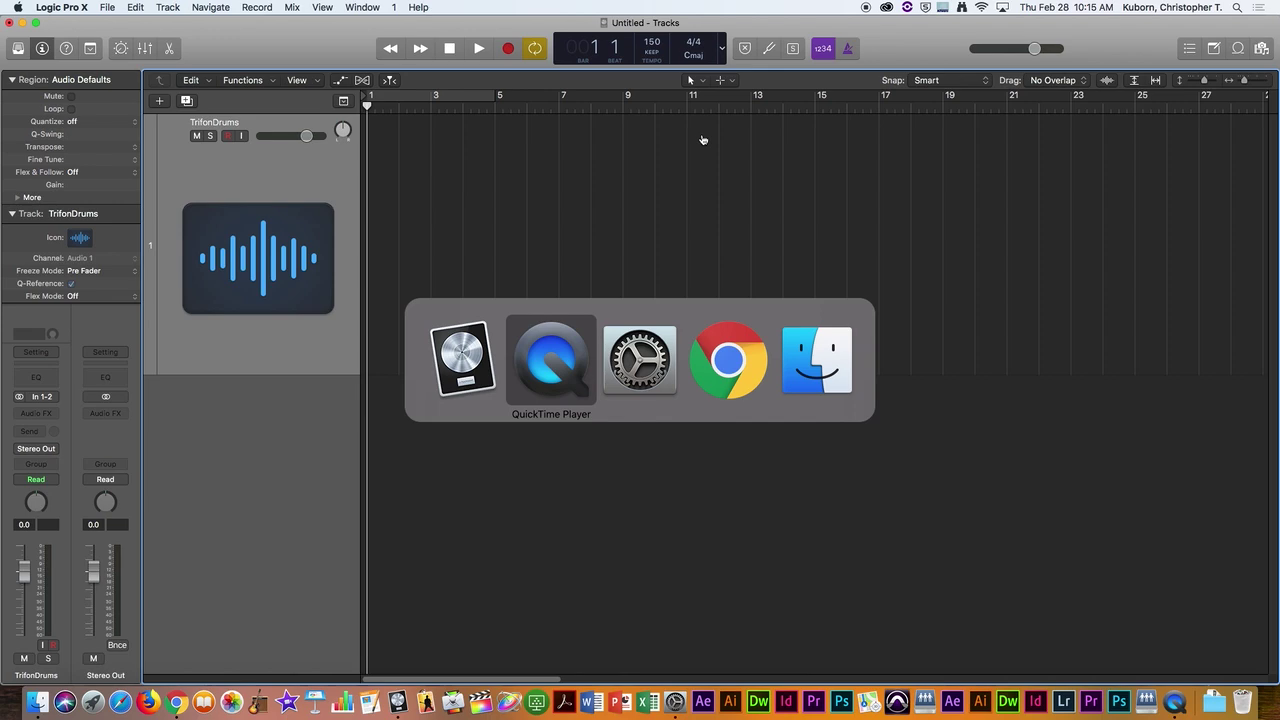
Step: Copy TrifonDrums_1.wav and TrifonGrowl_1.wav from the Sampling folder to the Desktop
{"action": "left_click_drag", "start_coordinate": [768, 97], "coordinate": [760, 87]}
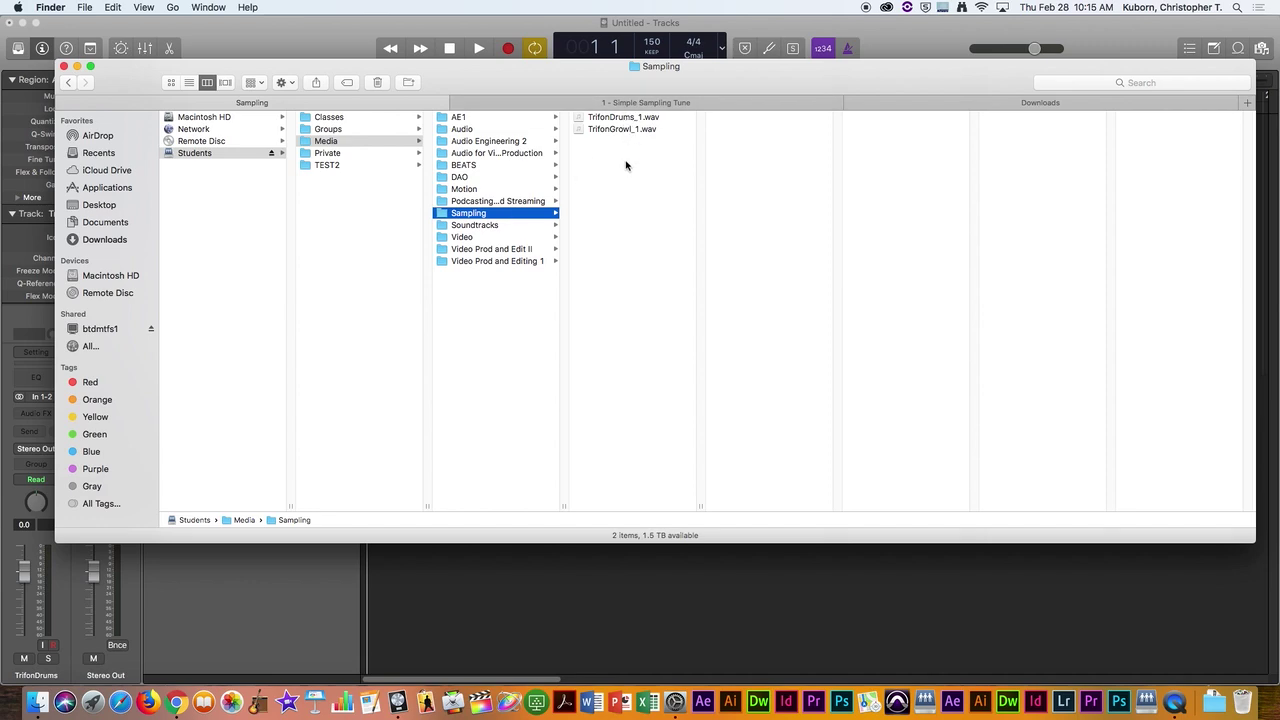
{"action": "mouse_move", "coordinate": [607, 150]}
{"action": "left_mouse_down"}
{"action": "mouse_move", "coordinate": [615, 118]}
{"action": "mouse_move", "coordinate": [613, 130]}
{"action": "left_mouse_up"}
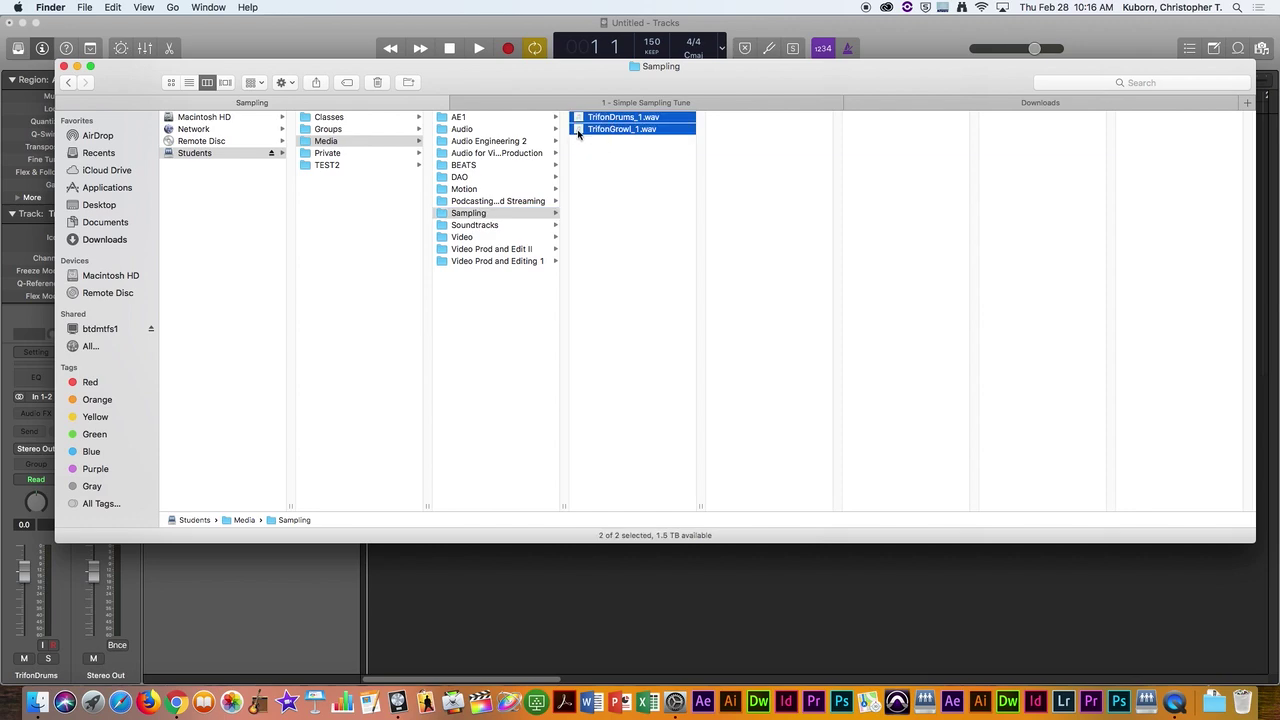
{"action": "left_click_drag", "start_coordinate": [577, 133], "coordinate": [360, 203]}
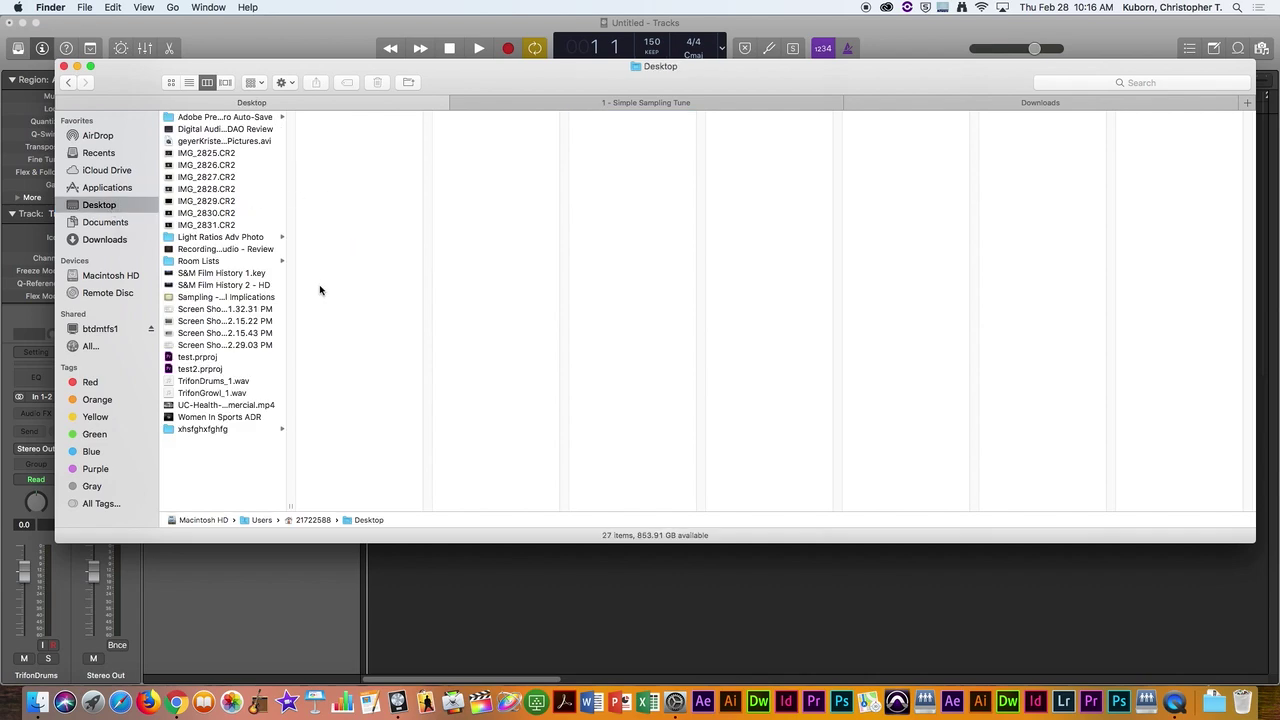
{"action": "left_click_drag", "start_coordinate": [291, 507], "coordinate": [394, 506]}
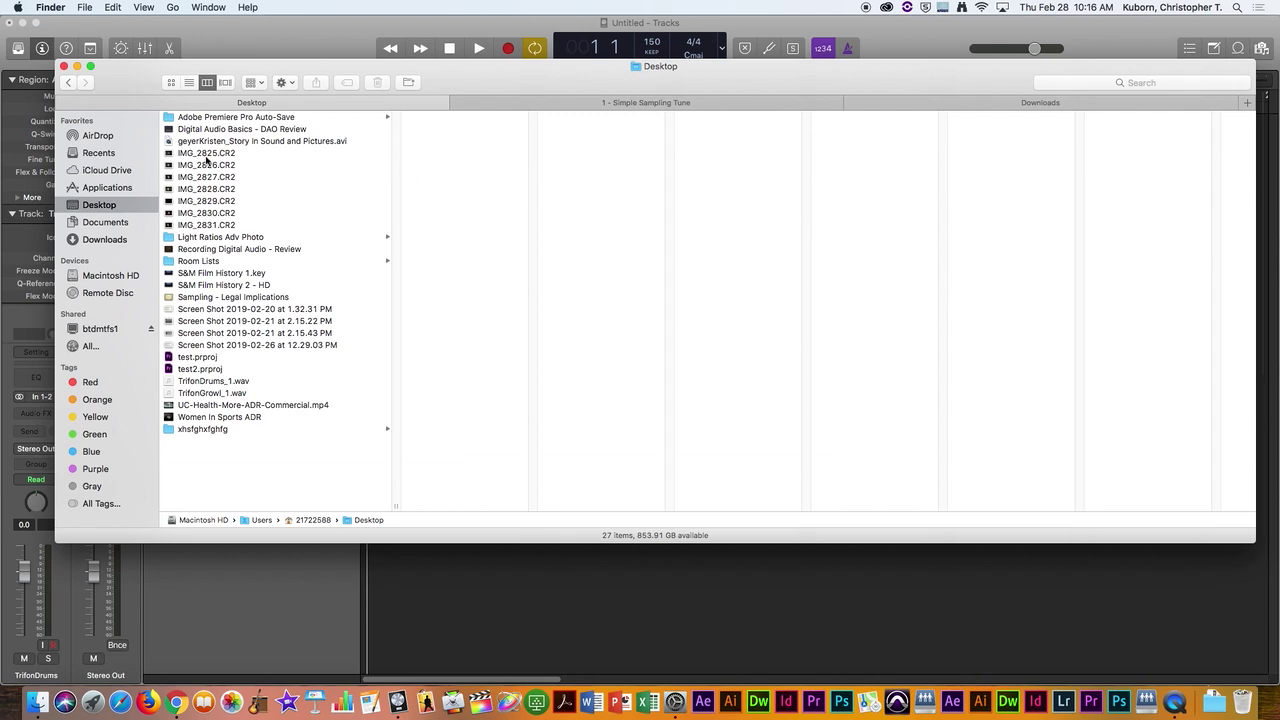
Step: Go back to the Sampling folder in Finder, then return to Logic Pro X
{"action": "left_click", "coordinate": [70, 85]}
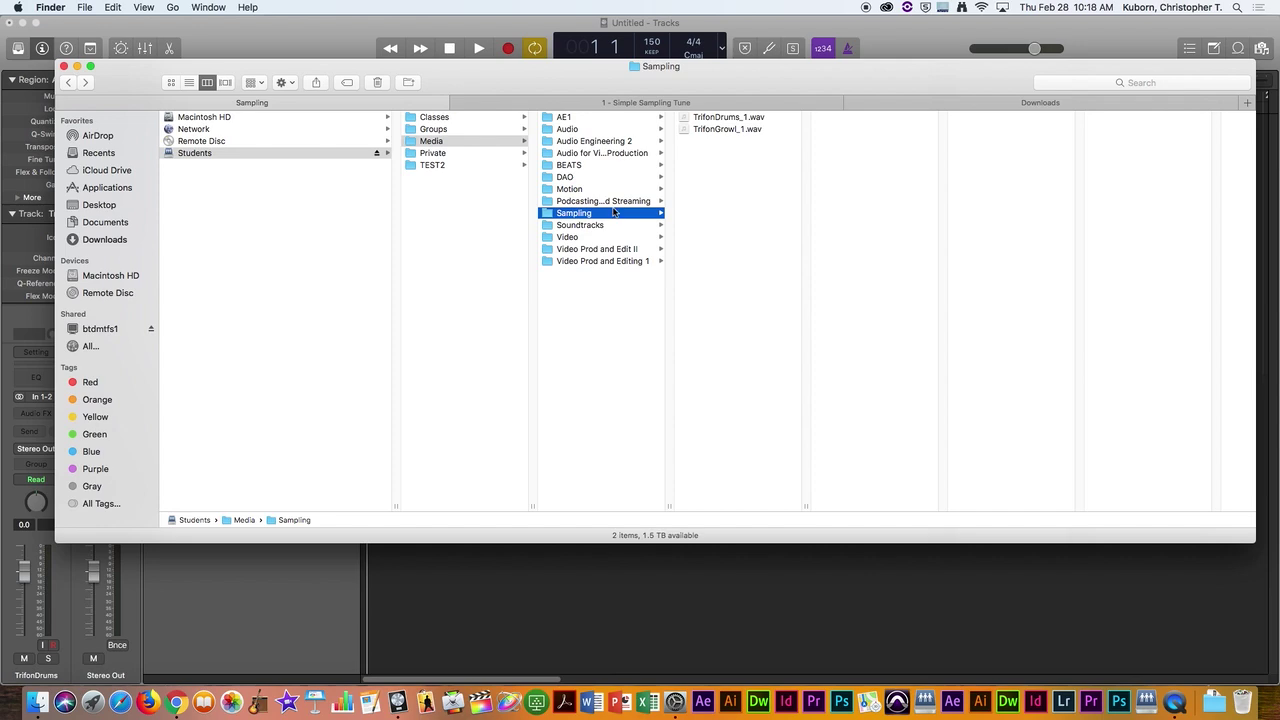
{"action": "left_click", "coordinate": [911, 55]}
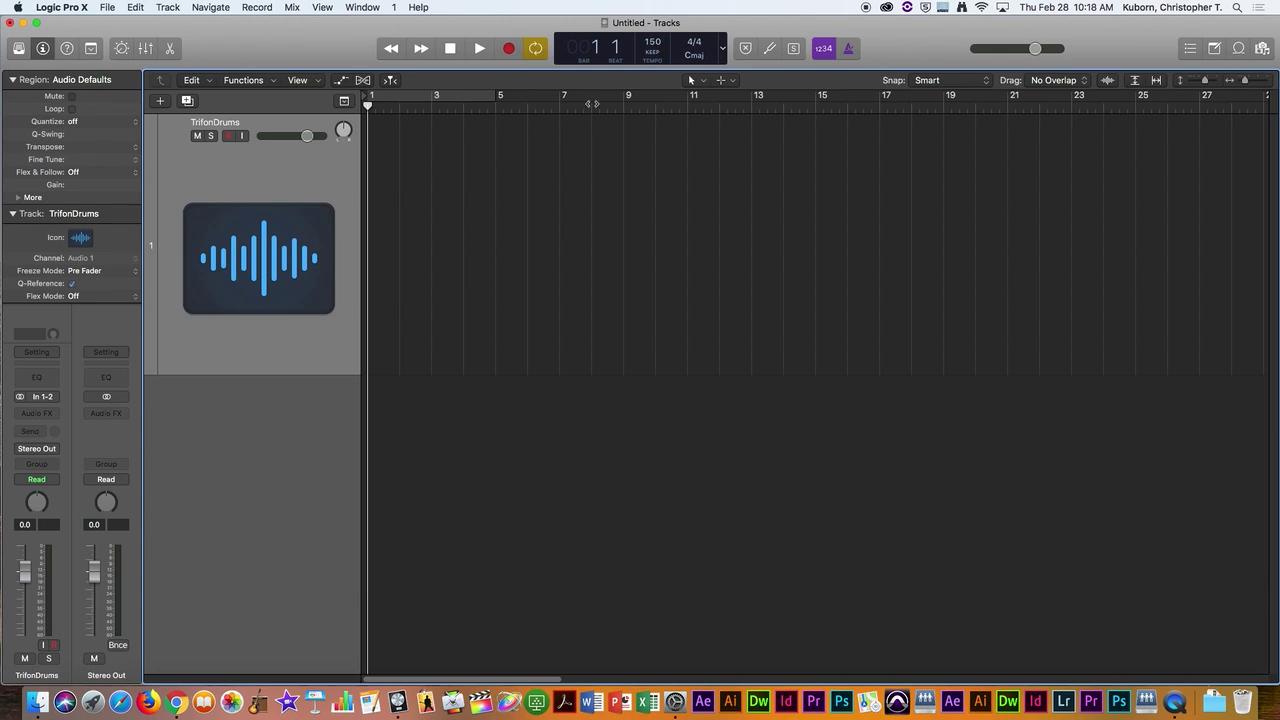
Step: Restore the Logic window and place a Finder window showing the Desktop at the right
{"action": "double_click", "coordinate": [950, 46]}
{"action": "double_click", "coordinate": [977, 68]}
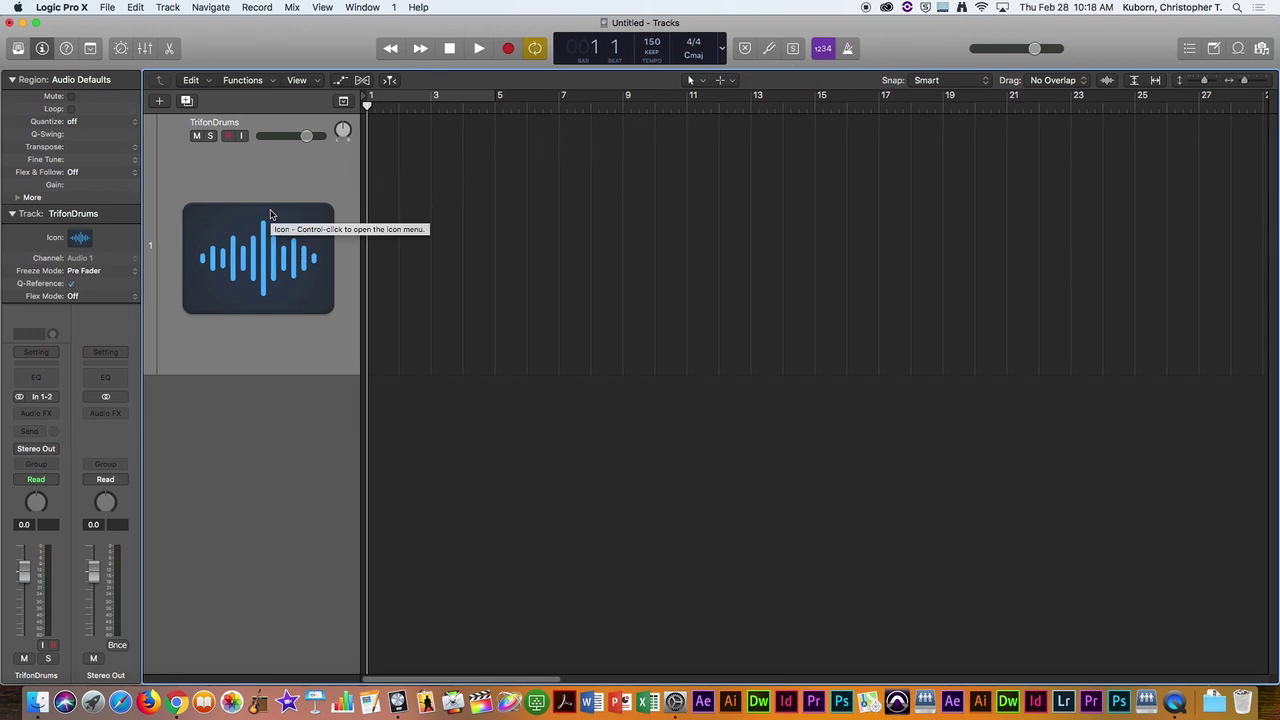
{"action": "key", "text": "super+Tab"}
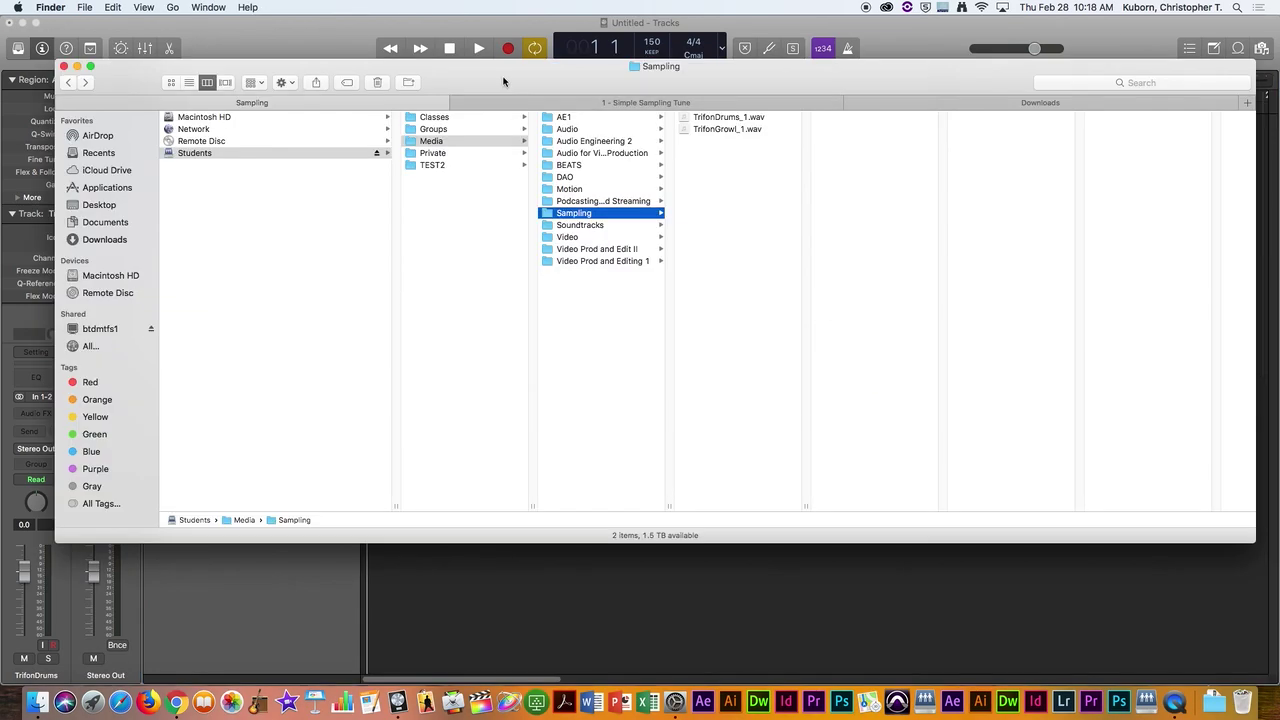
{"action": "left_click_drag", "start_coordinate": [504, 82], "coordinate": [944, 189]}
{"action": "left_click", "coordinate": [561, 312]}
{"action": "left_click_drag", "start_coordinate": [572, 186], "coordinate": [1006, 156]}
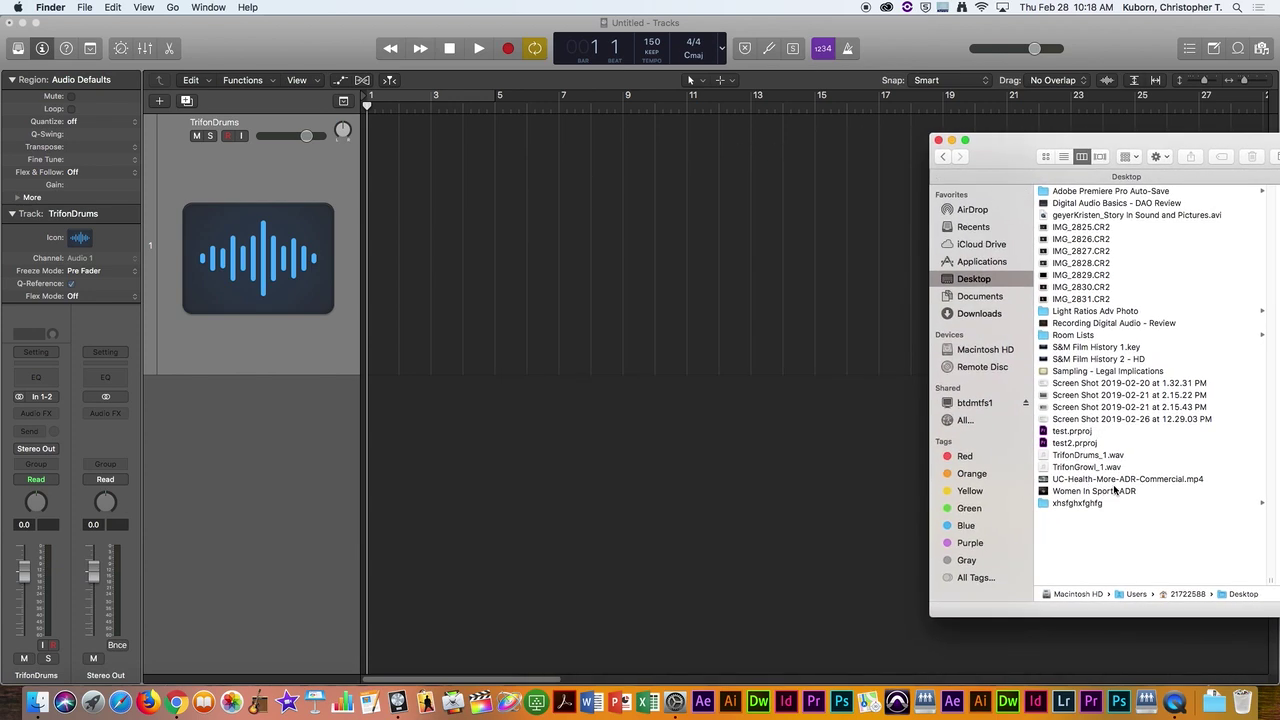
Step: Drop TrifonDrums_1.wav onto the drum track without importing its tempo information
{"action": "left_click_drag", "start_coordinate": [1045, 456], "coordinate": [408, 221]}
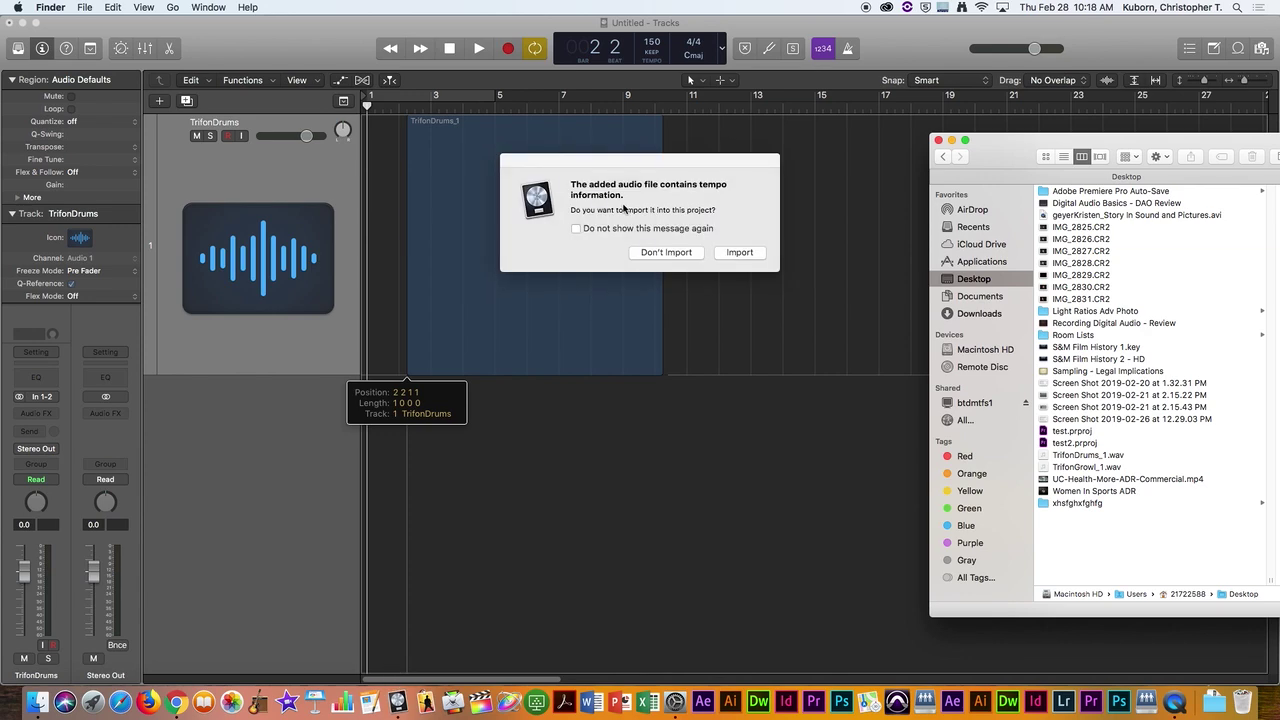
{"action": "left_click", "coordinate": [664, 256]}
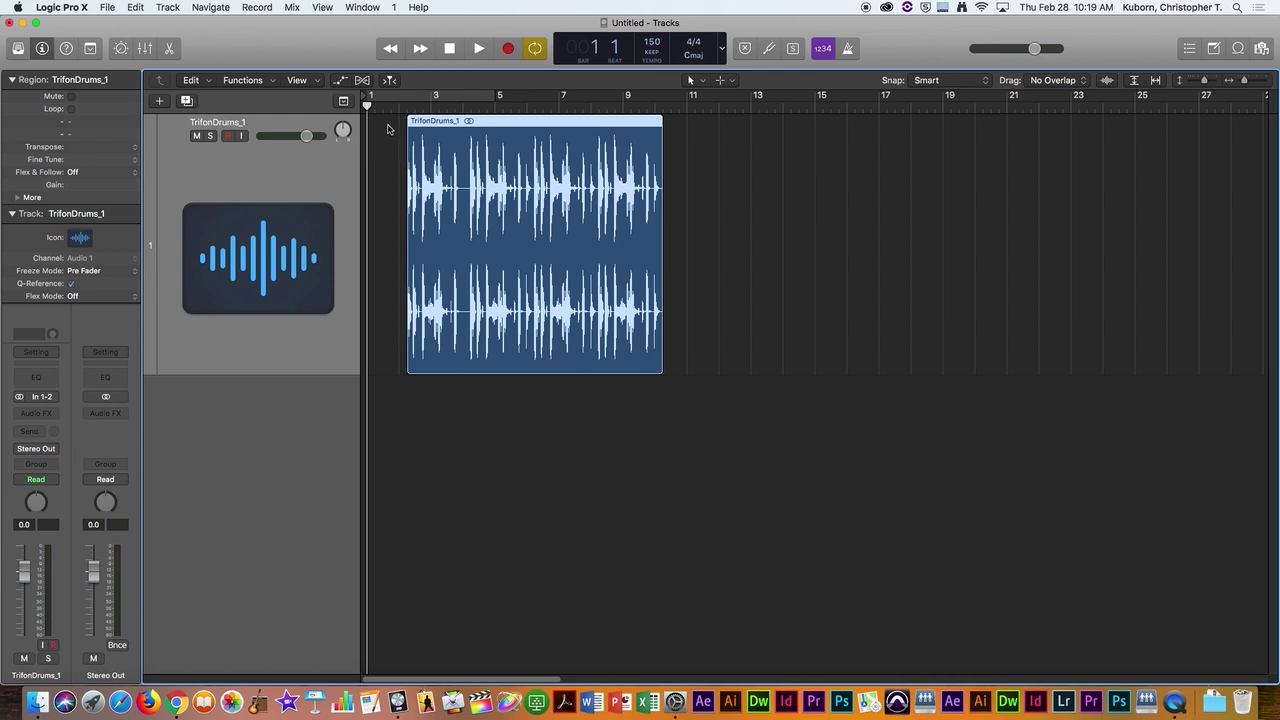
Step: Start File > Save and name the project with the student's name plus _EXS24
{"action": "left_click", "coordinate": [107, 8]}
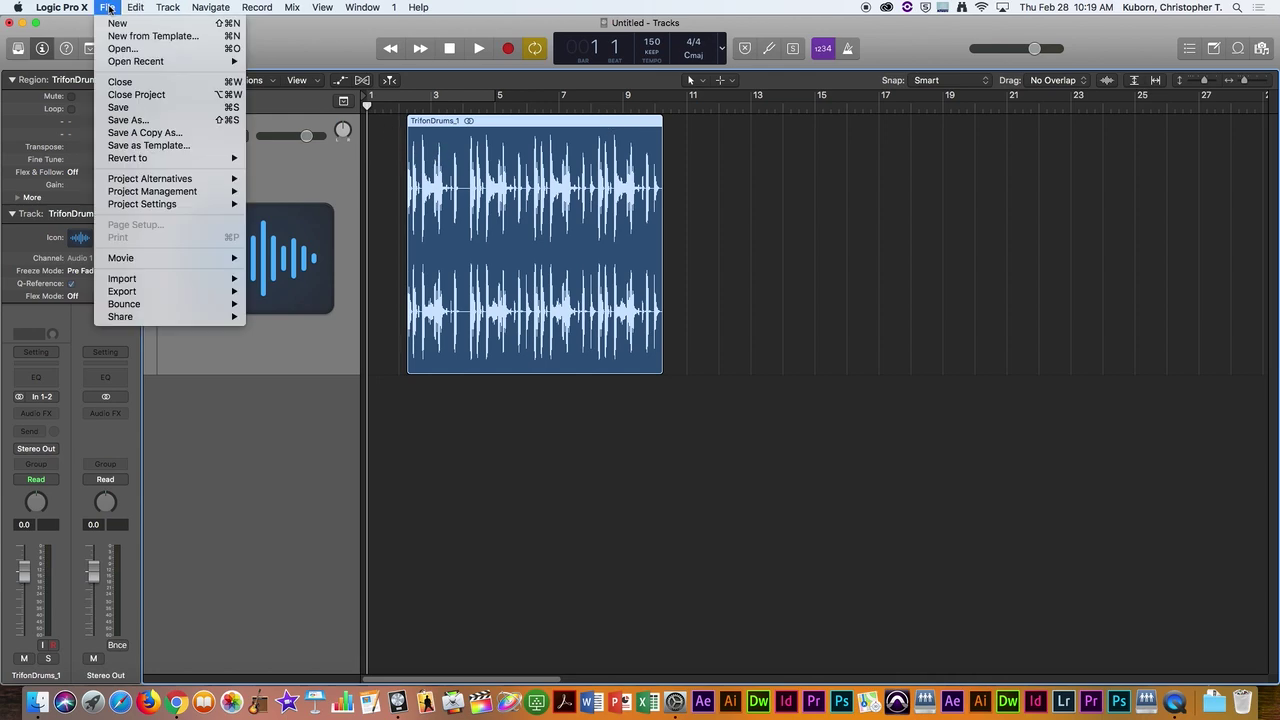
{"action": "left_click", "coordinate": [143, 110]}
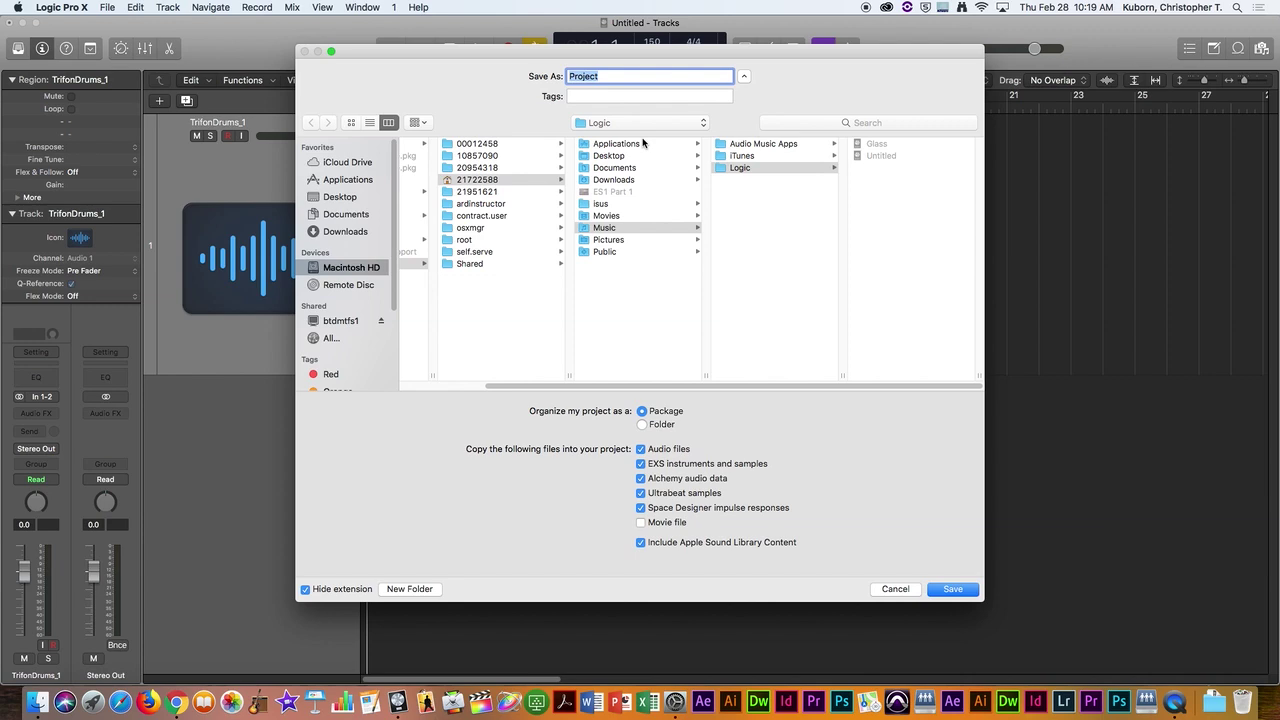
{"action": "type", "text": "EXS24 CTK"}
{"action": "key", "text": "BackSpace"}
{"action": "key", "text": "BackSpace"}
{"action": "key", "text": "BackSpace"}
{"action": "key", "text": "BackSpace"}
{"action": "key", "text": "BackSpace"}
{"action": "key", "text": "BackSpace"}
{"action": "key", "text": "BackSpace"}
{"action": "key", "text": "BackSpace"}
{"action": "key", "text": "BackSpace"}
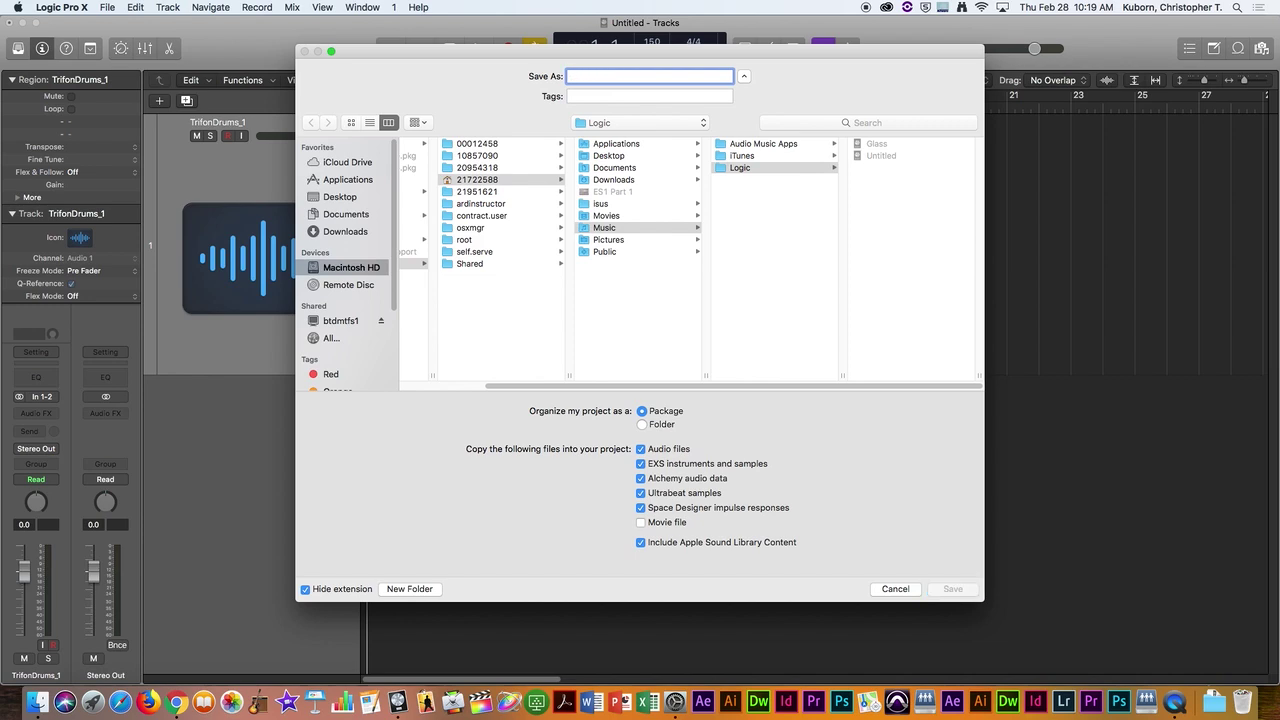
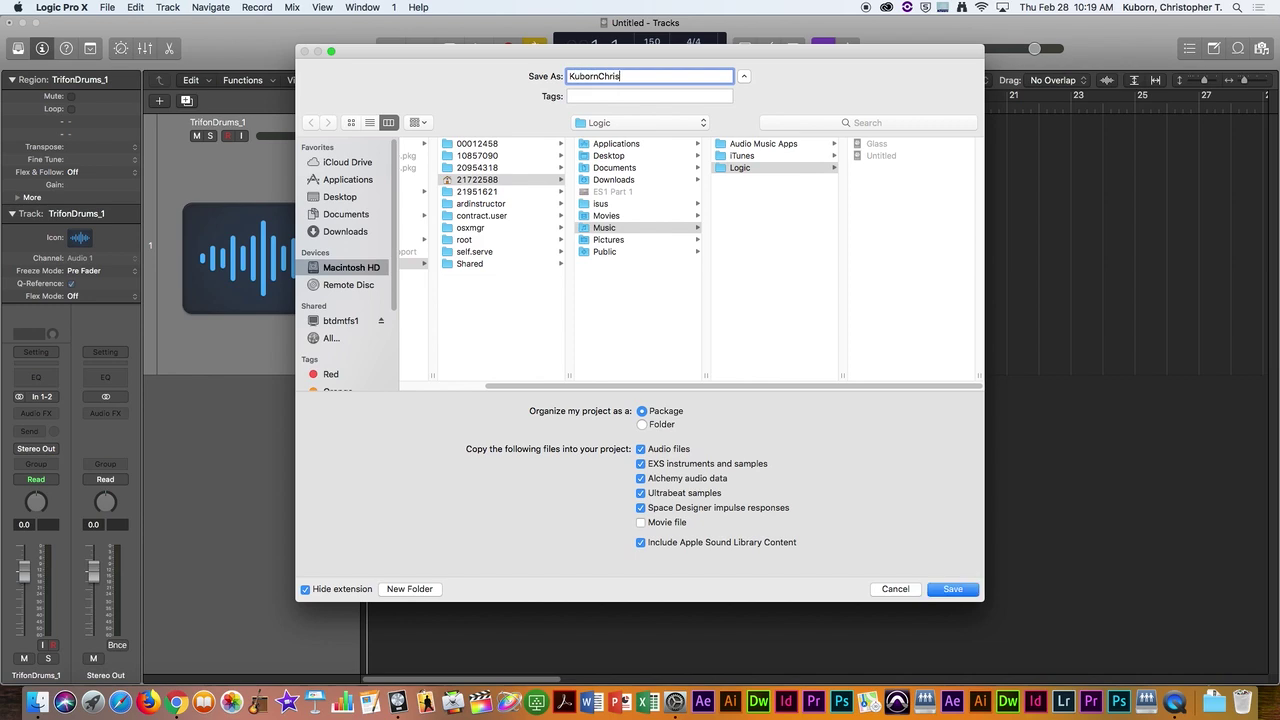
{"action": "type", "text": "_EXS24"}
Step: Point the Save dialog at Students > Private > the student's numbered folder
{"action": "left_click", "coordinate": [517, 180]}
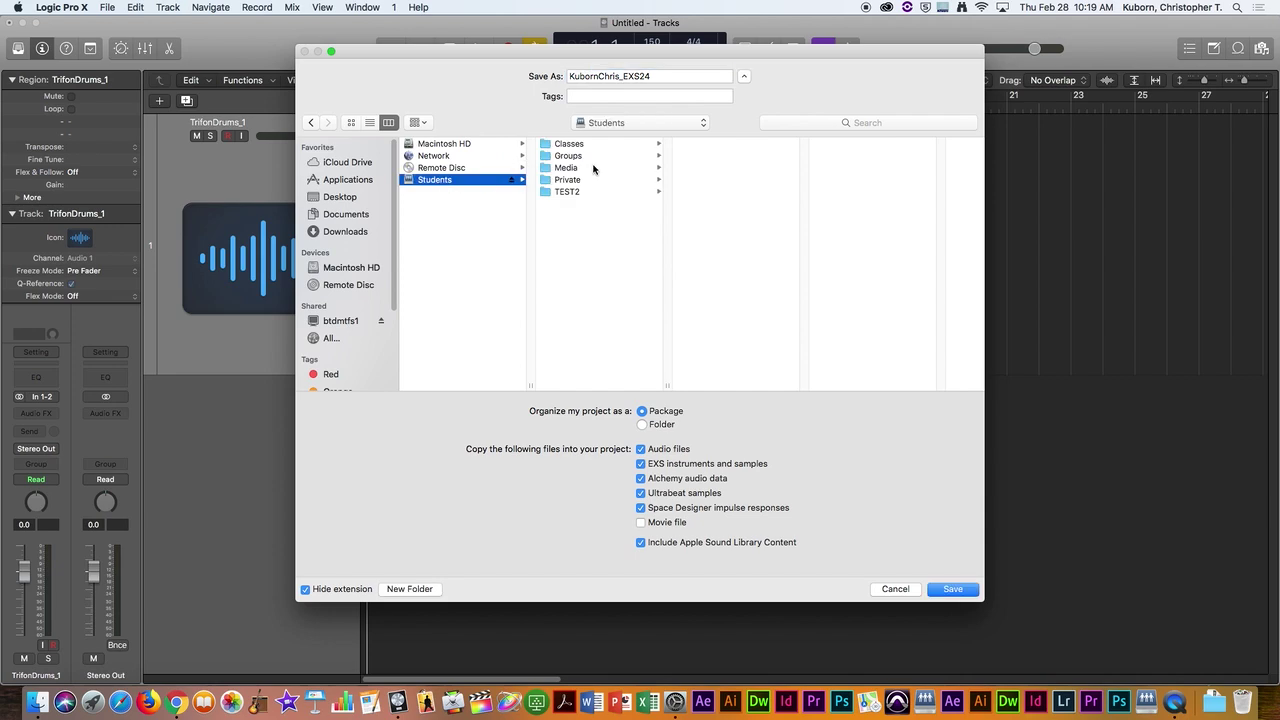
{"action": "left_click", "coordinate": [618, 146]}
{"action": "left_click", "coordinate": [575, 182]}
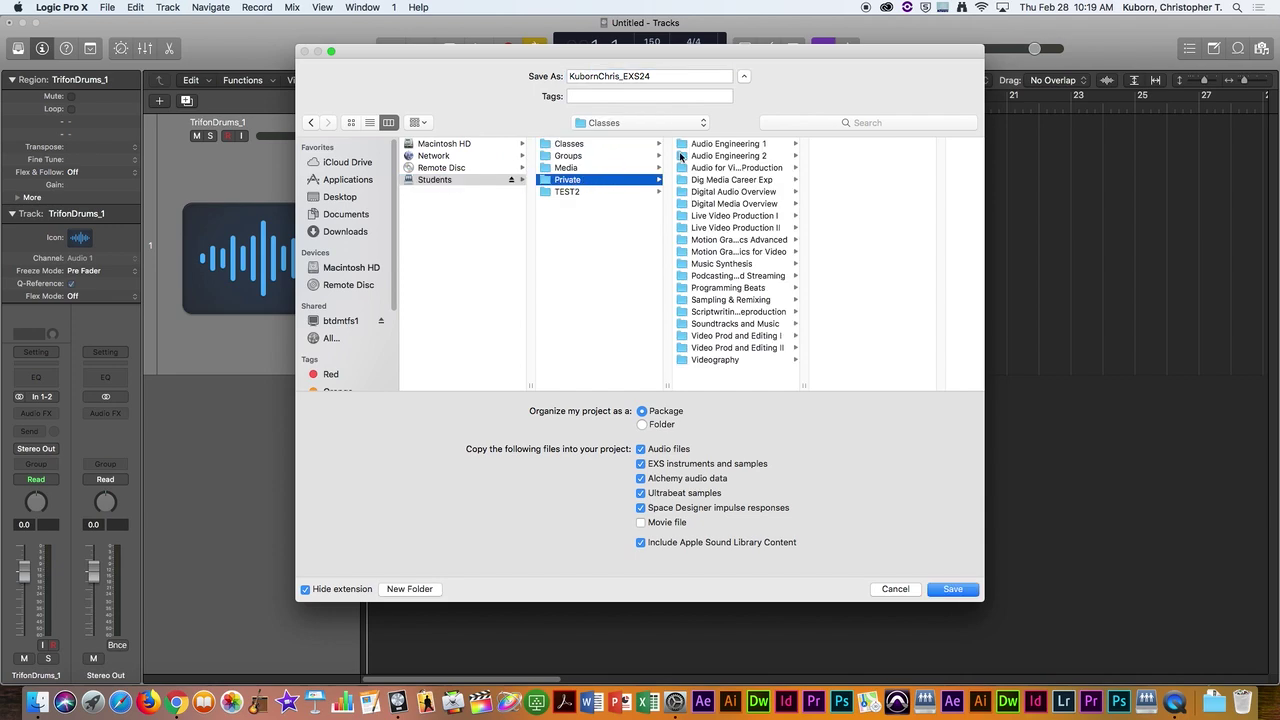
{"action": "left_click", "coordinate": [705, 145]}
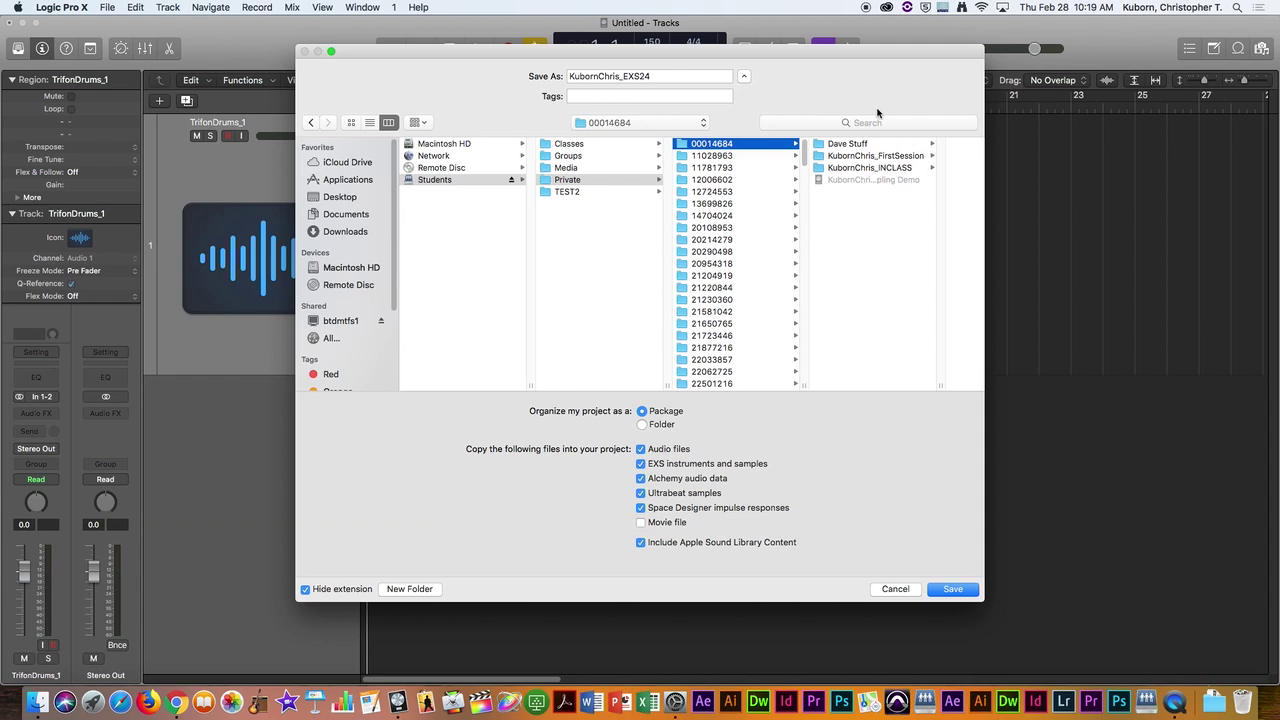
{"action": "left_click_drag", "start_coordinate": [853, 54], "coordinate": [1055, 47]}
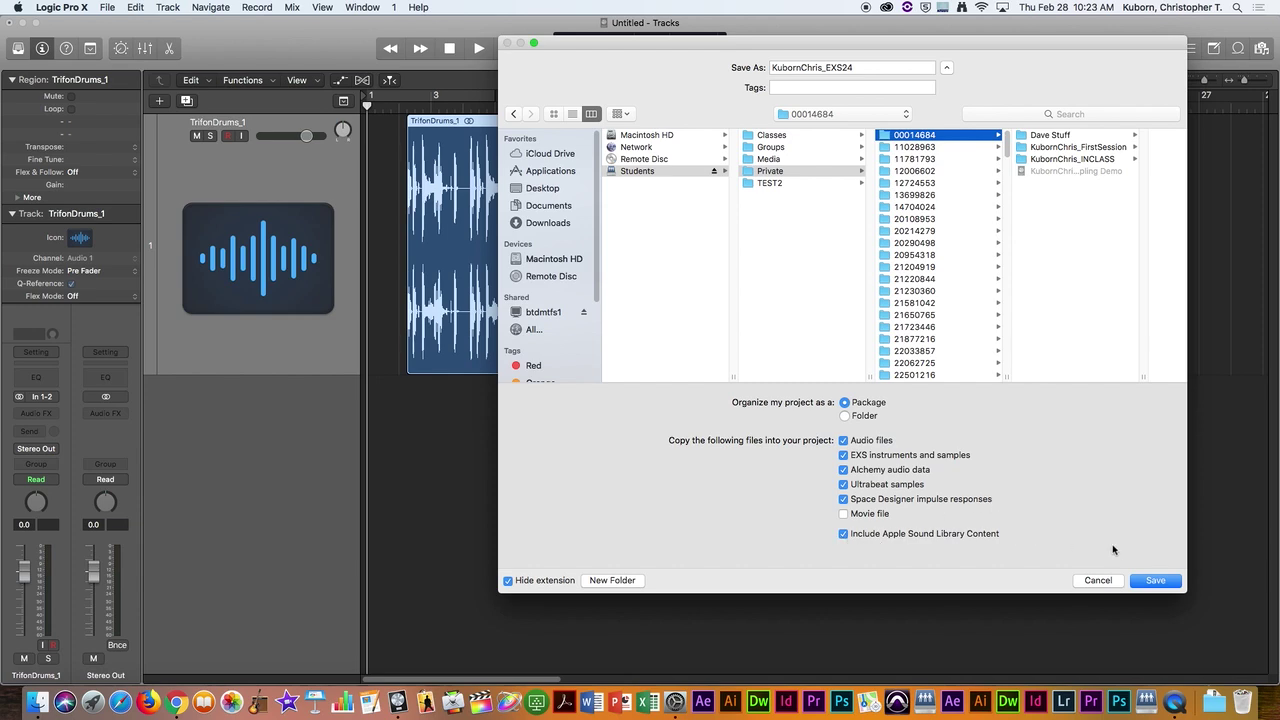
Step: Save the project as a package with audio files and EXS instruments and samples copied in
{"action": "left_click", "coordinate": [1153, 582]}
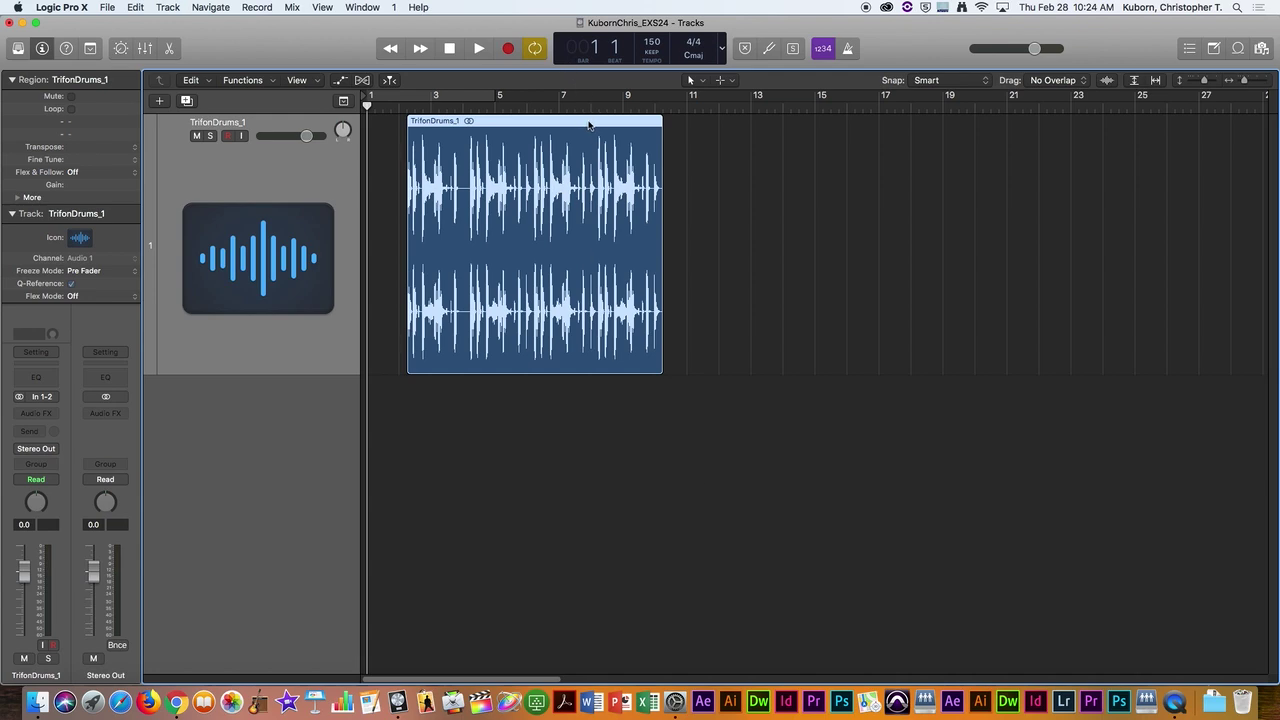
Step: Set the cycle to the drum region's length, play the loop briefly, then stop
{"action": "key", "text": "super+u"}
{"action": "key", "text": "space"}
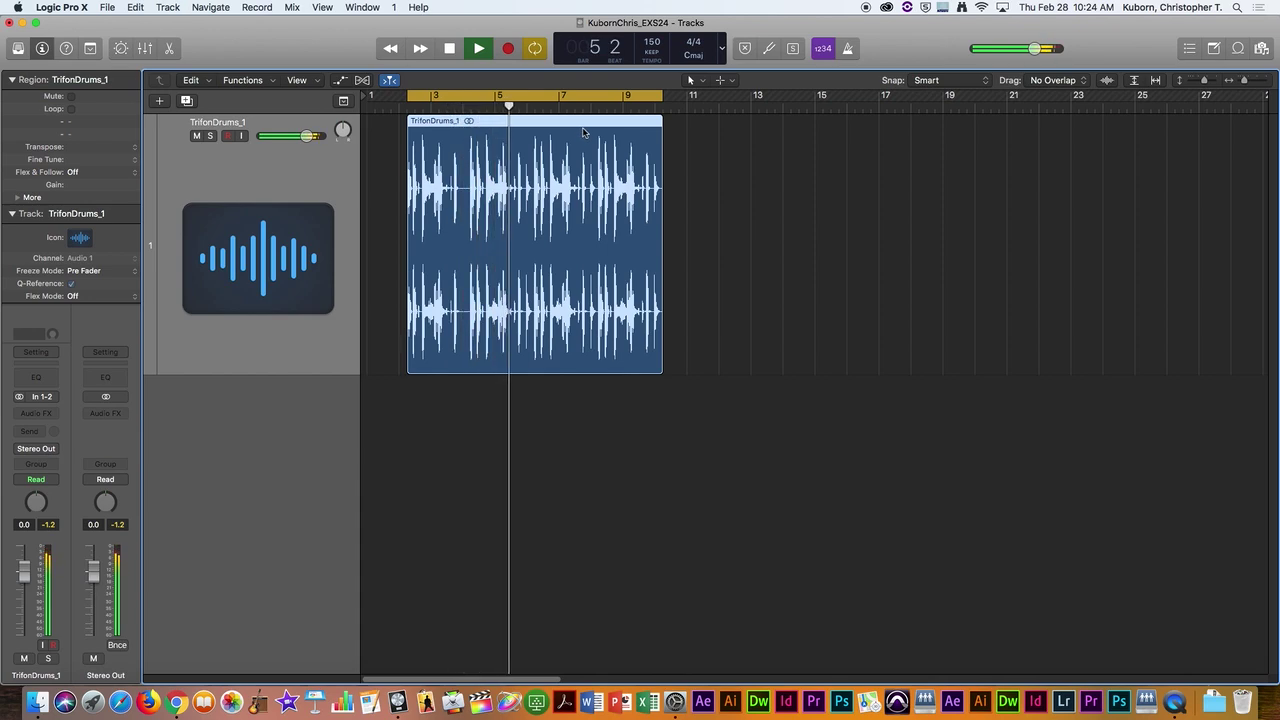
{"action": "key", "text": "space"}
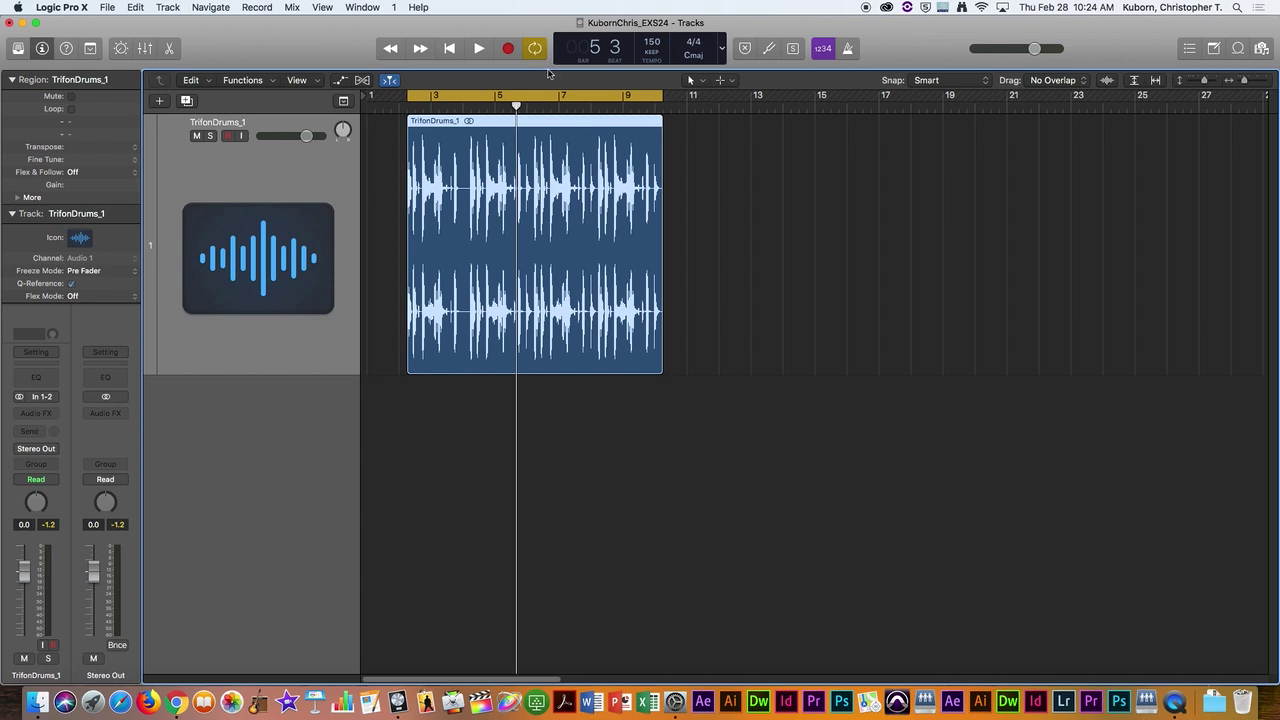
{"action": "left_click", "coordinate": [524, 100]}
{"action": "left_click_drag", "start_coordinate": [548, 122], "coordinate": [508, 126]}
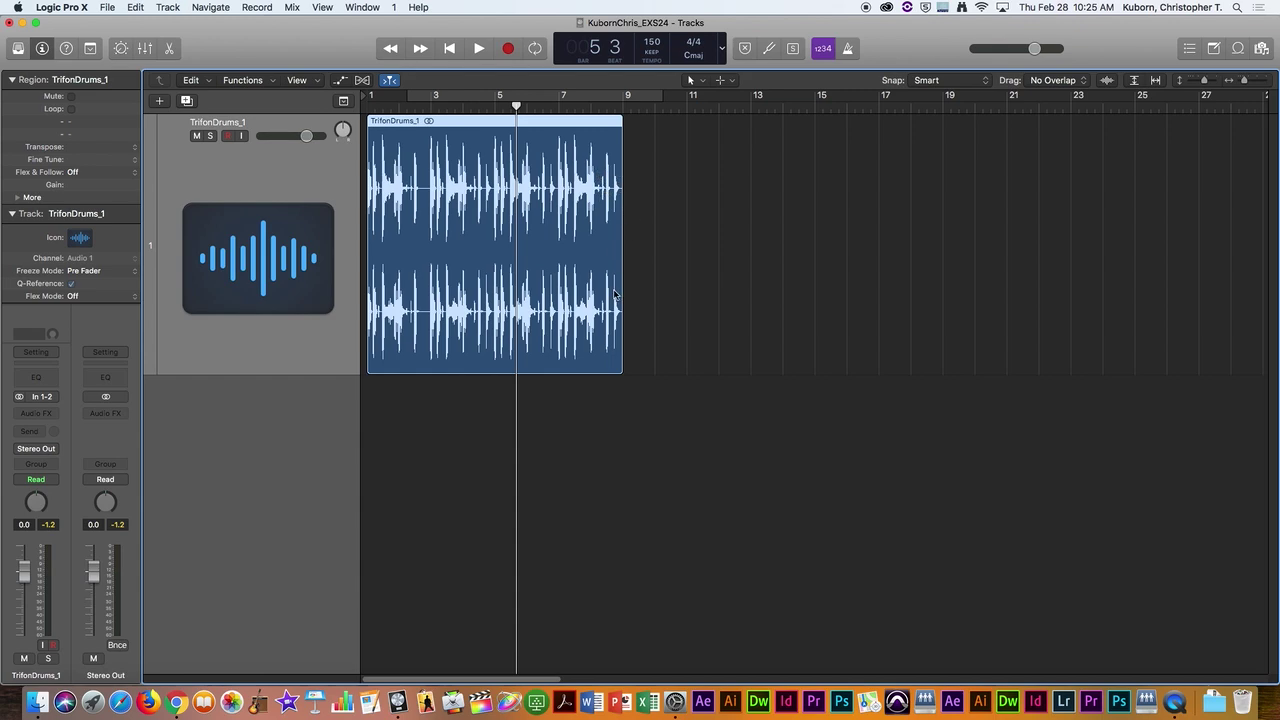
{"action": "left_click_drag", "start_coordinate": [620, 289], "coordinate": [494, 289]}
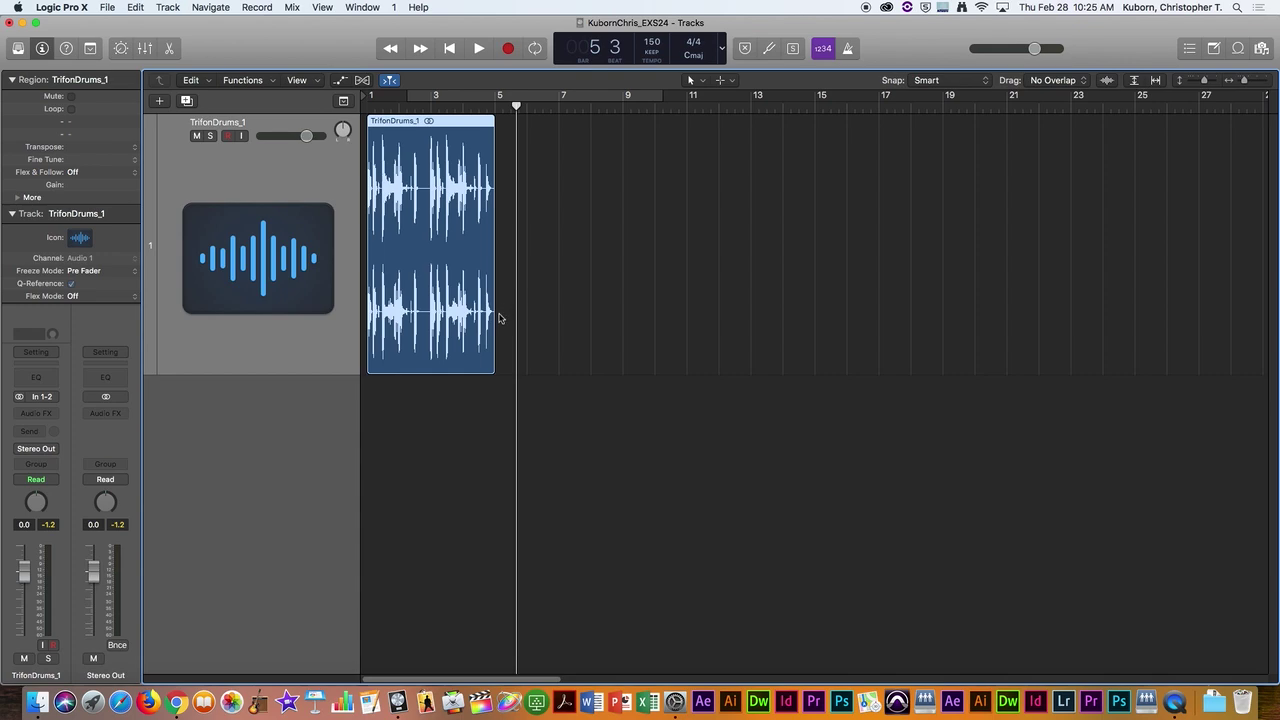
{"action": "key", "text": "super+z"}
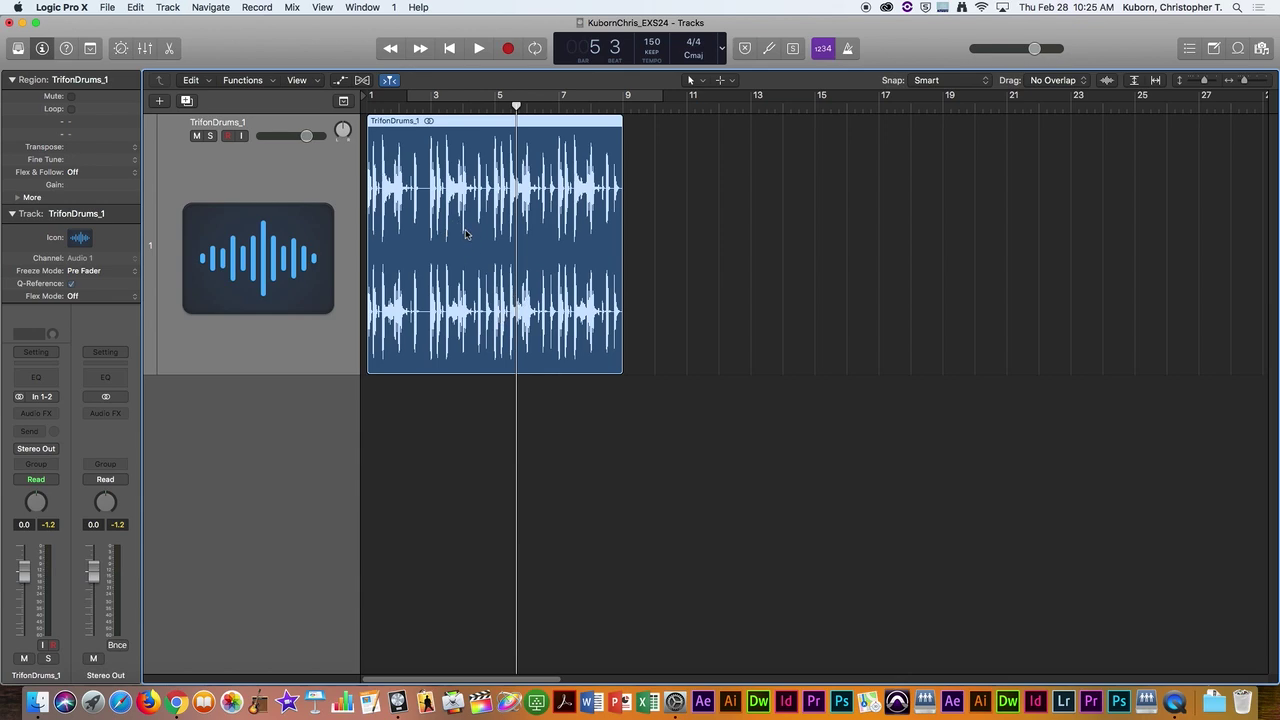
Step: Choose Convert to New Sampler Track from the TrifonDrums_1 region's context menu
{"action": "right_click", "coordinate": [466, 233]}
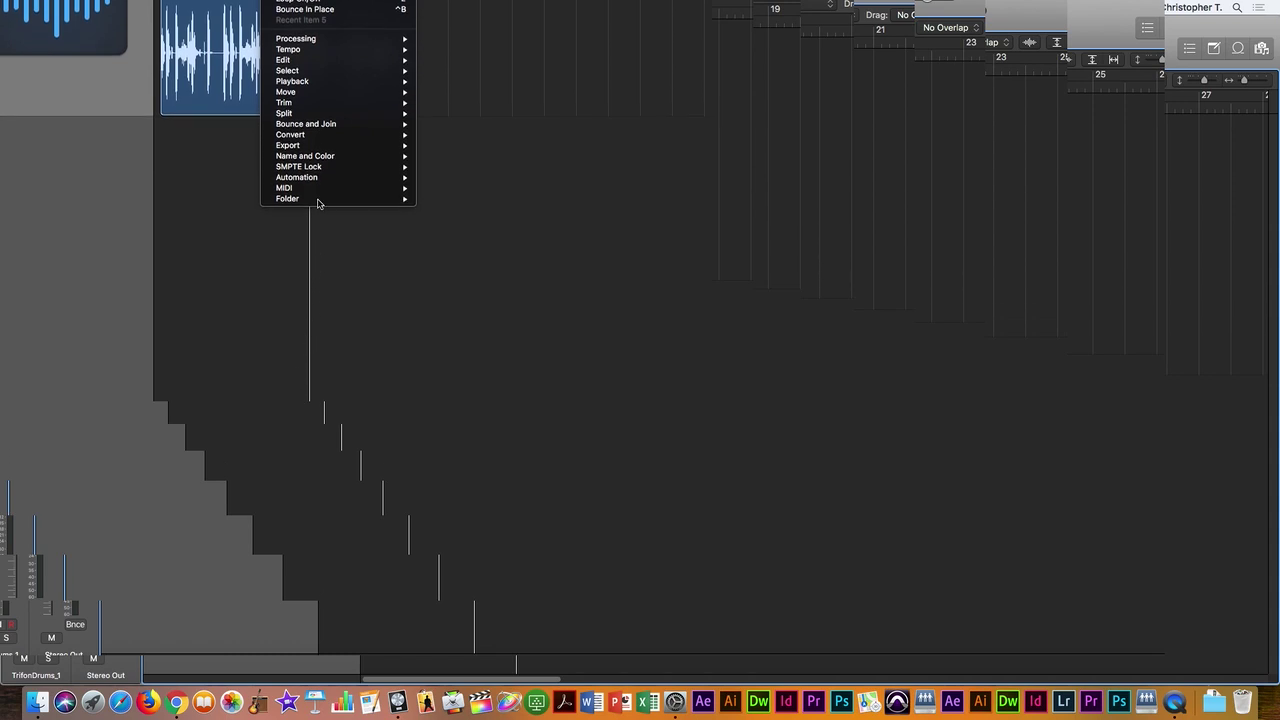
{"action": "mouse_move", "coordinate": [313, 135]}
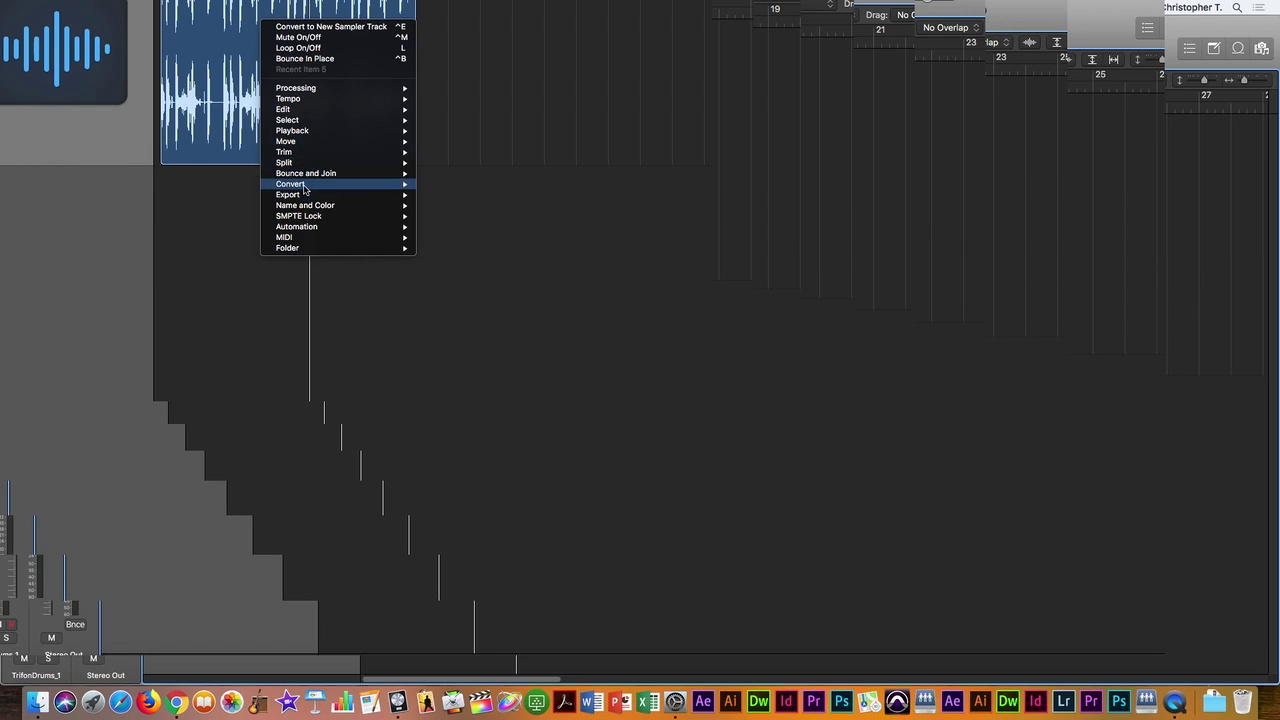
{"action": "mouse_move", "coordinate": [306, 187]}
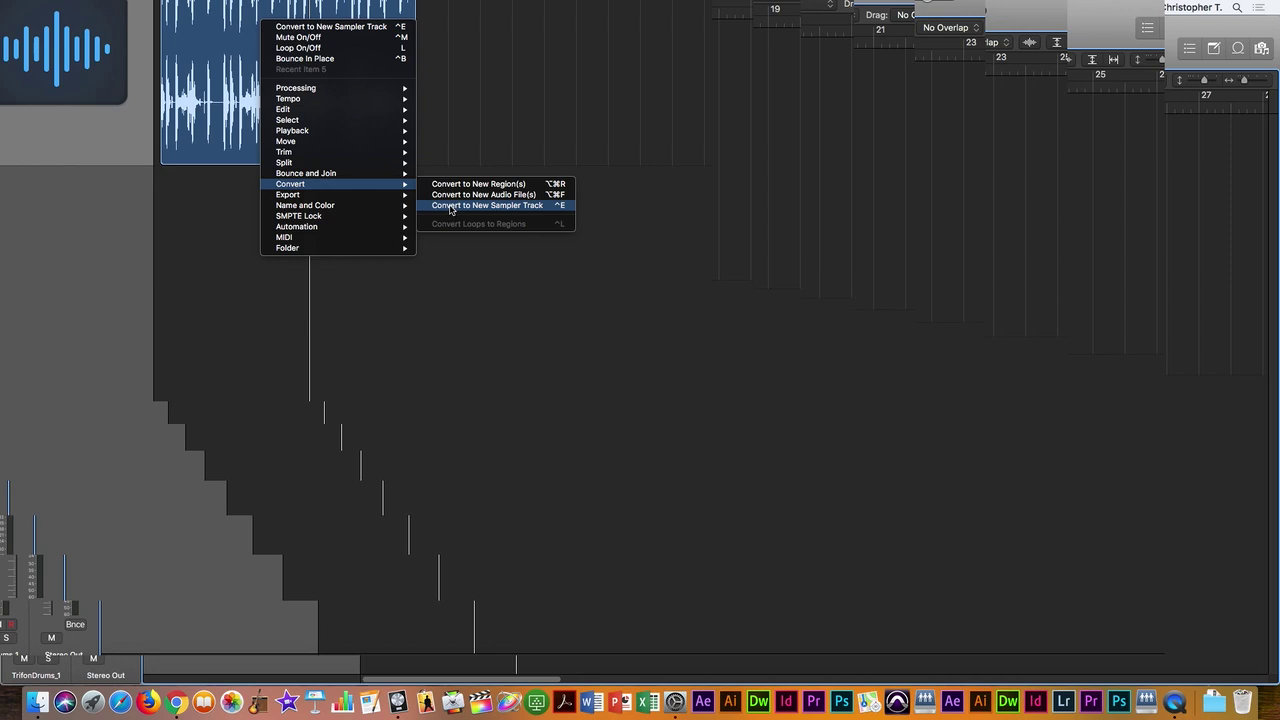
{"action": "left_click", "coordinate": [450, 209]}
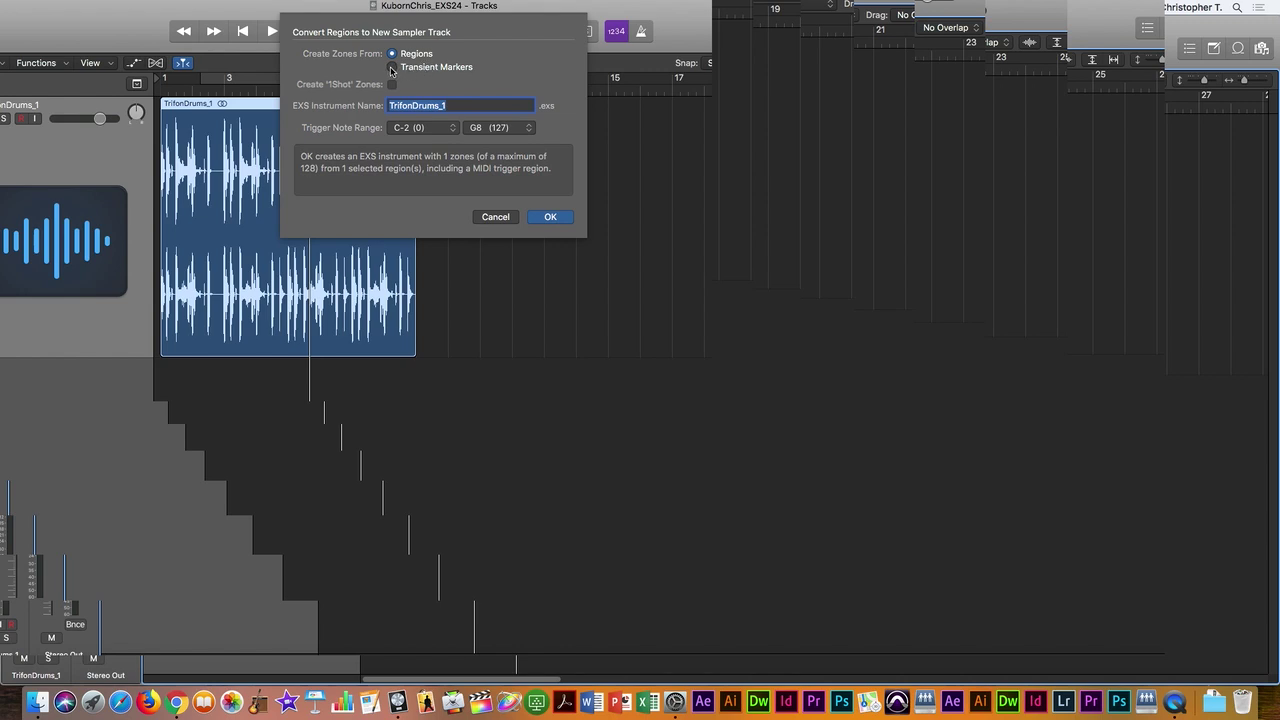
Step: Switch zone creation to Transient Markers, producing 51 zones
{"action": "left_click", "coordinate": [391, 67]}
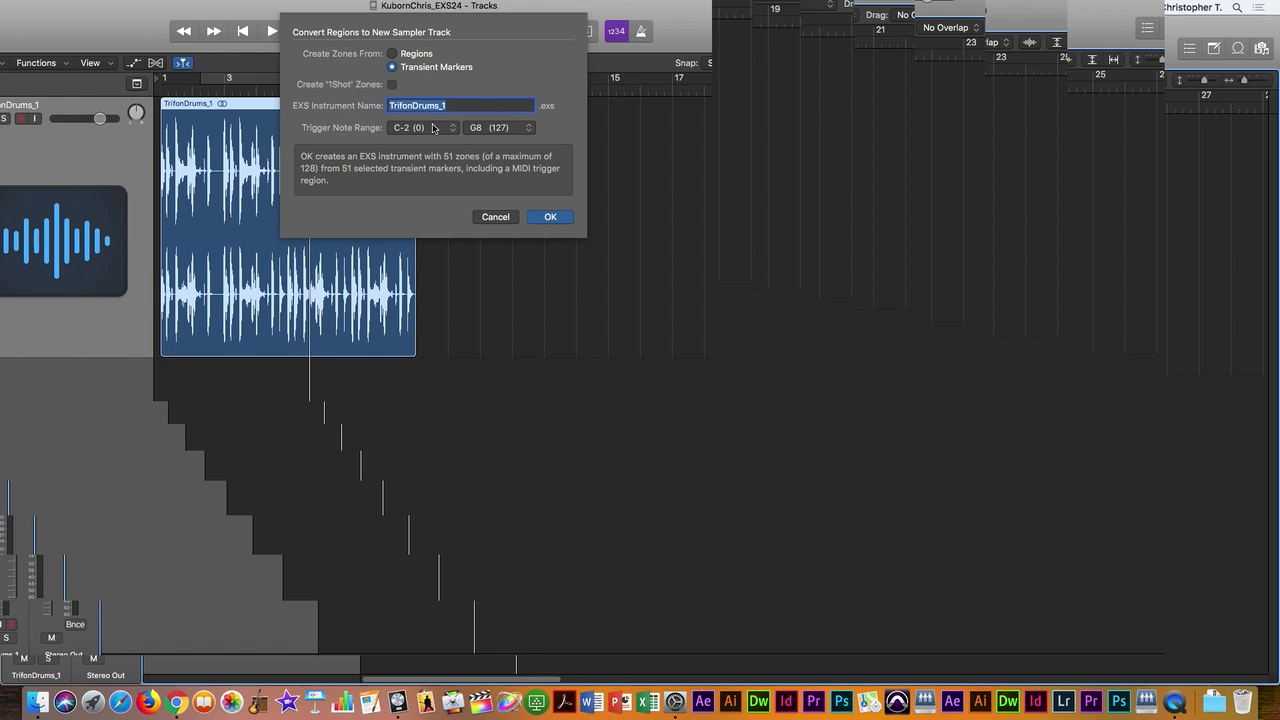
Step: Replace the EXS instrument name with the student's initials plus 'Fabulous Drums'
{"action": "left_click", "coordinate": [450, 105]}
{"action": "key", "text": "BackSpace"}
{"action": "key", "text": "BackSpace"}
{"action": "left_click_drag", "start_coordinate": [441, 105], "coordinate": [386, 104]}
{"action": "type", "text": "CTKs Fabulous Drums"}
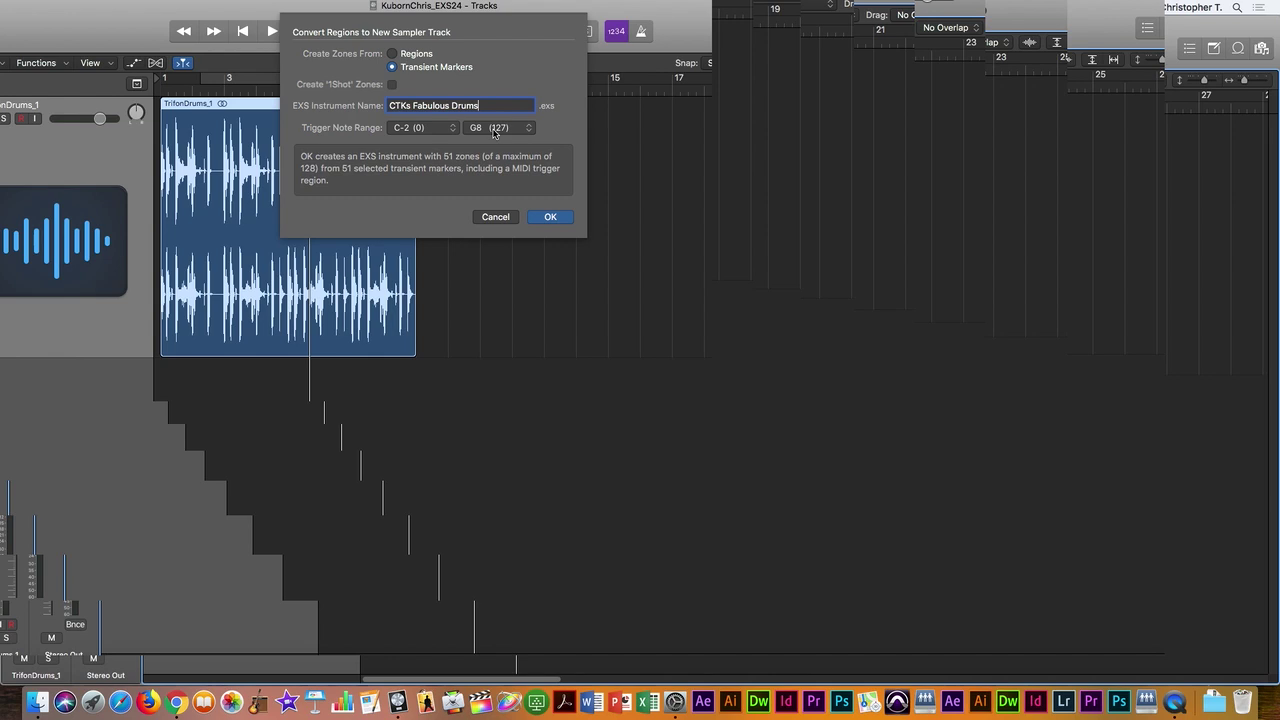
Step: Set the lowest trigger note to C-1 (12), ending at G8 (127), for 51 zones
{"action": "left_click", "coordinate": [453, 130]}
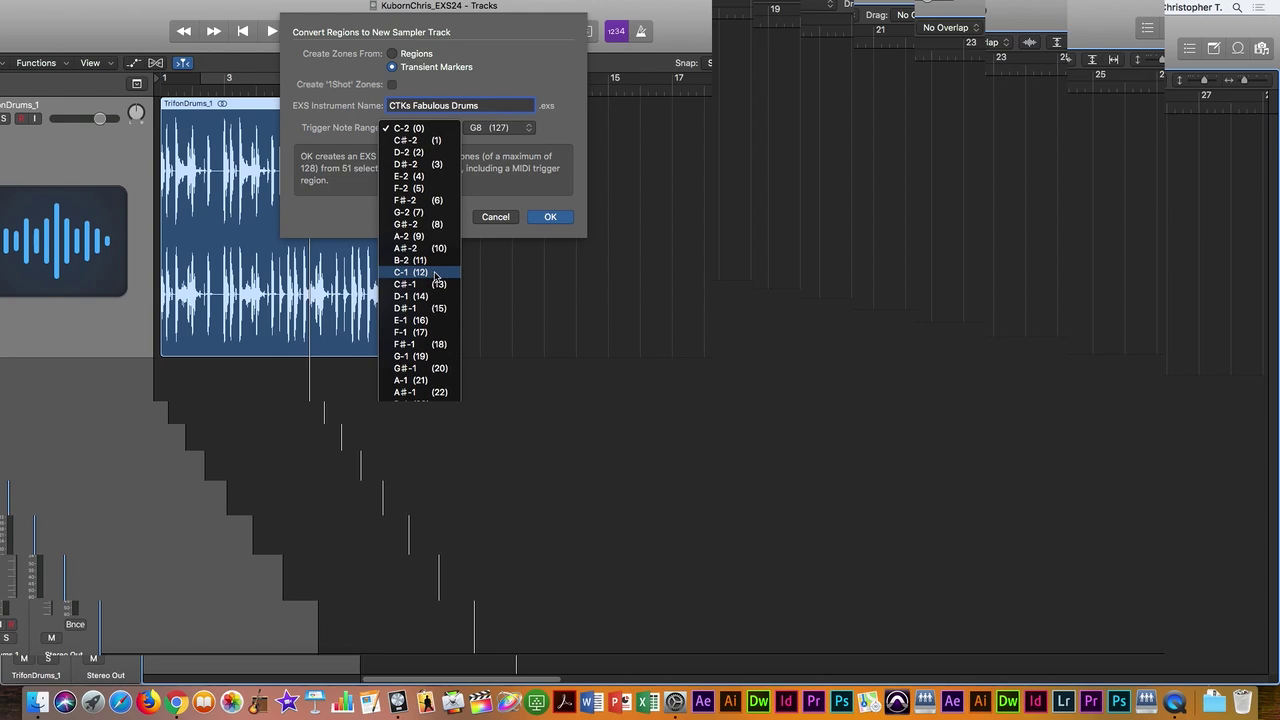
{"action": "left_click", "coordinate": [434, 274]}
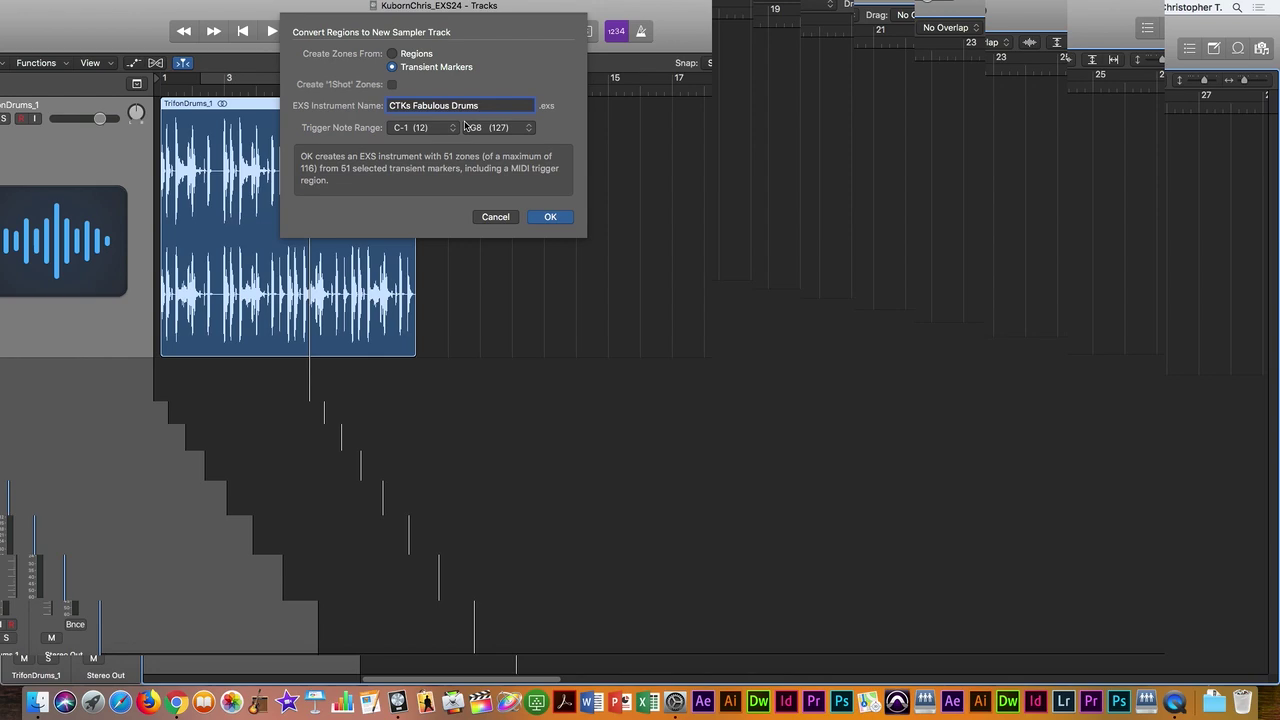
{"action": "left_click", "coordinate": [455, 128]}
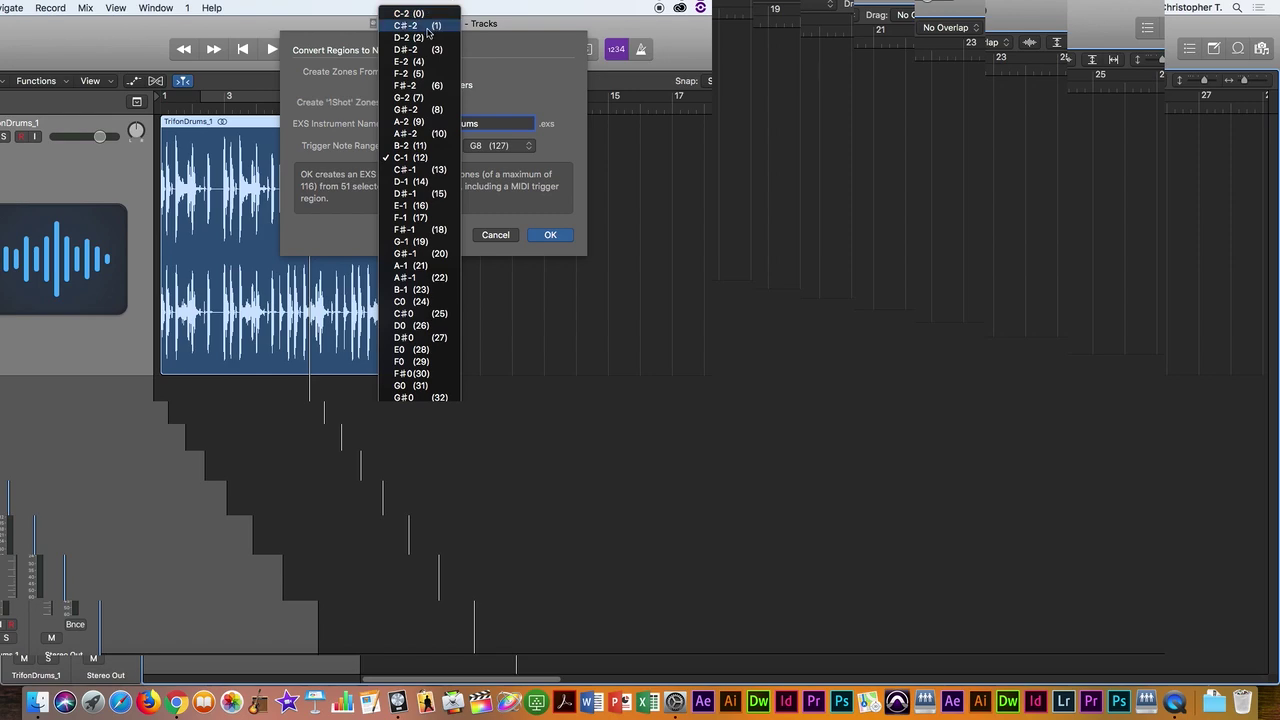
{"action": "left_click", "coordinate": [568, 142]}
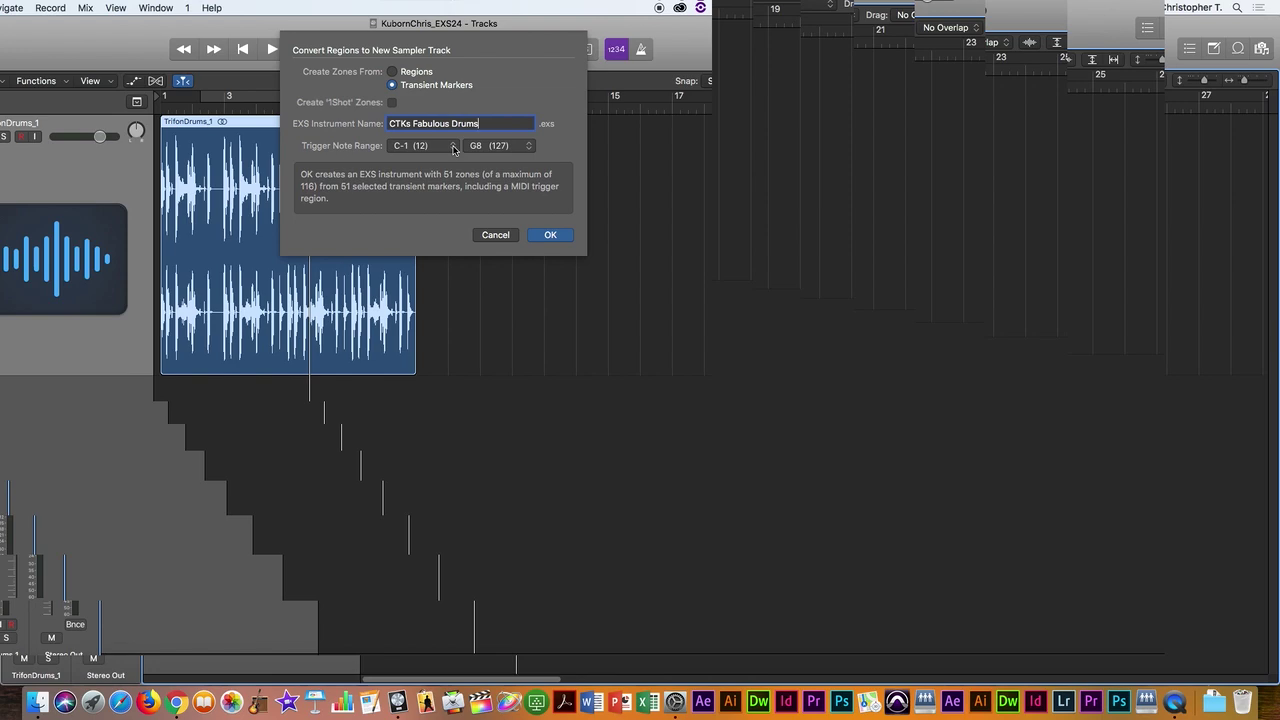
Step: Create the CTKs Fabulous Drums sampler track, make it taller, and collapse the inspector to show its channel strip
{"action": "left_click", "coordinate": [548, 236]}
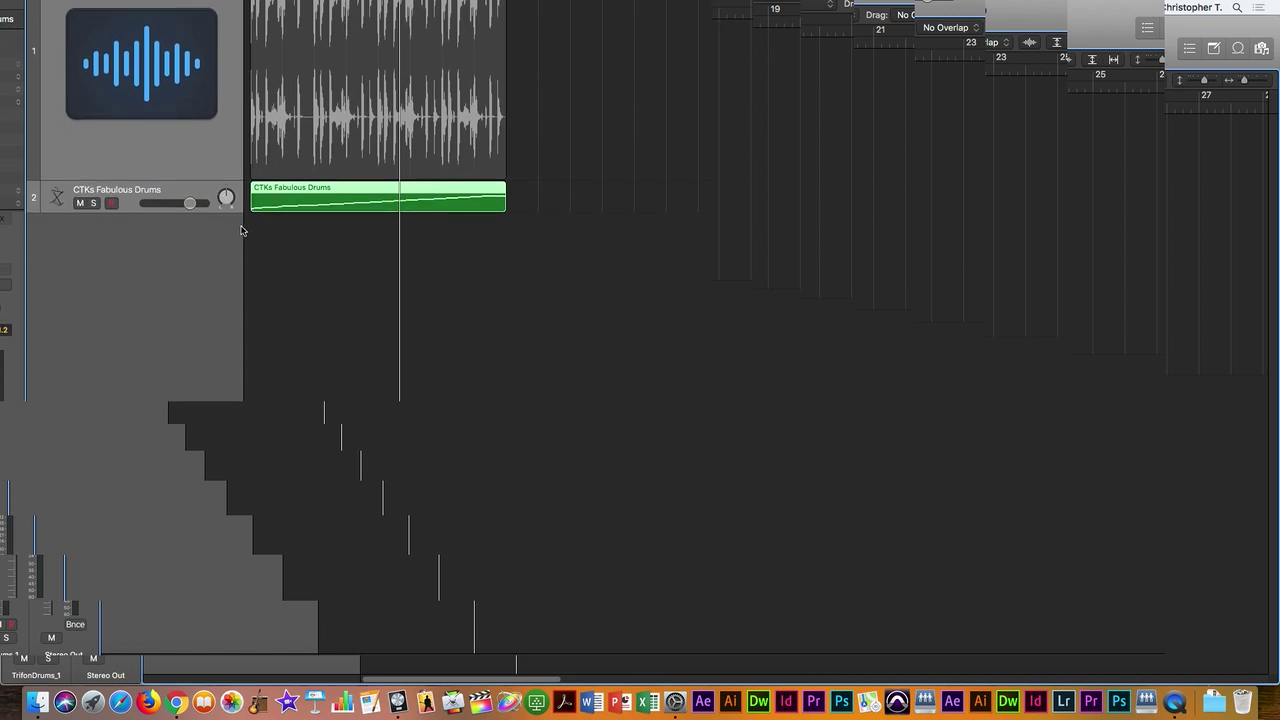
{"action": "left_click_drag", "start_coordinate": [211, 212], "coordinate": [210, 308]}
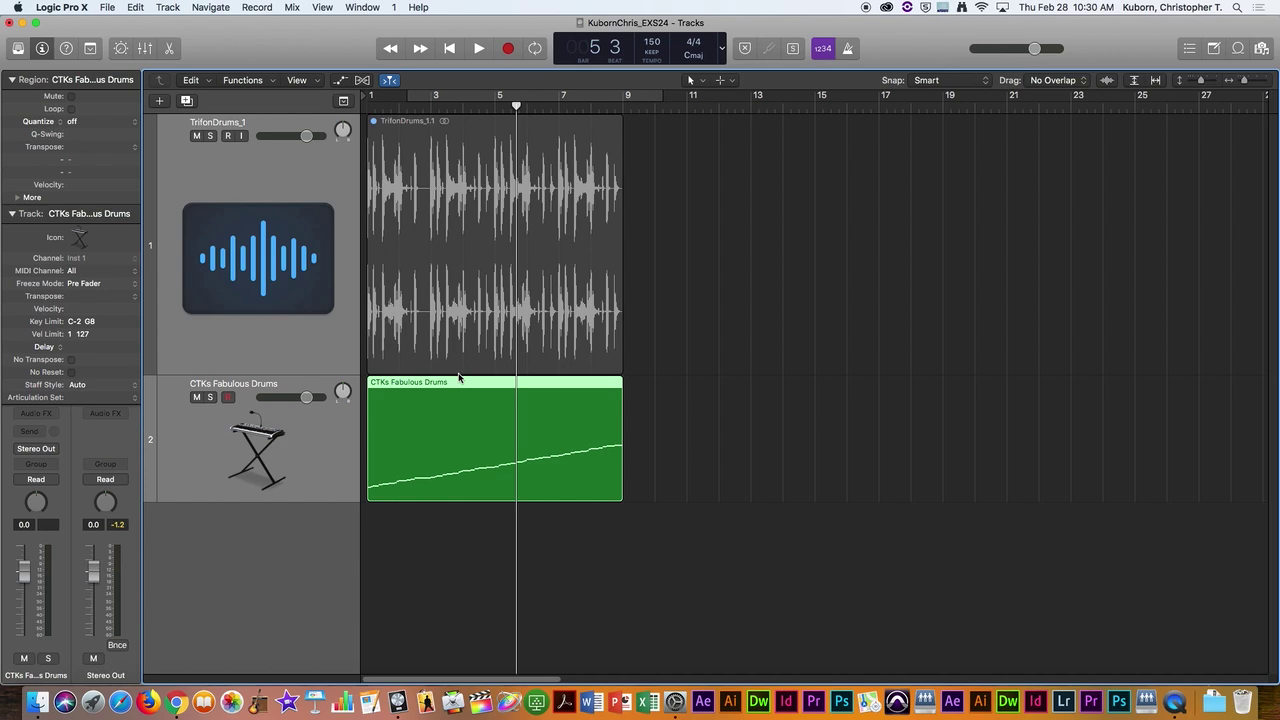
{"action": "left_click", "coordinate": [327, 436]}
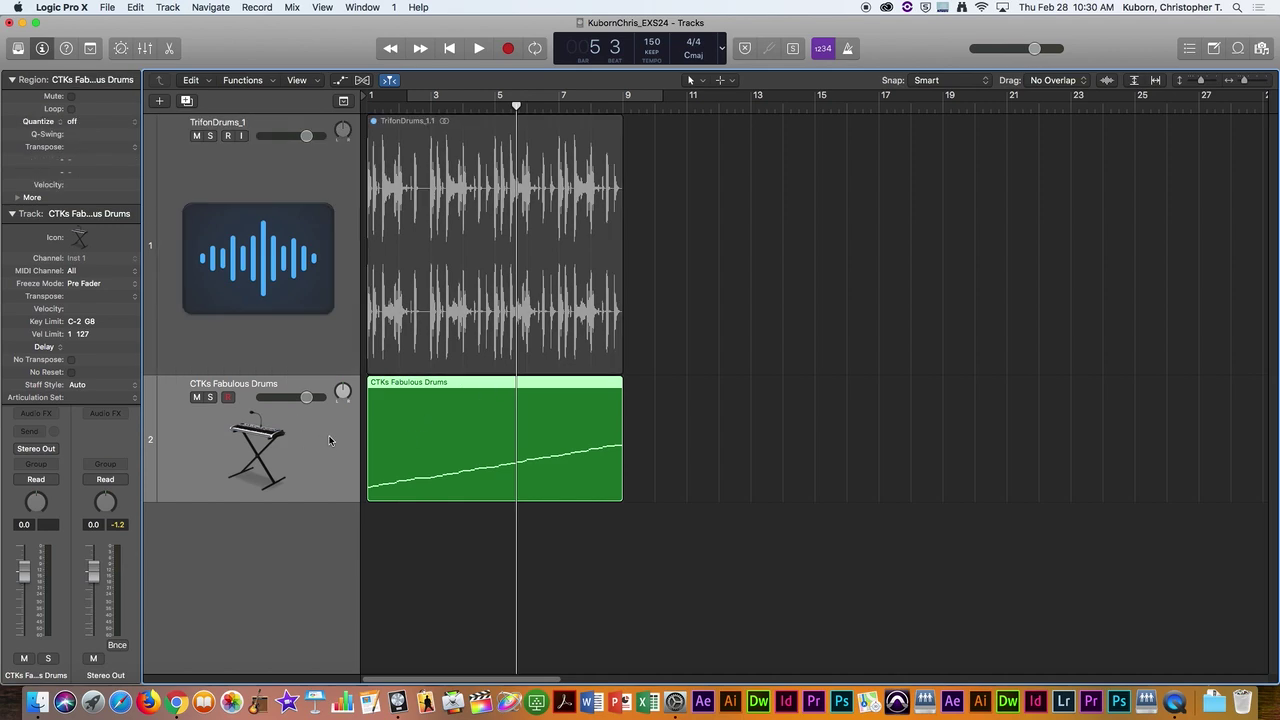
{"action": "left_click", "coordinate": [12, 213]}
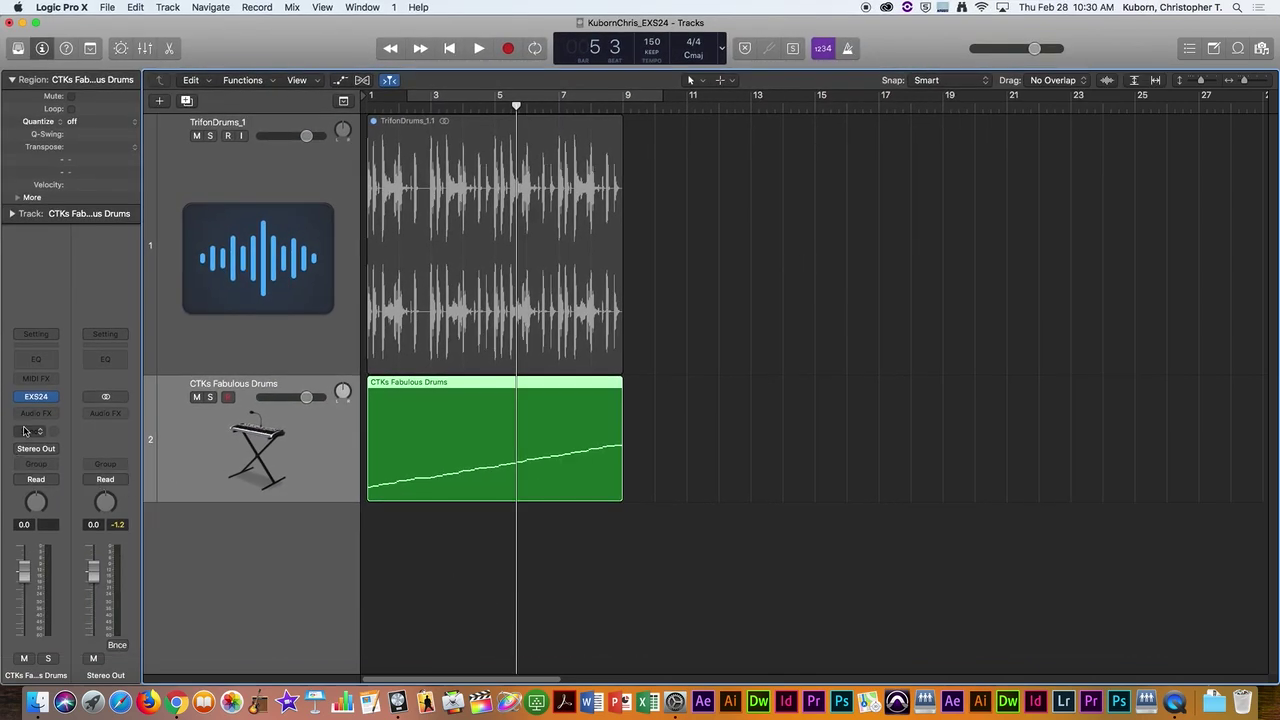
Step: Open the CTKs Fabulous Drums EXS24 window and position it beside the tracks area
{"action": "left_click", "coordinate": [36, 397]}
{"action": "left_click_drag", "start_coordinate": [337, 50], "coordinate": [987, 127]}
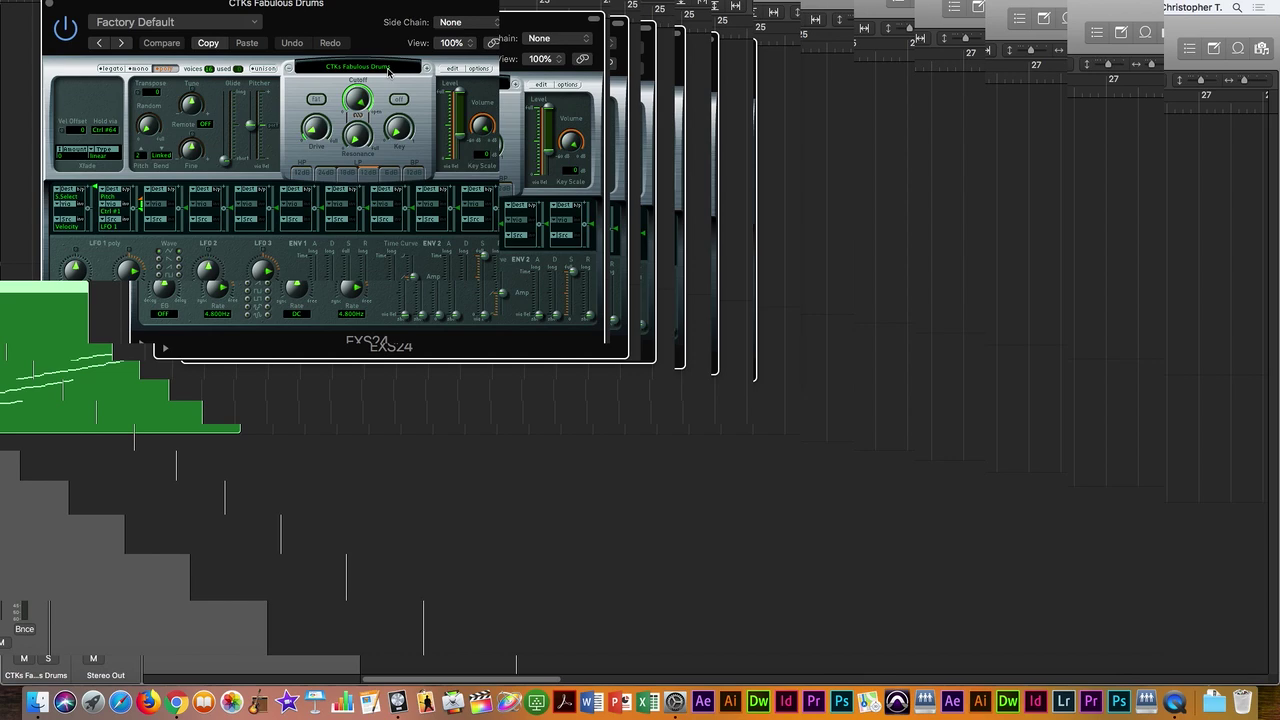
{"action": "left_click_drag", "start_coordinate": [350, 8], "coordinate": [350, 37]}
{"action": "left_click_drag", "start_coordinate": [360, 85], "coordinate": [376, 277]}
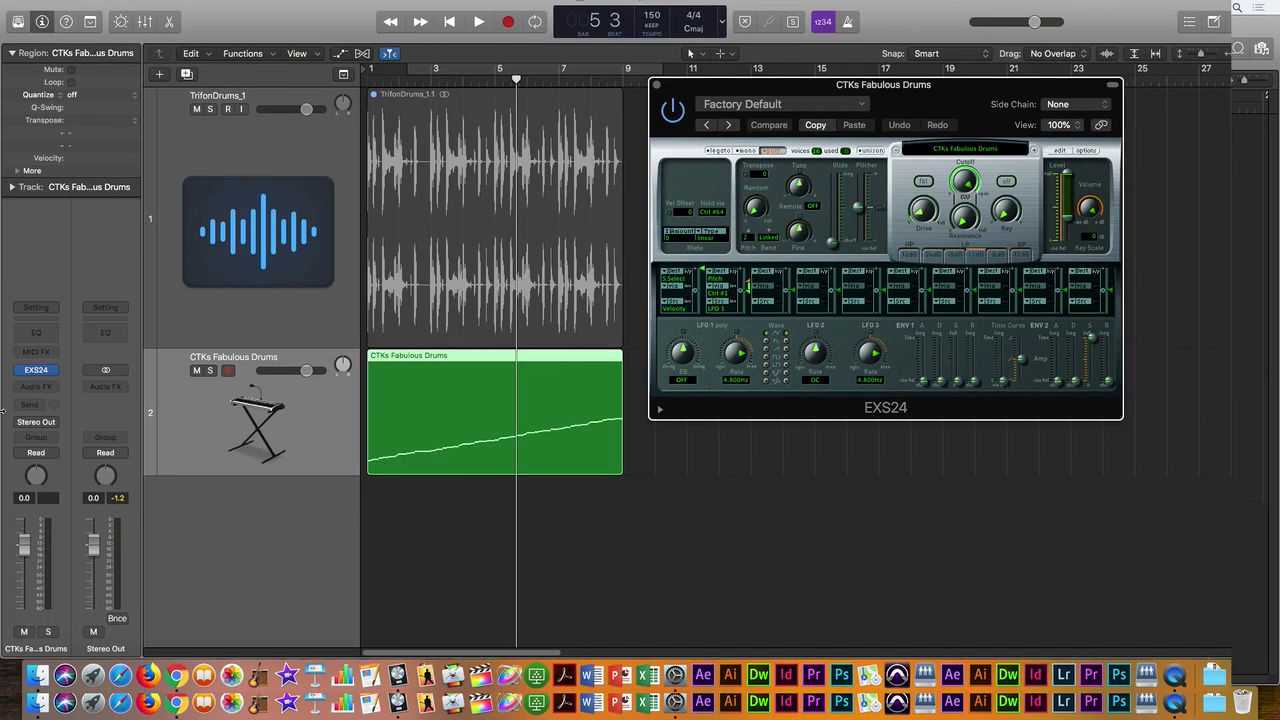
{"action": "left_click", "coordinate": [159, 428]}
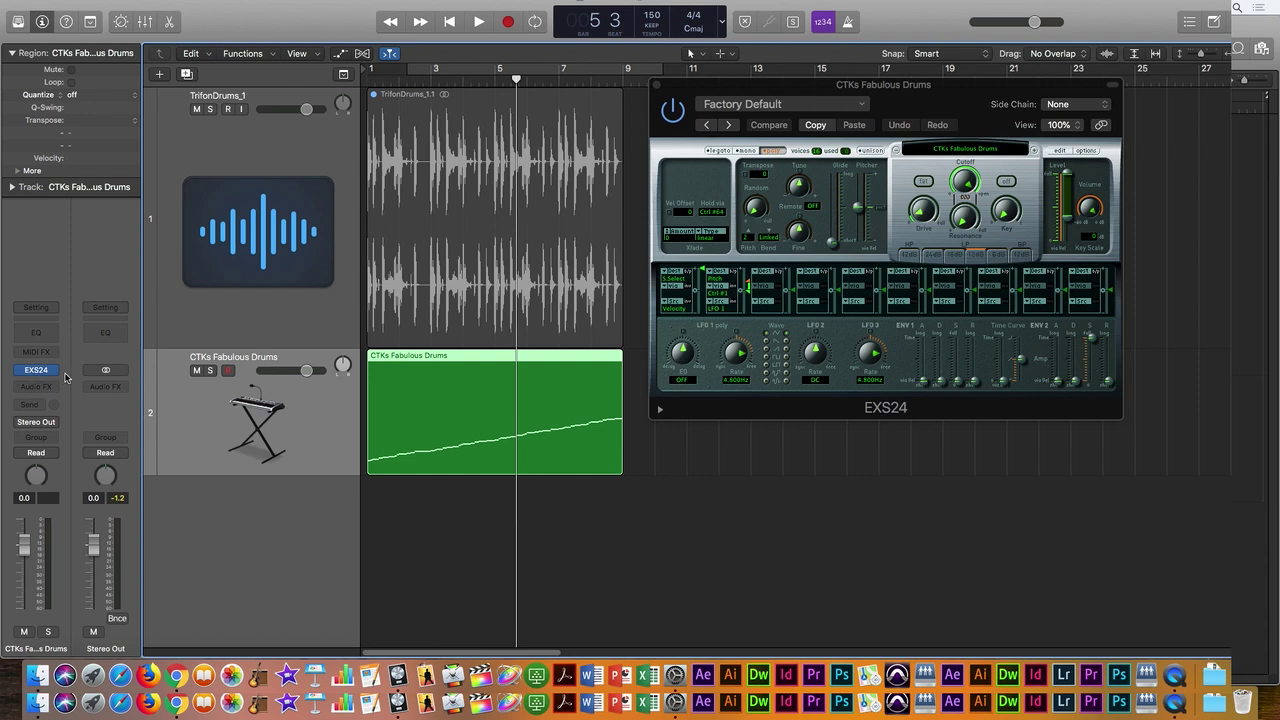
{"action": "mouse_move", "coordinate": [25, 372]}
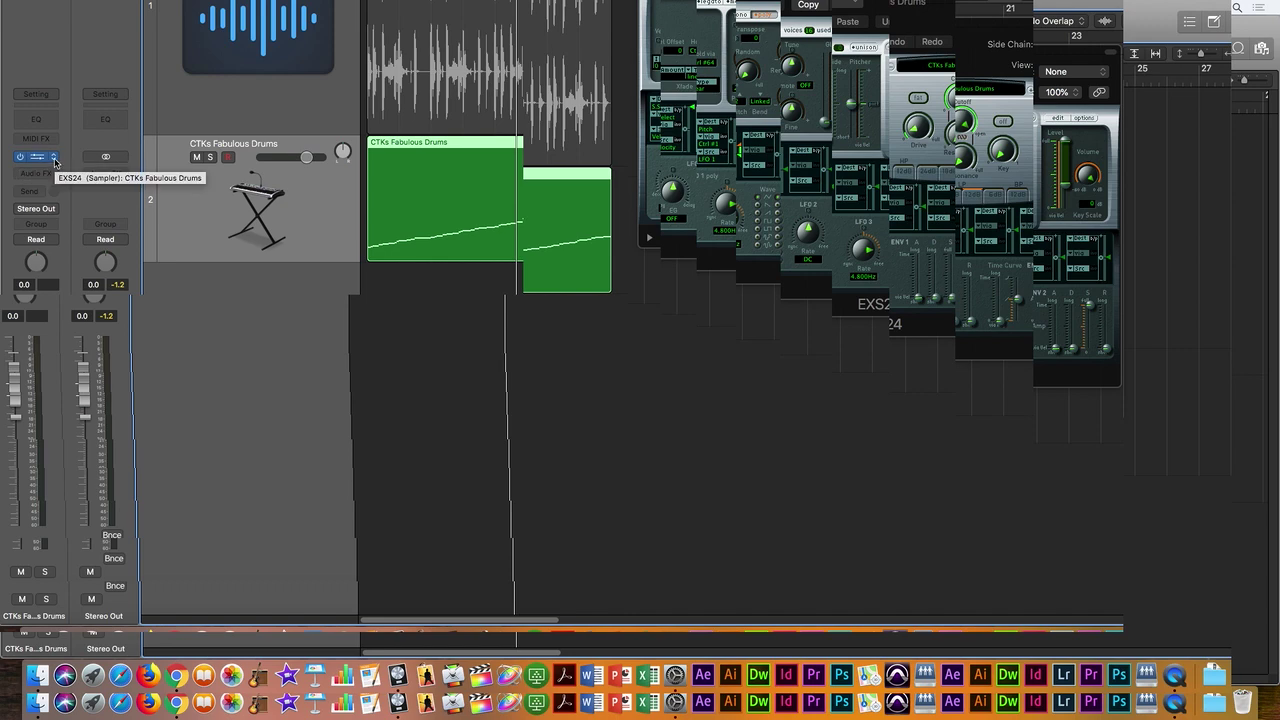
Step: Check track 2's instrument plug-in list and keep EXS24 loaded
{"action": "left_click", "coordinate": [55, 160]}
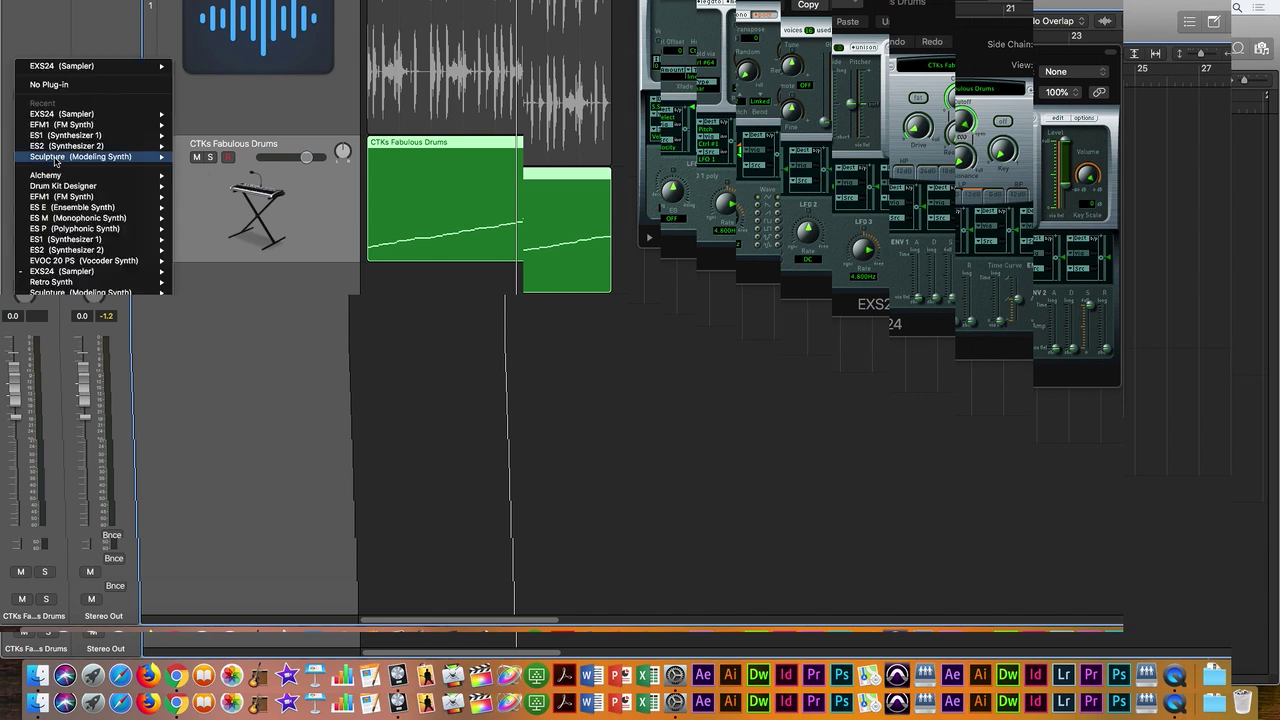
{"action": "left_click", "coordinate": [180, 146]}
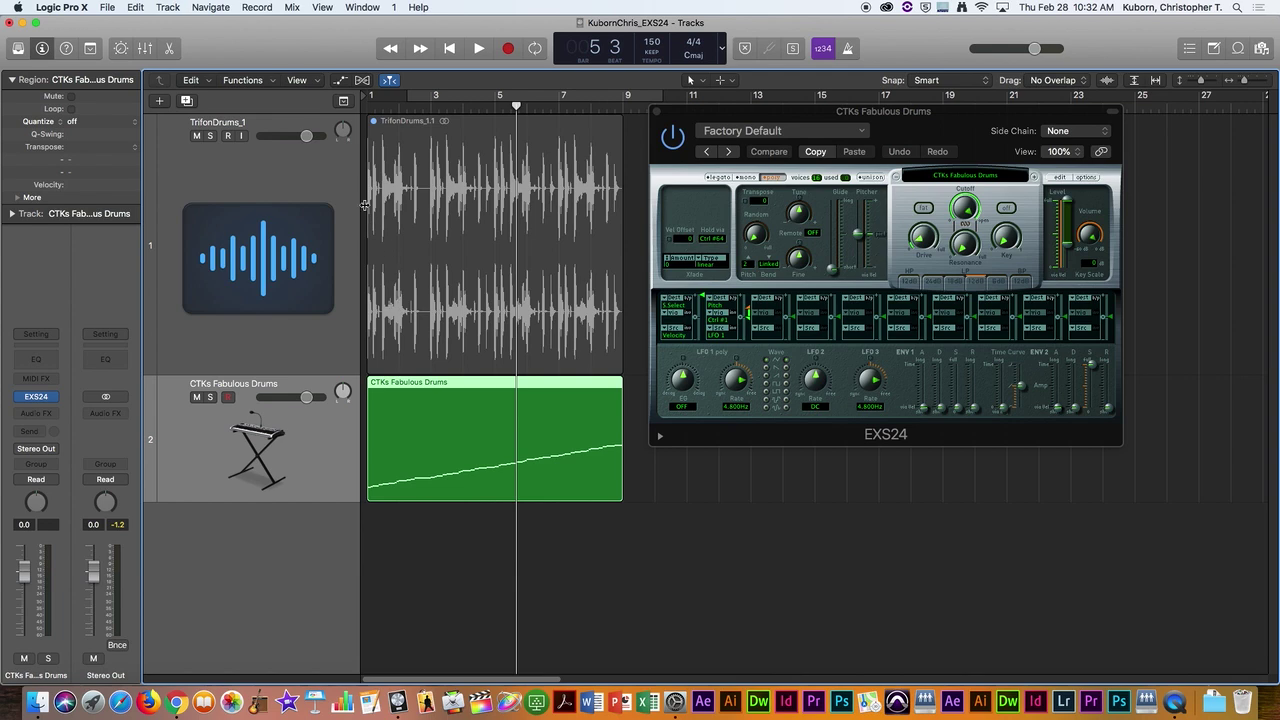
{"action": "key", "text": "Return"}
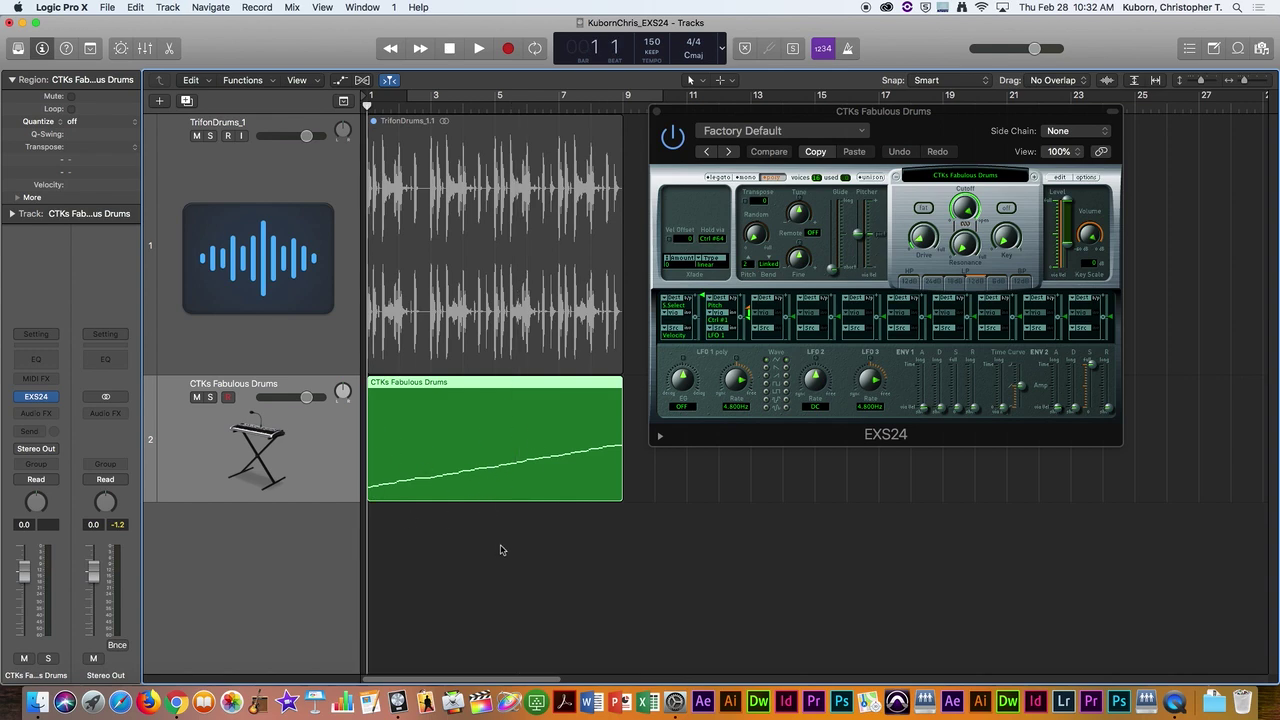
{"action": "key", "text": "space"}
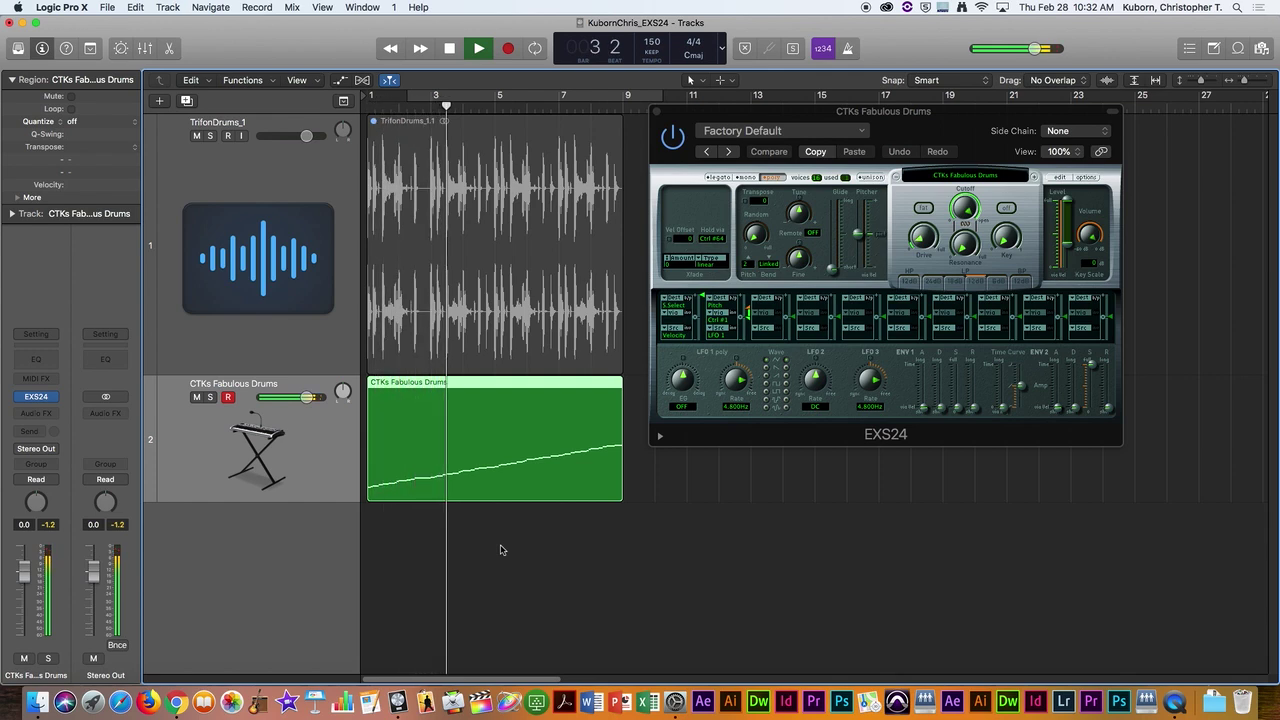
{"action": "key", "text": "space"}
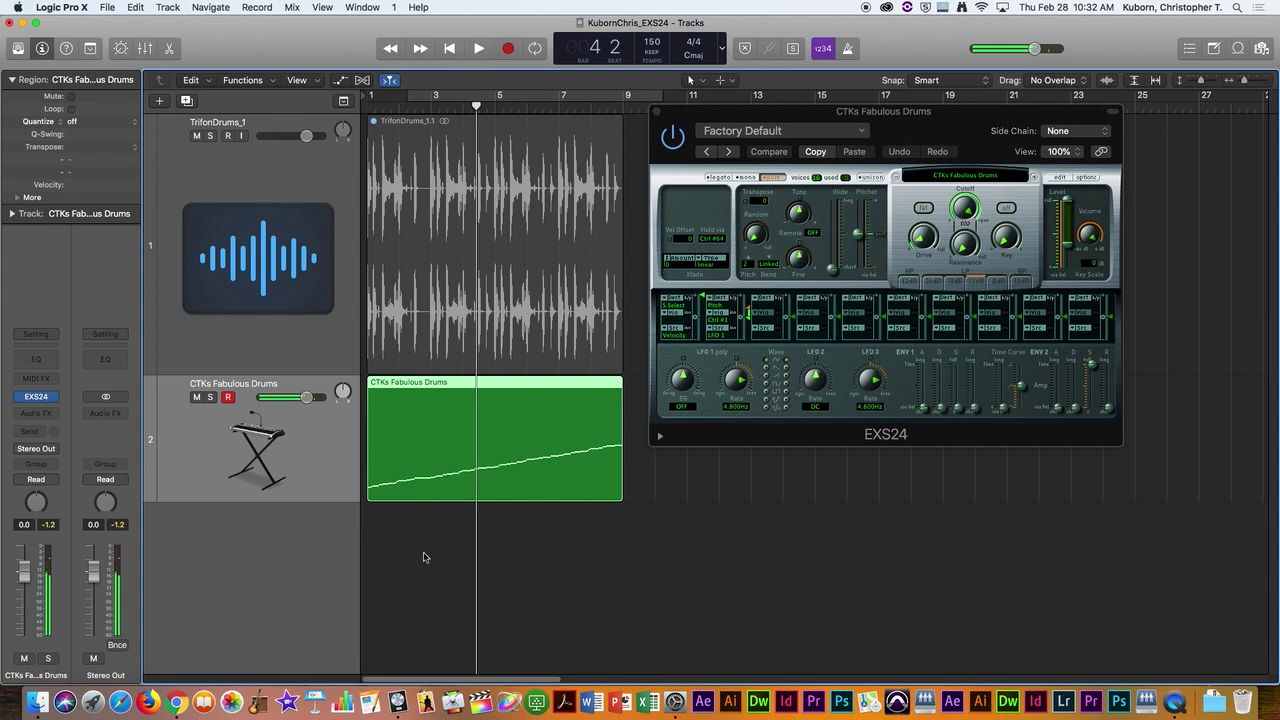
Step: Open the drum region in the Piano Roll, enlarge the editor, and move the EXS24 window aside
{"action": "double_click", "coordinate": [524, 384]}
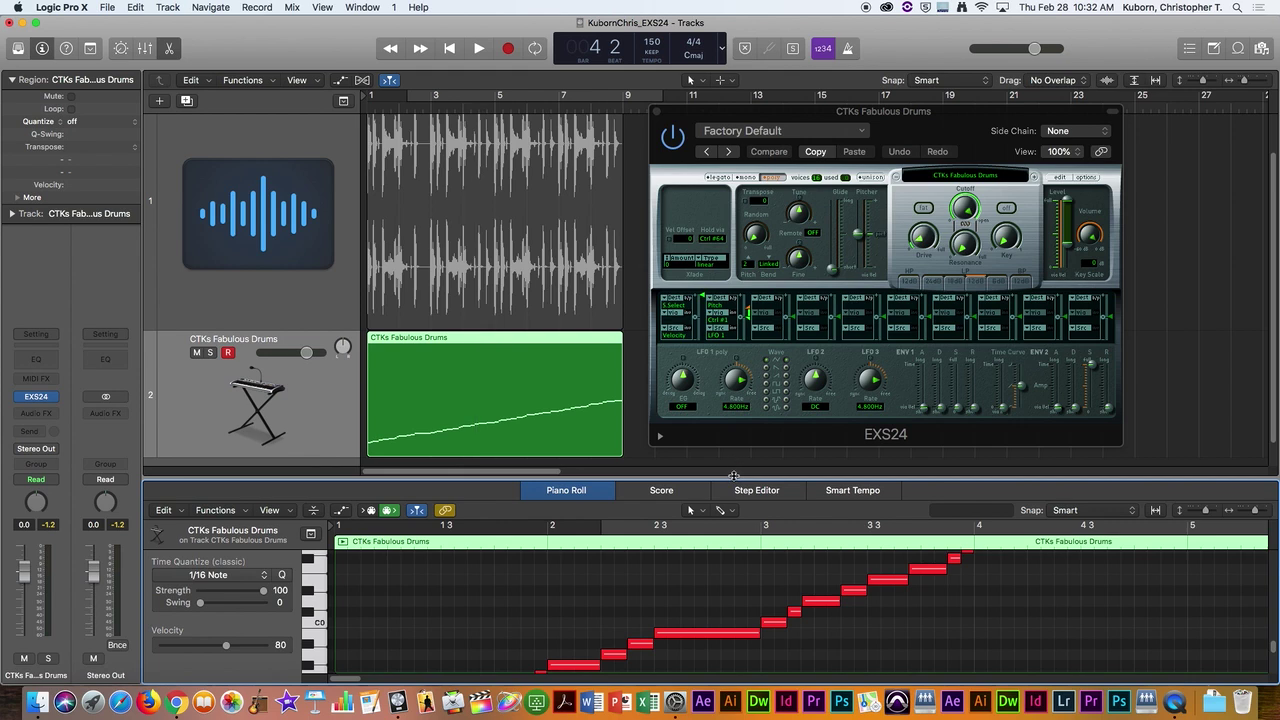
{"action": "left_click_drag", "start_coordinate": [734, 476], "coordinate": [734, 206]}
{"action": "left_click_drag", "start_coordinate": [657, 112], "coordinate": [2, 37]}
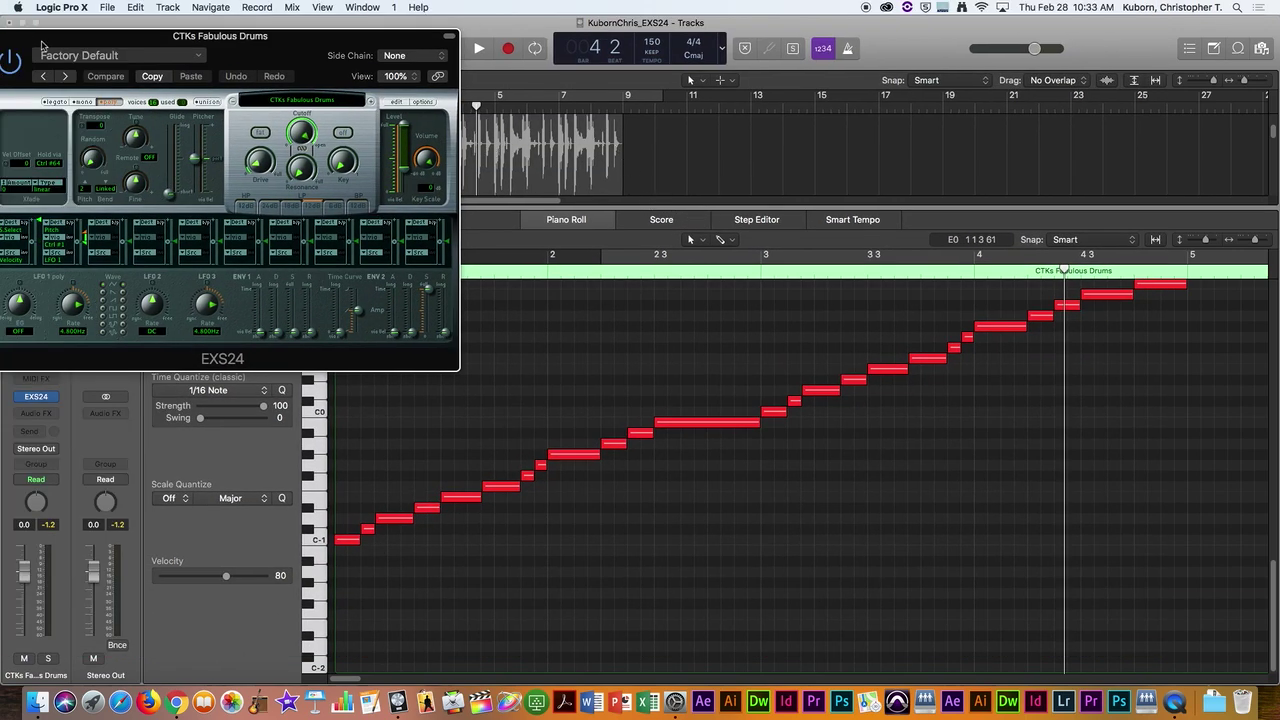
{"action": "left_click_drag", "start_coordinate": [3, 75], "coordinate": [165, 75]}
Step: Close EXS24, enlarge the tracks area, and bring the CTKs Fabulous Drums track into focus
{"action": "left_click", "coordinate": [158, 37]}
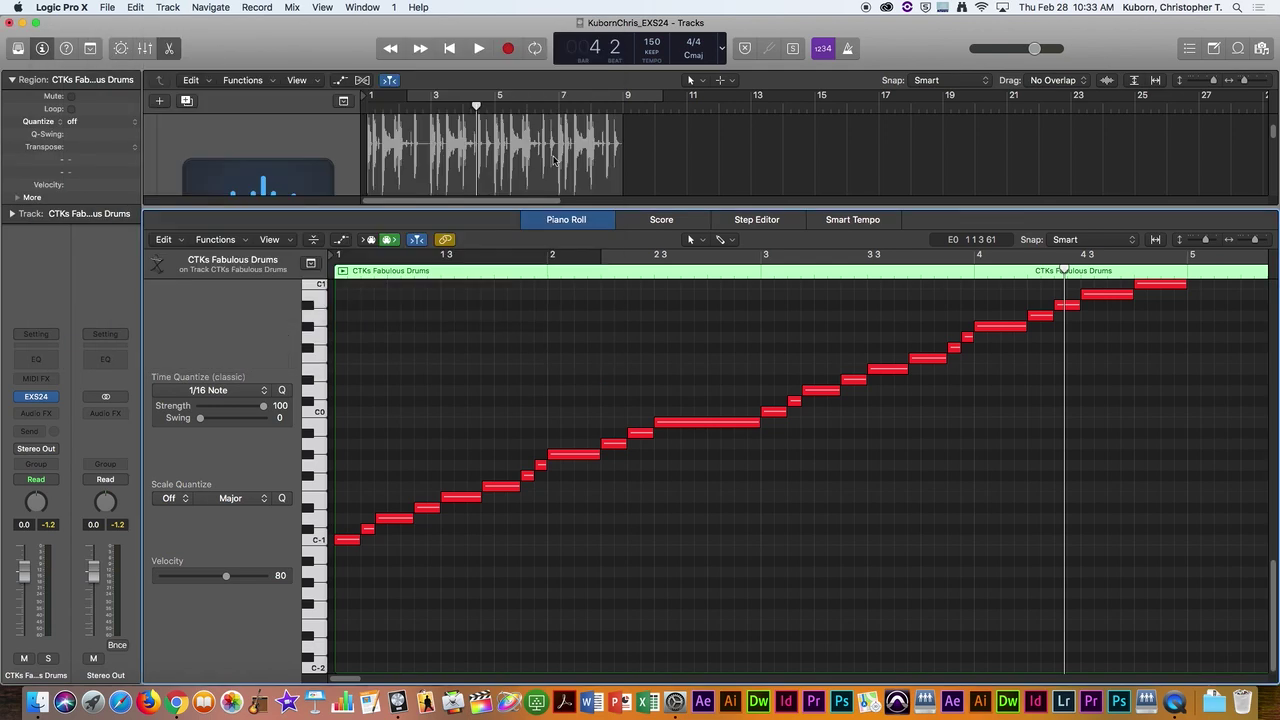
{"action": "left_click_drag", "start_coordinate": [800, 205], "coordinate": [821, 331]}
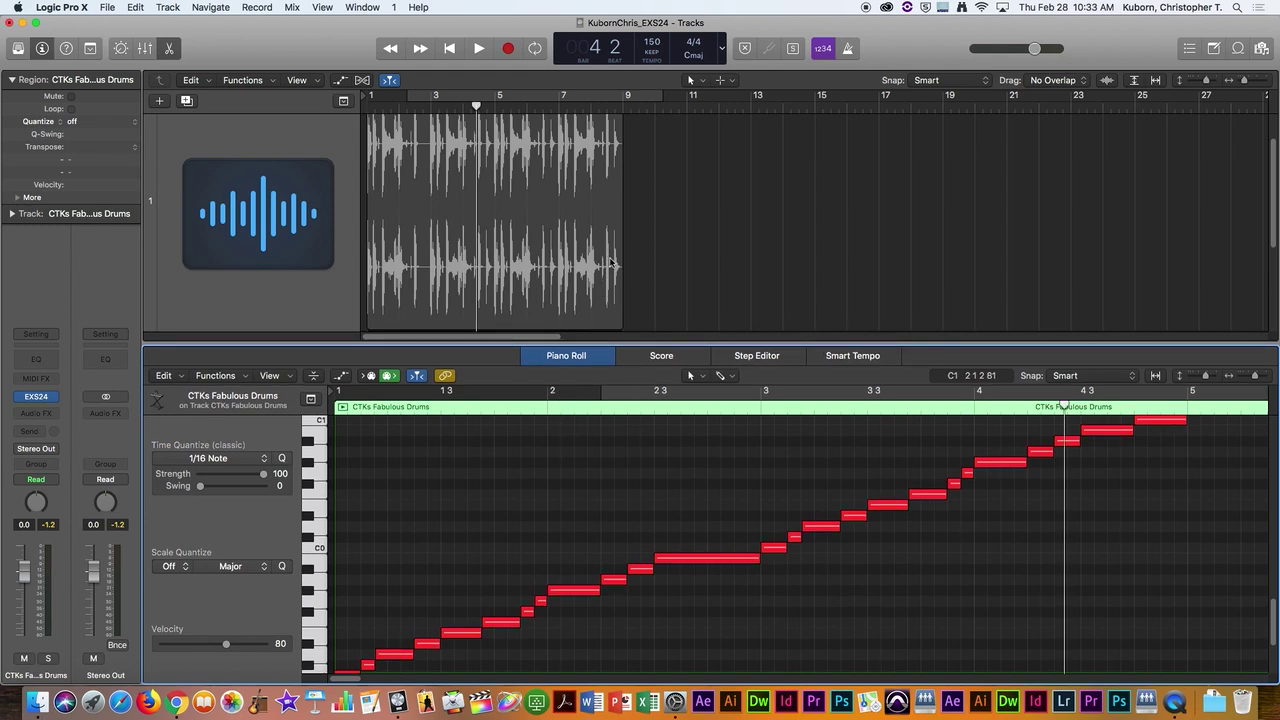
{"action": "scroll", "coordinate": [576, 250], "scroll_direction": "down", "scroll_amount": 4}
{"action": "left_click", "coordinate": [329, 244]}
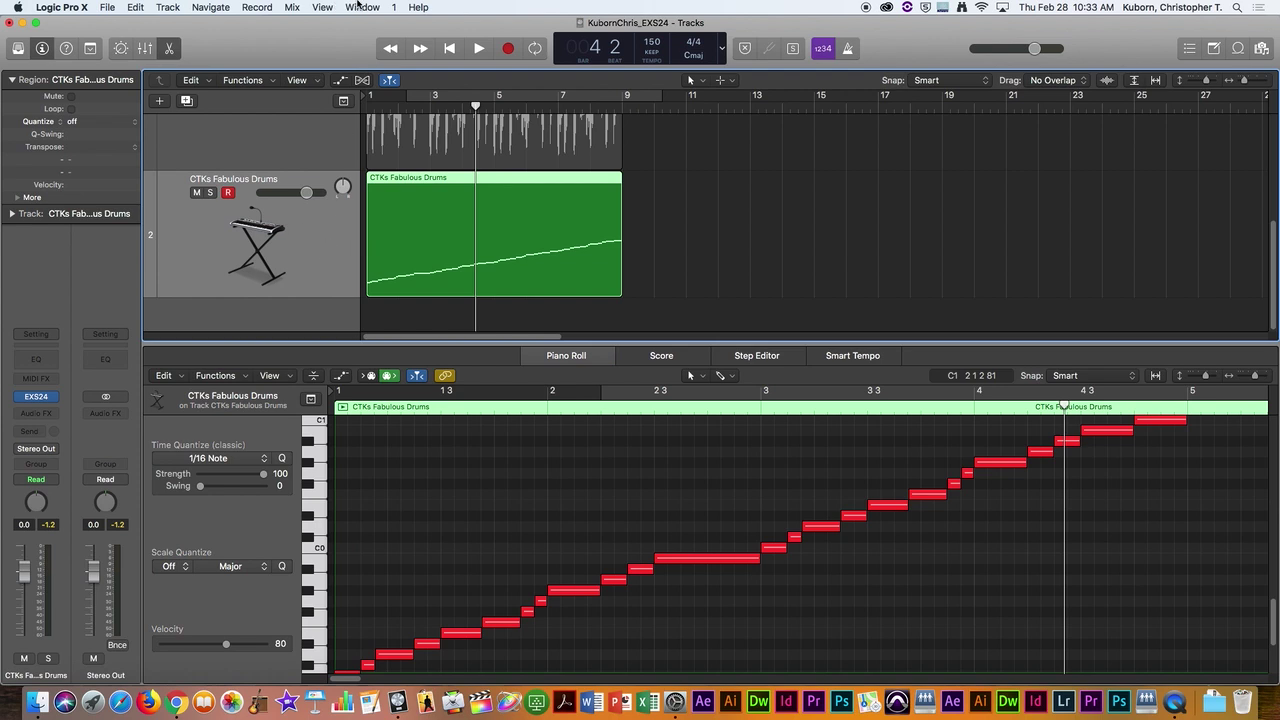
Step: Open Musical Typing, move it off the notes, and lower its octave to C-1
{"action": "key", "text": "super+k"}
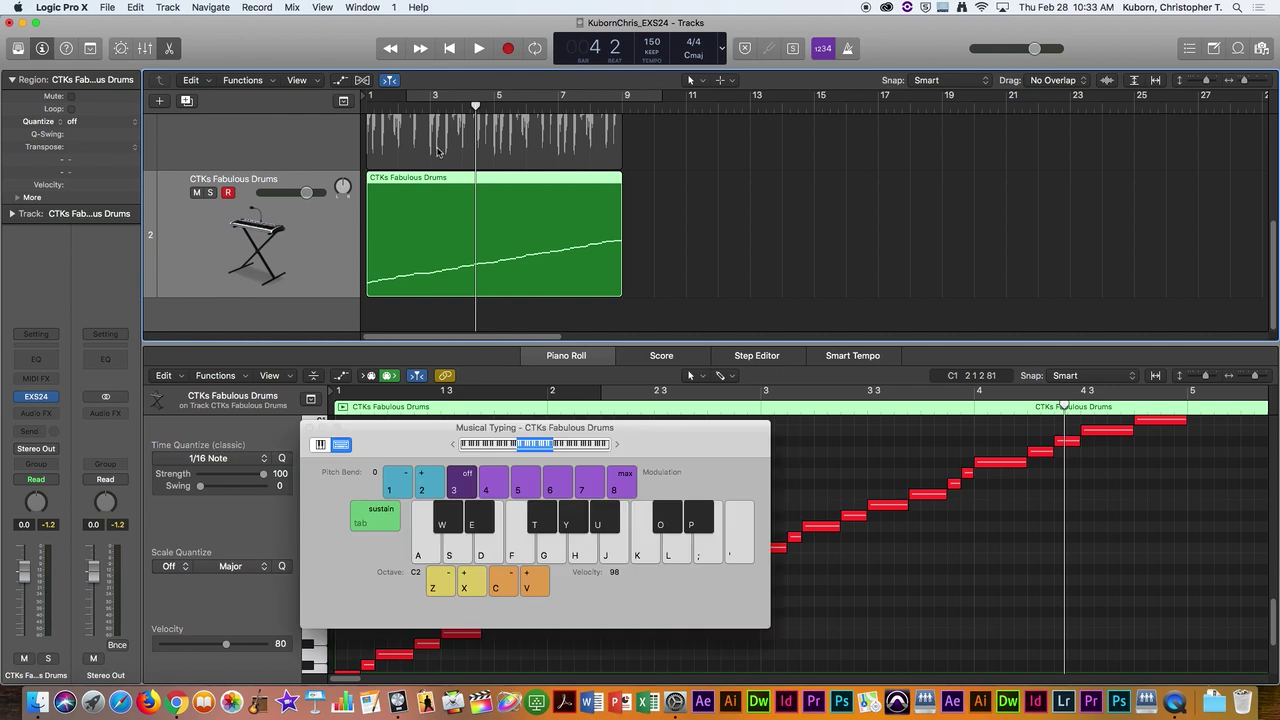
{"action": "left_click_drag", "start_coordinate": [696, 444], "coordinate": [1102, 146]}
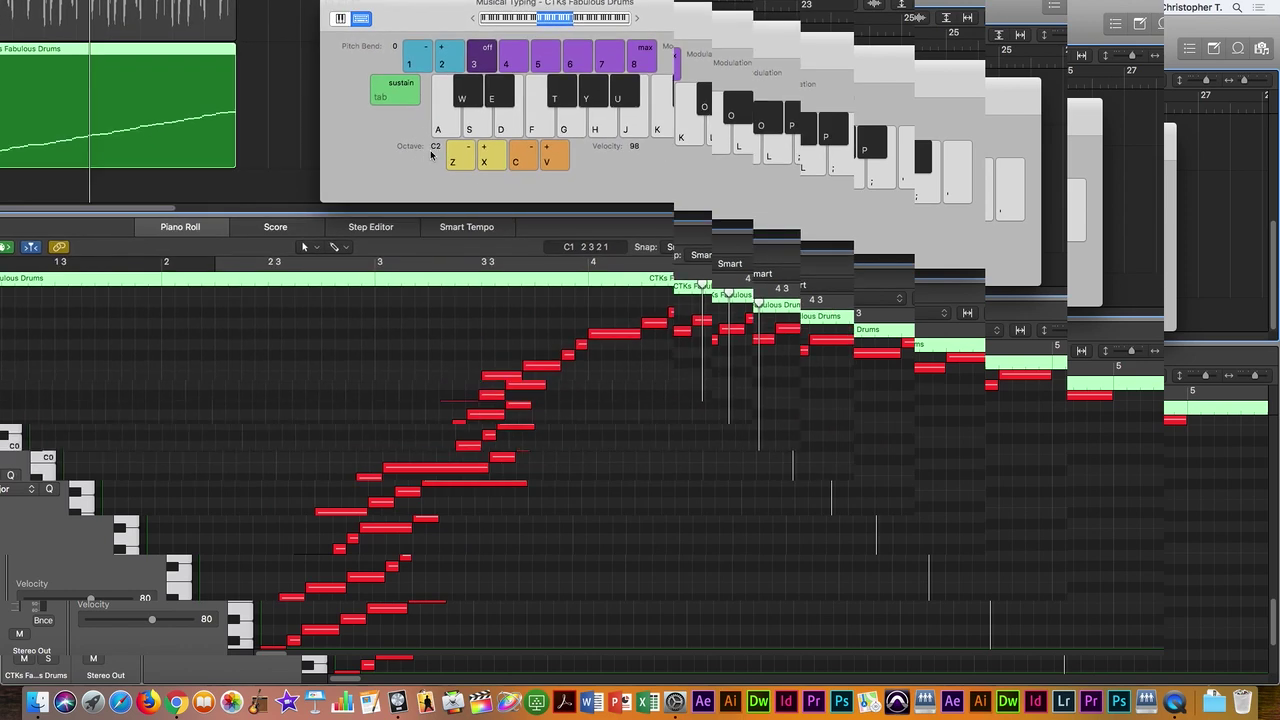
{"action": "left_click", "coordinate": [465, 156]}
{"action": "left_click", "coordinate": [465, 156]}
{"action": "left_click", "coordinate": [465, 156]}
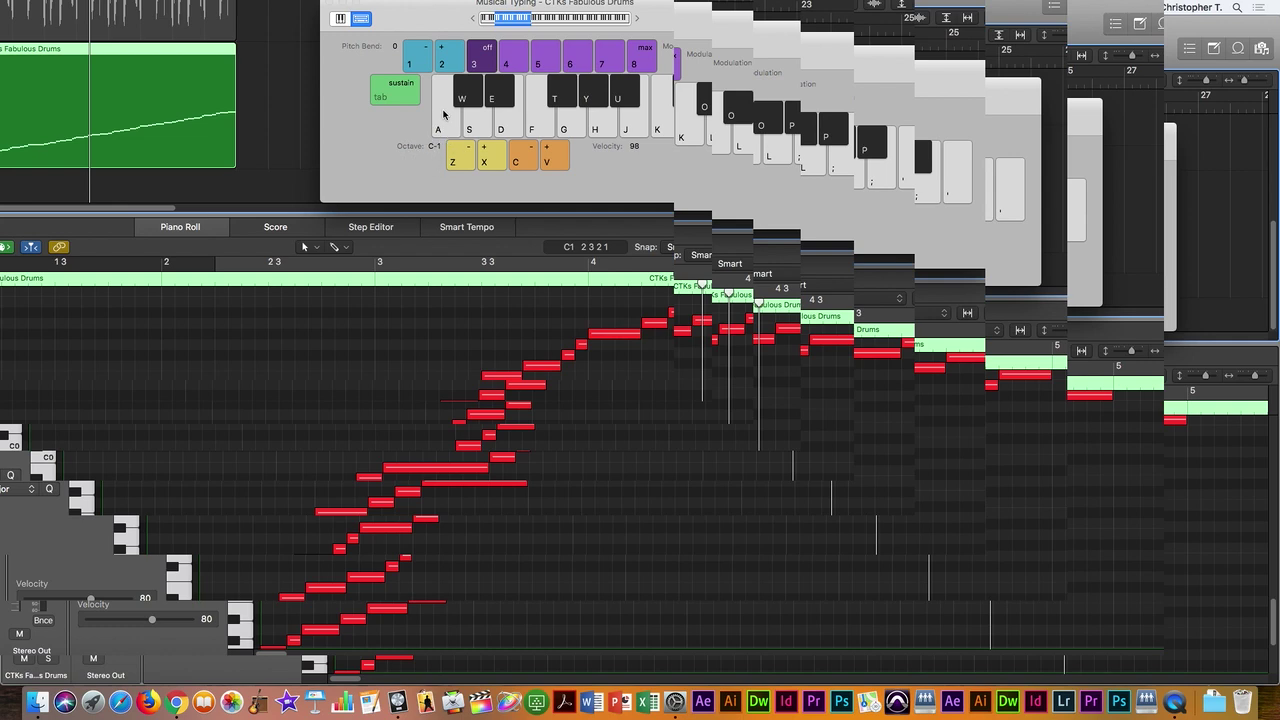
Step: Audition the lowest three drum slices on the Musical Typing keys
{"action": "left_click", "coordinate": [449, 124]}
{"action": "left_click", "coordinate": [449, 124]}
{"action": "left_click", "coordinate": [449, 124]}
{"action": "left_click", "coordinate": [449, 124]}
{"action": "left_click", "coordinate": [480, 124]}
{"action": "left_click", "coordinate": [508, 125]}
{"action": "left_click", "coordinate": [442, 123]}
{"action": "left_click", "coordinate": [442, 123]}
{"action": "left_click", "coordinate": [450, 124]}
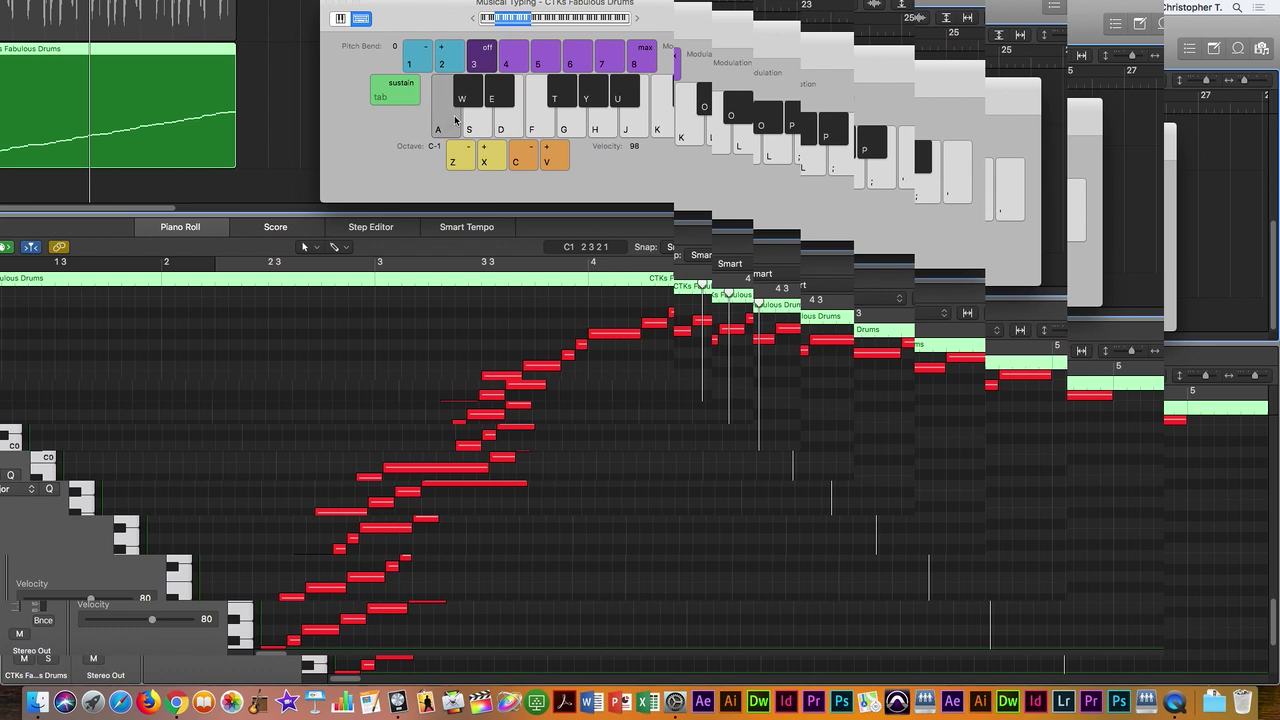
Step: Alternate the lowest and third drum slices with the A and D keys
{"action": "key", "text": "a"}
{"action": "key", "text": "d"}
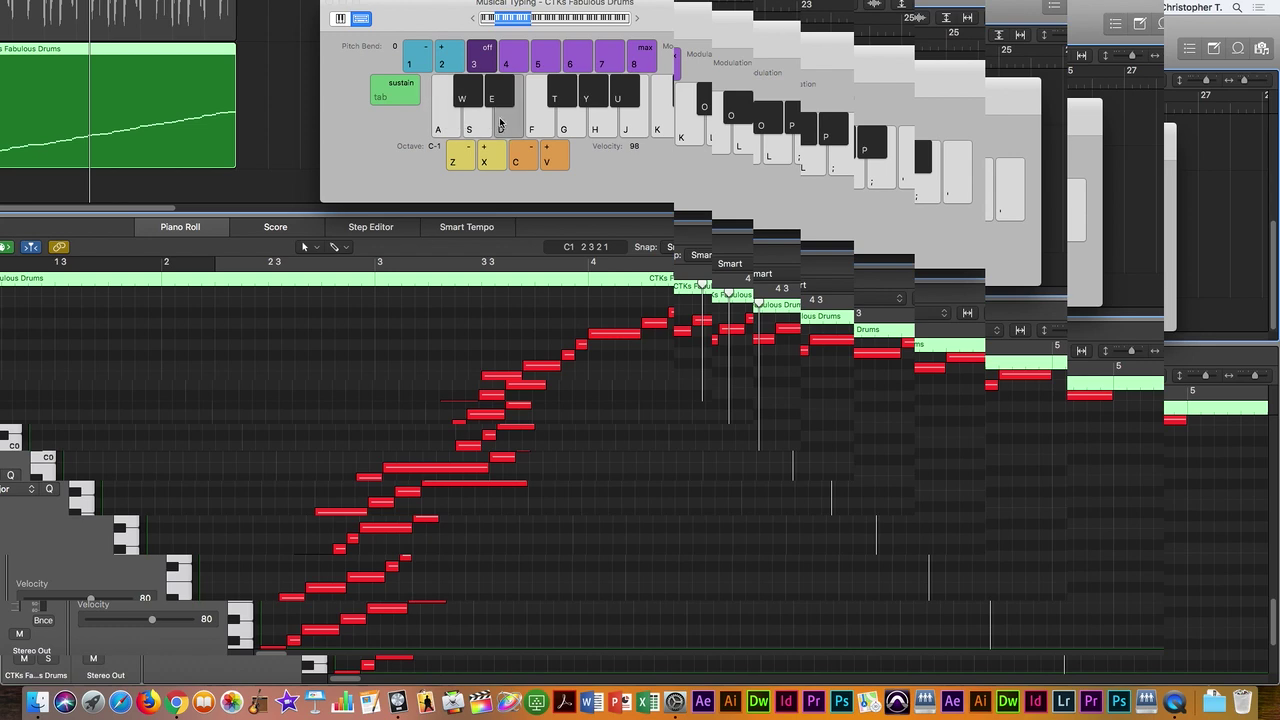
{"action": "key", "text": "a"}
{"action": "key", "text": "d"}
{"action": "key", "text": "a"}
{"action": "key", "text": "d"}
{"action": "key", "text": "a"}
{"action": "key", "text": "d"}
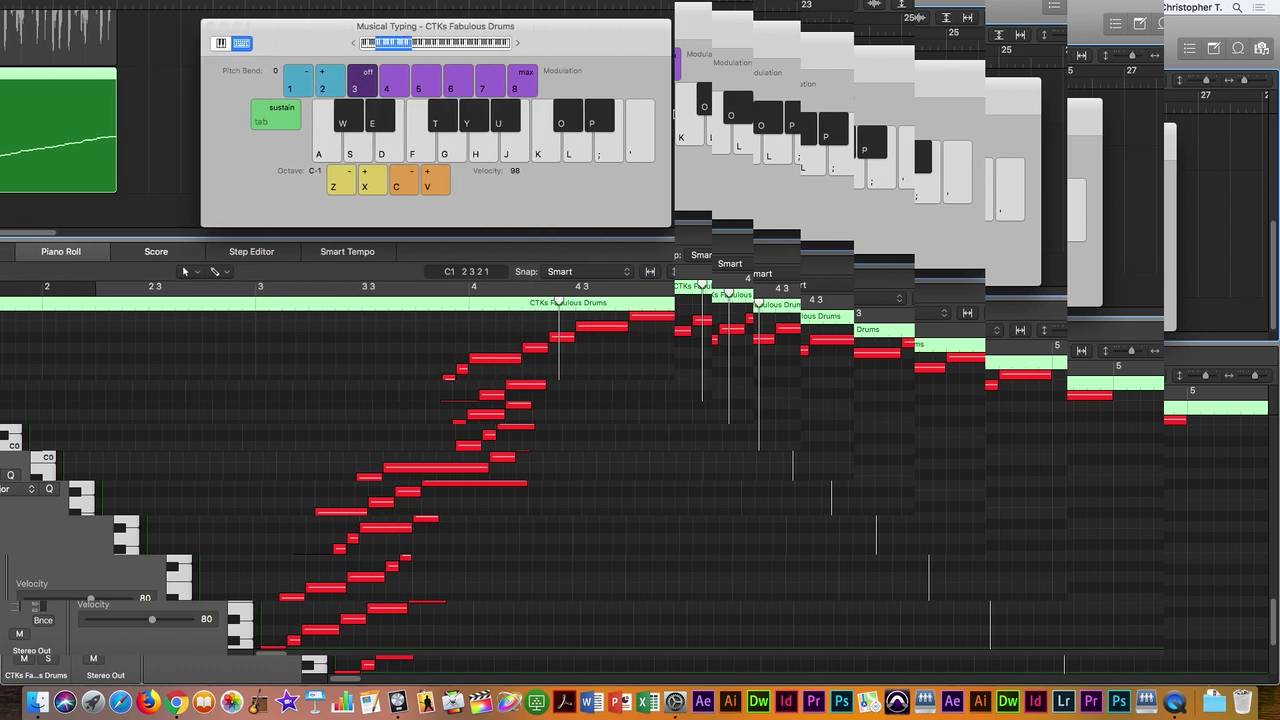
{"action": "key", "text": "a"}
{"action": "key", "text": "a"}
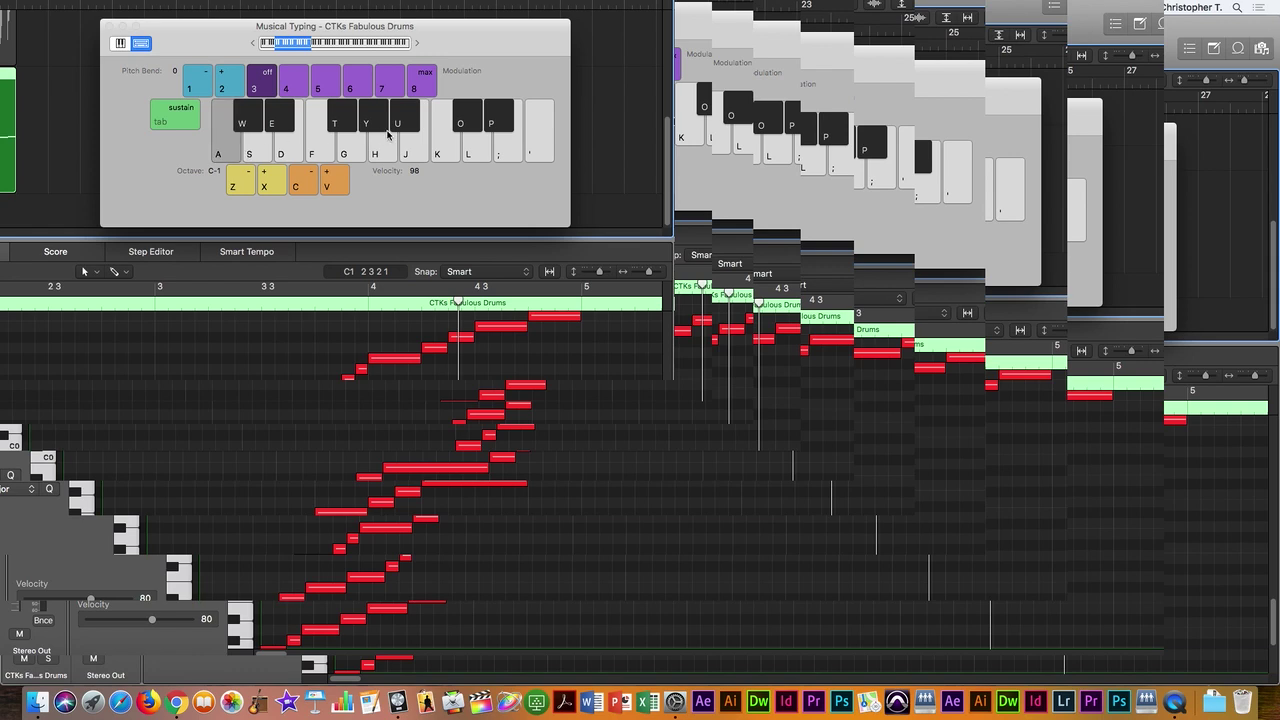
Step: Play a higher drum slice repeatedly, interleaved with A-key hits of the lowest slice
{"action": "left_click", "coordinate": [388, 134]}
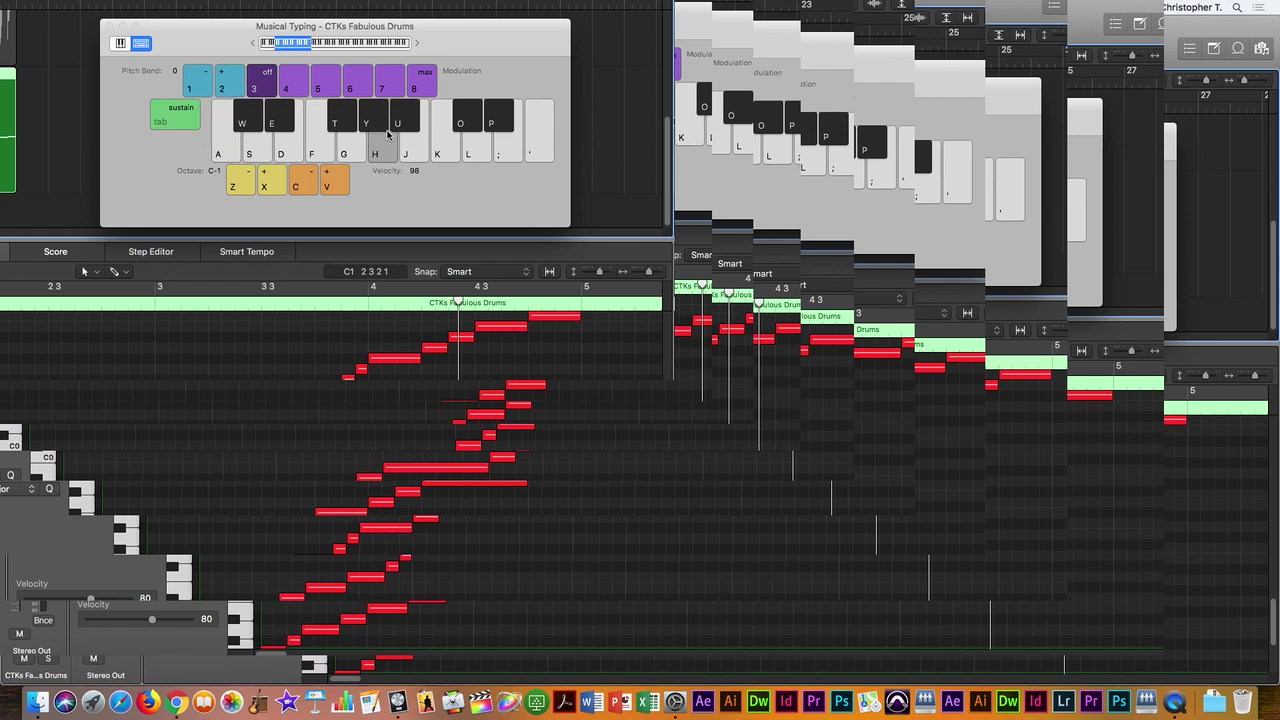
{"action": "left_click", "coordinate": [388, 134]}
{"action": "left_click", "coordinate": [388, 134]}
{"action": "key", "text": "a"}
{"action": "left_click", "coordinate": [388, 134]}
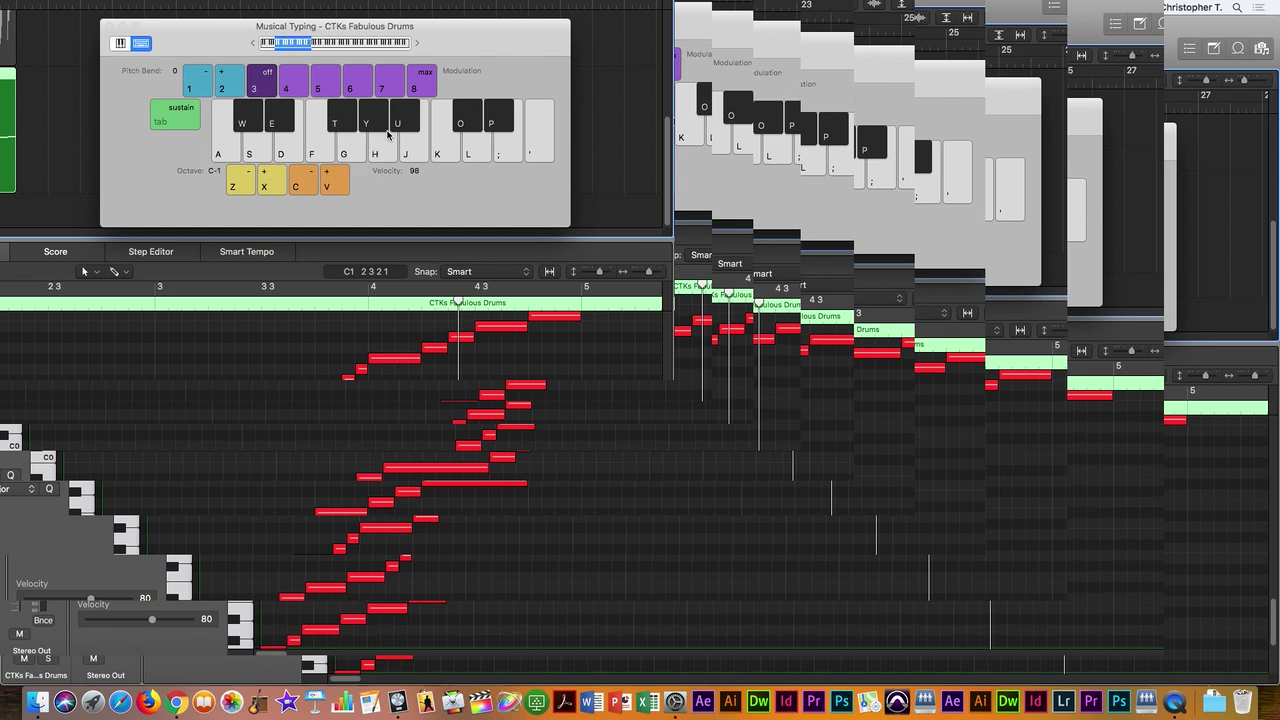
{"action": "left_click", "coordinate": [388, 134]}
{"action": "key", "text": "a"}
Step: Repeat the higher slice rhythmically, then play the higher K and L slices
{"action": "left_click", "coordinate": [388, 133]}
{"action": "left_click", "coordinate": [388, 133]}
{"action": "left_click", "coordinate": [388, 133]}
{"action": "left_click", "coordinate": [388, 133]}
{"action": "left_click", "coordinate": [388, 133]}
{"action": "left_click", "coordinate": [388, 133]}
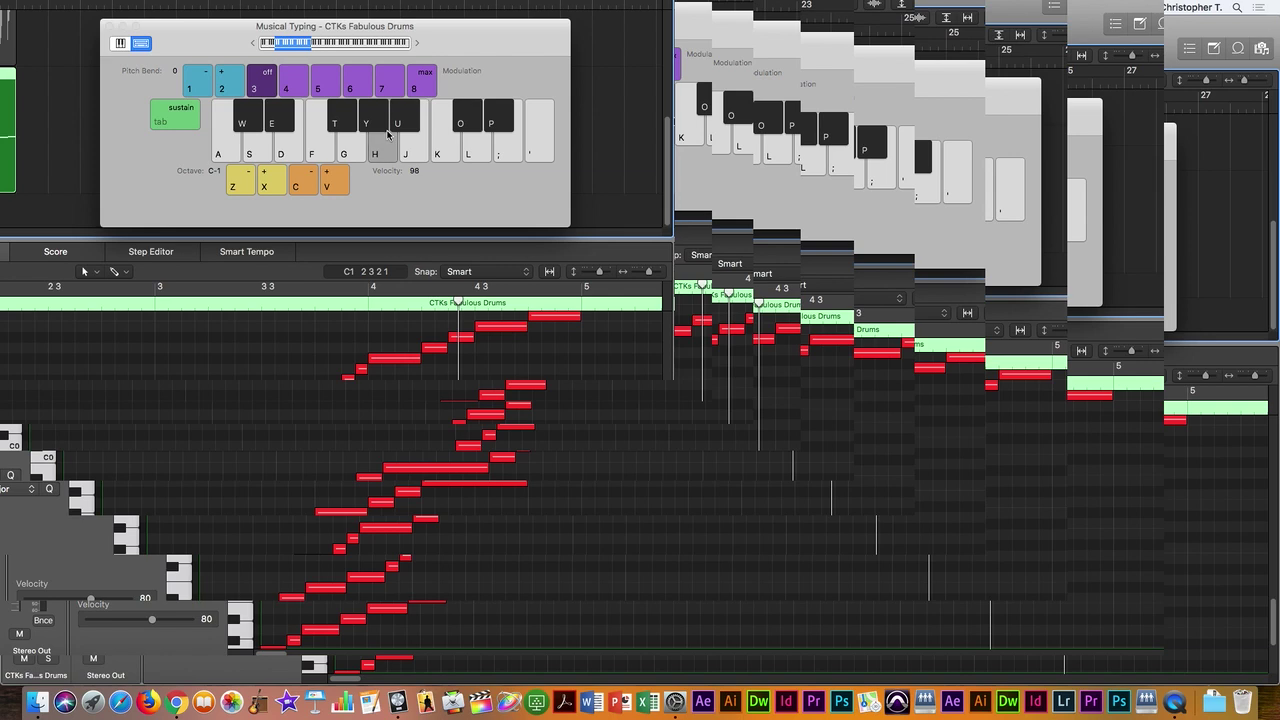
{"action": "left_click", "coordinate": [388, 133]}
{"action": "left_click", "coordinate": [388, 133]}
{"action": "key", "text": "k"}
{"action": "key", "text": "l"}
Step: Raise the Musical Typing octave to C0 and play two slices there
{"action": "left_click", "coordinate": [271, 184]}
{"action": "left_click", "coordinate": [252, 155]}
{"action": "left_click", "coordinate": [346, 153]}
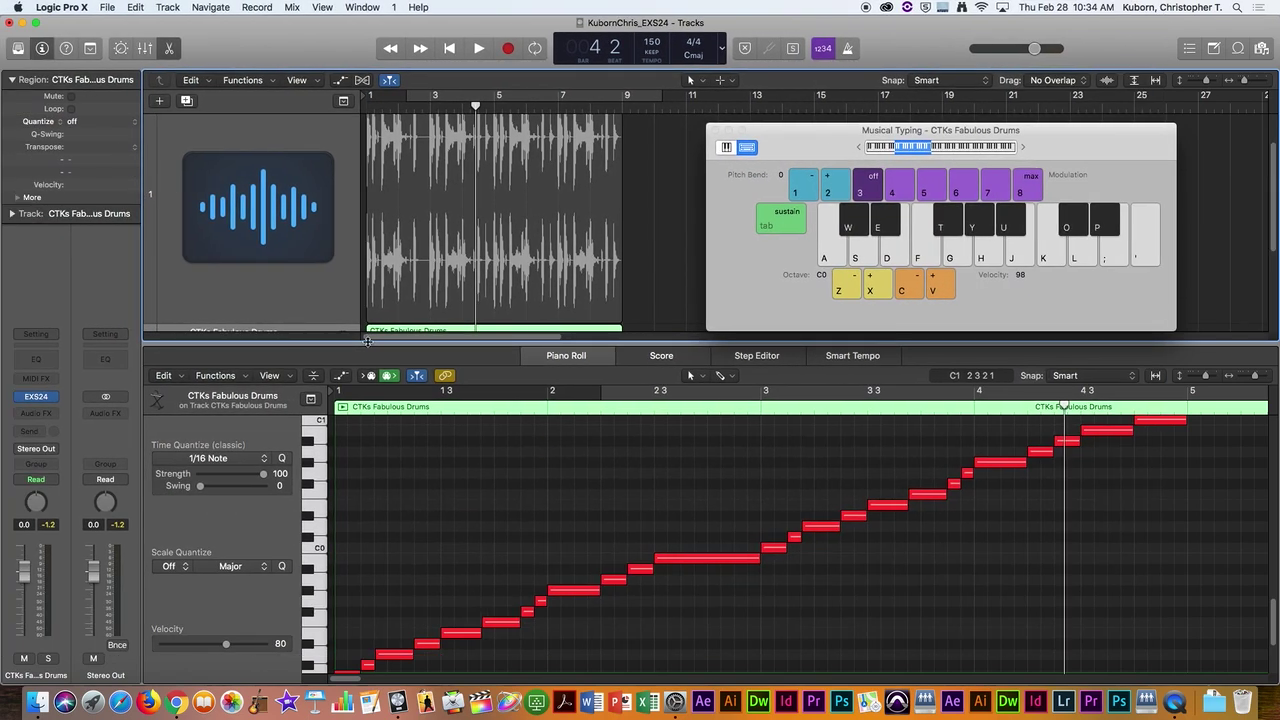
Step: Bring the TrifonDrums_1 track into view, enlarge its header, and solo it
{"action": "left_click_drag", "start_coordinate": [370, 343], "coordinate": [370, 467]}
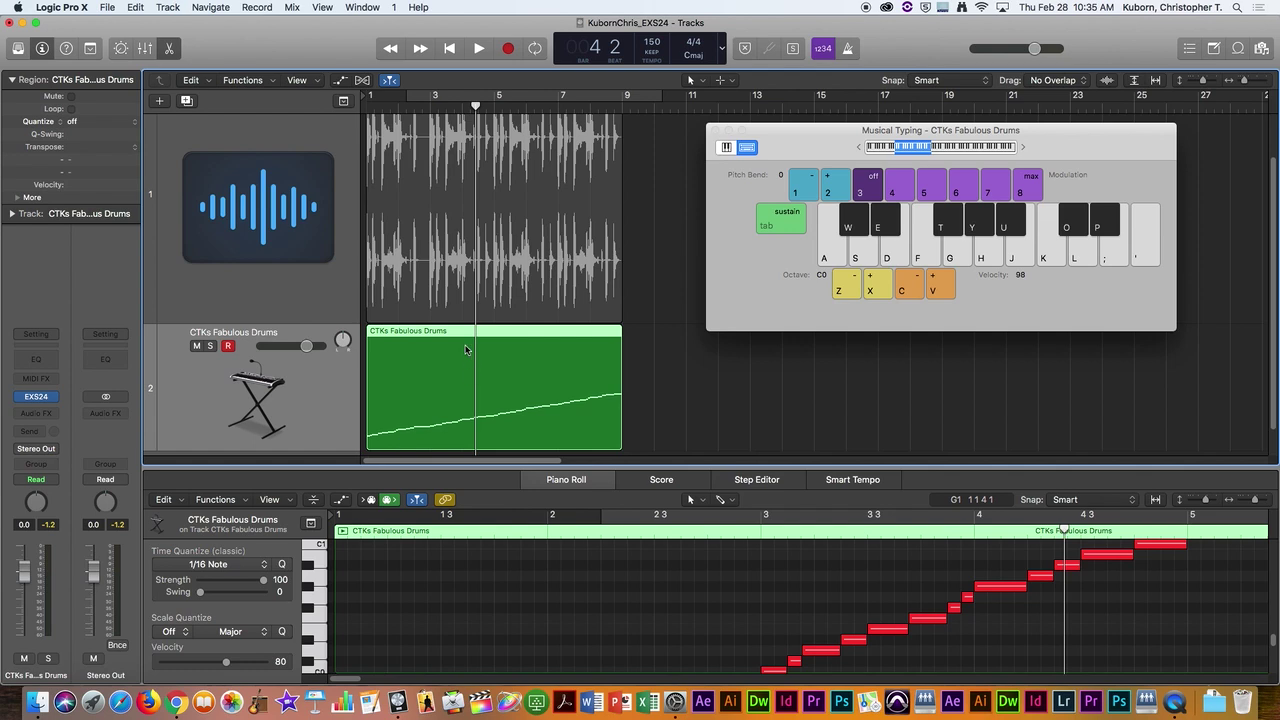
{"action": "left_click", "coordinate": [290, 208]}
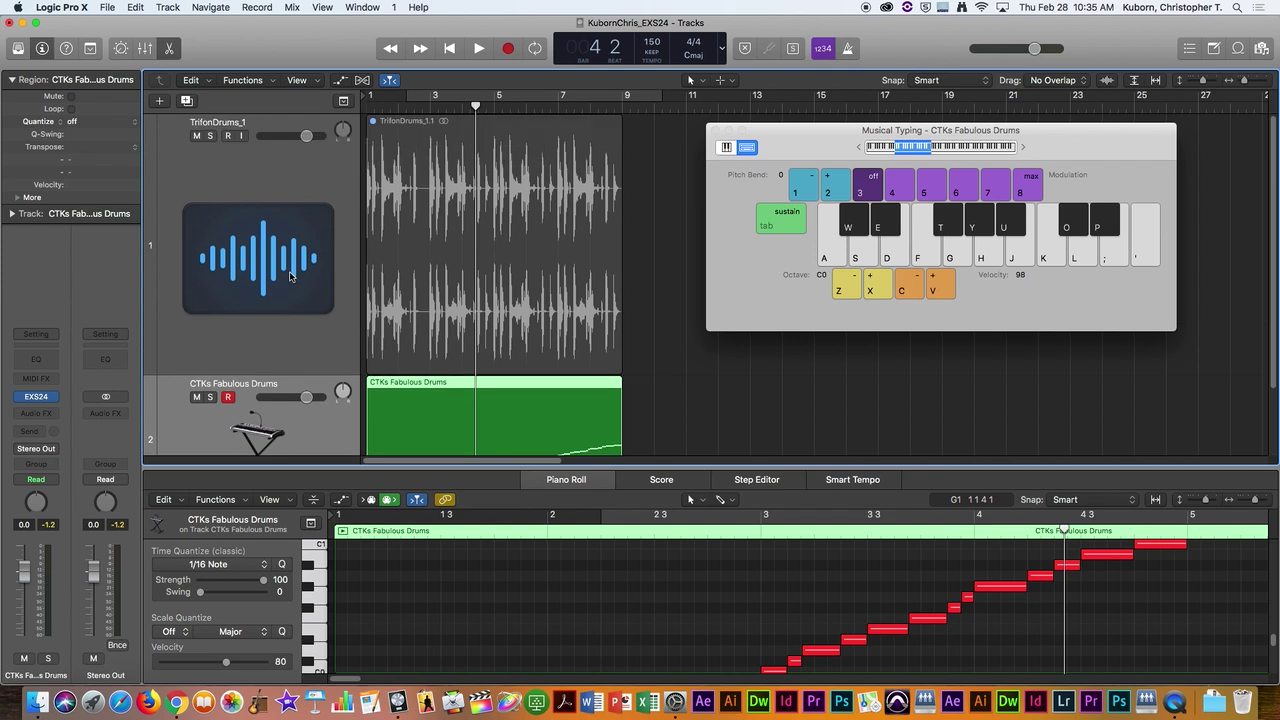
{"action": "left_click", "coordinate": [211, 136]}
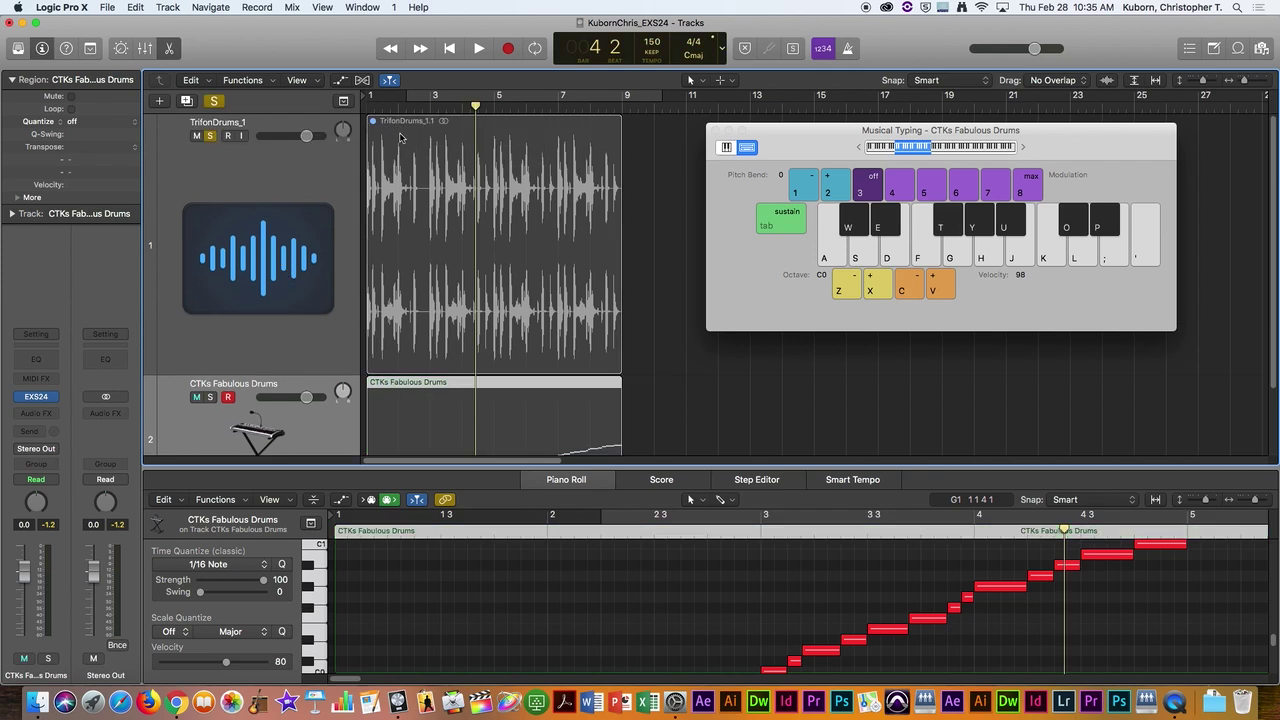
Step: Unmute the TrifonDrums_1.1 region with the Mute Tool and play from the project start
{"action": "left_click", "coordinate": [400, 130]}
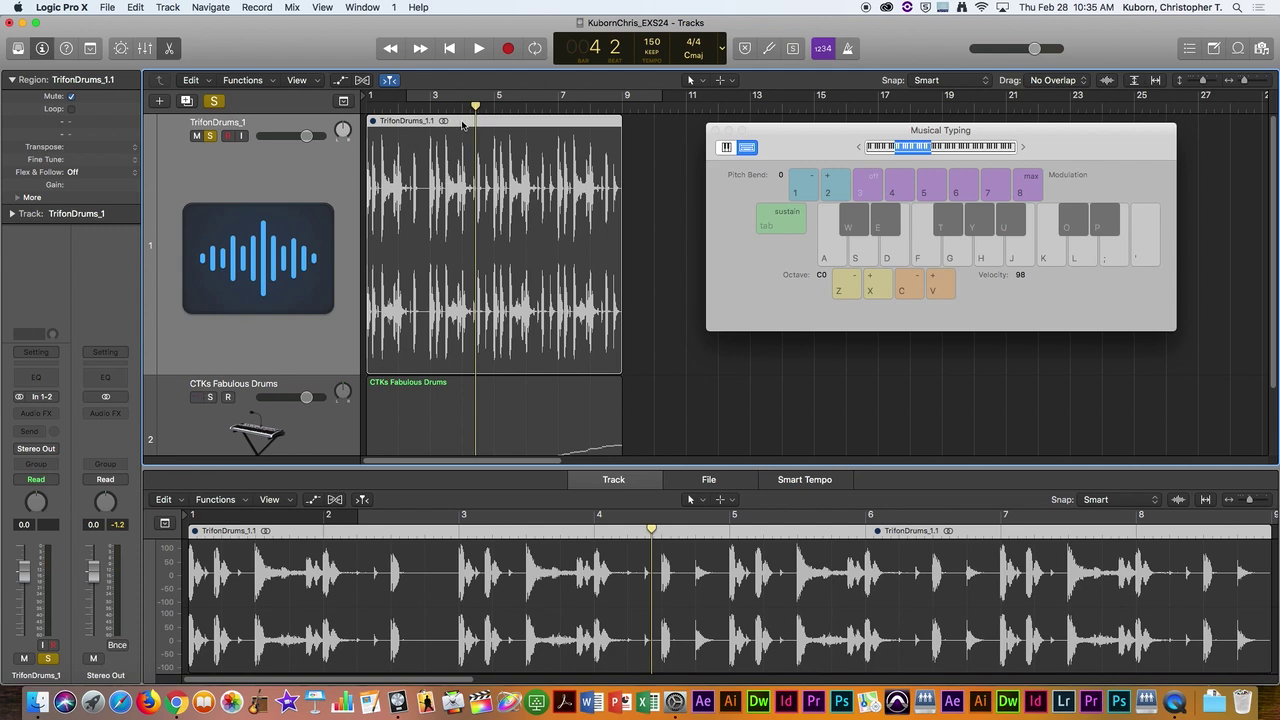
{"action": "key", "text": "t"}
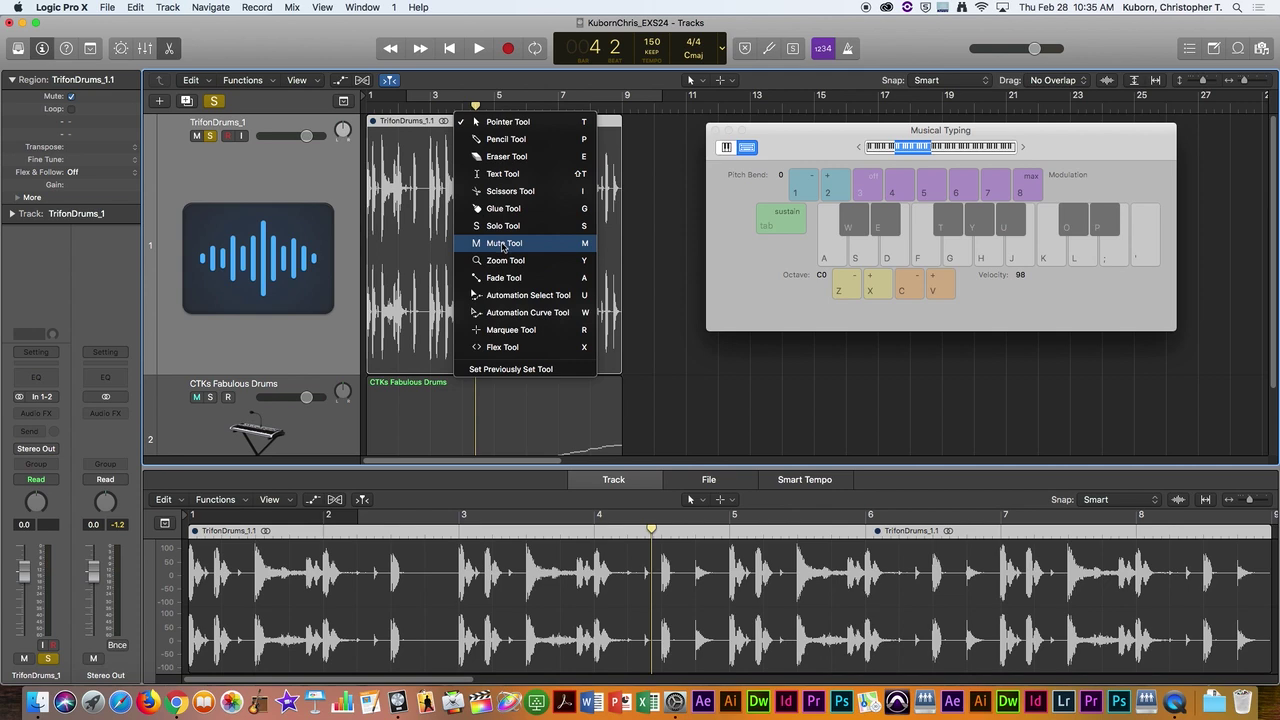
{"action": "key", "text": "Escape"}
{"action": "left_click", "coordinate": [424, 127]}
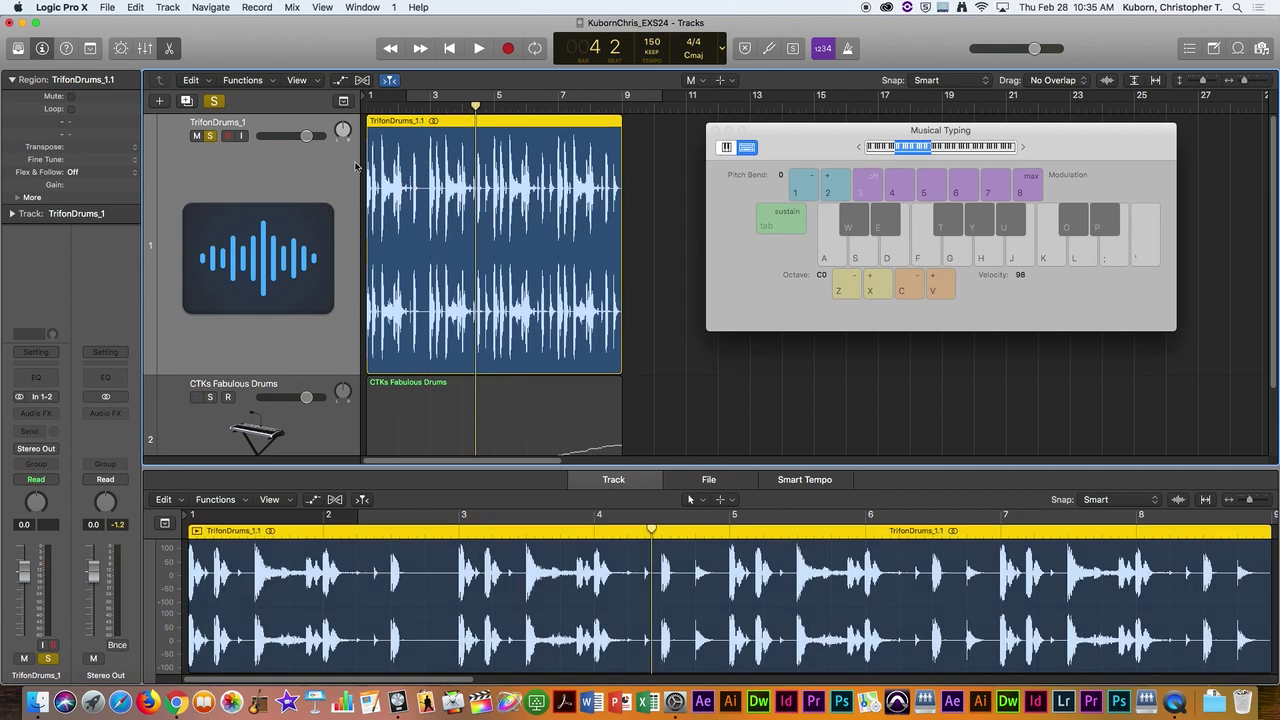
{"action": "key", "text": "Return"}
{"action": "key", "text": "space"}
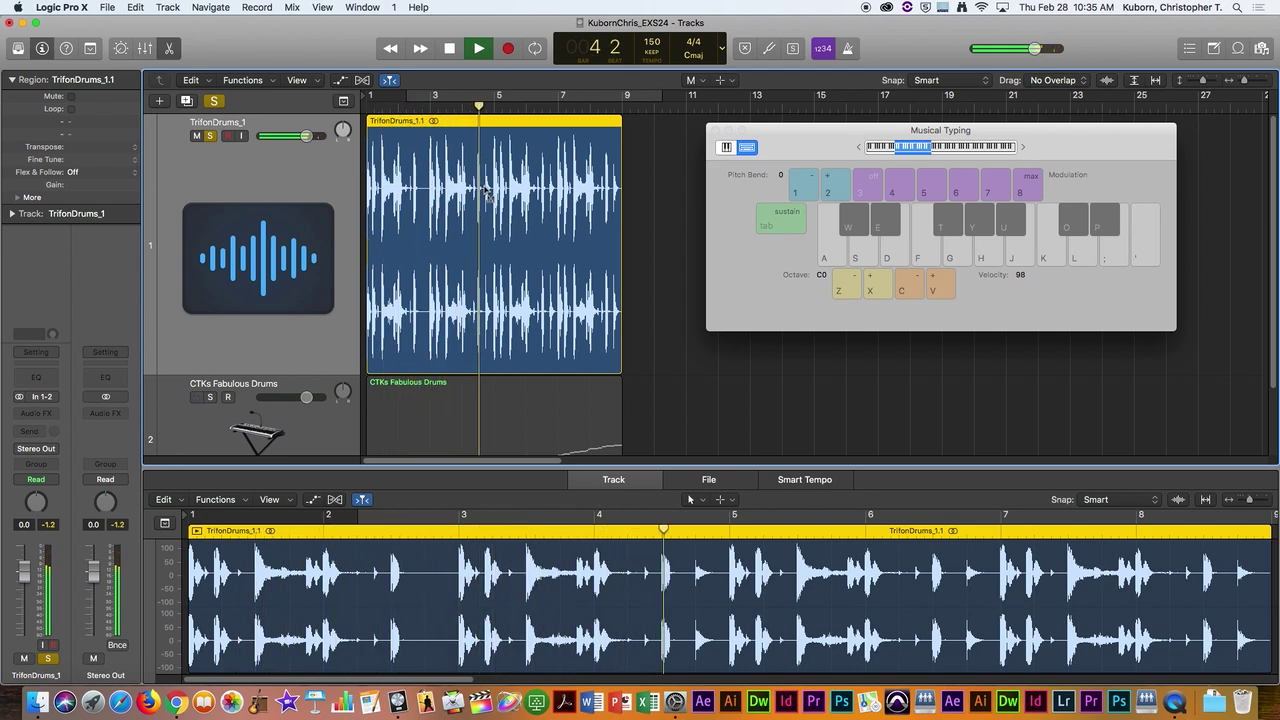
Step: Stop playback and turn off solo on the TrifonDrums_1 track
{"action": "key", "text": "space"}
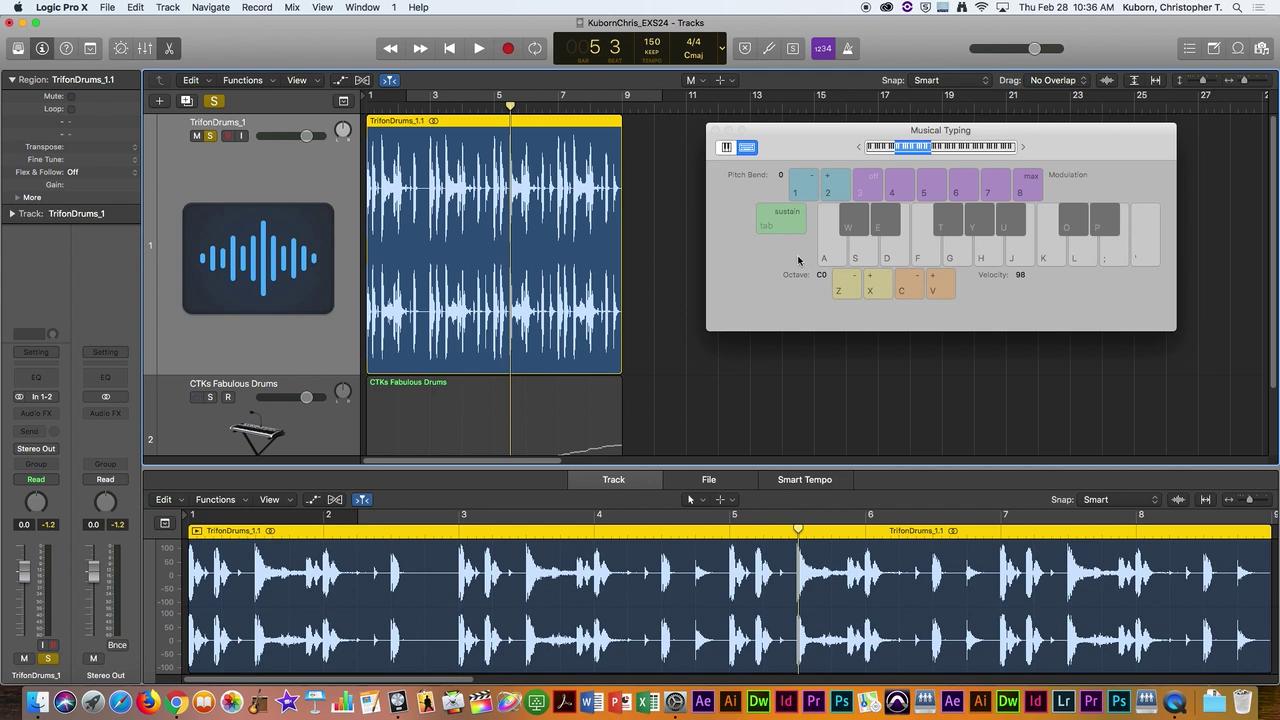
{"action": "left_click_drag", "start_coordinate": [837, 130], "coordinate": [837, 129]}
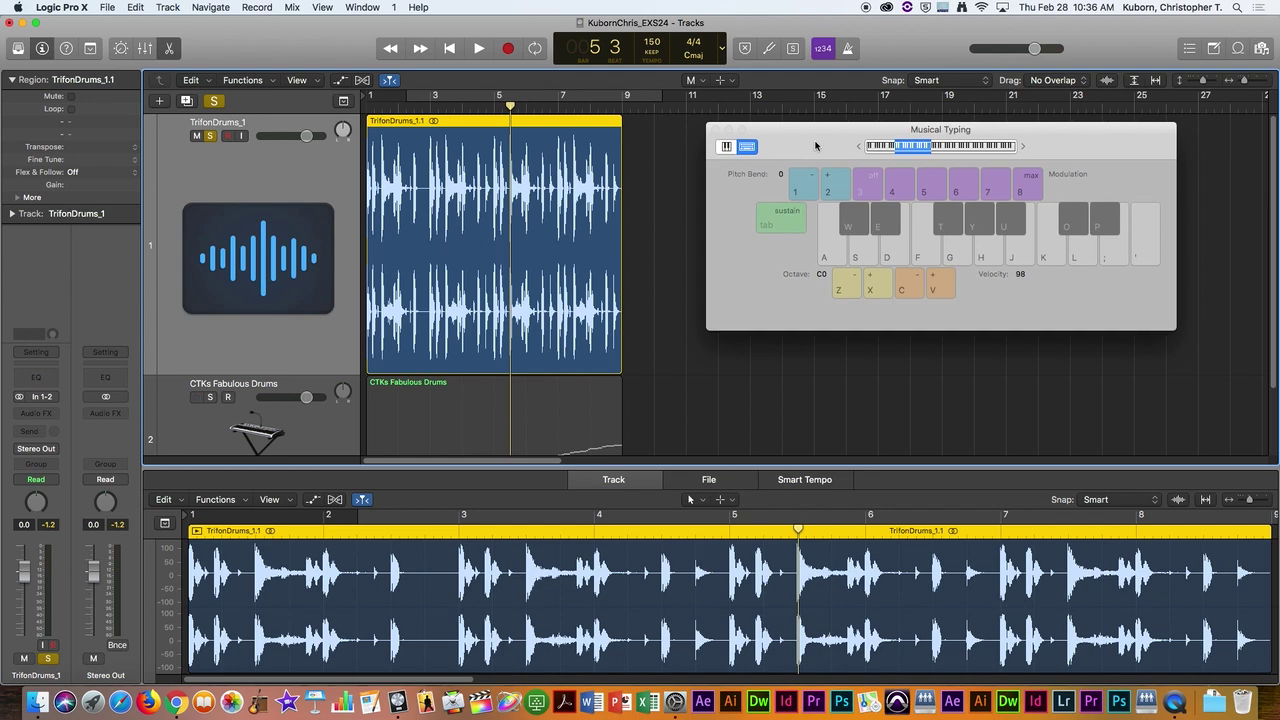
{"action": "left_click", "coordinate": [209, 136]}
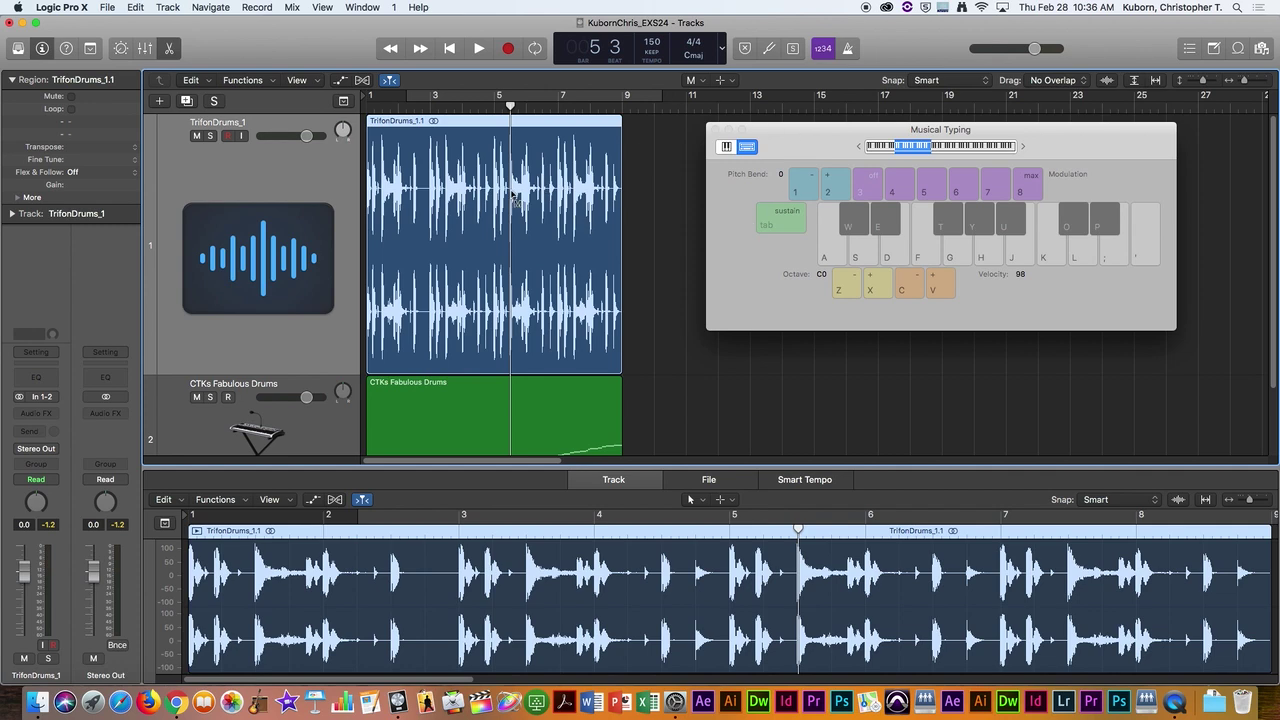
Step: Mute TrifonDrums_1, select CTKs Fabulous Drums, inspect and close its EXS24, and nudge Musical Typing
{"action": "left_click", "coordinate": [197, 136]}
{"action": "scroll", "coordinate": [500, 388], "scroll_direction": "down", "scroll_amount": 3}
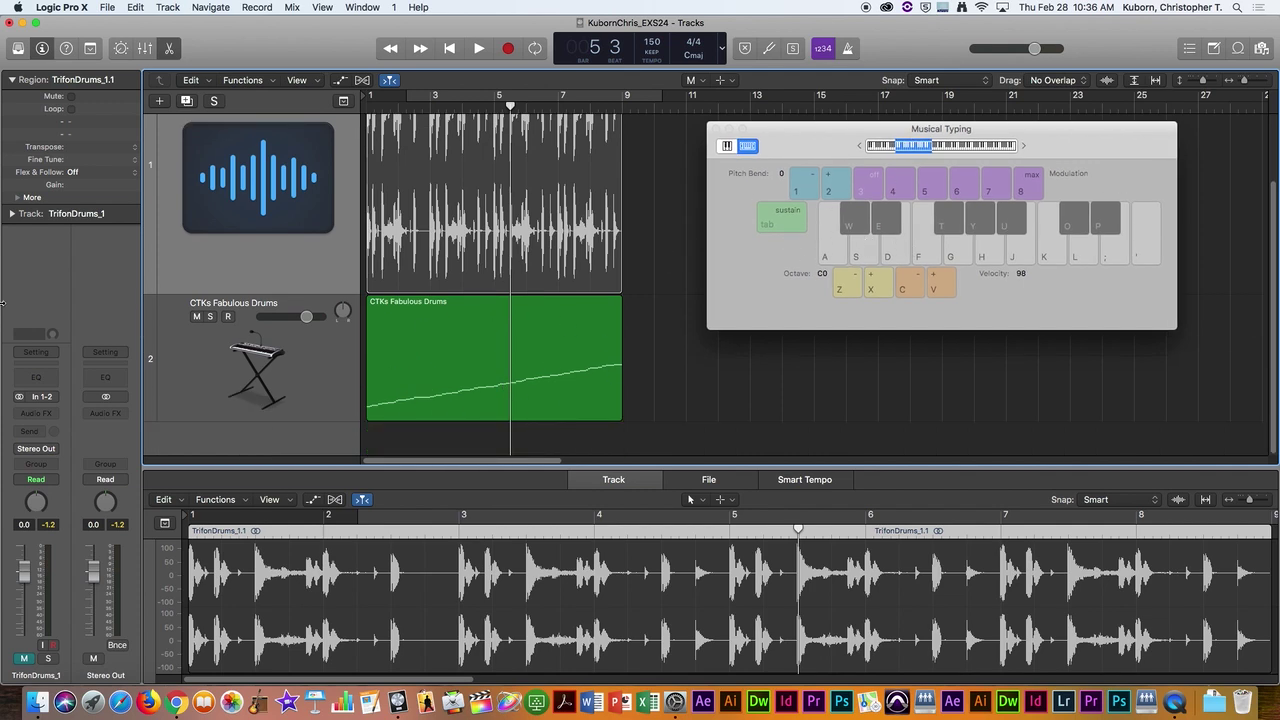
{"action": "left_click", "coordinate": [214, 350]}
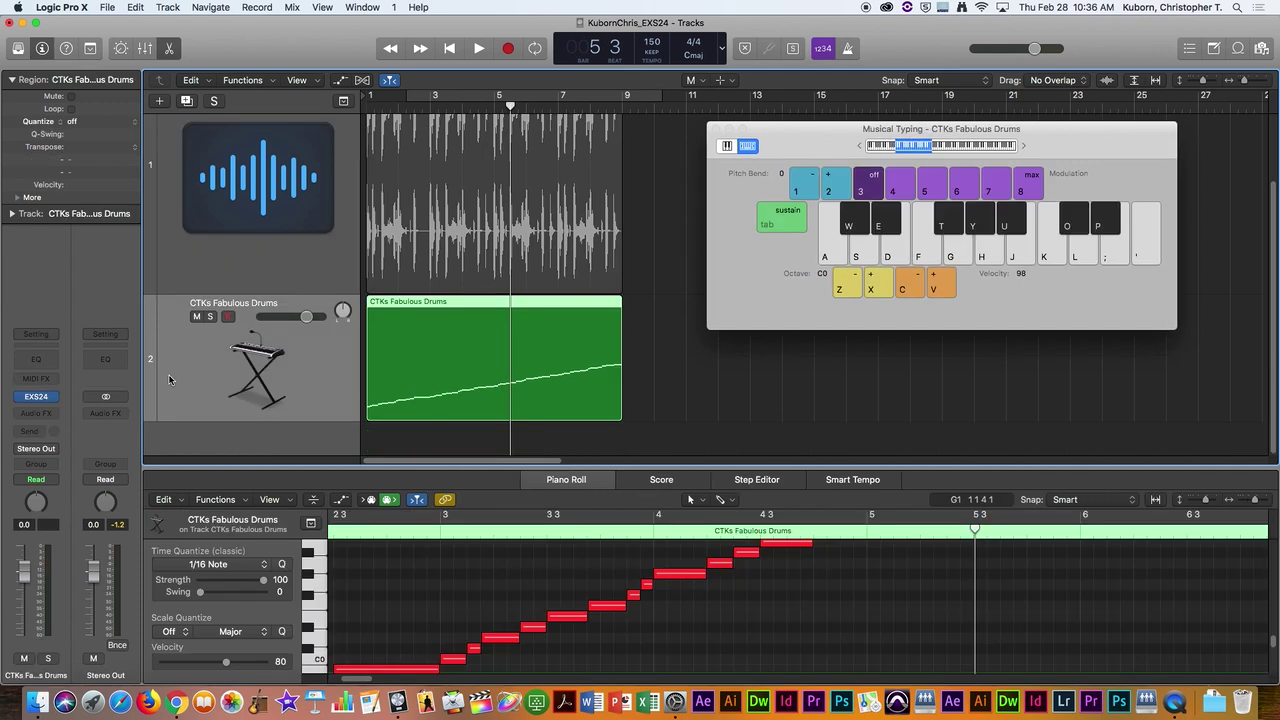
{"action": "left_click", "coordinate": [42, 398]}
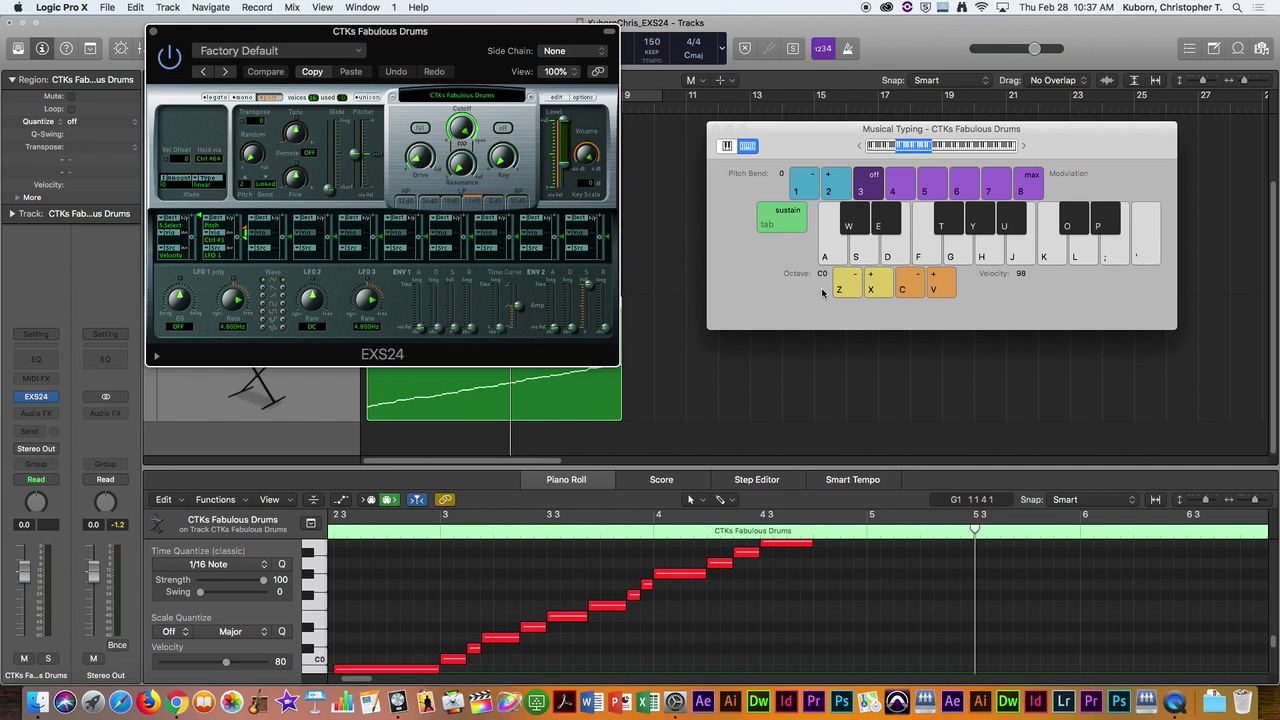
{"action": "left_click", "coordinate": [154, 35]}
{"action": "left_click_drag", "start_coordinate": [808, 133], "coordinate": [848, 130]}
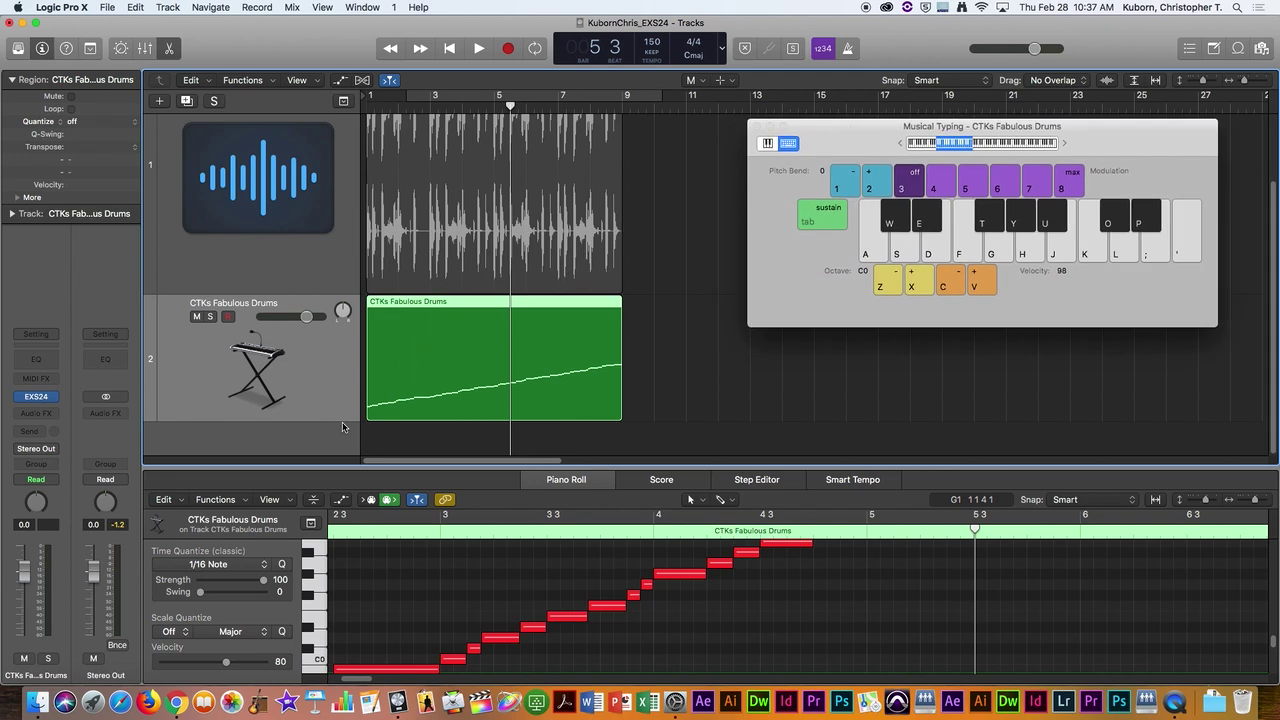
Step: Add a new audio track and shrink the CTKs Fabulous Drums track to a thin strip
{"action": "left_click", "coordinate": [167, 8]}
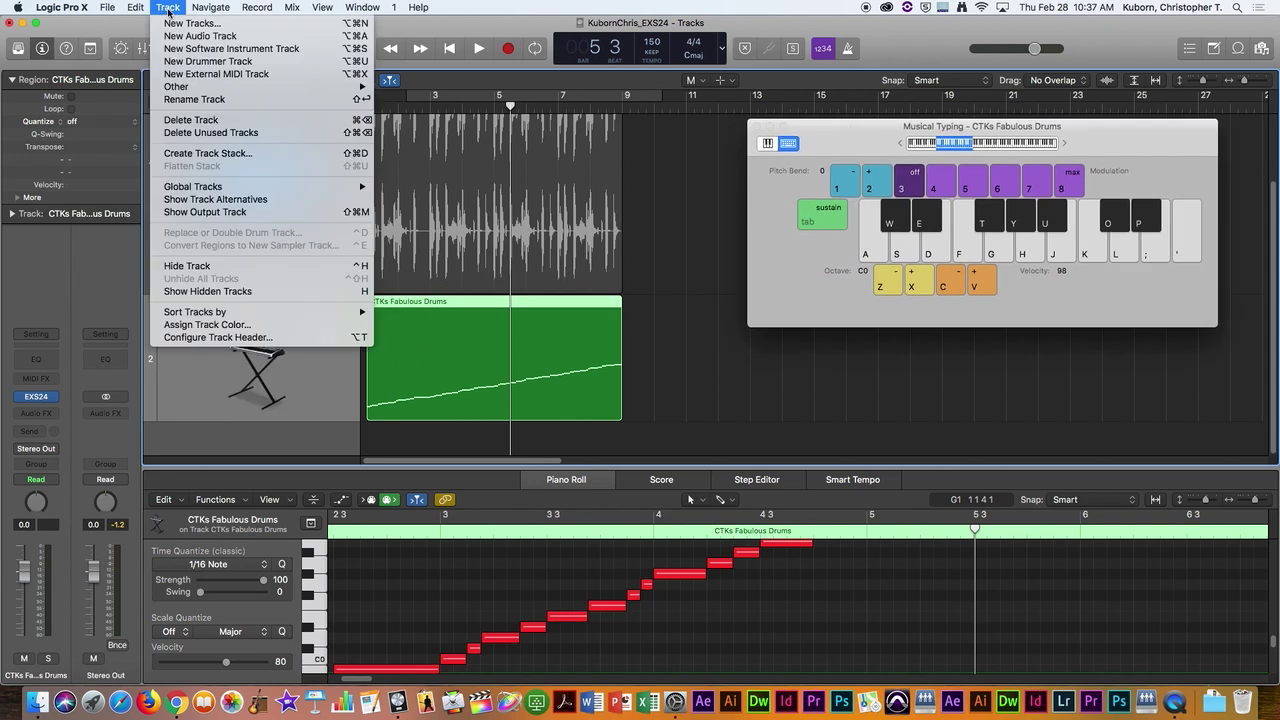
{"action": "left_click", "coordinate": [198, 36]}
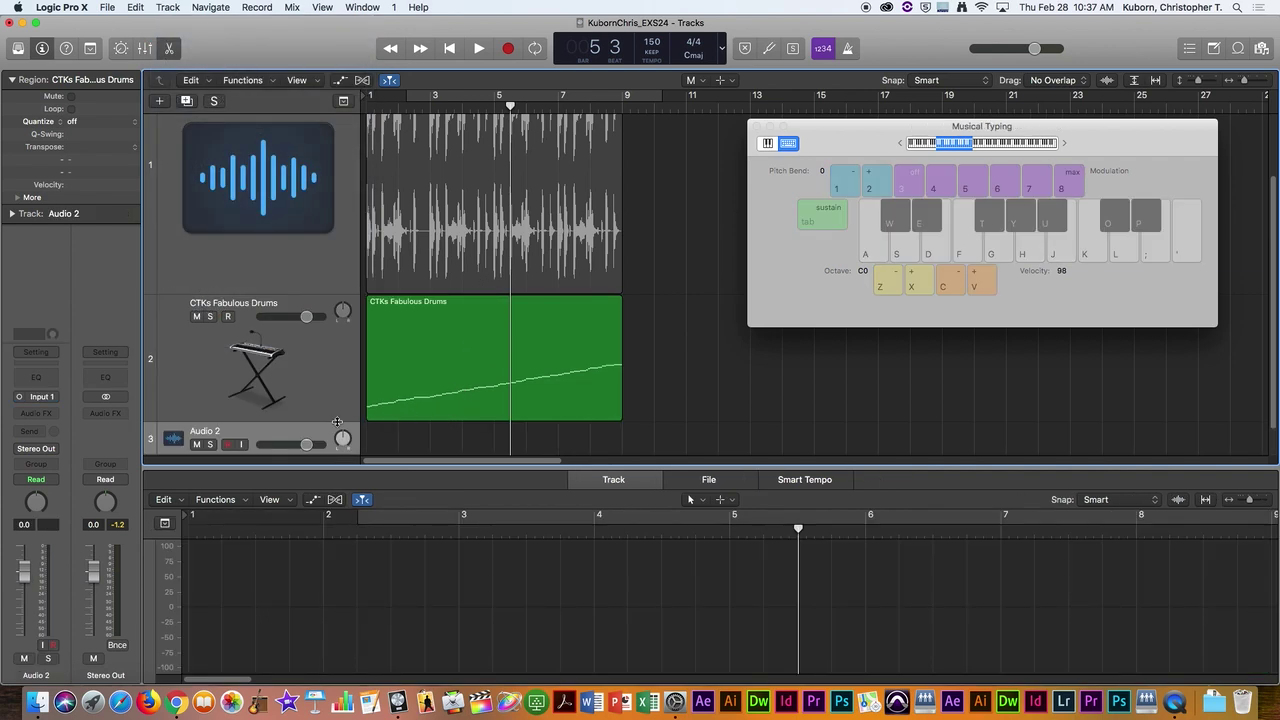
{"action": "left_click_drag", "start_coordinate": [331, 422], "coordinate": [330, 385]}
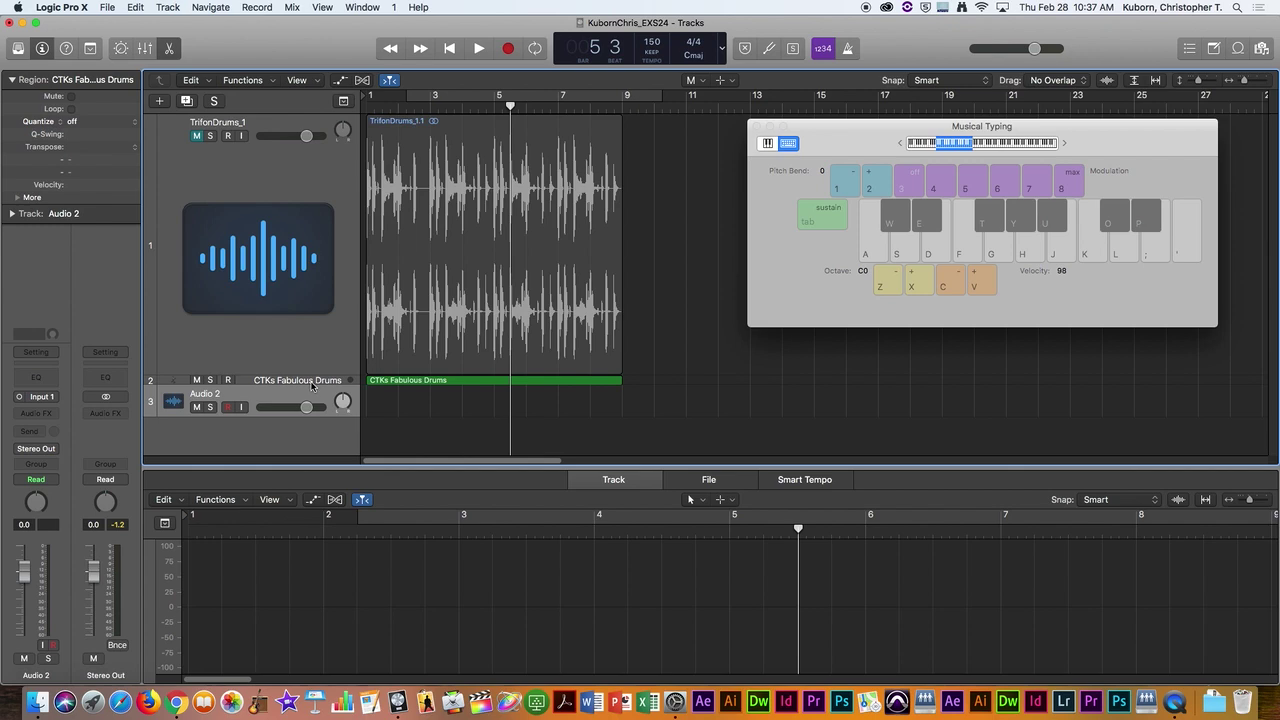
{"action": "left_click", "coordinate": [312, 387]}
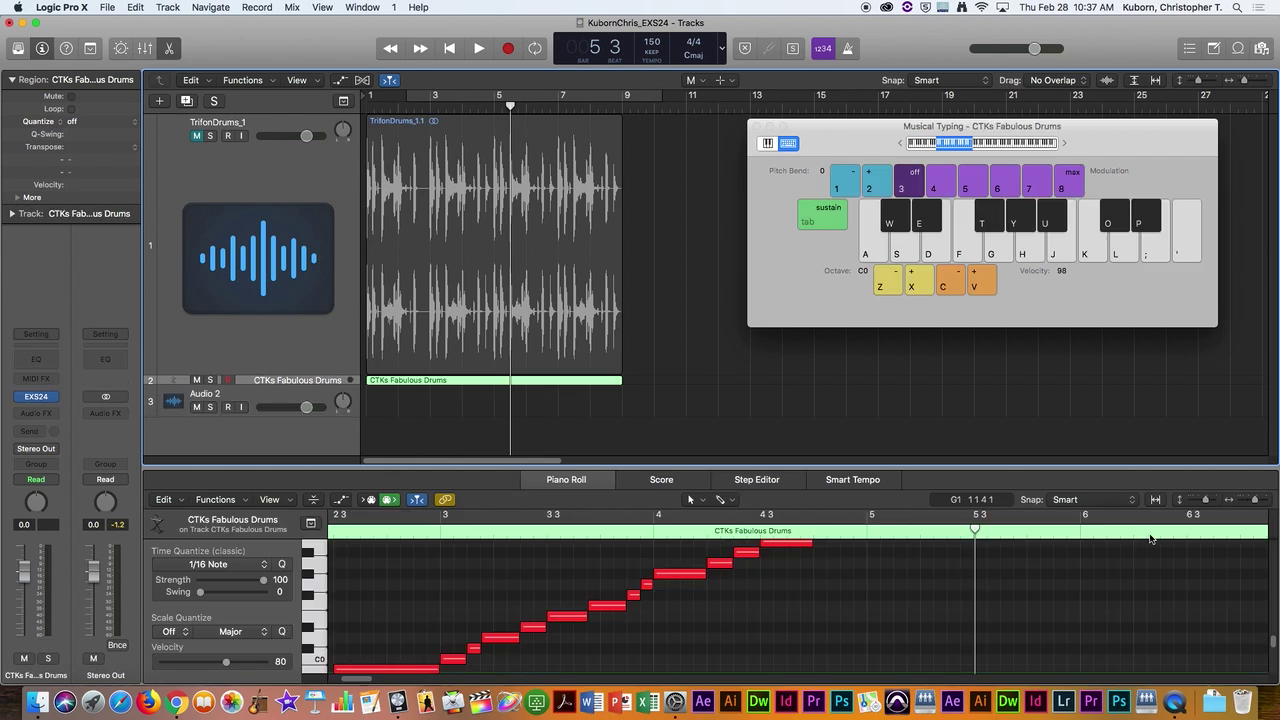
Step: Test a few drum hits with Musical Typing, then close Musical Typing and the Piano Roll
{"action": "key", "text": "a"}
{"action": "key", "text": "e"}
{"action": "key", "text": "Tab"}
{"action": "key", "text": "Tab"}
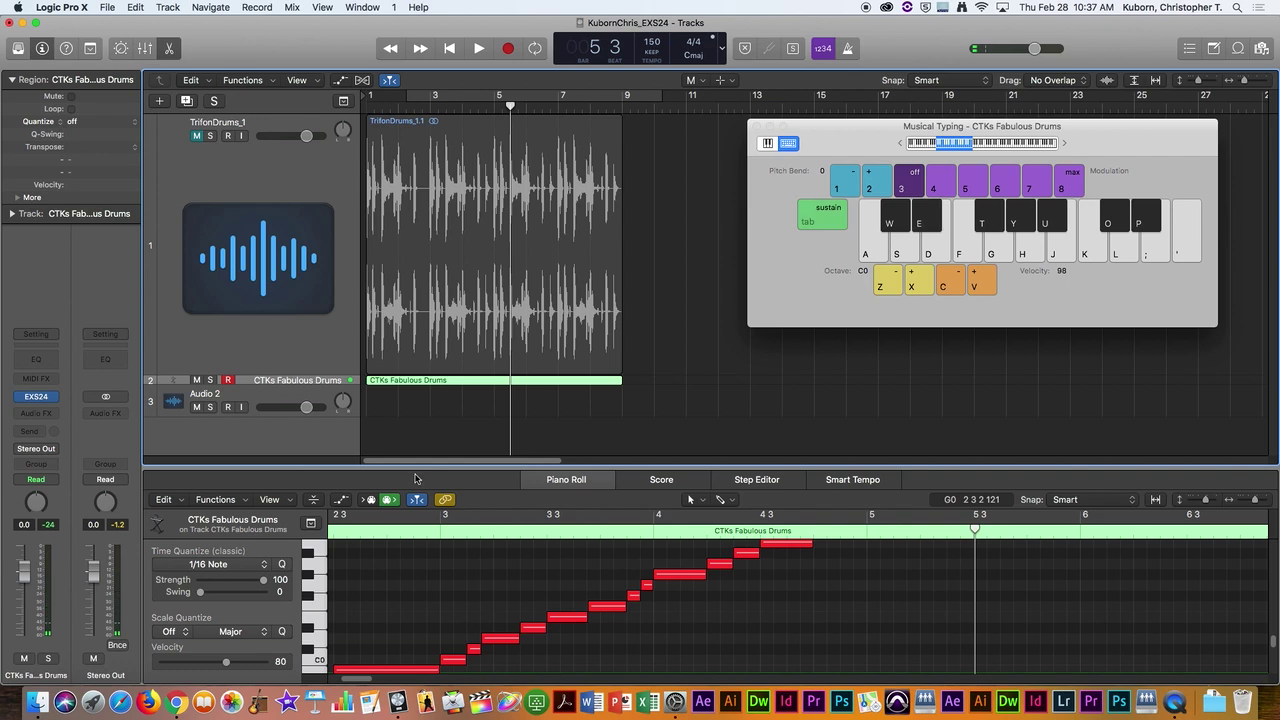
{"action": "left_click", "coordinate": [670, 378]}
{"action": "left_click", "coordinate": [757, 126]}
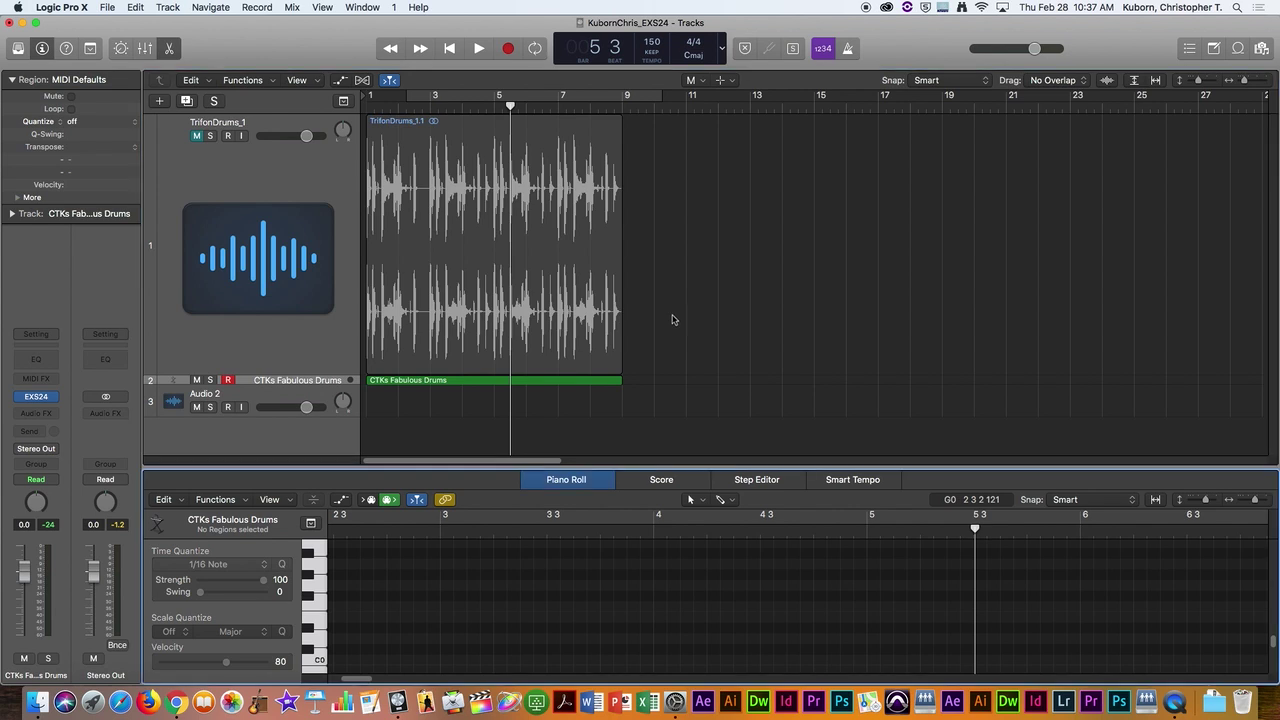
{"action": "key", "text": "e"}
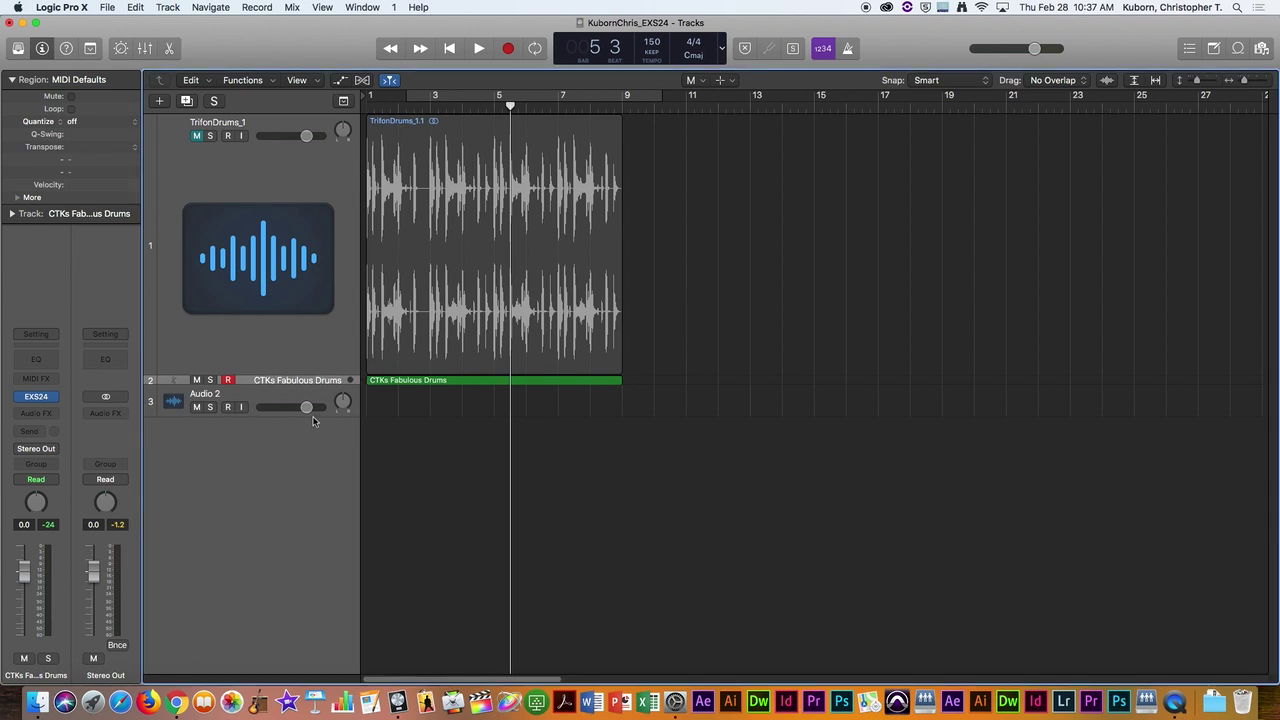
Step: Resize the TrifonDrums_1 and other tracks to compact heights
{"action": "left_click_drag", "start_coordinate": [317, 415], "coordinate": [316, 450]}
{"action": "scroll", "coordinate": [317, 456], "scroll_direction": "down", "scroll_amount": 5}
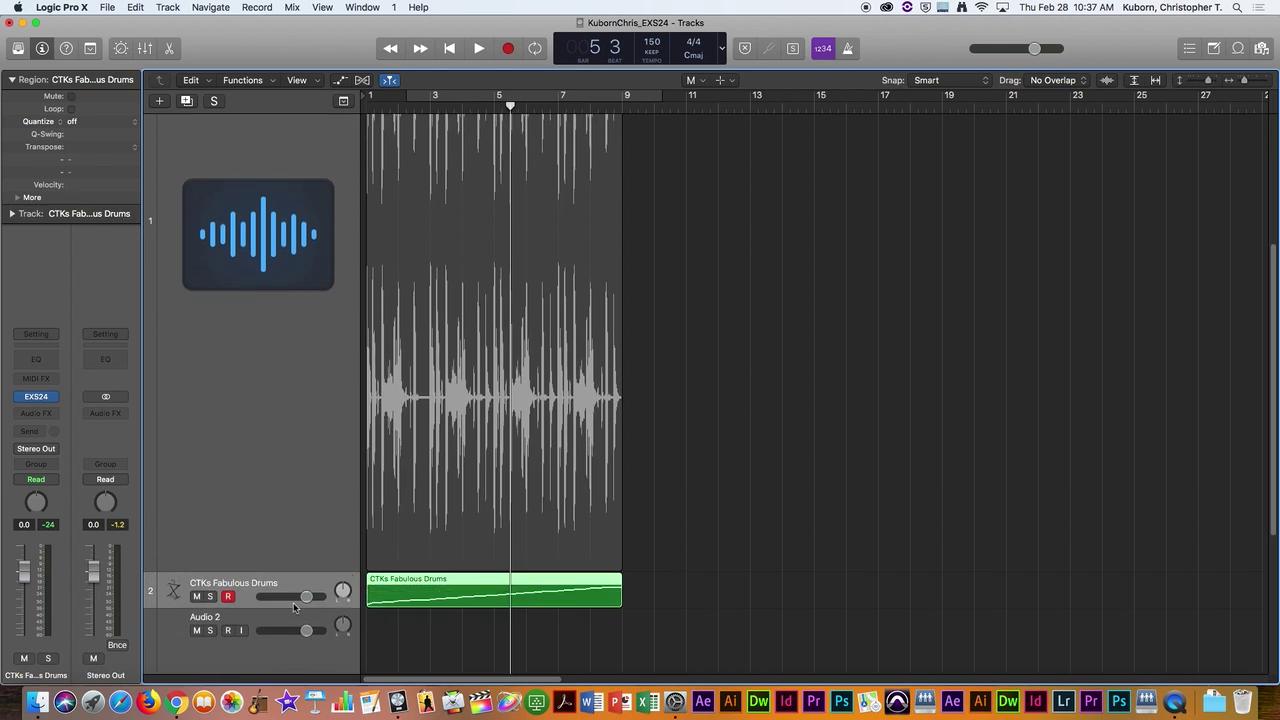
{"action": "left_click_drag", "start_coordinate": [295, 613], "coordinate": [292, 530]}
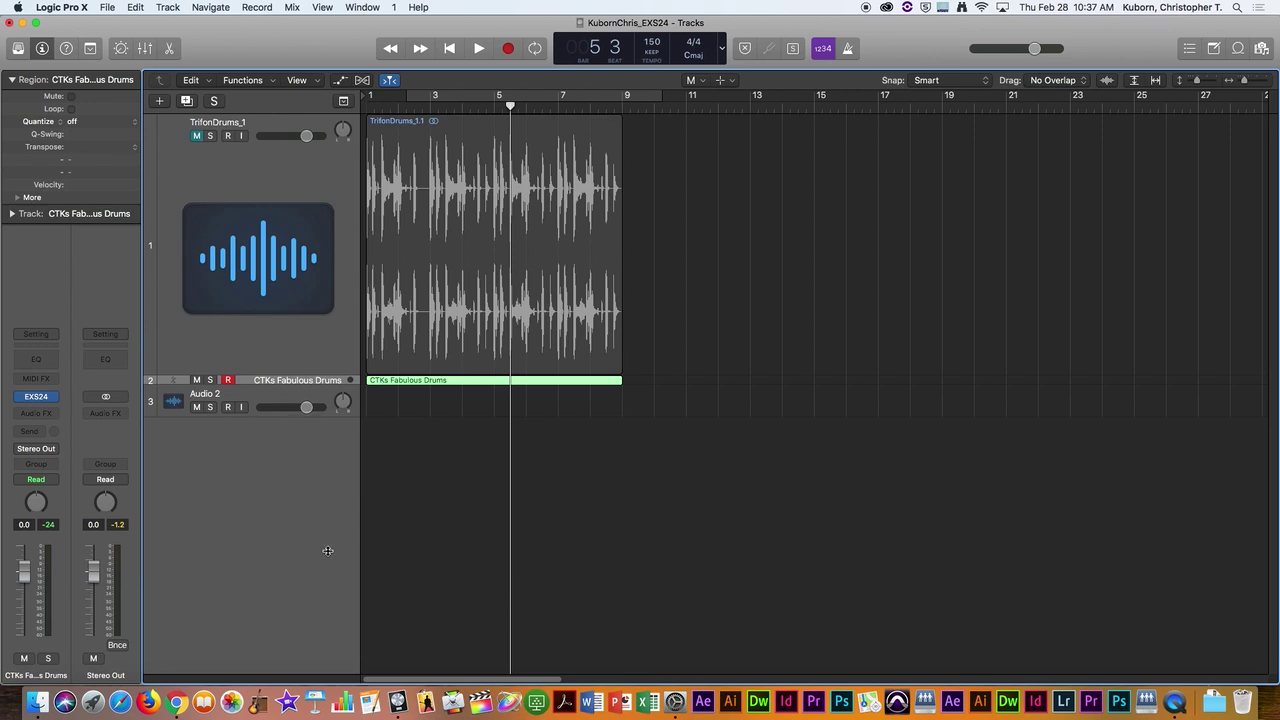
{"action": "left_click", "coordinate": [315, 83]}
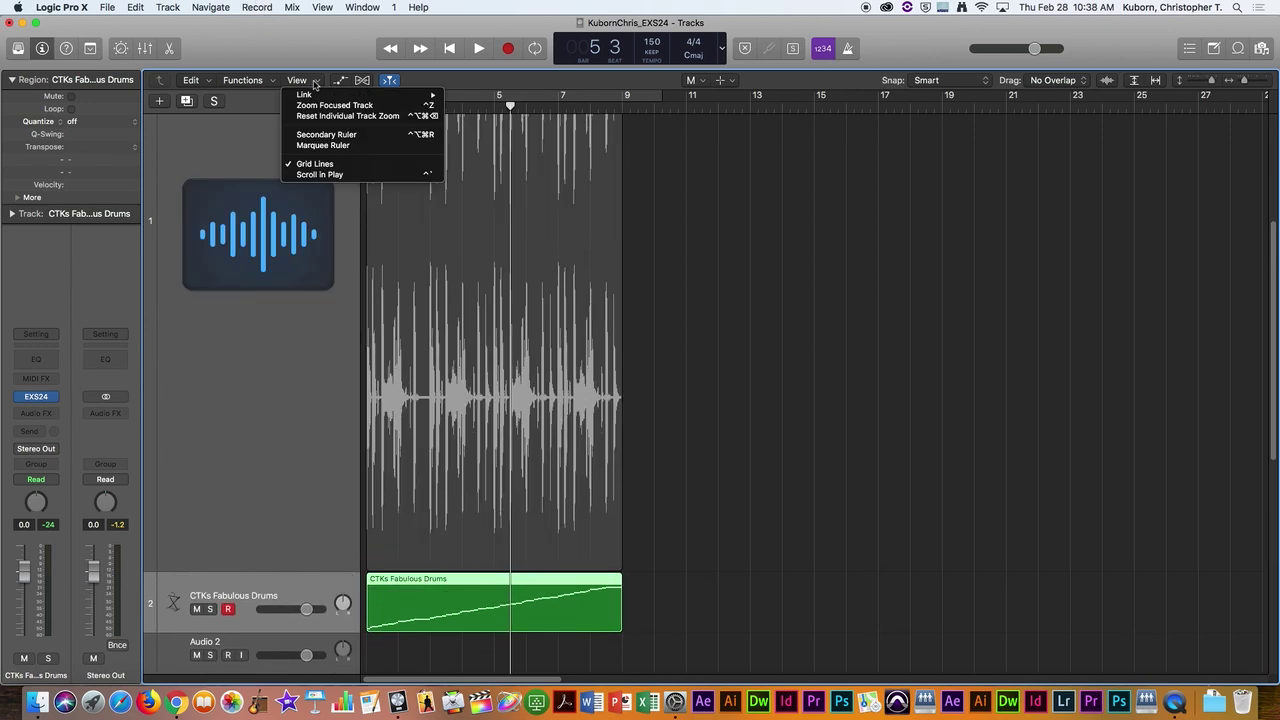
{"action": "left_click", "coordinate": [660, 425]}
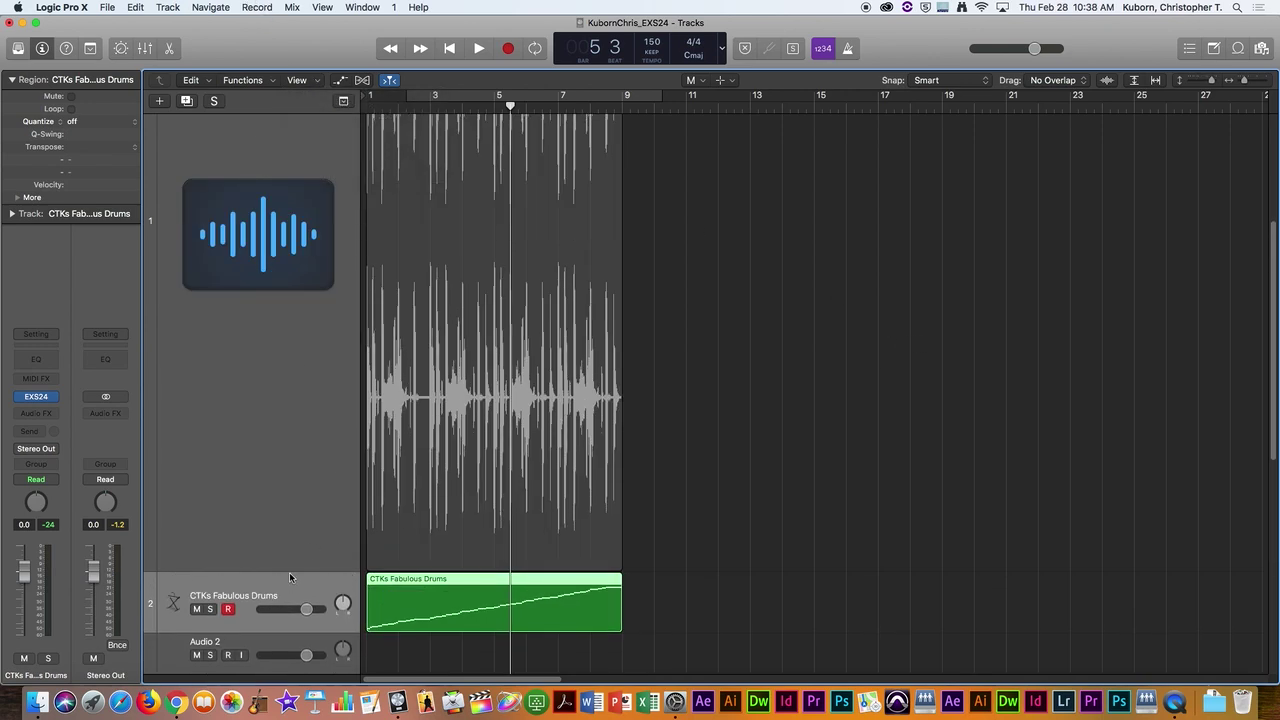
{"action": "left_click_drag", "start_coordinate": [290, 570], "coordinate": [312, 218]}
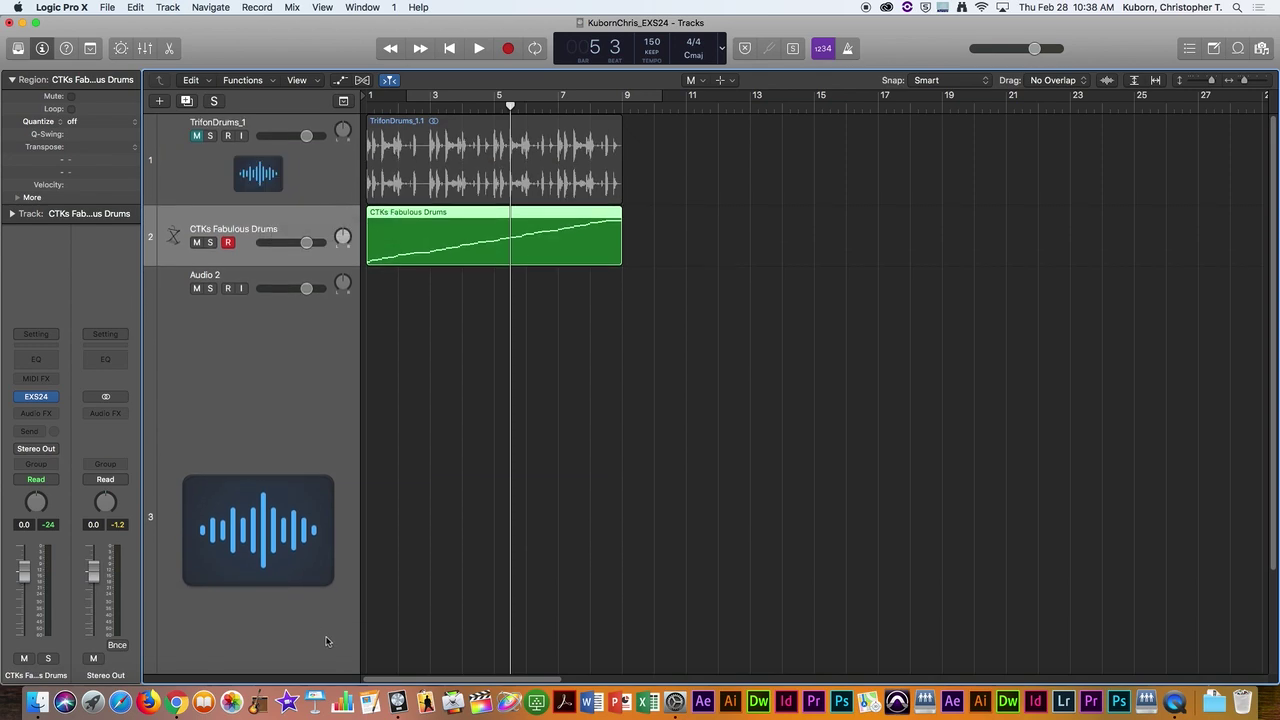
{"action": "scroll", "coordinate": [330, 629], "scroll_direction": "down", "scroll_amount": 1}
{"action": "scroll", "coordinate": [330, 629], "scroll_direction": "down", "scroll_amount": 3}
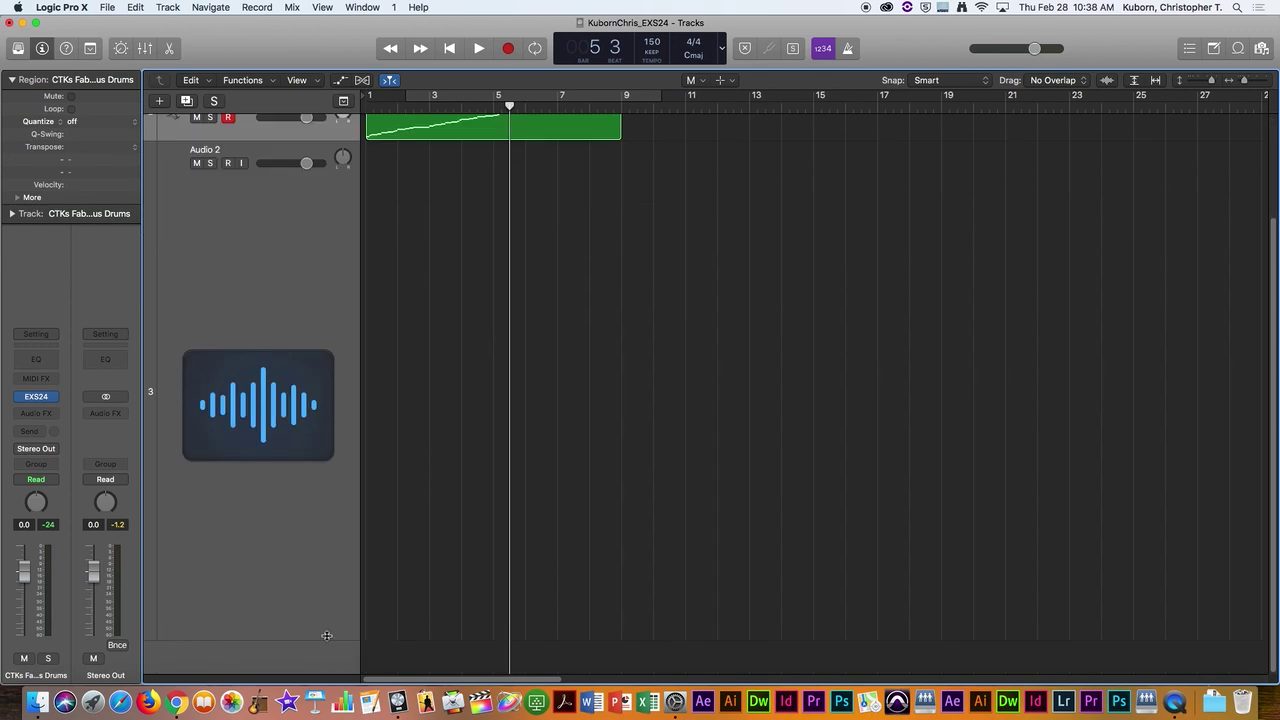
{"action": "scroll", "coordinate": [328, 608], "scroll_direction": "up", "scroll_amount": 4}
Step: Delete the empty Audio 2 track and switch to Finder
{"action": "right_click", "coordinate": [276, 290]}
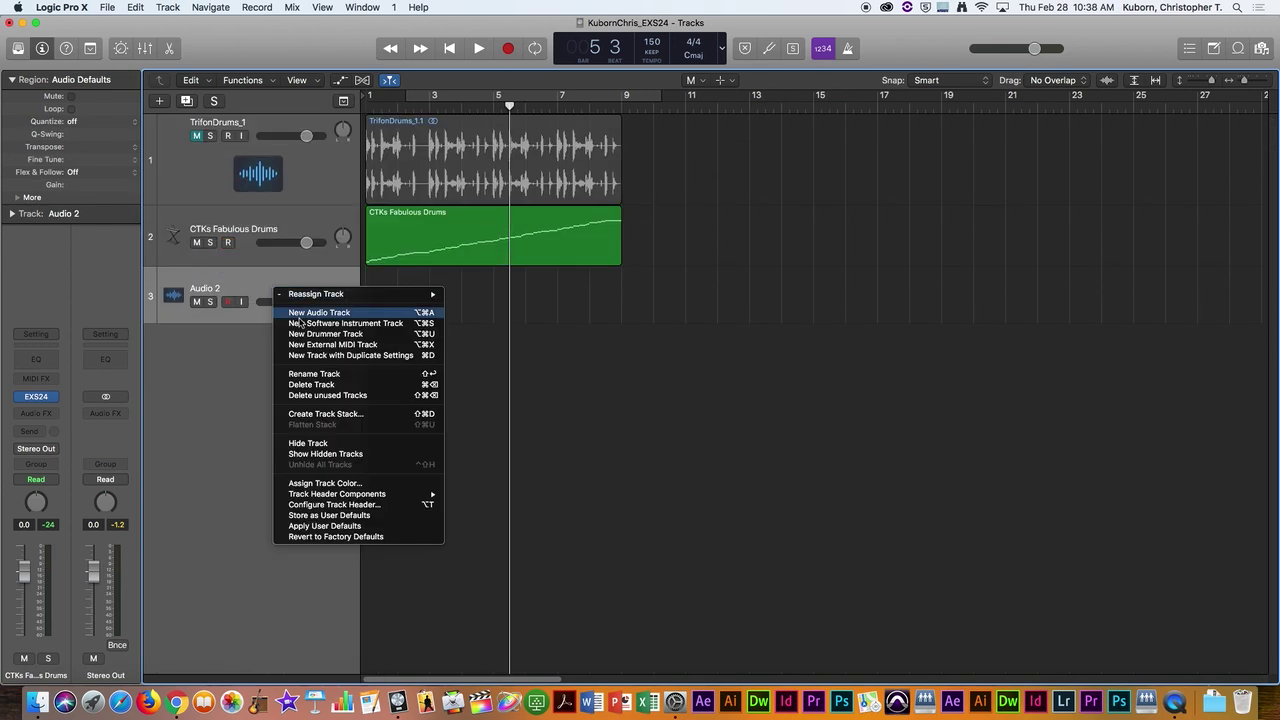
{"action": "left_click", "coordinate": [313, 386]}
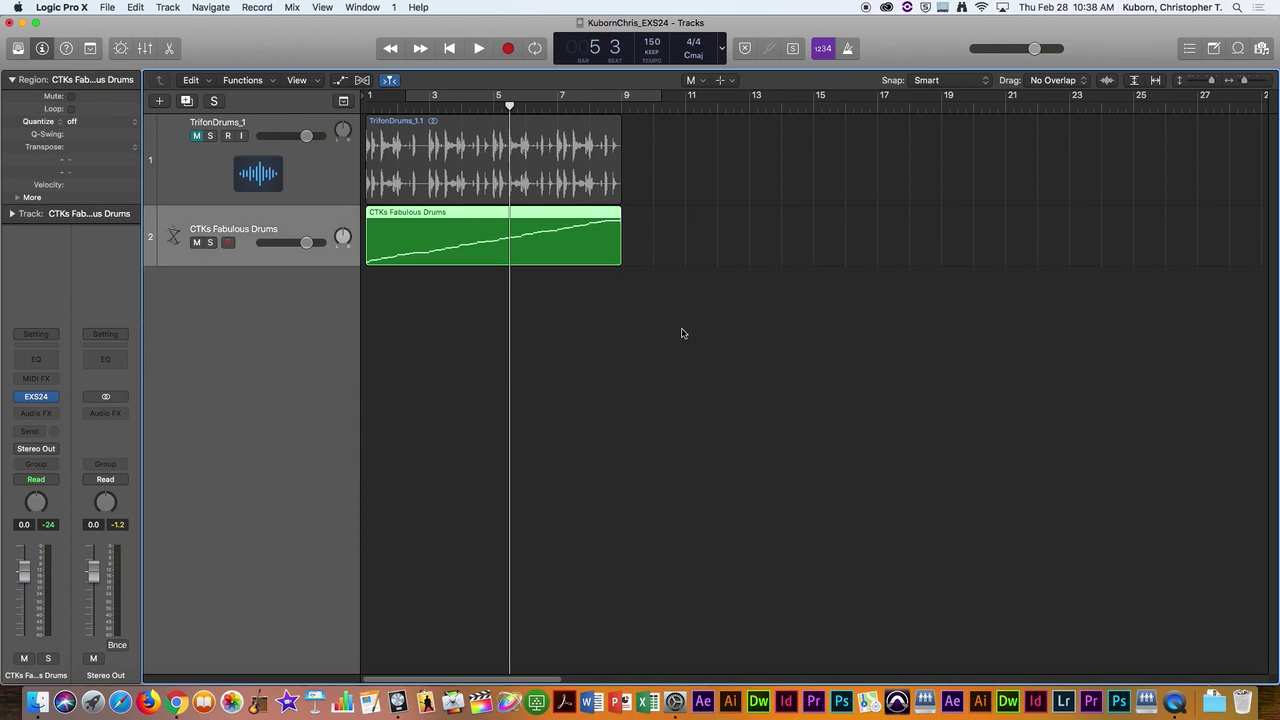
{"action": "key", "text": "super+Tab"}
Step: In Finder, browse to Media > DAO > Conversion Files and select Descarga De Hoy 32 MP3.mp3
{"action": "left_click_drag", "start_coordinate": [1026, 168], "coordinate": [602, 4]}
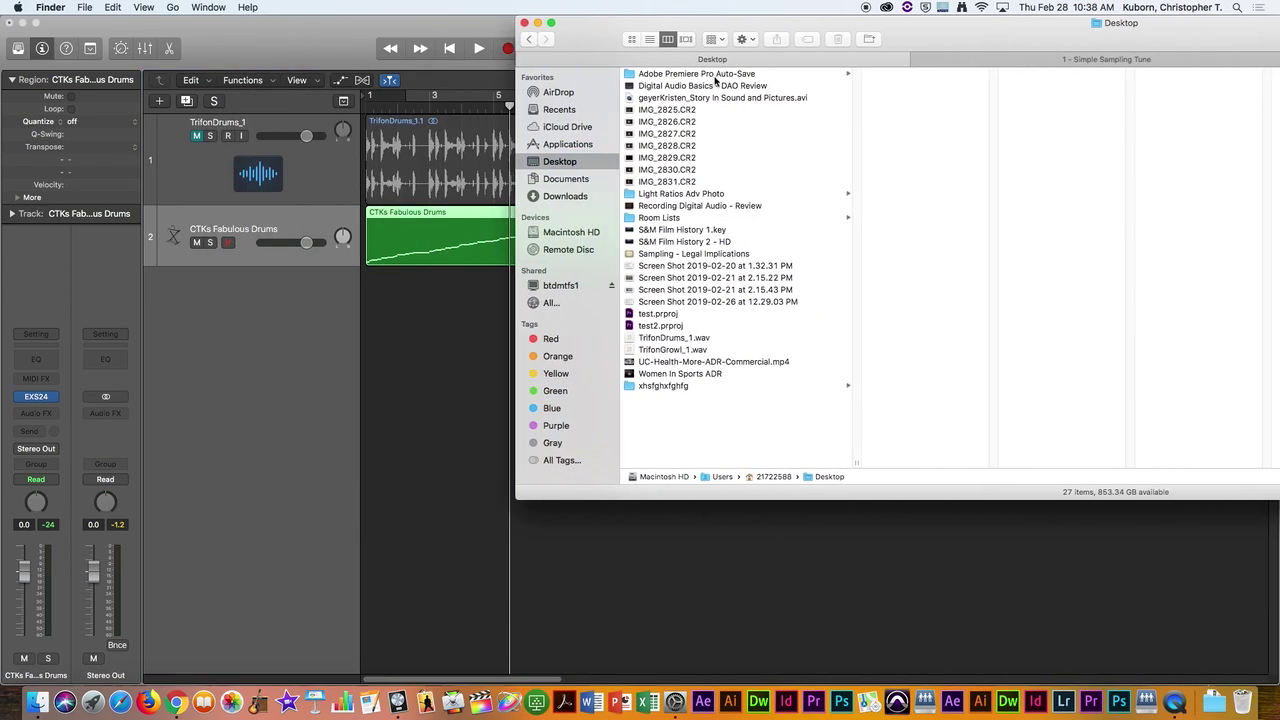
{"action": "left_click", "coordinate": [1051, 60]}
{"action": "left_click", "coordinate": [800, 97]}
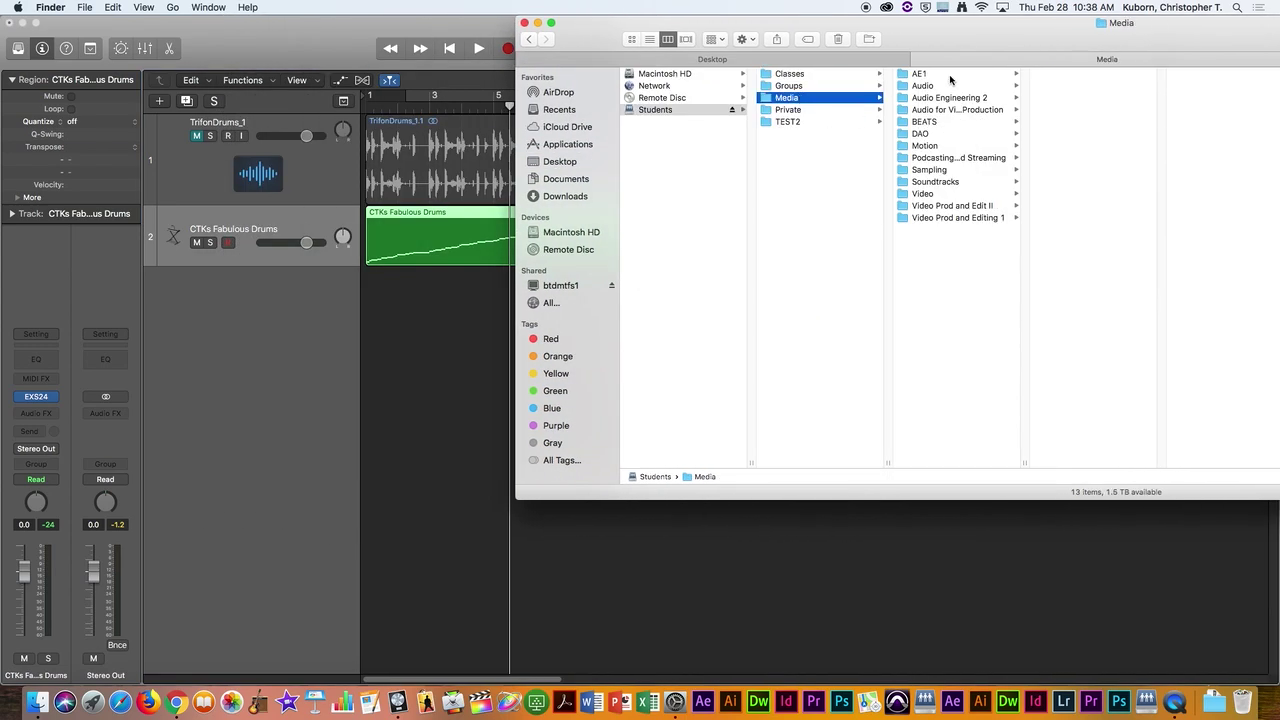
{"action": "left_click", "coordinate": [938, 133]}
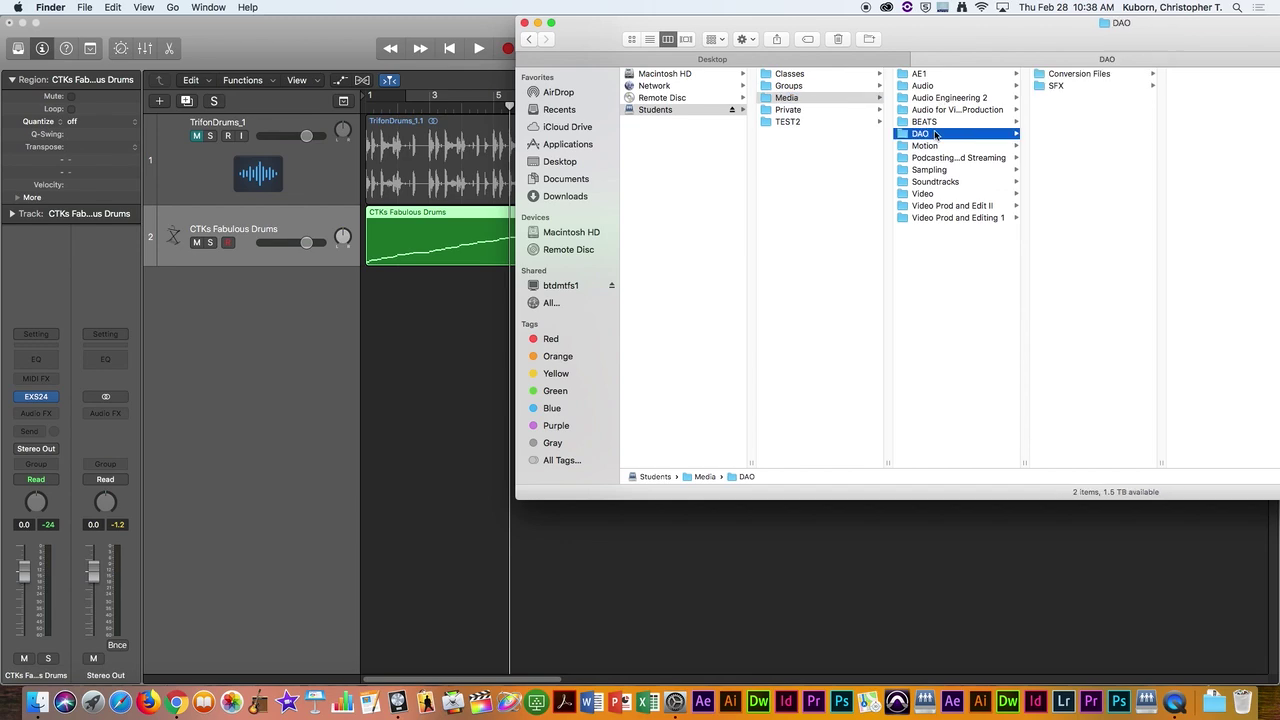
{"action": "left_click", "coordinate": [1062, 80]}
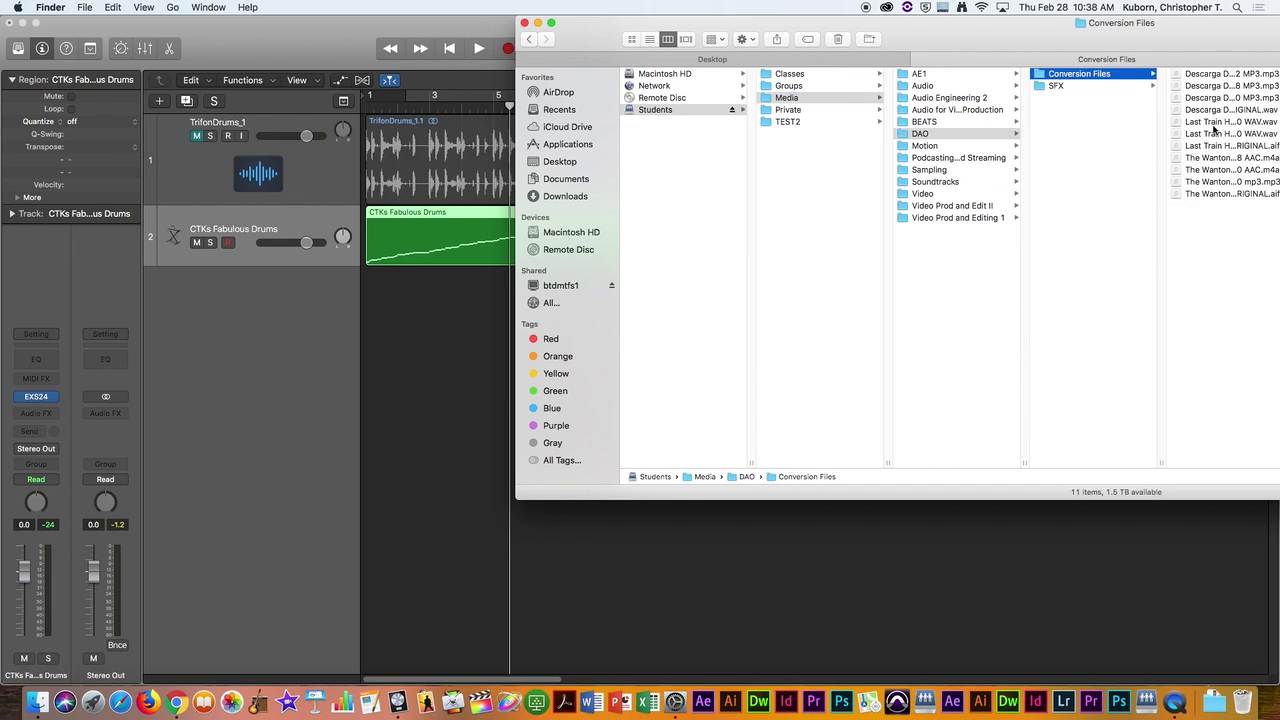
{"action": "left_click", "coordinate": [1200, 76]}
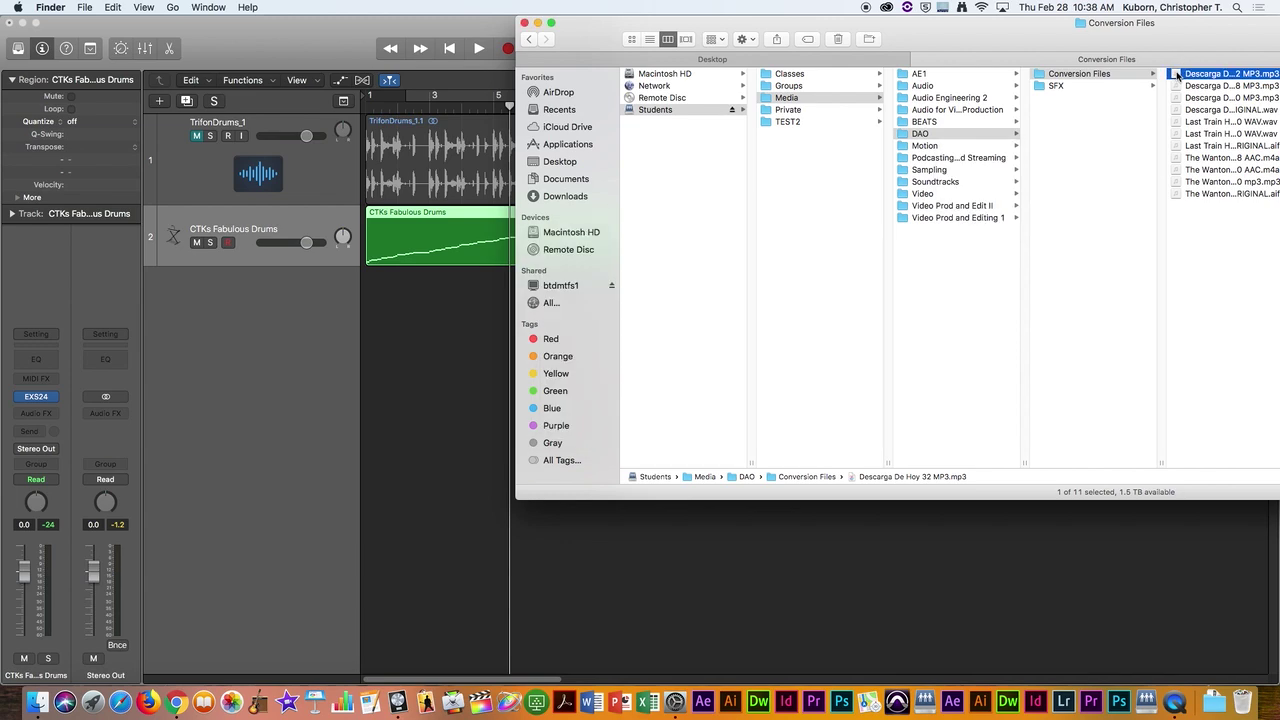
Step: Preview the song with Quick Look and drag it into Logic's track area
{"action": "key", "text": "space"}
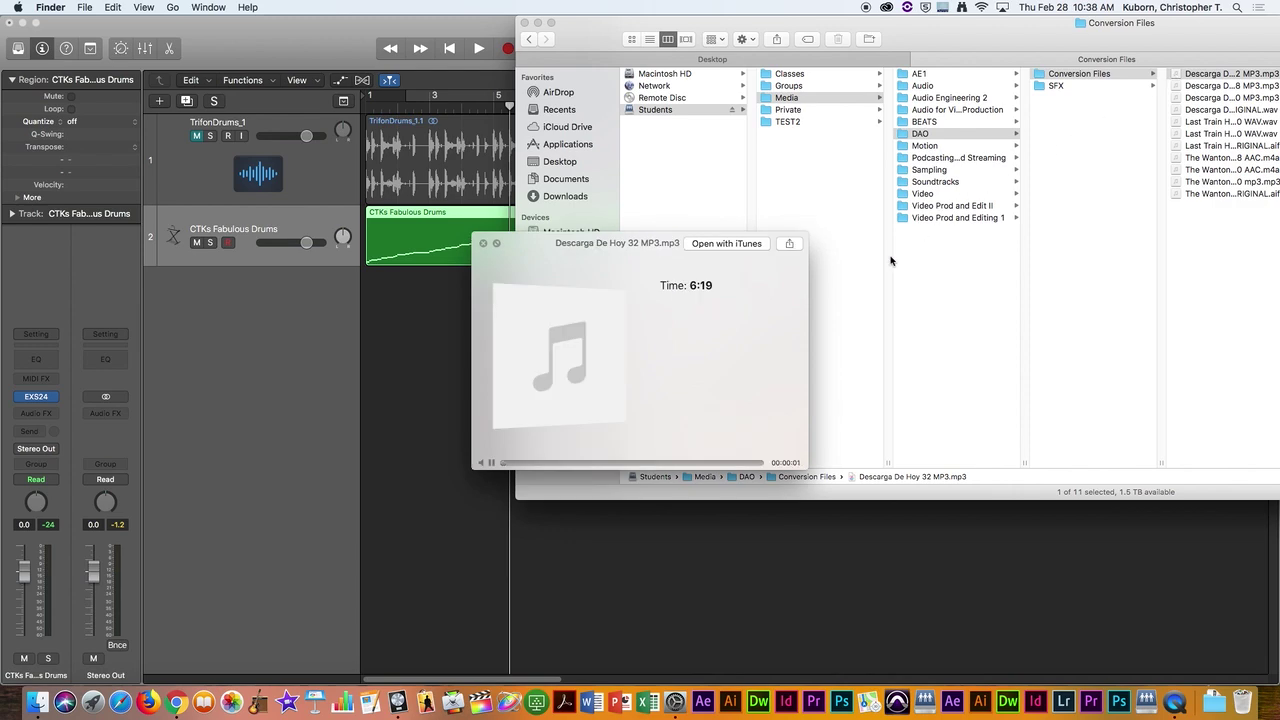
{"action": "key", "text": "space"}
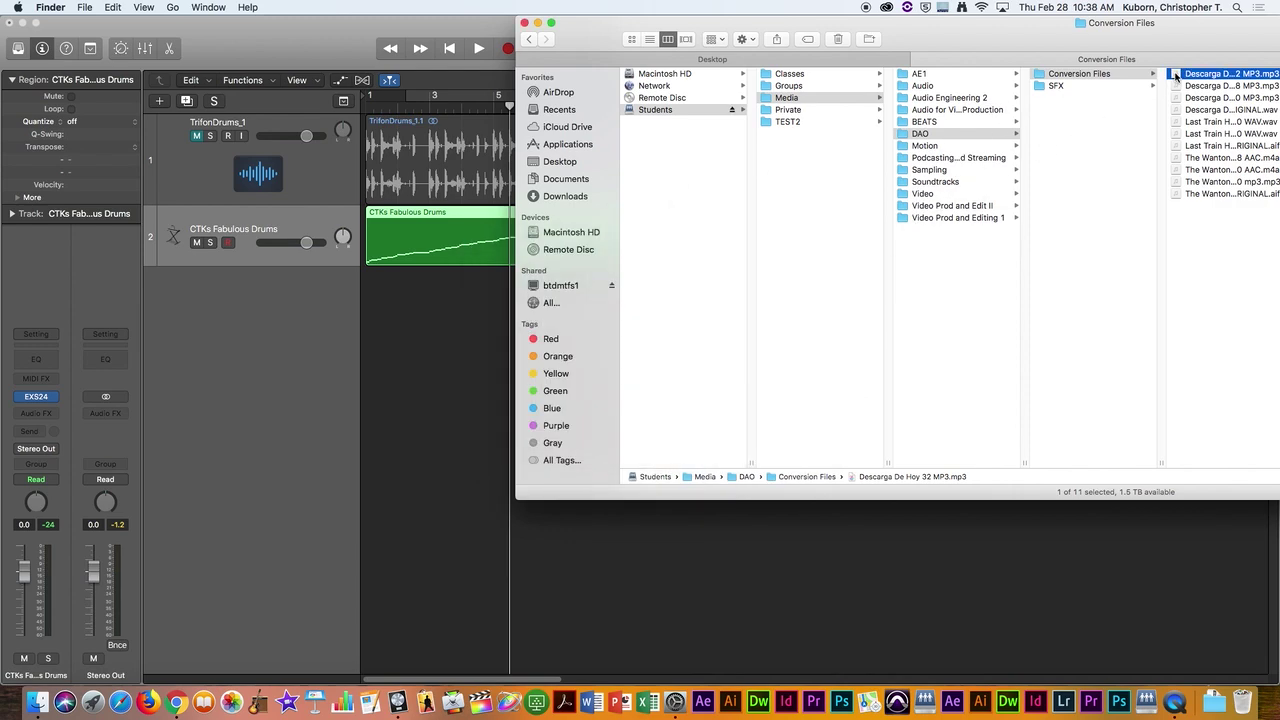
{"action": "left_click_drag", "start_coordinate": [1175, 75], "coordinate": [451, 461]}
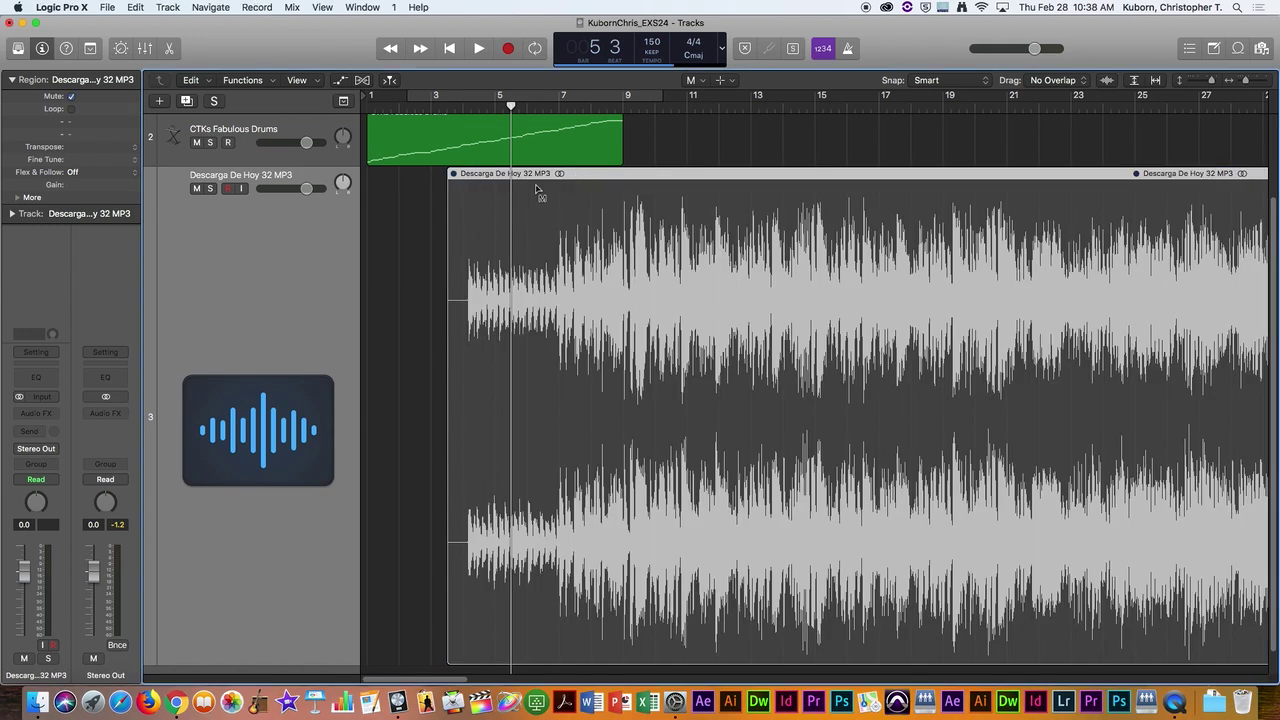
Step: Move the Descarga De Hoy 32 MP3 region with the Pointer tool so it starts at bar 1
{"action": "left_click", "coordinate": [530, 183]}
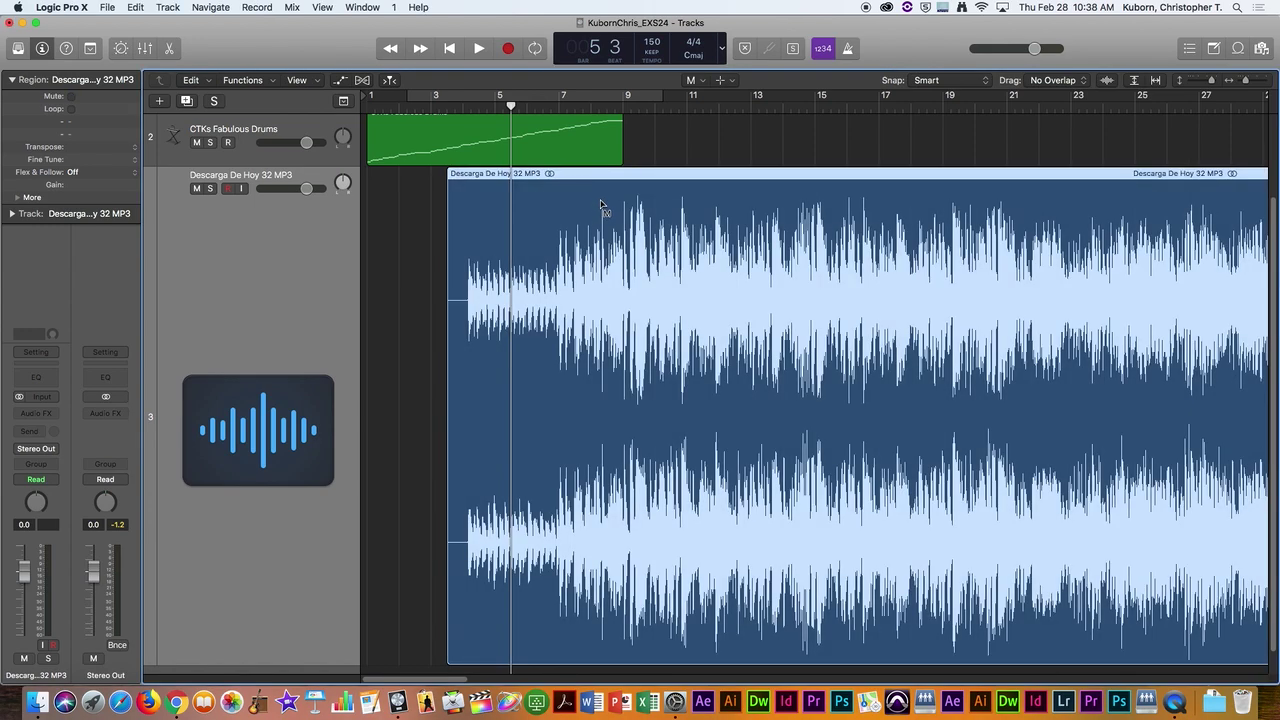
{"action": "key", "text": "t"}
{"action": "key", "text": "t"}
{"action": "left_click_drag", "start_coordinate": [598, 180], "coordinate": [520, 183]}
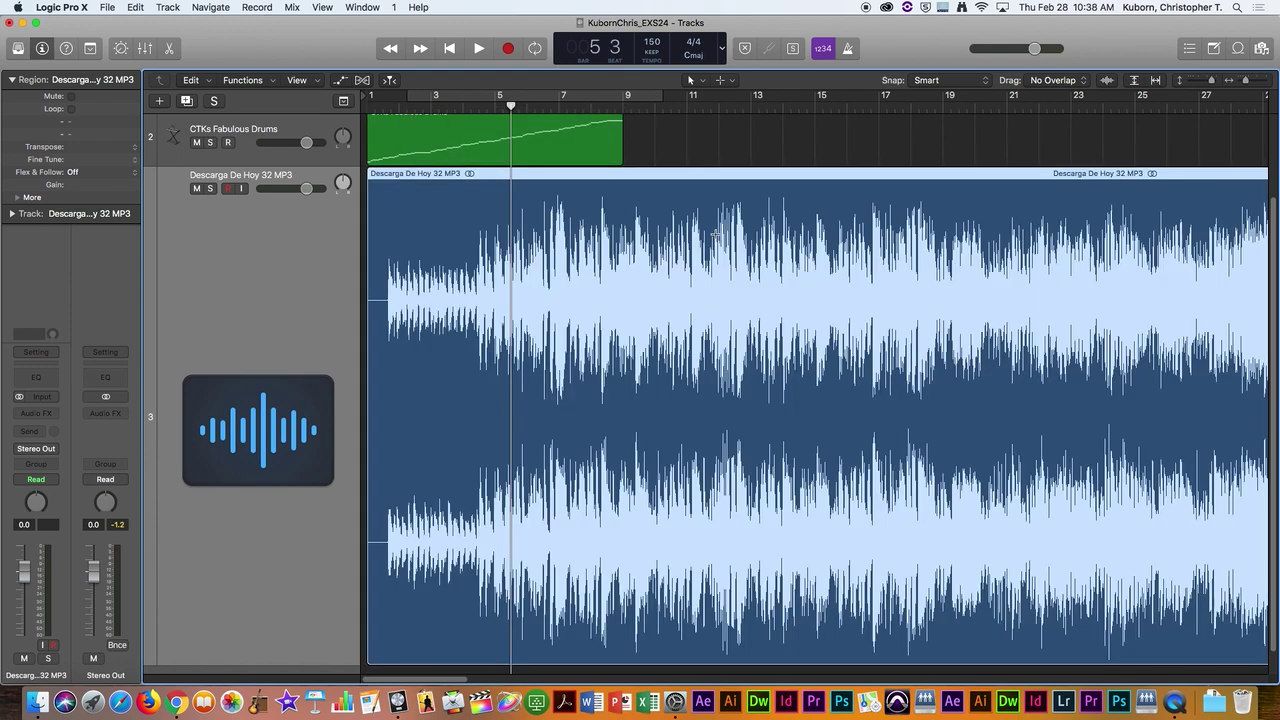
{"action": "scroll", "coordinate": [715, 233], "scroll_direction": "down", "scroll_amount": 10}
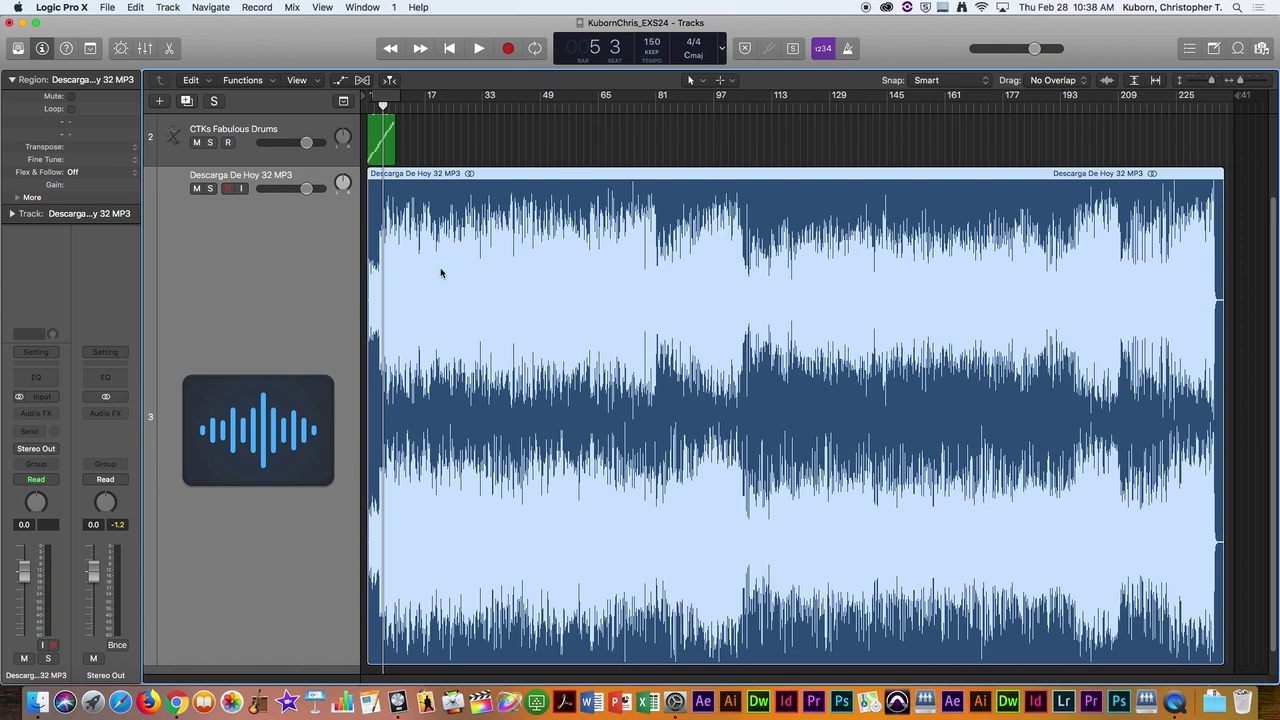
{"action": "left_click", "coordinate": [492, 156]}
{"action": "left_click", "coordinate": [520, 245]}
Step: Convert the song region to a new sampler track sliced at its transient markers (116 zones)
{"action": "right_click", "coordinate": [530, 300]}
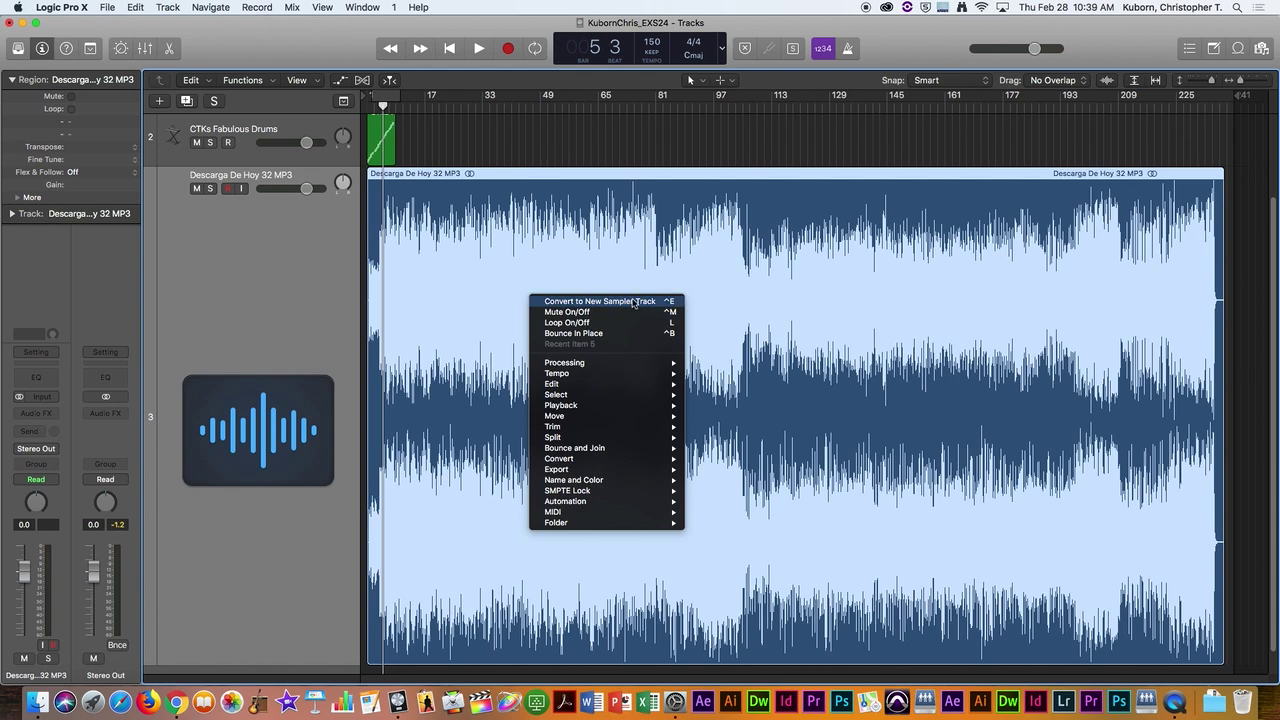
{"action": "left_click", "coordinate": [611, 305]}
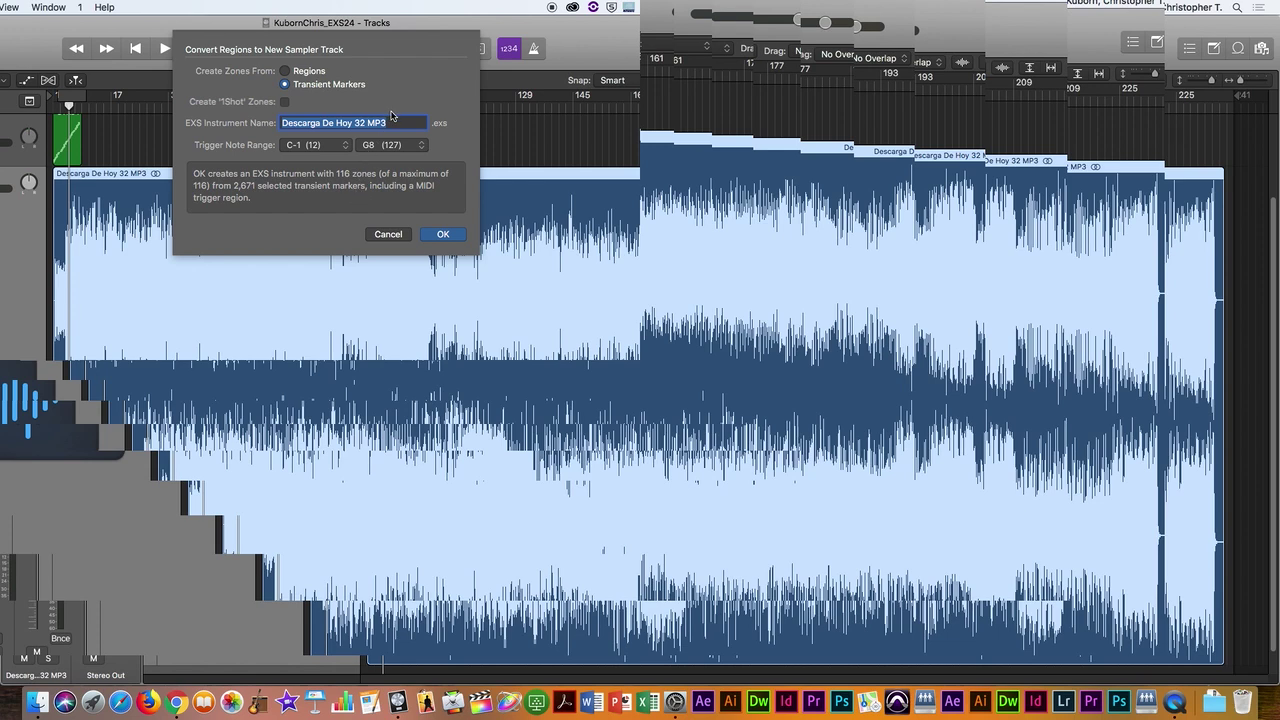
{"action": "left_click", "coordinate": [443, 234]}
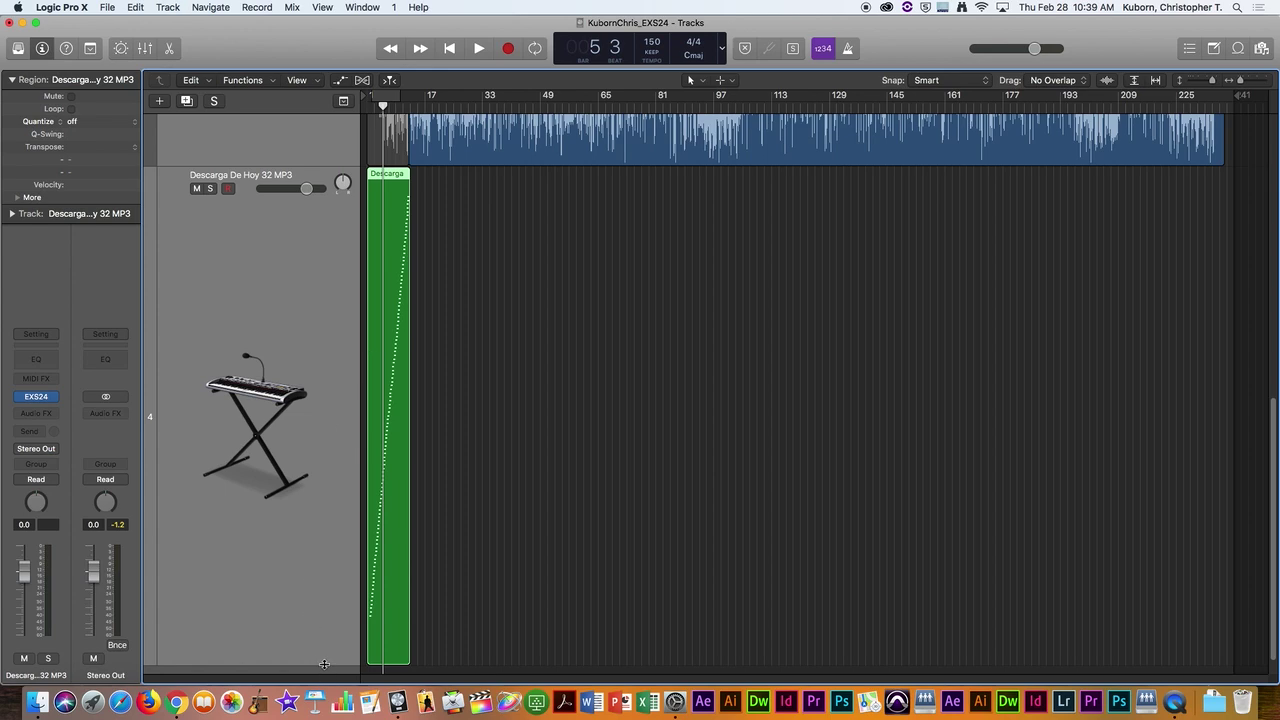
Step: Make the new sampler track much taller
{"action": "left_click_drag", "start_coordinate": [325, 624], "coordinate": [348, 355]}
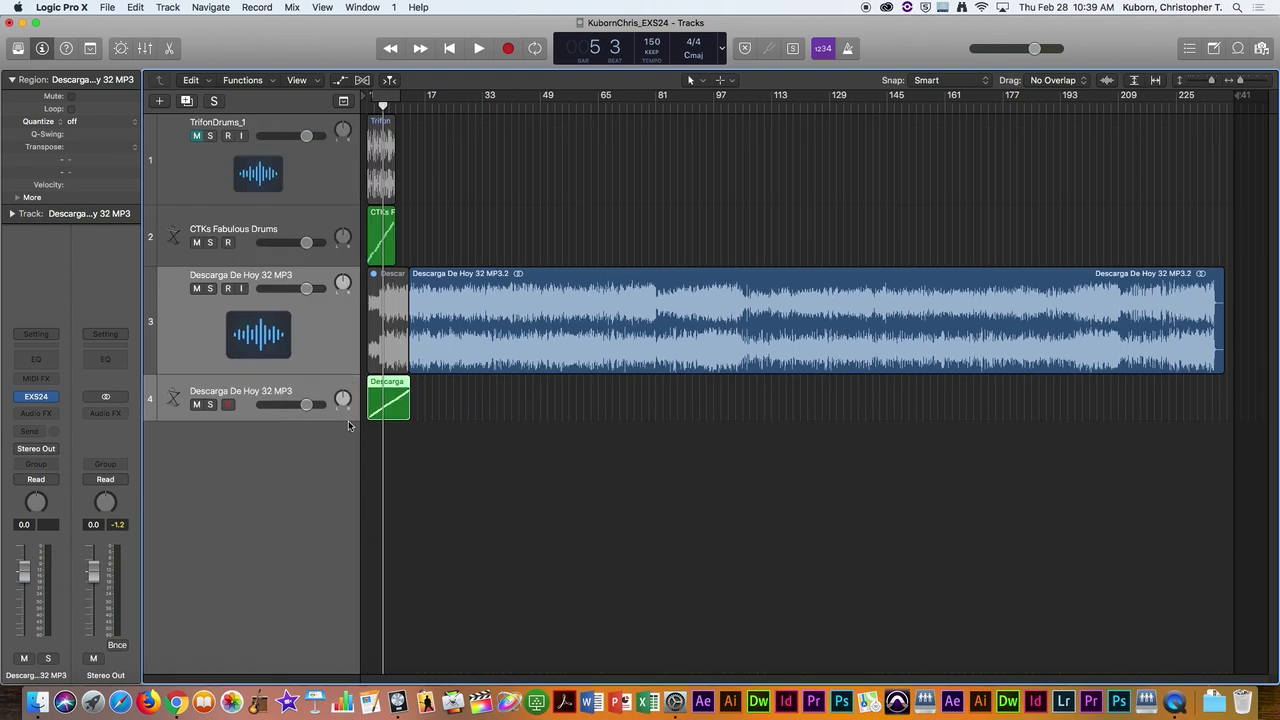
{"action": "left_click_drag", "start_coordinate": [348, 419], "coordinate": [350, 500]}
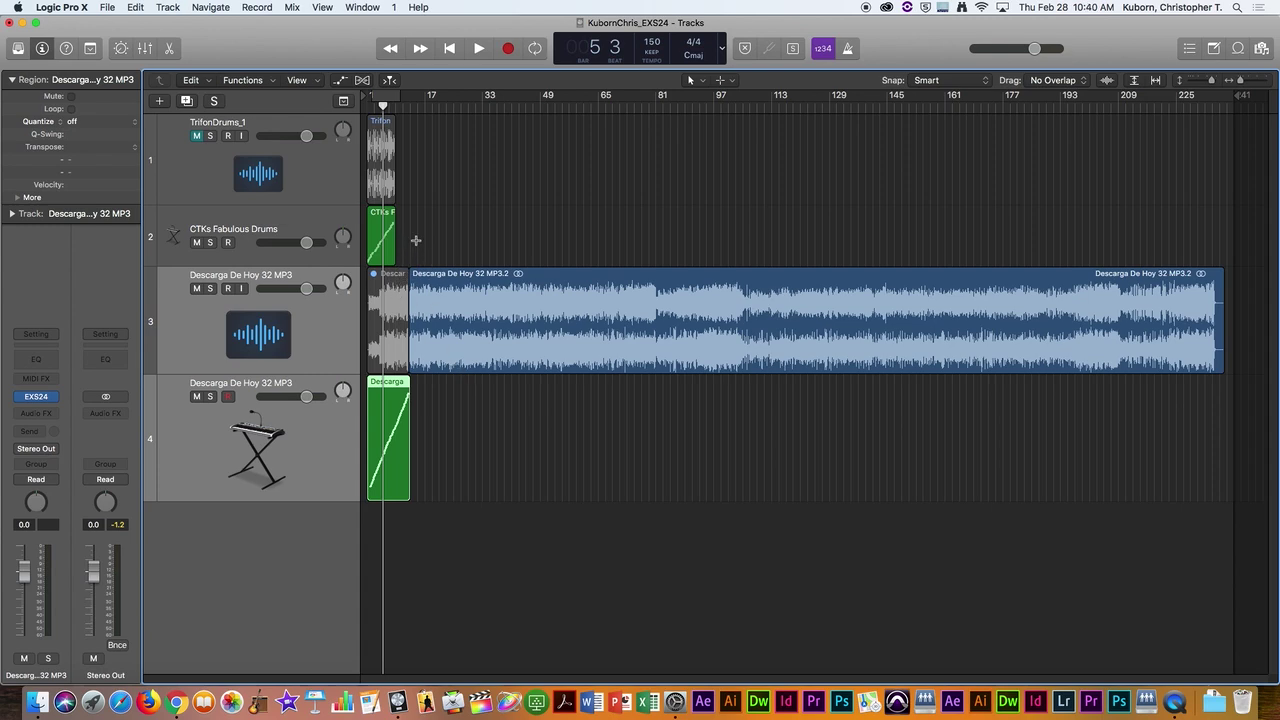
{"action": "scroll", "coordinate": [420, 241], "scroll_direction": "up", "scroll_amount": 6}
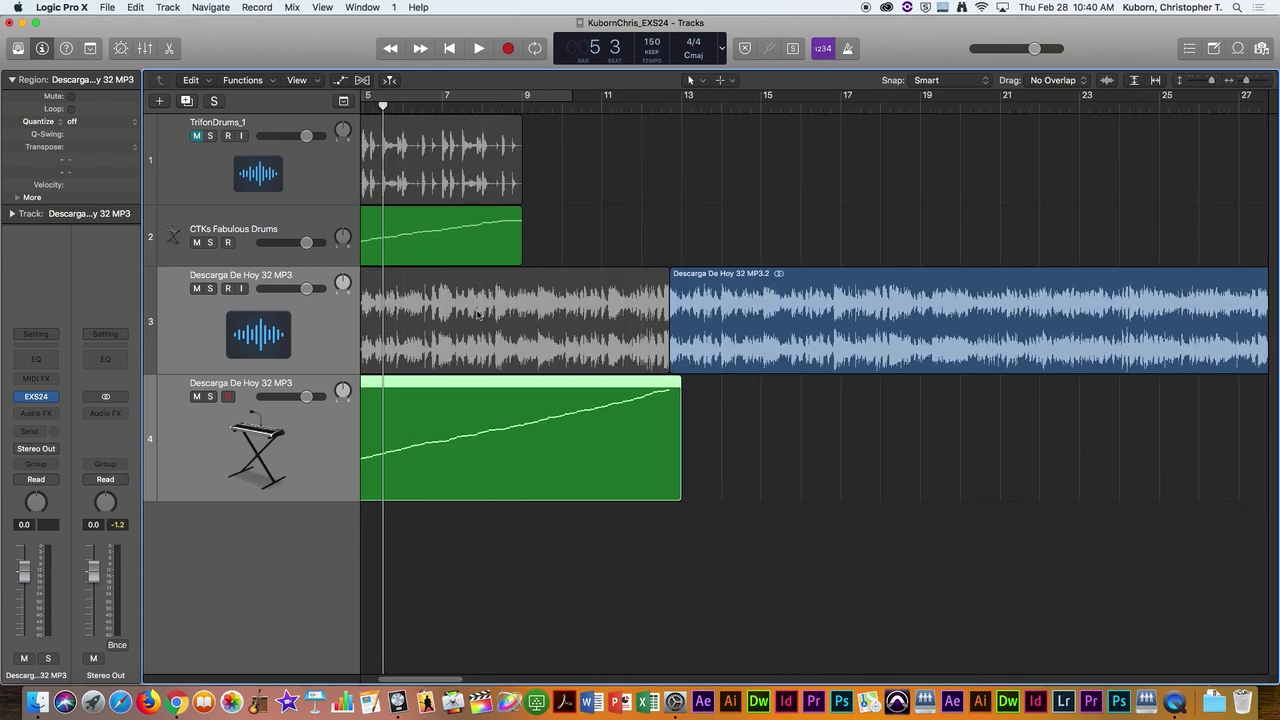
{"action": "scroll", "coordinate": [492, 311], "scroll_direction": "left", "scroll_amount": 4}
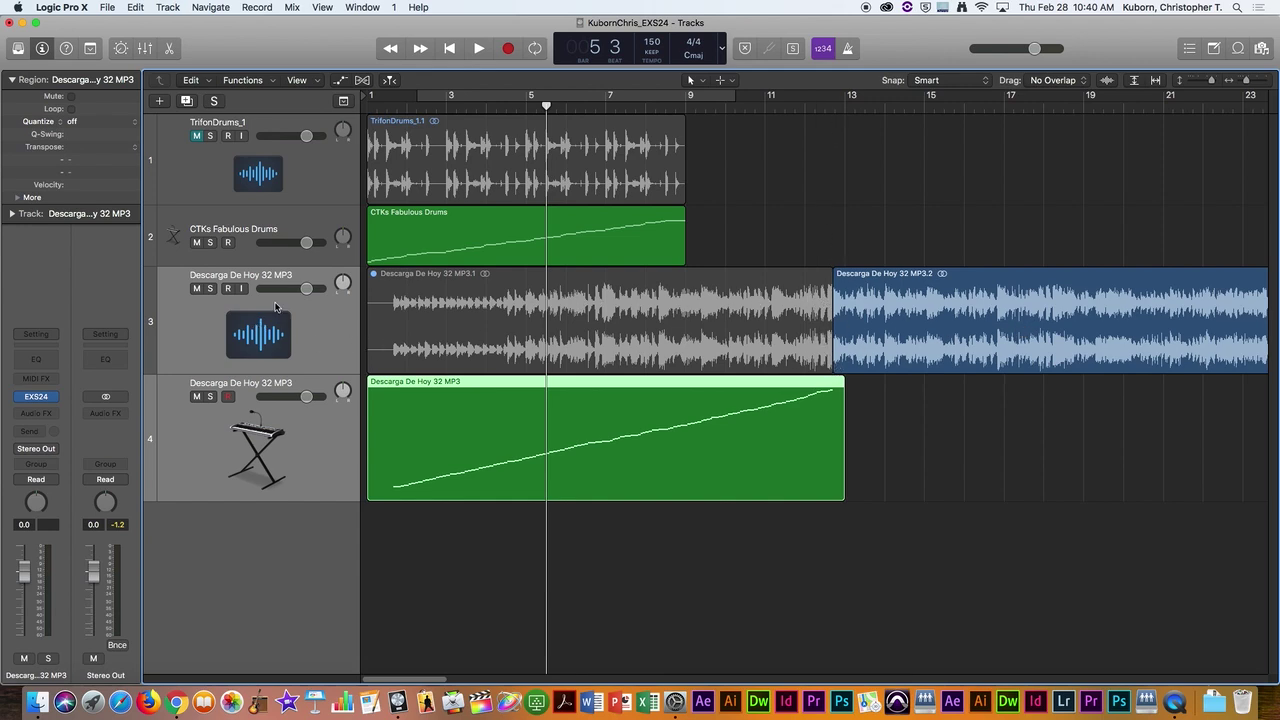
Step: Unmute the song's first region MP3.1 with the Mute tool
{"action": "left_click", "coordinate": [210, 289]}
{"action": "key", "text": "s"}
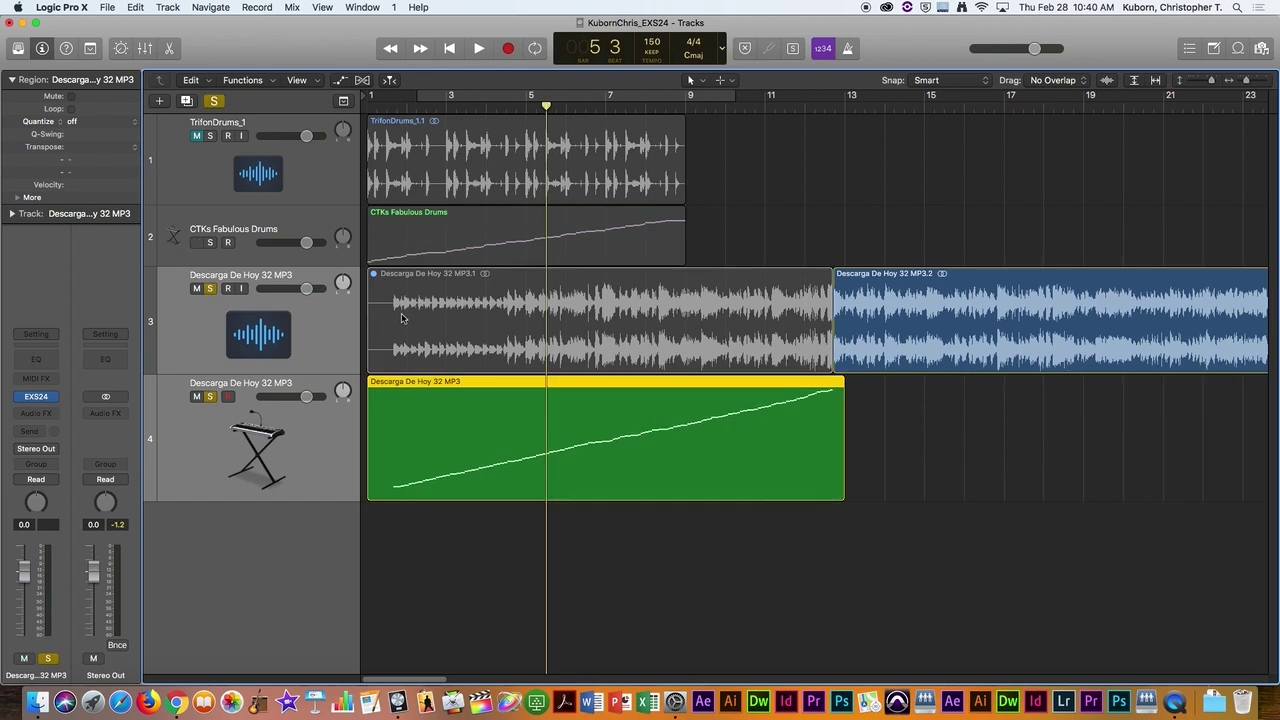
{"action": "key", "text": "t"}
{"action": "key", "text": "m"}
{"action": "left_click", "coordinate": [415, 285]}
Step: Solo the song track alone and play it back from the beginning
{"action": "left_click", "coordinate": [210, 289]}
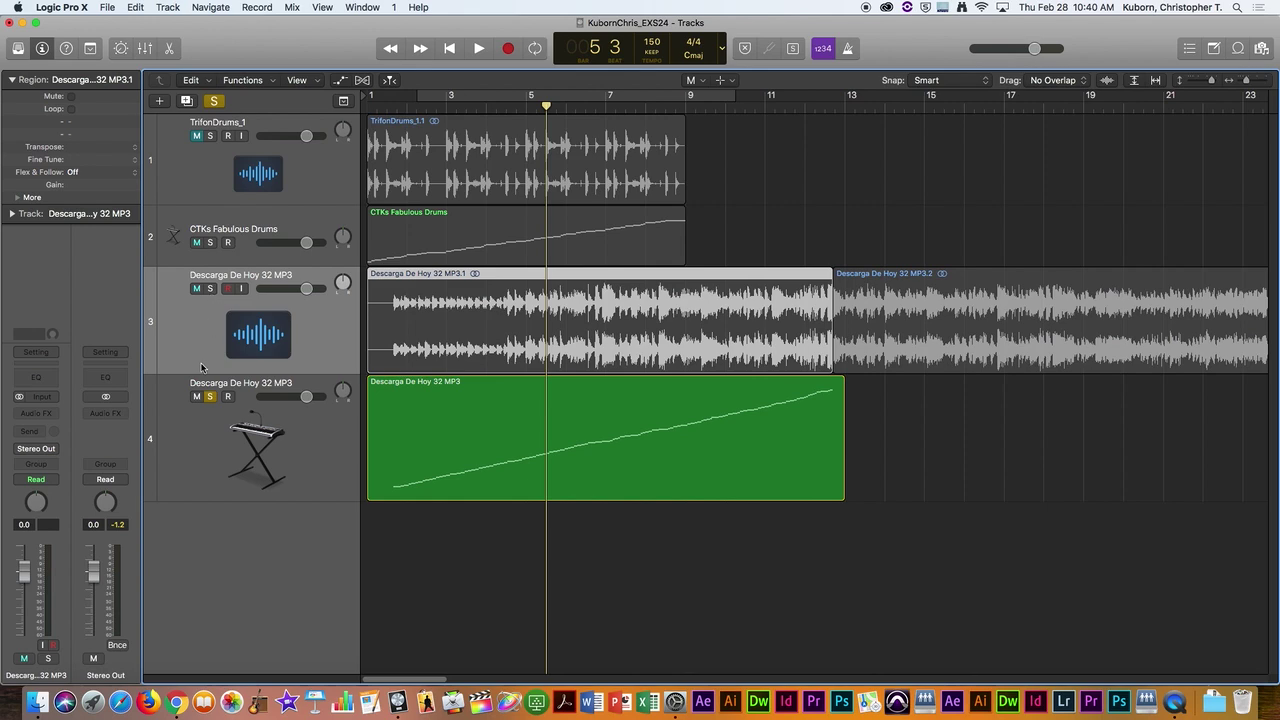
{"action": "left_click", "coordinate": [210, 397]}
{"action": "left_click", "coordinate": [212, 289]}
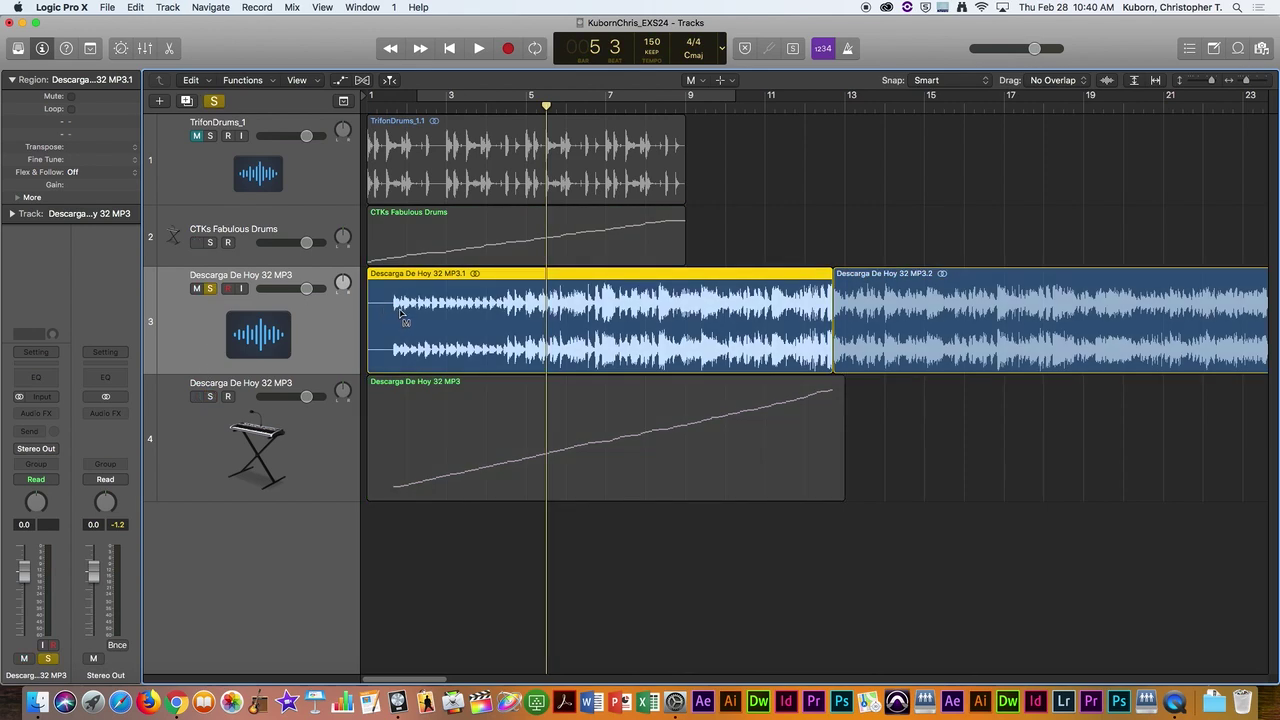
{"action": "key", "text": "Return"}
{"action": "key", "text": "space"}
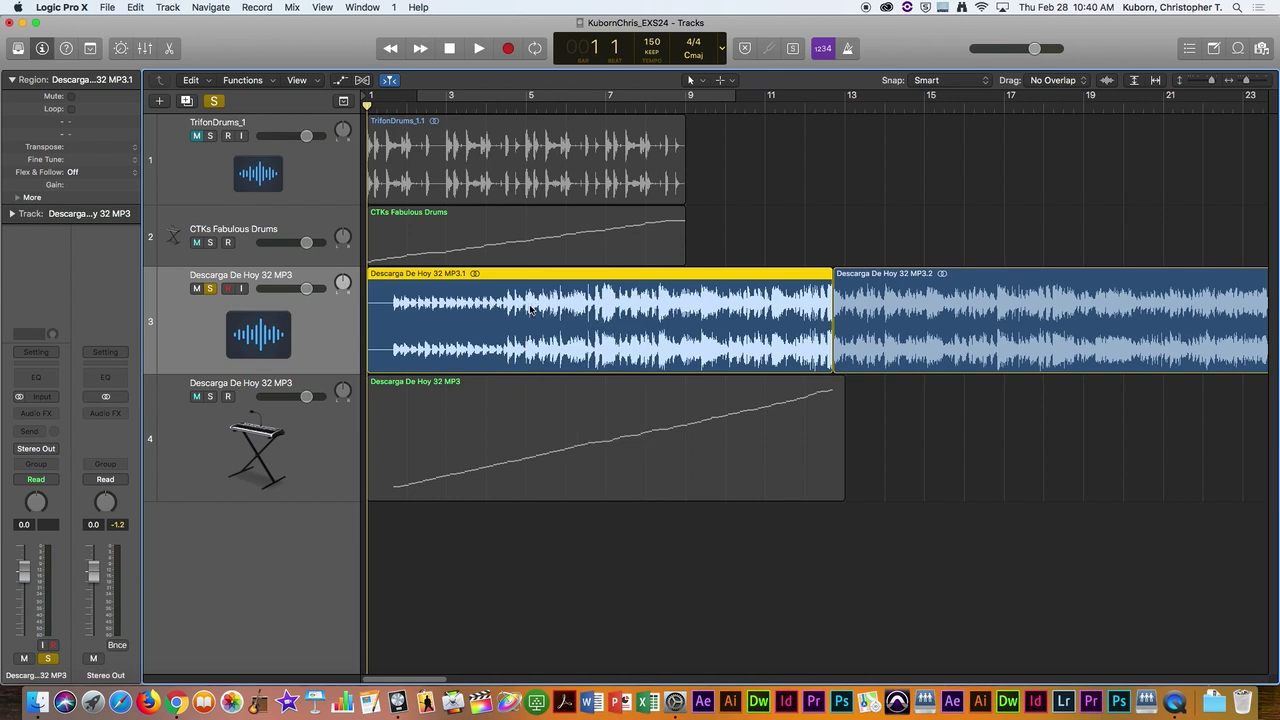
{"action": "key", "text": "space"}
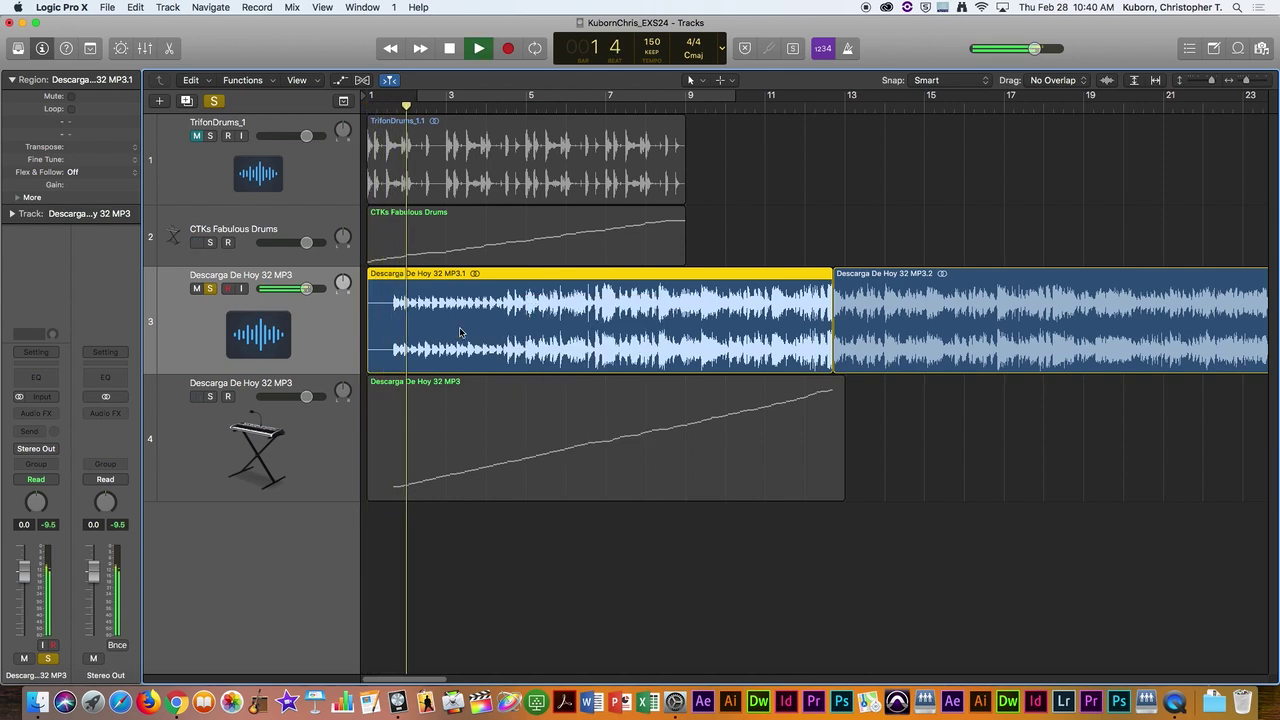
{"action": "key", "text": "space"}
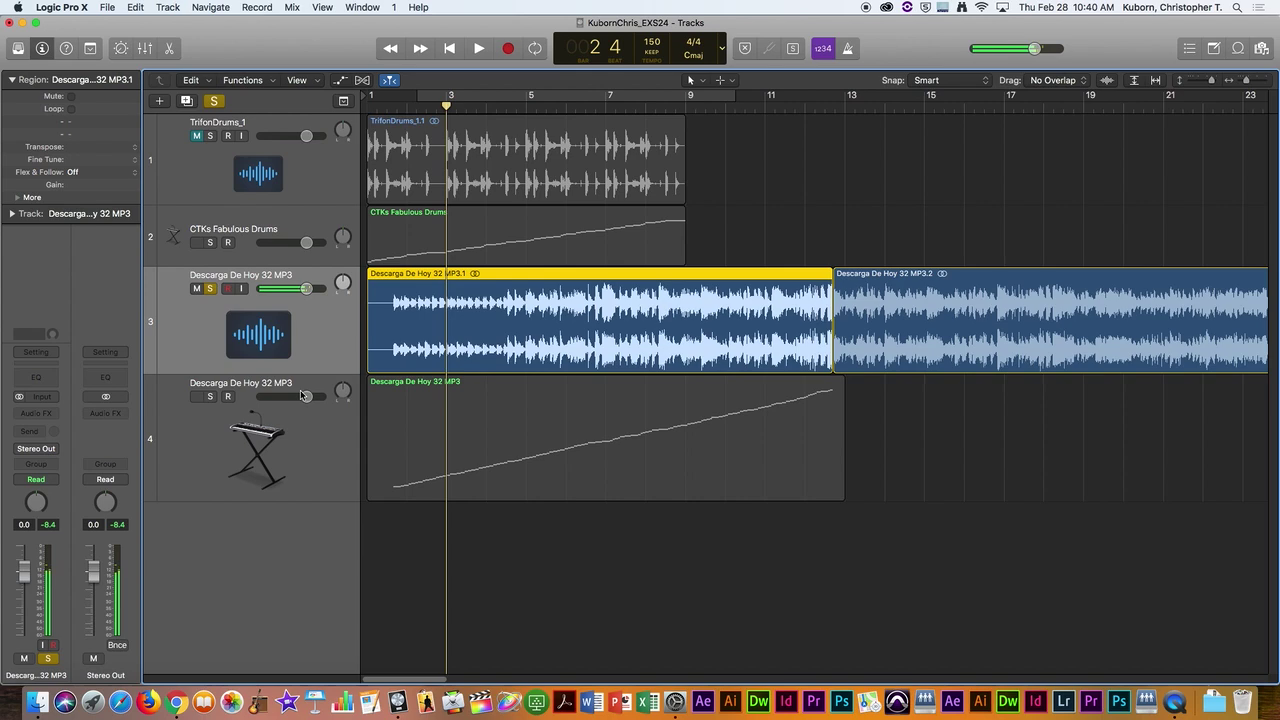
Step: Solo the sampler track instead, play it from the beginning, and select it
{"action": "left_click", "coordinate": [210, 288]}
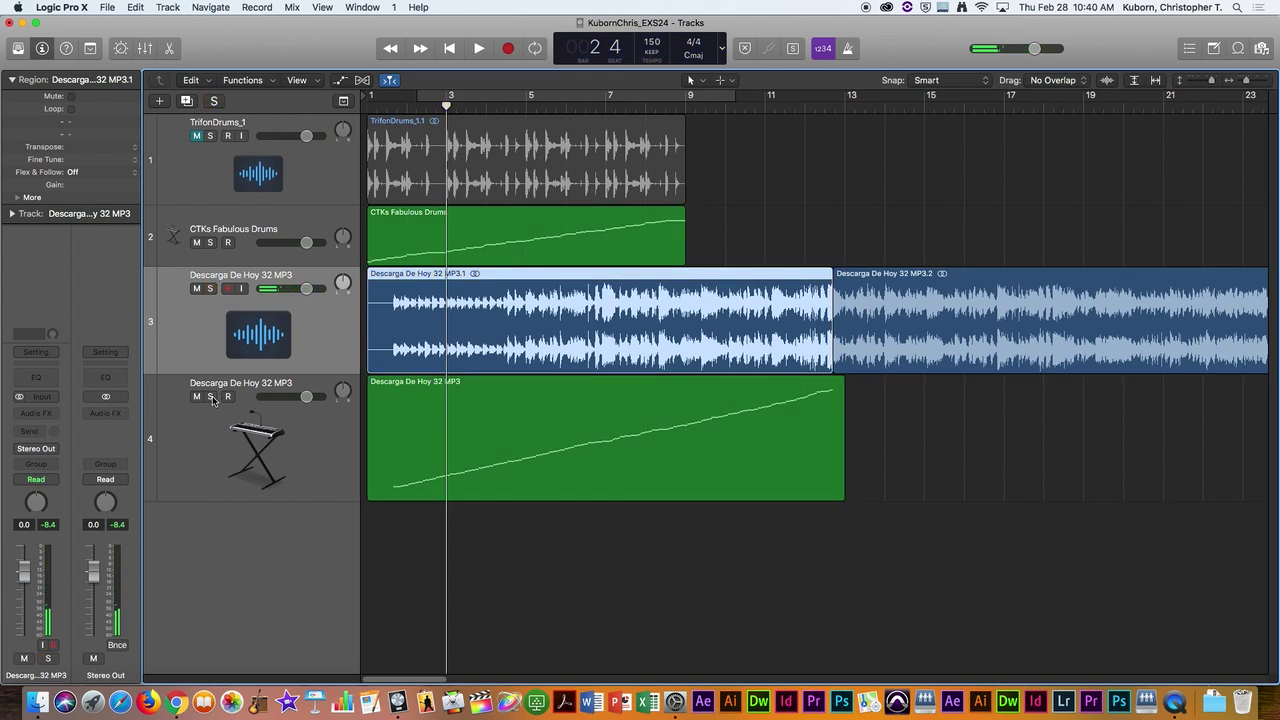
{"action": "left_click", "coordinate": [210, 396]}
{"action": "key", "text": "Return"}
{"action": "key", "text": "space"}
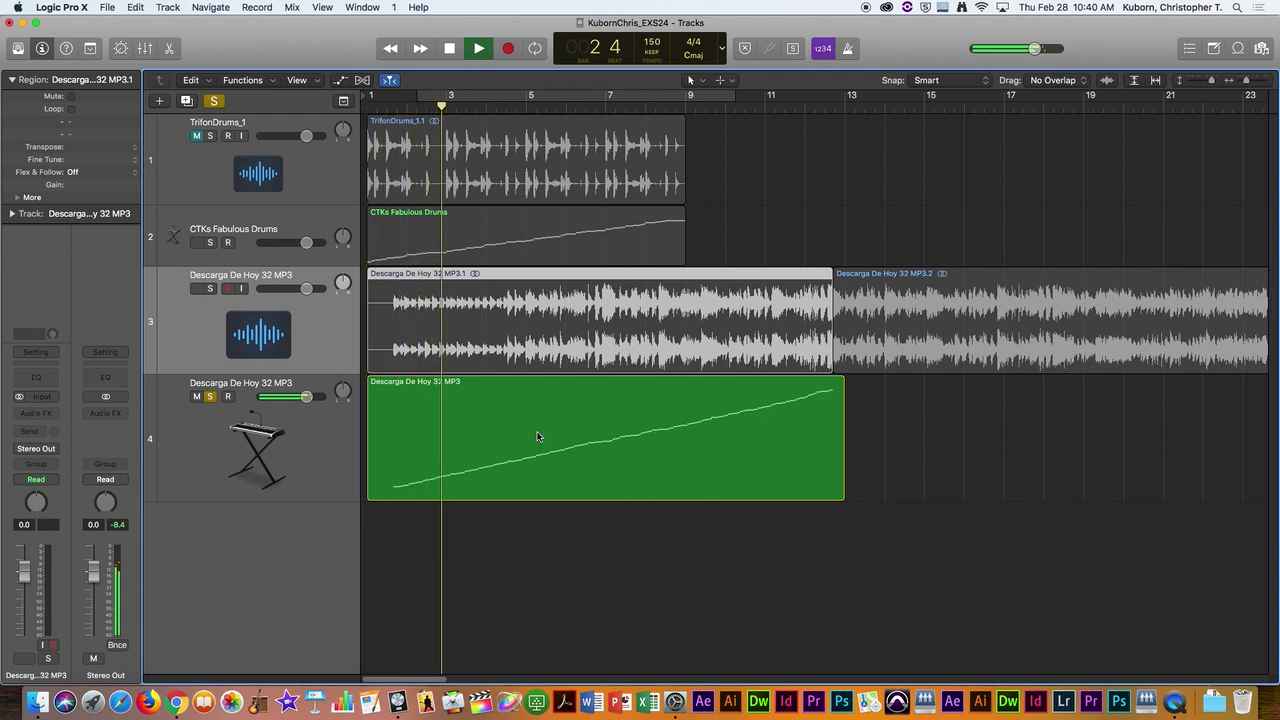
{"action": "key", "text": "space"}
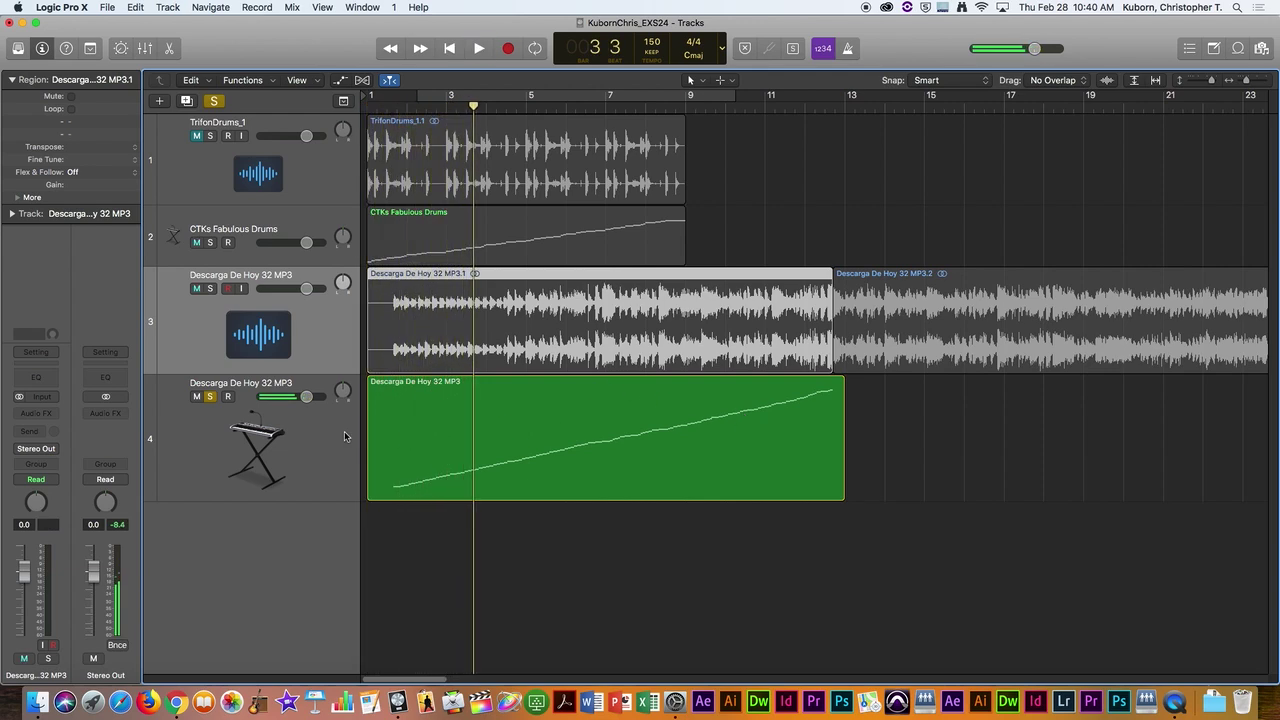
{"action": "left_click", "coordinate": [344, 431]}
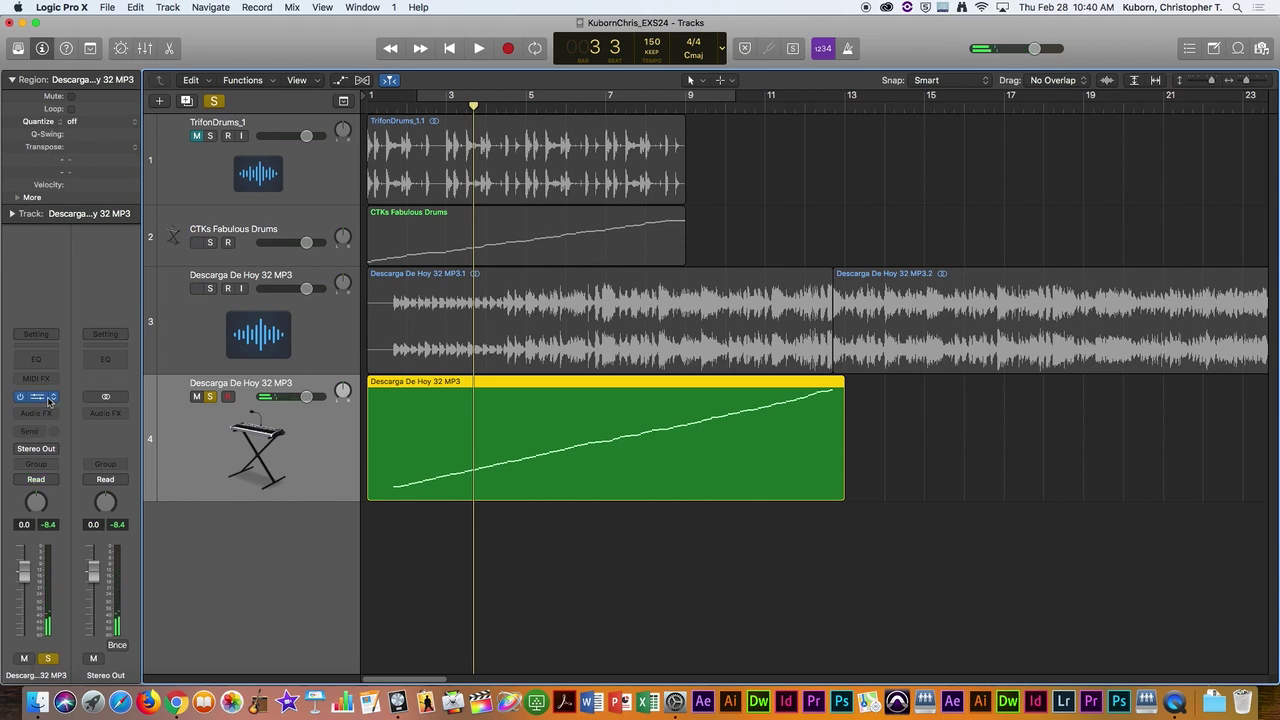
Step: Open Musical Typing (Cmd-K) and play song slices on the A–L keys at octave C0
{"action": "key", "text": "super+k"}
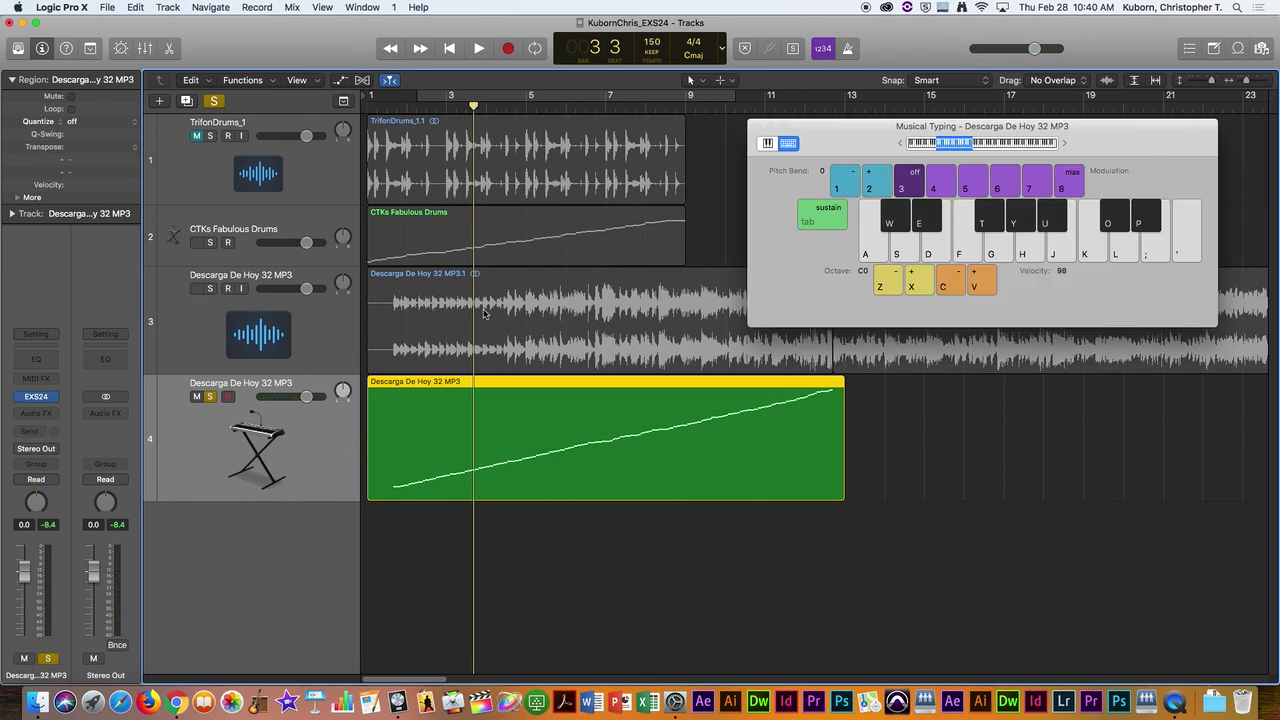
{"action": "key", "text": "a"}
{"action": "key", "text": "a"}
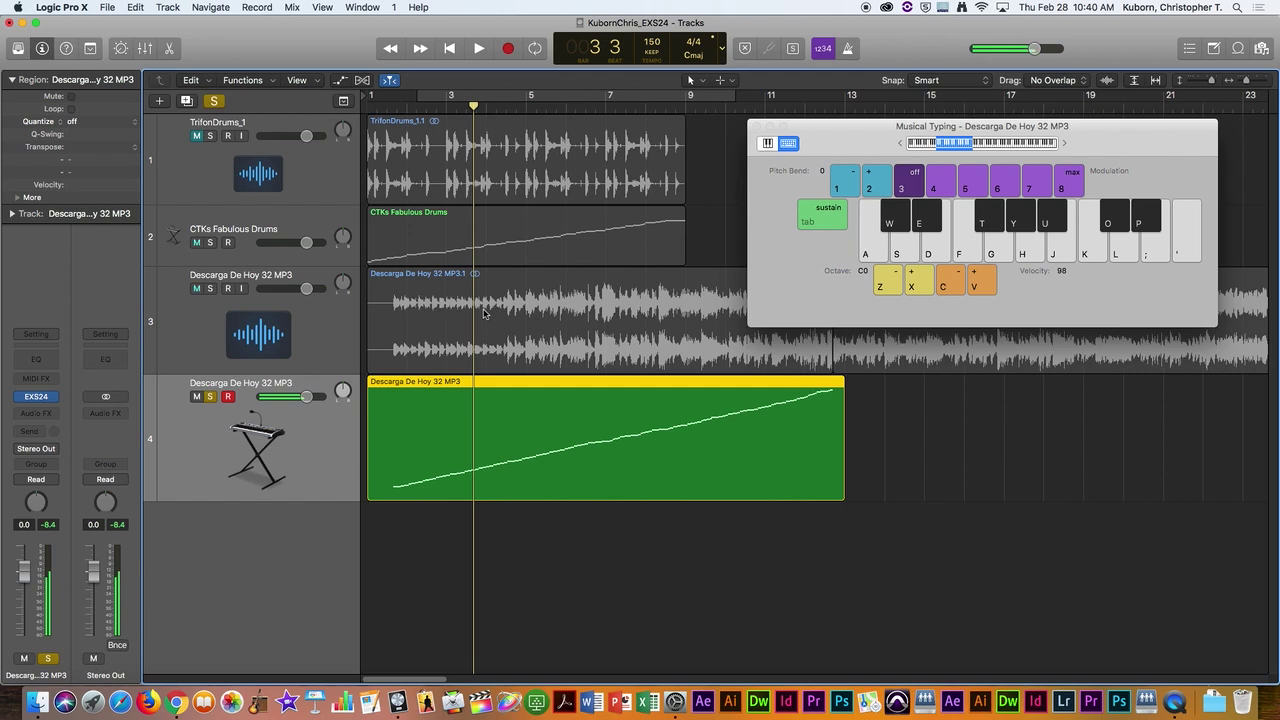
{"action": "key", "text": "g"}
{"action": "key", "text": "a"}
{"action": "key", "text": "a"}
{"action": "key", "text": "g"}
{"action": "key", "text": "s"}
{"action": "key", "text": "f"}
{"action": "key", "text": "d"}
{"action": "key", "text": "h"}
{"action": "key", "text": "s"}
{"action": "key", "text": "g"}
{"action": "key", "text": "s"}
{"action": "key", "text": "f"}
{"action": "key", "text": "d"}
{"action": "key", "text": "h"}
{"action": "key", "text": "s"}
{"action": "key", "text": "f"}
{"action": "key", "text": "d"}
{"action": "key", "text": "h"}
{"action": "key", "text": "a"}
{"action": "key", "text": "j"}
{"action": "key", "text": "s"}
{"action": "key", "text": "g"}
{"action": "key", "text": "d"}
{"action": "key", "text": "f"}
{"action": "key", "text": "s"}
{"action": "key", "text": "g"}
{"action": "key", "text": "d"}
{"action": "key", "text": "f"}
{"action": "key", "text": "s"}
{"action": "key", "text": "g"}
{"action": "key", "text": "d"}
{"action": "key", "text": "f"}
{"action": "key", "text": "f"}
{"action": "key", "text": "f"}
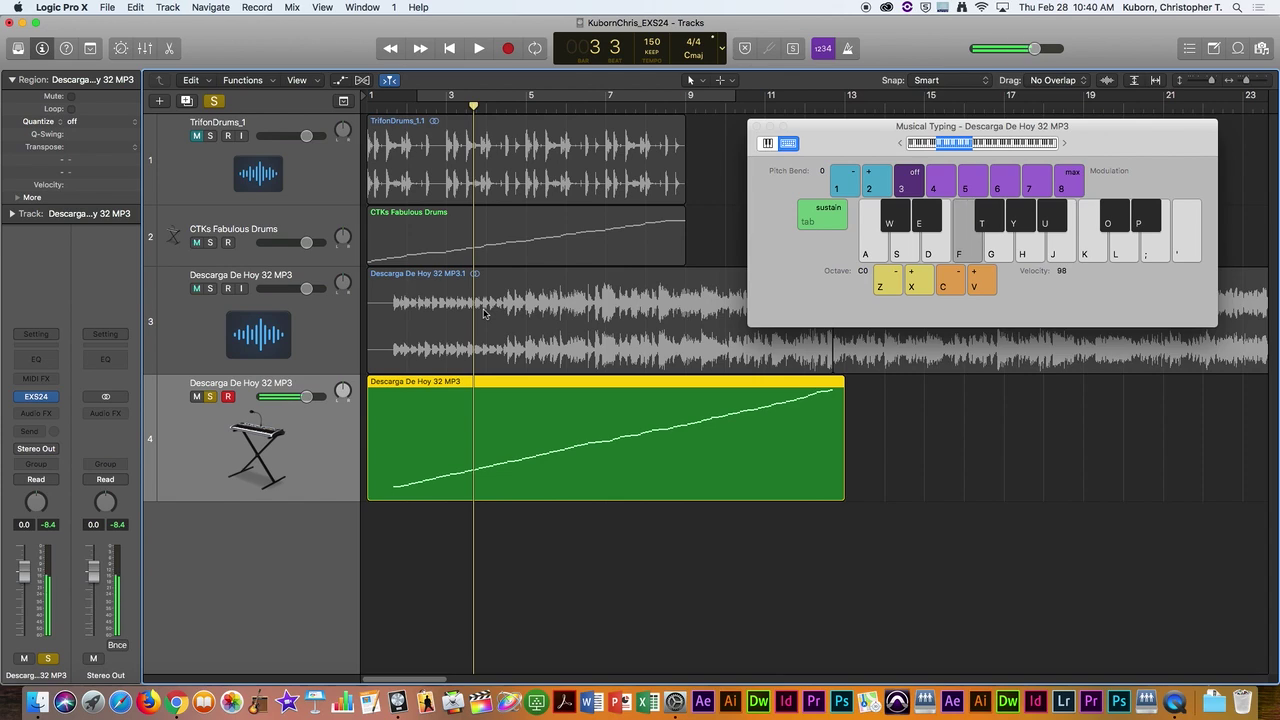
{"action": "key", "text": "f"}
{"action": "key", "text": "f"}
{"action": "key", "text": "g"}
{"action": "key", "text": "h"}
{"action": "key", "text": "j"}
{"action": "key", "text": "k"}
{"action": "key", "text": "l"}
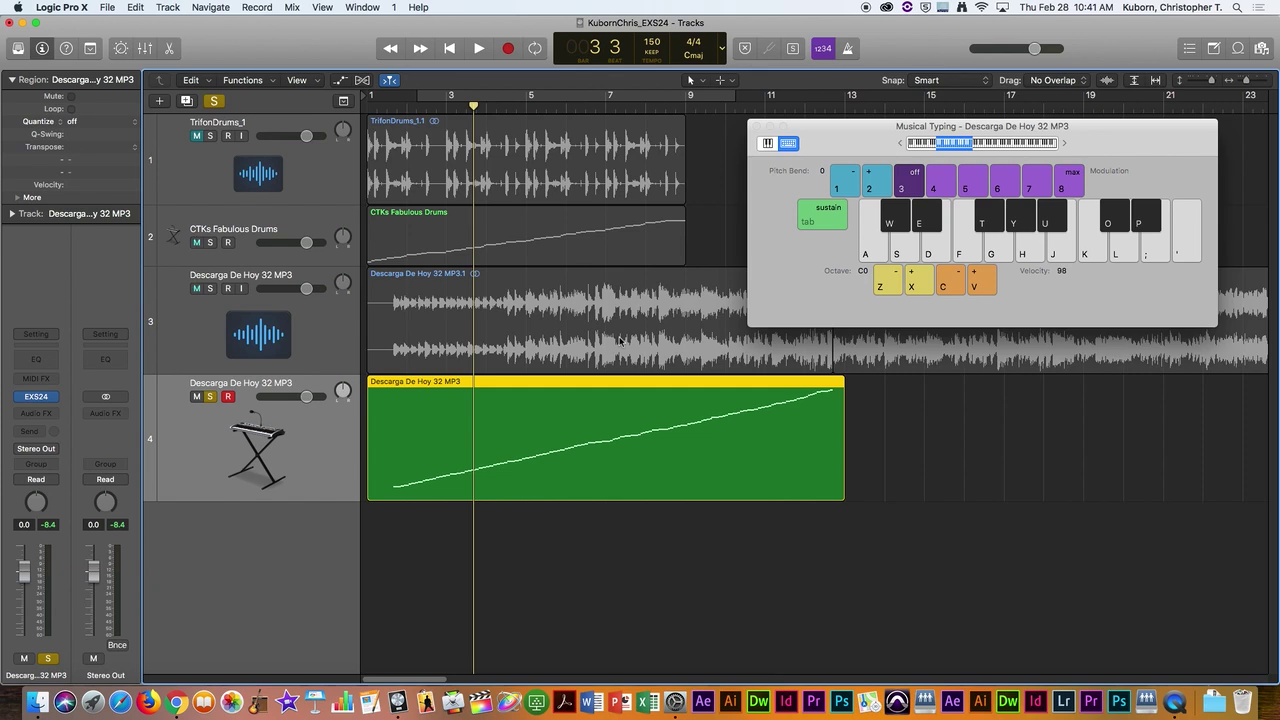
{"action": "key", "text": "f"}
{"action": "key", "text": "f"}
{"action": "key", "text": "f"}
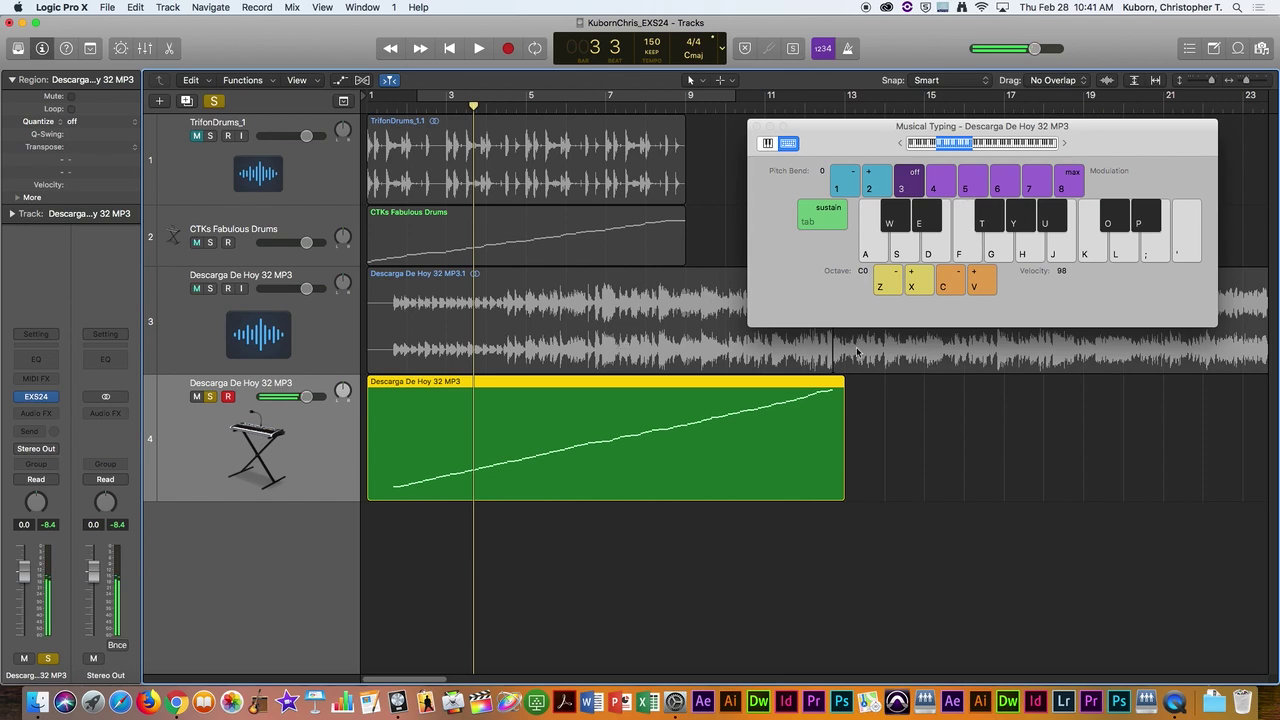
Step: Raise the Musical Typing octave to C4 and play the F4, E4, D4 and C4 slices
{"action": "left_click", "coordinate": [921, 278]}
{"action": "left_click", "coordinate": [921, 278]}
{"action": "left_click", "coordinate": [921, 278]}
{"action": "left_click", "coordinate": [921, 278]}
{"action": "key", "text": "f"}
{"action": "key", "text": "f"}
{"action": "key", "text": "f"}
{"action": "key", "text": "f"}
{"action": "key", "text": "d"}
{"action": "key", "text": "d"}
{"action": "key", "text": "d"}
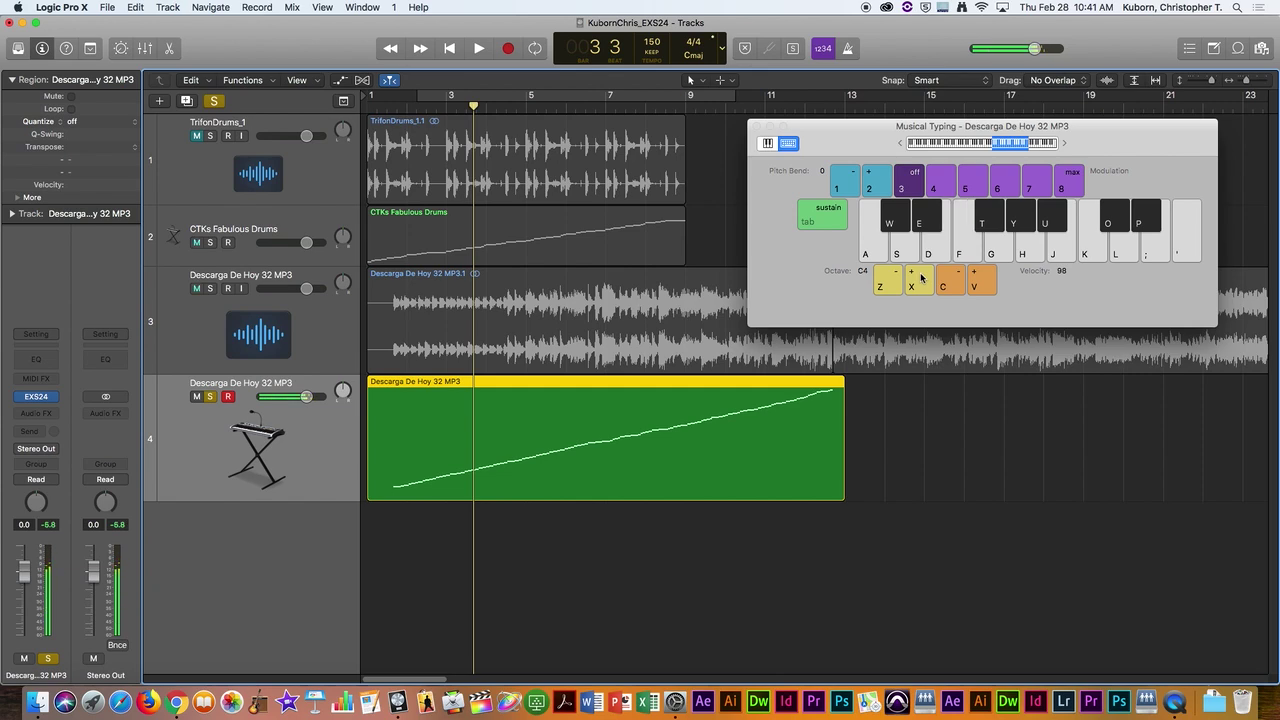
{"action": "key", "text": "s"}
{"action": "key", "text": "s"}
{"action": "key", "text": "s"}
{"action": "key", "text": "a"}
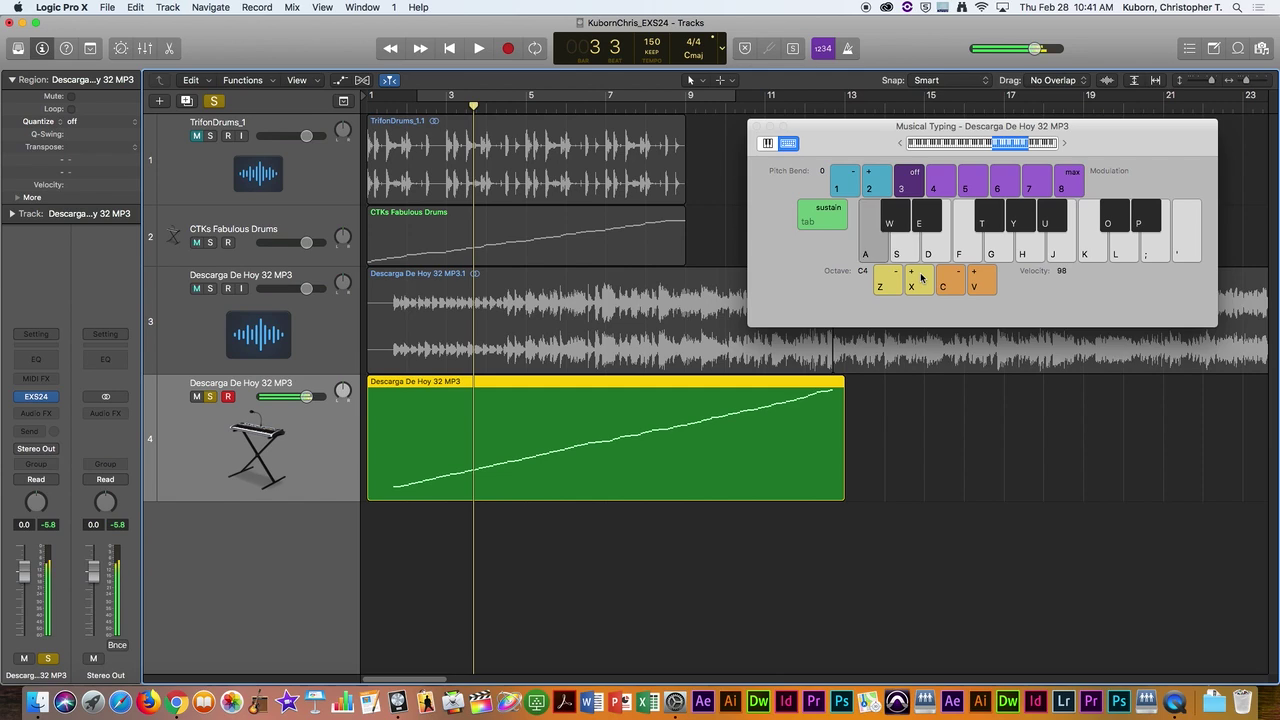
{"action": "key", "text": "a"}
{"action": "key", "text": "s"}
{"action": "key", "text": "d"}
{"action": "key", "text": "f"}
Step: Play a phrase of C4–F4 slices, including the C#4 and D#4 slices
{"action": "key", "text": "w"}
{"action": "key", "text": "a"}
{"action": "key", "text": "s"}
{"action": "key", "text": "e"}
{"action": "key", "text": "f"}
{"action": "key", "text": "a"}
{"action": "key", "text": "f"}
{"action": "key", "text": "a"}
{"action": "key", "text": "s"}
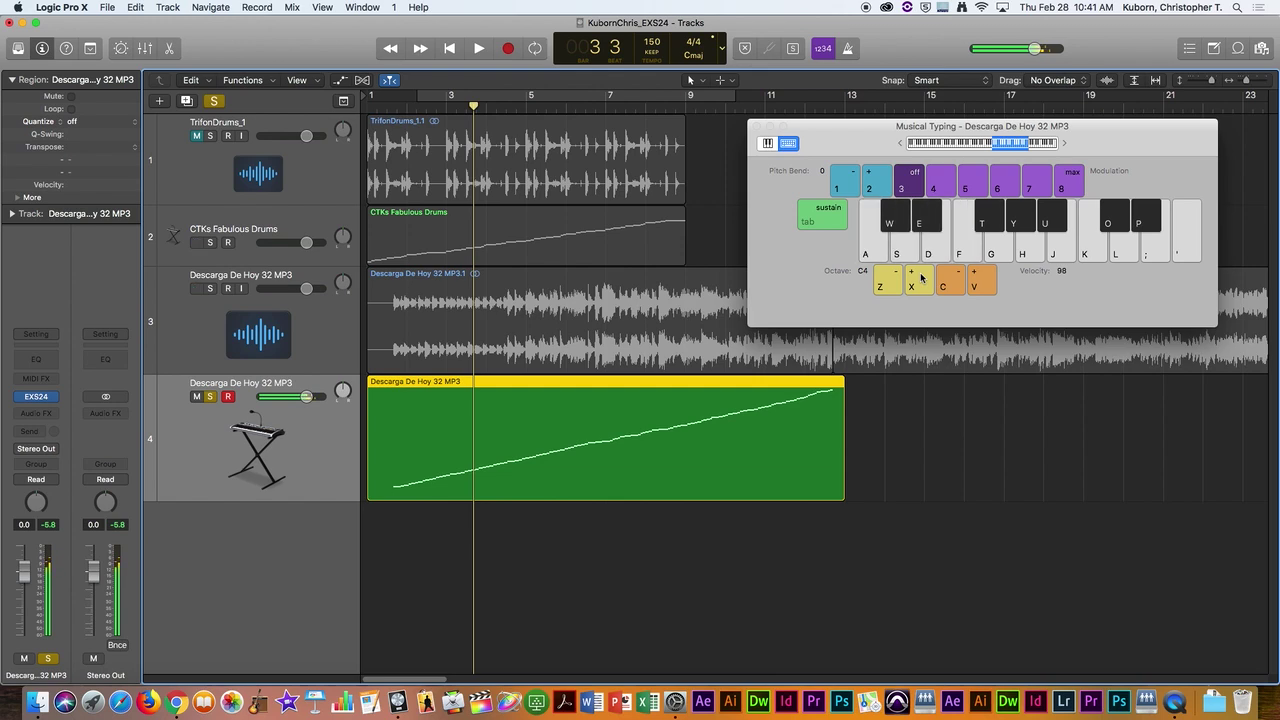
Step: Play runs of the C4 through F4 slices (C, C#, D, D#, E, F) repeatedly from Musical Typing
{"action": "key", "text": "a"}
{"action": "key", "text": "w"}
{"action": "key", "text": "s"}
{"action": "key", "text": "e"}
{"action": "key", "text": "d"}
{"action": "key", "text": "f"}
{"action": "key", "text": "a"}
{"action": "key", "text": "w"}
{"action": "key", "text": "s"}
{"action": "key", "text": "e"}
{"action": "key", "text": "d"}
{"action": "key", "text": "f"}
{"action": "key", "text": "s"}
{"action": "key", "text": "e"}
{"action": "key", "text": "d"}
{"action": "key", "text": "f"}
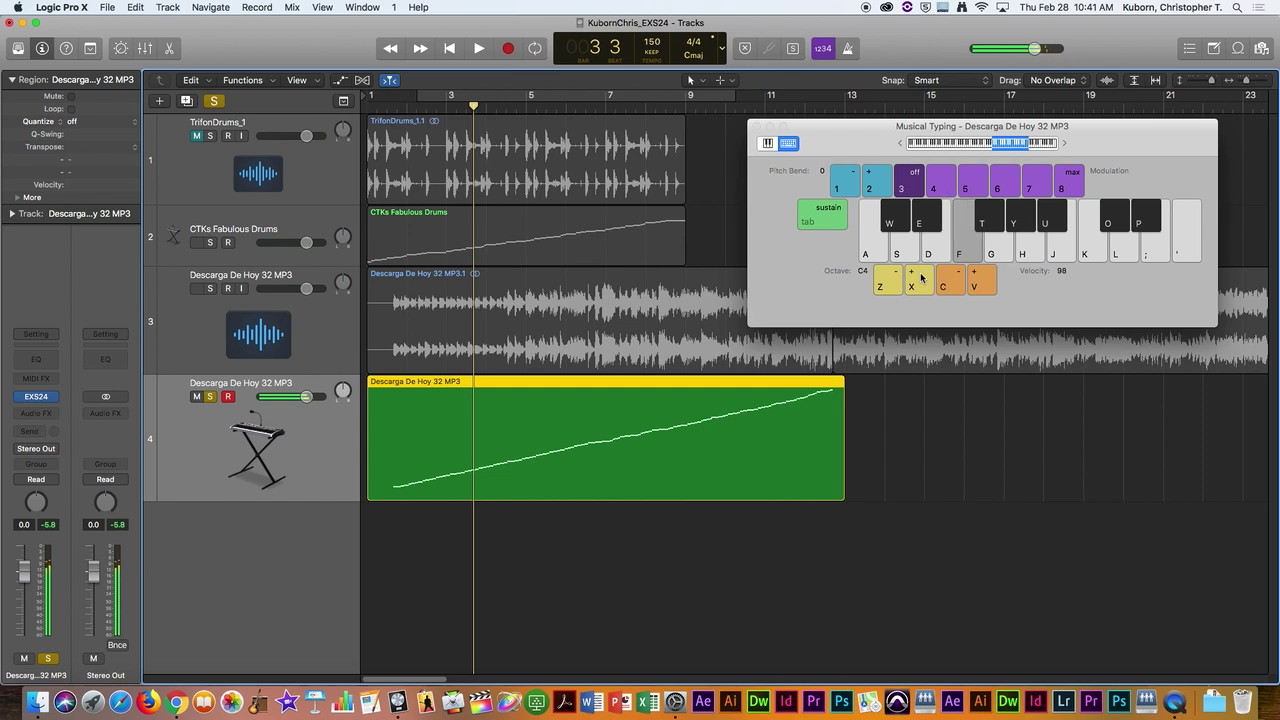
{"action": "key", "text": "f"}
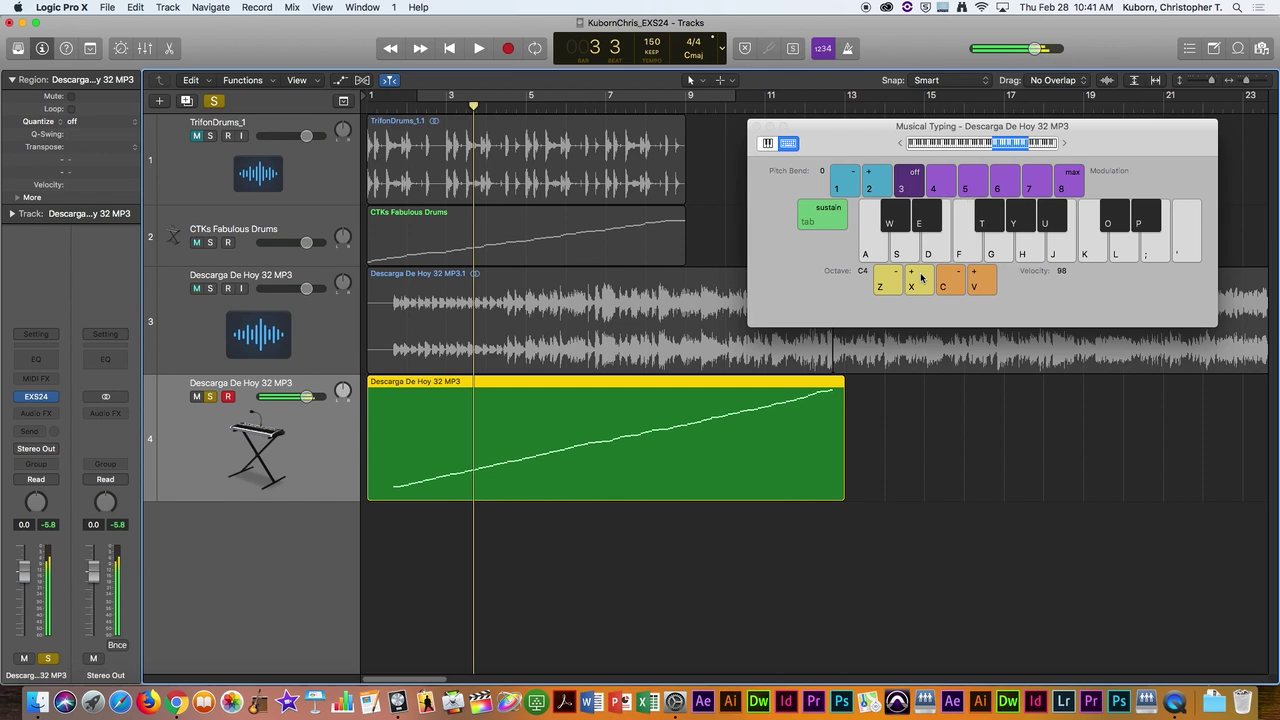
{"action": "key", "text": "f"}
Step: Record briefly onto the sampler track, stop it, then play the A4 slice and the G4 slice twice
{"action": "key", "text": "r"}
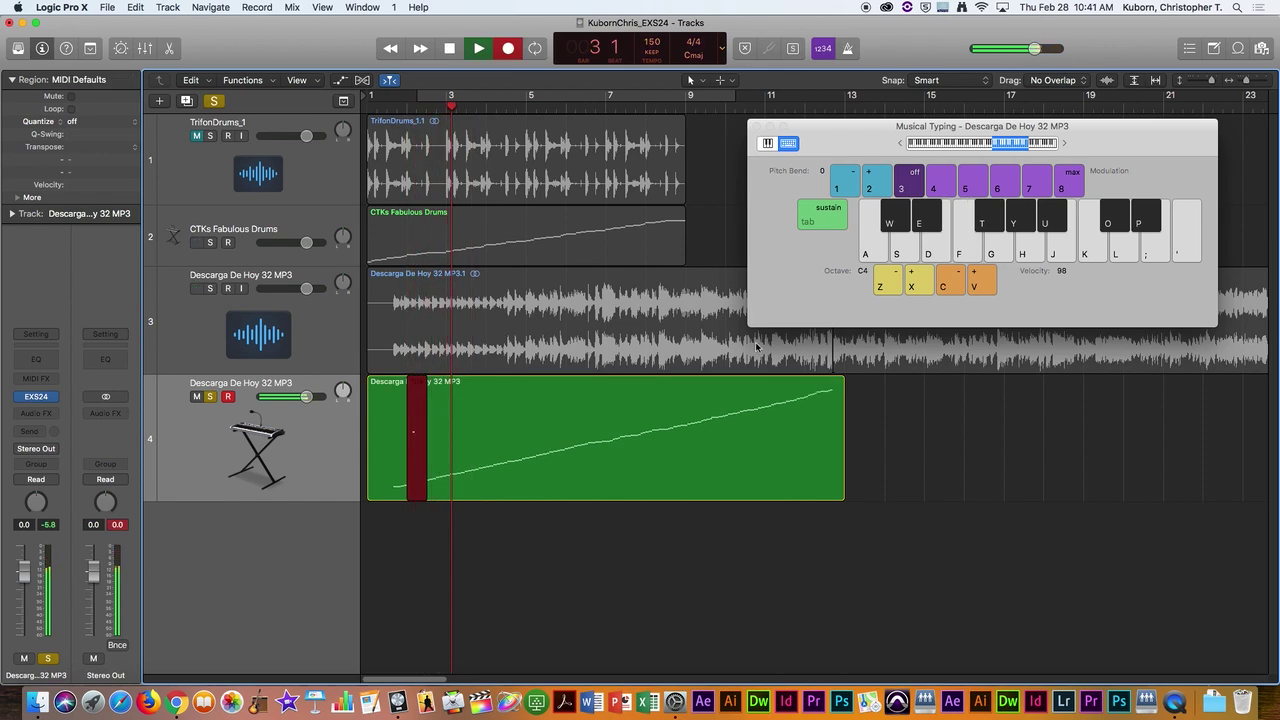
{"action": "key", "text": "space"}
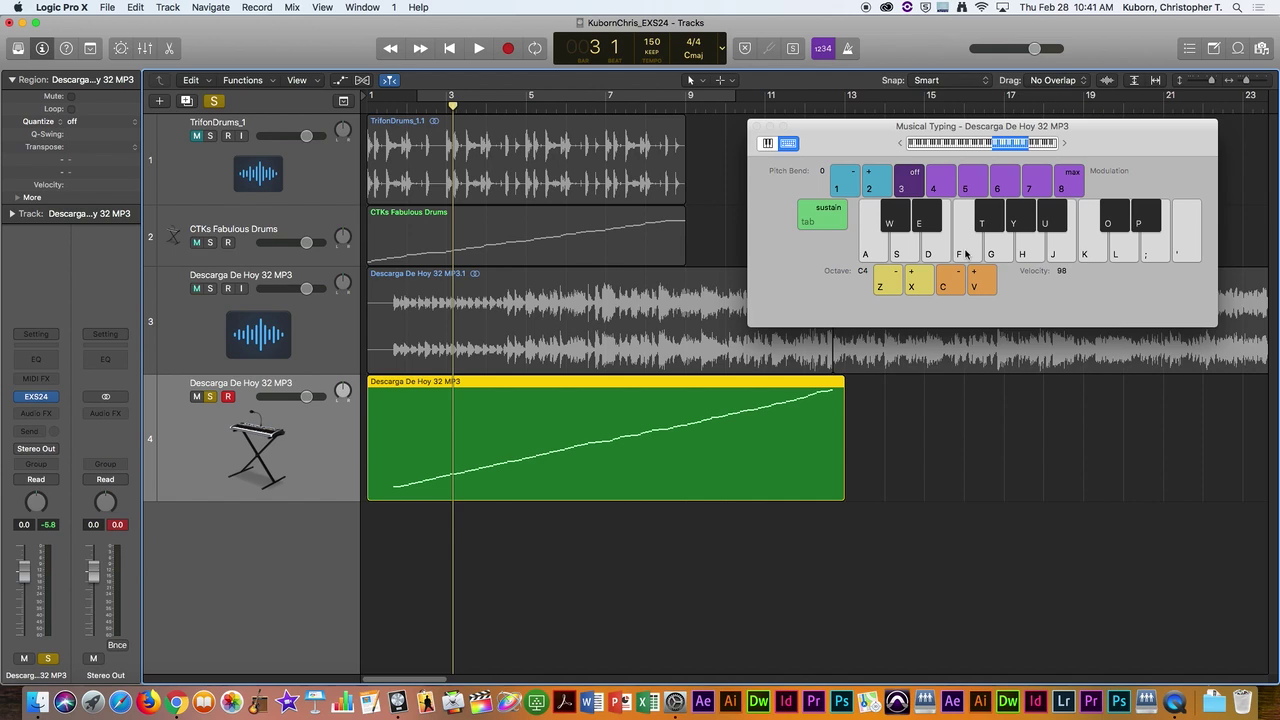
{"action": "key", "text": "h"}
{"action": "key", "text": "g"}
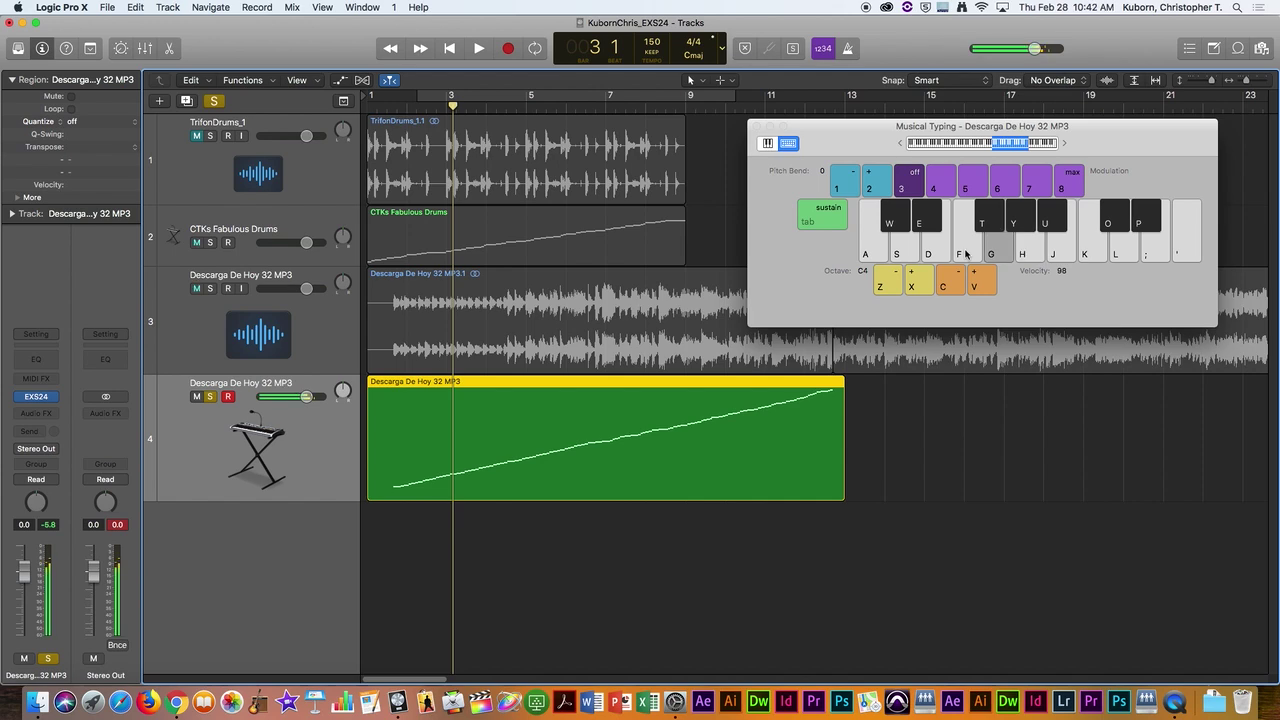
{"action": "key", "text": "g"}
{"action": "key", "text": "g"}
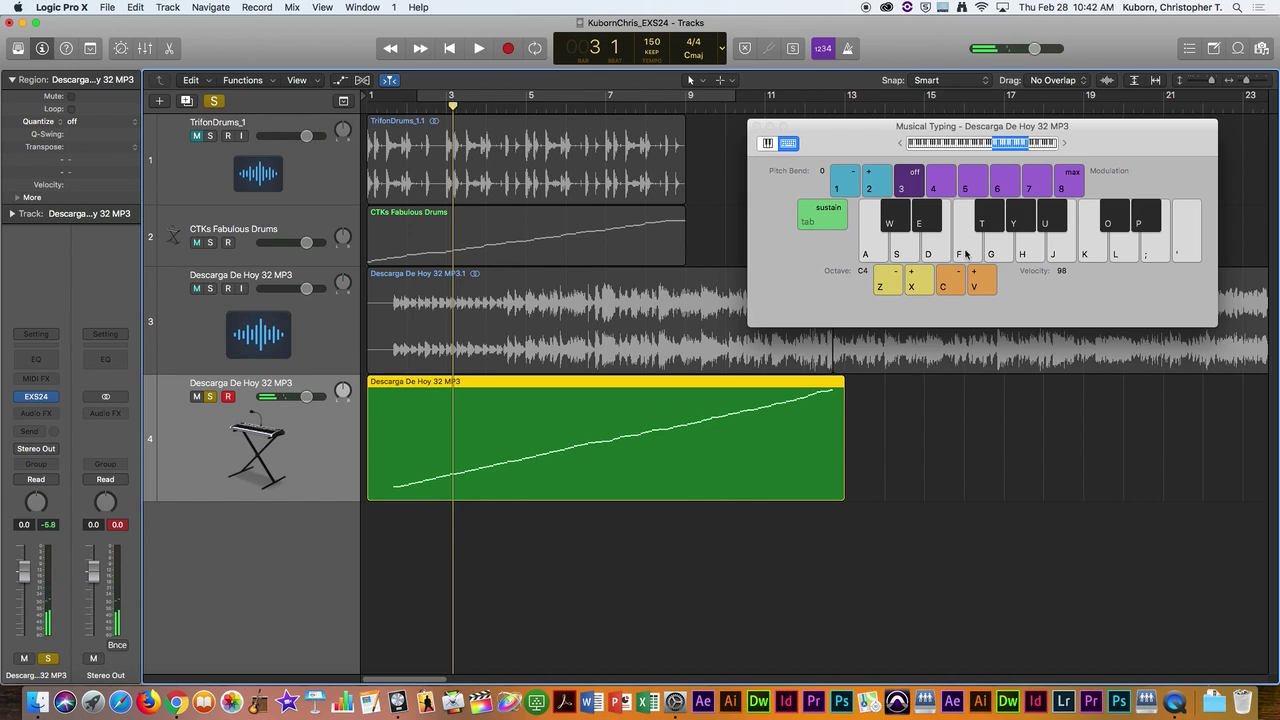
{"action": "left_click", "coordinate": [757, 127]}
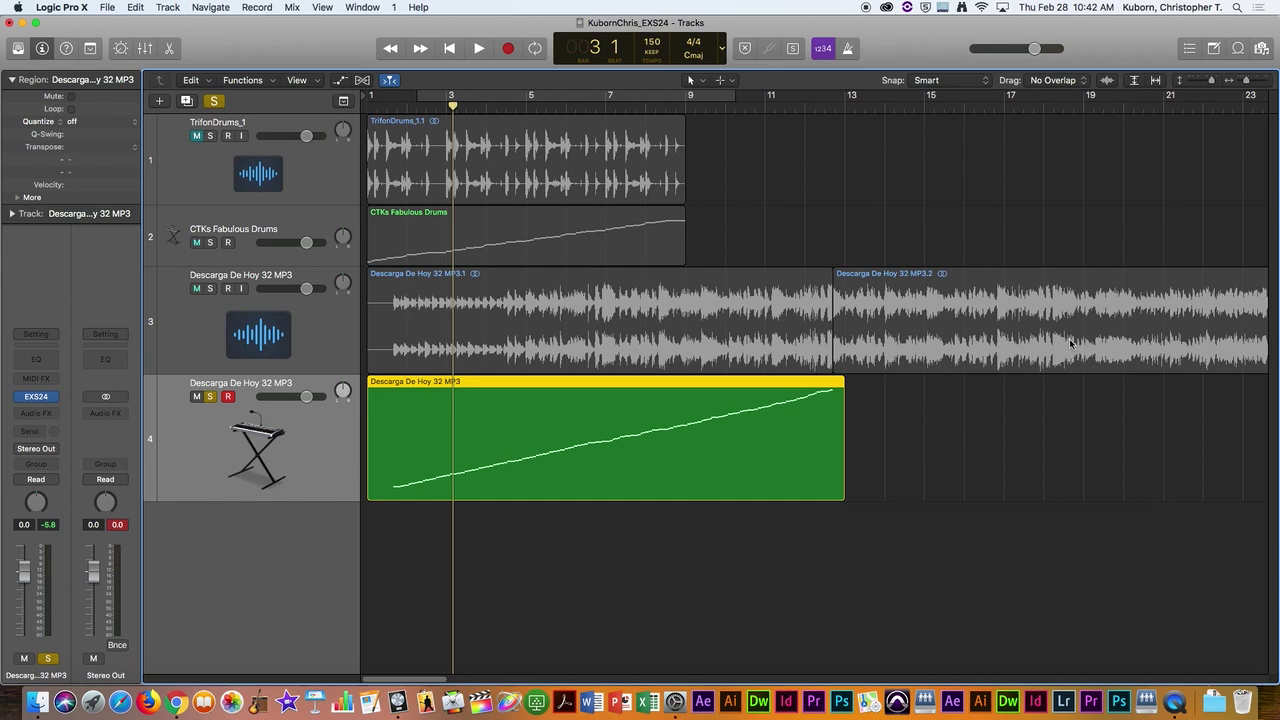
{"action": "scroll", "coordinate": [1070, 342], "scroll_direction": "right", "scroll_amount": 10}
{"action": "scroll", "coordinate": [1064, 342], "scroll_direction": "right", "scroll_amount": 20}
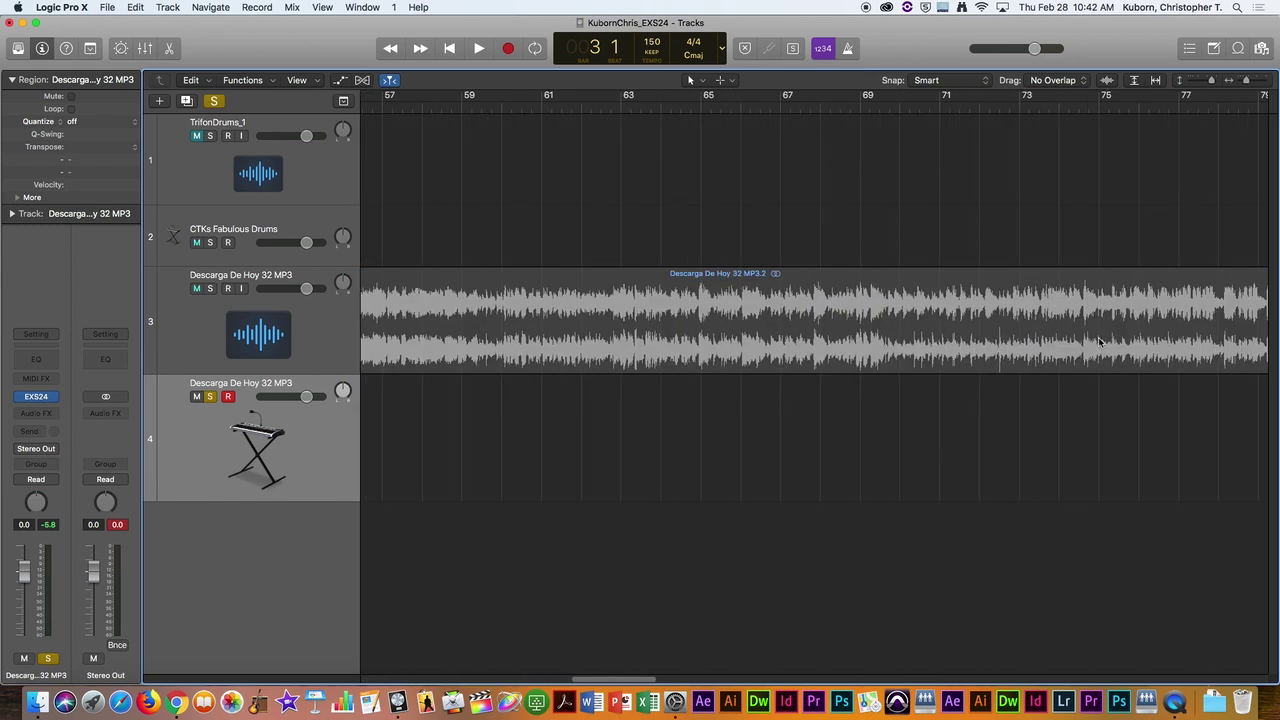
{"action": "scroll", "coordinate": [1080, 343], "scroll_direction": "left", "scroll_amount": 20}
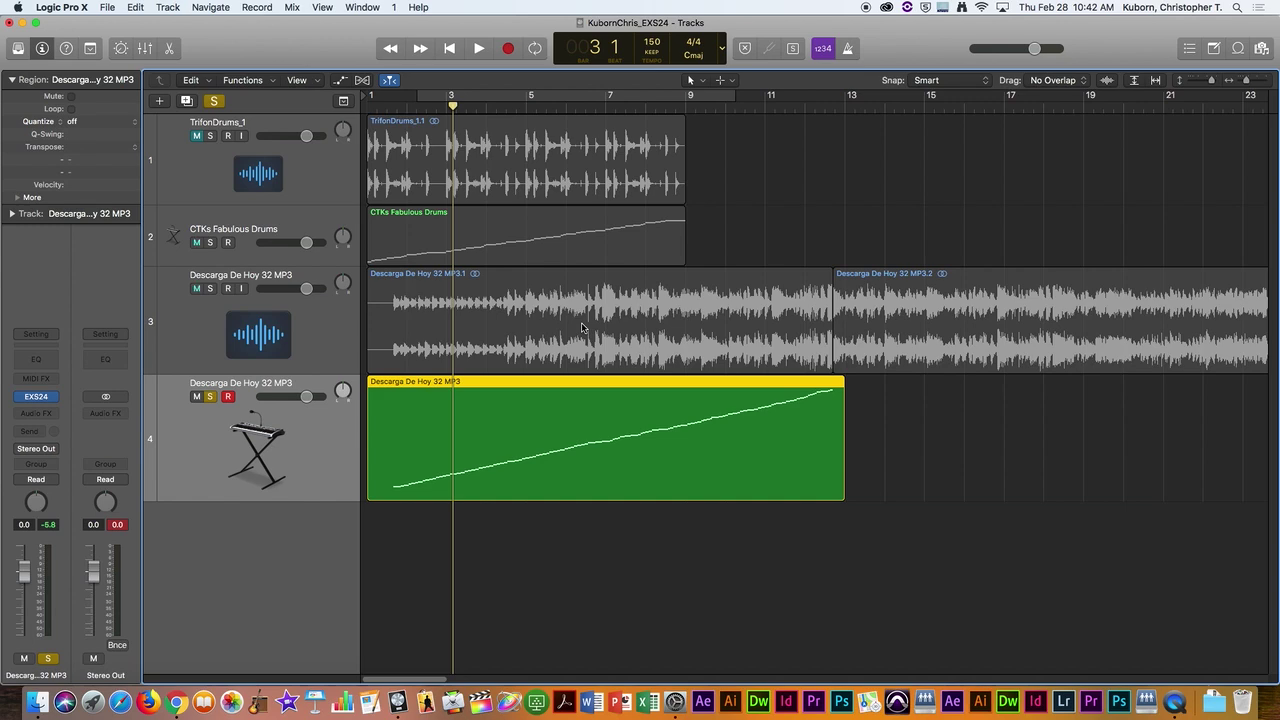
{"action": "key", "text": "f"}
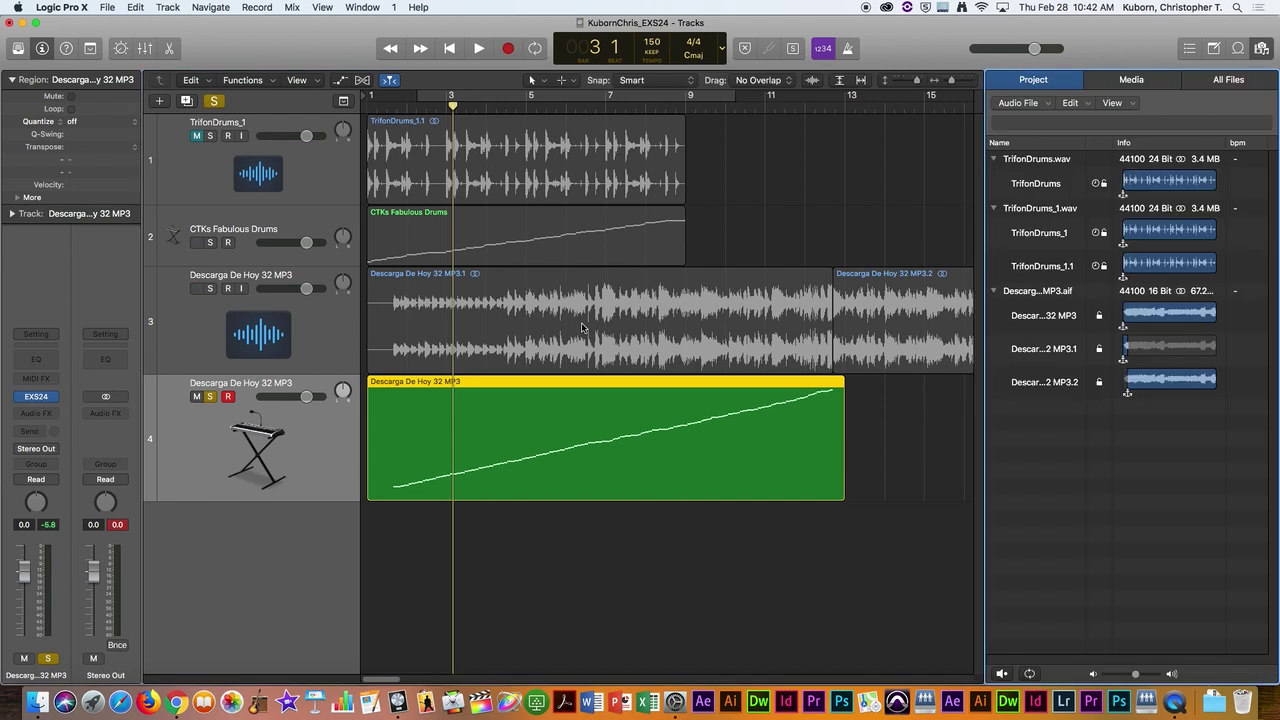
{"action": "left_click", "coordinate": [1262, 49]}
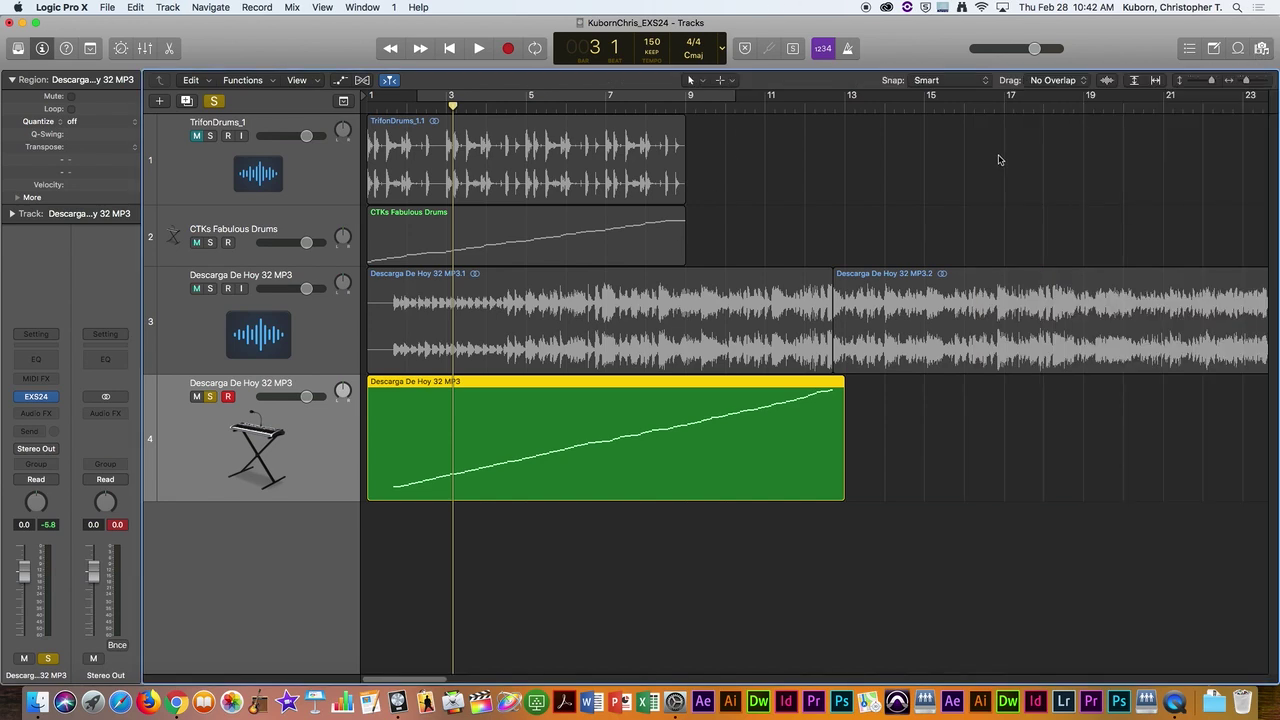
{"action": "key", "text": "super+k"}
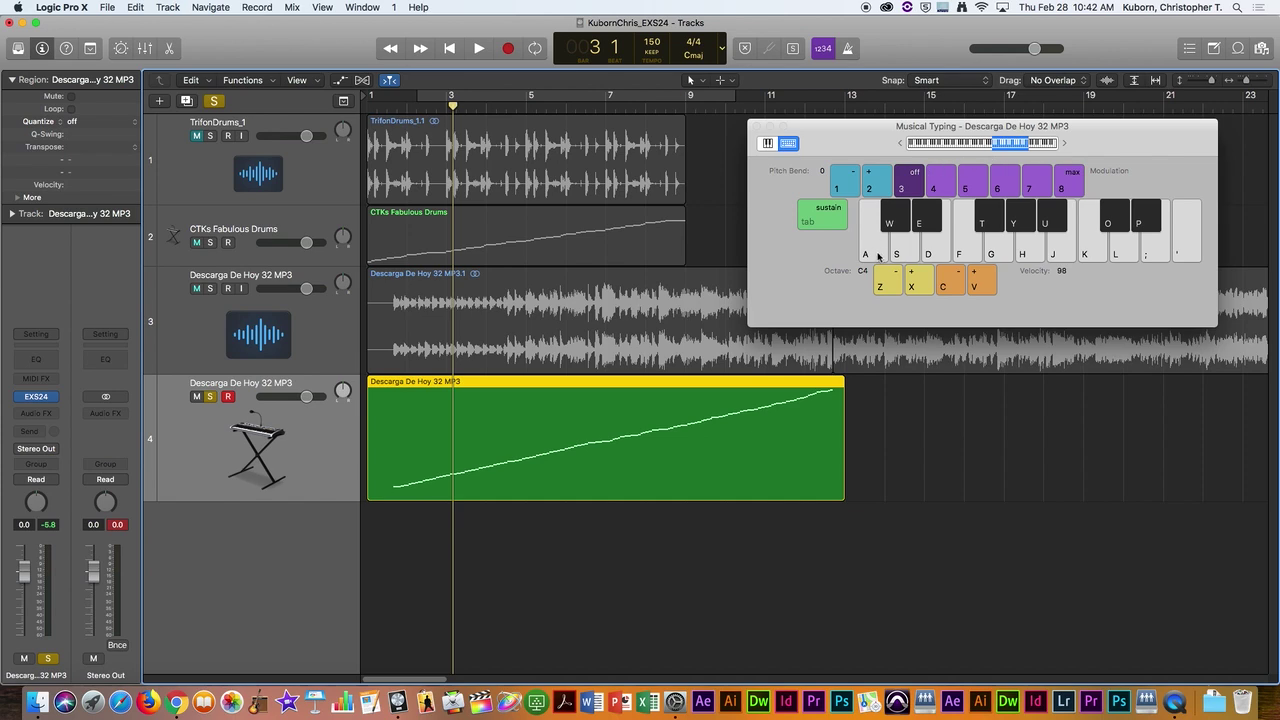
{"action": "left_click", "coordinate": [897, 250]}
{"action": "left_click", "coordinate": [960, 250]}
{"action": "left_click", "coordinate": [992, 250]}
{"action": "left_click", "coordinate": [1052, 251]}
{"action": "left_click", "coordinate": [1122, 252]}
{"action": "key", "text": "a"}
{"action": "key", "text": "a"}
{"action": "key", "text": "a"}
{"action": "key", "text": "a"}
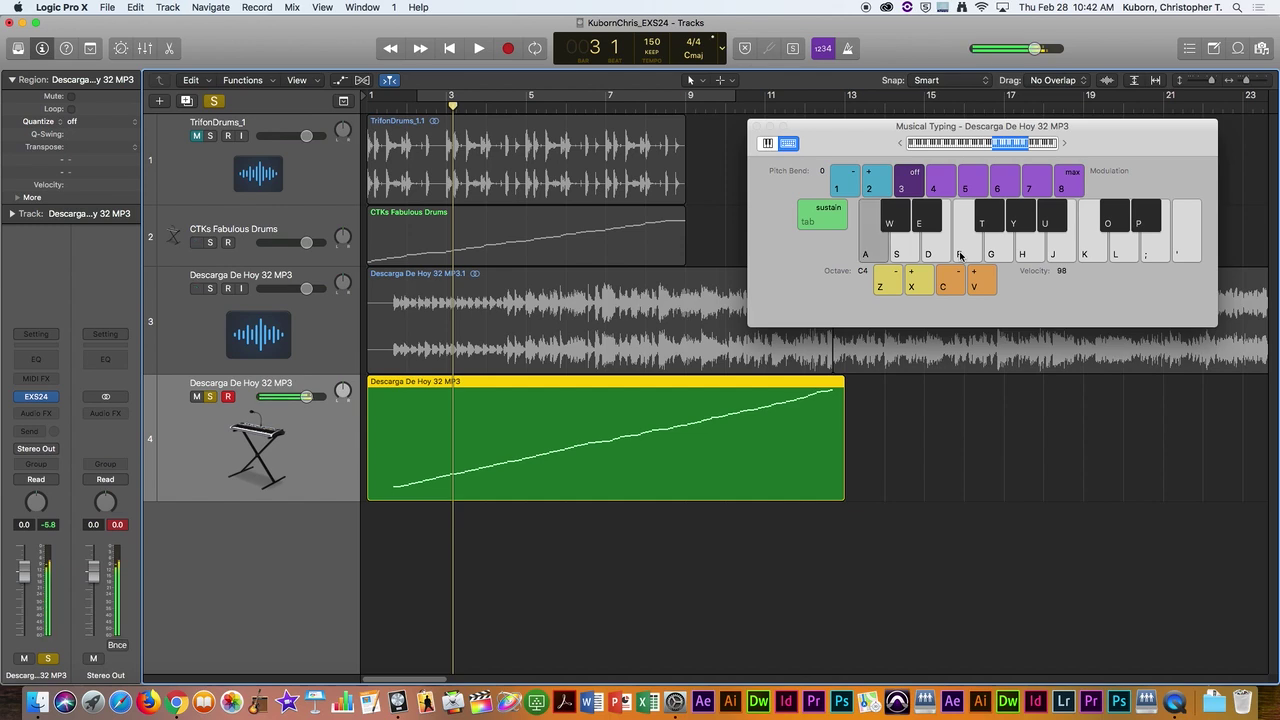
{"action": "key", "text": "a"}
{"action": "key", "text": "a"}
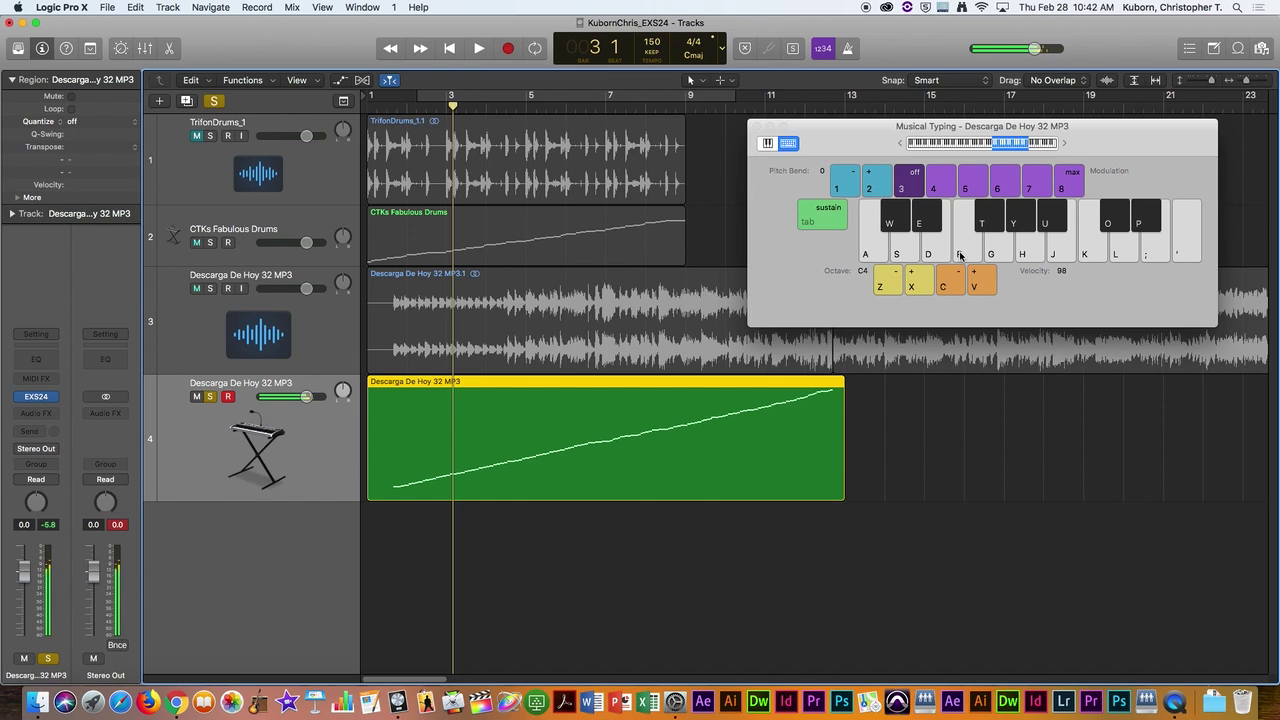
{"action": "left_click", "coordinate": [960, 255]}
{"action": "left_click", "coordinate": [960, 255]}
{"action": "left_click", "coordinate": [960, 255]}
{"action": "left_click", "coordinate": [960, 255]}
{"action": "key", "text": "a"}
{"action": "key", "text": "a"}
{"action": "key", "text": "a"}
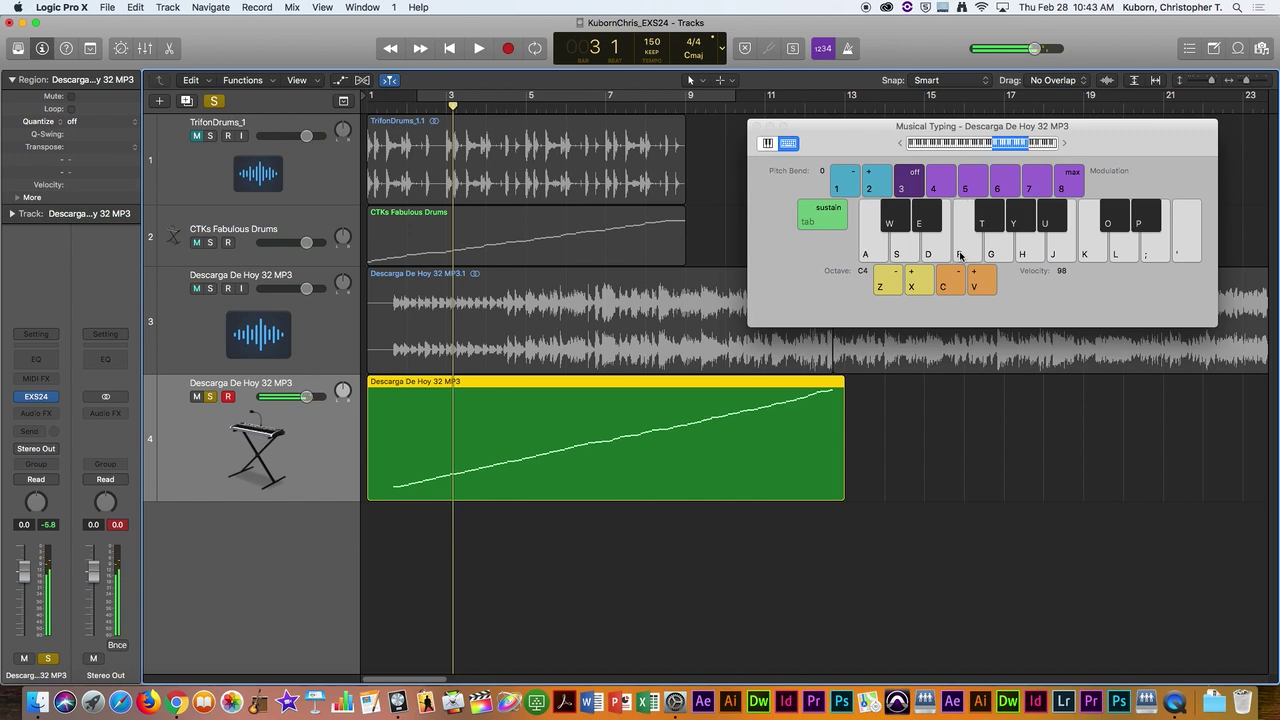
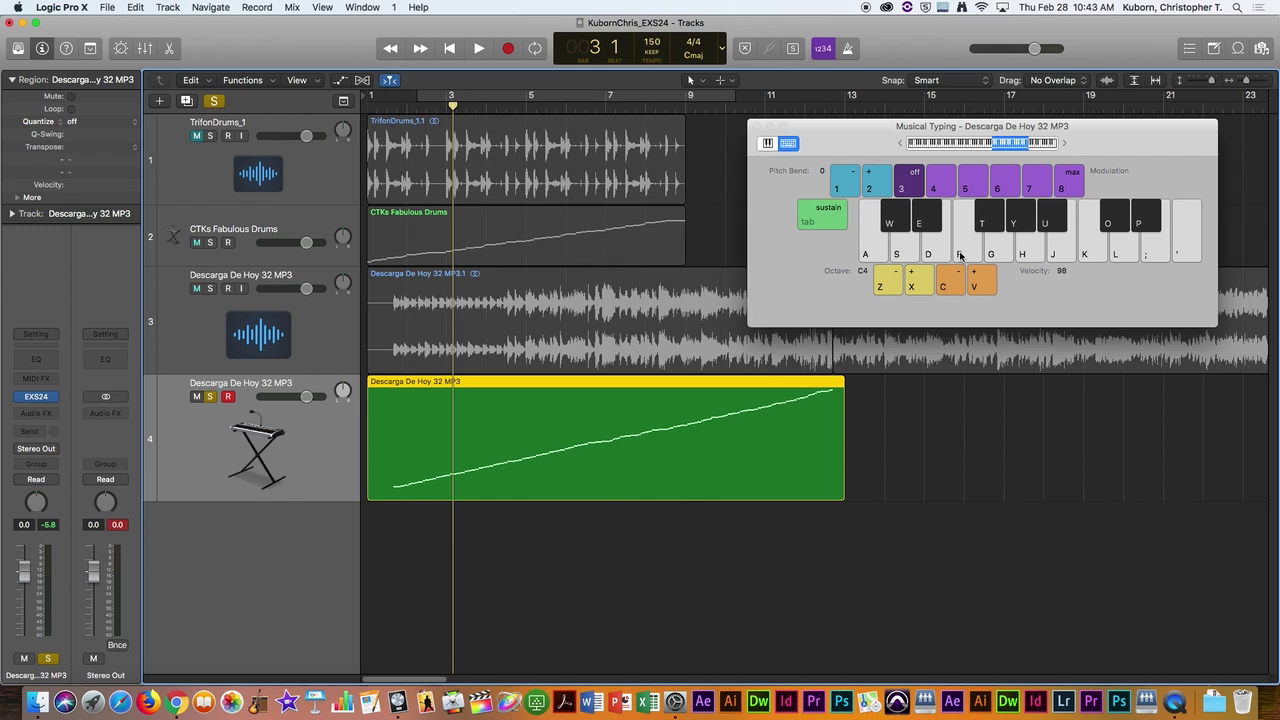
Step: Close the Musical Typing keyboard and delete the first Descarga De Hoy 32 MP3 track
{"action": "left_click", "coordinate": [757, 127]}
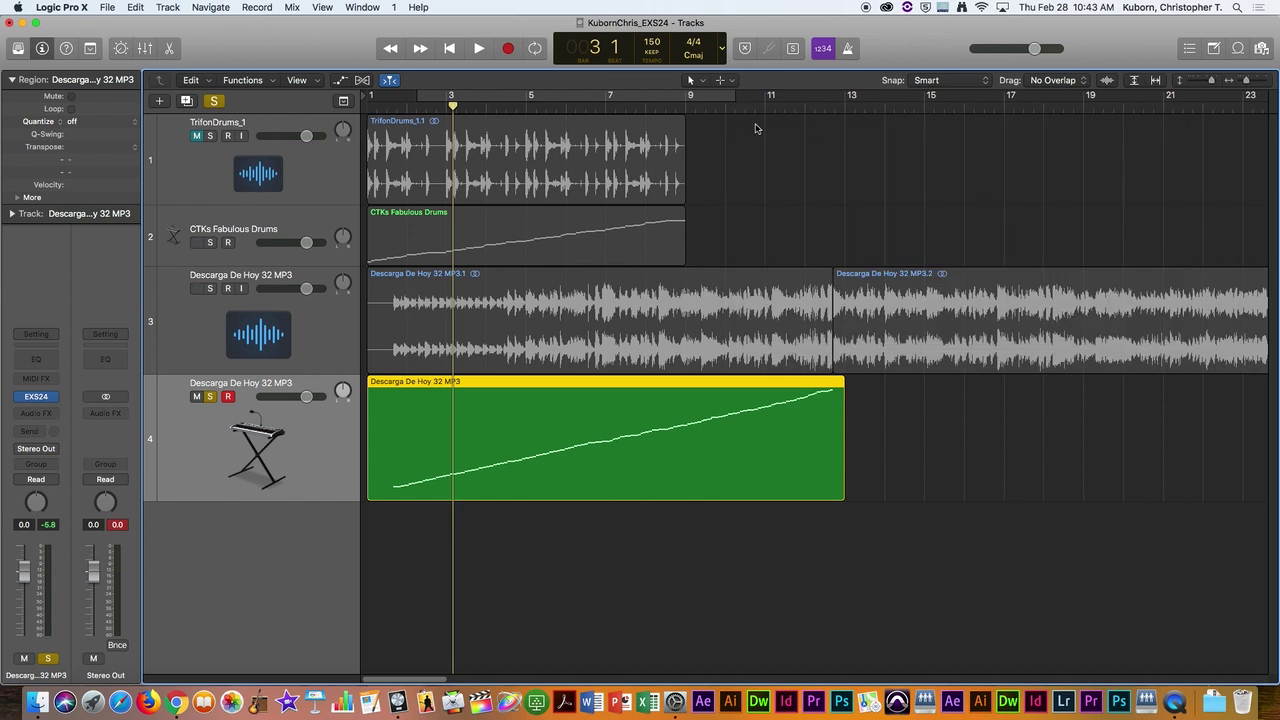
{"action": "left_click", "coordinate": [315, 321]}
{"action": "right_click", "coordinate": [321, 323]}
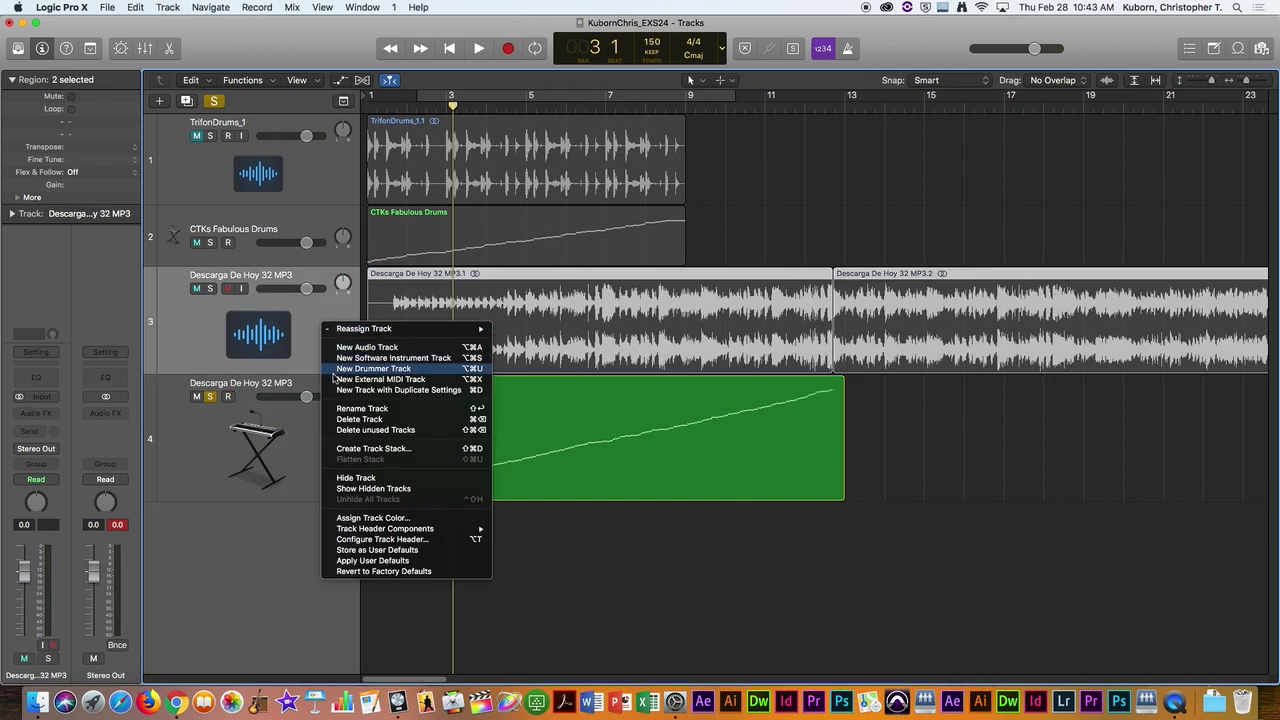
{"action": "left_click", "coordinate": [347, 421]}
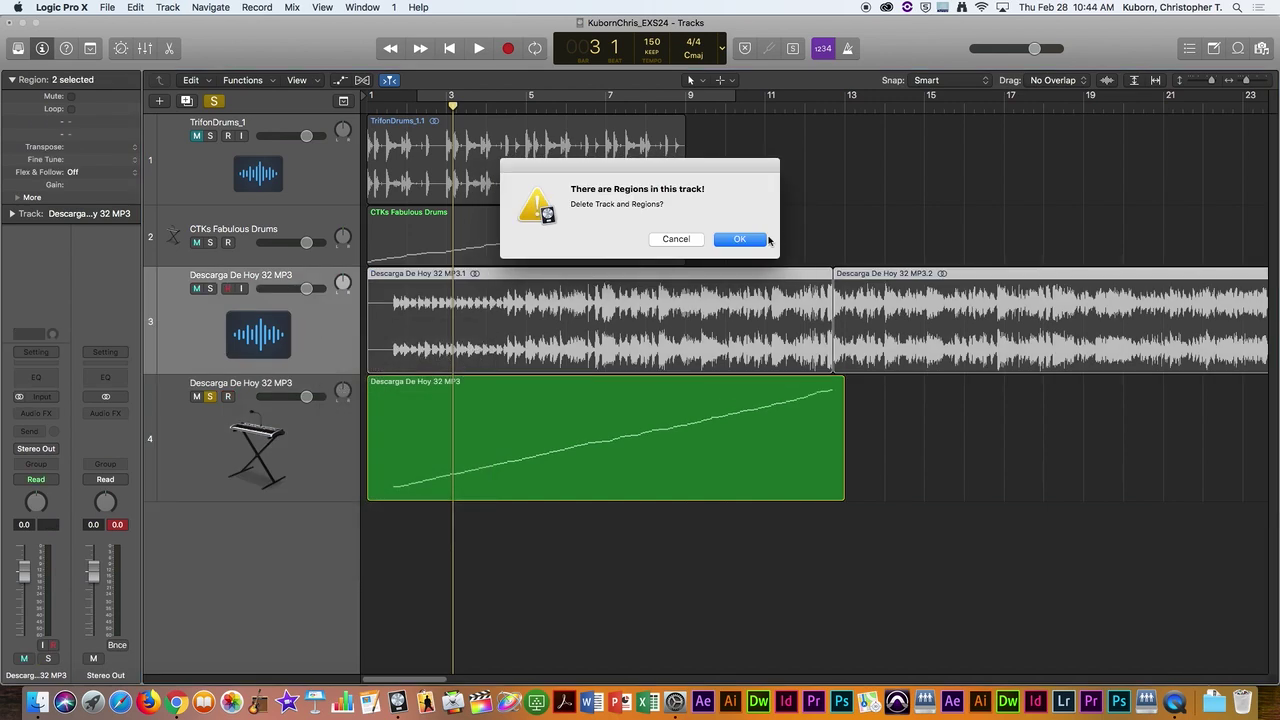
{"action": "left_click", "coordinate": [755, 242]}
Step: Delete the remaining Descarga De Hoy 32 MP3 track, confirming the warning
{"action": "right_click", "coordinate": [331, 313]}
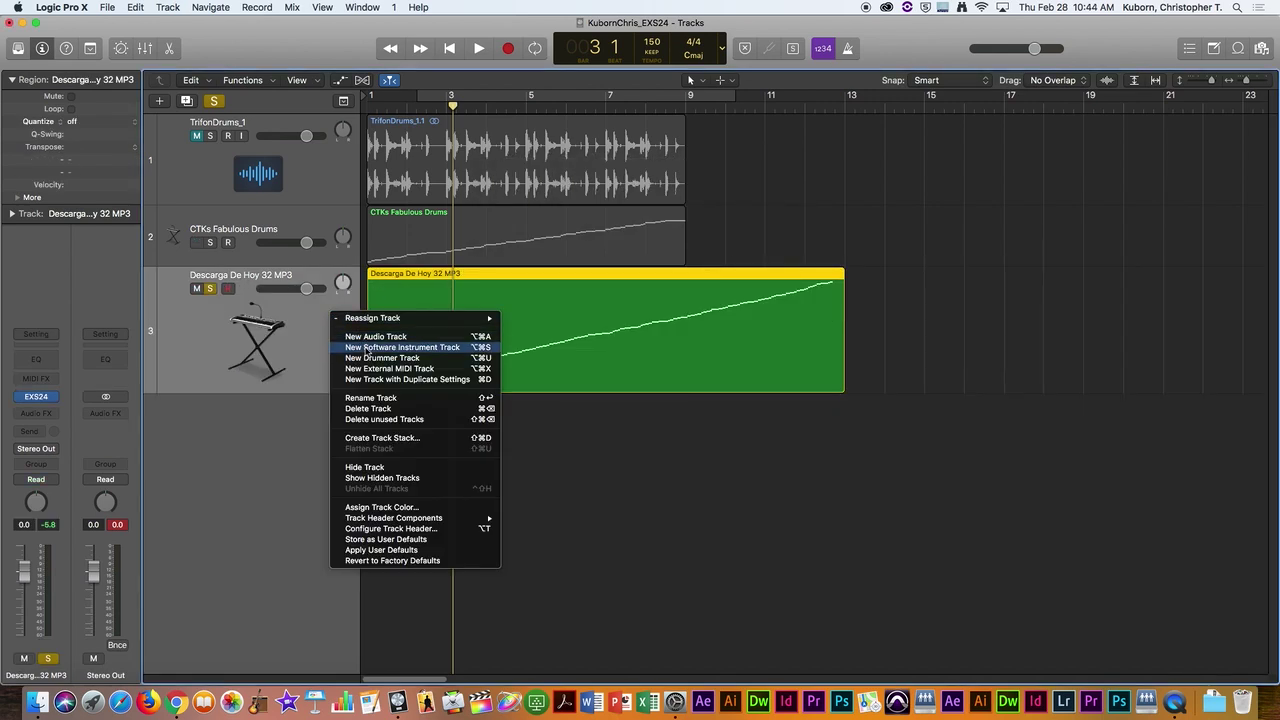
{"action": "left_click", "coordinate": [373, 409]}
{"action": "left_click", "coordinate": [745, 240]}
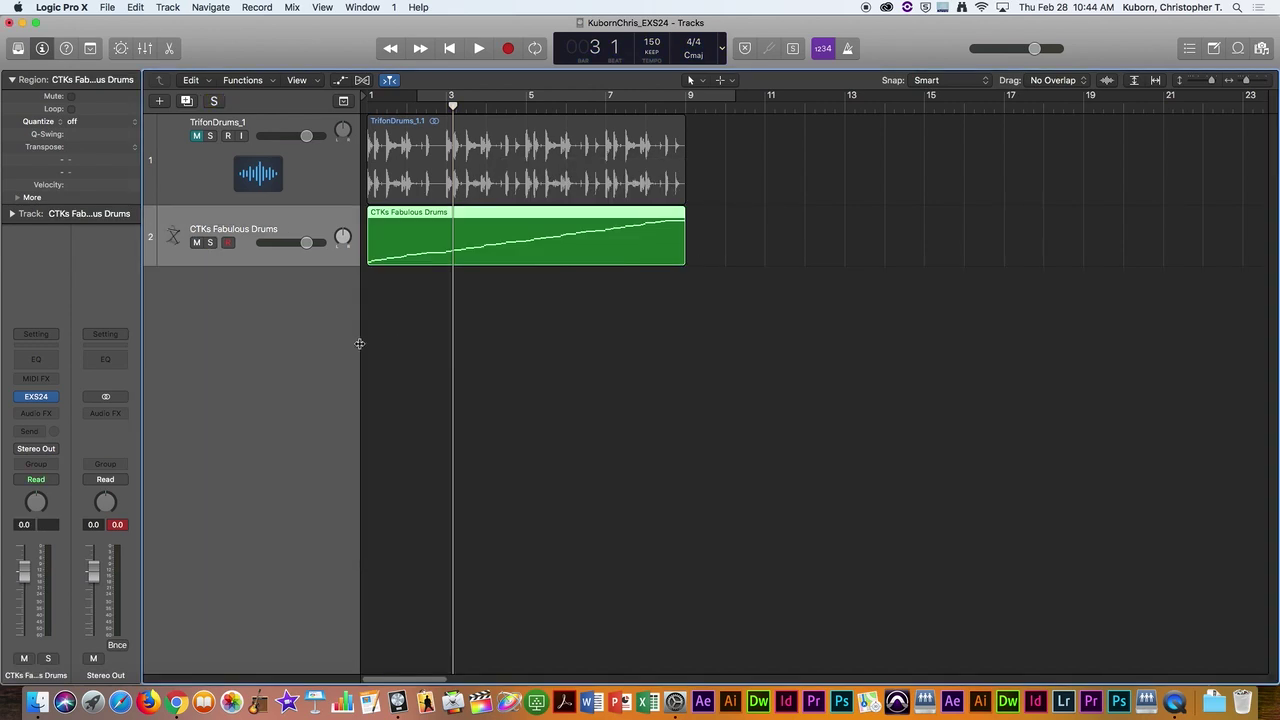
Step: Drag TrifonGrowl_1.wav from the Finder Desktop into Logic as a new track
{"action": "key", "text": "super+Tab"}
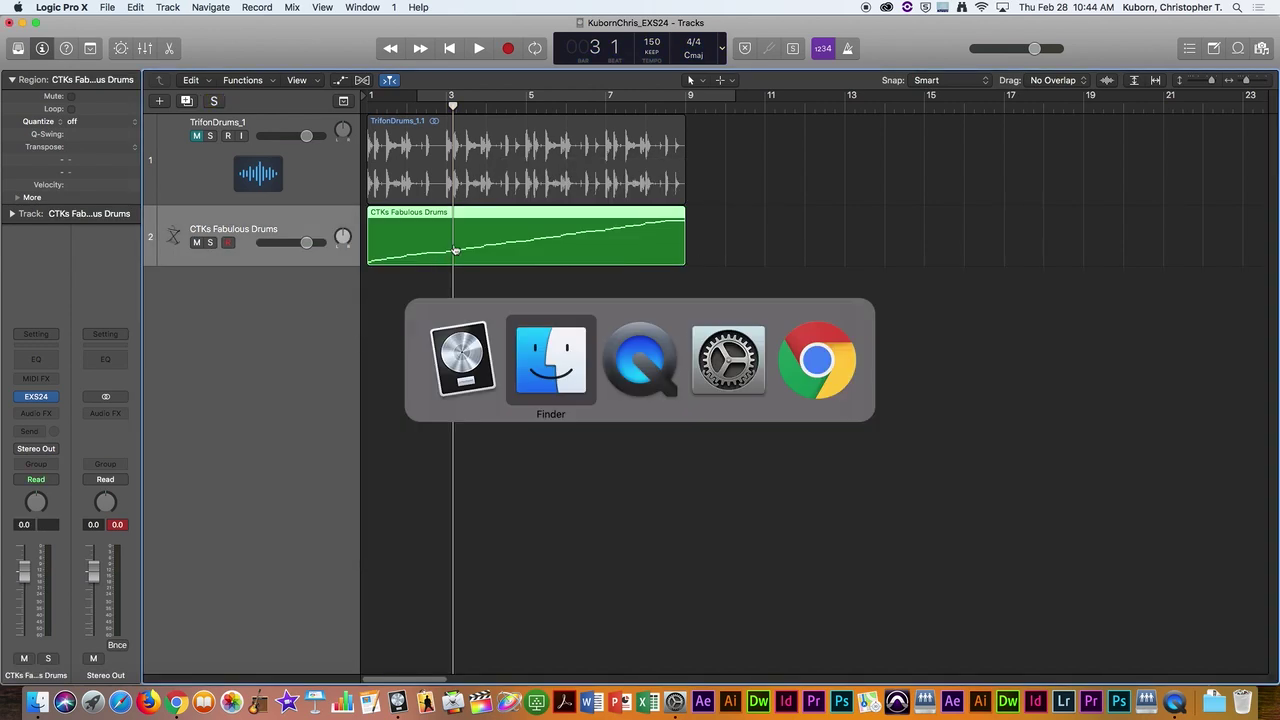
{"action": "left_click", "coordinate": [576, 365]}
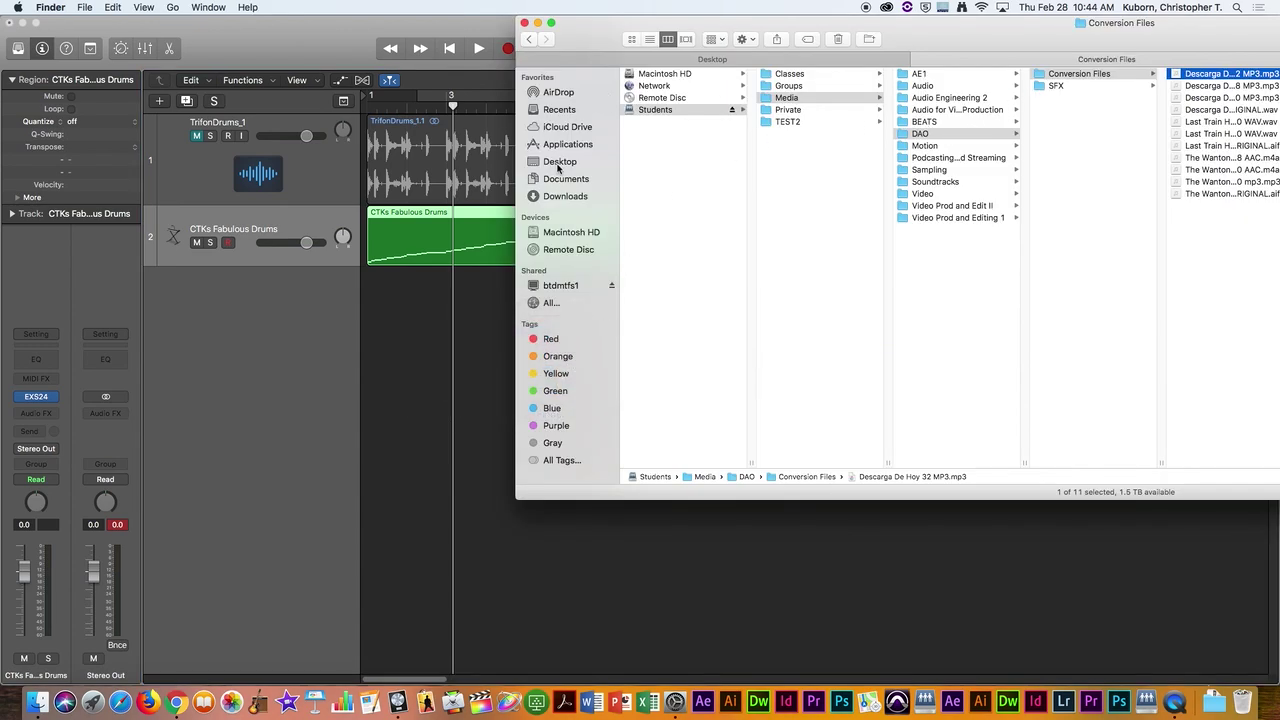
{"action": "left_click", "coordinate": [560, 163]}
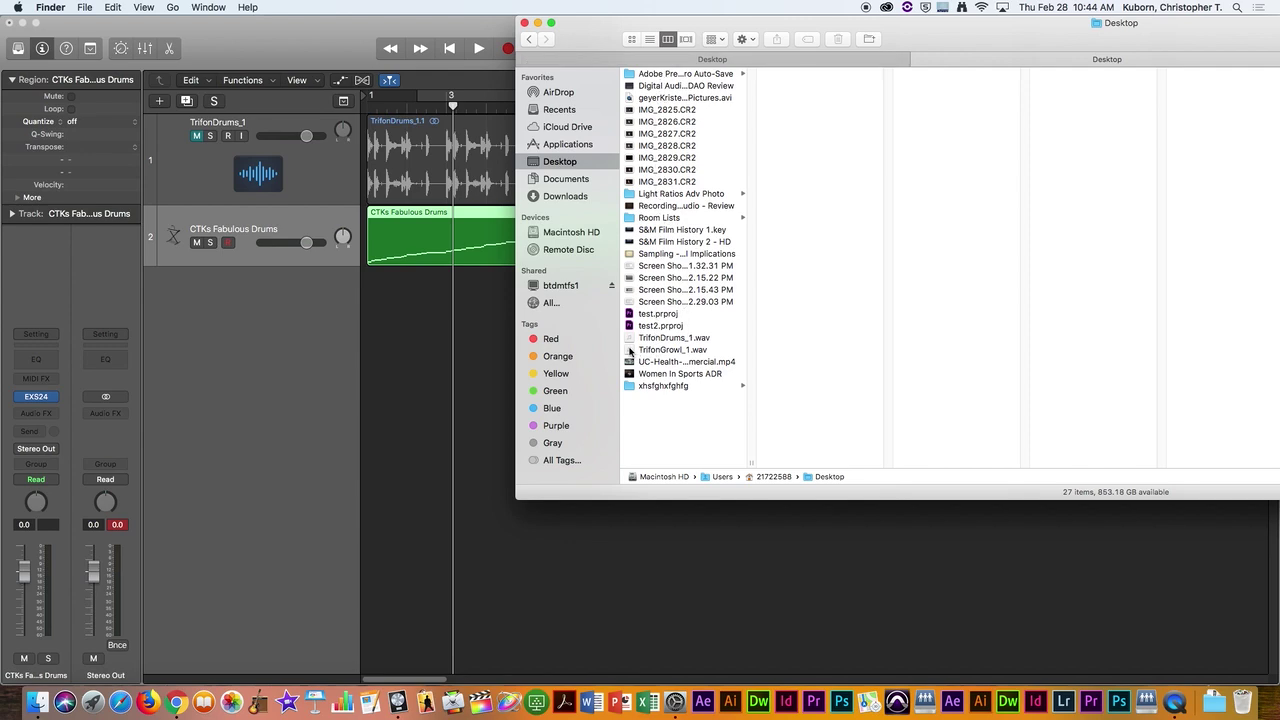
{"action": "left_click_drag", "start_coordinate": [630, 350], "coordinate": [414, 336]}
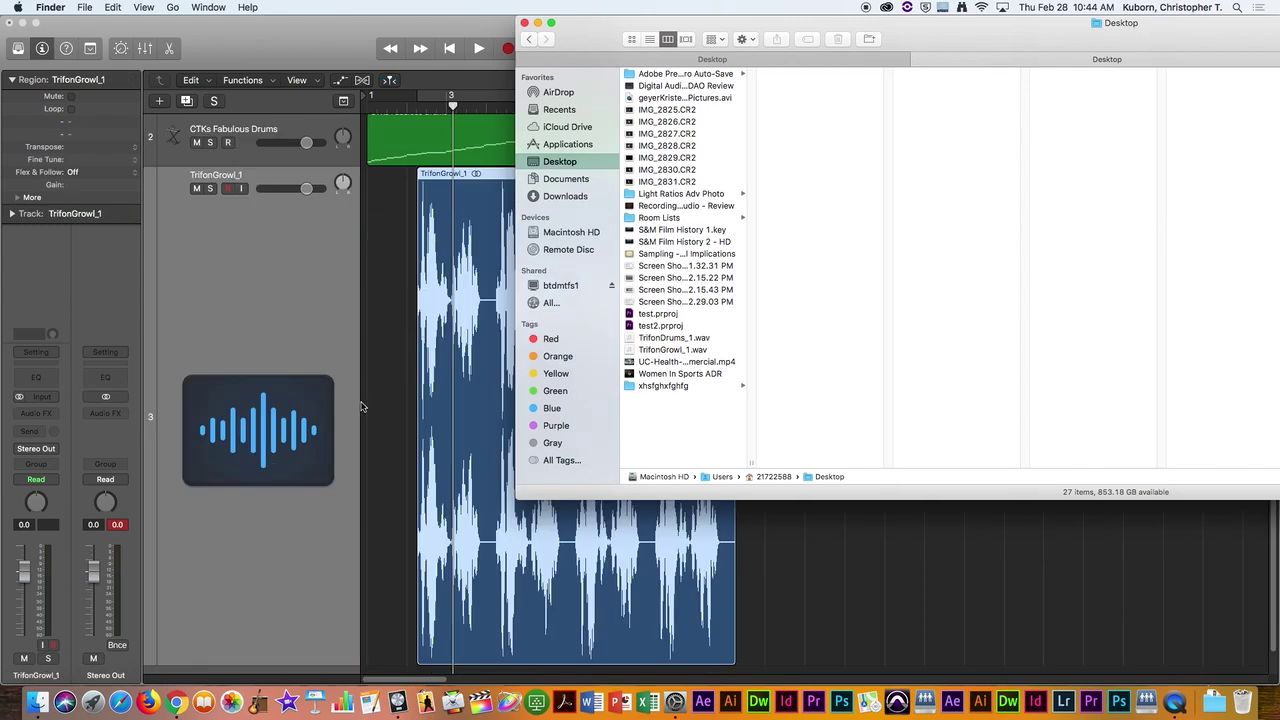
Step: Shrink the TrifonGrowl_1 track, move its region to bar 1, and mute CTKs Fabulous Drums
{"action": "left_click", "coordinate": [327, 649]}
{"action": "left_click_drag", "start_coordinate": [328, 662], "coordinate": [334, 381]}
{"action": "left_click_drag", "start_coordinate": [531, 273], "coordinate": [475, 282]}
{"action": "left_click", "coordinate": [197, 243]}
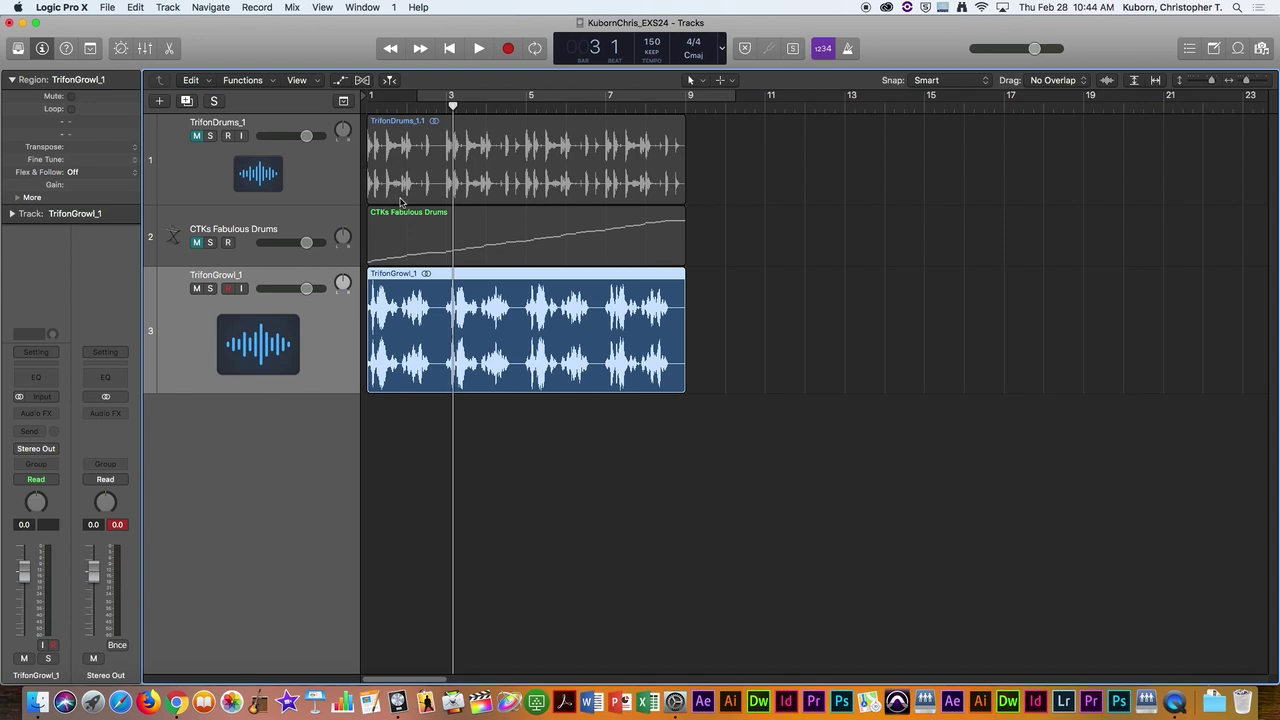
{"action": "left_click", "coordinate": [692, 80]}
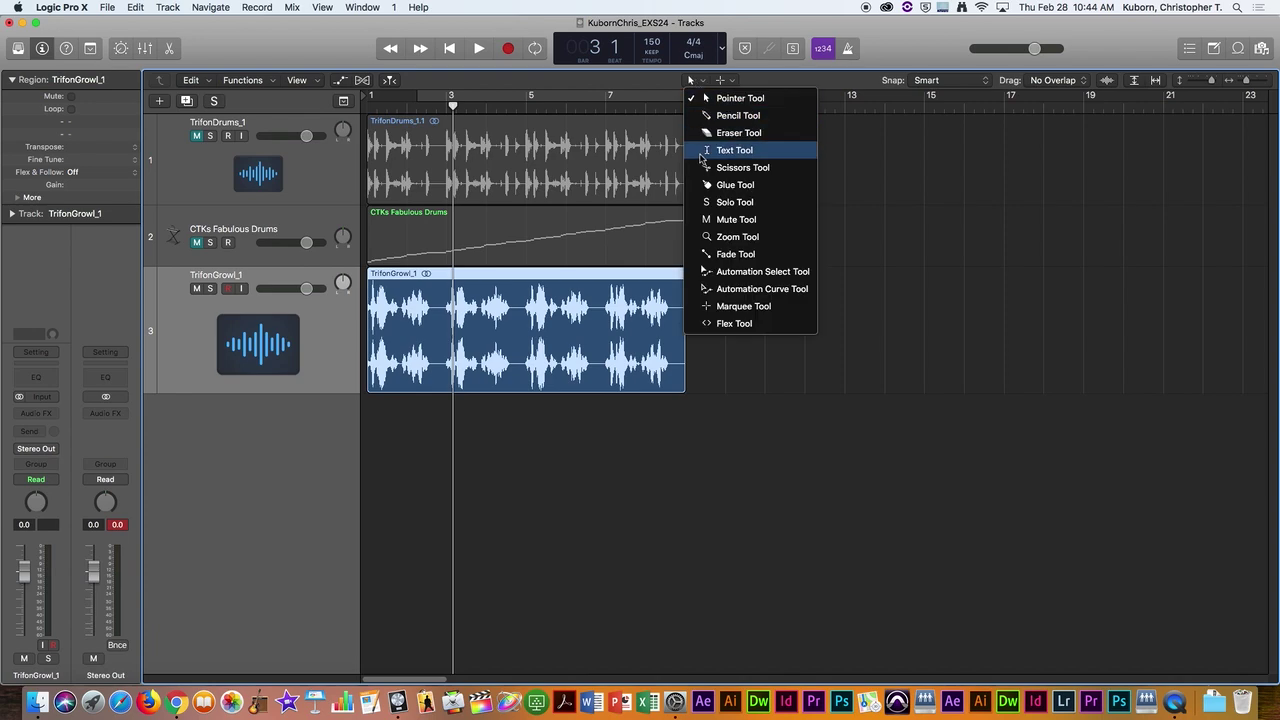
{"action": "left_click", "coordinate": [707, 172]}
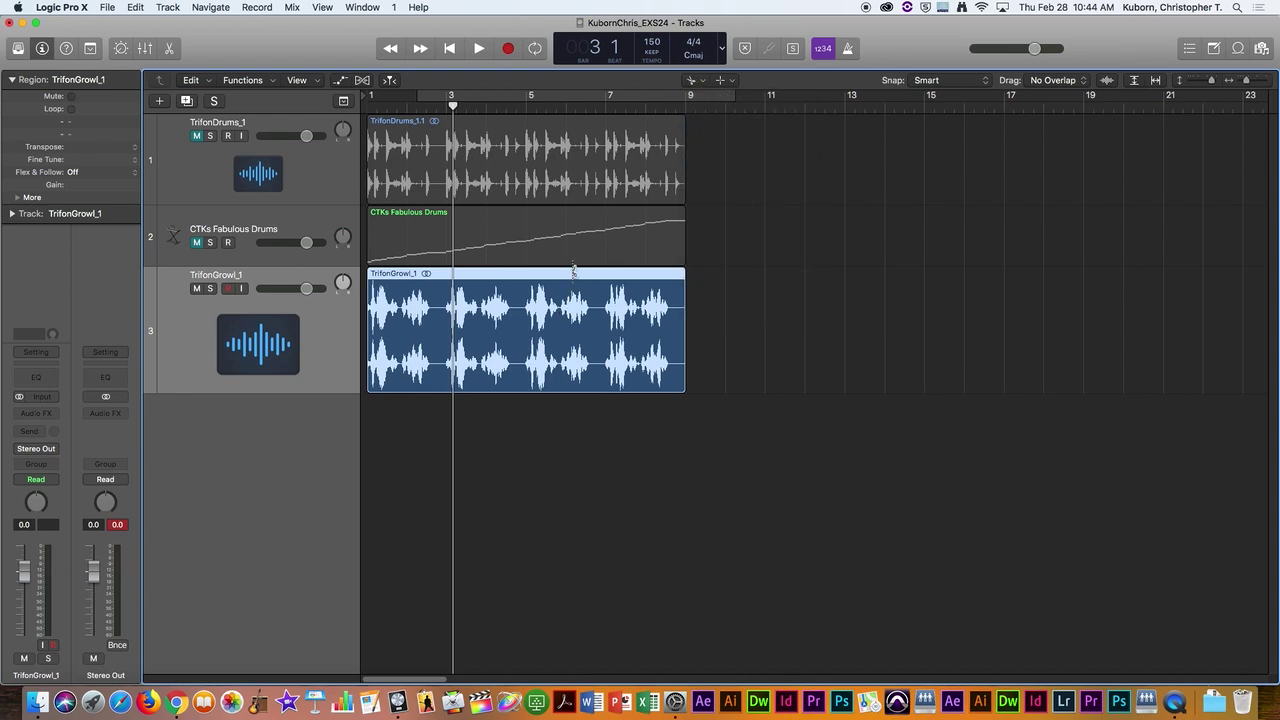
{"action": "left_click", "coordinate": [690, 81]}
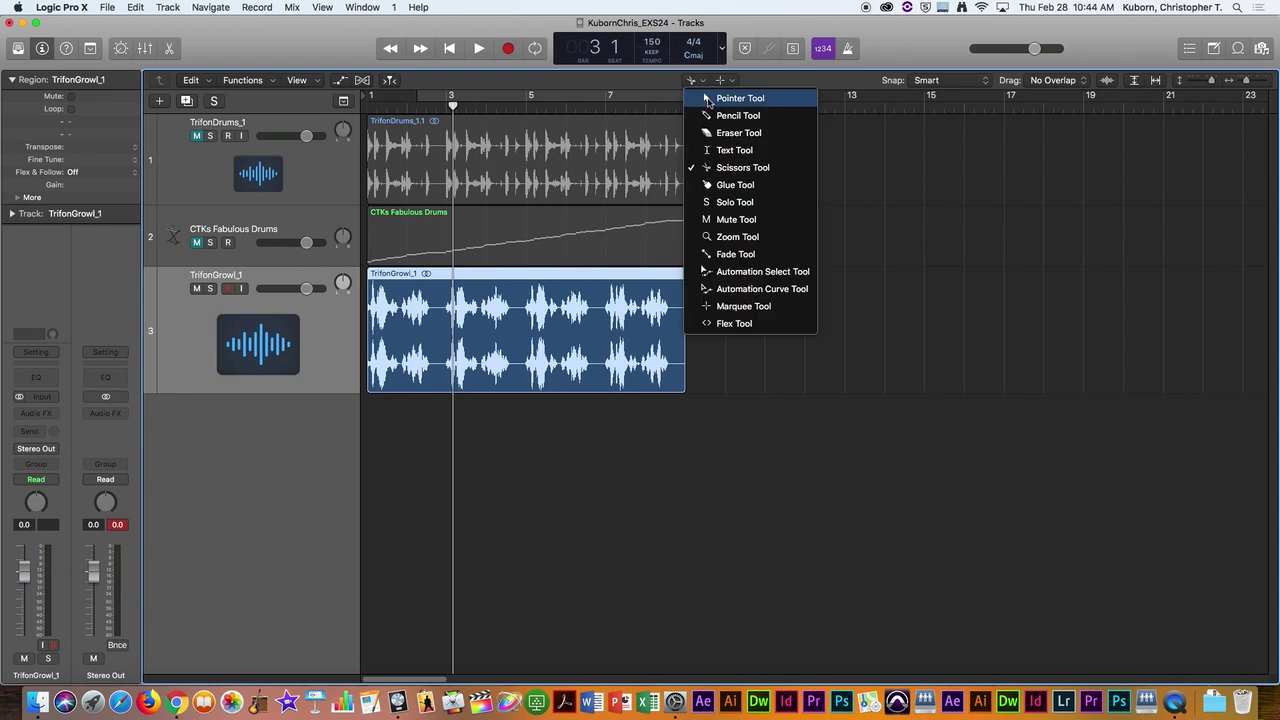
{"action": "left_click", "coordinate": [715, 97]}
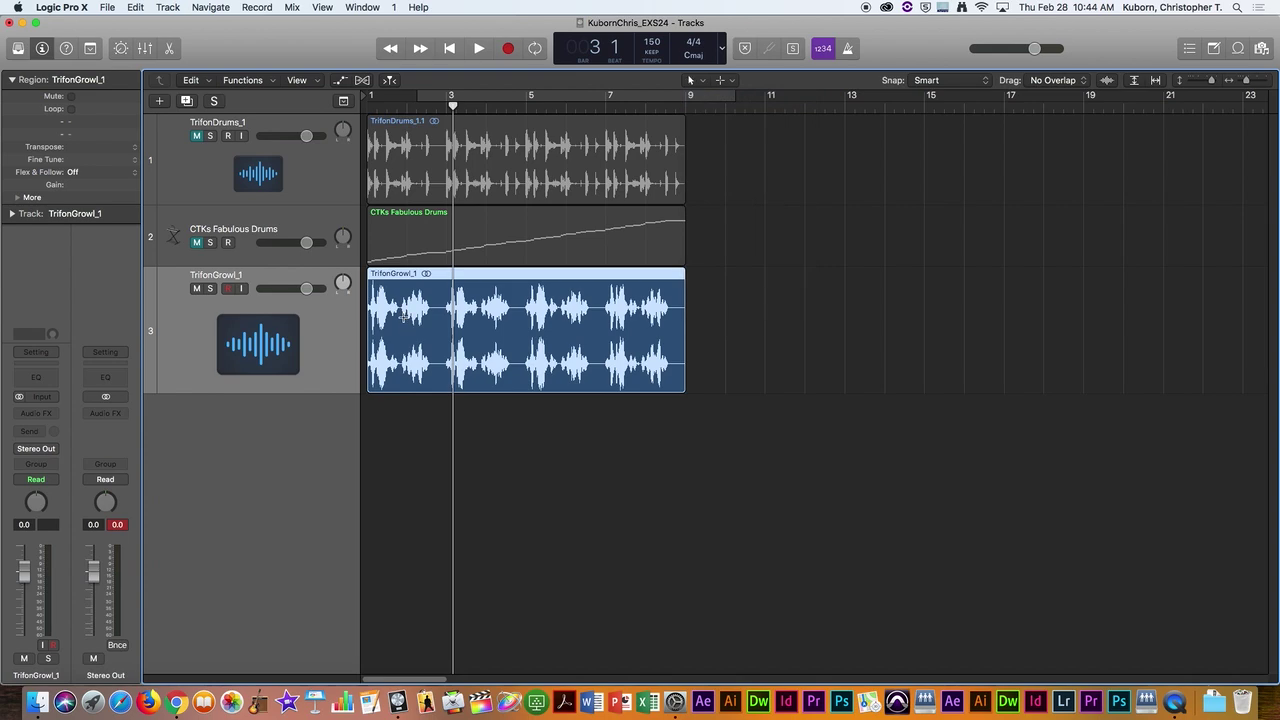
{"action": "key", "text": "super+Right"}
{"action": "key", "text": "super+Right"}
{"action": "key", "text": "super+Right"}
{"action": "key", "text": "super+Right"}
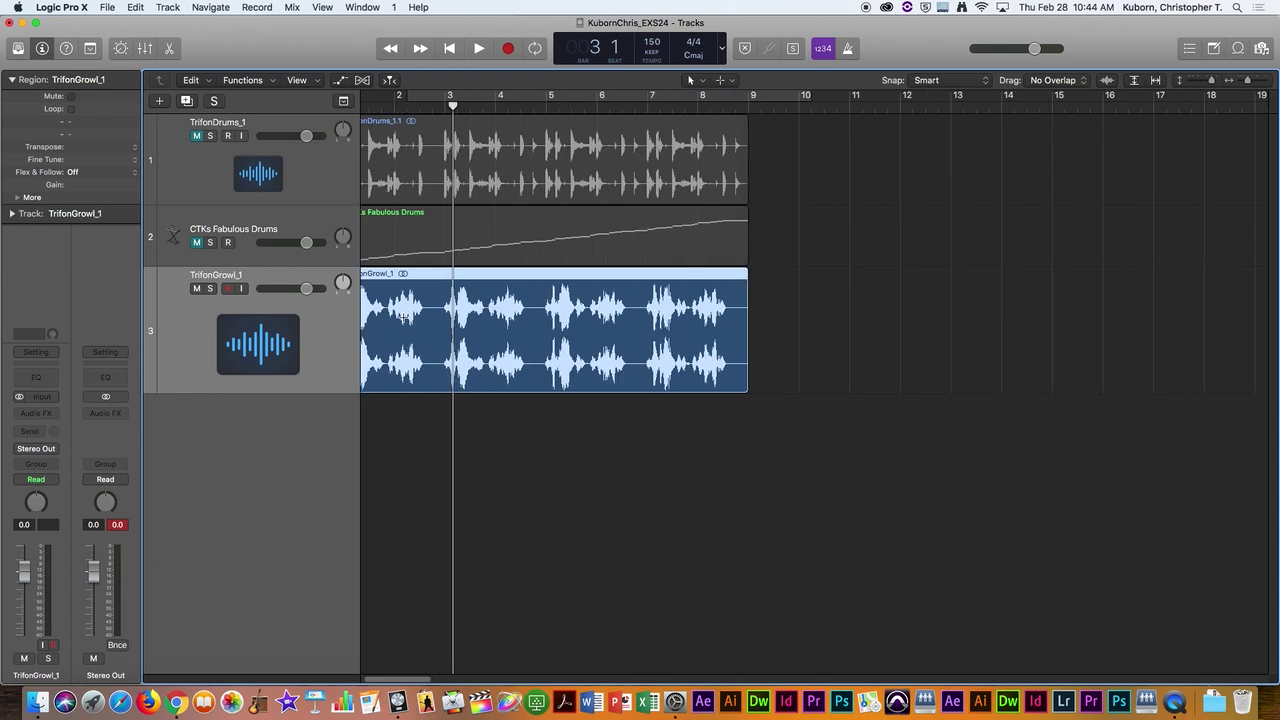
{"action": "scroll", "coordinate": [428, 300], "scroll_direction": "left", "scroll_amount": 5}
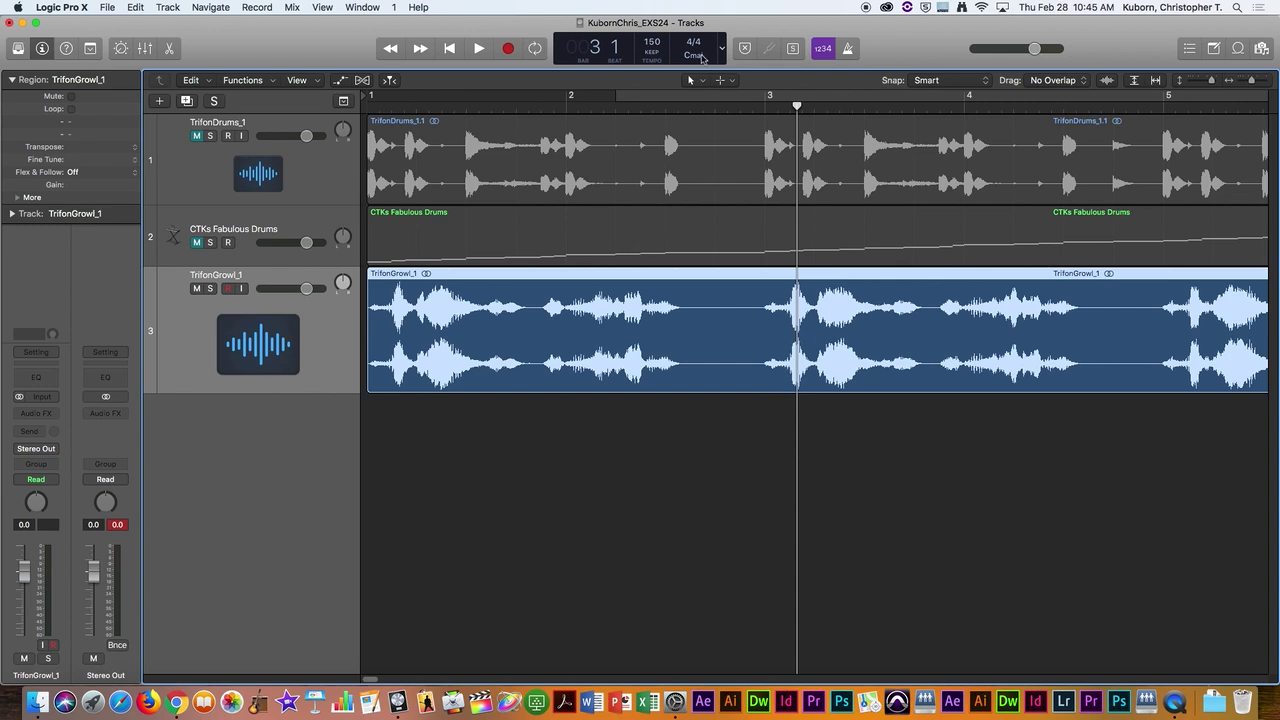
{"action": "scroll", "coordinate": [1108, 350], "scroll_direction": "right", "scroll_amount": 10}
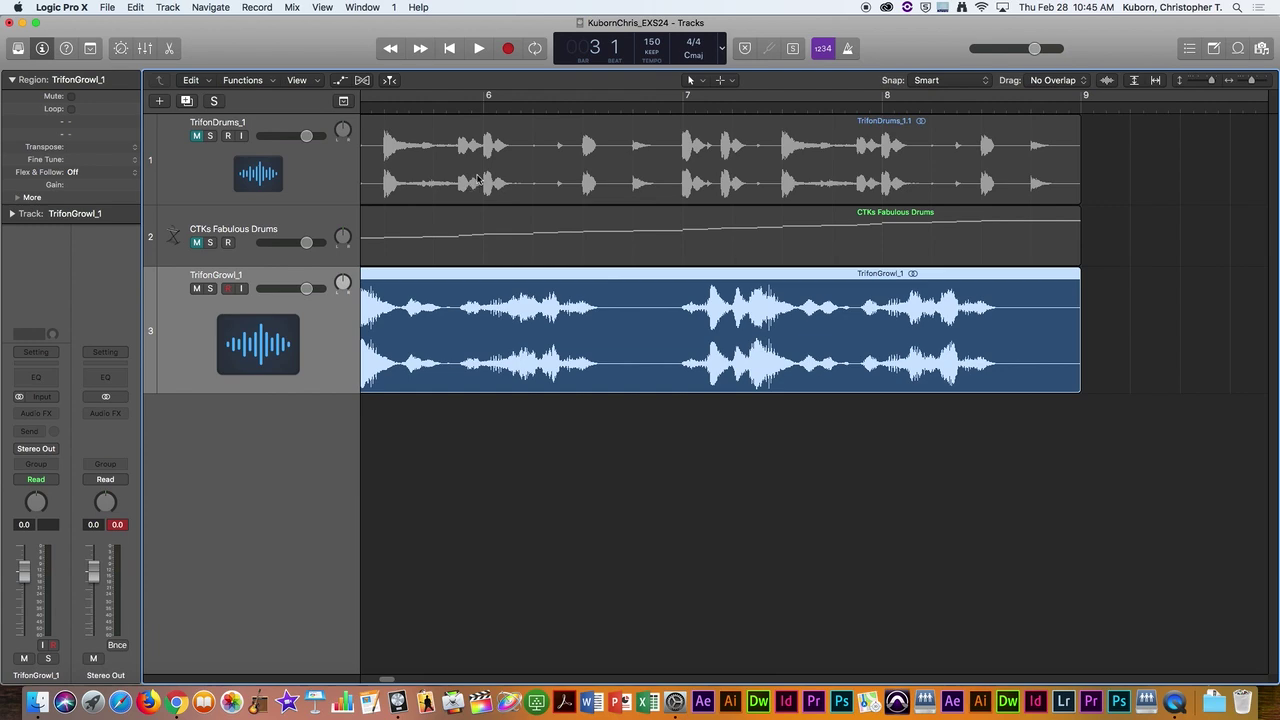
{"action": "scroll", "coordinate": [498, 181], "scroll_direction": "left", "scroll_amount": 3}
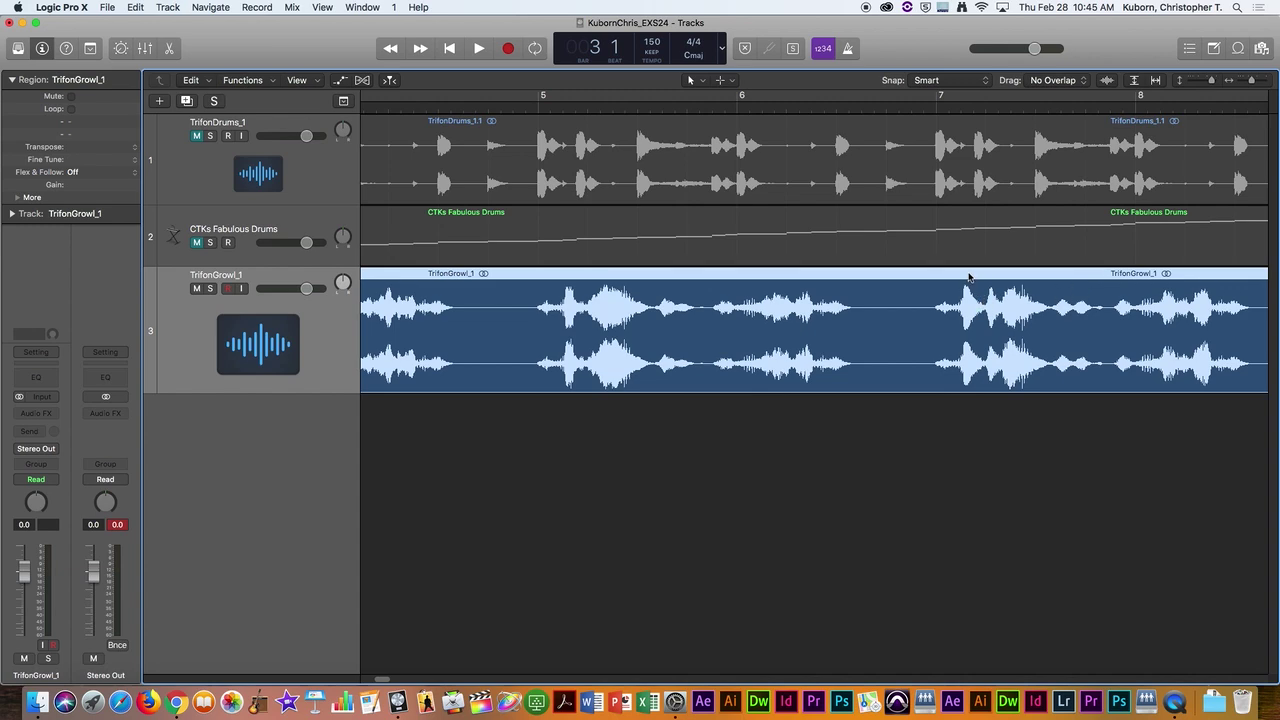
{"action": "key", "text": "z"}
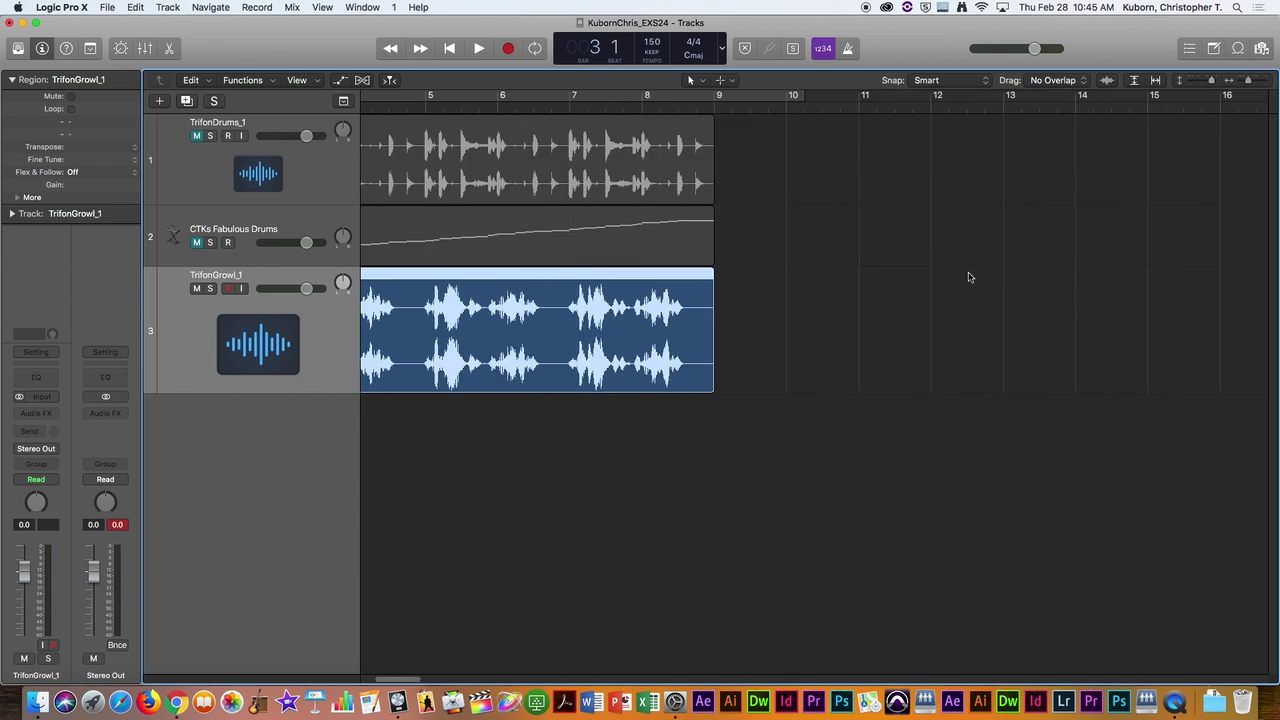
{"action": "key", "text": "Return"}
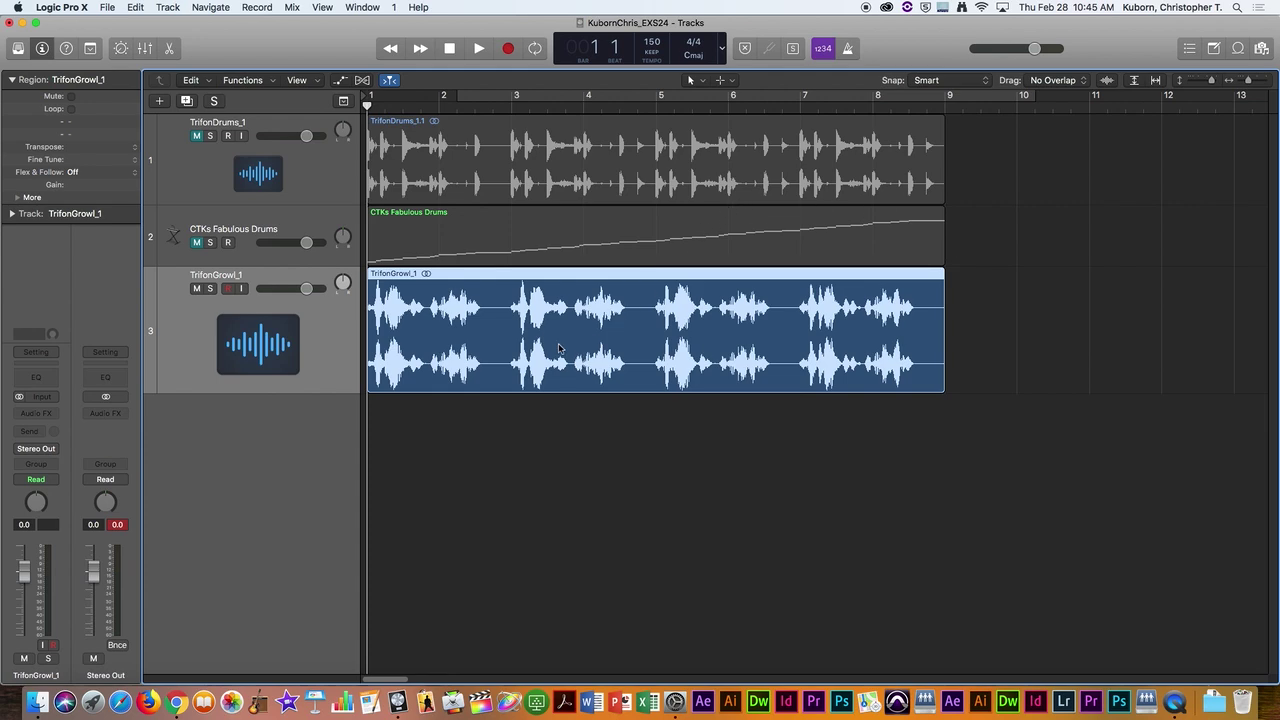
Step: Zoom in, place the playhead at bar 1 beat 2, and select the Scissors Tool
{"action": "key", "text": "super+Right"}
{"action": "key", "text": "super+Right"}
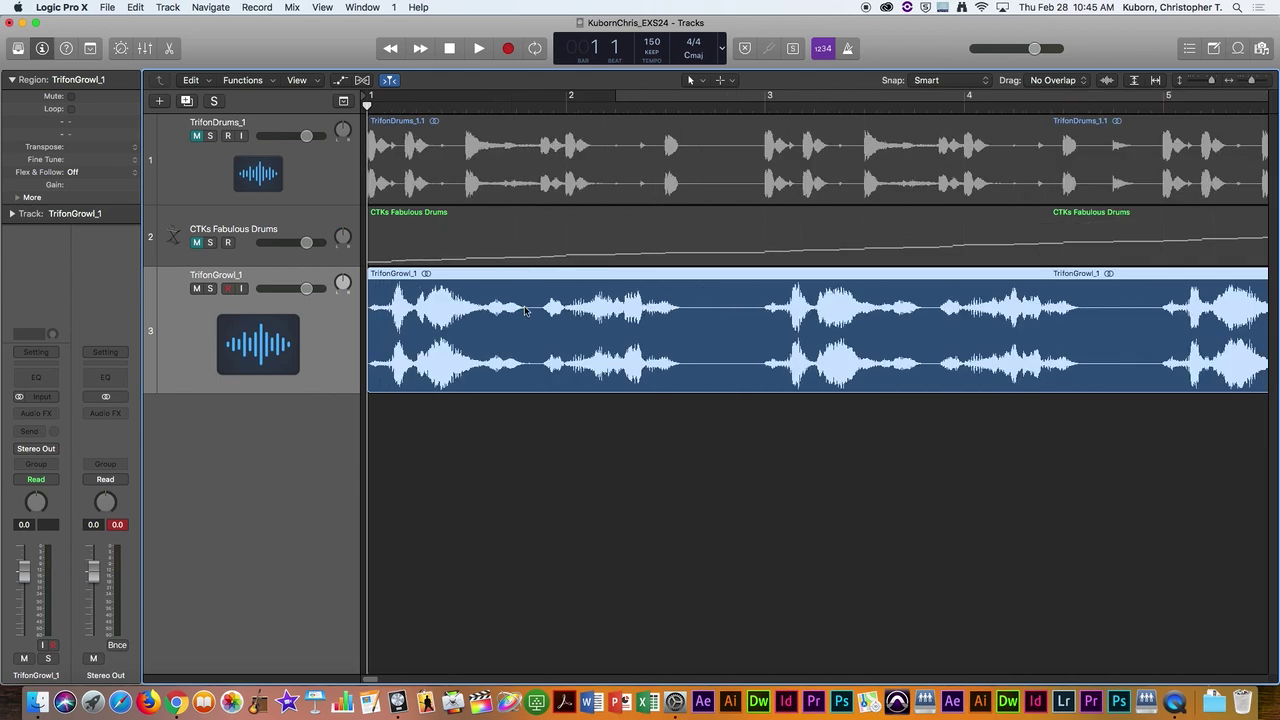
{"action": "mouse_move", "coordinate": [368, 104]}
{"action": "left_mouse_down"}
{"action": "mouse_move", "coordinate": [567, 106]}
{"action": "mouse_move", "coordinate": [367, 105]}
{"action": "left_mouse_up"}
{"action": "left_click", "coordinate": [705, 82]}
{"action": "left_click", "coordinate": [723, 168]}
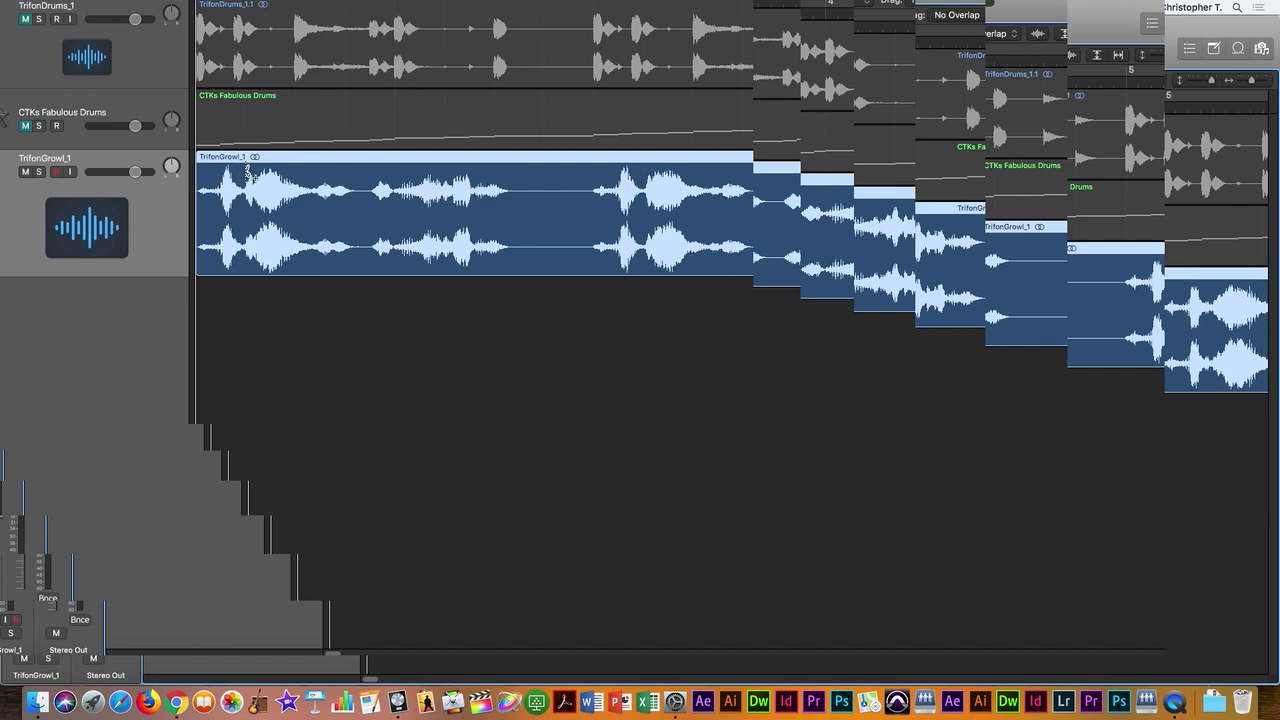
Step: Option-click the TrifonGrowl_1 region with the Scissors to split it into equal slices, then zoom out
{"action": "left_click", "coordinate": [247, 172], "text": "alt"}
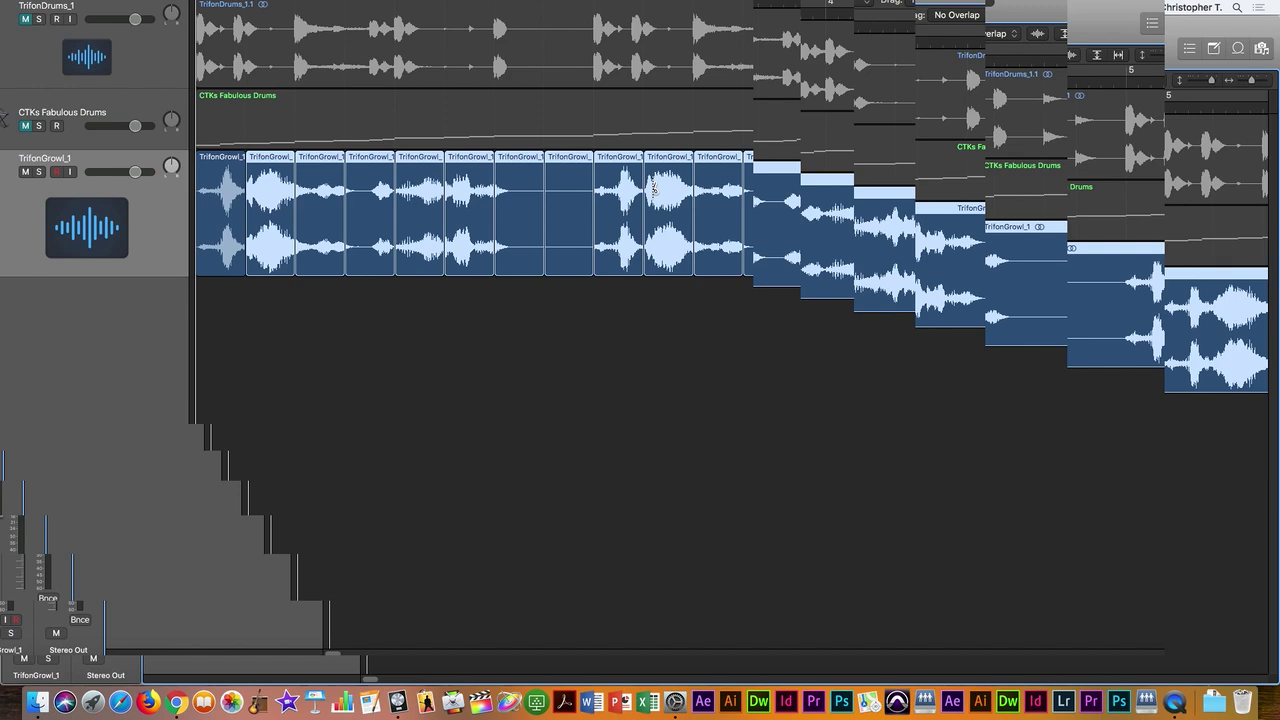
{"action": "key", "text": "super+Left"}
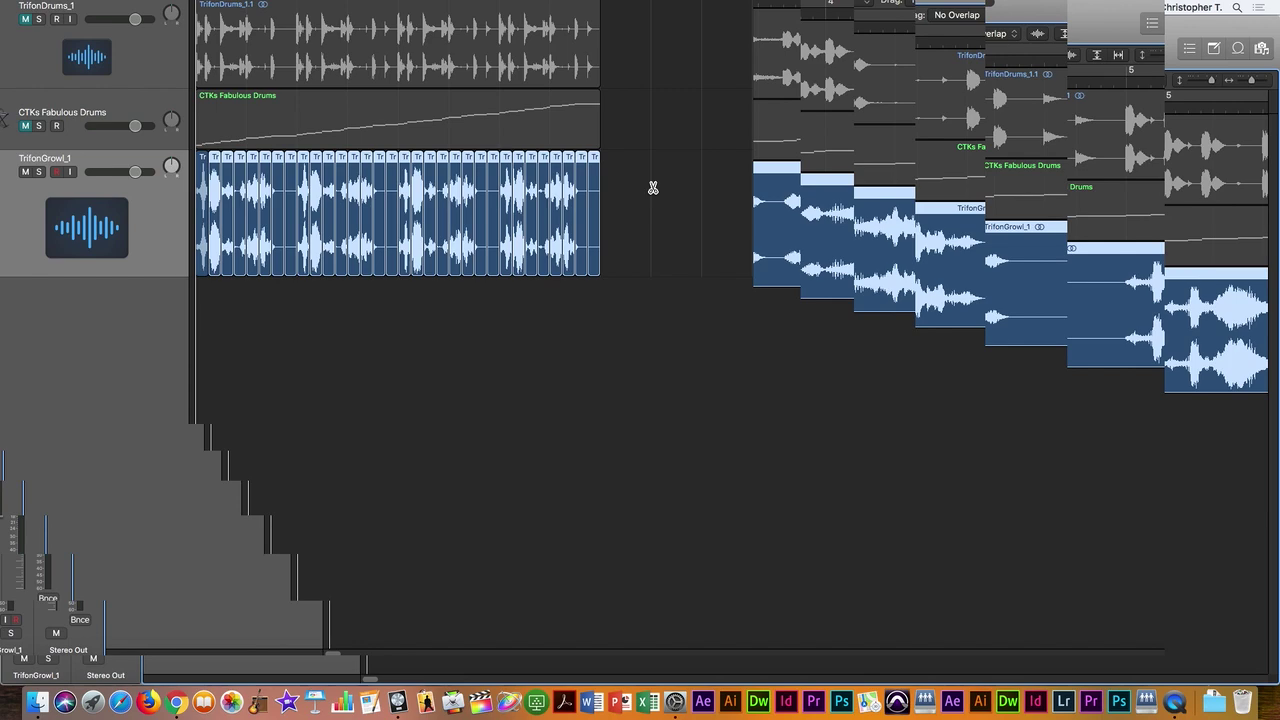
{"action": "key", "text": "space"}
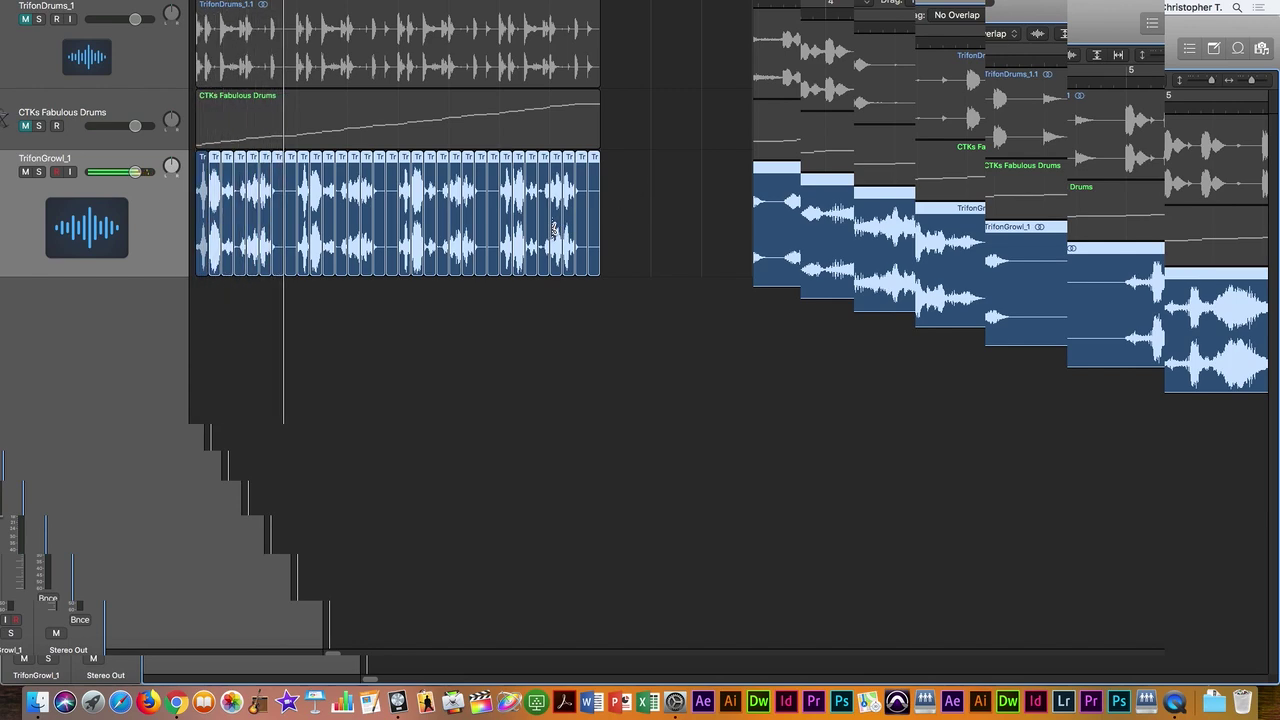
{"action": "key", "text": "space"}
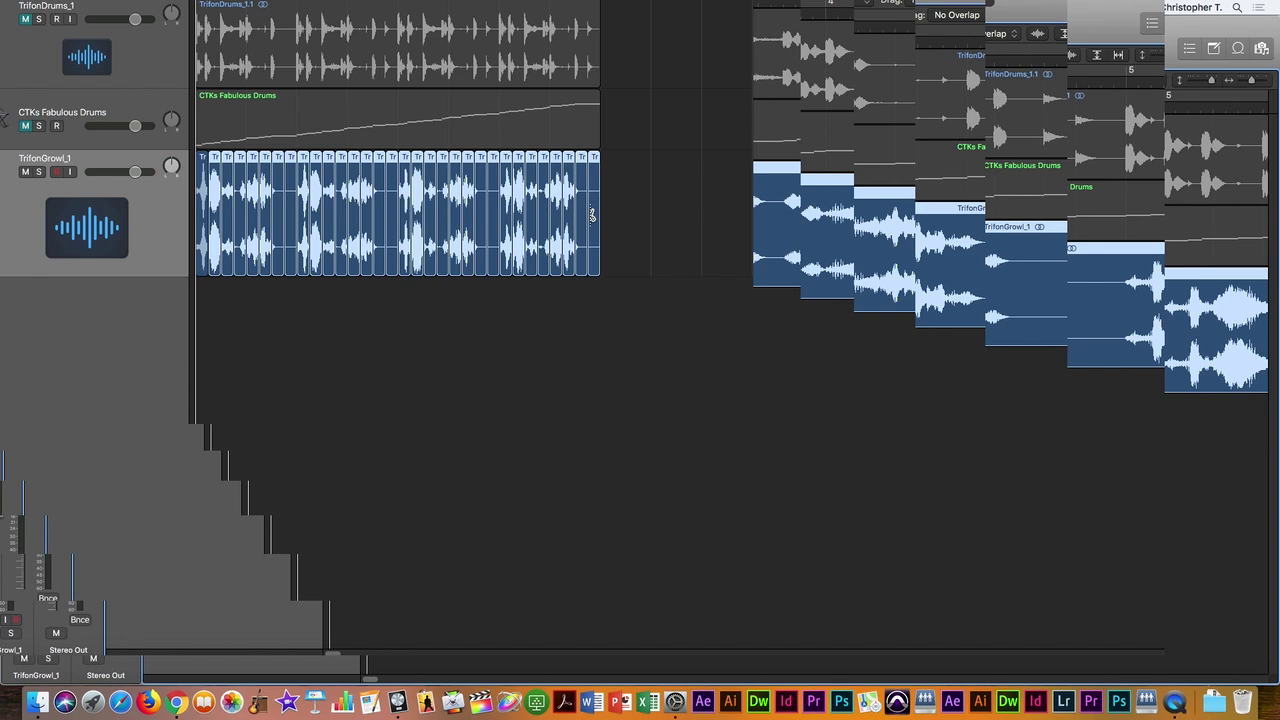
Step: Switch back to the Pointer Tool and select all the TrifonGrowl_1 slices
{"action": "key", "text": "t"}
{"action": "left_click", "coordinate": [592, 211]}
{"action": "left_click_drag", "start_coordinate": [610, 162], "coordinate": [200, 167]}
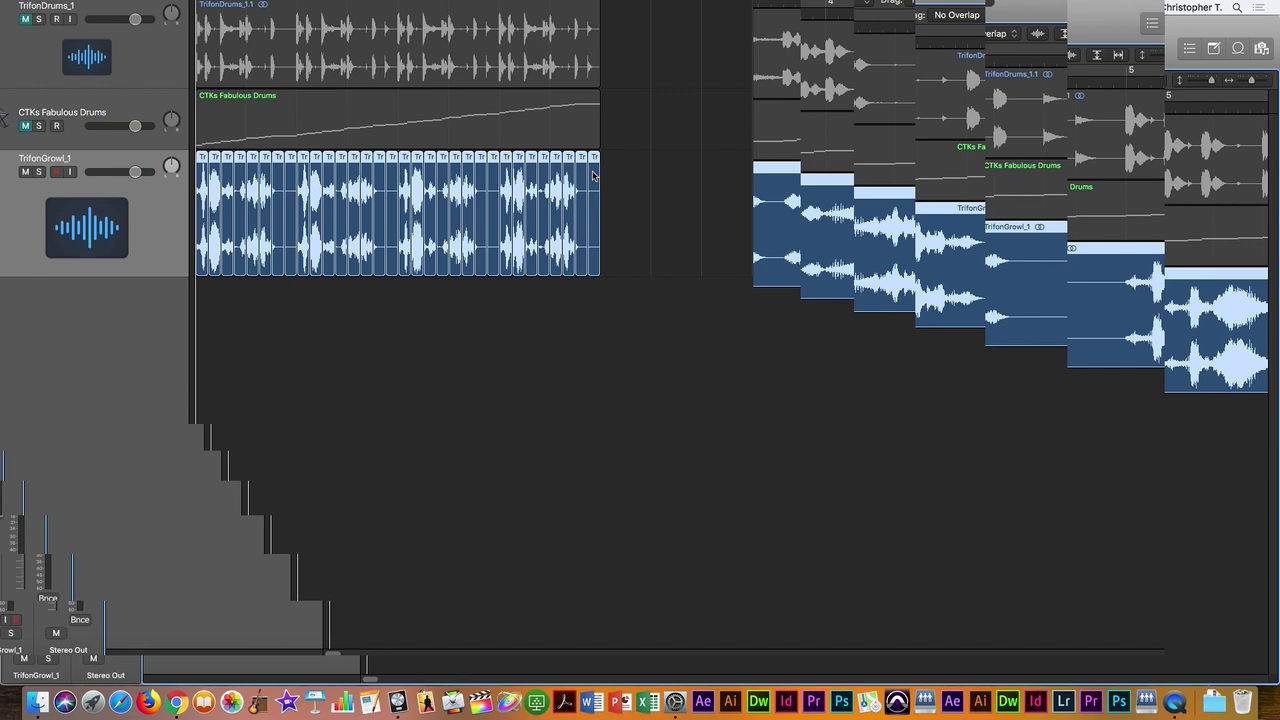
Step: Choose Convert to New Sampler Track and set Create Zones From to Regions
{"action": "right_click", "coordinate": [593, 176]}
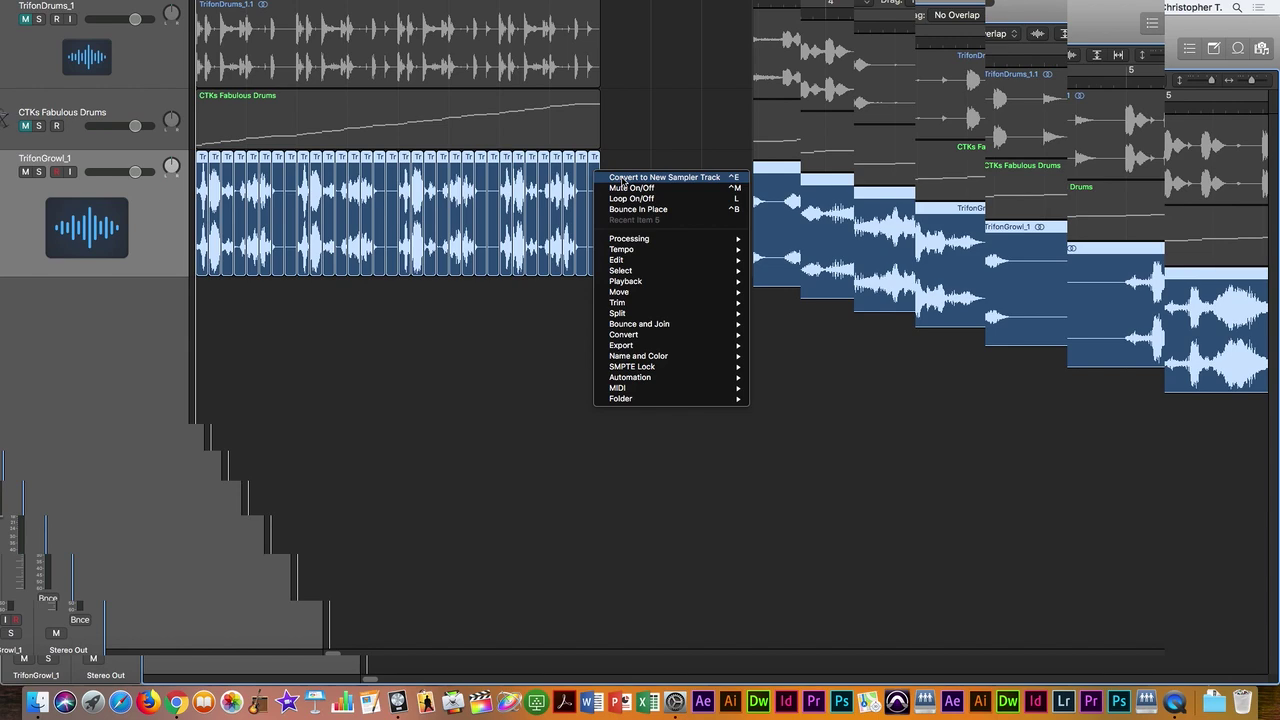
{"action": "left_click", "coordinate": [622, 178]}
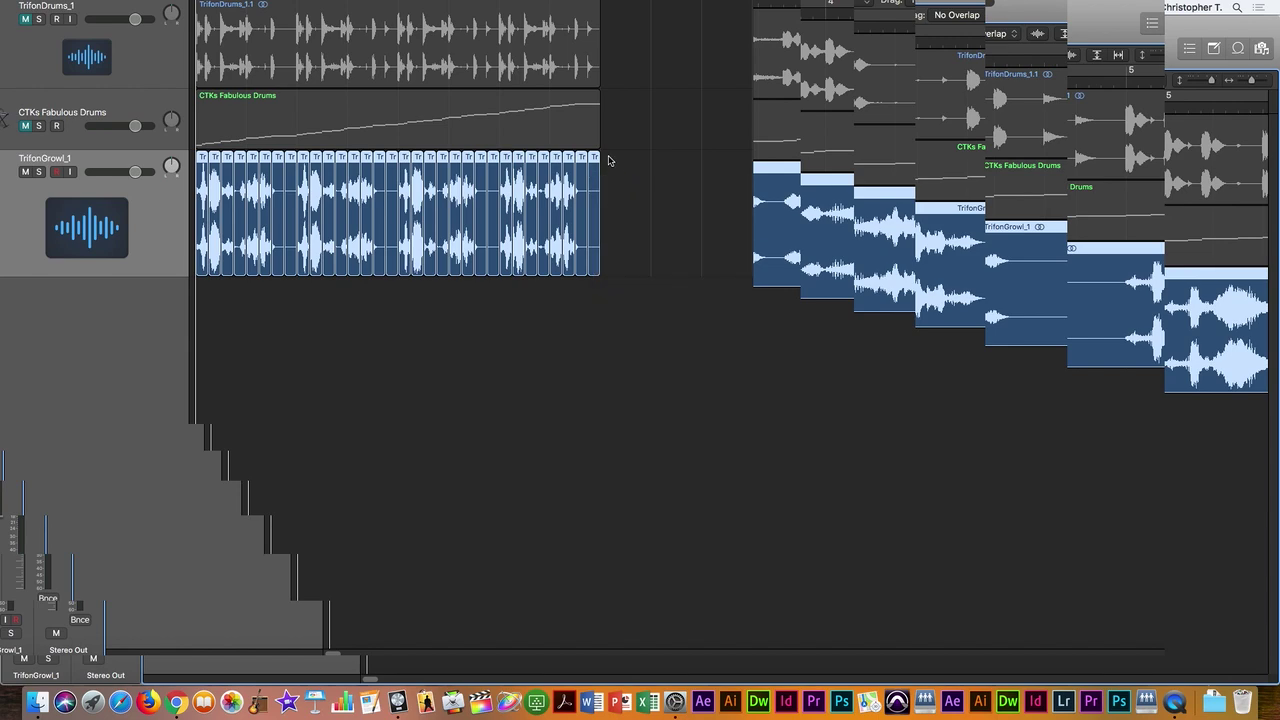
{"action": "left_click", "coordinate": [445, 54]}
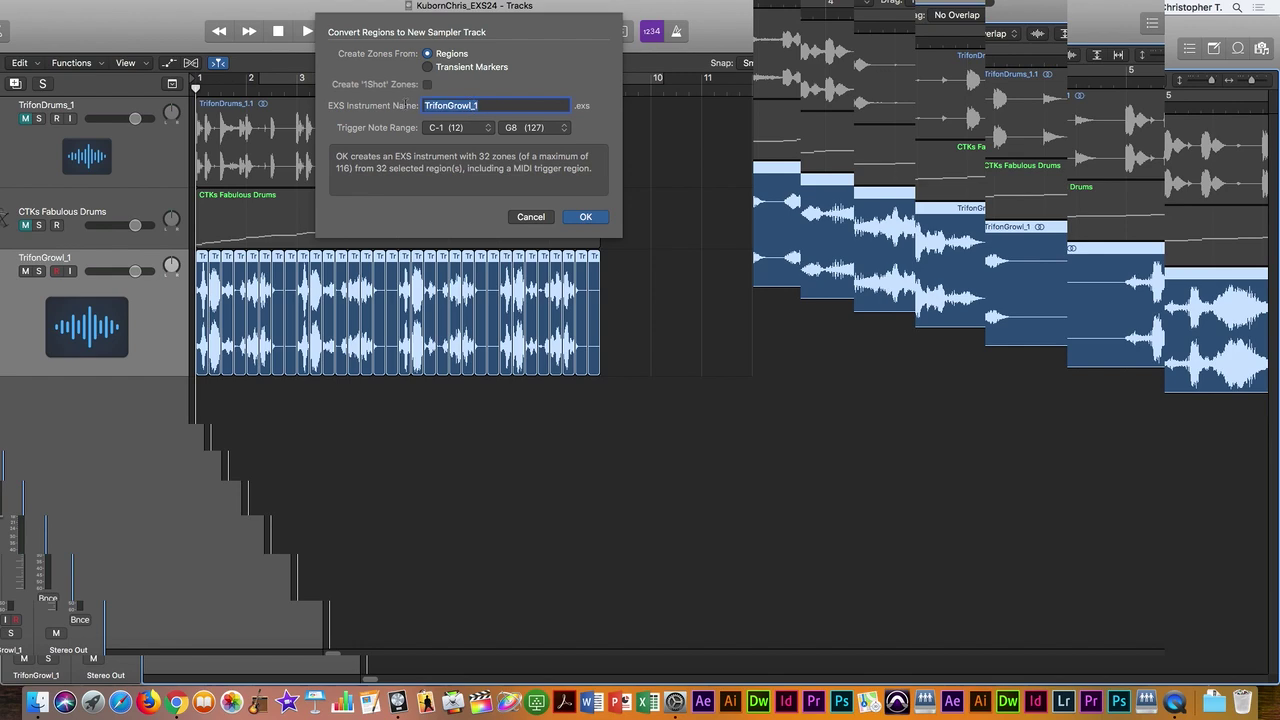
Step: Name the EXS instrument 'CTKs Growl' and confirm the conversion to a new sampler track
{"action": "type", "text": "CTKs Growl"}
{"action": "left_click", "coordinate": [587, 217]}
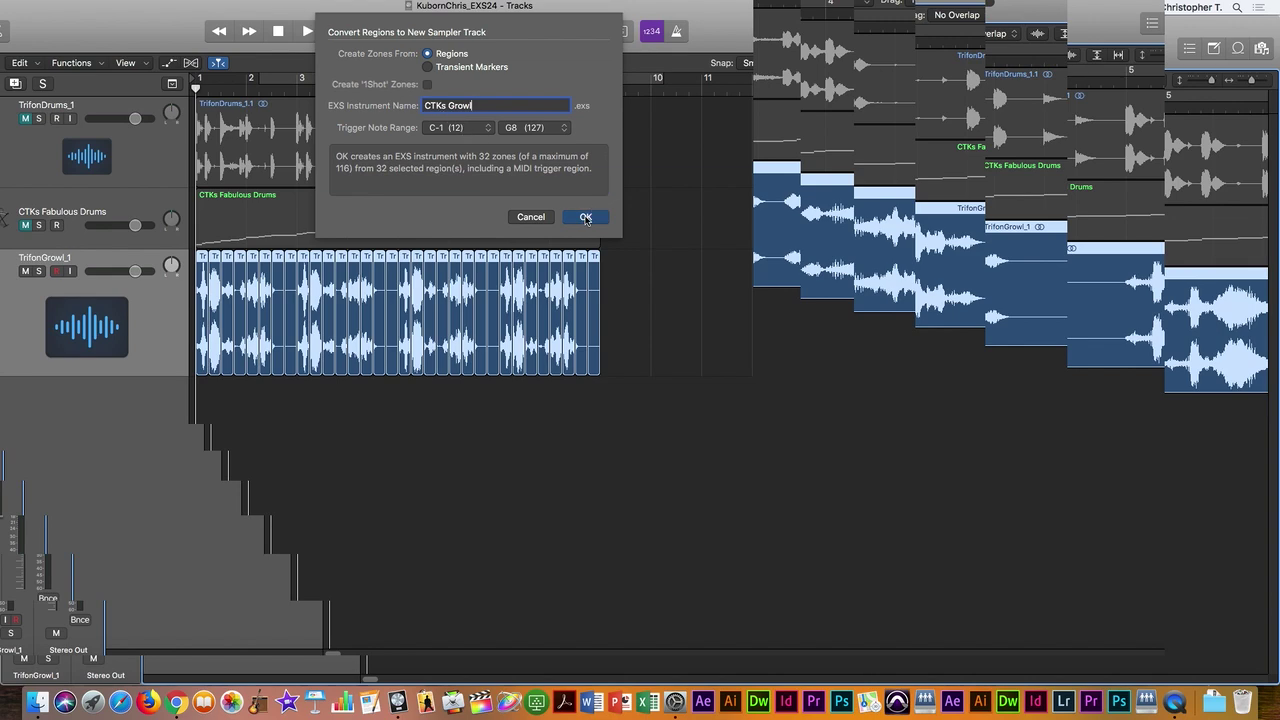
{"action": "scroll", "coordinate": [469, 261], "scroll_direction": "down", "scroll_amount": 1}
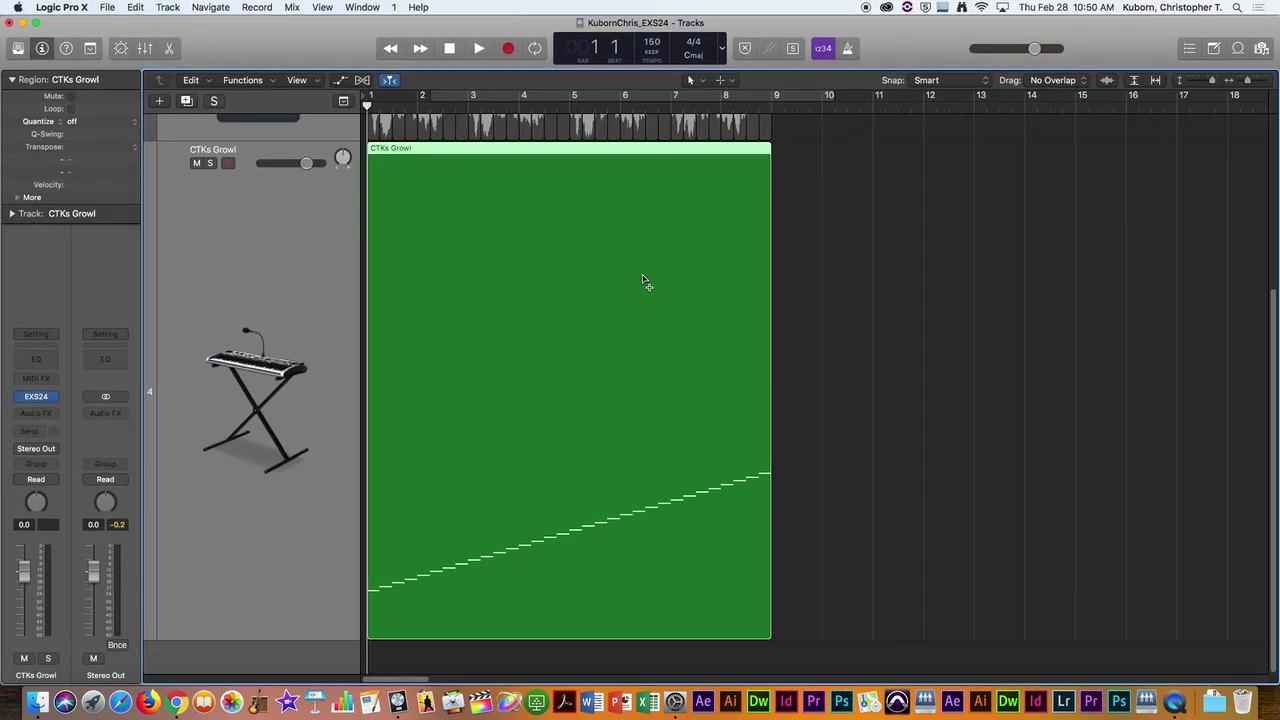
Step: Drag the CTKs Growl track's bottom edge up so all four tracks fit on screen
{"action": "left_click_drag", "start_coordinate": [351, 640], "coordinate": [352, 500]}
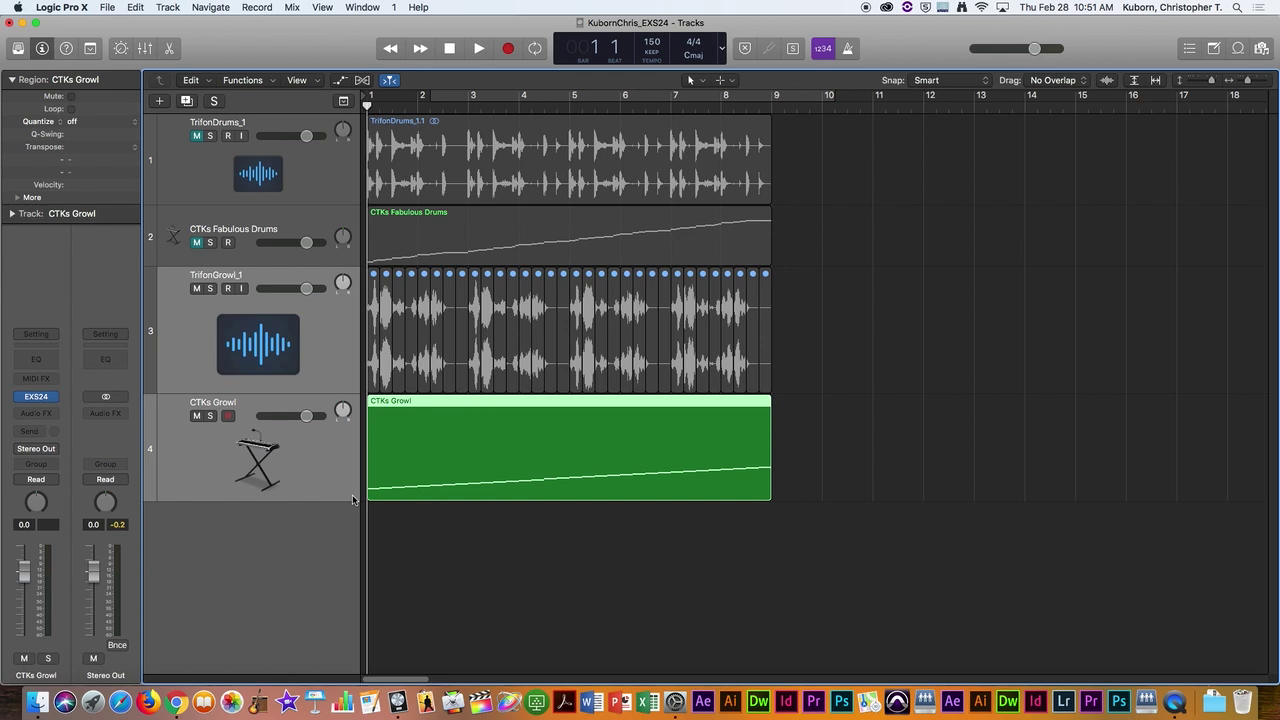
Step: Play and stop the arrangement, then open Musical Typing with Cmd+K
{"action": "key", "text": "space"}
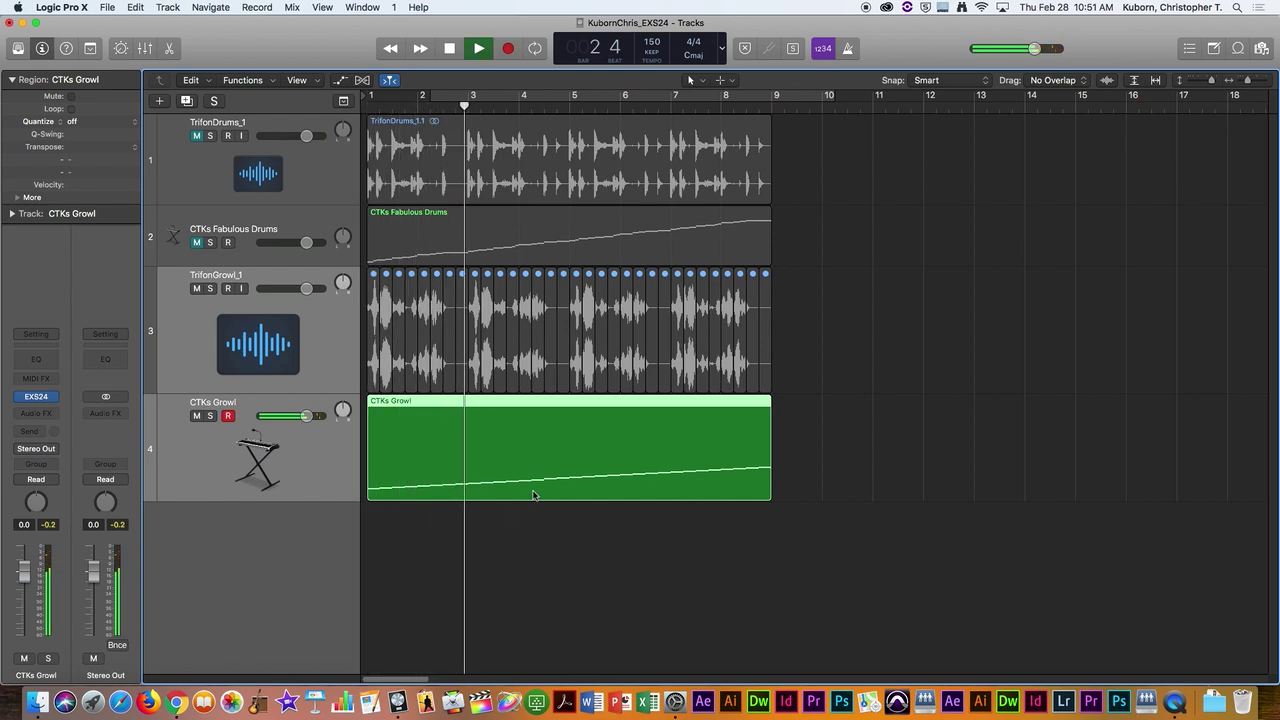
{"action": "key", "text": "space"}
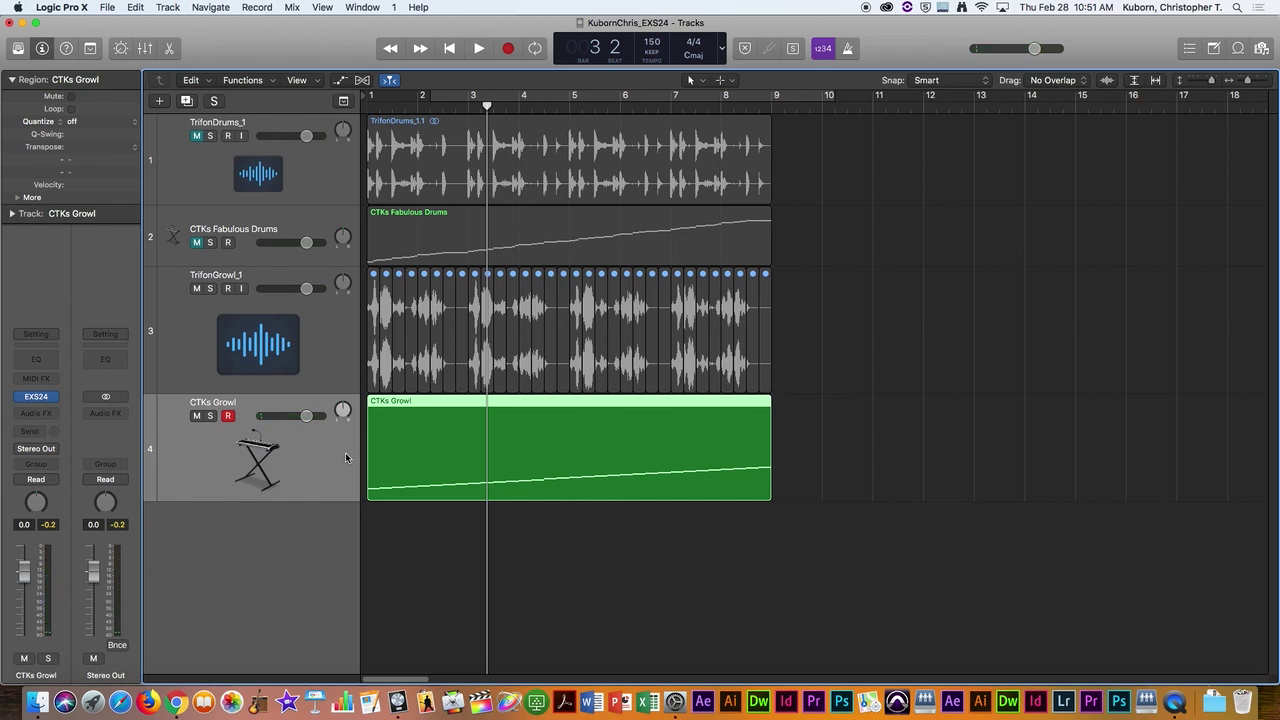
{"action": "key", "text": "super+k"}
Step: Play CTKs Growl notes with the A, S, D, F, G, H and J keys, moving the keyboard window
{"action": "key", "text": "a"}
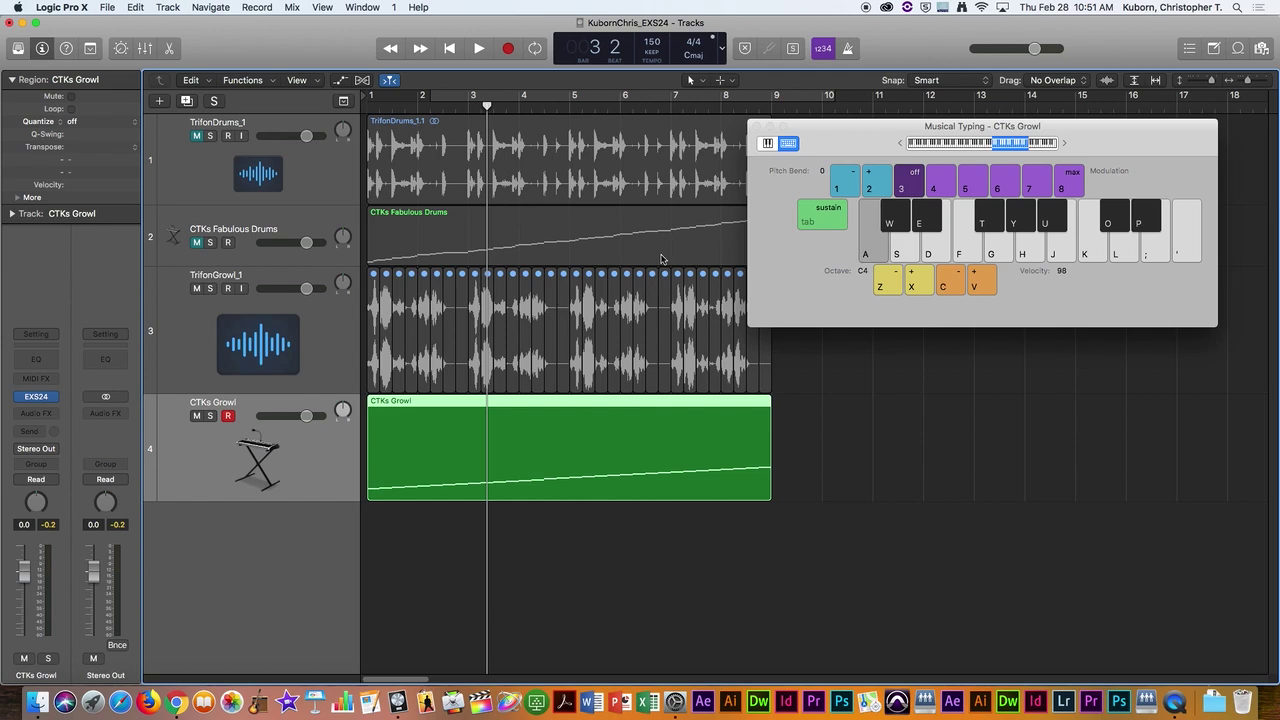
{"action": "key", "text": "a"}
{"action": "key", "text": "a"}
{"action": "key", "text": "s"}
{"action": "key", "text": "d"}
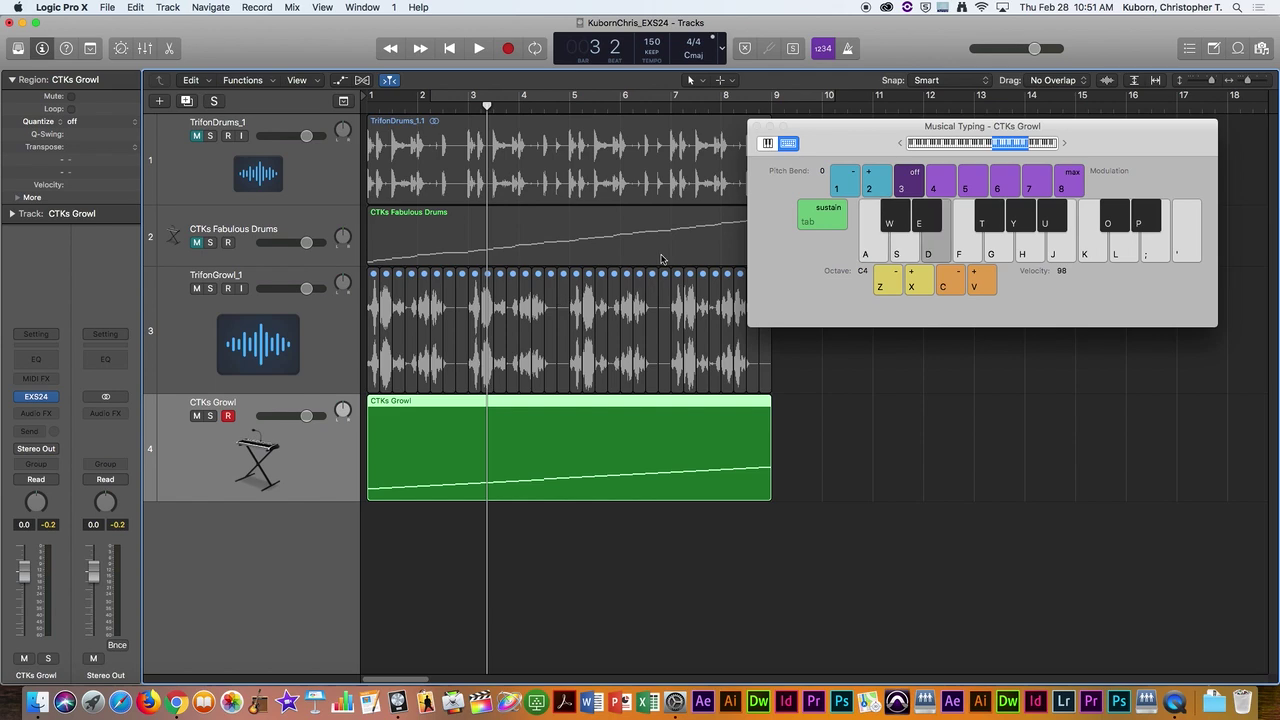
{"action": "key", "text": "d"}
{"action": "key", "text": "d"}
{"action": "key", "text": "g"}
{"action": "key", "text": "h"}
{"action": "key", "text": "j"}
{"action": "key", "text": "h"}
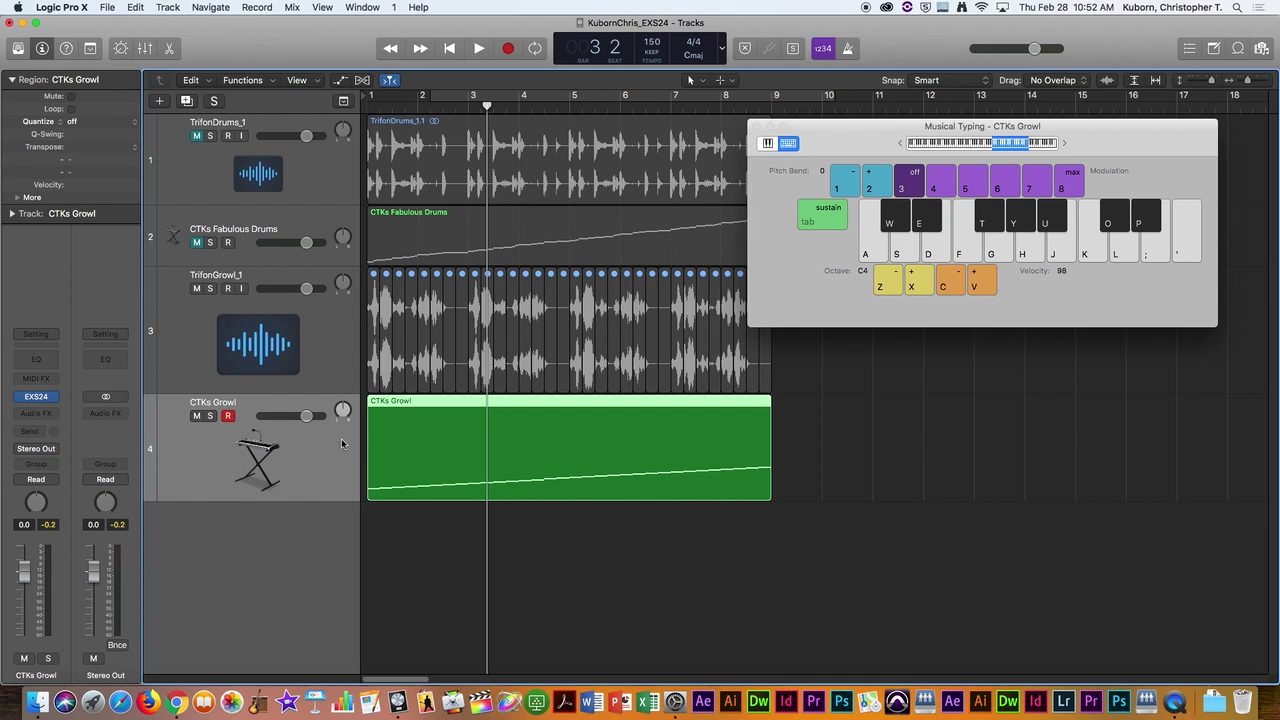
{"action": "left_click_drag", "start_coordinate": [838, 145], "coordinate": [887, 220]}
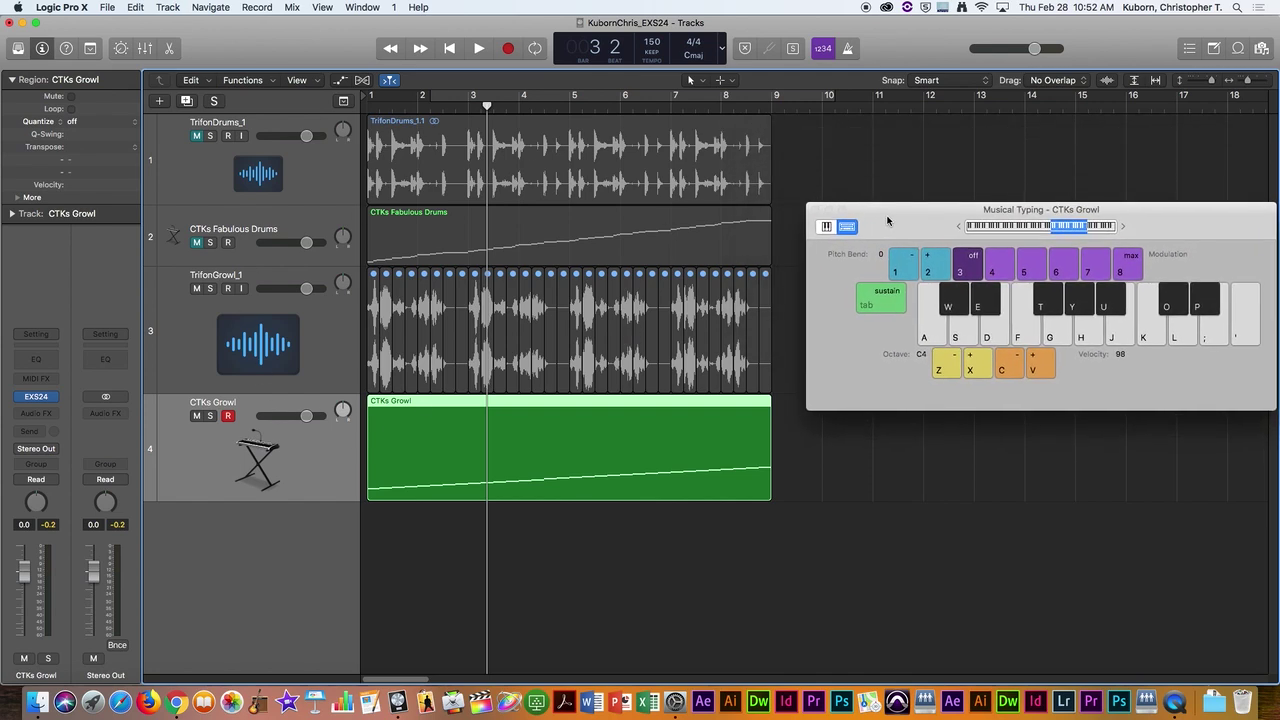
{"action": "key", "text": "f"}
{"action": "key", "text": "h"}
{"action": "key", "text": "f"}
{"action": "key", "text": "j"}
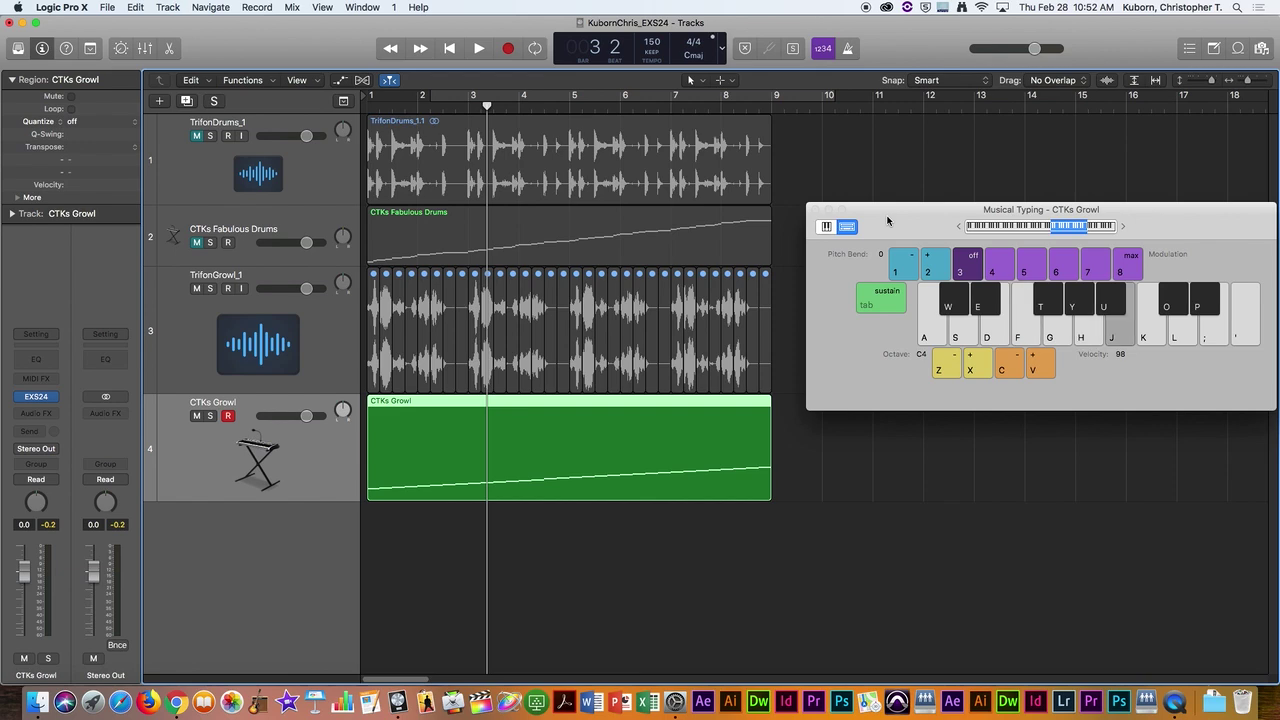
Step: Reopen the Musical Typing keyboard and play ascending and descending notes on its keys
{"action": "left_click", "coordinate": [813, 210]}
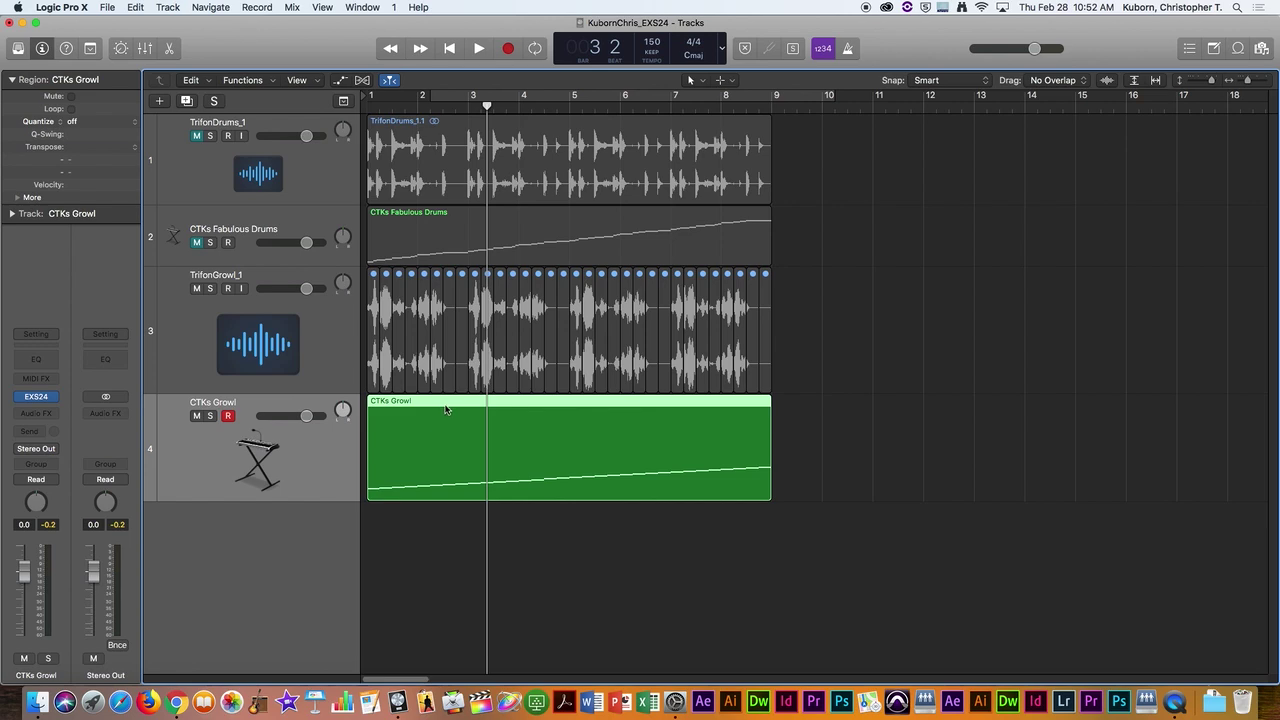
{"action": "key", "text": "super+k"}
{"action": "left_click", "coordinate": [930, 335]}
{"action": "left_click", "coordinate": [955, 335]}
{"action": "left_click", "coordinate": [997, 335]}
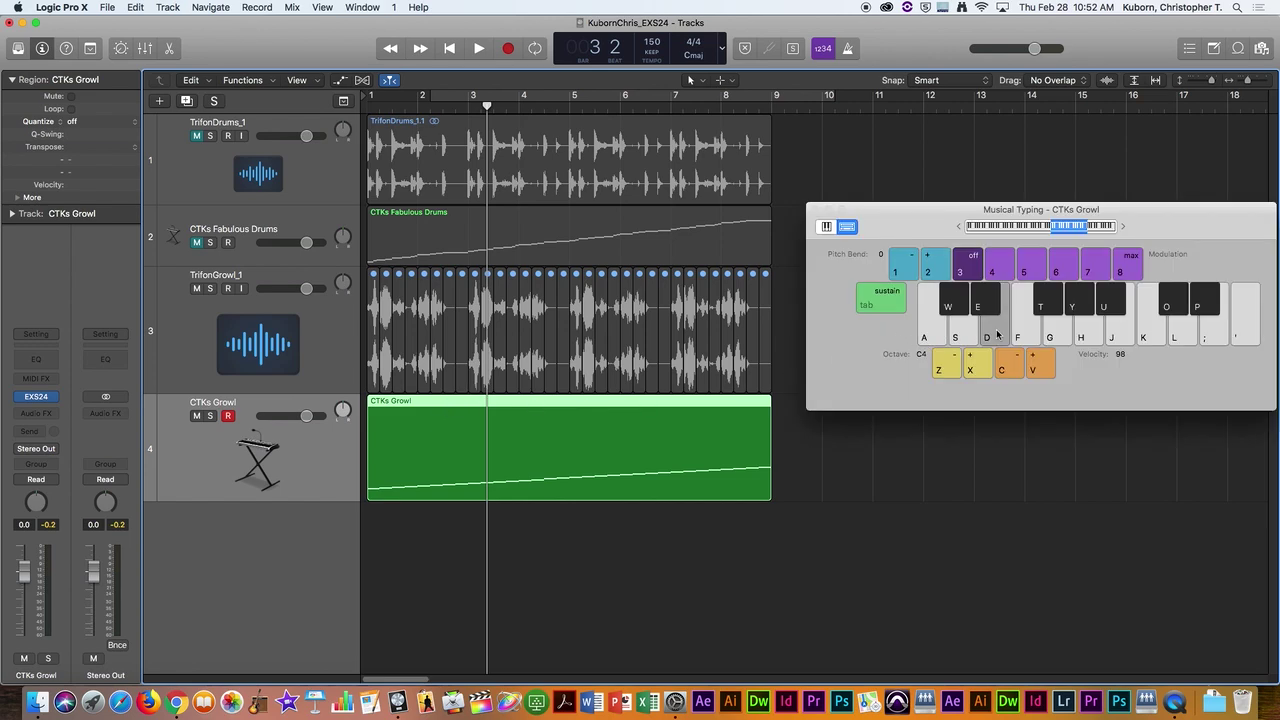
{"action": "left_click", "coordinate": [1034, 338]}
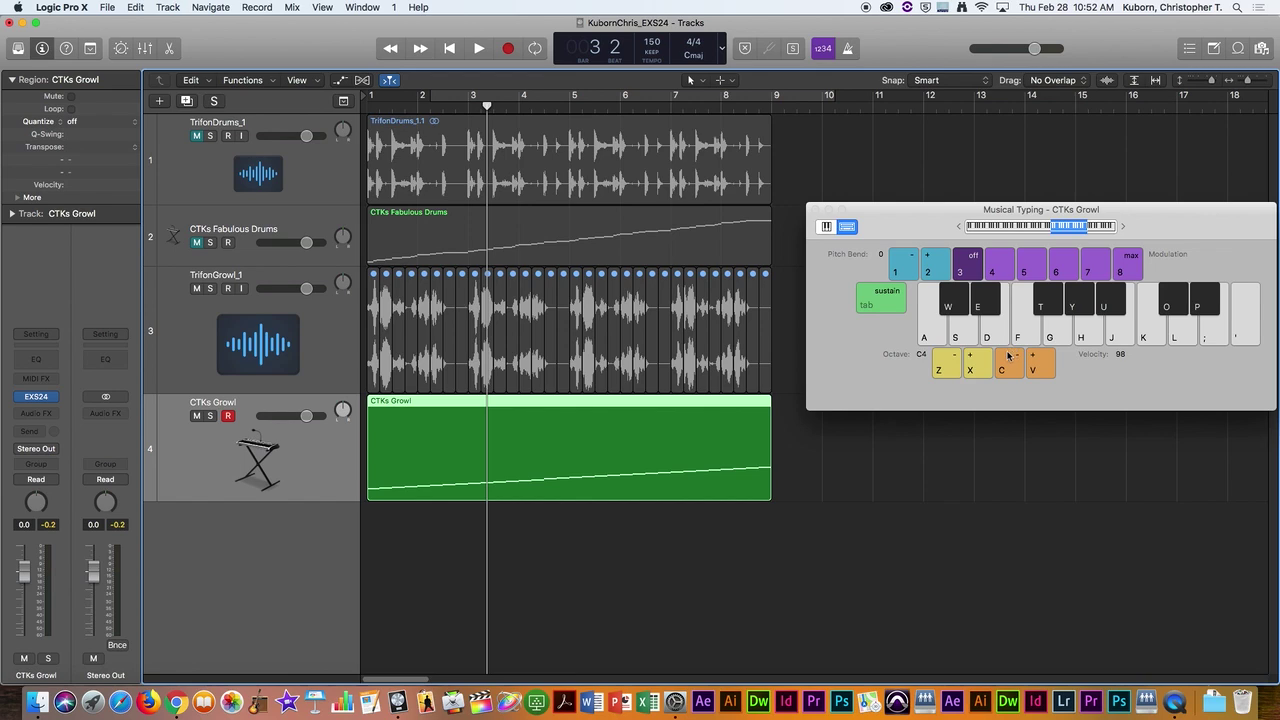
{"action": "left_click", "coordinate": [1078, 340]}
{"action": "left_click", "coordinate": [1057, 338]}
{"action": "left_click", "coordinate": [1020, 338]}
{"action": "left_click", "coordinate": [1041, 304]}
{"action": "left_click", "coordinate": [1053, 327]}
Step: Set the keyboard octave to C-1 and repeatedly trigger a growl sample slice
{"action": "left_click", "coordinate": [975, 368]}
{"action": "left_click", "coordinate": [953, 369]}
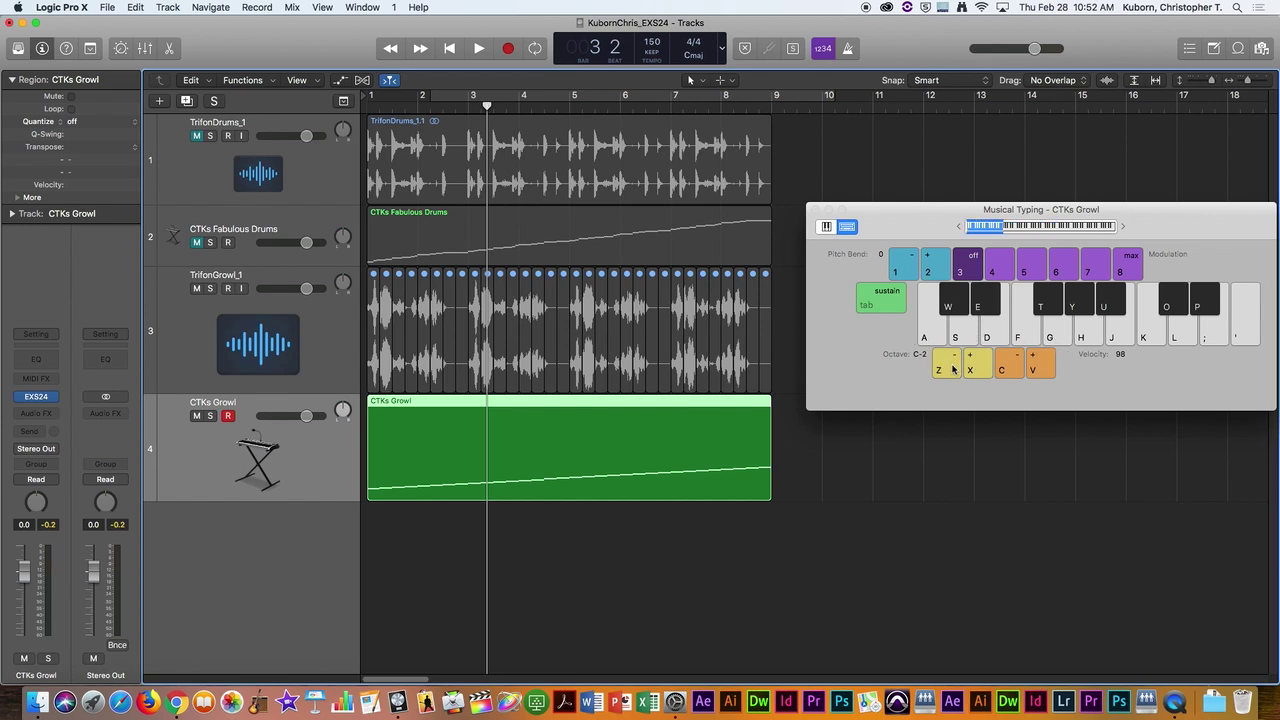
{"action": "left_click", "coordinate": [975, 366]}
{"action": "left_click", "coordinate": [963, 338]}
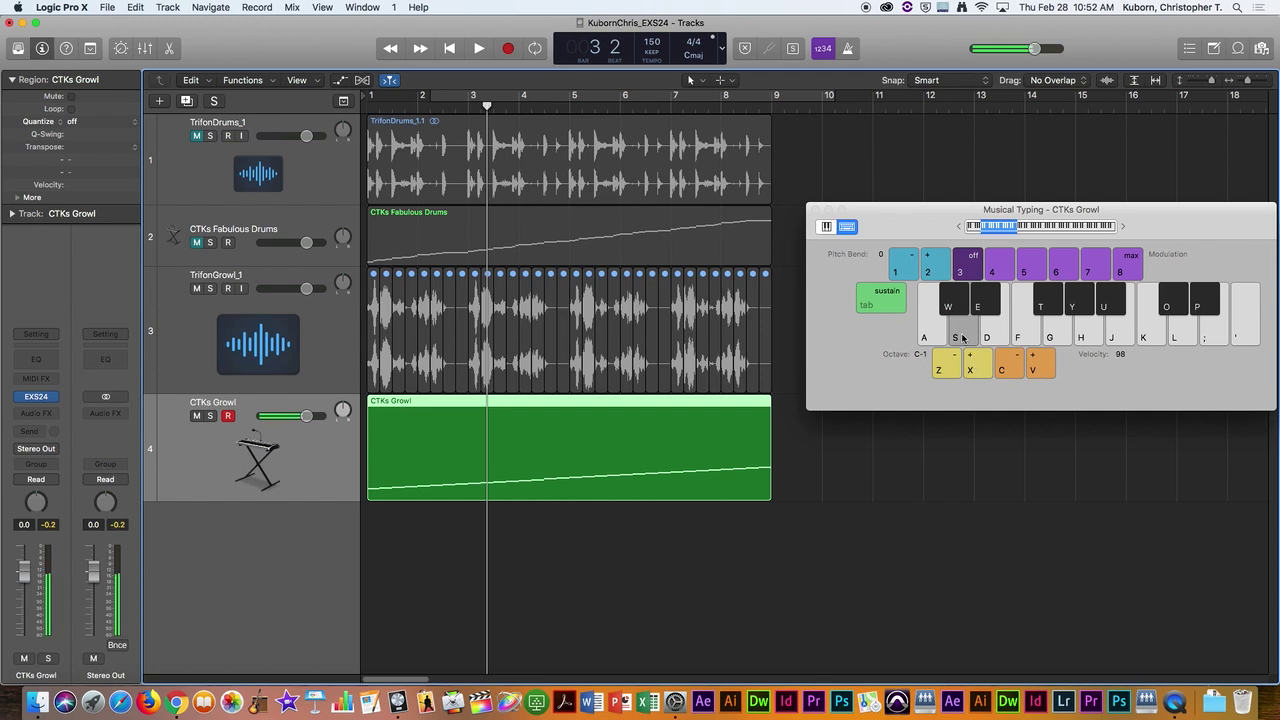
{"action": "left_click", "coordinate": [963, 338]}
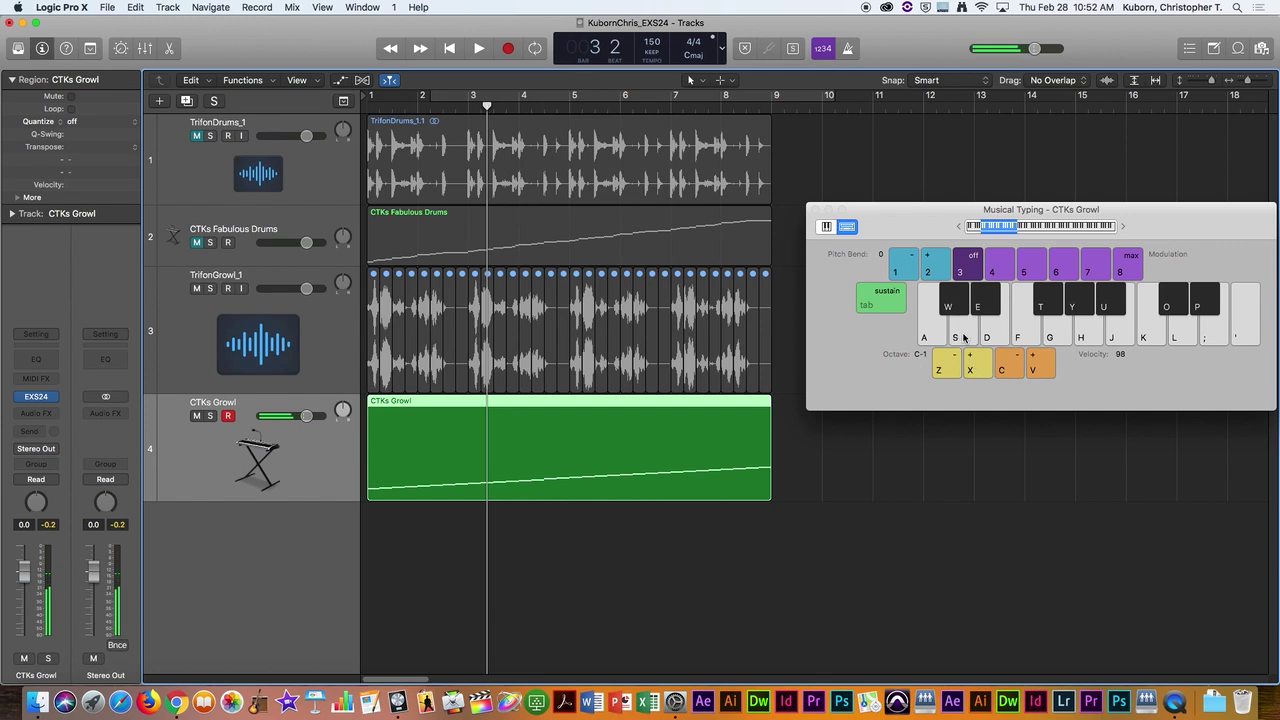
{"action": "left_click", "coordinate": [963, 338]}
{"action": "left_click", "coordinate": [963, 338]}
{"action": "left_click", "coordinate": [963, 338]}
{"action": "left_click", "coordinate": [963, 338]}
{"action": "left_click", "coordinate": [963, 338]}
{"action": "left_click", "coordinate": [963, 338]}
{"action": "left_click", "coordinate": [963, 338]}
{"action": "left_click", "coordinate": [963, 338]}
{"action": "left_click", "coordinate": [963, 338]}
Step: Alternate between two growl slices using the H key and clicks, then retrigger the slice
{"action": "key", "text": "h"}
{"action": "left_click", "coordinate": [963, 338]}
{"action": "key", "text": "h"}
{"action": "left_click", "coordinate": [963, 338]}
{"action": "key", "text": "h"}
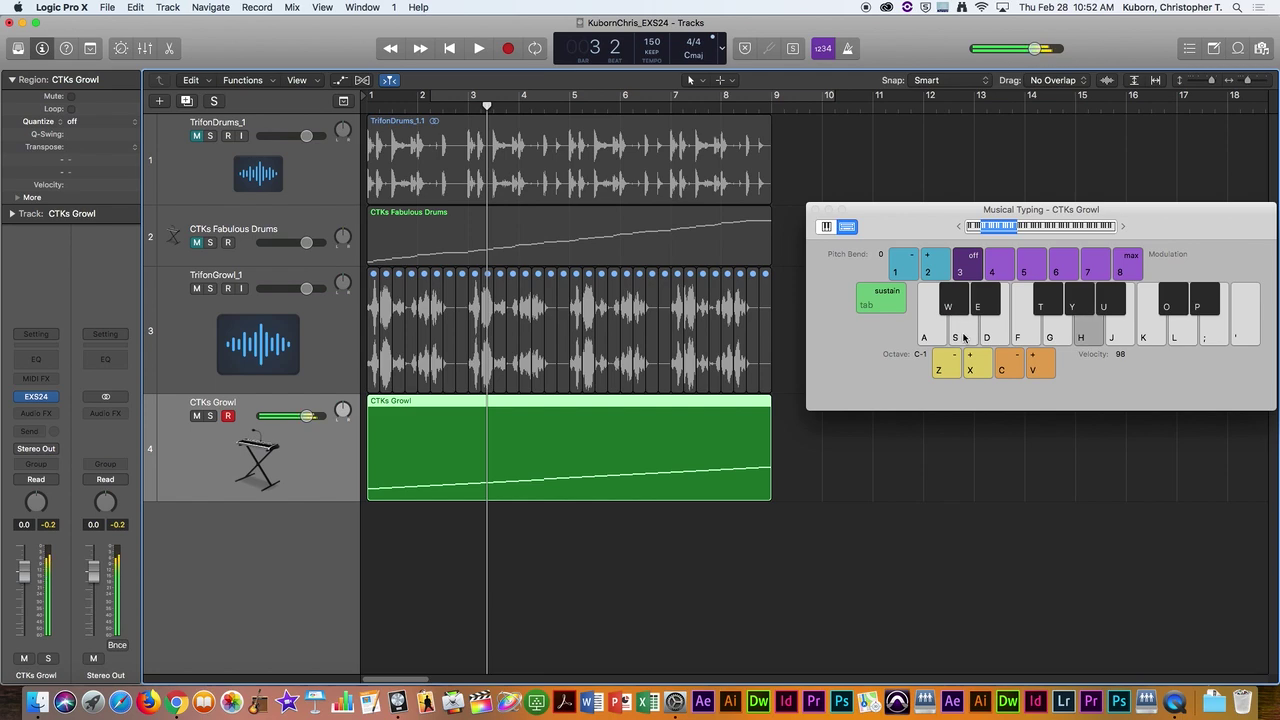
{"action": "key", "text": "h"}
{"action": "left_click", "coordinate": [963, 338]}
{"action": "key", "text": "h"}
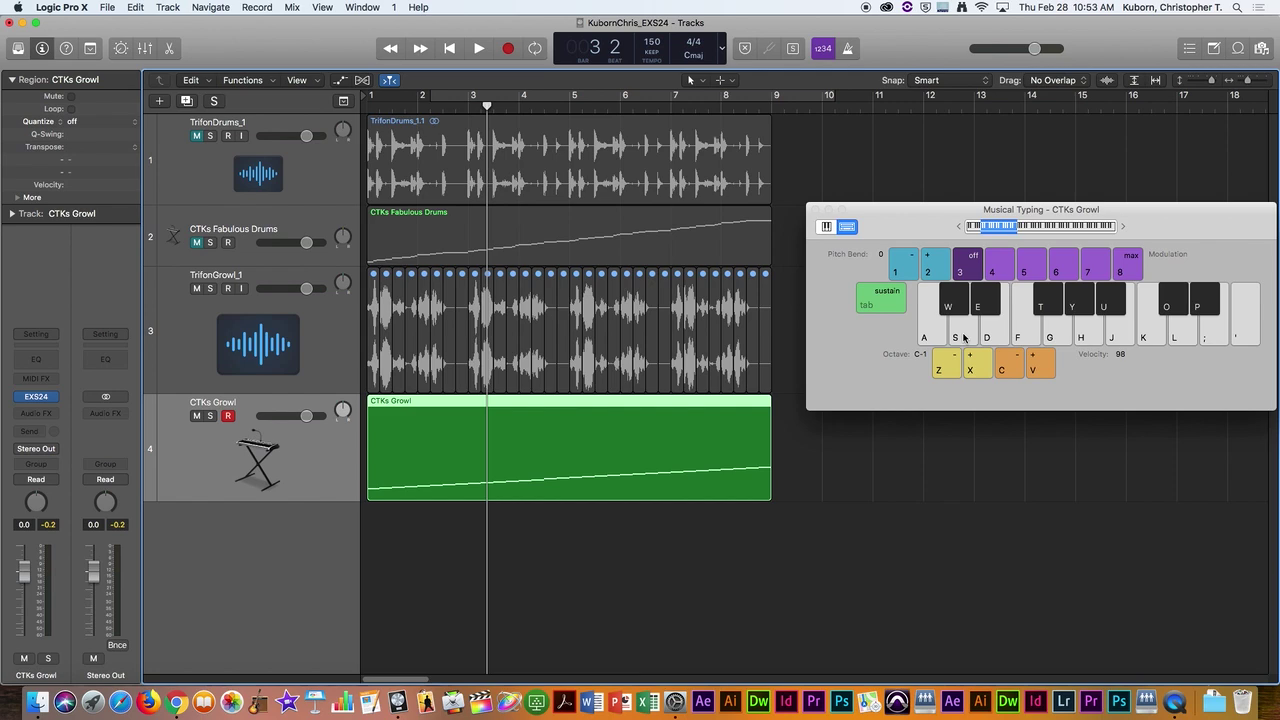
{"action": "left_click", "coordinate": [963, 338]}
{"action": "left_click", "coordinate": [963, 338]}
{"action": "left_click", "coordinate": [963, 338]}
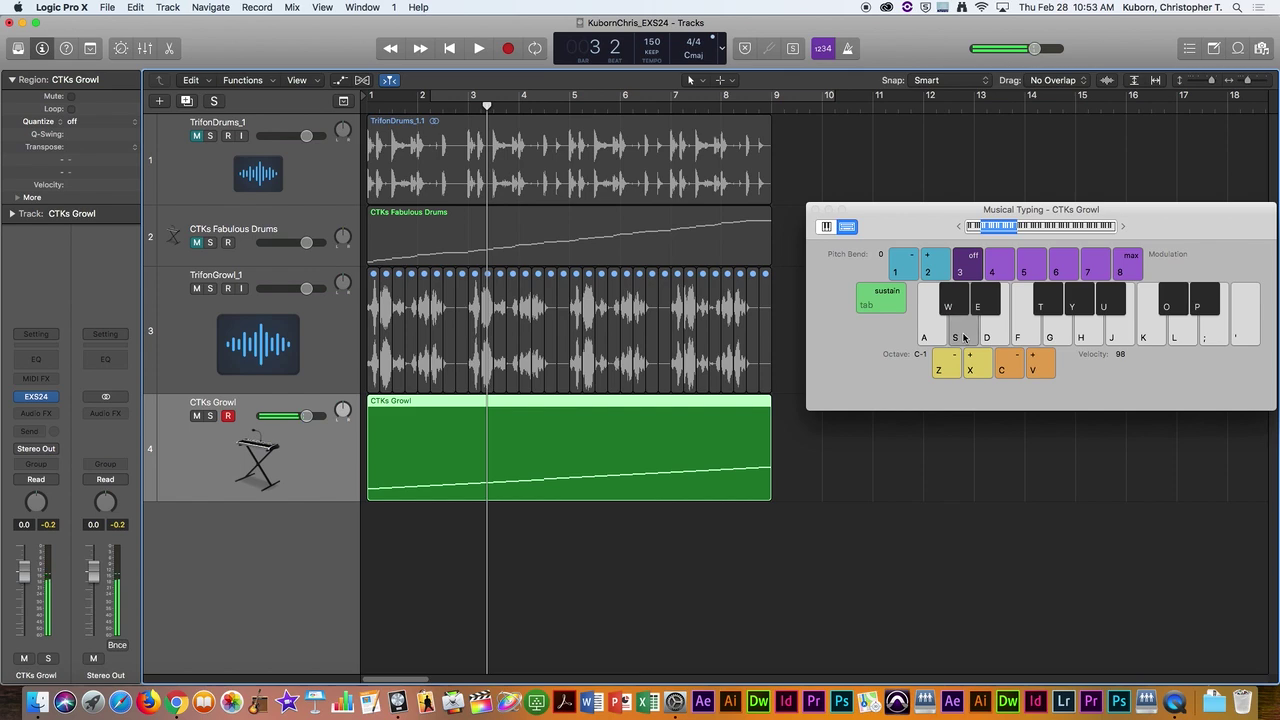
{"action": "left_click", "coordinate": [963, 338]}
{"action": "left_click", "coordinate": [963, 338]}
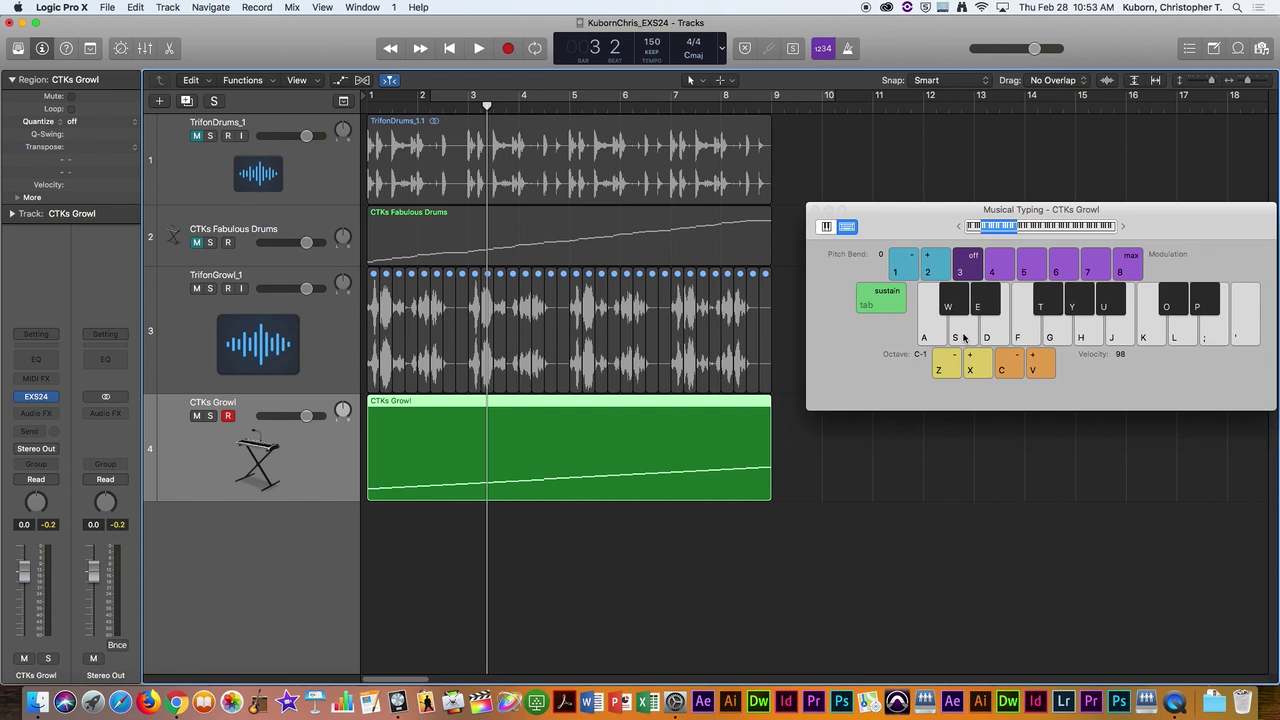
Step: Close the Musical Typing window to reveal the four-track arrangement
{"action": "left_click", "coordinate": [814, 209]}
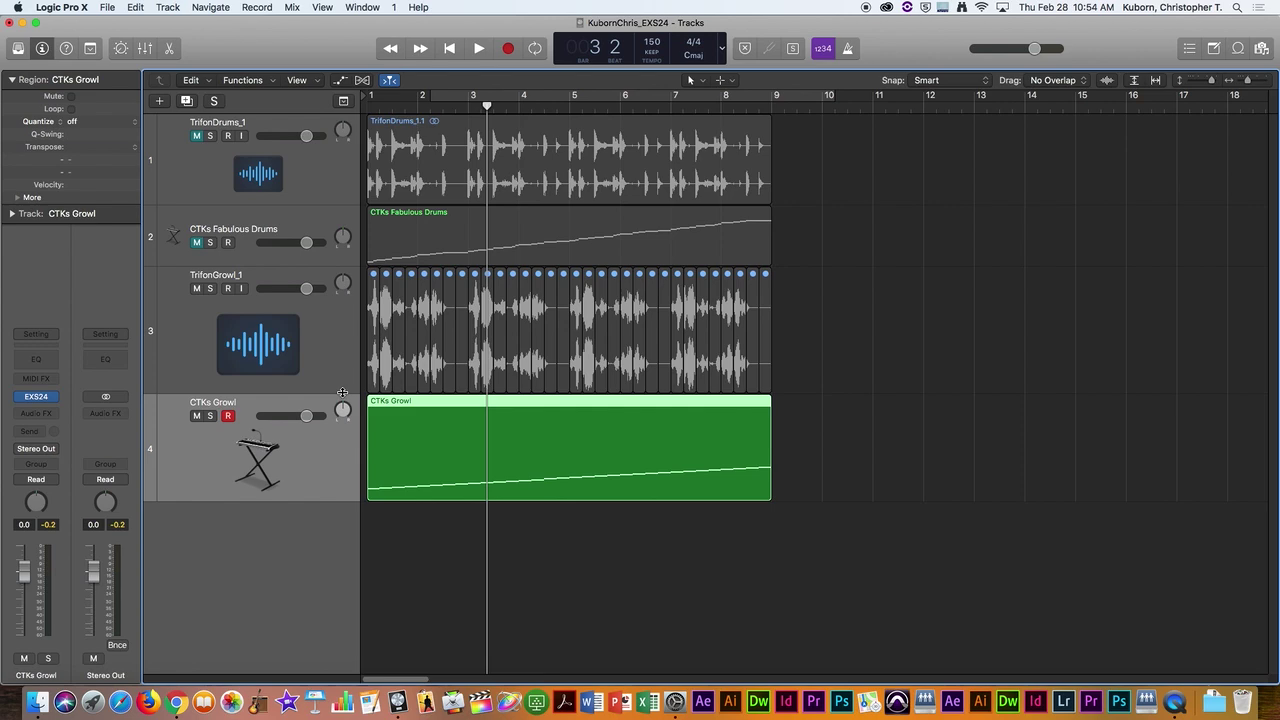
{"action": "left_click", "coordinate": [166, 8]}
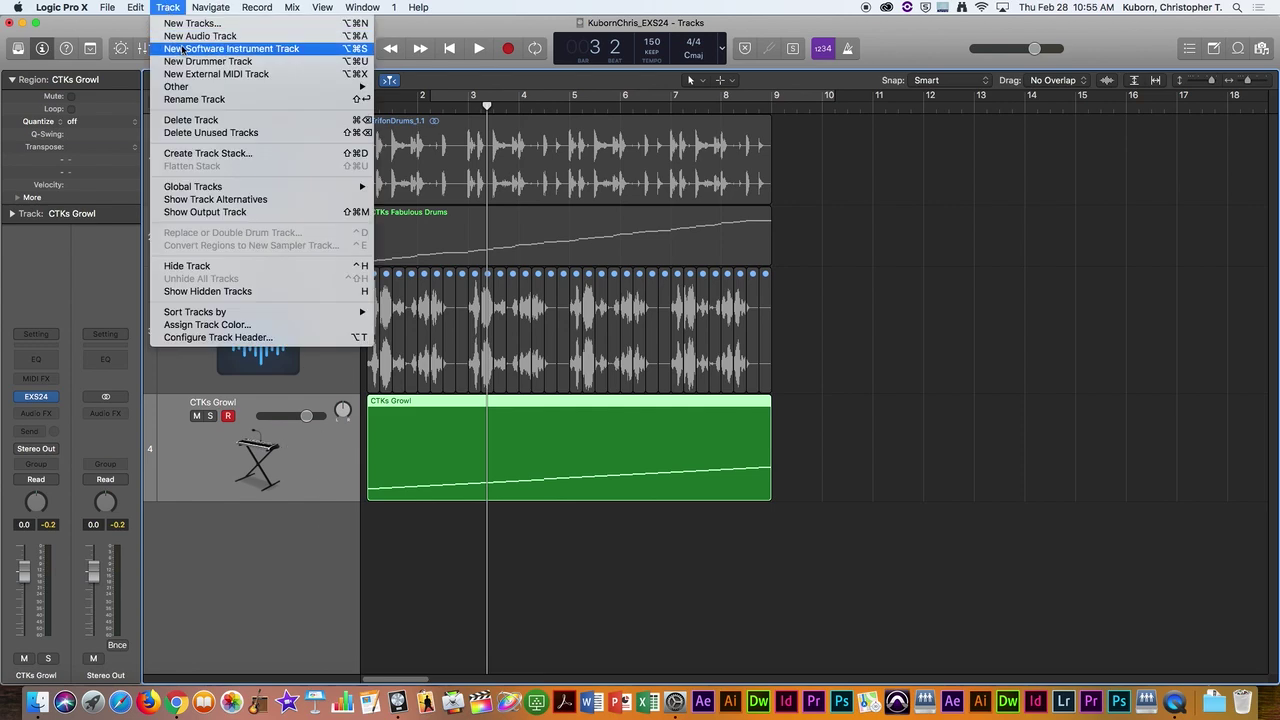
{"action": "left_click", "coordinate": [181, 48]}
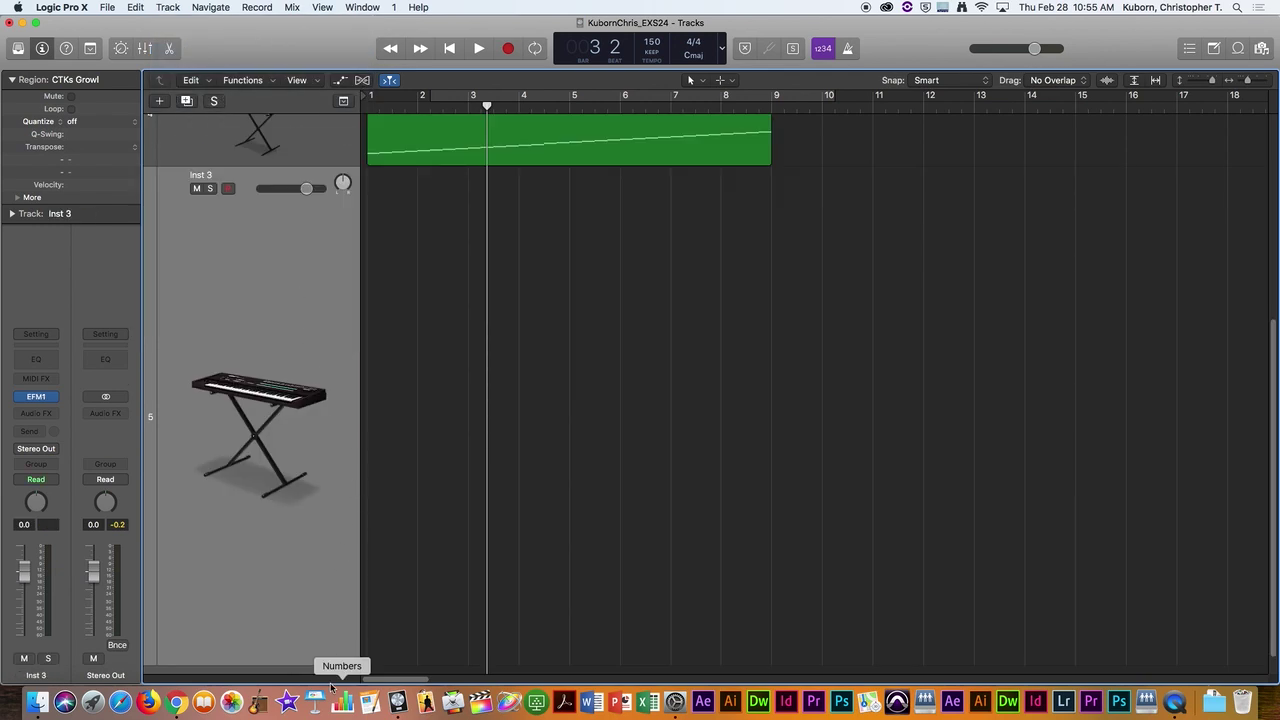
{"action": "left_click_drag", "start_coordinate": [329, 662], "coordinate": [338, 600]}
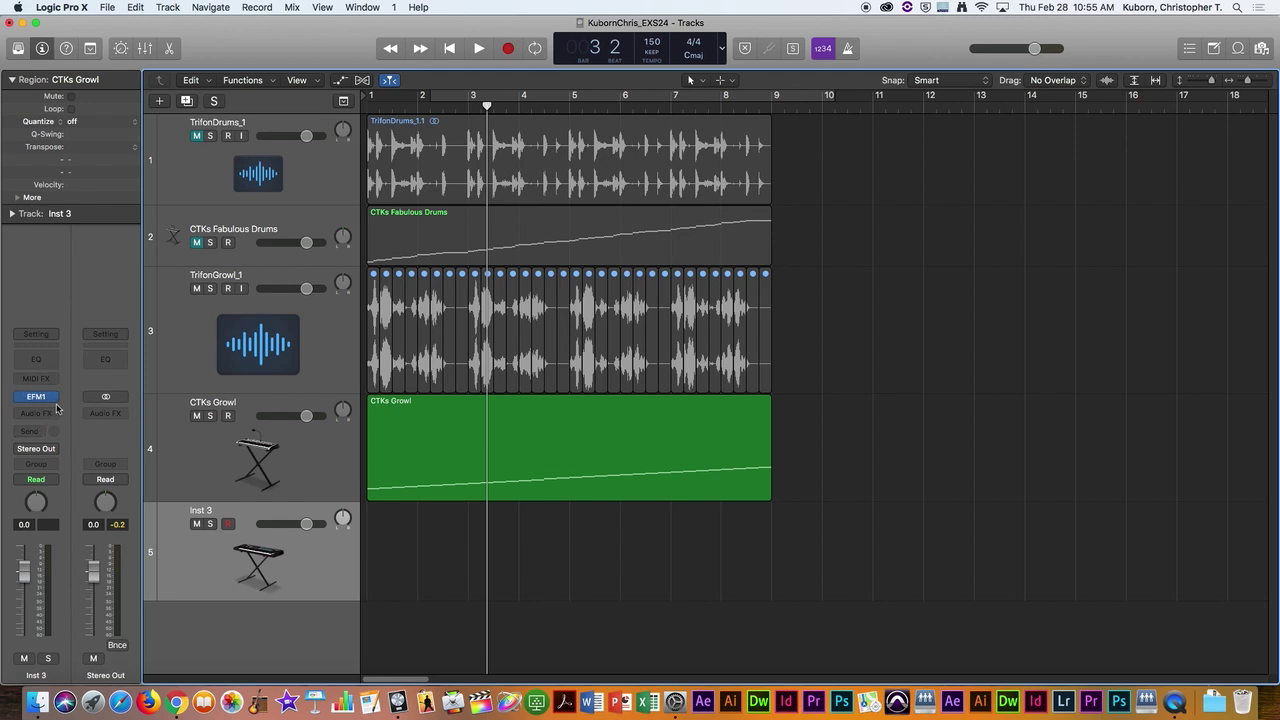
Step: Load a stereo EXS24 sampler on Inst 3 and move its plug-in window off the tracks
{"action": "left_click", "coordinate": [57, 399]}
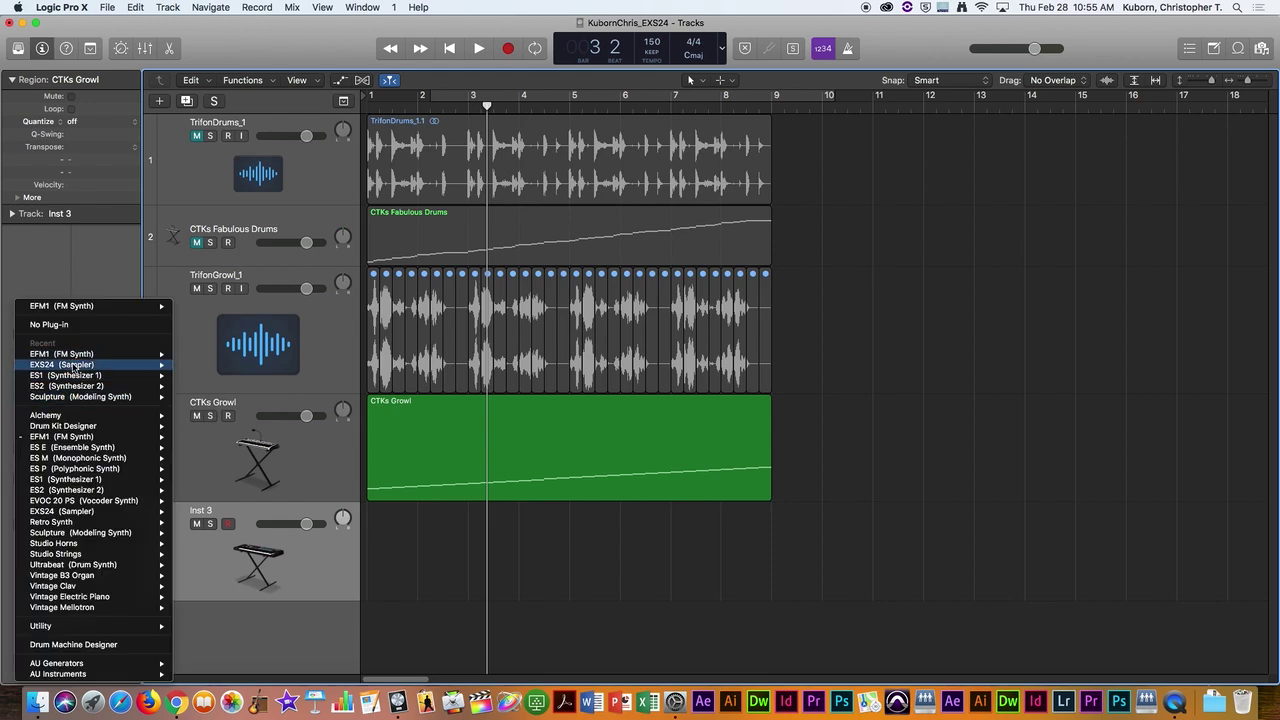
{"action": "mouse_move", "coordinate": [90, 365]}
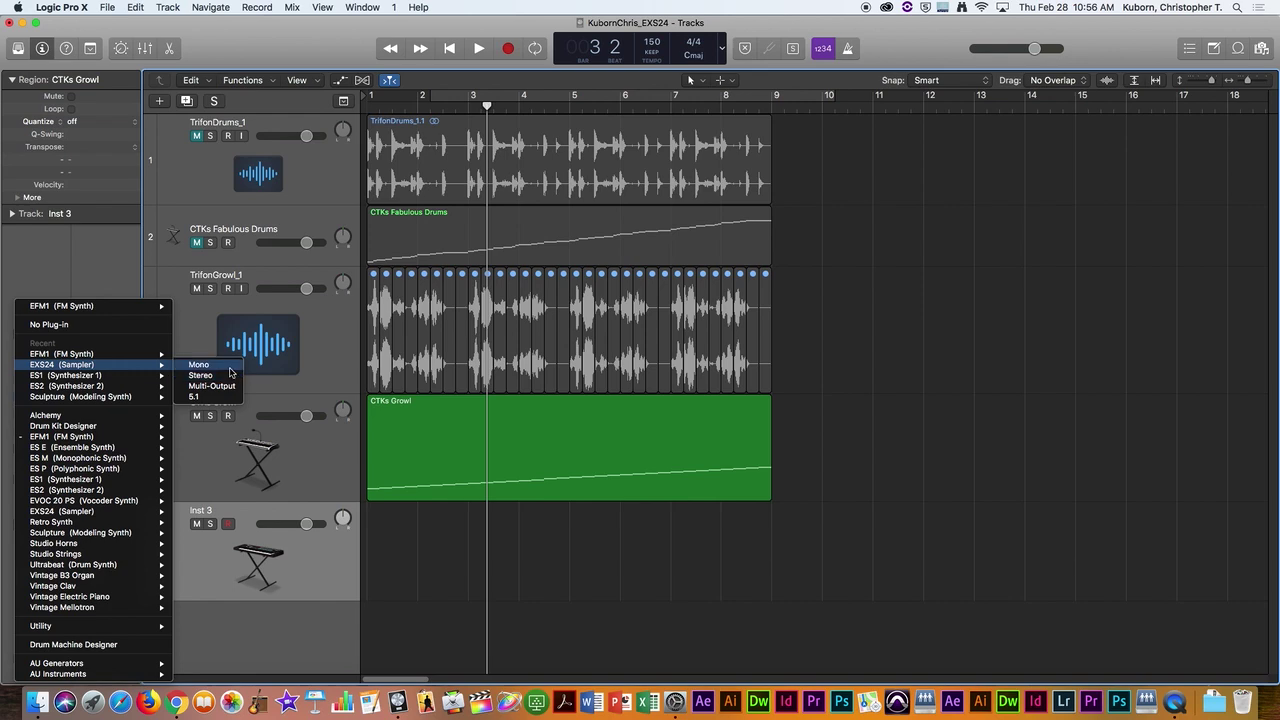
{"action": "left_click", "coordinate": [222, 377]}
{"action": "left_click_drag", "start_coordinate": [343, 59], "coordinate": [1001, 115]}
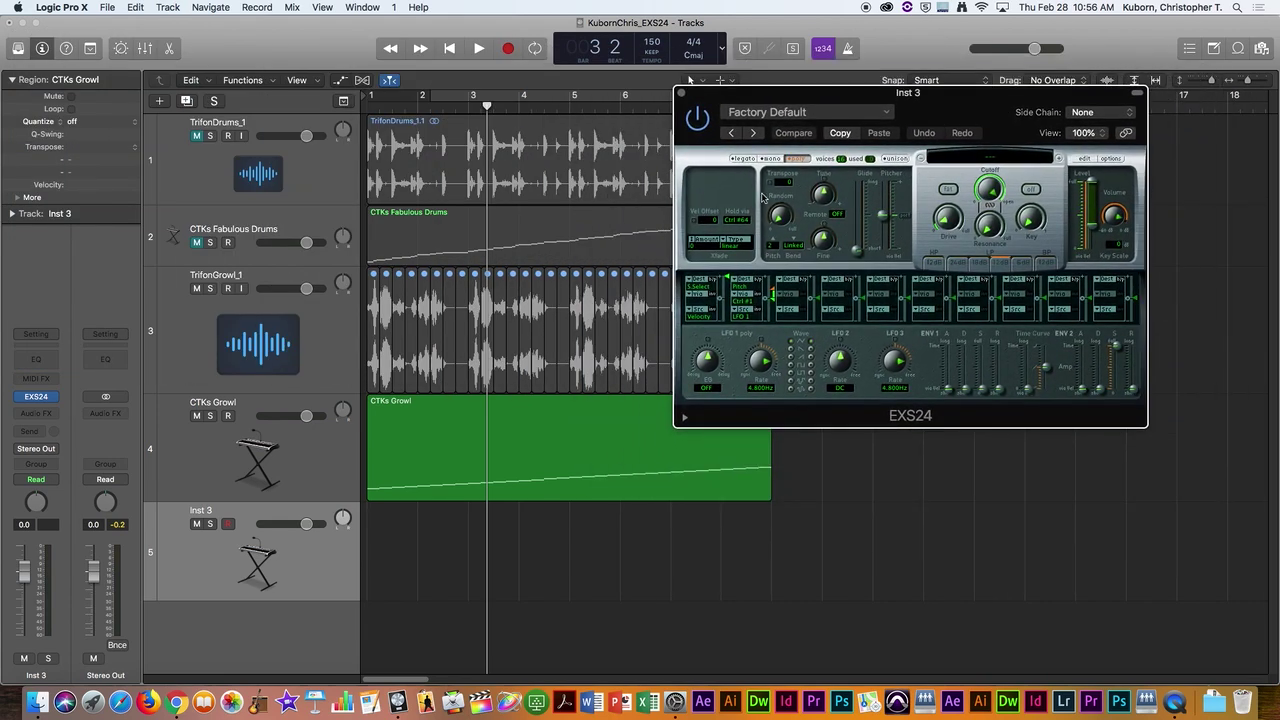
Step: Mute the CTKs Growl region, reselect Inst 3 and return the playhead to bar 1
{"action": "left_click", "coordinate": [206, 293]}
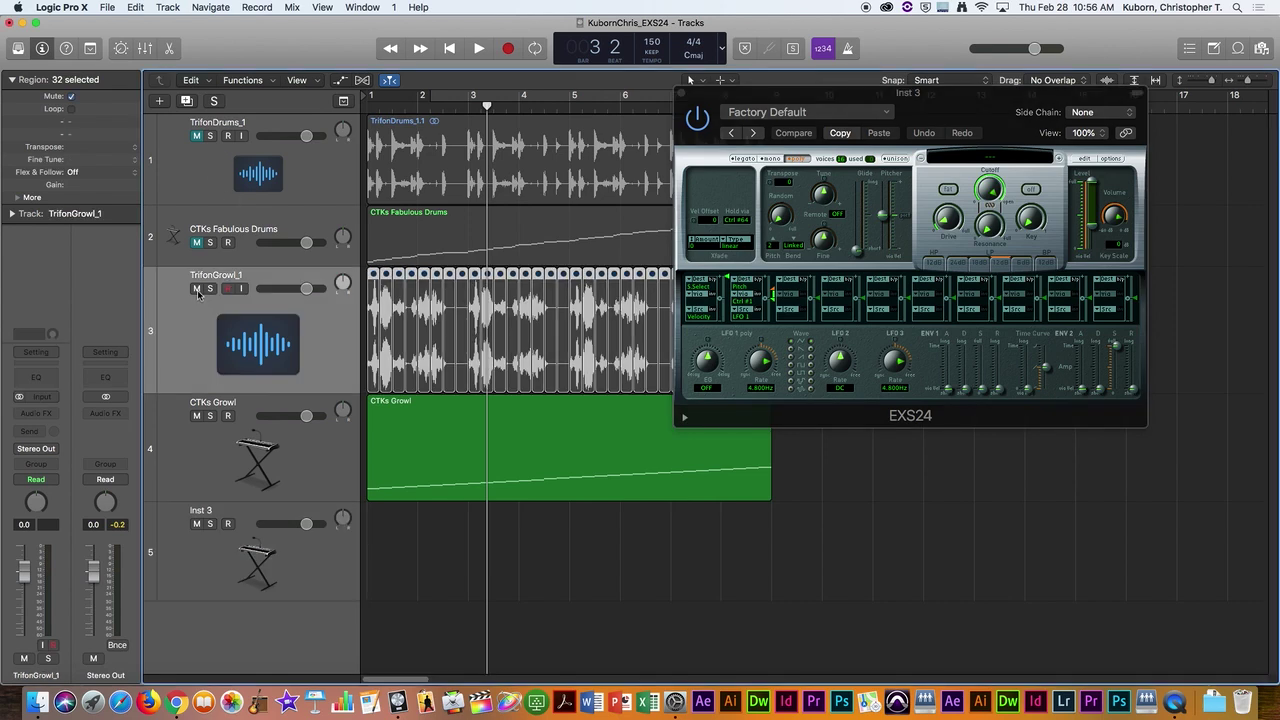
{"action": "left_click", "coordinate": [197, 415]}
{"action": "left_click", "coordinate": [288, 587]}
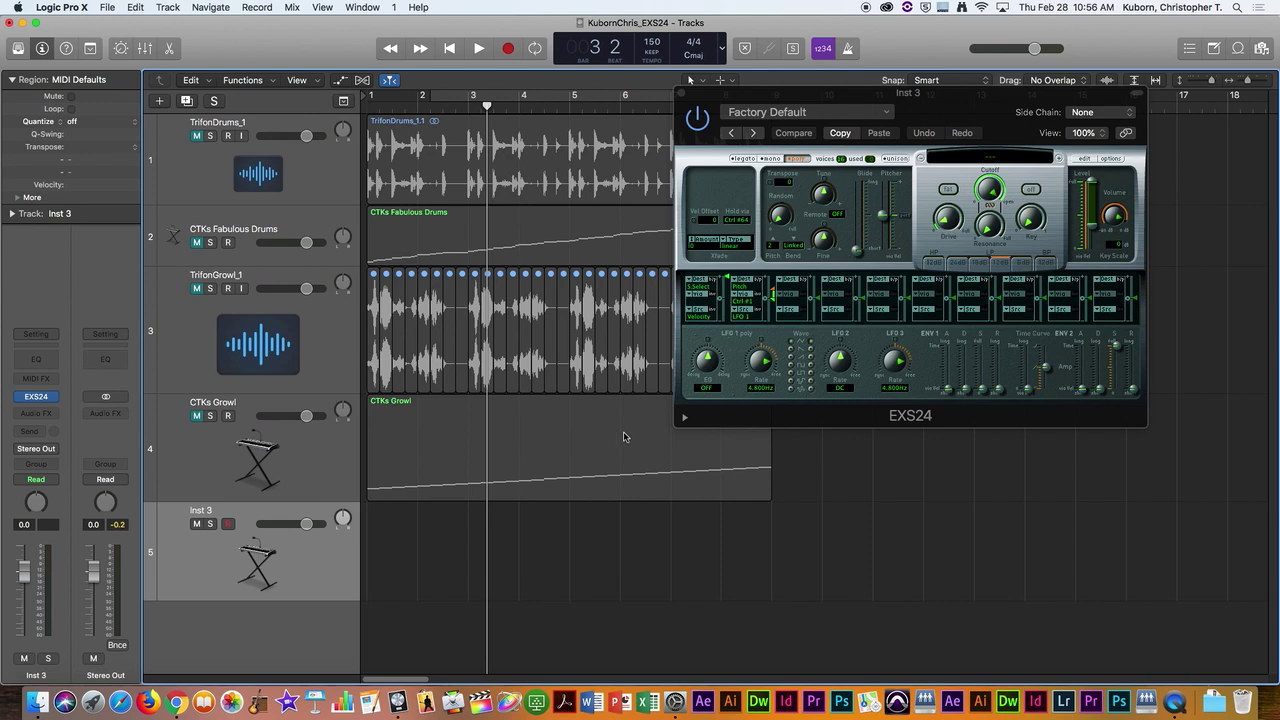
{"action": "key", "text": "Return"}
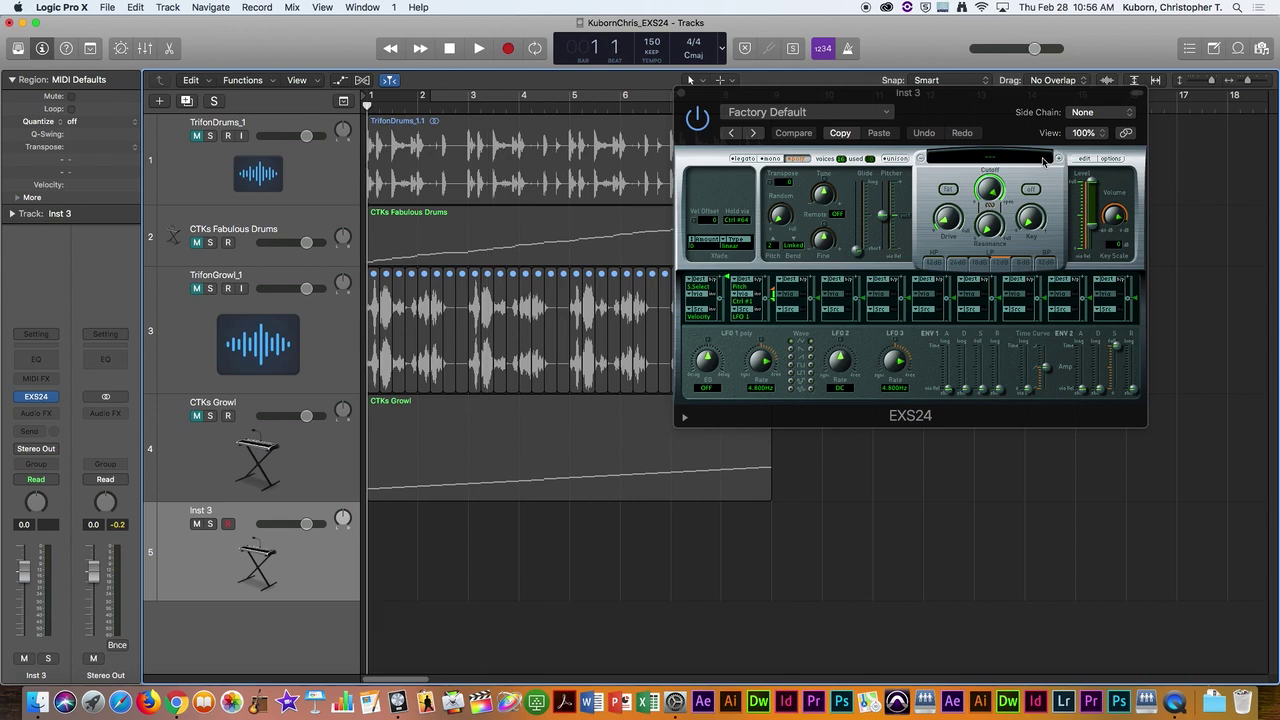
Step: Enlarge the EXS24 panel to 183% and move it up and left
{"action": "left_click_drag", "start_coordinate": [867, 98], "coordinate": [499, 38]}
{"action": "left_click_drag", "start_coordinate": [780, 364], "coordinate": [1174, 570]}
{"action": "left_click_drag", "start_coordinate": [938, 57], "coordinate": [1044, 46]}
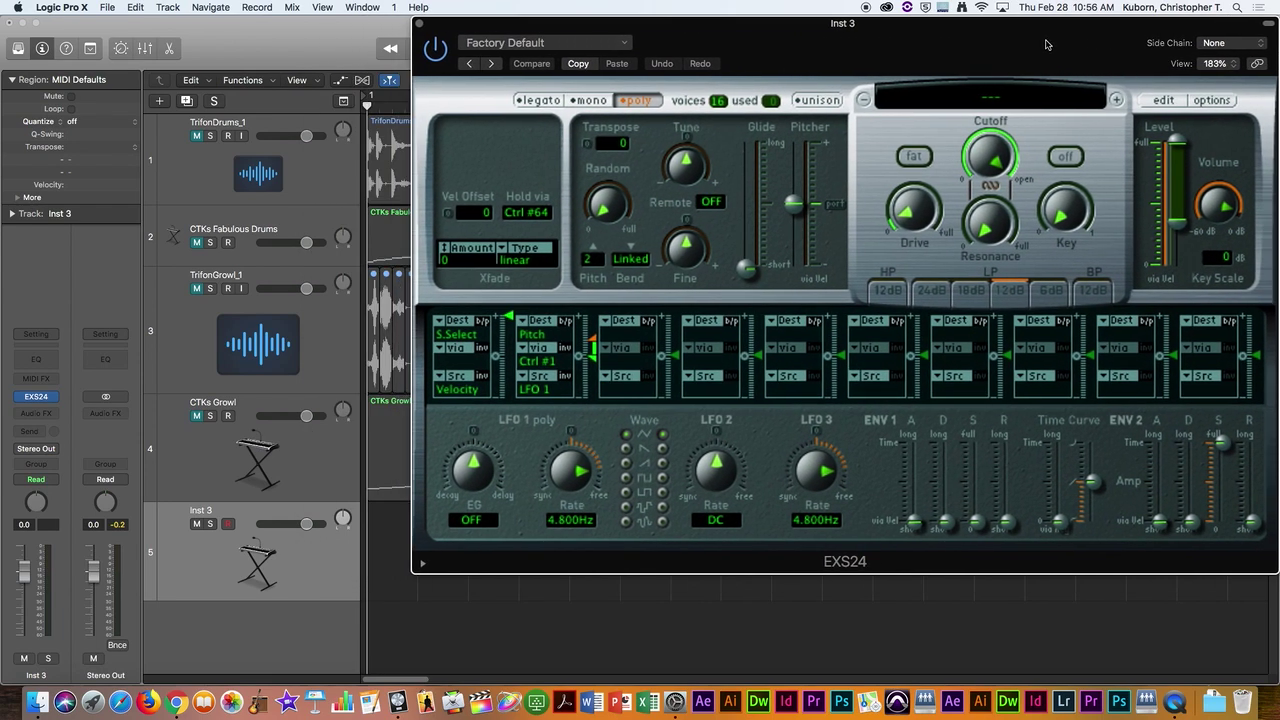
{"action": "left_click_drag", "start_coordinate": [1003, 103], "coordinate": [663, 76]}
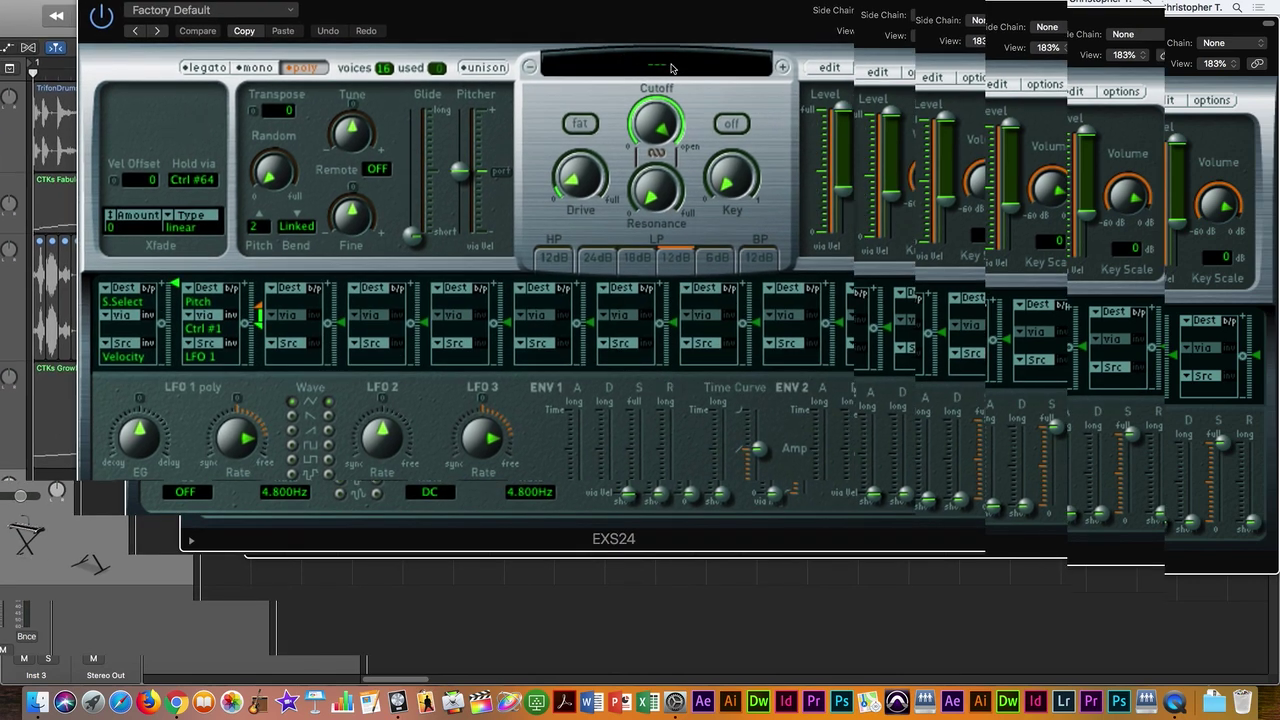
Step: Load the Pop Strings > EXS Strings 2 instrument into the EXS24
{"action": "left_click", "coordinate": [657, 66]}
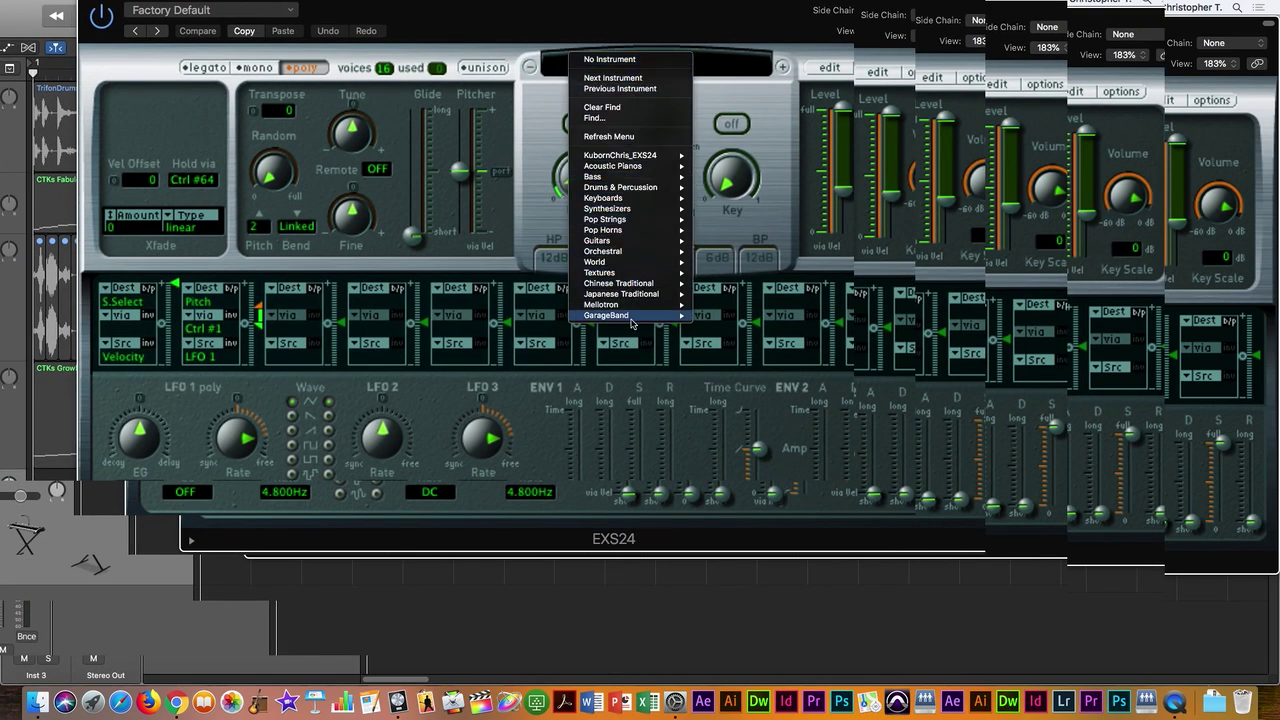
{"action": "mouse_move", "coordinate": [634, 158]}
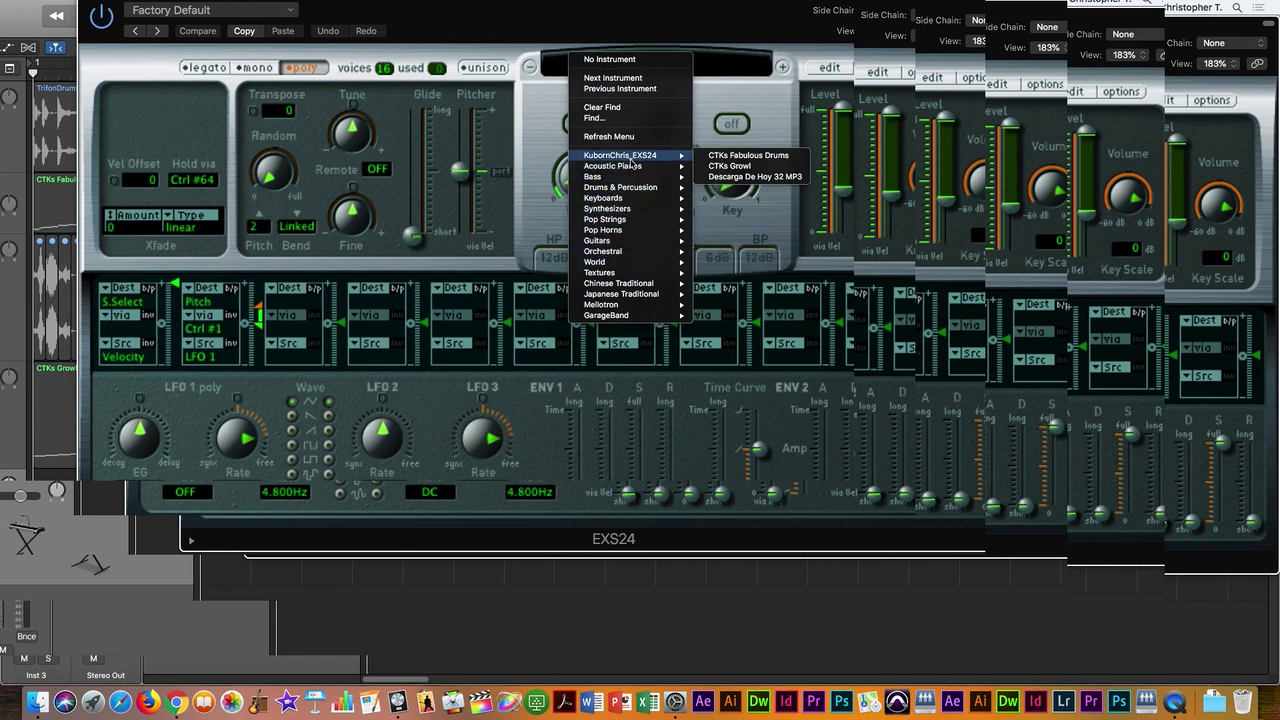
{"action": "mouse_move", "coordinate": [630, 220]}
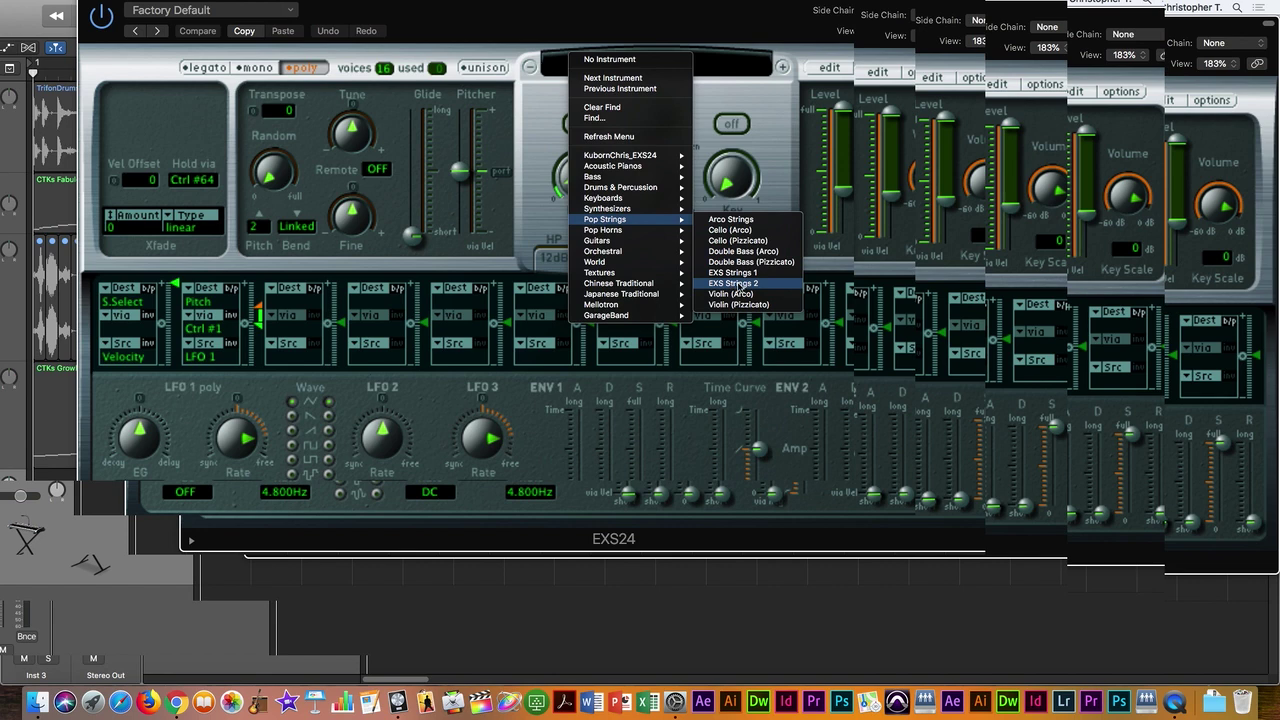
{"action": "left_click", "coordinate": [737, 287]}
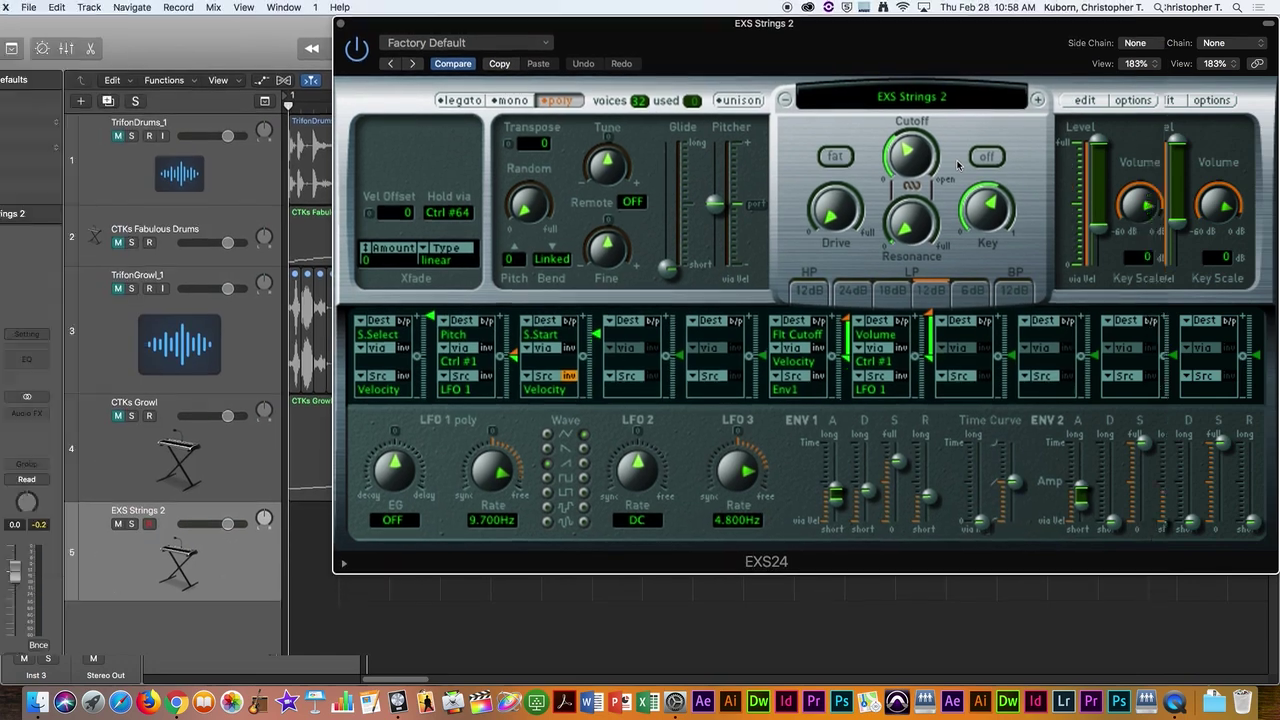
Step: Open Musical Typing with Cmd-K and test the A note while raising the range to octave C2
{"action": "key", "text": "super+k"}
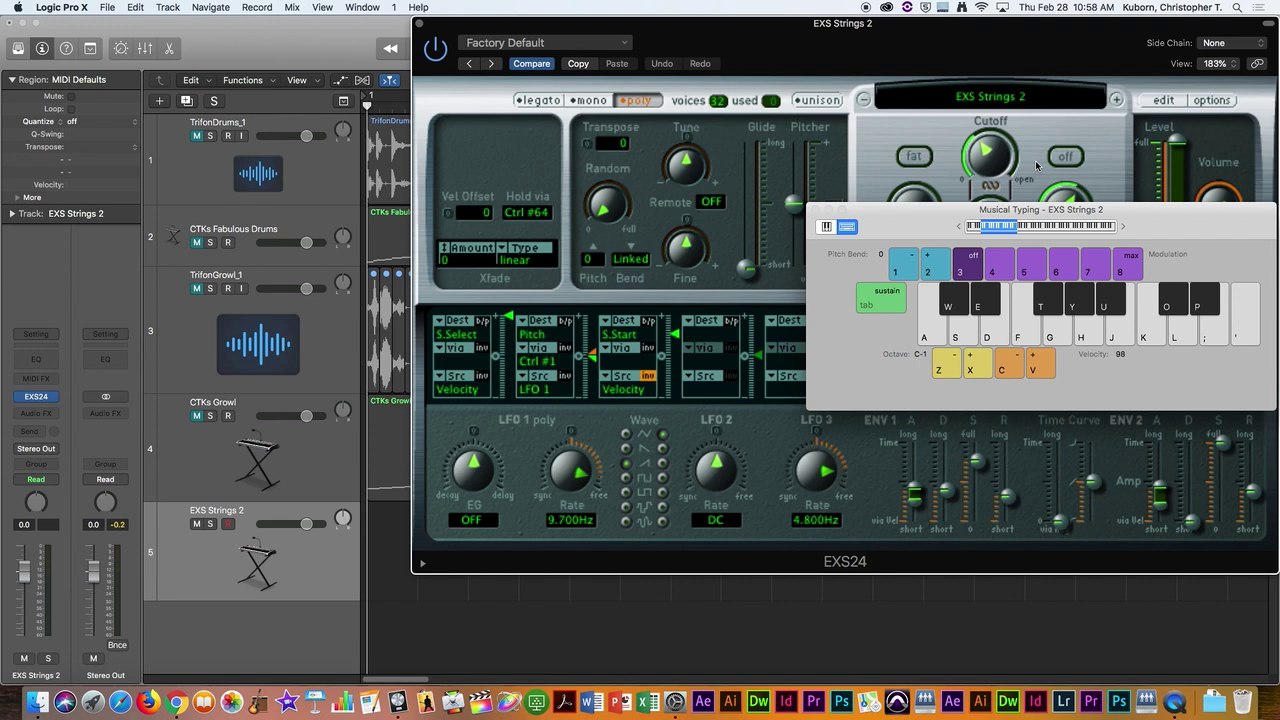
{"action": "key", "text": "a"}
{"action": "key", "text": "a"}
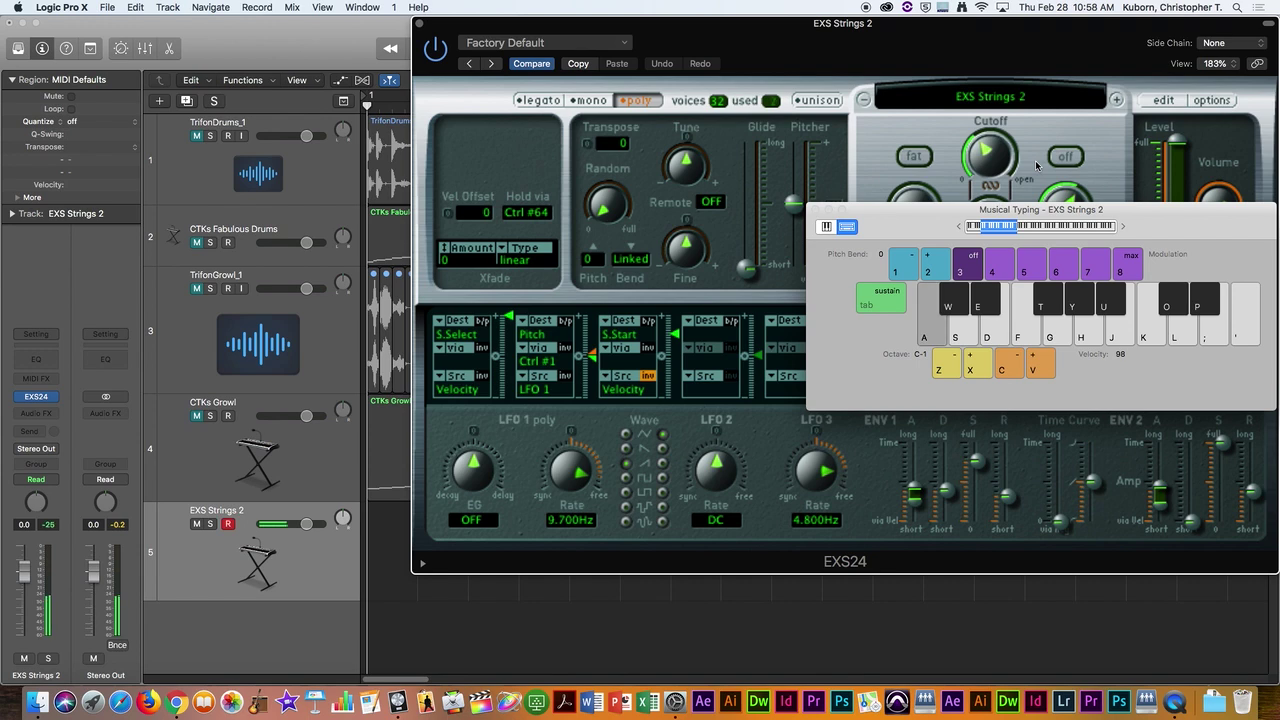
{"action": "key", "text": "a"}
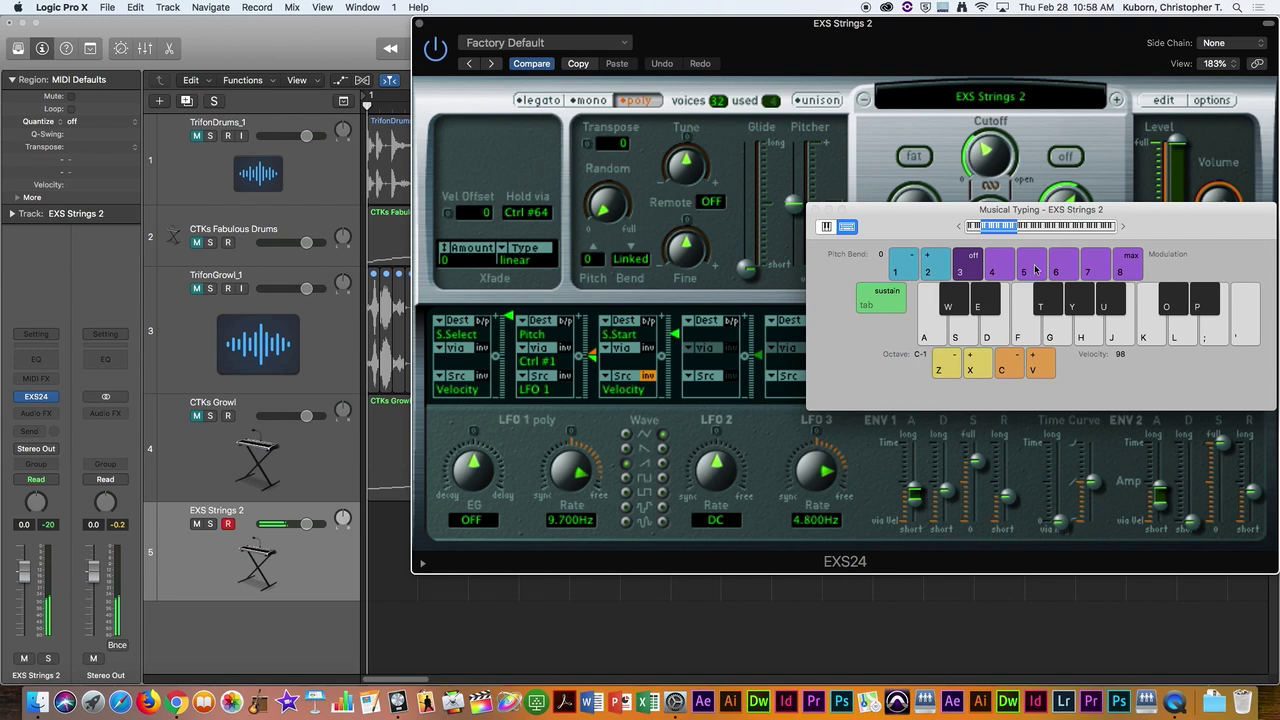
{"action": "left_click", "coordinate": [981, 368]}
{"action": "left_click", "coordinate": [983, 370]}
{"action": "key", "text": "a"}
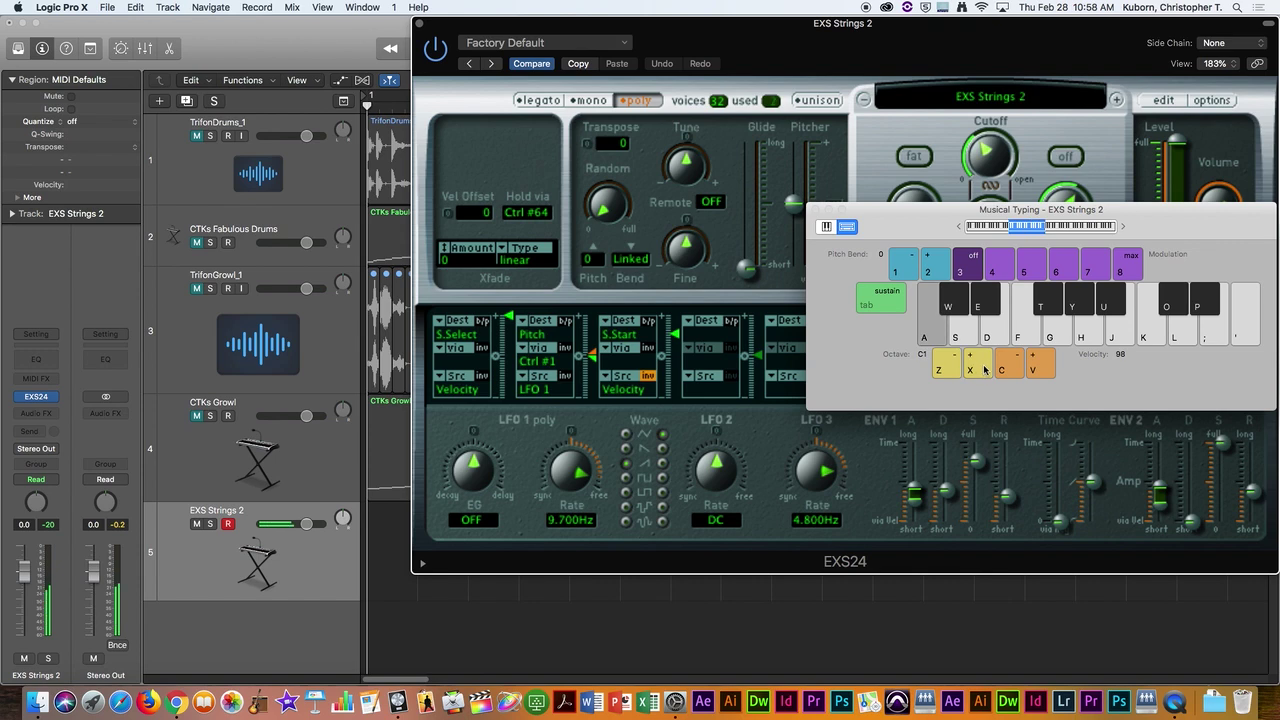
{"action": "left_click", "coordinate": [981, 368]}
{"action": "key", "text": "a"}
Step: Audition EXS Strings 2 with S, D, F and G notes, then move the keyboard aside
{"action": "key", "text": "s"}
{"action": "key", "text": "d"}
{"action": "key", "text": "f"}
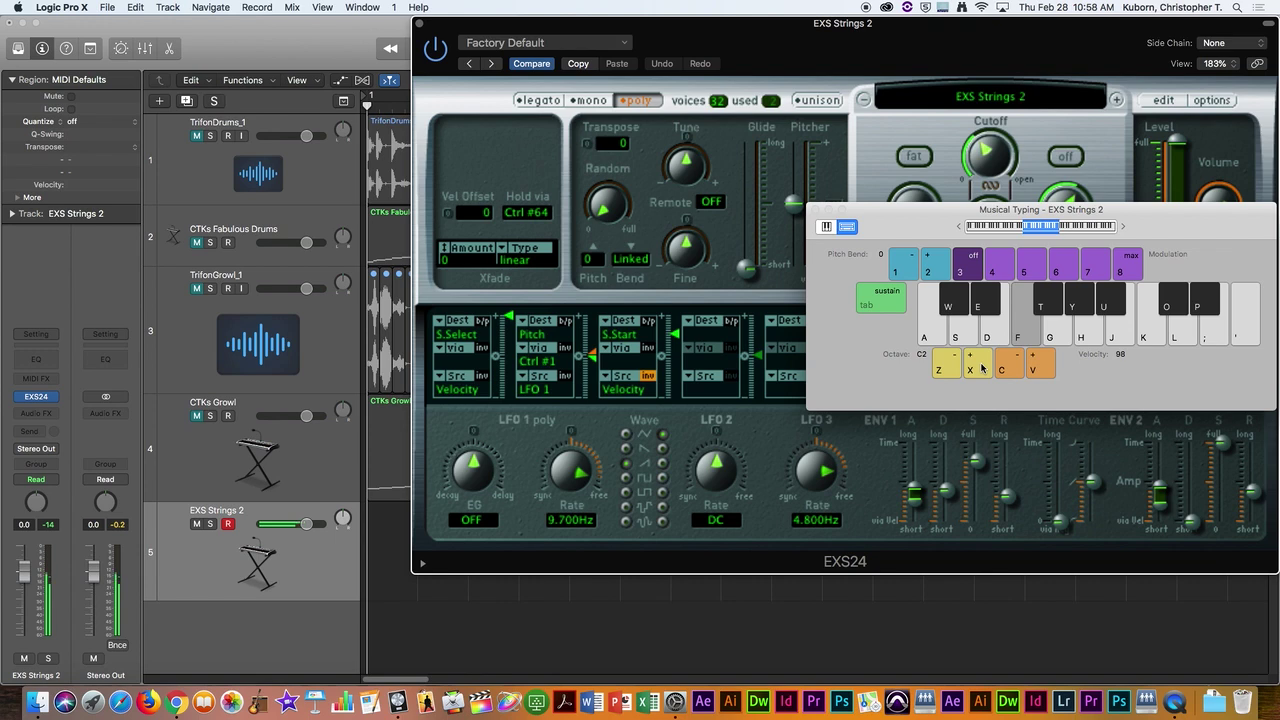
{"action": "key", "text": "f"}
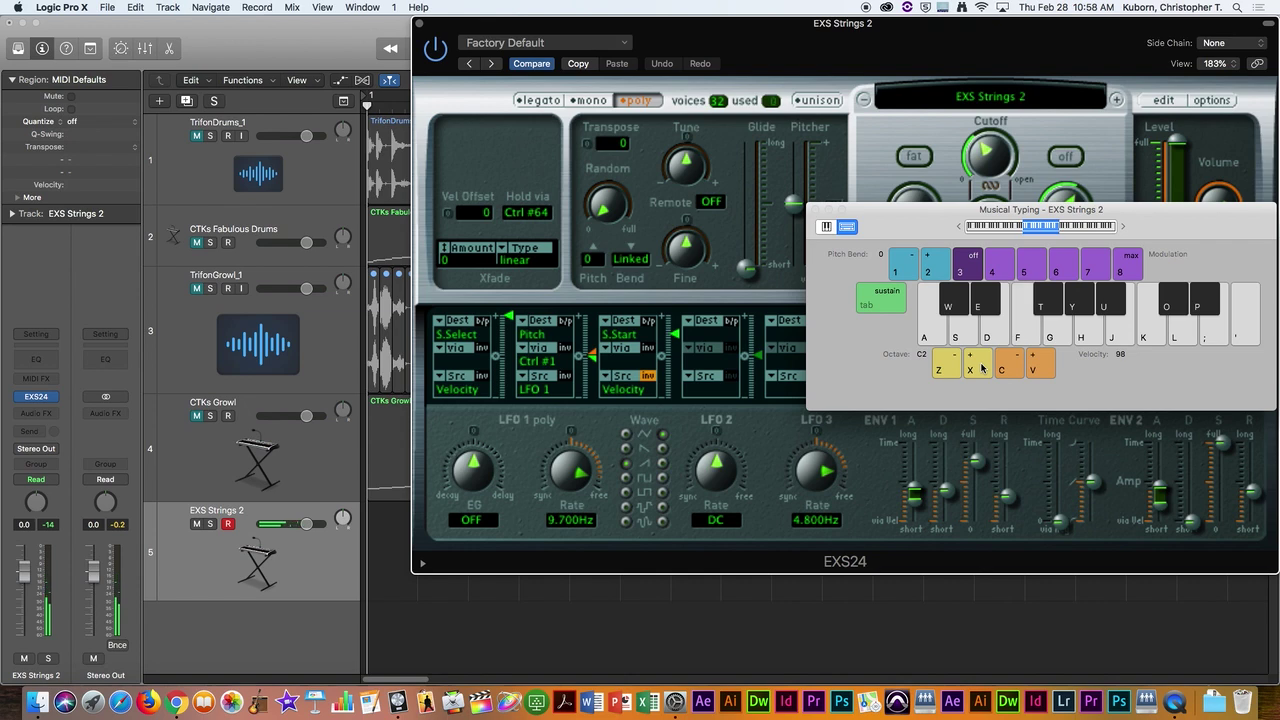
{"action": "key", "text": "f"}
{"action": "key", "text": "d"}
{"action": "key", "text": "f"}
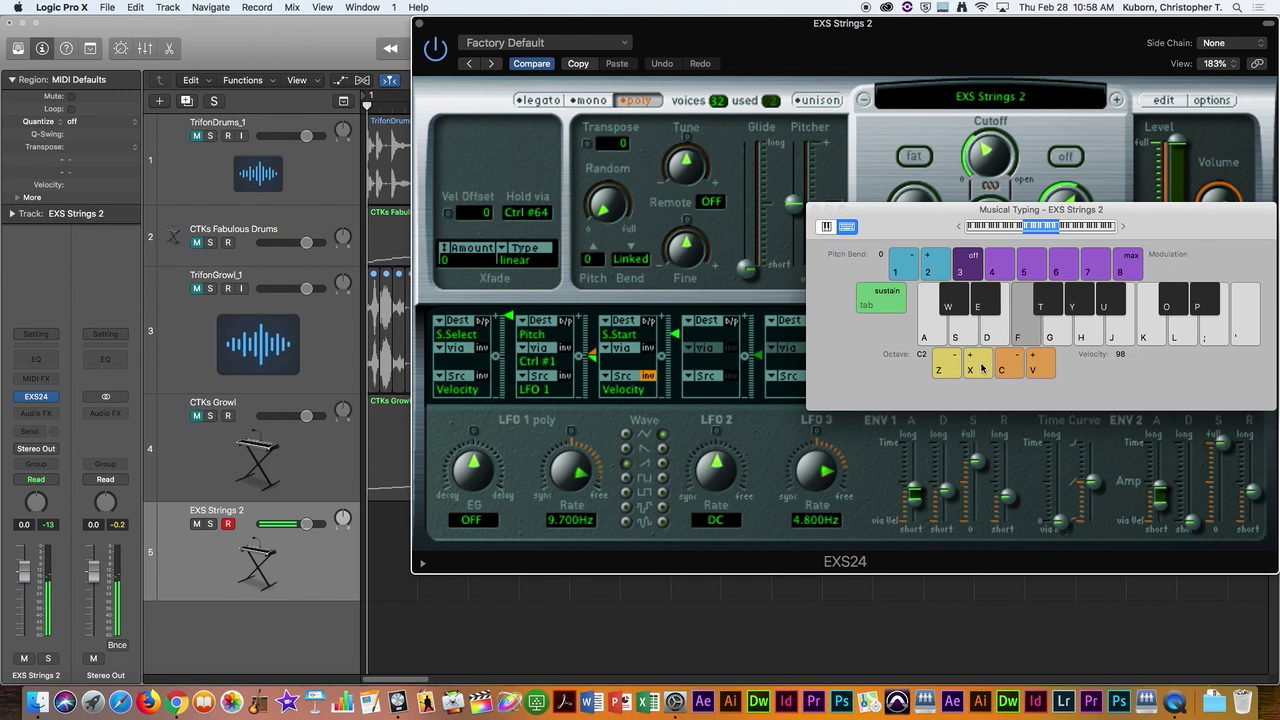
{"action": "key", "text": "g"}
{"action": "left_click_drag", "start_coordinate": [924, 220], "coordinate": [913, 460]}
Step: Close Musical Typing, reposition the EXS24 window and move the Instrument Editor to uncover the tracks
{"action": "left_click", "coordinate": [805, 450]}
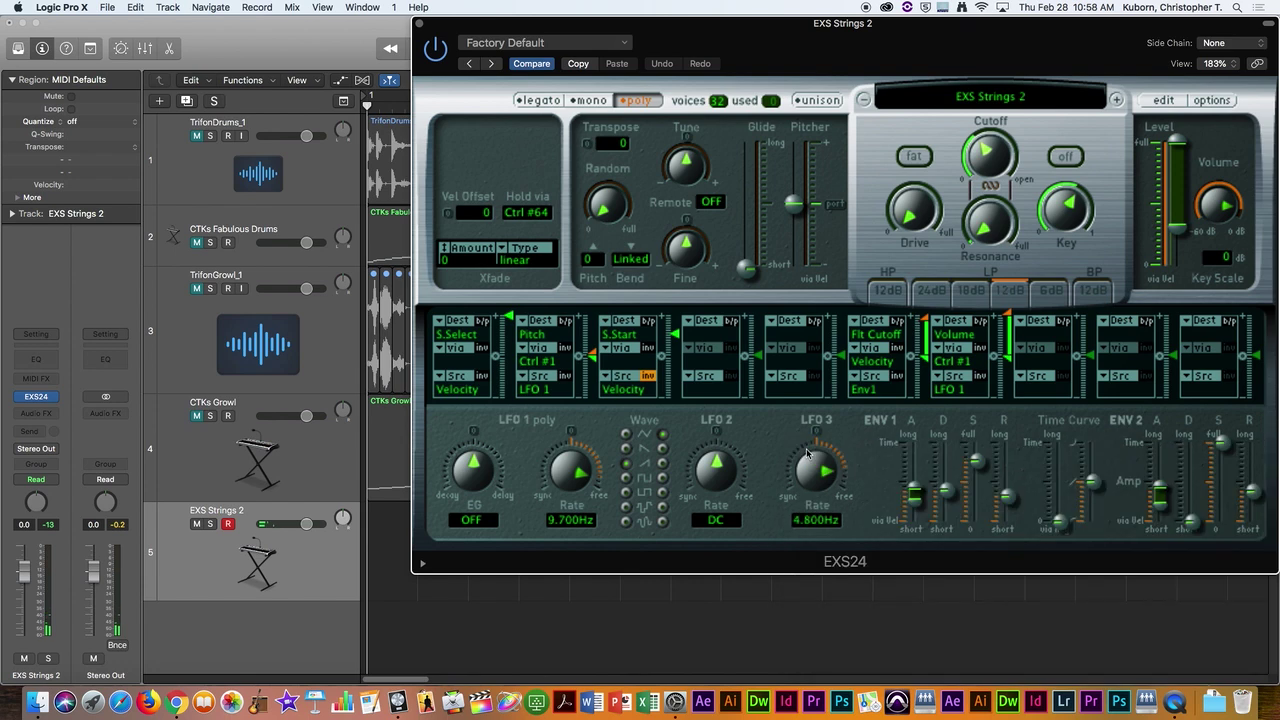
{"action": "left_click_drag", "start_coordinate": [1172, 100], "coordinate": [567, 57]}
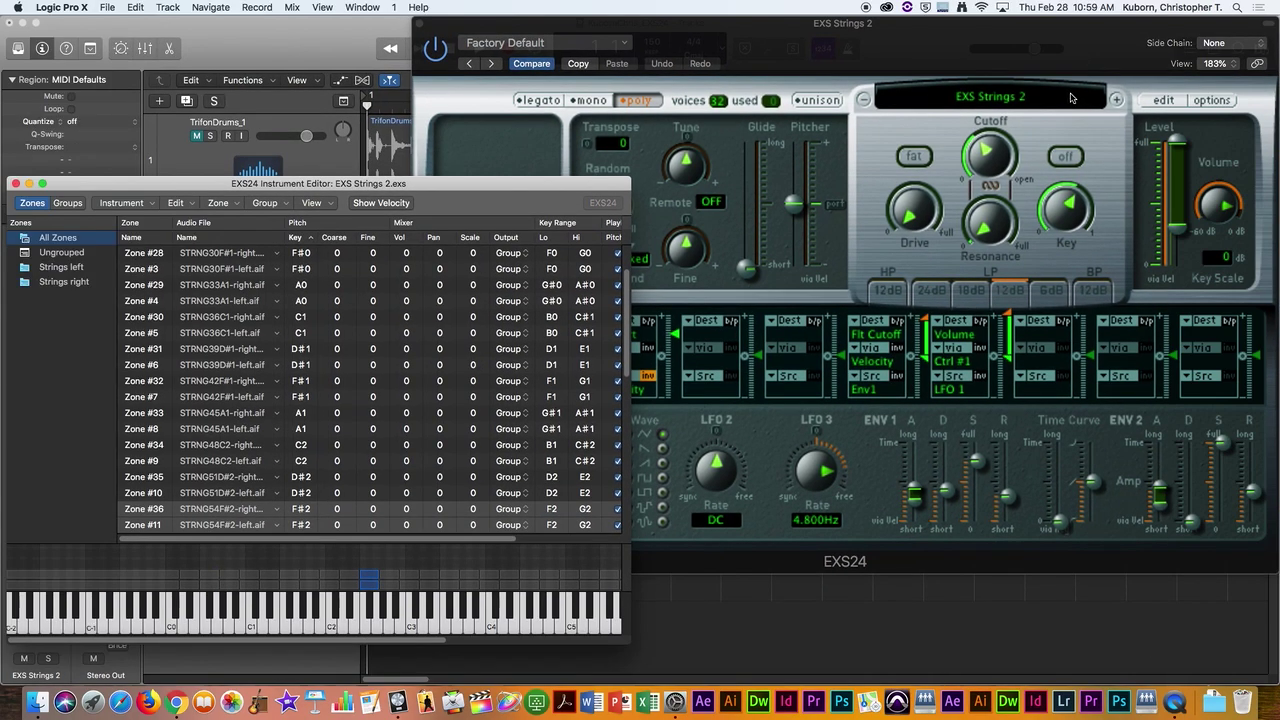
{"action": "left_click_drag", "start_coordinate": [571, 189], "coordinate": [966, 88]}
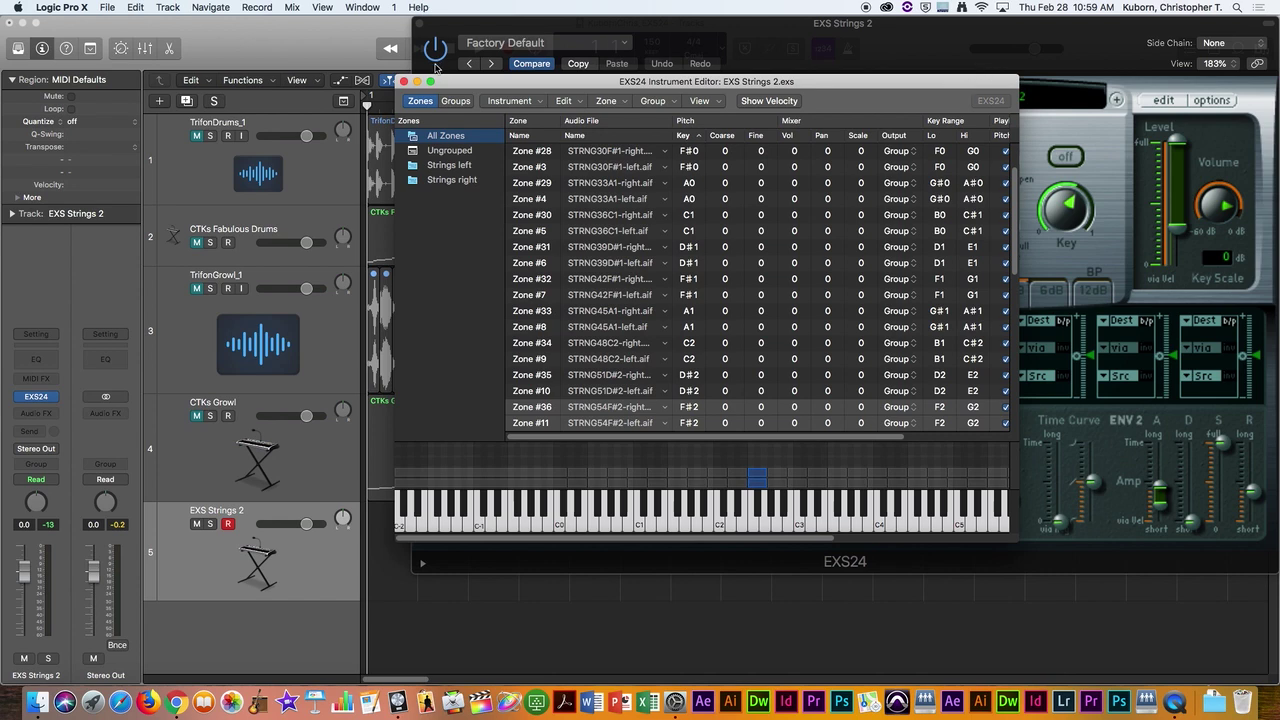
Step: Reopen the EXS Strings 2 Instrument Editor, reposition it and enlarge it to show more zones
{"action": "left_click", "coordinate": [403, 81]}
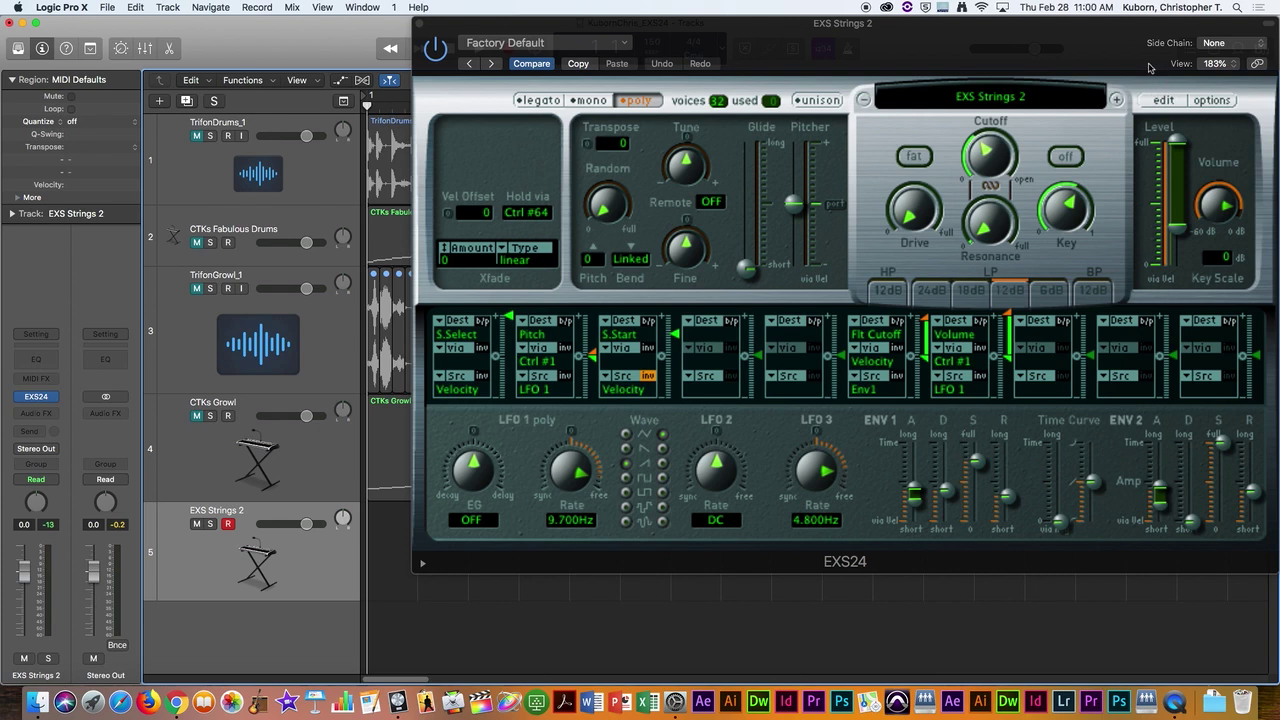
{"action": "left_click_drag", "start_coordinate": [1188, 28], "coordinate": [1117, 28]}
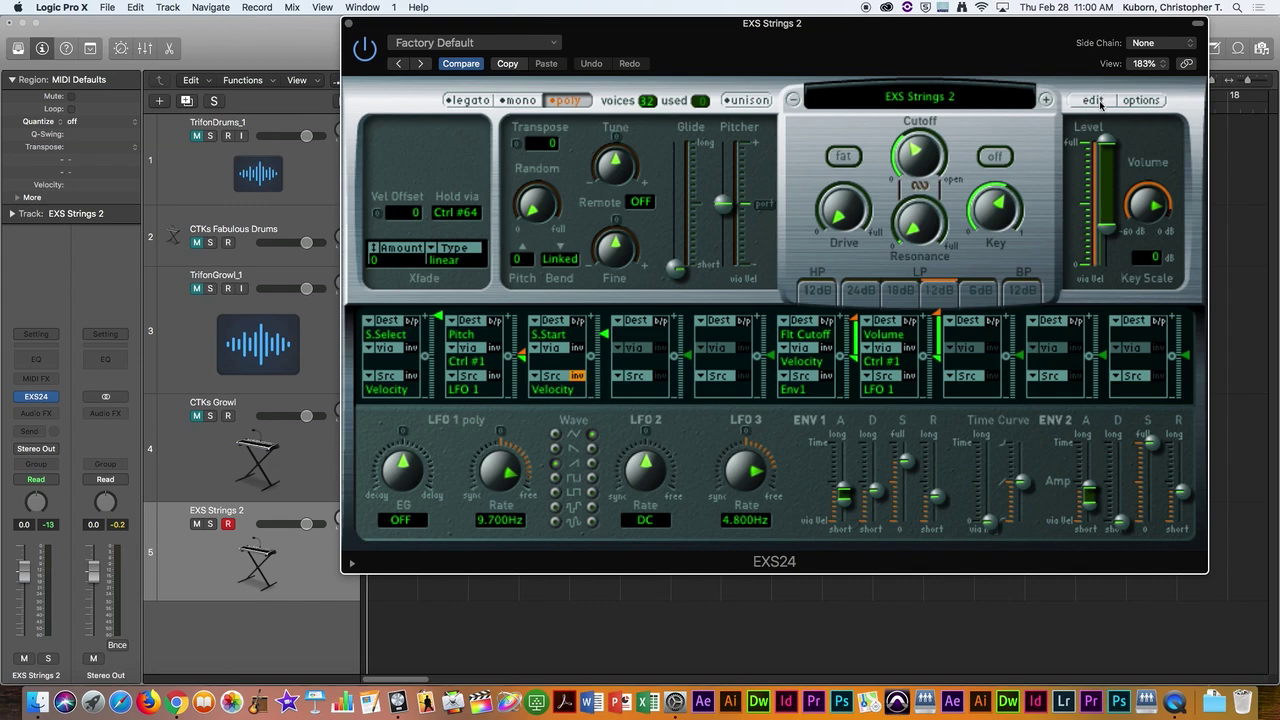
{"action": "left_click", "coordinate": [1099, 104]}
{"action": "left_click_drag", "start_coordinate": [832, 88], "coordinate": [1055, 29]}
{"action": "left_click_drag", "start_coordinate": [763, 24], "coordinate": [631, 24]}
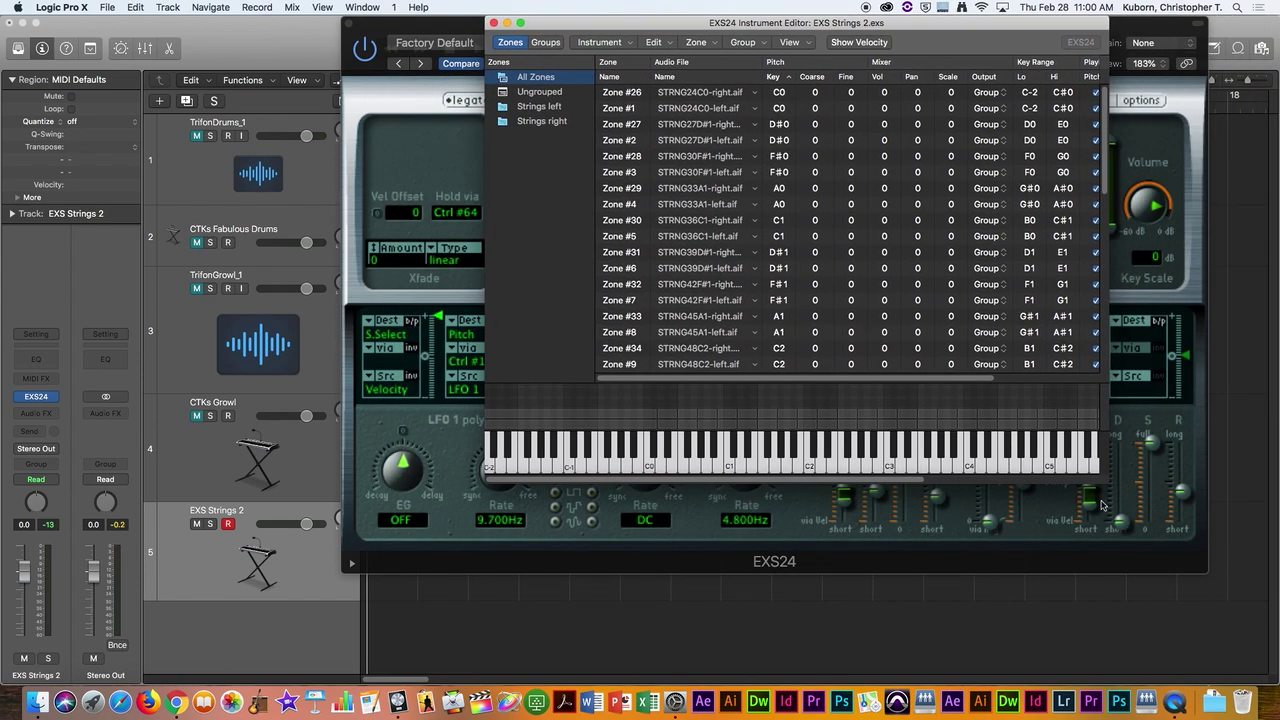
{"action": "left_click_drag", "start_coordinate": [1108, 484], "coordinate": [1221, 574]}
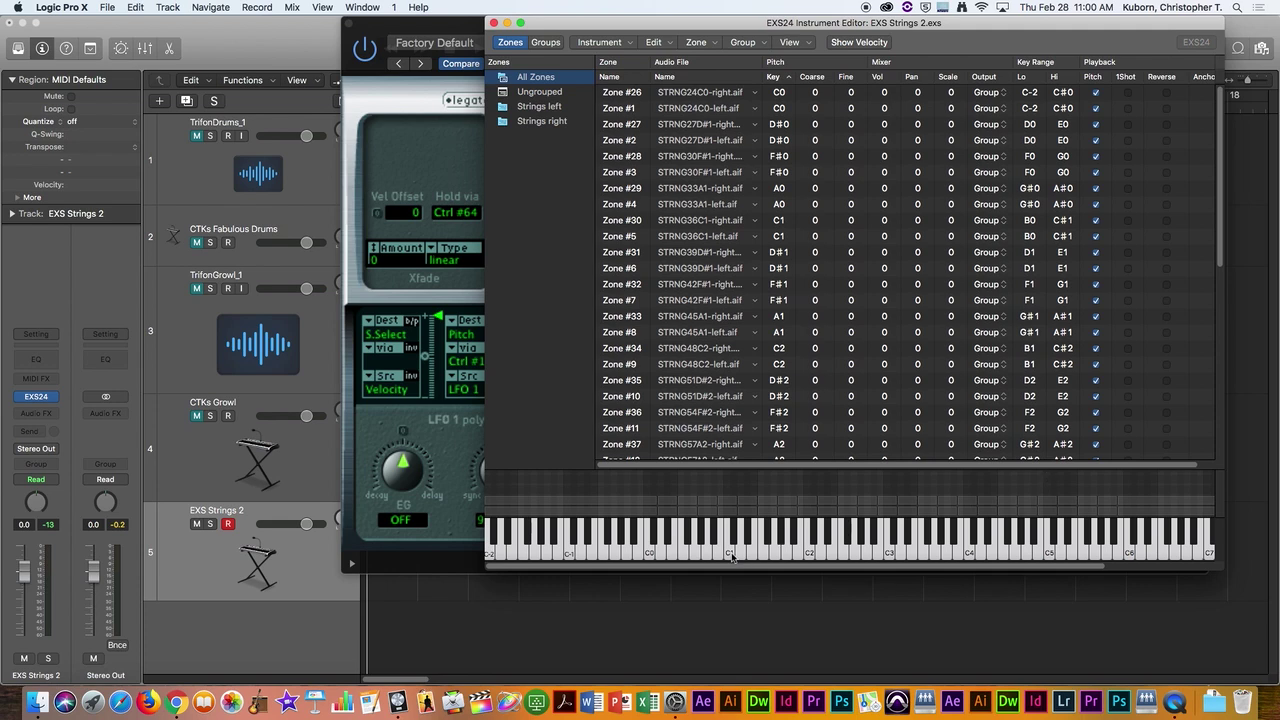
{"action": "left_click", "coordinate": [729, 555]}
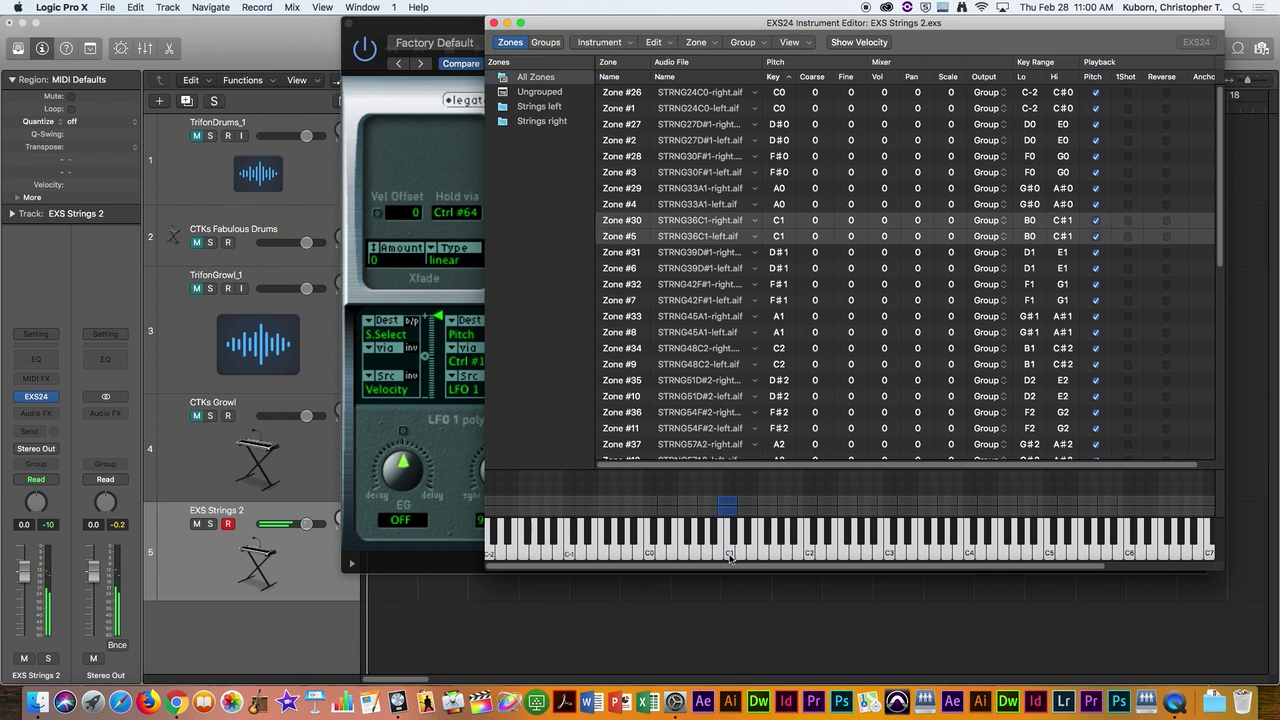
{"action": "left_click", "coordinate": [729, 555]}
{"action": "left_click_drag", "start_coordinate": [729, 557], "coordinate": [731, 512]}
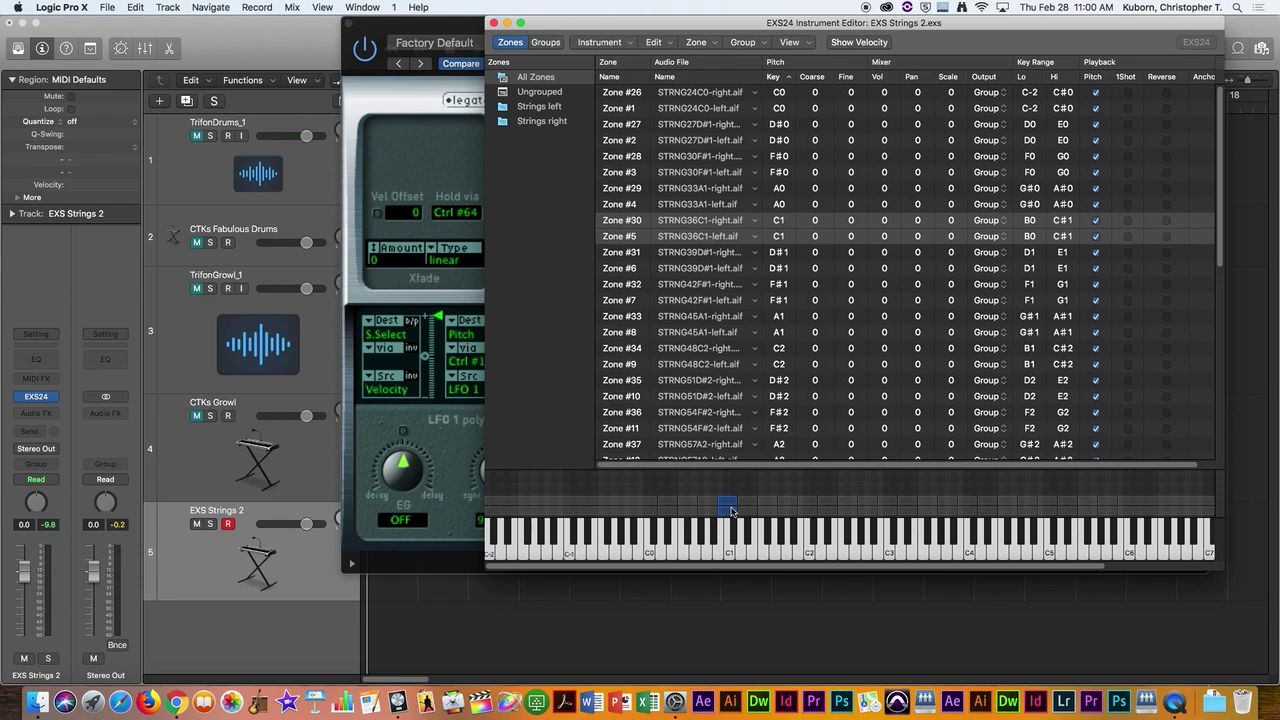
{"action": "mouse_move", "coordinate": [774, 30]}
{"action": "left_mouse_down"}
{"action": "mouse_move", "coordinate": [744, 78]}
{"action": "mouse_move", "coordinate": [800, 364]}
{"action": "mouse_move", "coordinate": [745, 24]}
{"action": "mouse_move", "coordinate": [788, 24]}
{"action": "left_mouse_up"}
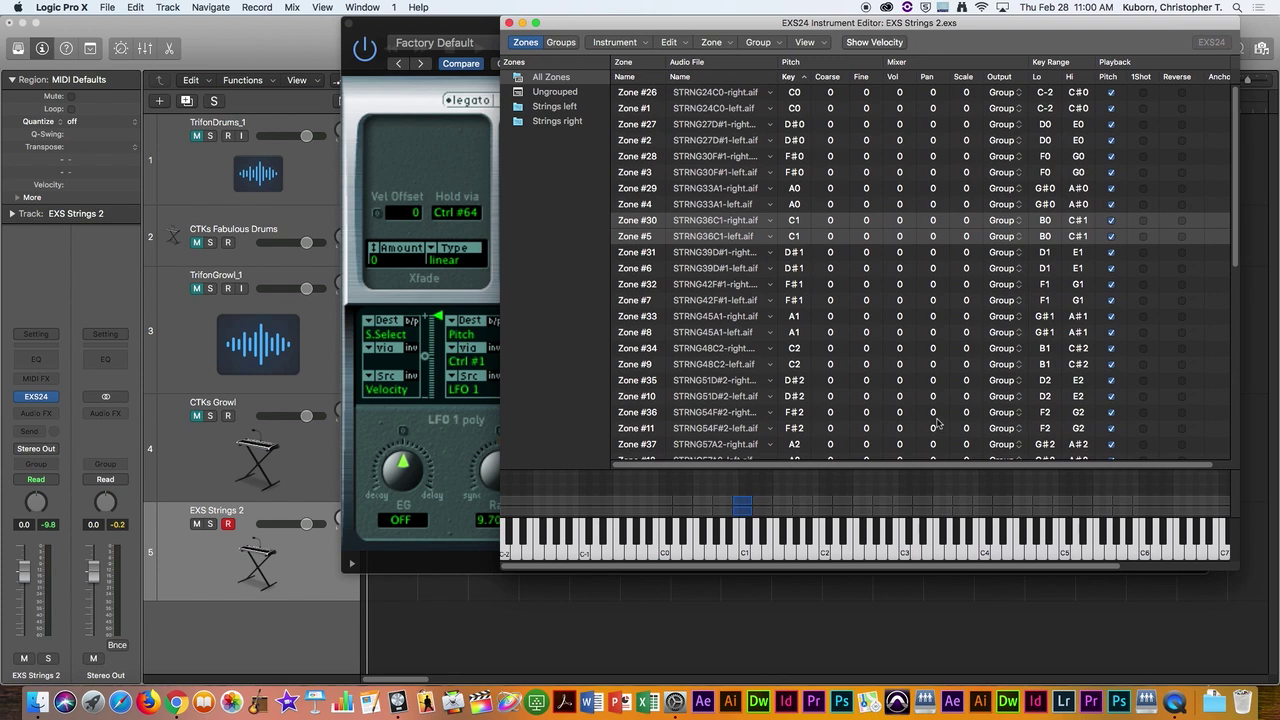
{"action": "left_click", "coordinate": [743, 508]}
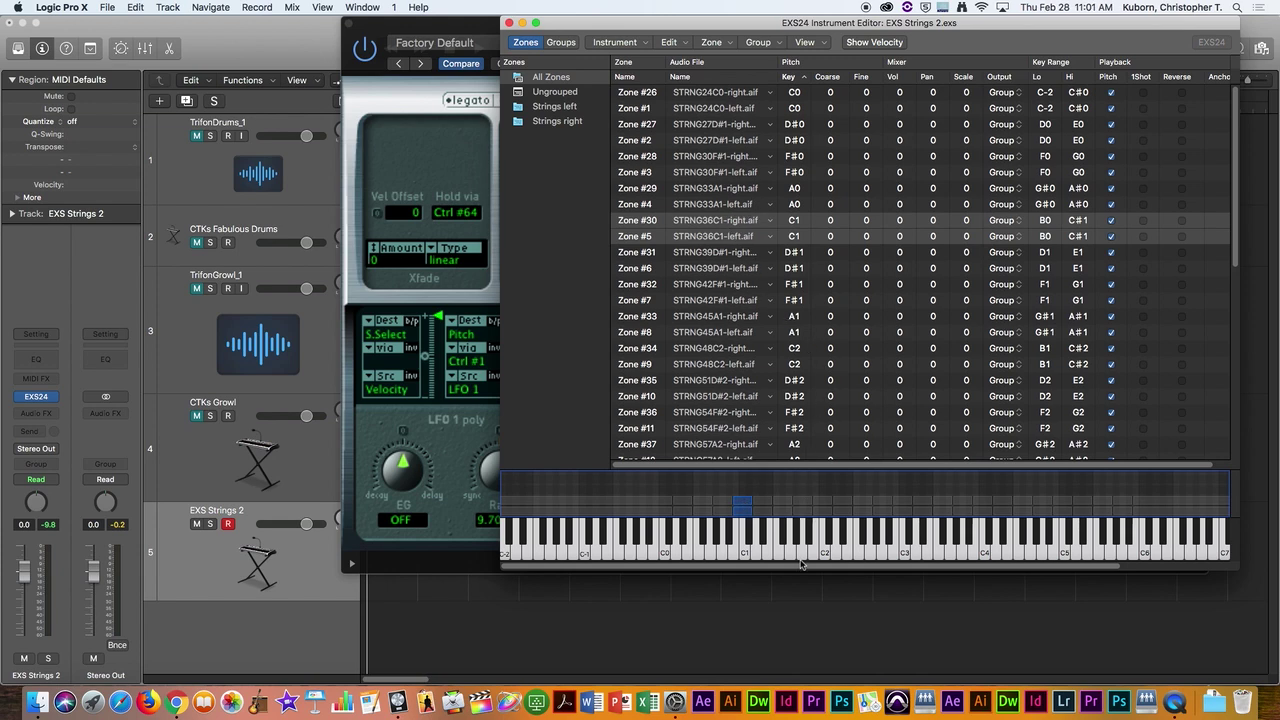
{"action": "left_click", "coordinate": [743, 555]}
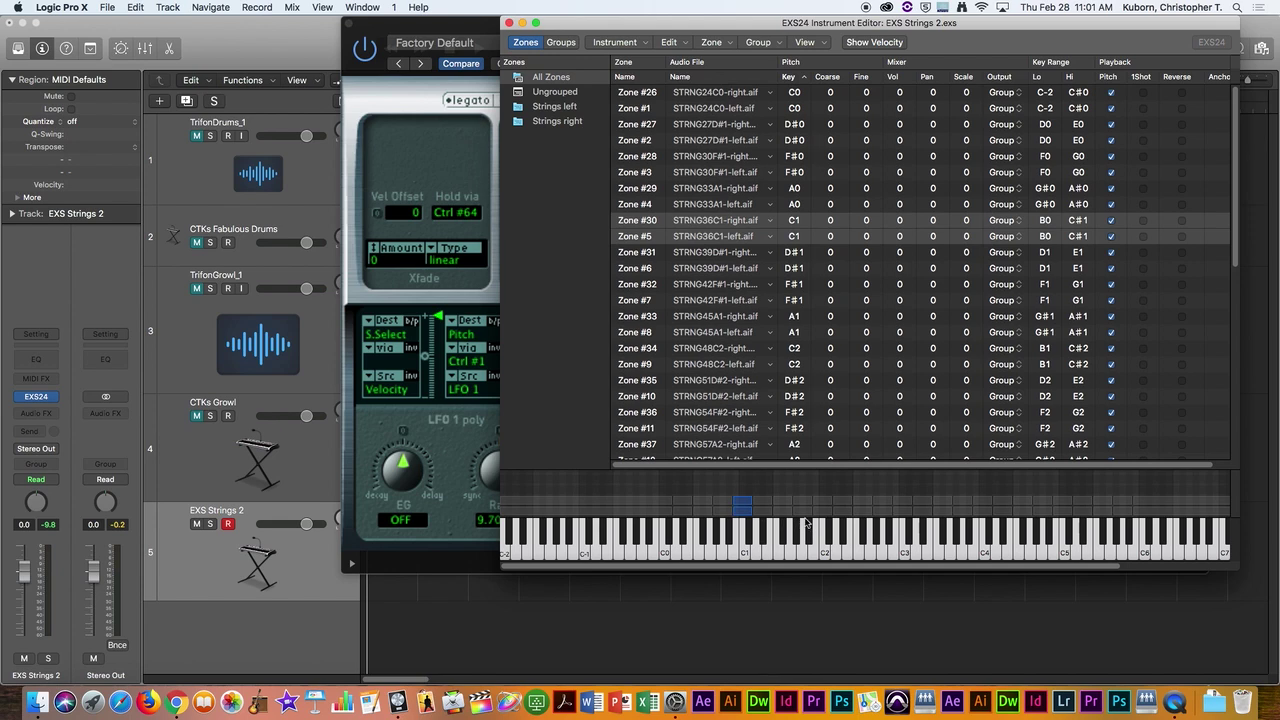
{"action": "left_click", "coordinate": [744, 555]}
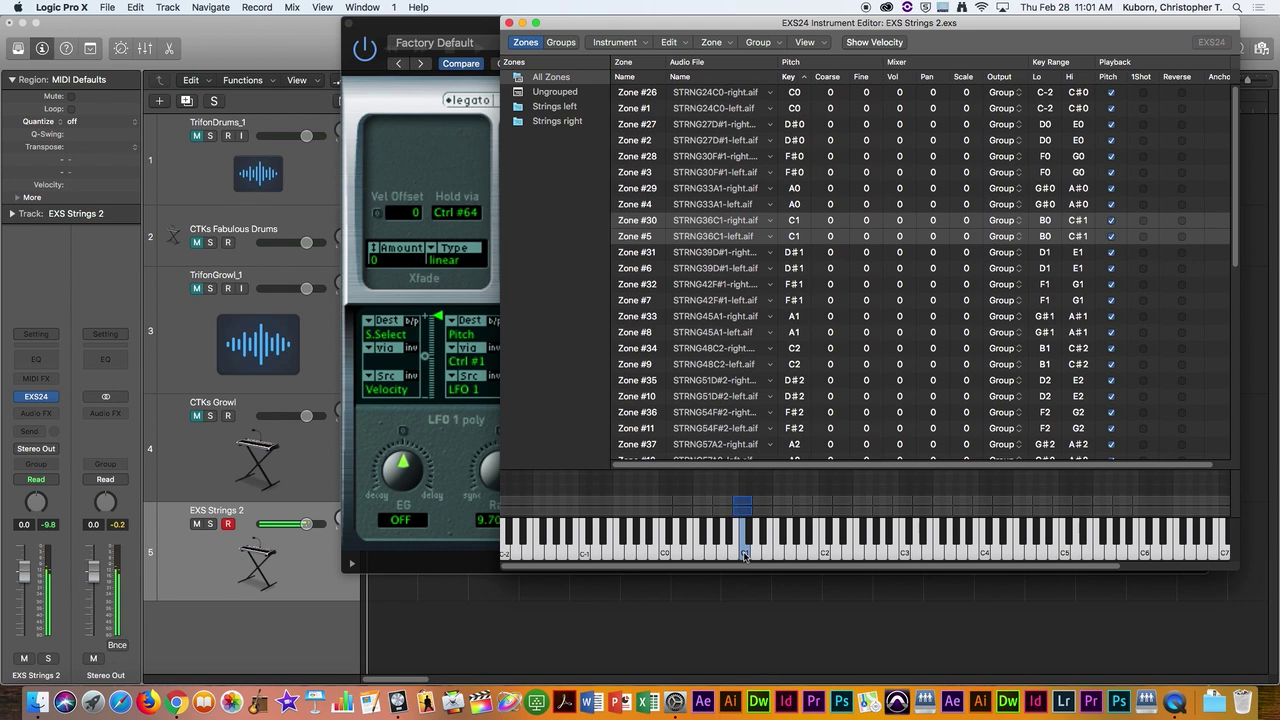
{"action": "left_click", "coordinate": [754, 550]}
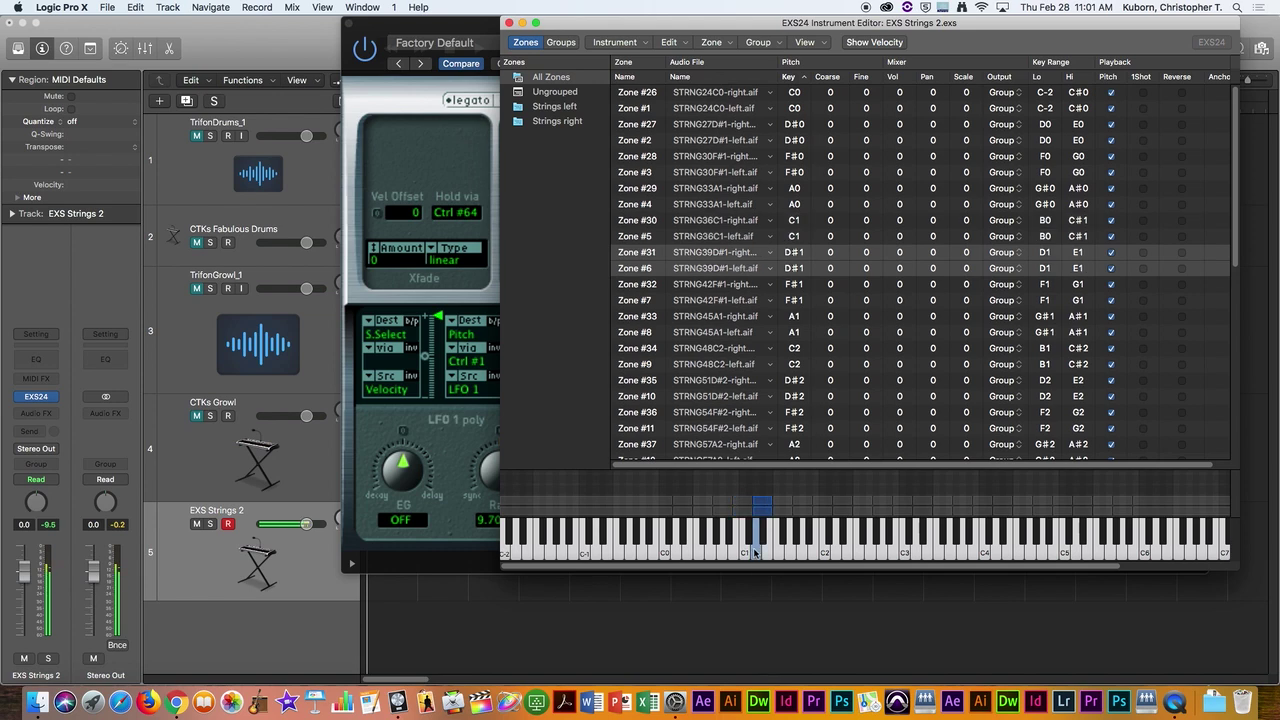
{"action": "left_click", "coordinate": [767, 553]}
{"action": "left_click", "coordinate": [756, 552]}
{"action": "left_click", "coordinate": [778, 552]}
{"action": "left_click", "coordinate": [790, 556]}
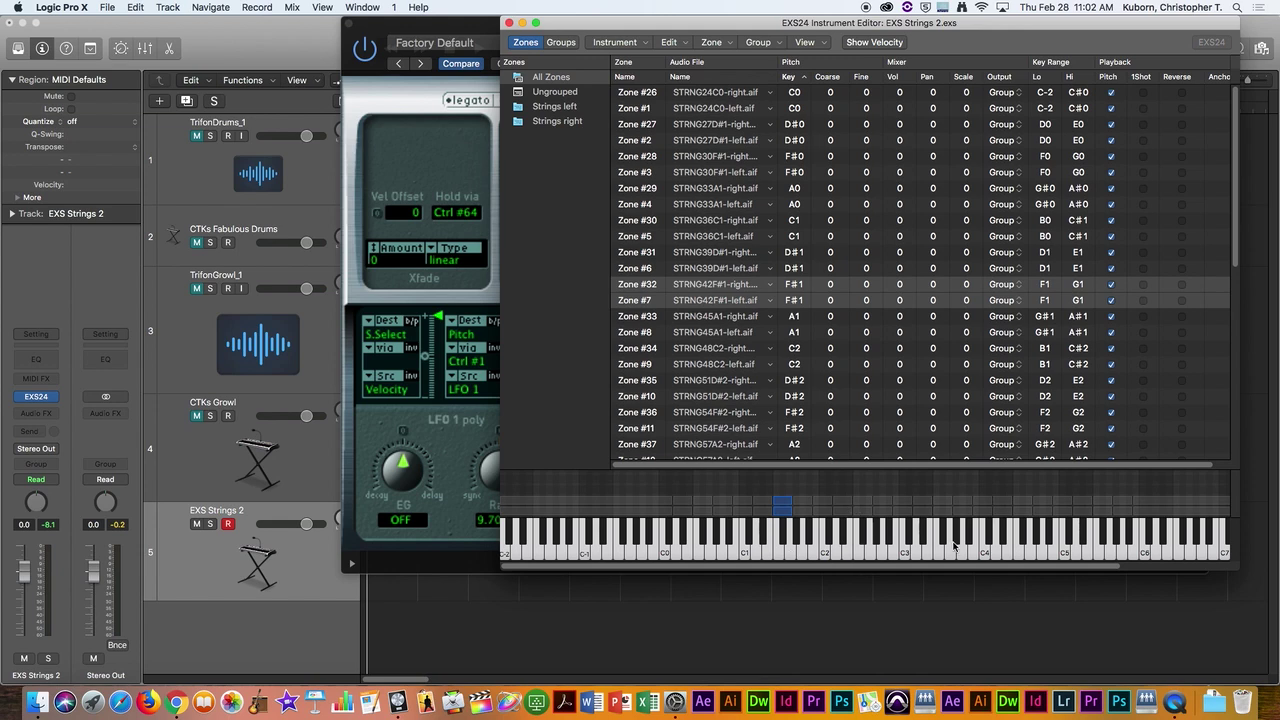
{"action": "left_click_drag", "start_coordinate": [782, 550], "coordinate": [792, 554]}
{"action": "left_click", "coordinate": [787, 542]}
{"action": "left_click", "coordinate": [787, 542]}
{"action": "left_click", "coordinate": [1113, 288]}
{"action": "left_click", "coordinate": [1113, 286]}
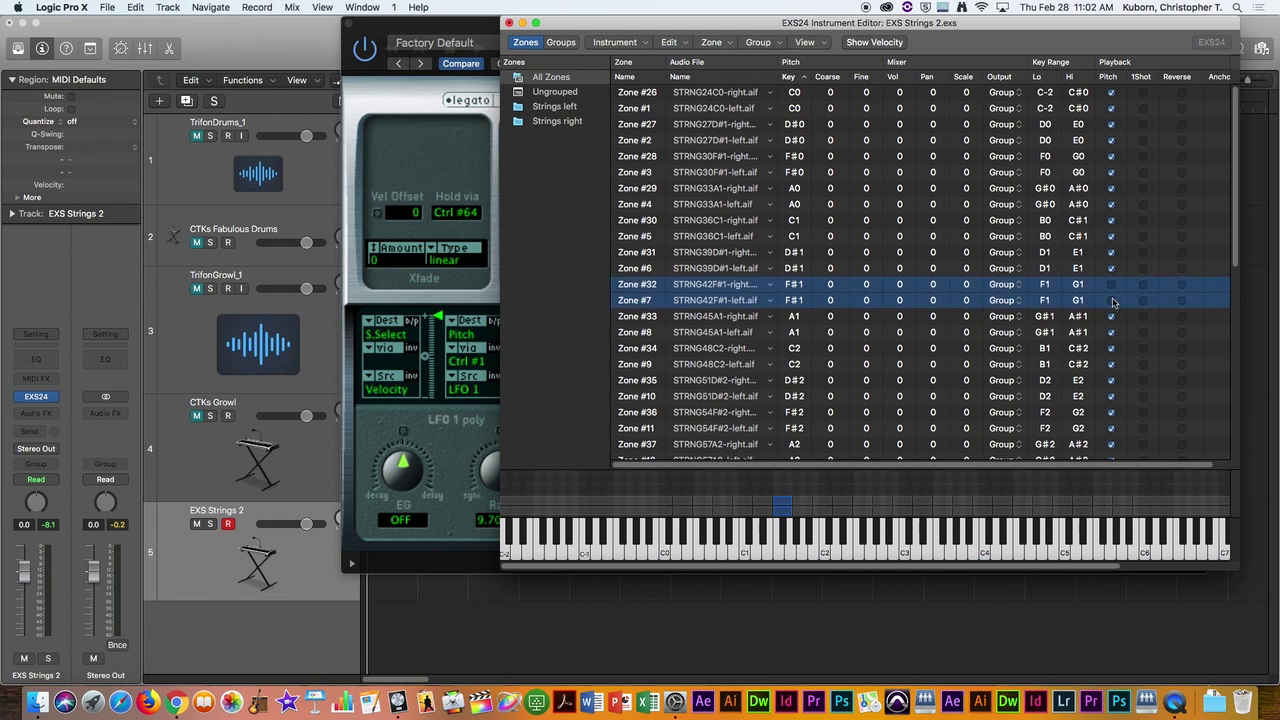
{"action": "left_click", "coordinate": [783, 540]}
{"action": "left_click", "coordinate": [785, 540]}
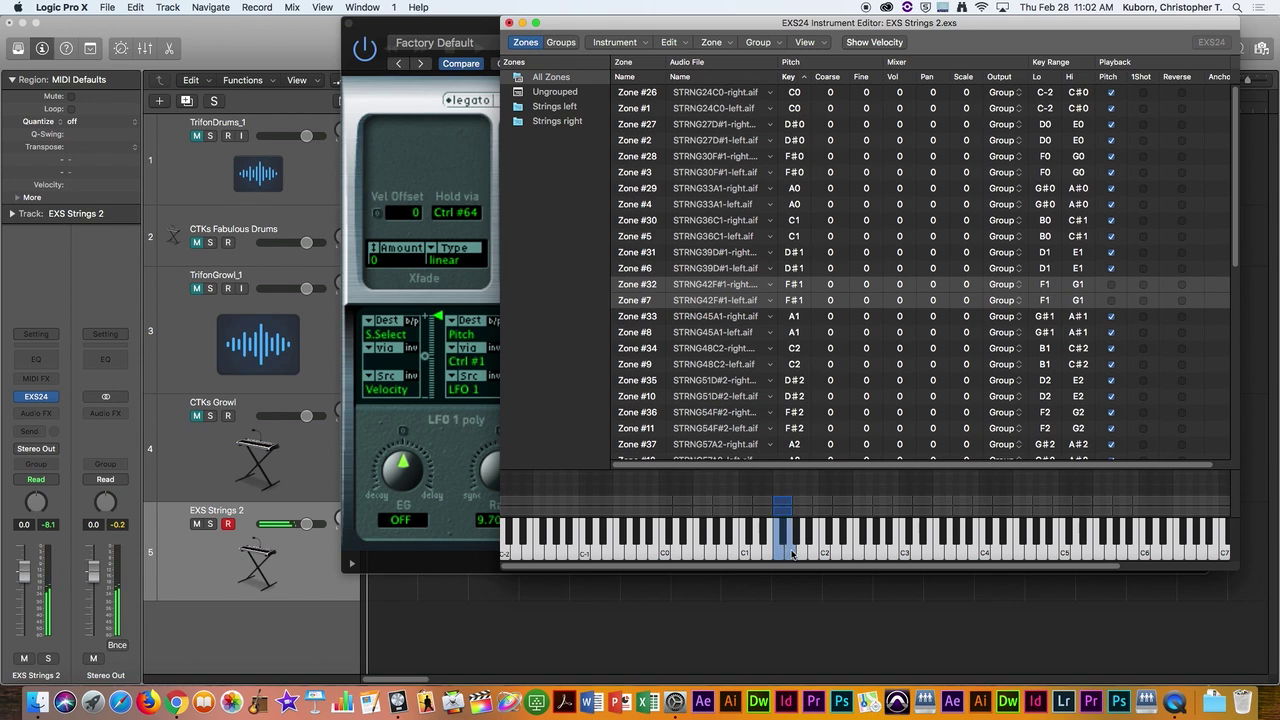
{"action": "left_click", "coordinate": [1110, 290]}
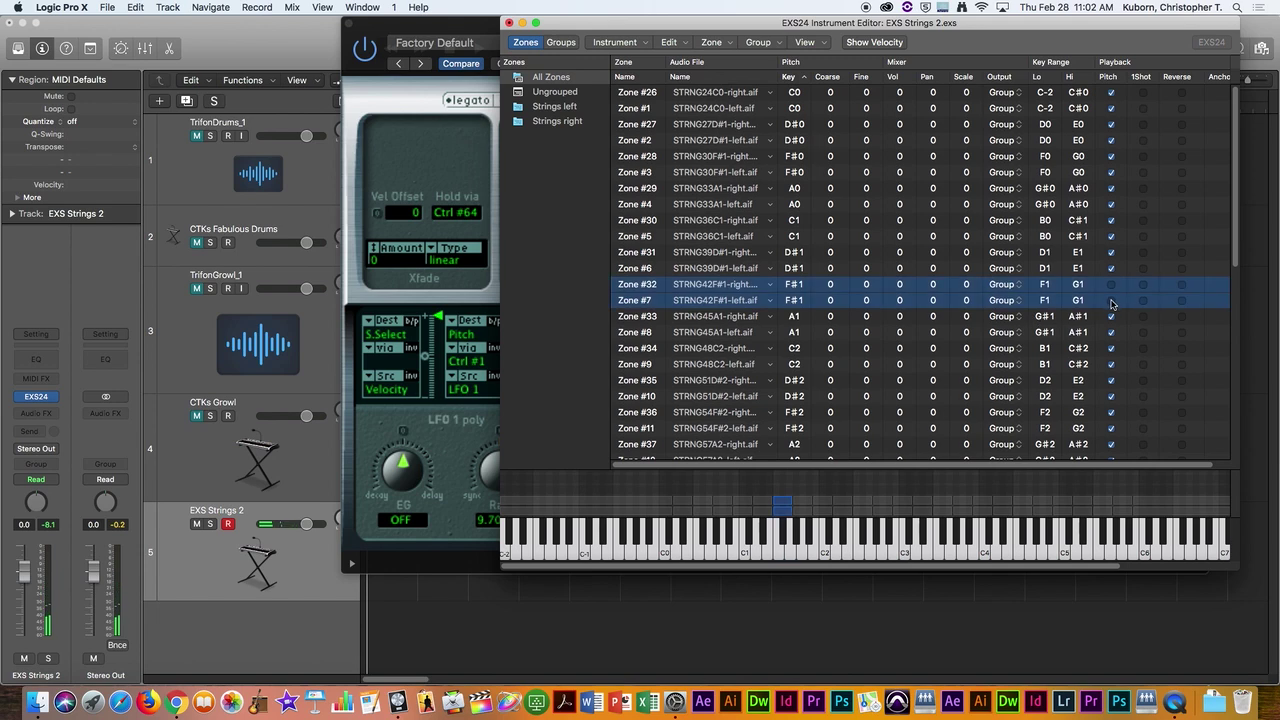
{"action": "left_click", "coordinate": [784, 538]}
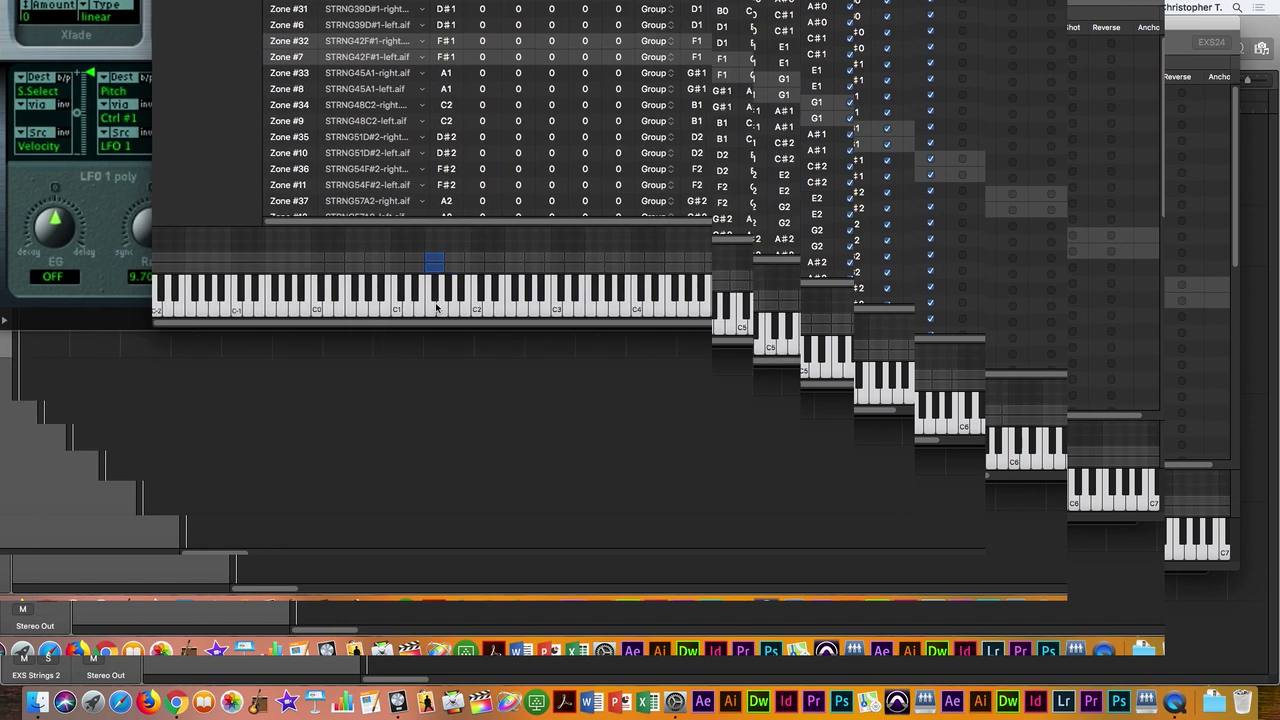
{"action": "left_click", "coordinate": [779, 552]}
{"action": "scroll", "coordinate": [440, 257], "scroll_direction": "right", "scroll_amount": 5}
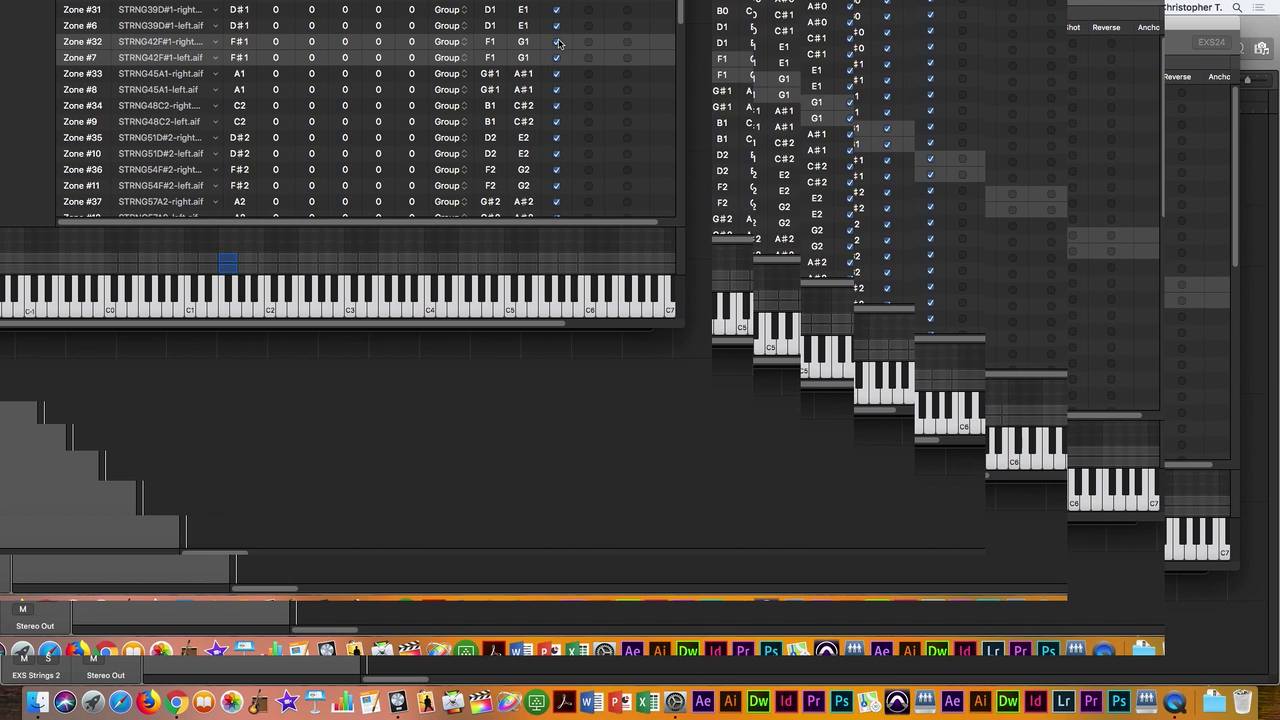
{"action": "scroll", "coordinate": [560, 30], "scroll_direction": "up", "scroll_amount": 5}
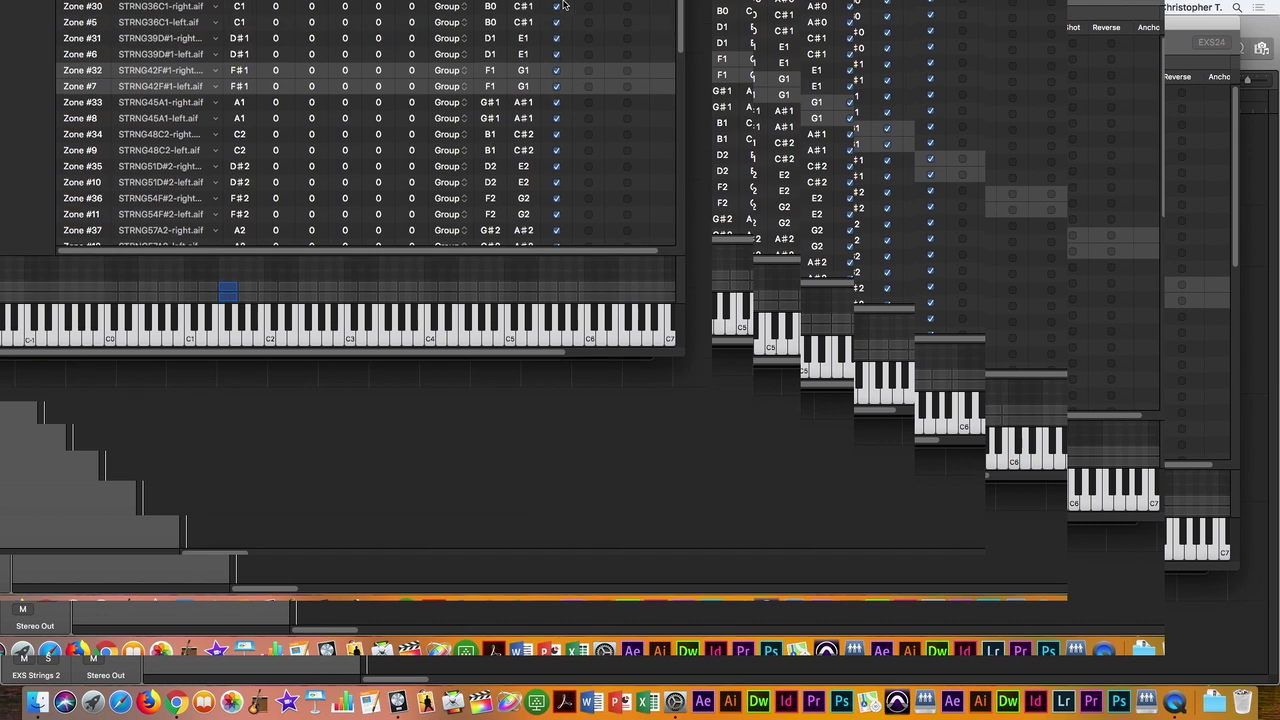
{"action": "scroll", "coordinate": [561, 5], "scroll_direction": "up", "scroll_amount": 2}
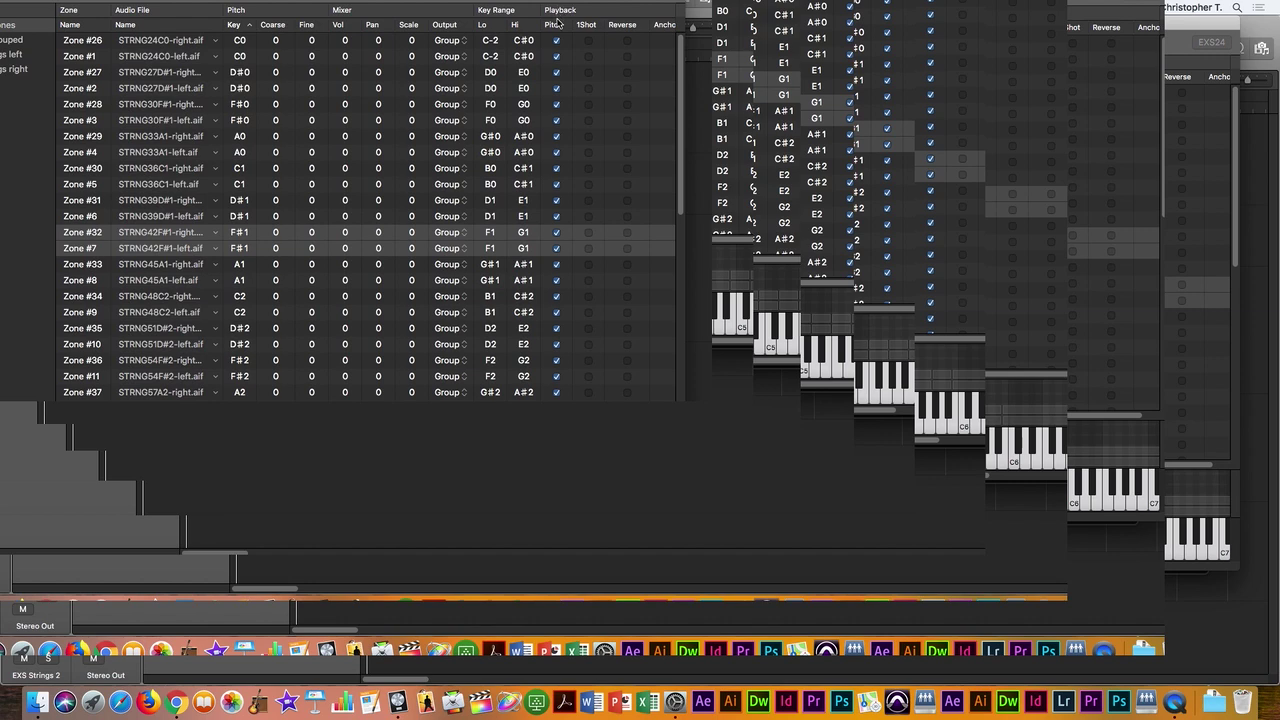
{"action": "scroll", "coordinate": [571, 400], "scroll_direction": "down", "scroll_amount": 2}
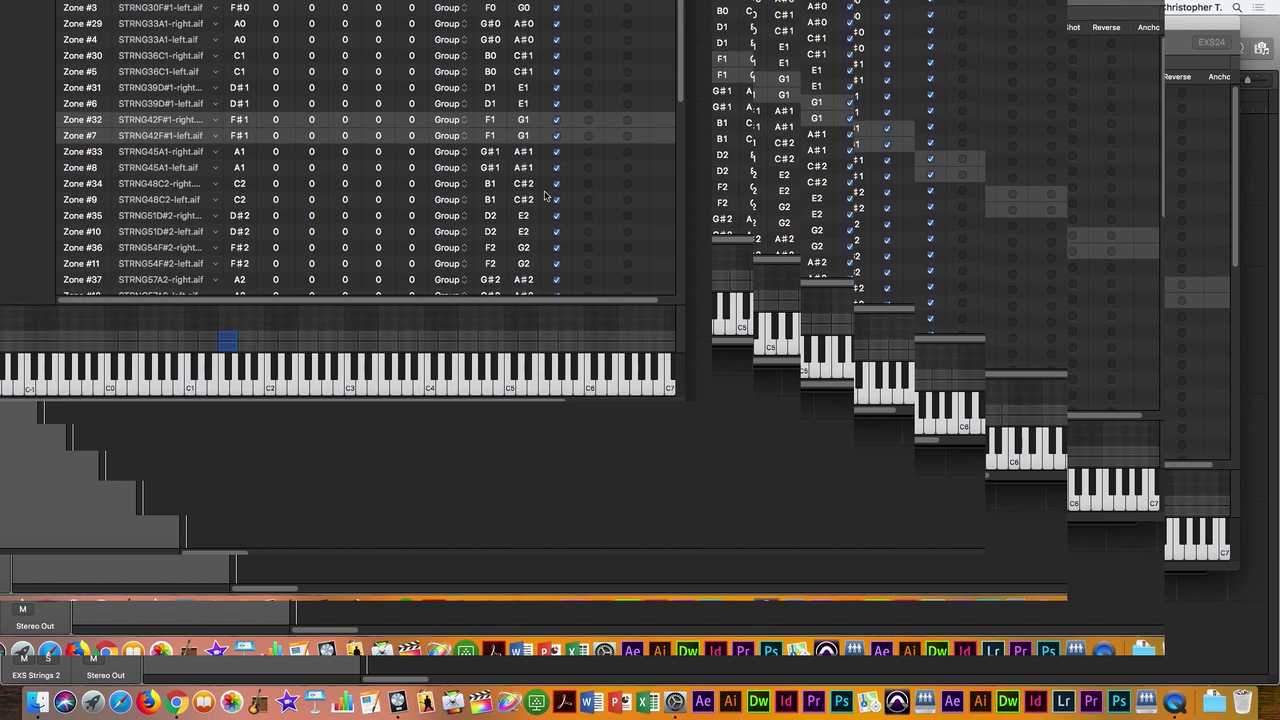
{"action": "left_click", "coordinate": [557, 123]}
{"action": "scroll", "coordinate": [350, 220], "scroll_direction": "down", "scroll_amount": 4}
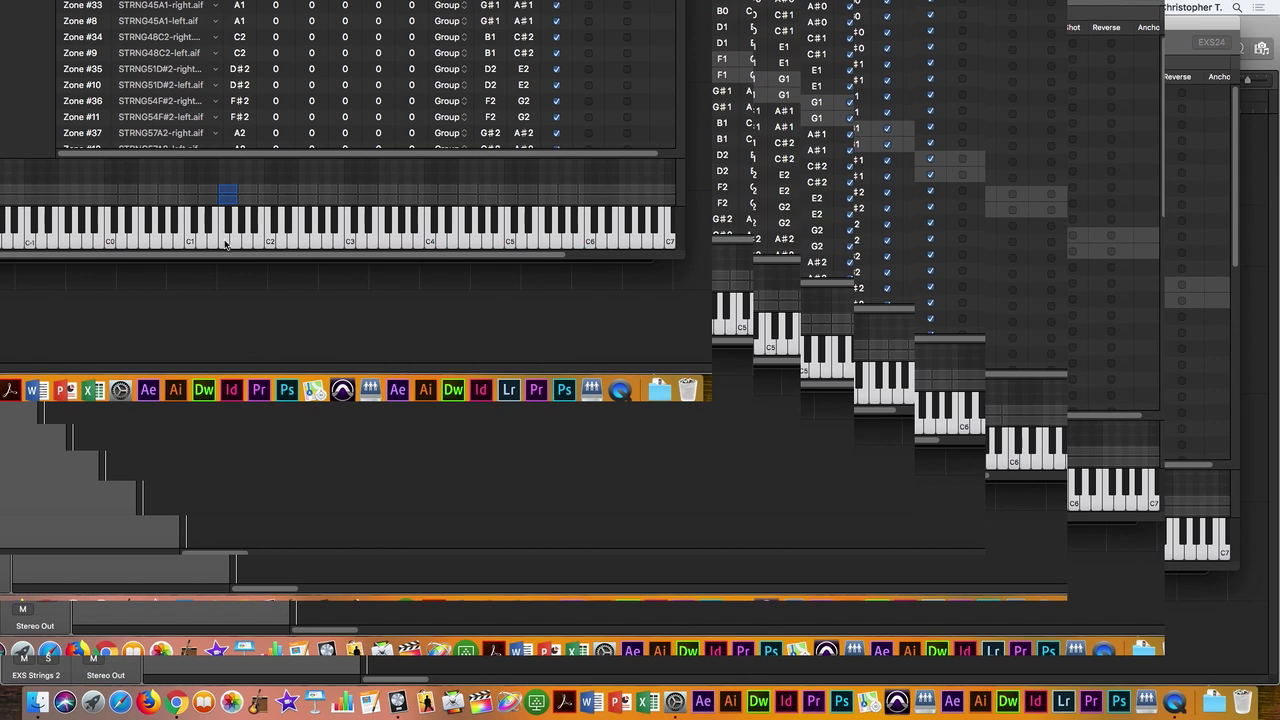
{"action": "left_click", "coordinate": [226, 240]}
{"action": "left_click", "coordinate": [226, 236]}
{"action": "left_click", "coordinate": [227, 235]}
{"action": "left_click", "coordinate": [229, 232]}
{"action": "left_click", "coordinate": [236, 238]}
{"action": "scroll", "coordinate": [388, 50], "scroll_direction": "up", "scroll_amount": 3}
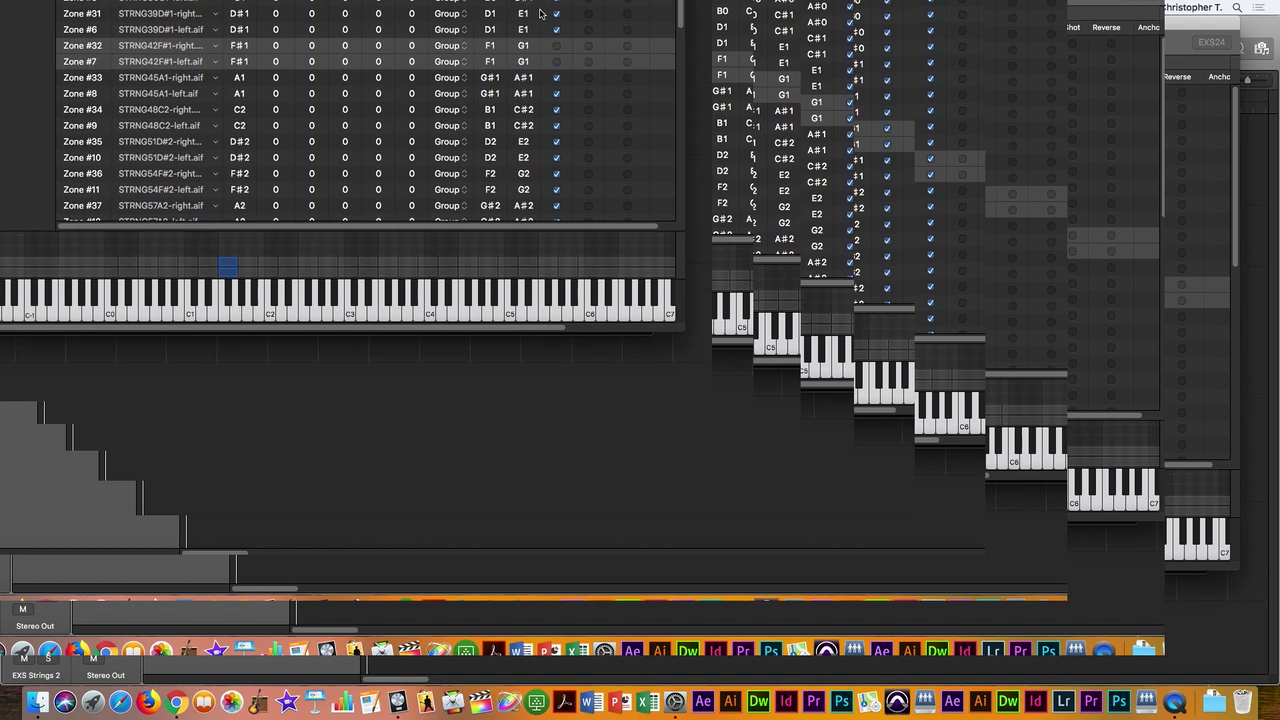
{"action": "left_click_drag", "start_coordinate": [556, 46], "coordinate": [556, 60]}
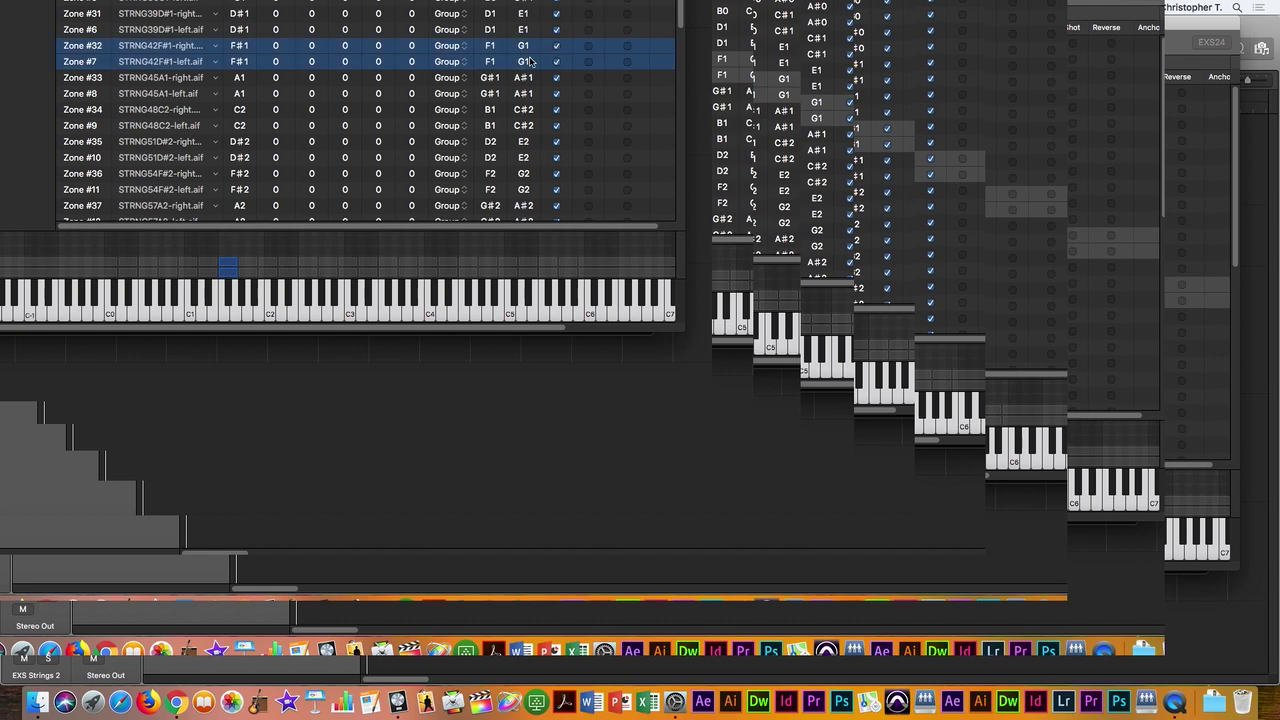
{"action": "left_click", "coordinate": [226, 302]}
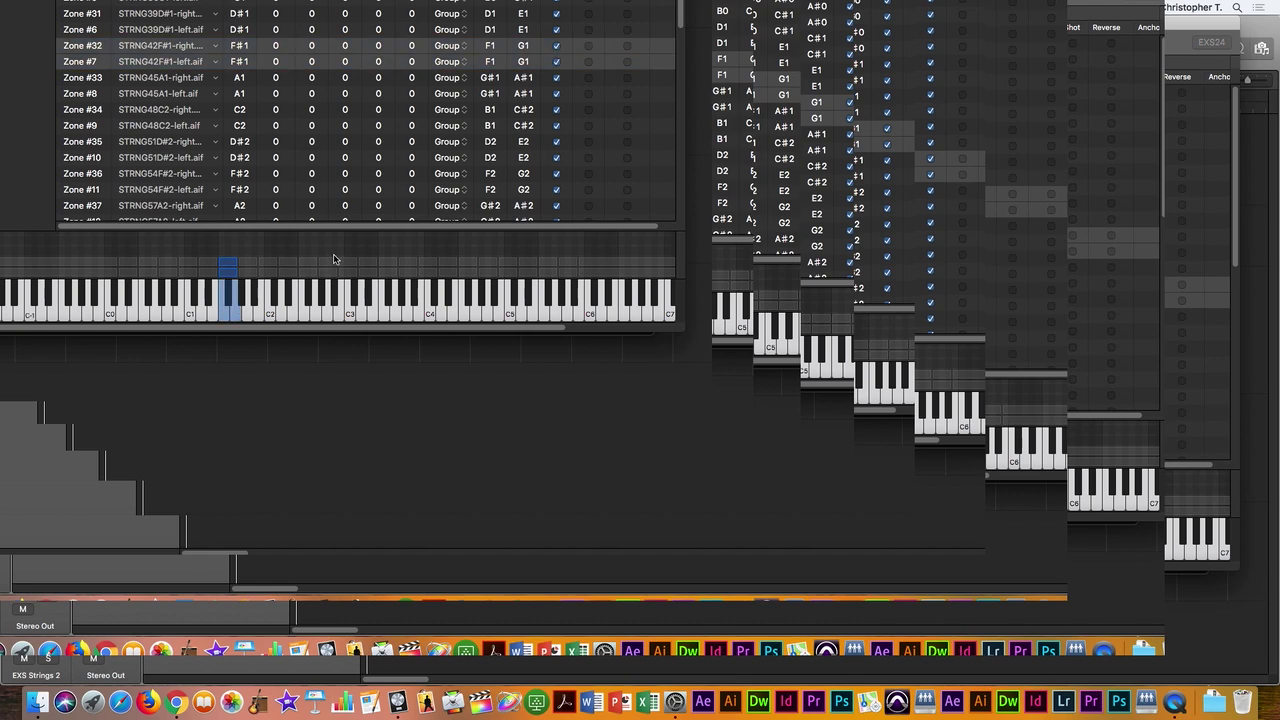
{"action": "left_click", "coordinate": [545, 300]}
{"action": "left_click", "coordinate": [567, 298]}
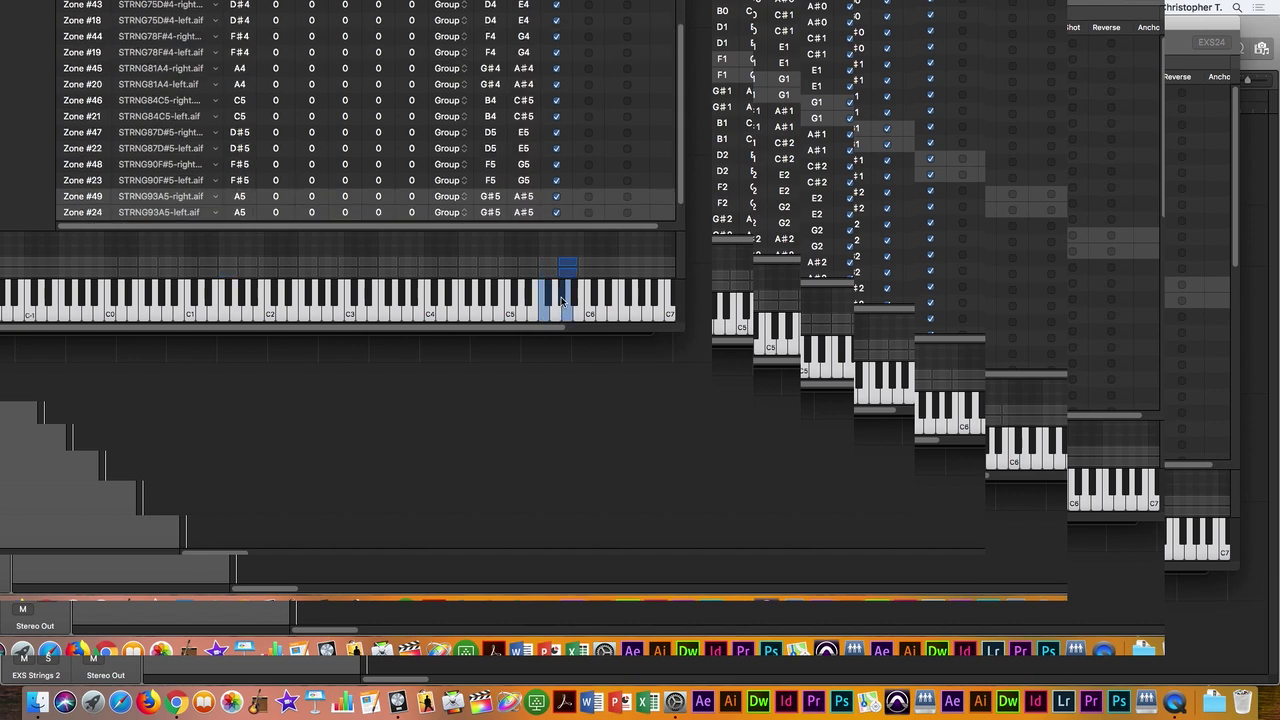
{"action": "left_click", "coordinate": [576, 302]}
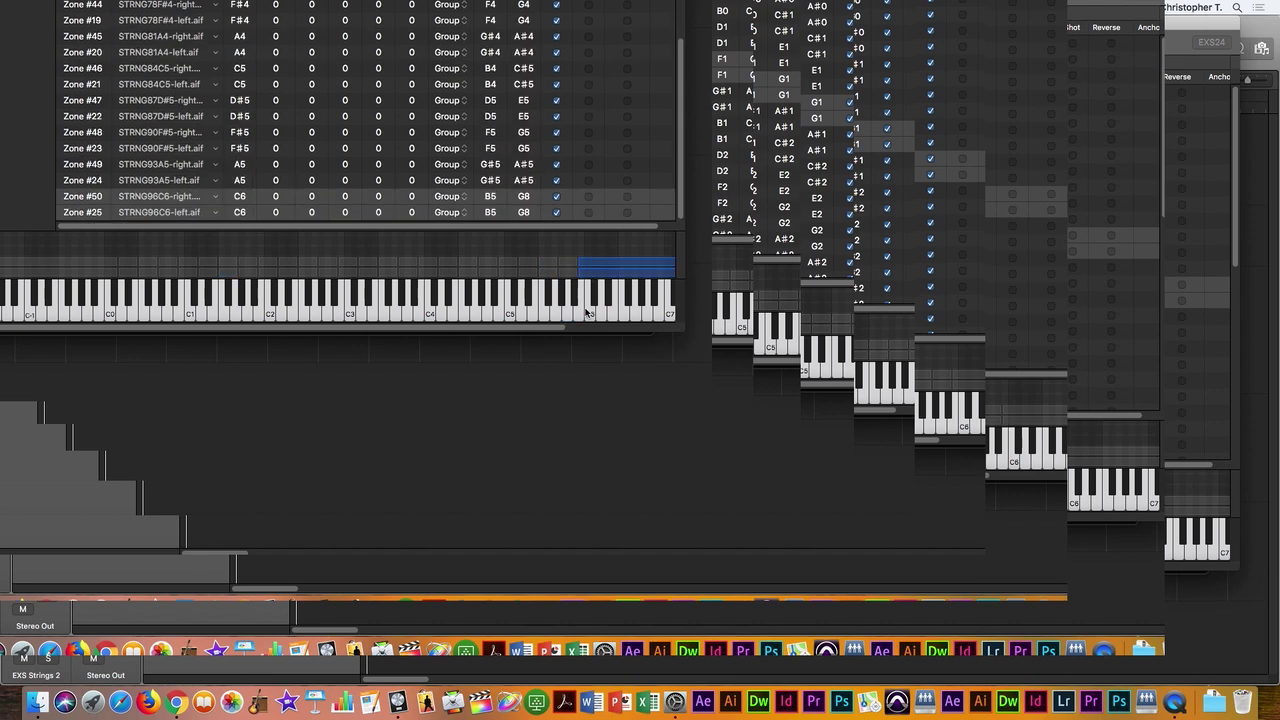
{"action": "left_click", "coordinate": [590, 300]}
{"action": "left_click", "coordinate": [605, 305]}
{"action": "left_click", "coordinate": [616, 305]}
{"action": "left_click", "coordinate": [640, 305]}
{"action": "left_click", "coordinate": [646, 308]}
{"action": "left_click", "coordinate": [648, 312]}
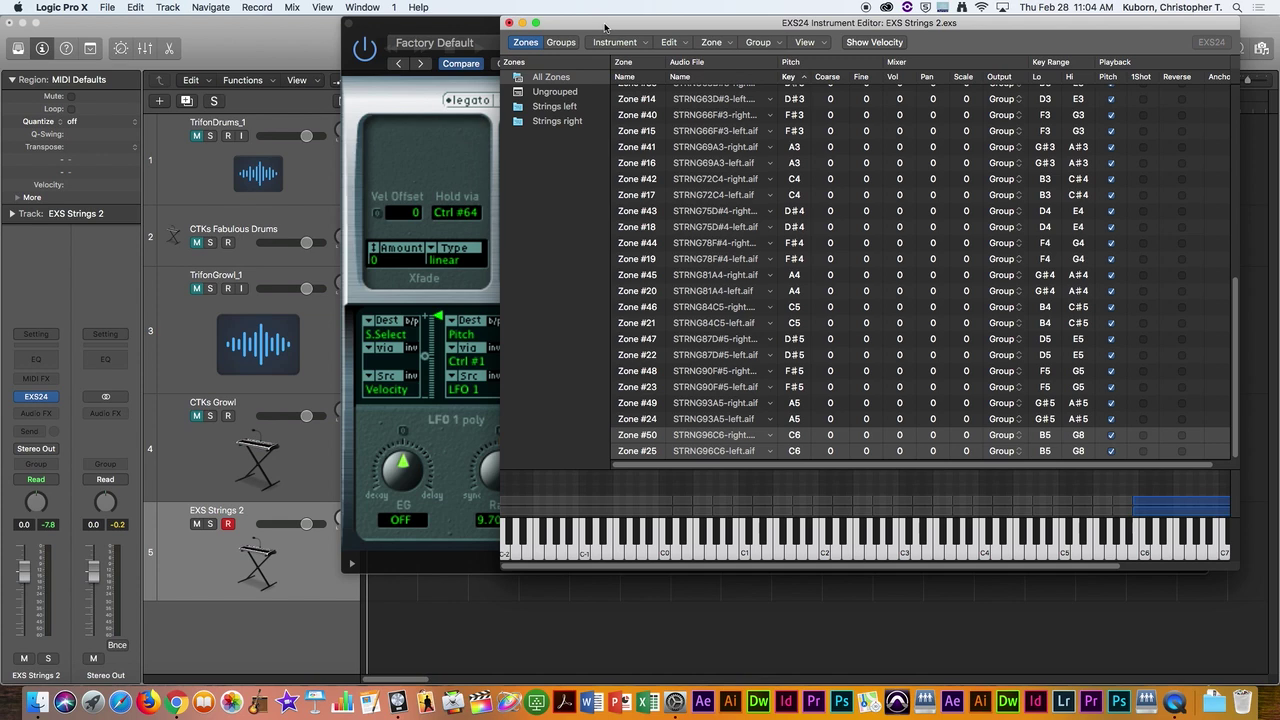
{"action": "left_click", "coordinate": [743, 555]}
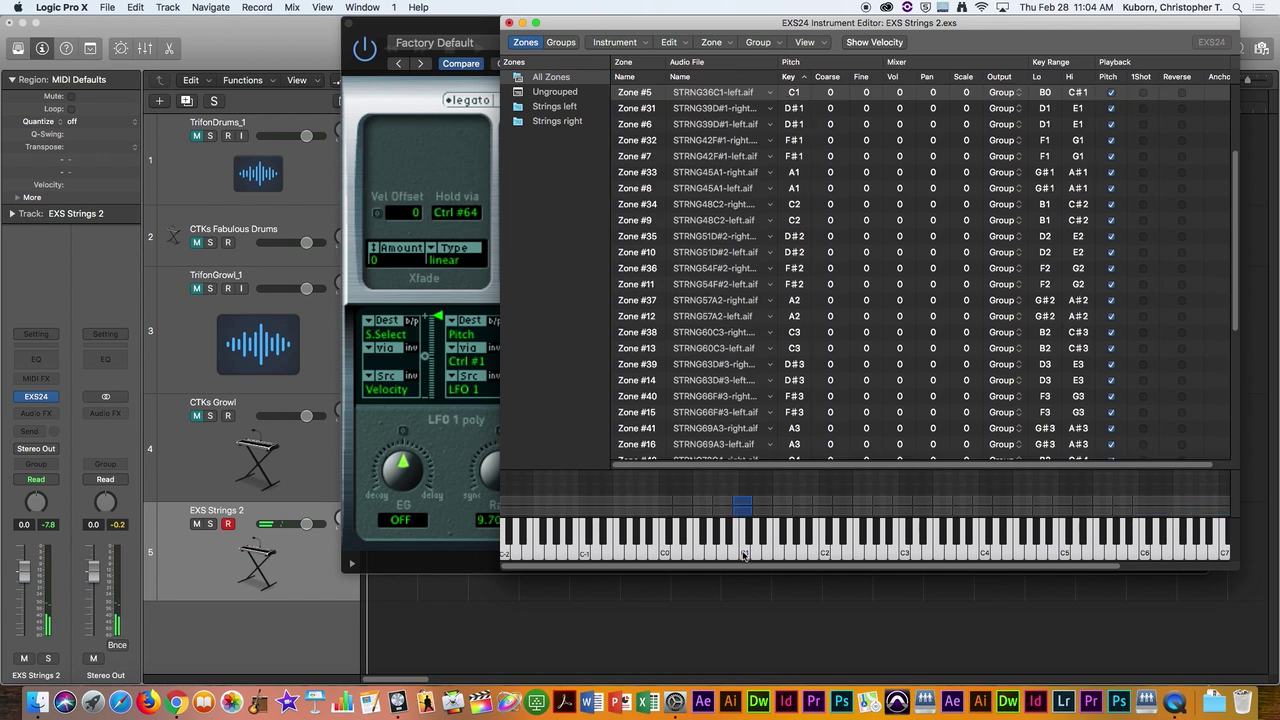
{"action": "scroll", "coordinate": [728, 313], "scroll_direction": "up", "scroll_amount": 3}
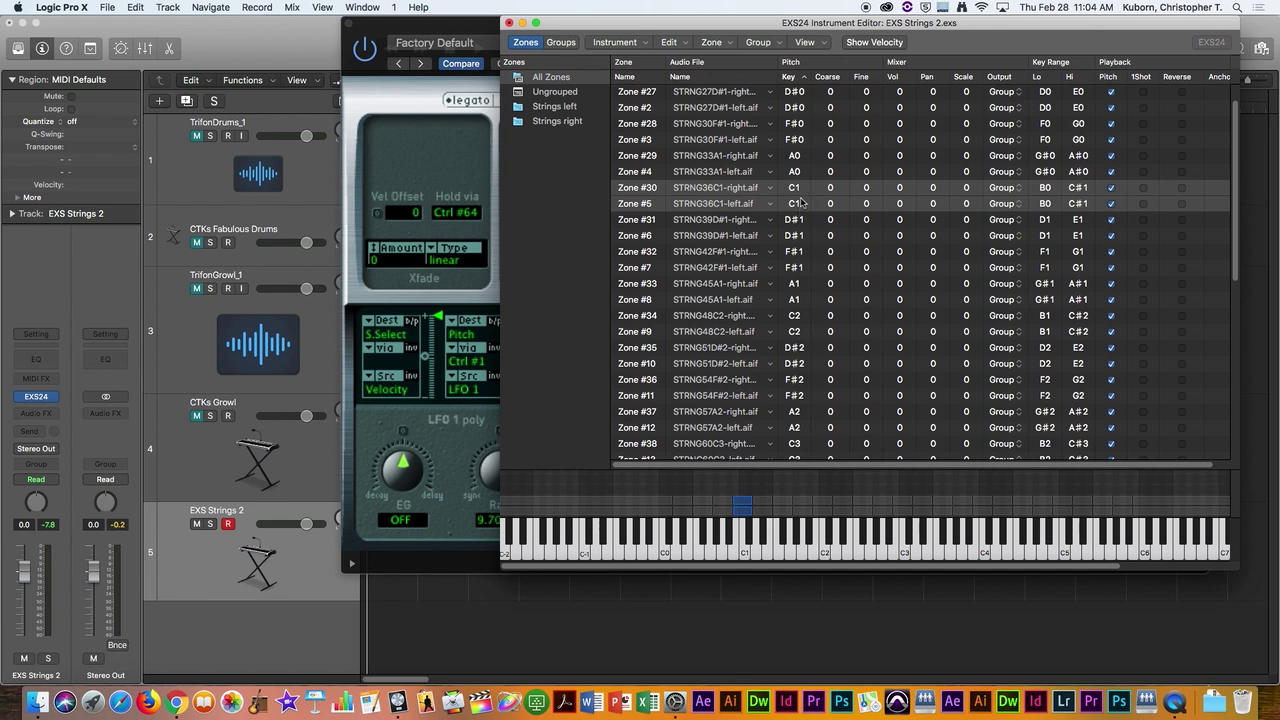
{"action": "left_click", "coordinate": [745, 545]}
{"action": "left_click", "coordinate": [745, 555]}
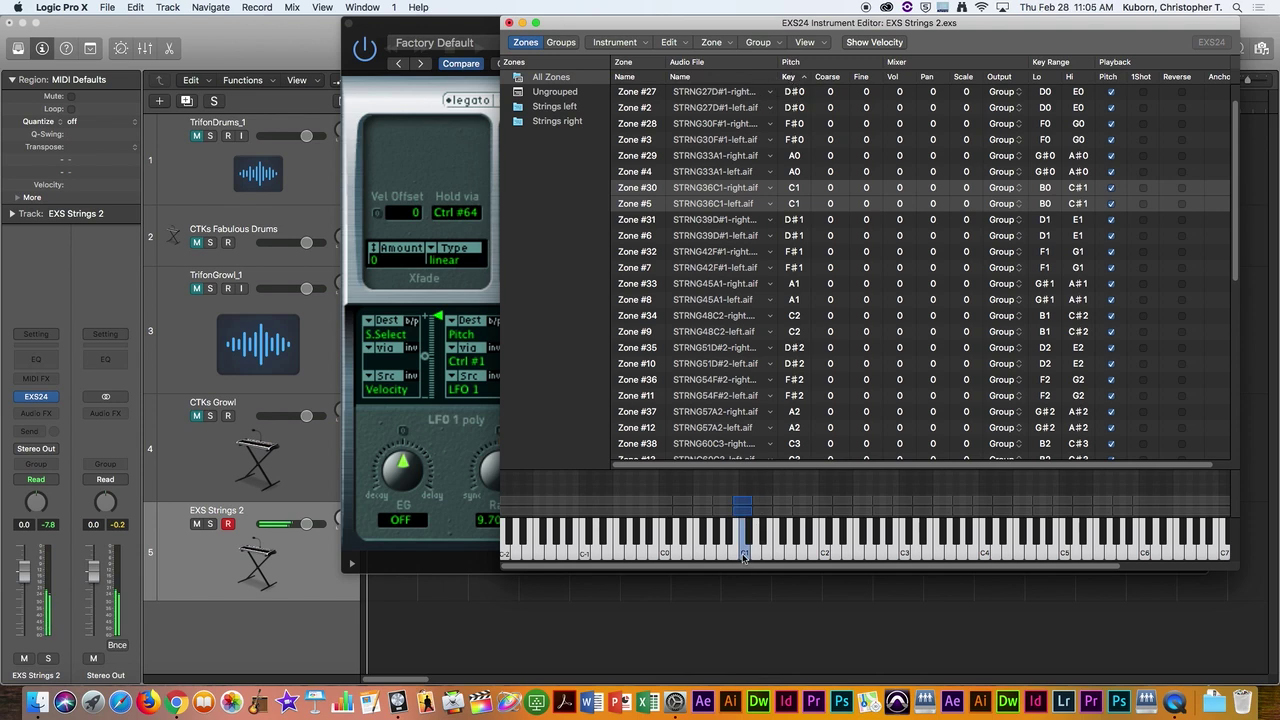
{"action": "left_click", "coordinate": [757, 552]}
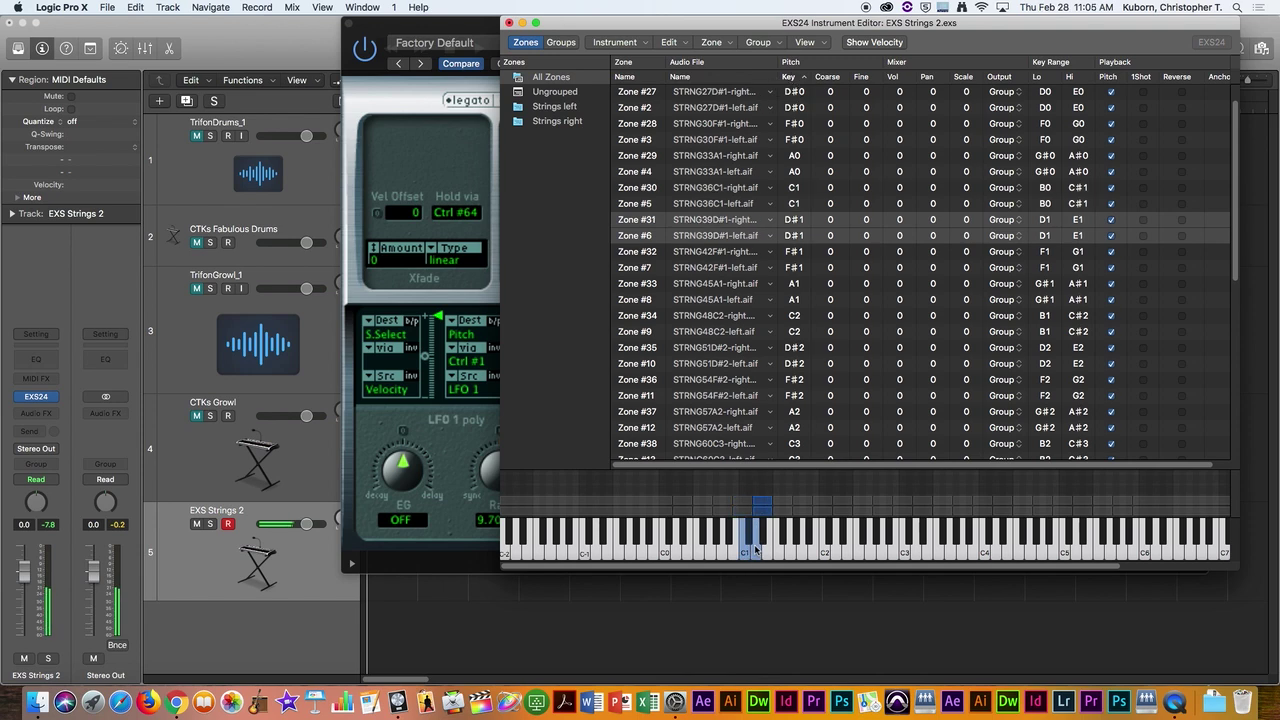
{"action": "left_click", "coordinate": [746, 555]}
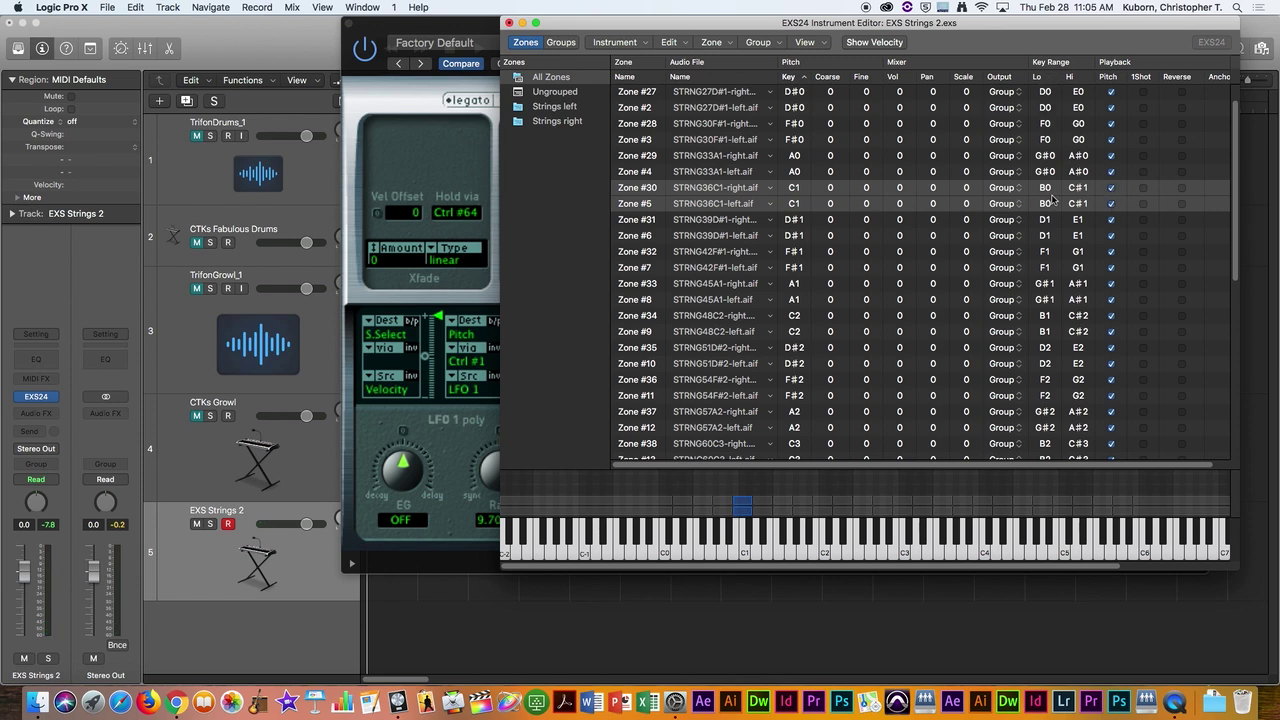
{"action": "left_click", "coordinate": [736, 554]}
{"action": "left_click_drag", "start_coordinate": [1078, 190], "coordinate": [1078, 206]}
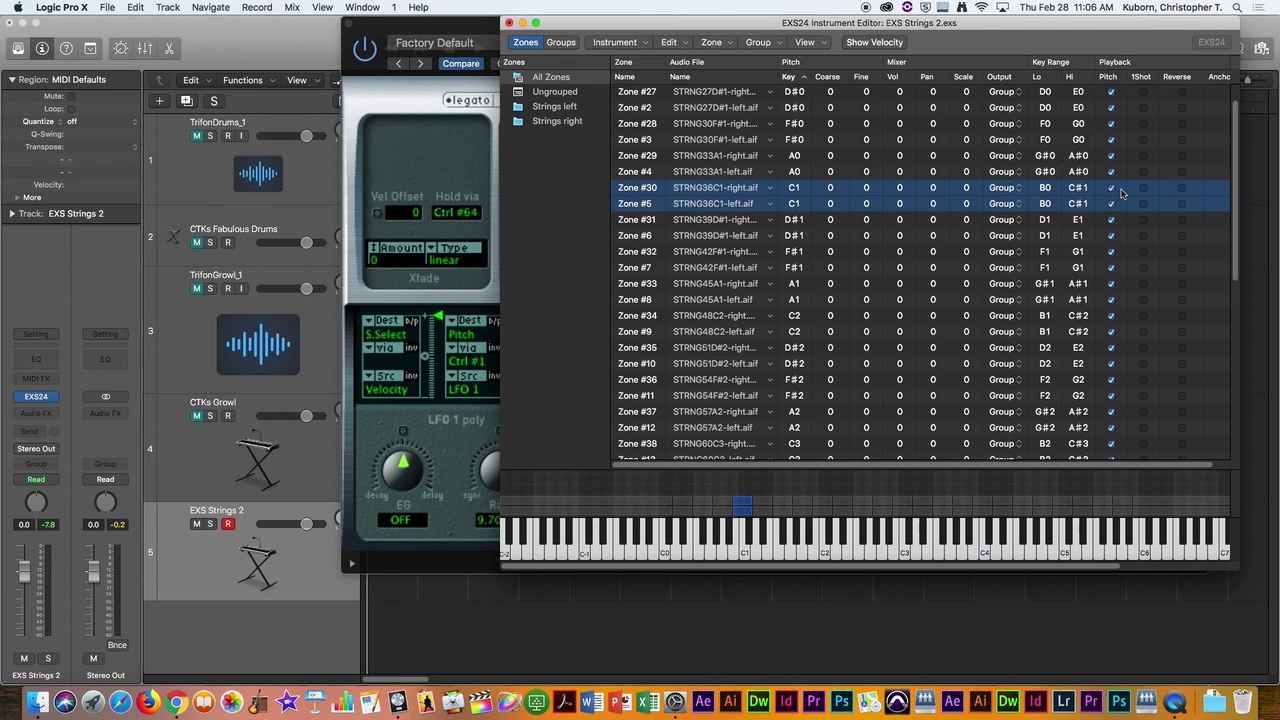
{"action": "left_click", "coordinate": [676, 550]}
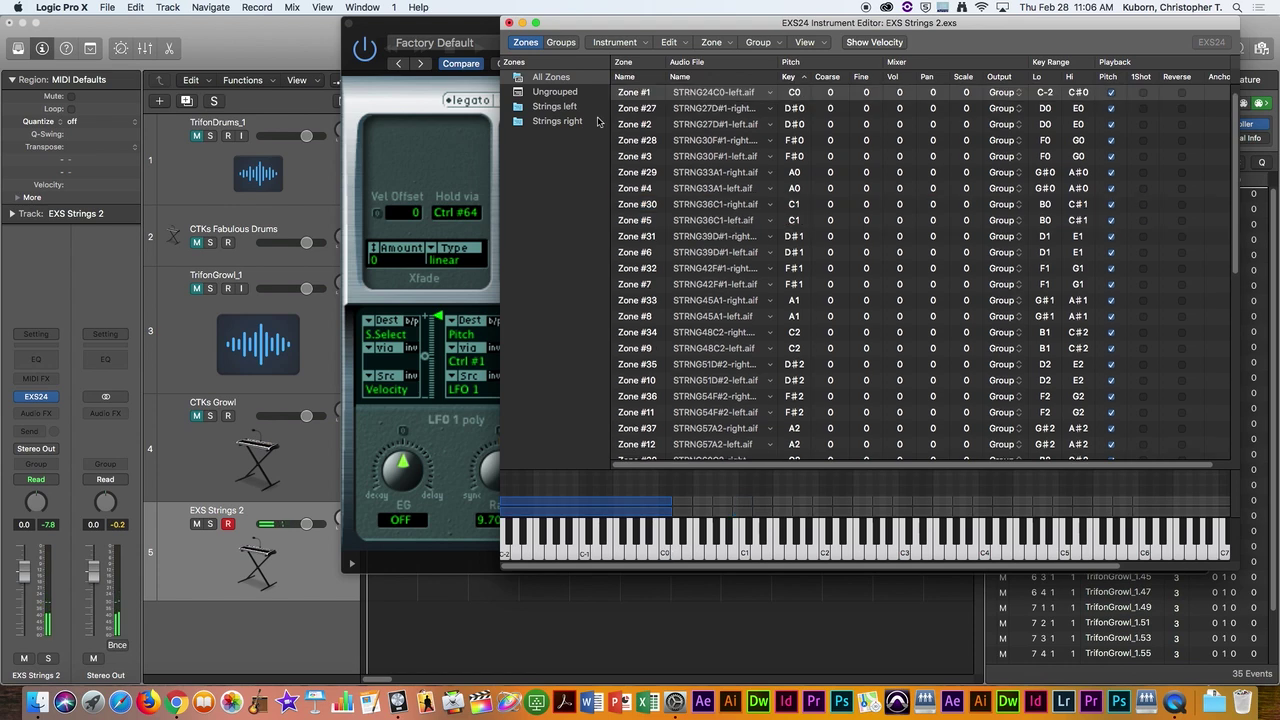
Step: Move the zone editor aside, open Musical Typing, and play C2 repeatedly to audition zones #34 and #9
{"action": "left_click_drag", "start_coordinate": [566, 24], "coordinate": [244, 24]}
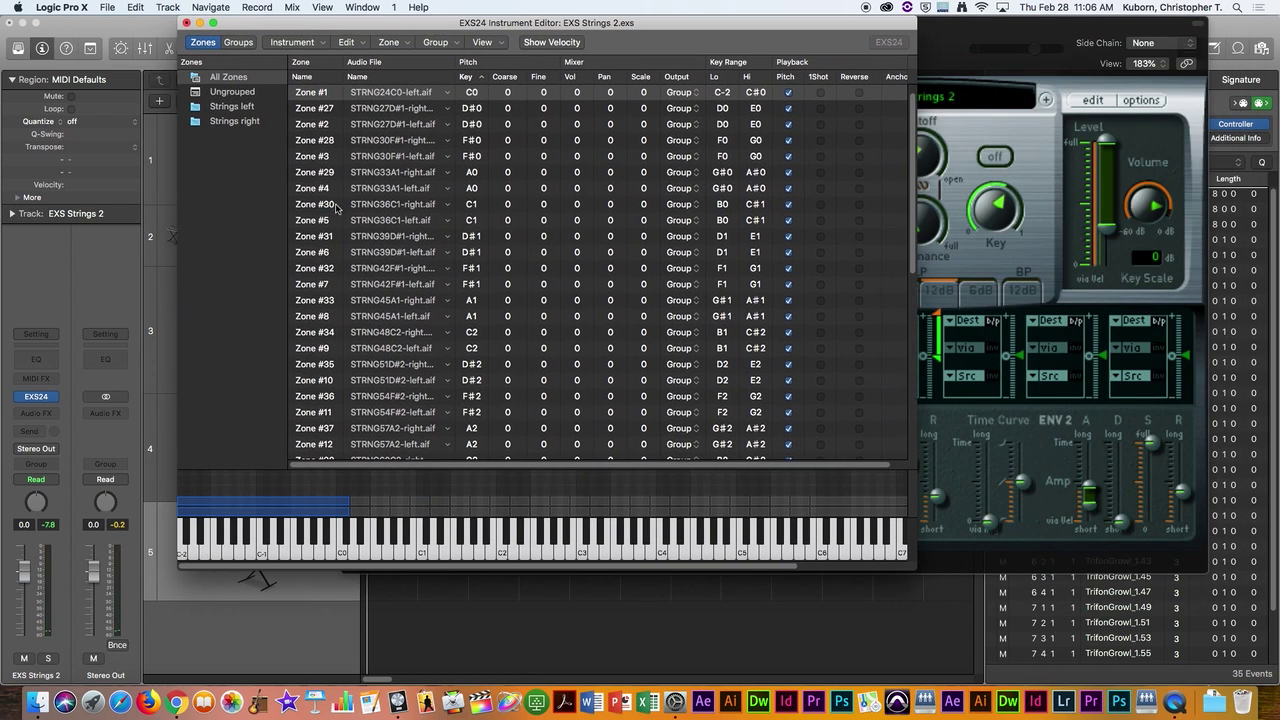
{"action": "key", "text": "super+k"}
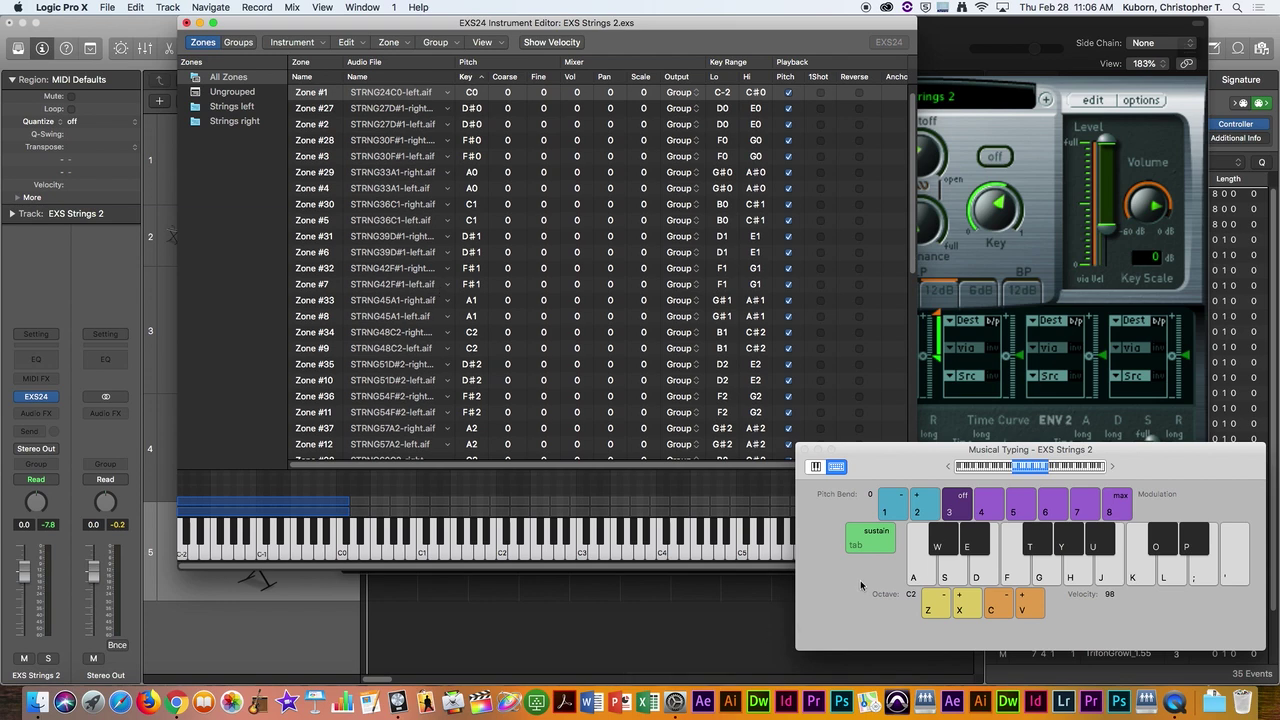
{"action": "left_click", "coordinate": [929, 572]}
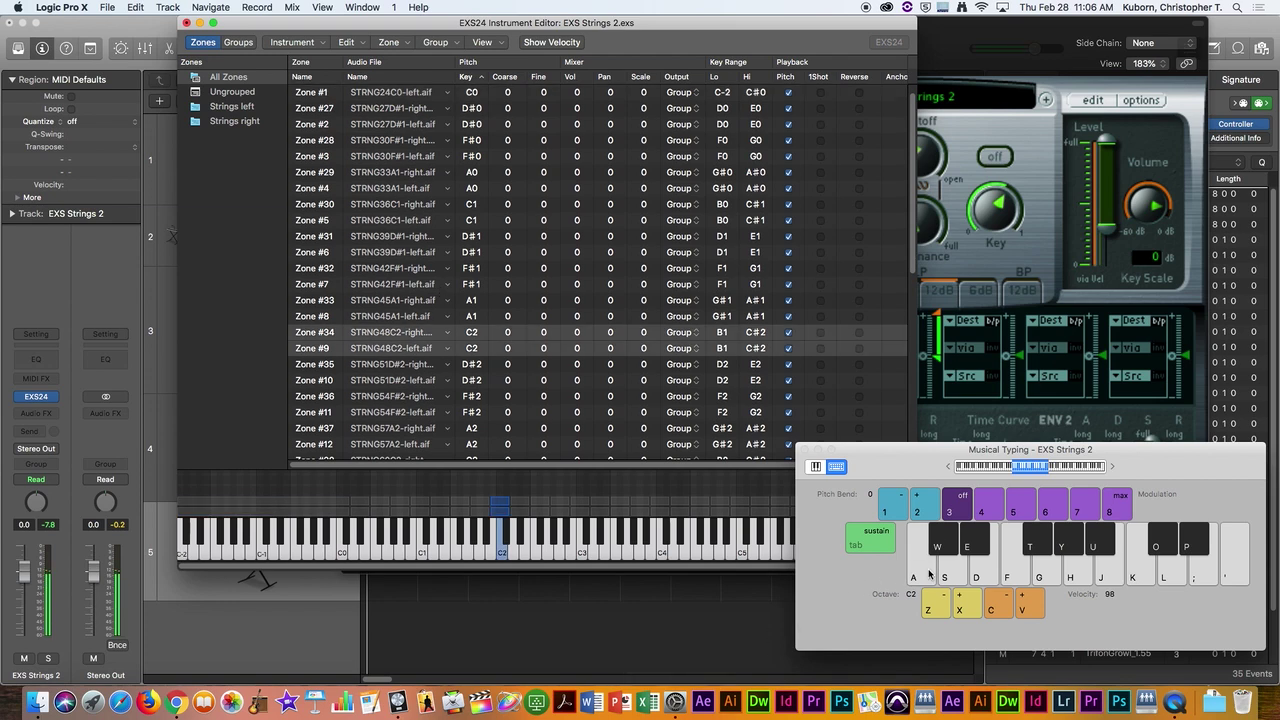
{"action": "left_click", "coordinate": [926, 576]}
{"action": "left_click", "coordinate": [926, 576]}
{"action": "left_click", "coordinate": [926, 576]}
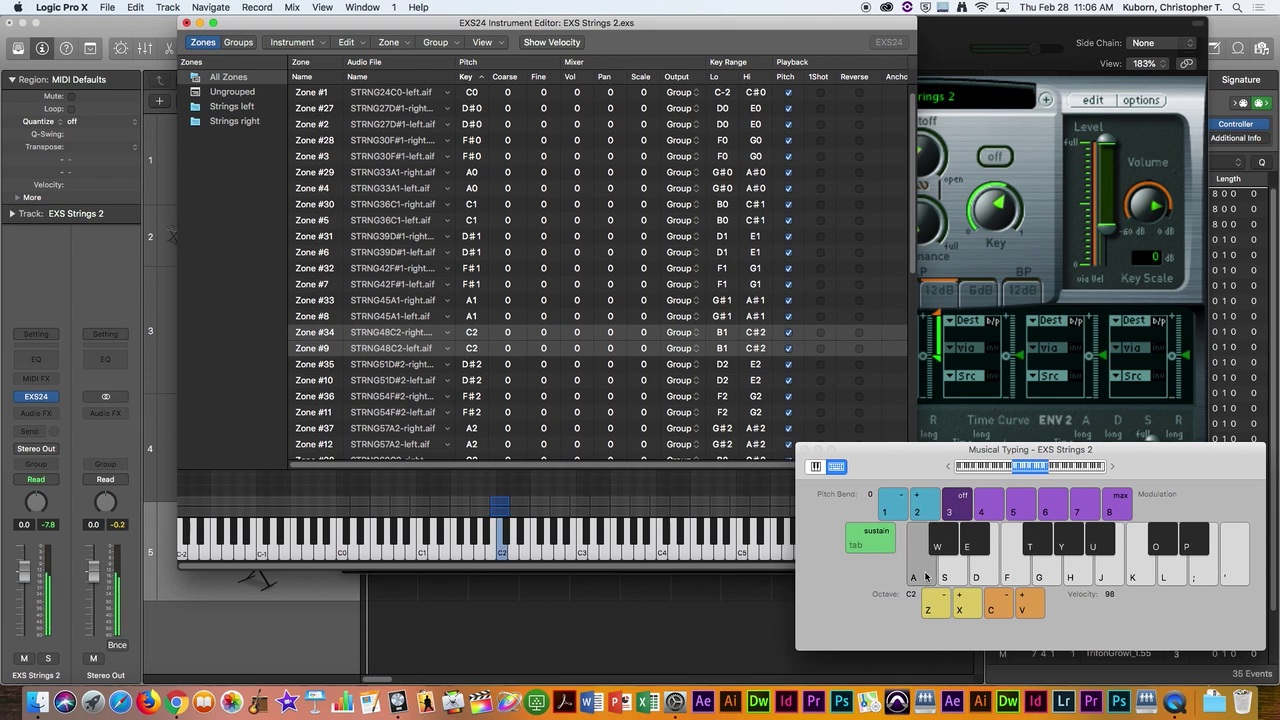
{"action": "left_click", "coordinate": [926, 576]}
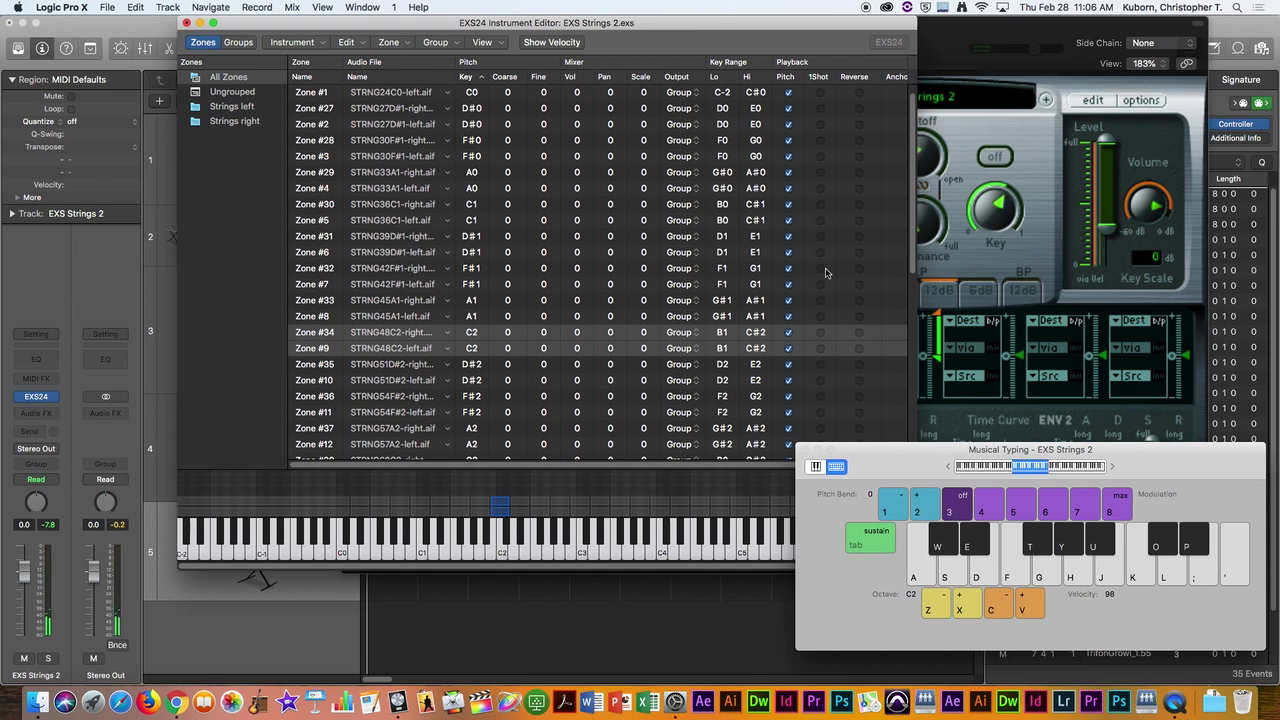
Step: Turn on 1Shot for zones #34 and #9, play C2, then turn 1Shot off again
{"action": "left_click", "coordinate": [820, 346]}
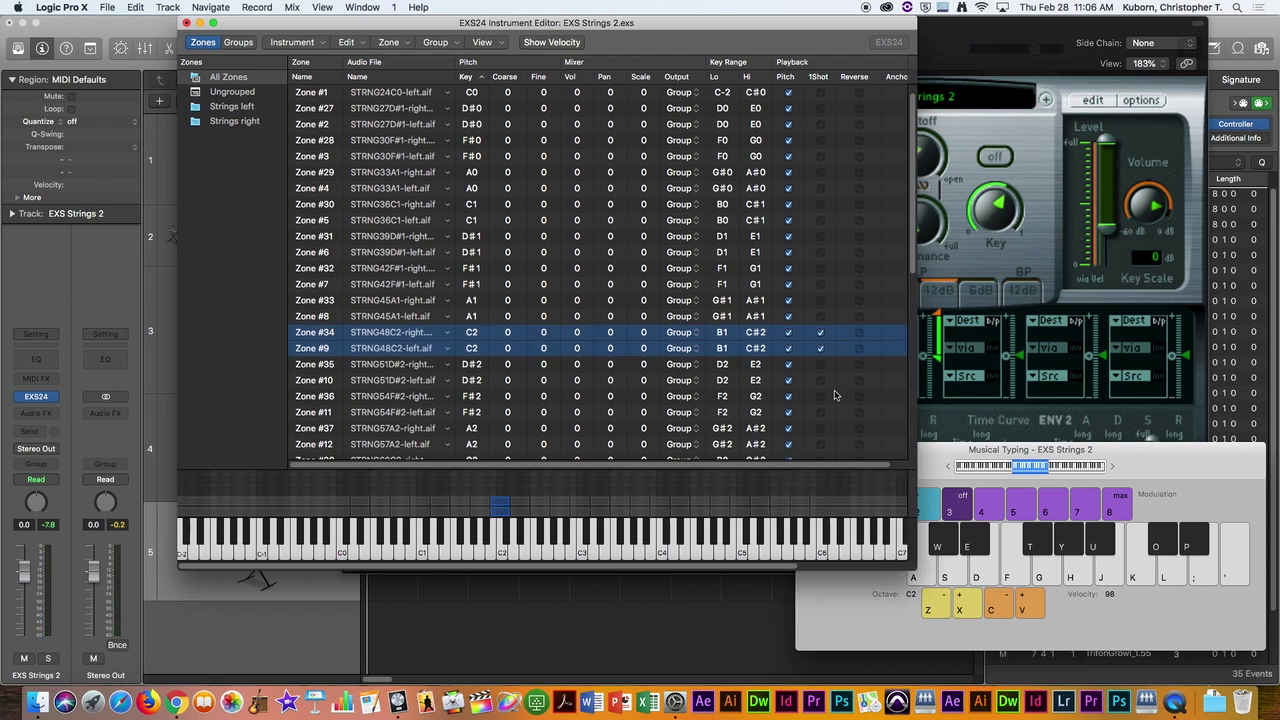
{"action": "key", "text": "a"}
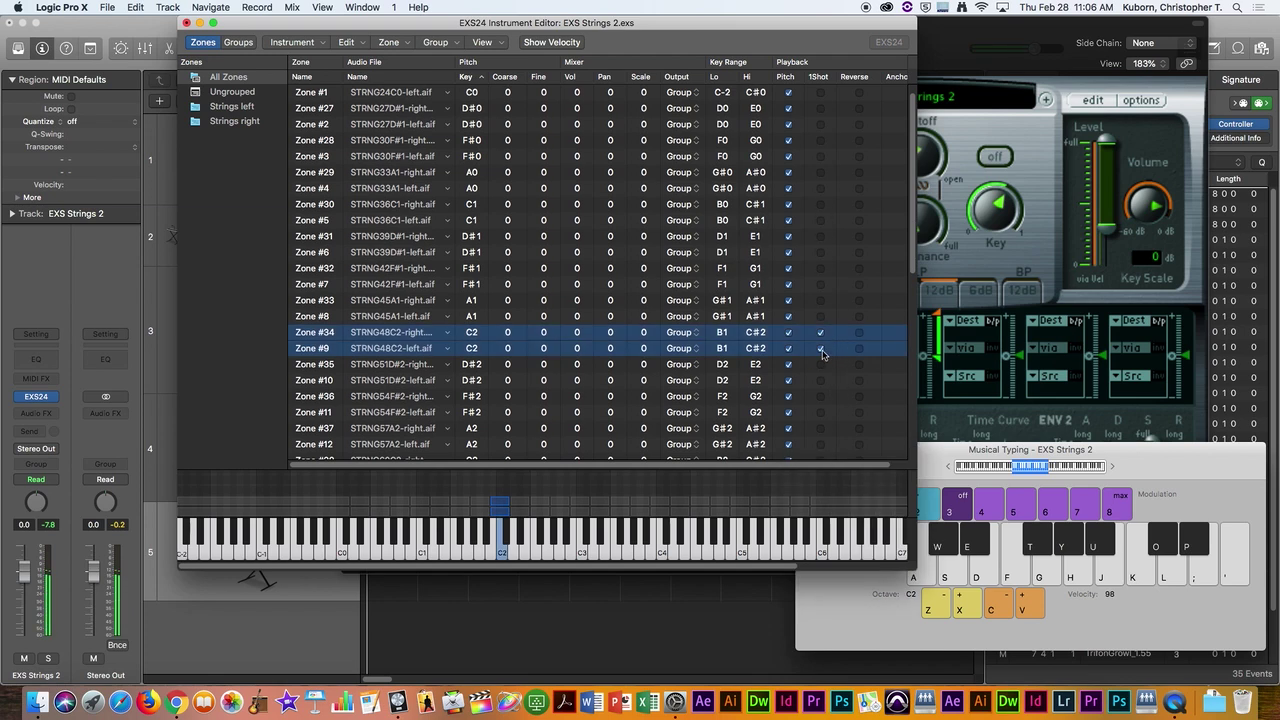
{"action": "left_click", "coordinate": [821, 342]}
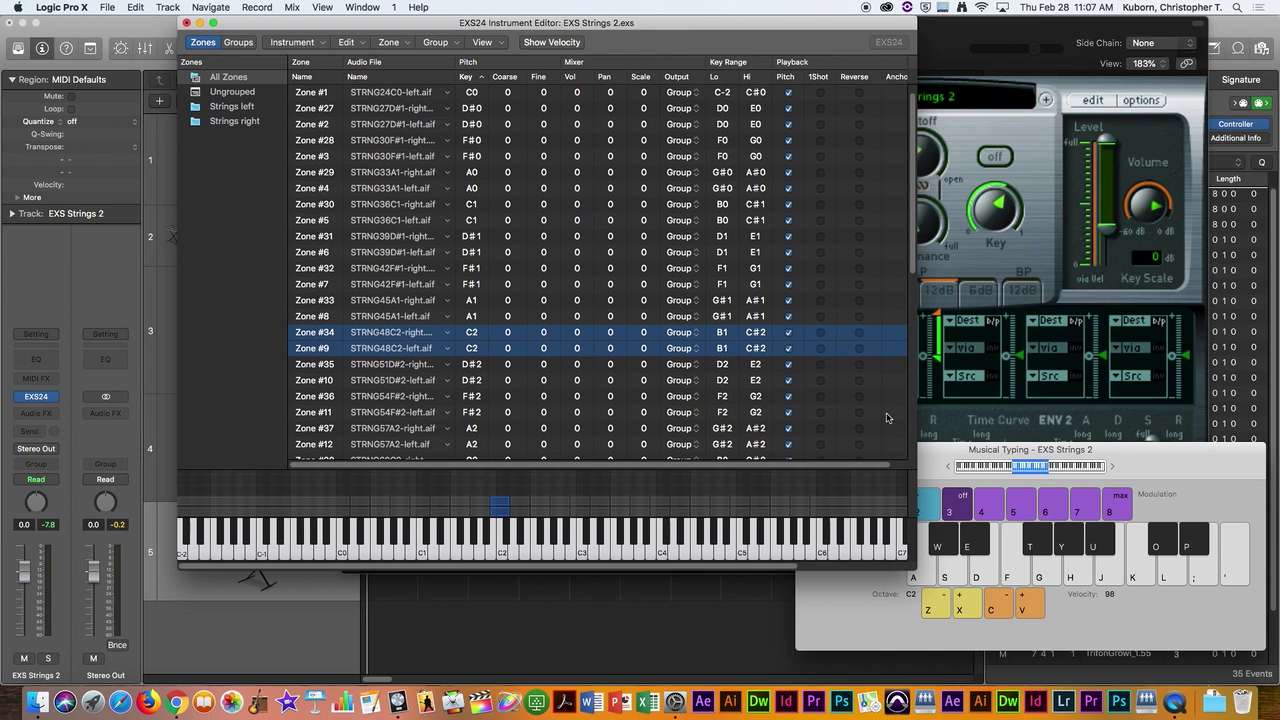
Step: Reposition Musical Typing, audition the C2 and D#2 zones, then close the Instrument Editor
{"action": "left_click_drag", "start_coordinate": [1150, 461], "coordinate": [1140, 591]}
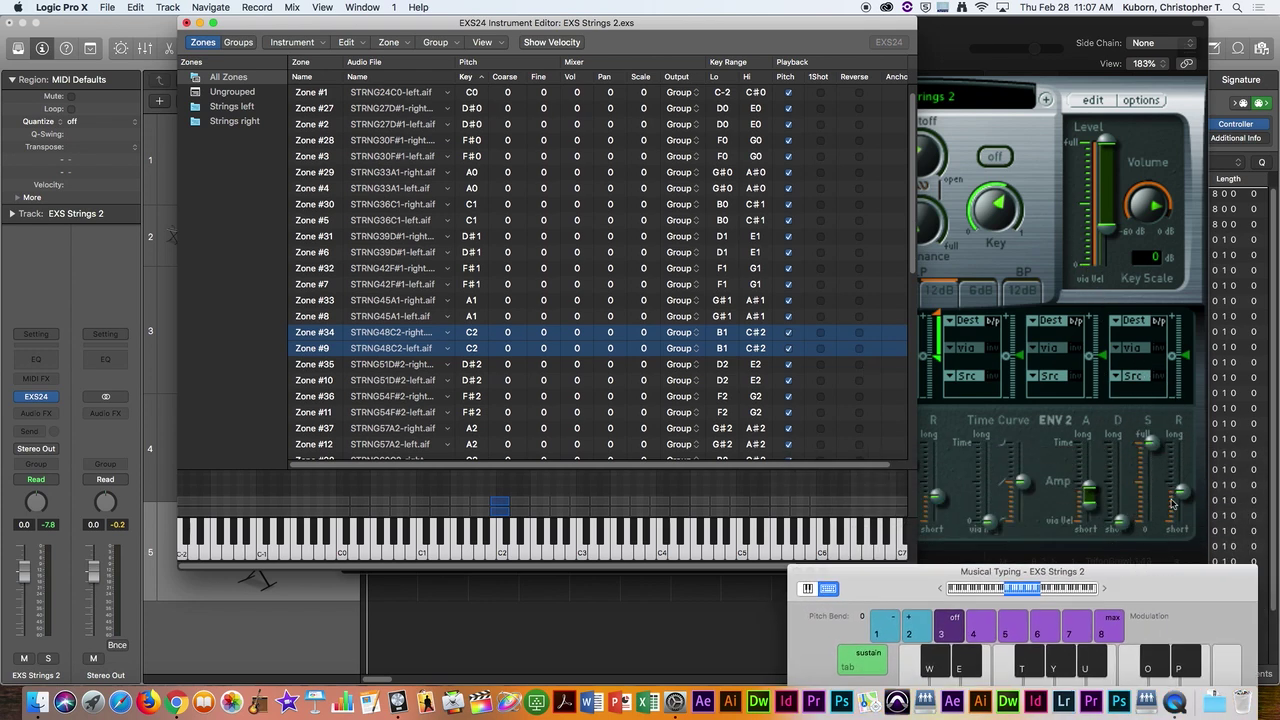
{"action": "left_click_drag", "start_coordinate": [1140, 575], "coordinate": [1113, 392]}
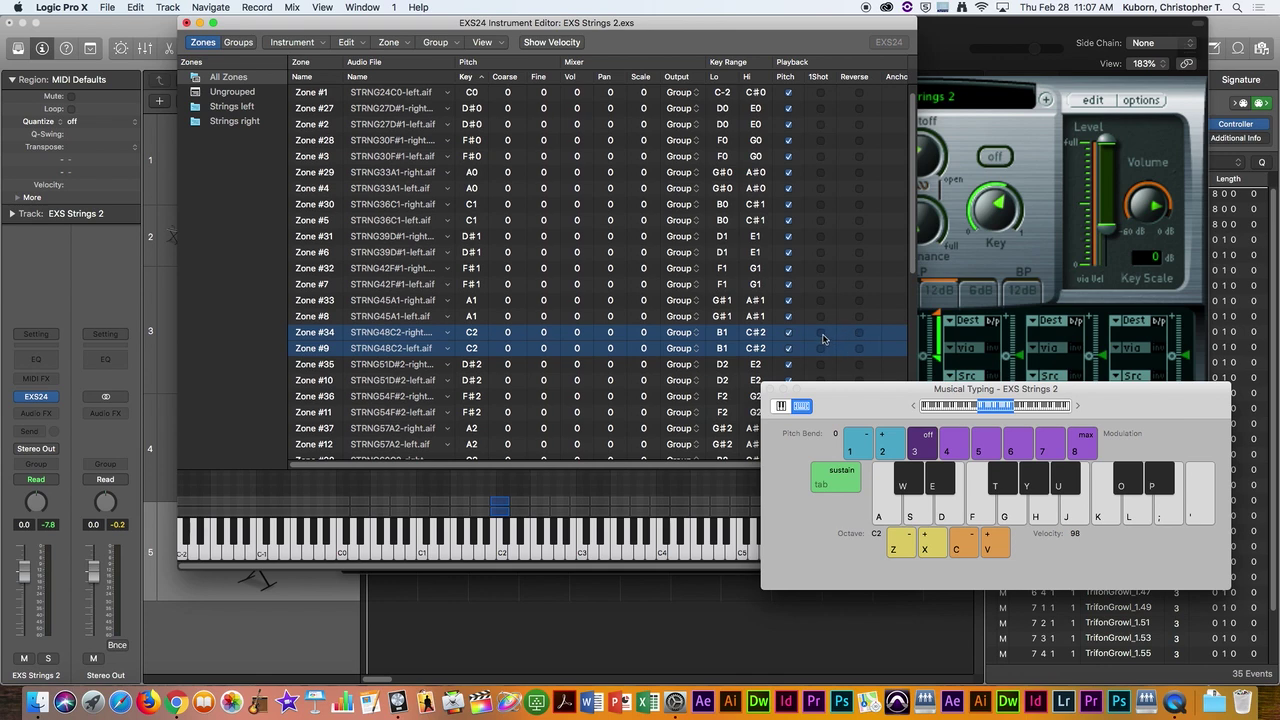
{"action": "left_click", "coordinate": [824, 342]}
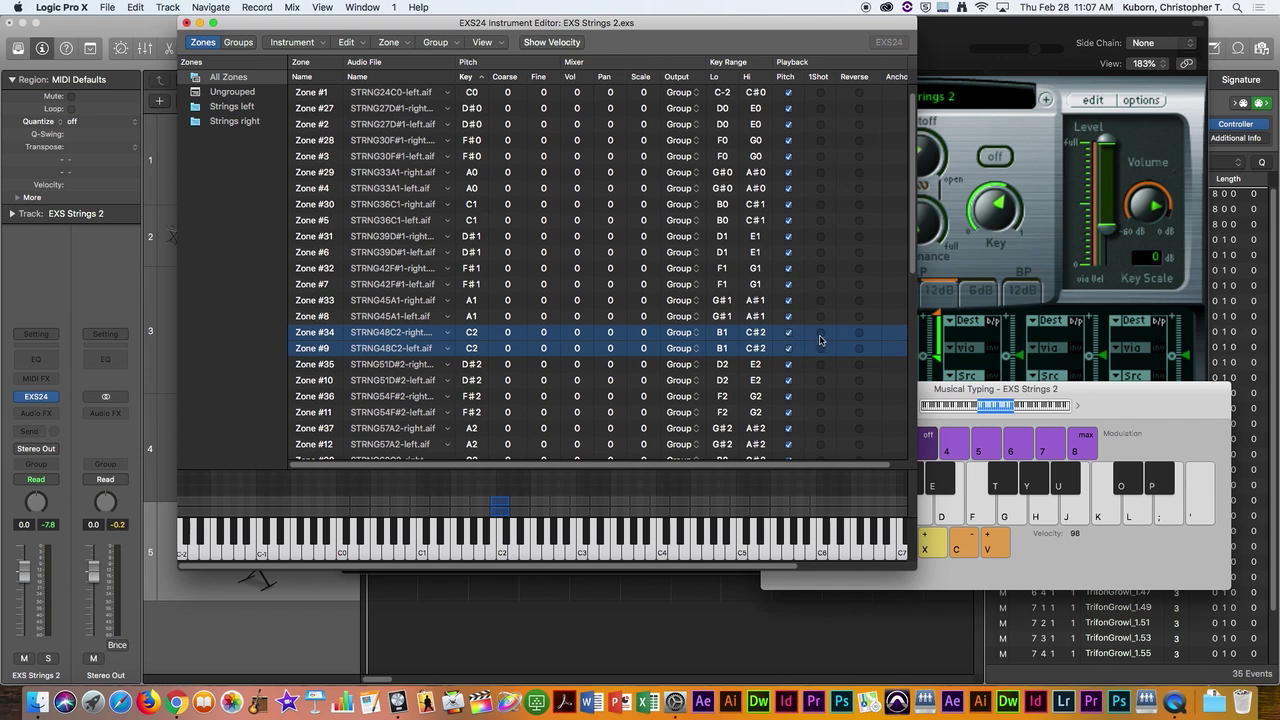
{"action": "key", "text": "a"}
{"action": "key", "text": "e"}
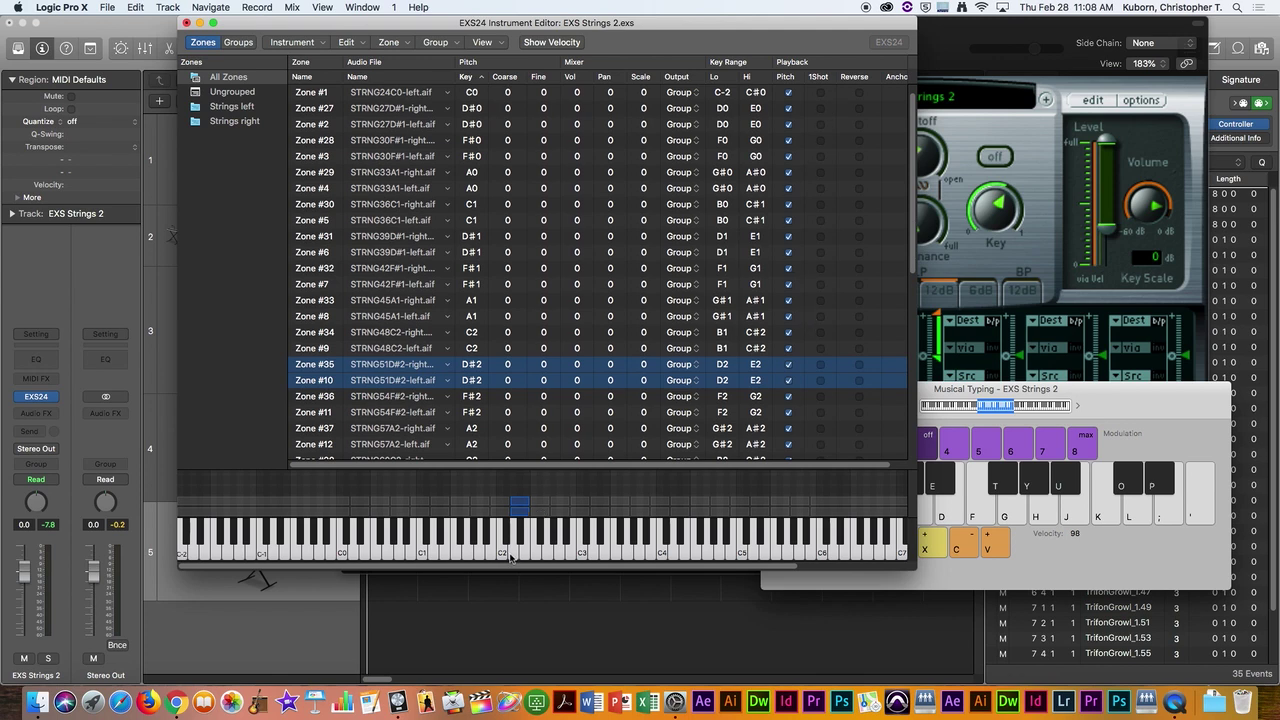
{"action": "left_click", "coordinate": [507, 555]}
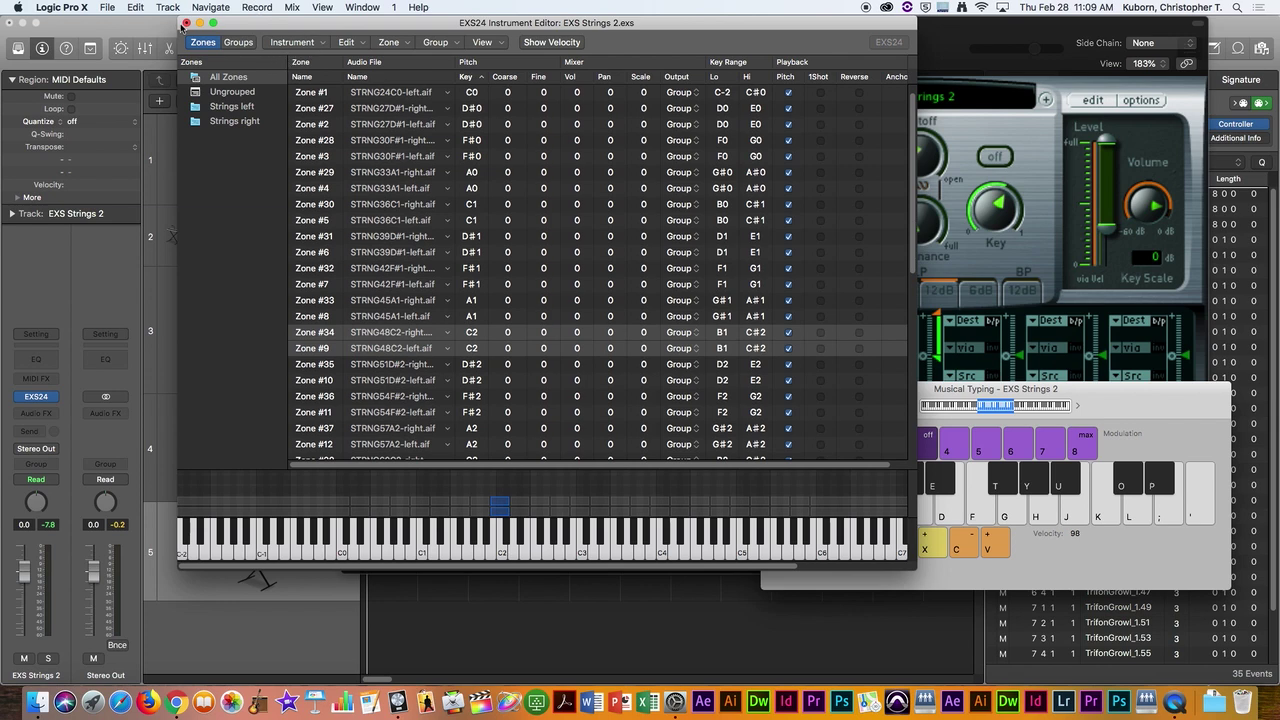
{"action": "left_click", "coordinate": [184, 23]}
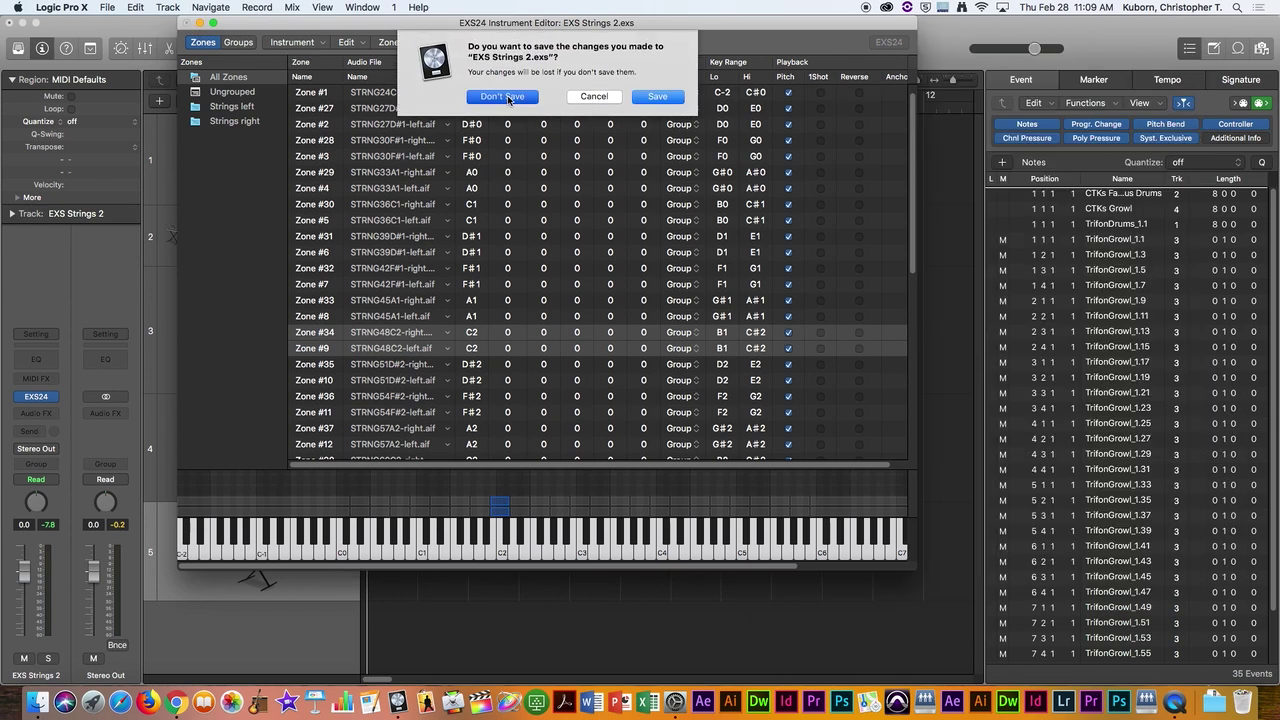
Step: Discard changes to EXS Strings 2.exs, lower the Musical Typing keyboard and dismiss the instrument list
{"action": "left_click", "coordinate": [508, 97]}
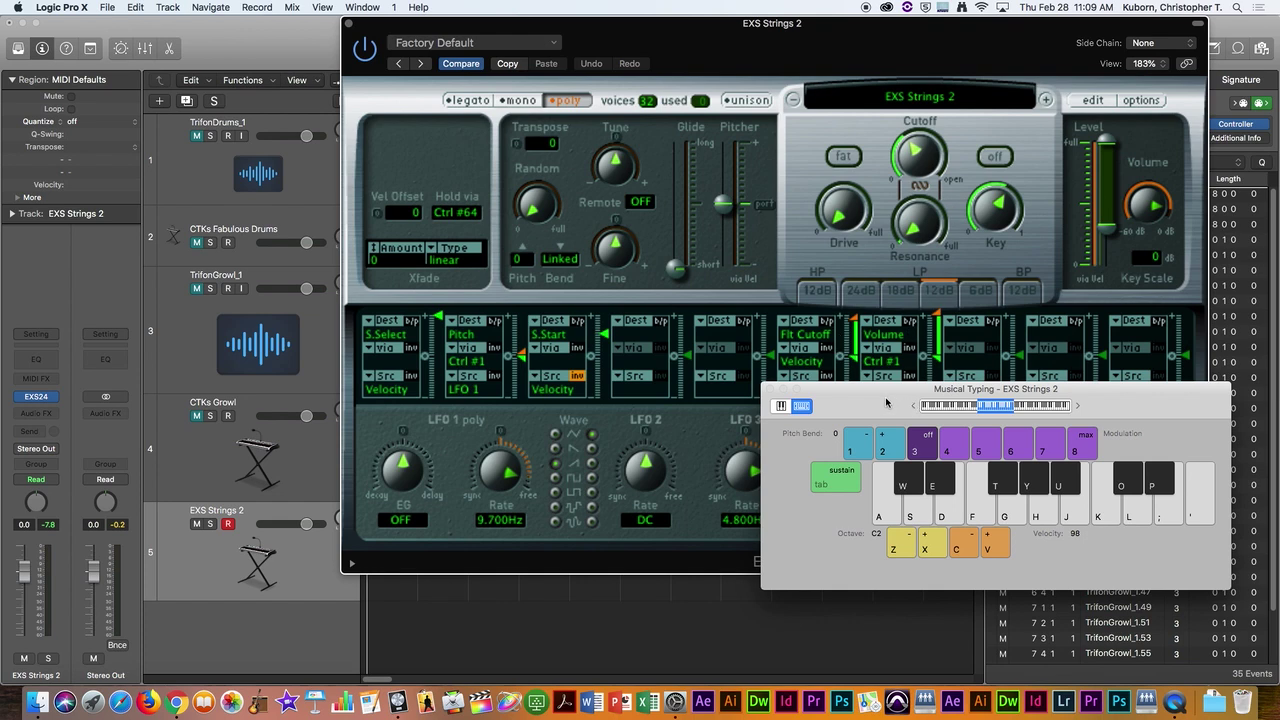
{"action": "left_click_drag", "start_coordinate": [886, 401], "coordinate": [839, 483]}
{"action": "left_click", "coordinate": [942, 95]}
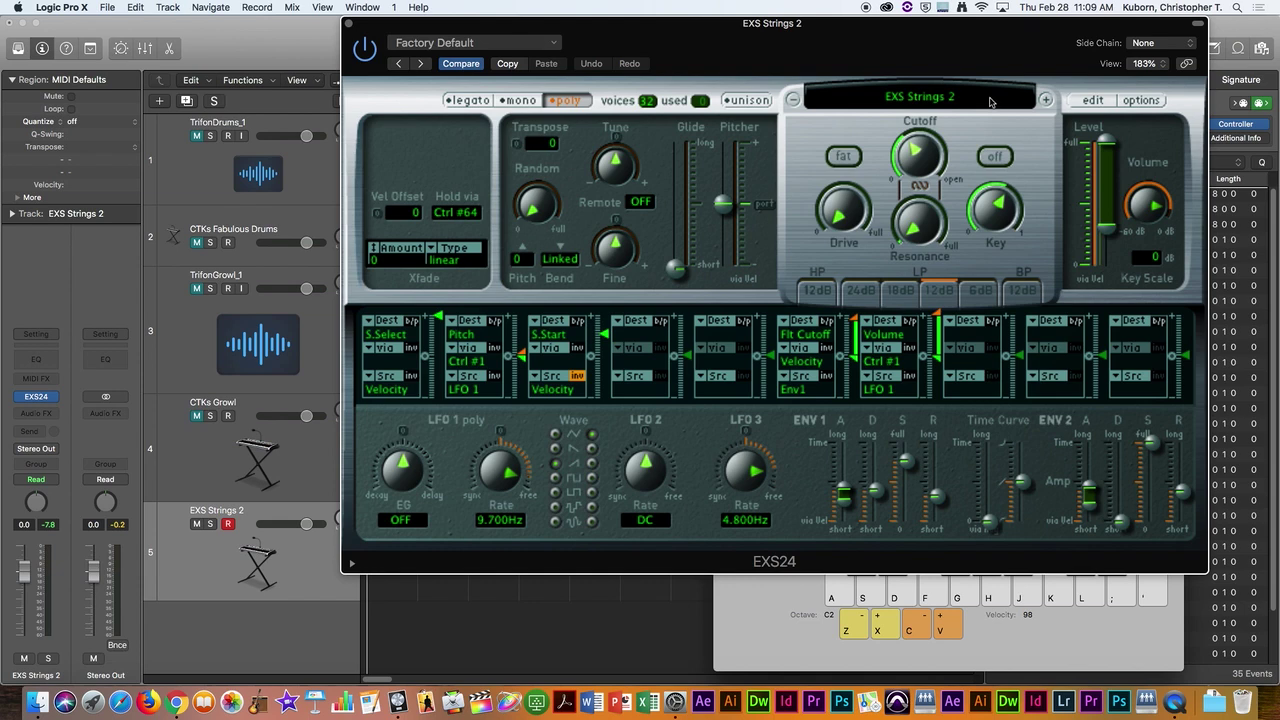
Step: Choose No Instrument from the EXS24 instrument list, leaving an empty #default
{"action": "left_click", "coordinate": [988, 105]}
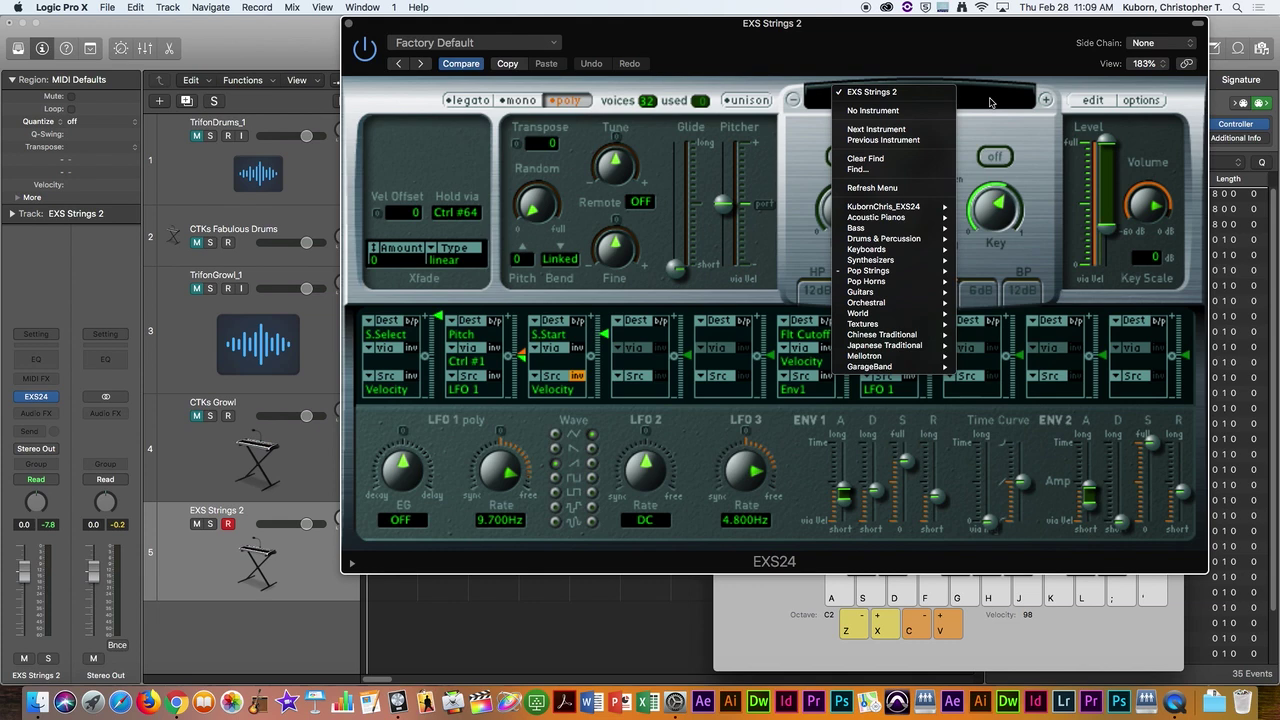
{"action": "left_click", "coordinate": [1008, 106]}
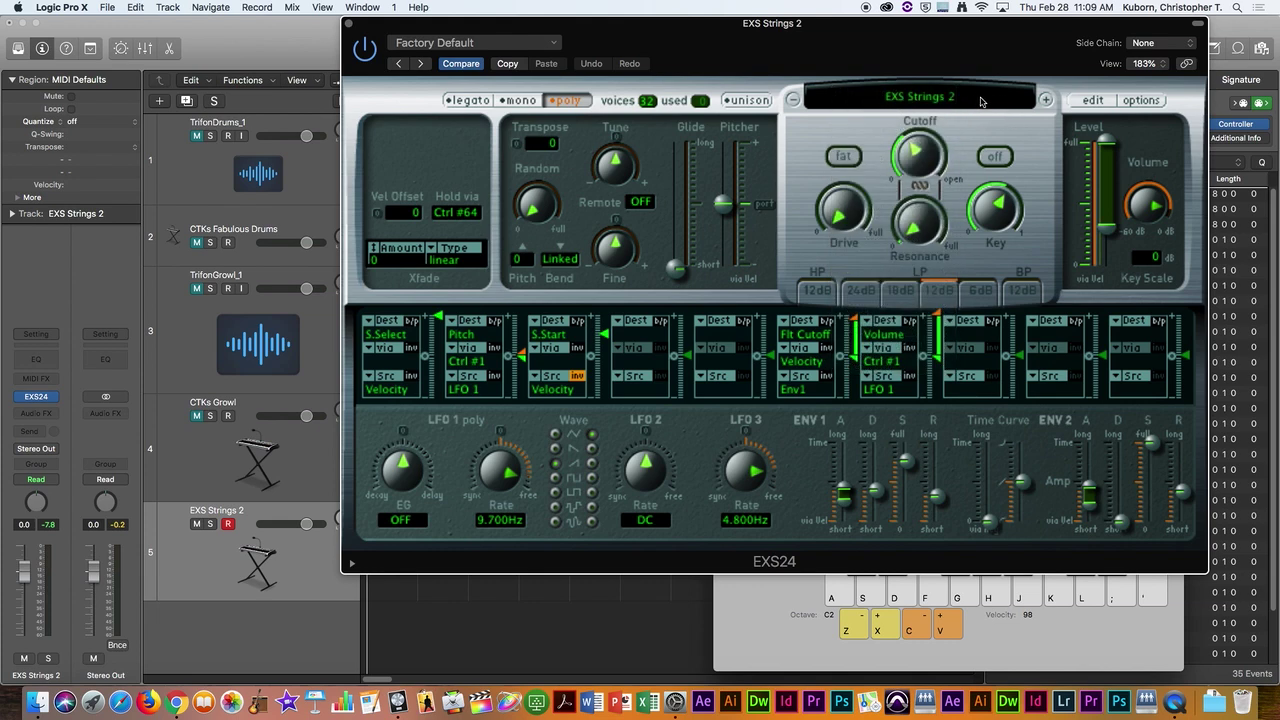
{"action": "left_click", "coordinate": [983, 101]}
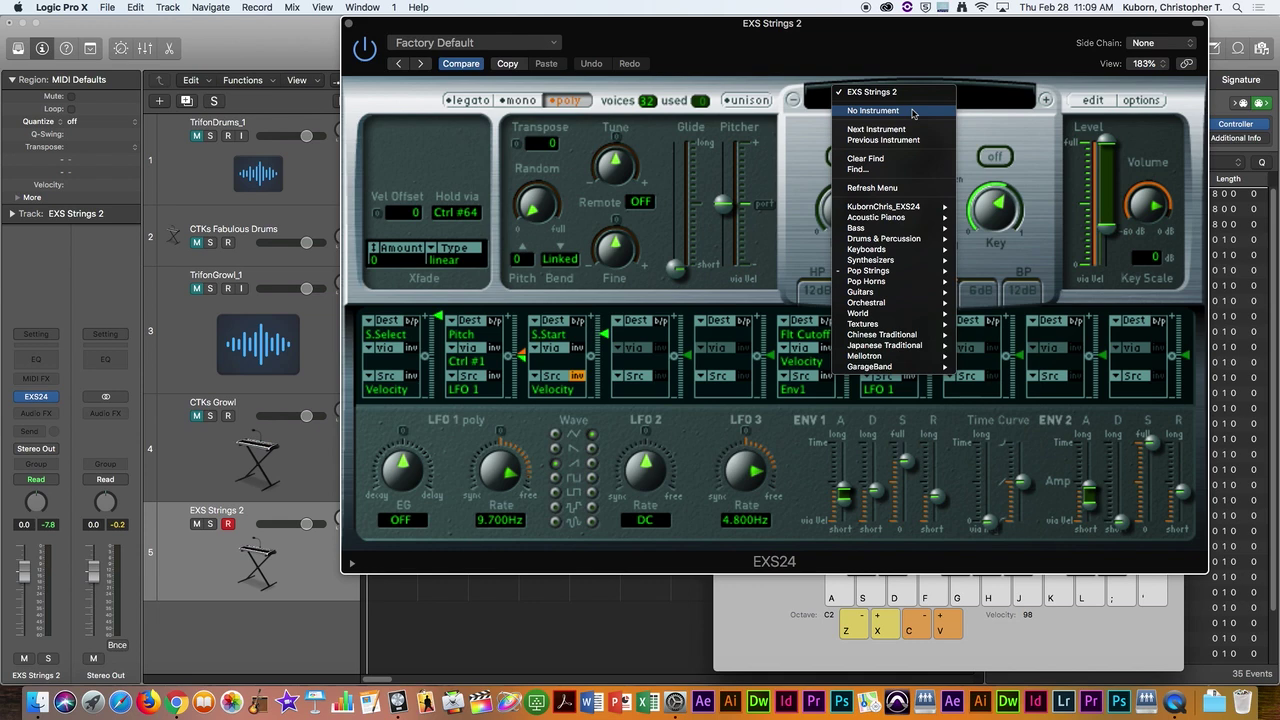
{"action": "left_click", "coordinate": [990, 106]}
{"action": "left_click", "coordinate": [982, 102]}
{"action": "left_click", "coordinate": [873, 111]}
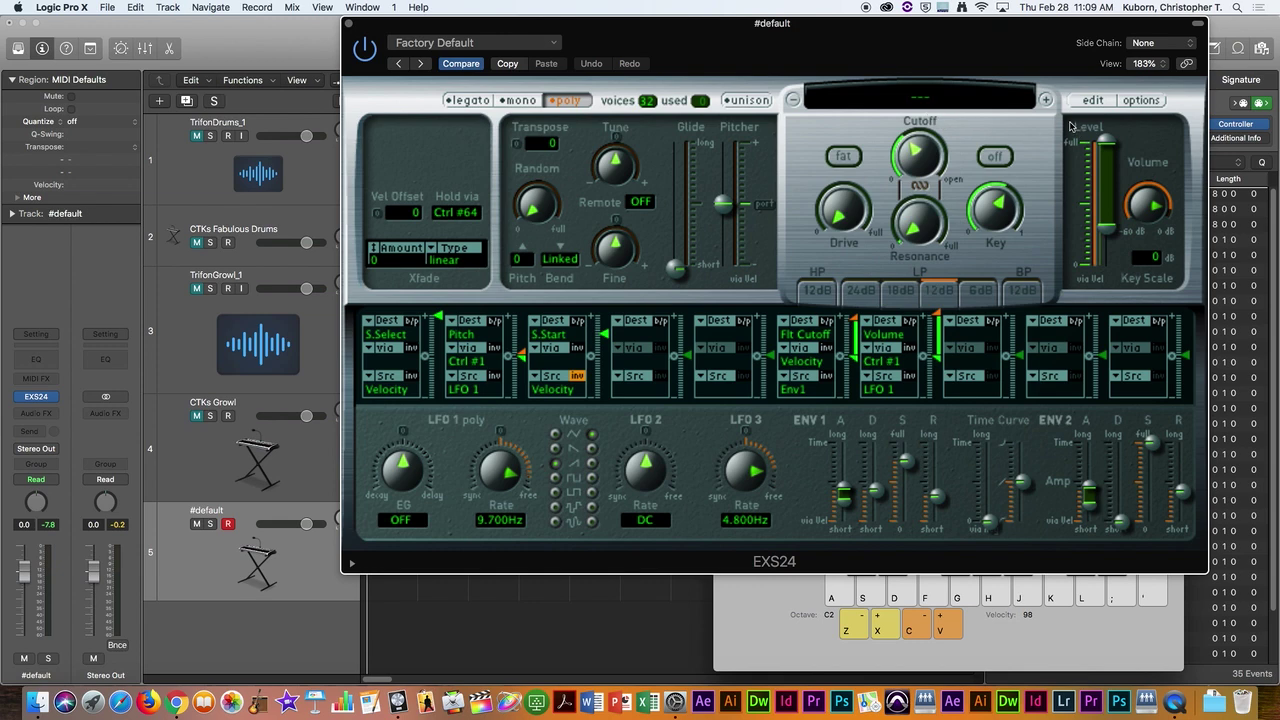
Step: Play S, D and F notes to confirm the empty #default is silent, nudging the plugin window left
{"action": "key", "text": "s"}
{"action": "key", "text": "s"}
{"action": "key", "text": "s"}
{"action": "key", "text": "s"}
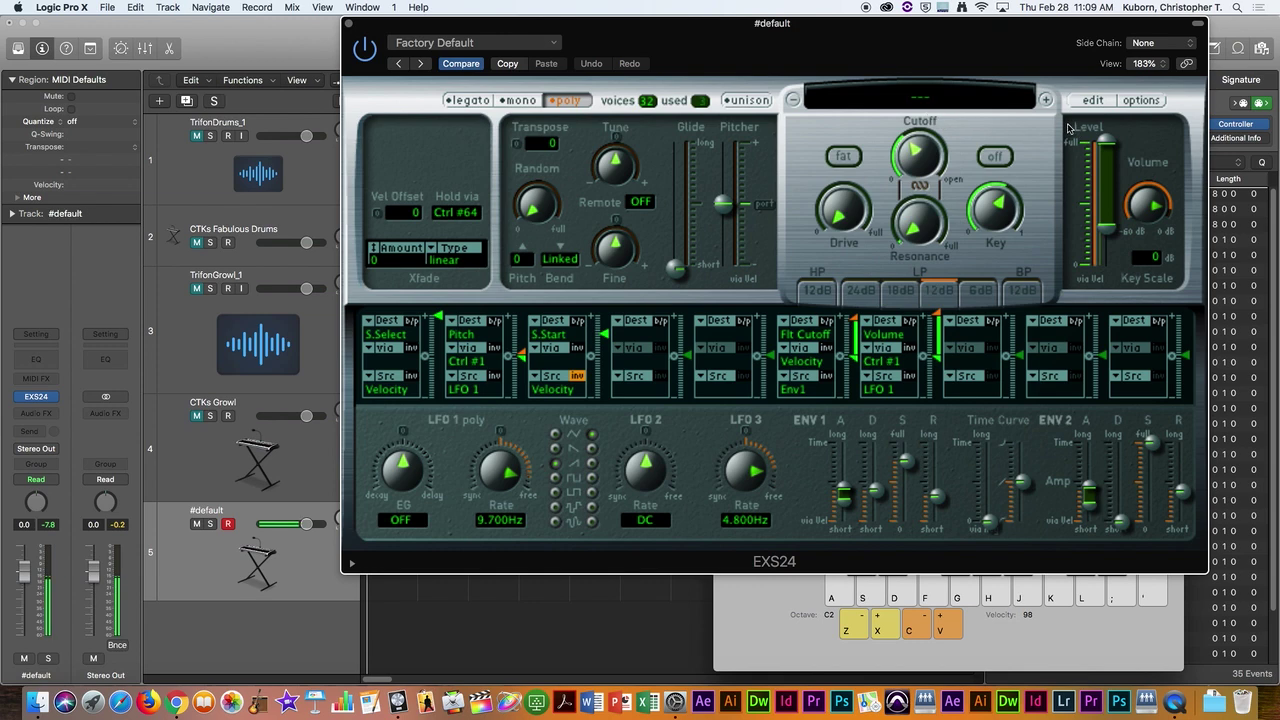
{"action": "key", "text": "s"}
{"action": "key", "text": "s"}
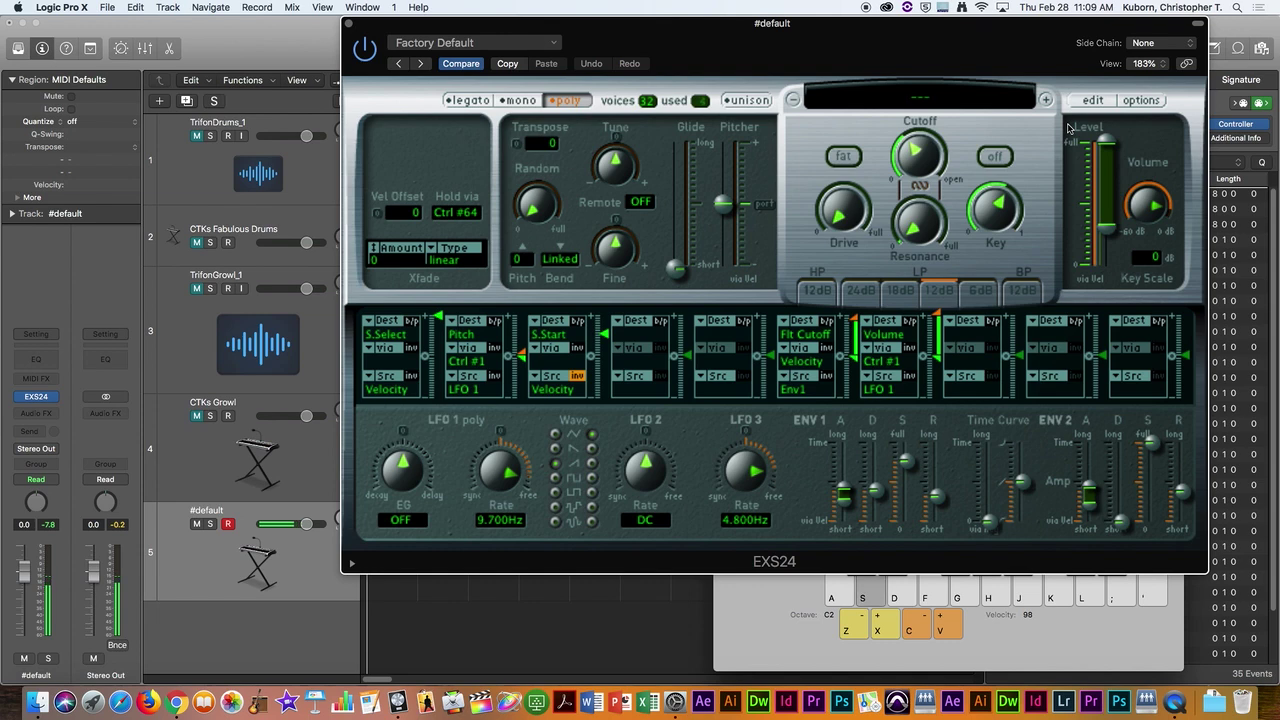
{"action": "key", "text": "d"}
{"action": "key", "text": "f"}
{"action": "key", "text": "s"}
{"action": "key", "text": "s"}
{"action": "key", "text": "d"}
{"action": "key", "text": "f"}
{"action": "key", "text": "d"}
{"action": "key", "text": "s"}
{"action": "key", "text": "s"}
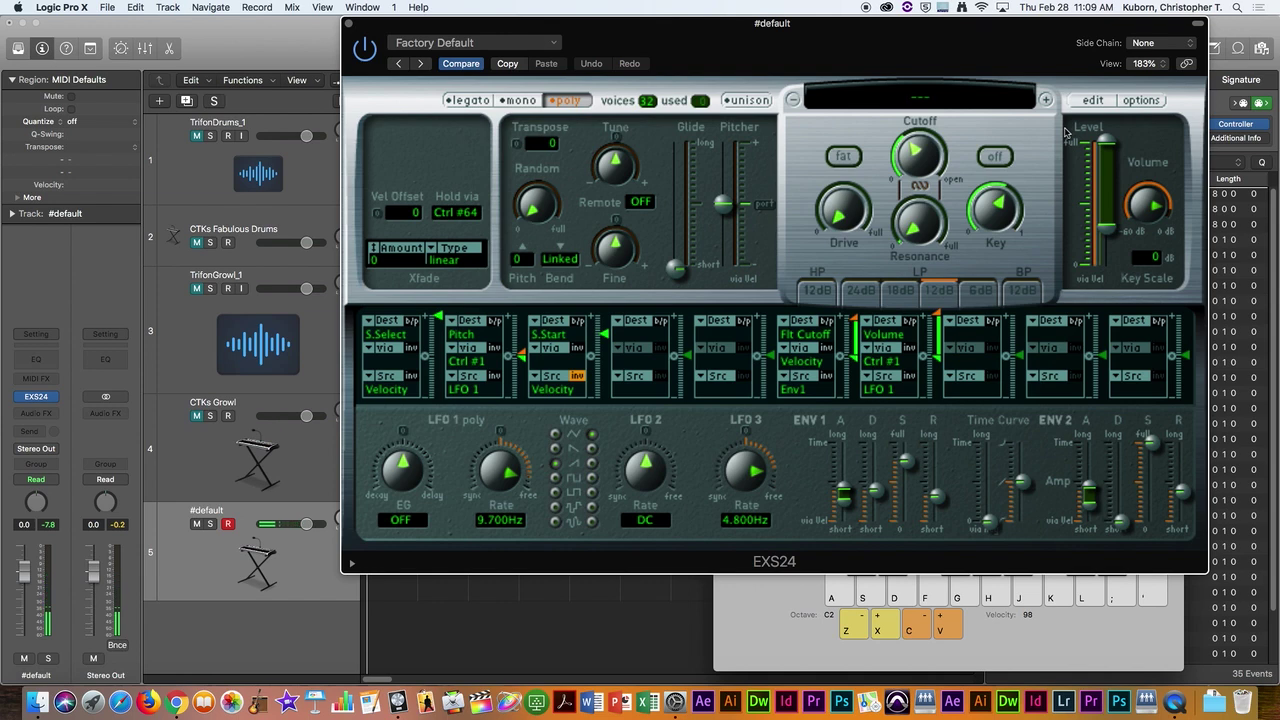
{"action": "left_click_drag", "start_coordinate": [826, 38], "coordinate": [806, 38]}
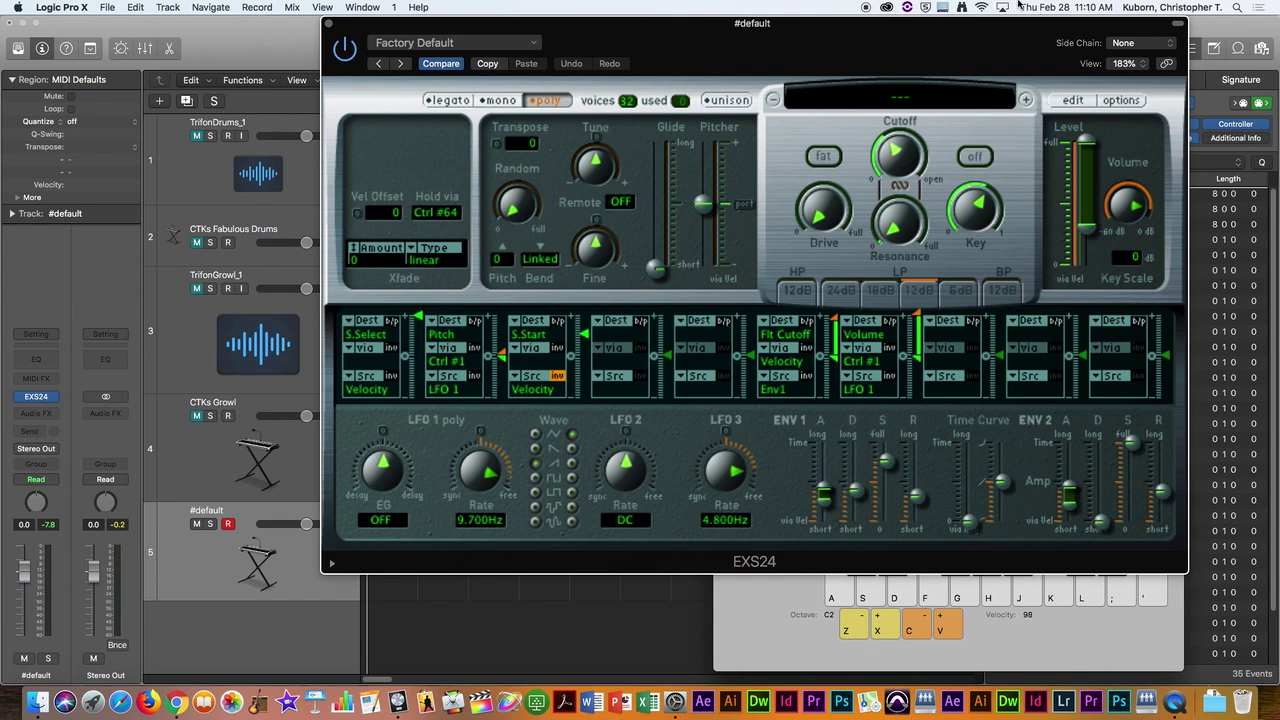
{"action": "left_click", "coordinate": [1072, 100]}
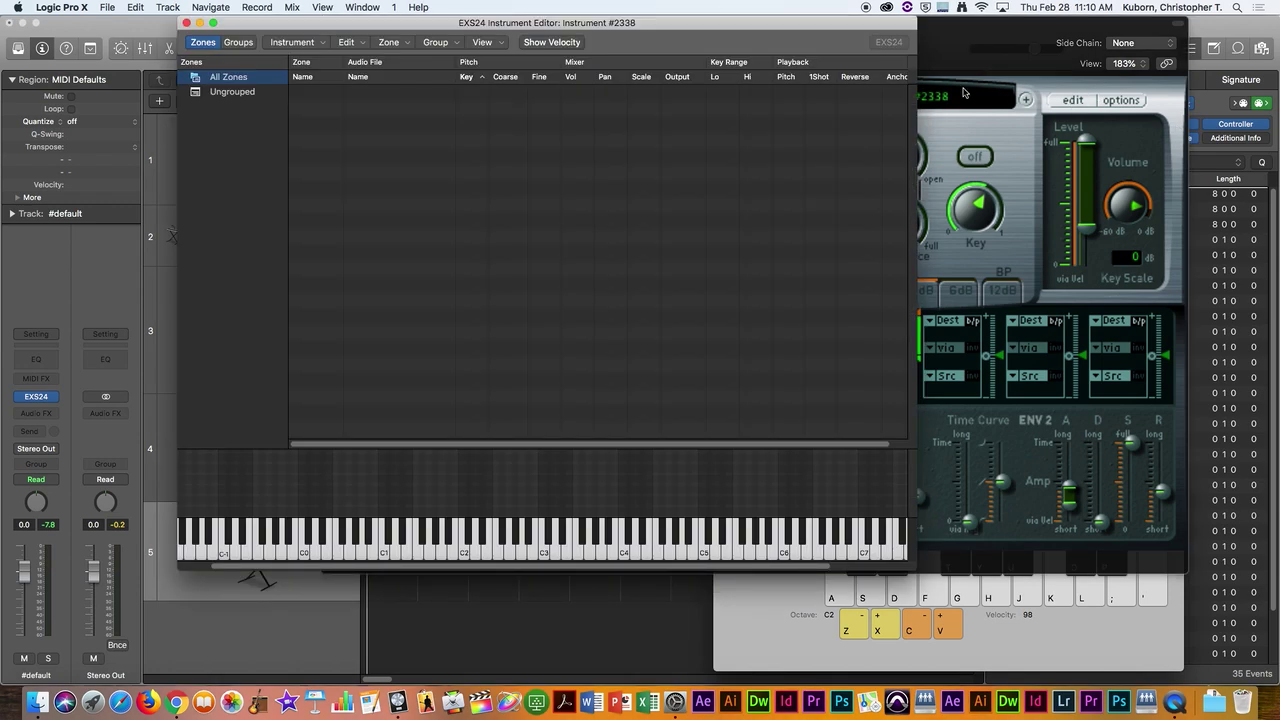
{"action": "mouse_move", "coordinate": [818, 46]}
{"action": "left_mouse_down"}
{"action": "mouse_move", "coordinate": [898, 47]}
{"action": "mouse_move", "coordinate": [823, 72]}
{"action": "mouse_move", "coordinate": [823, 84]}
{"action": "mouse_move", "coordinate": [825, 66]}
{"action": "left_mouse_up"}
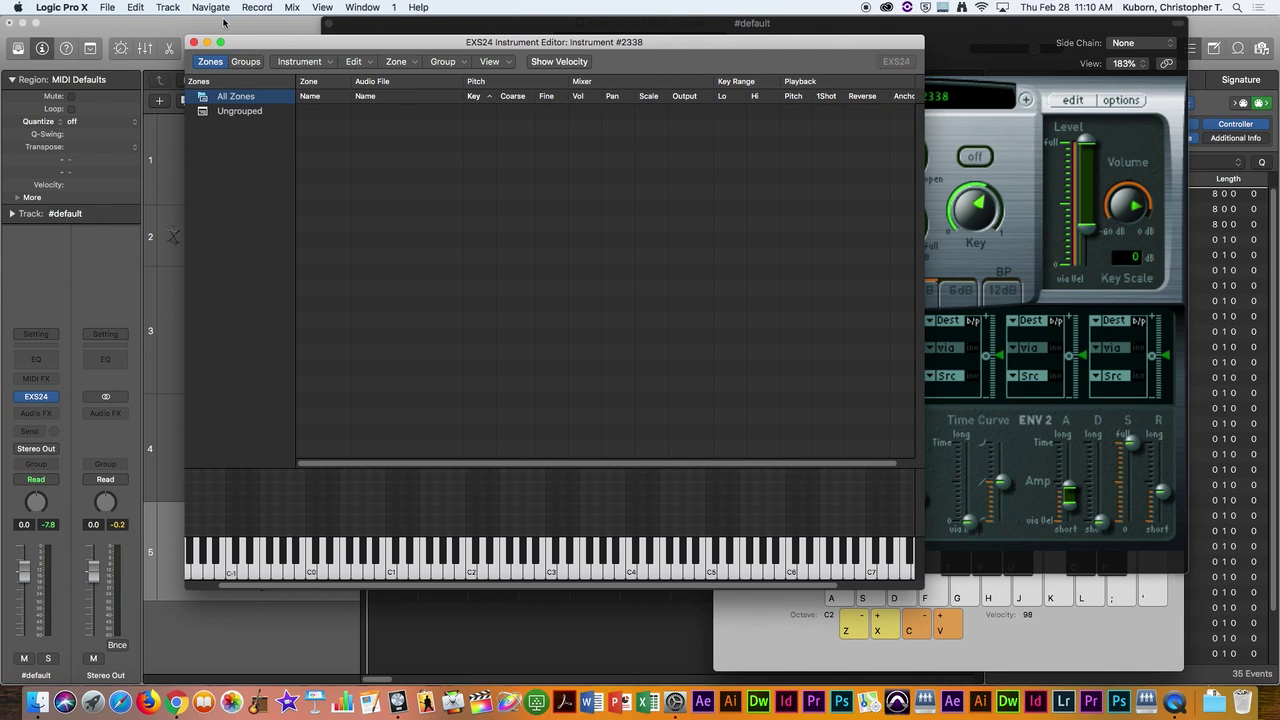
{"action": "key", "text": "super+w"}
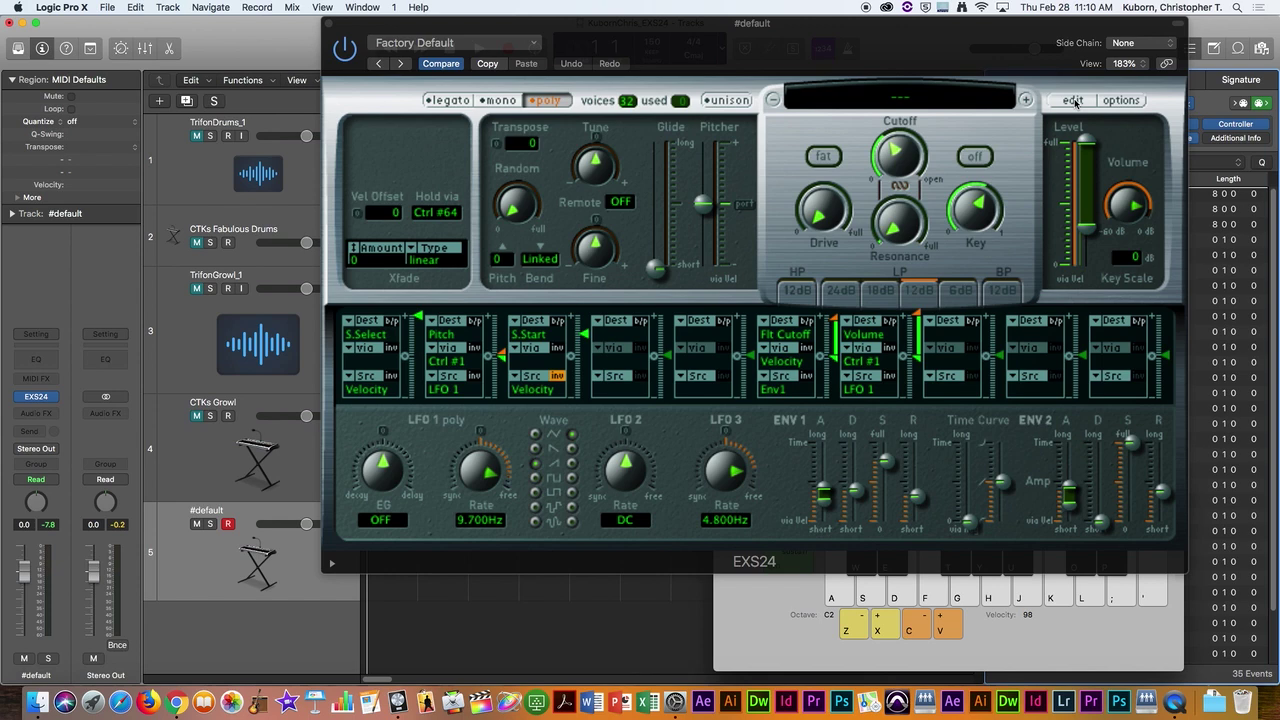
{"action": "key", "text": "super+Tab"}
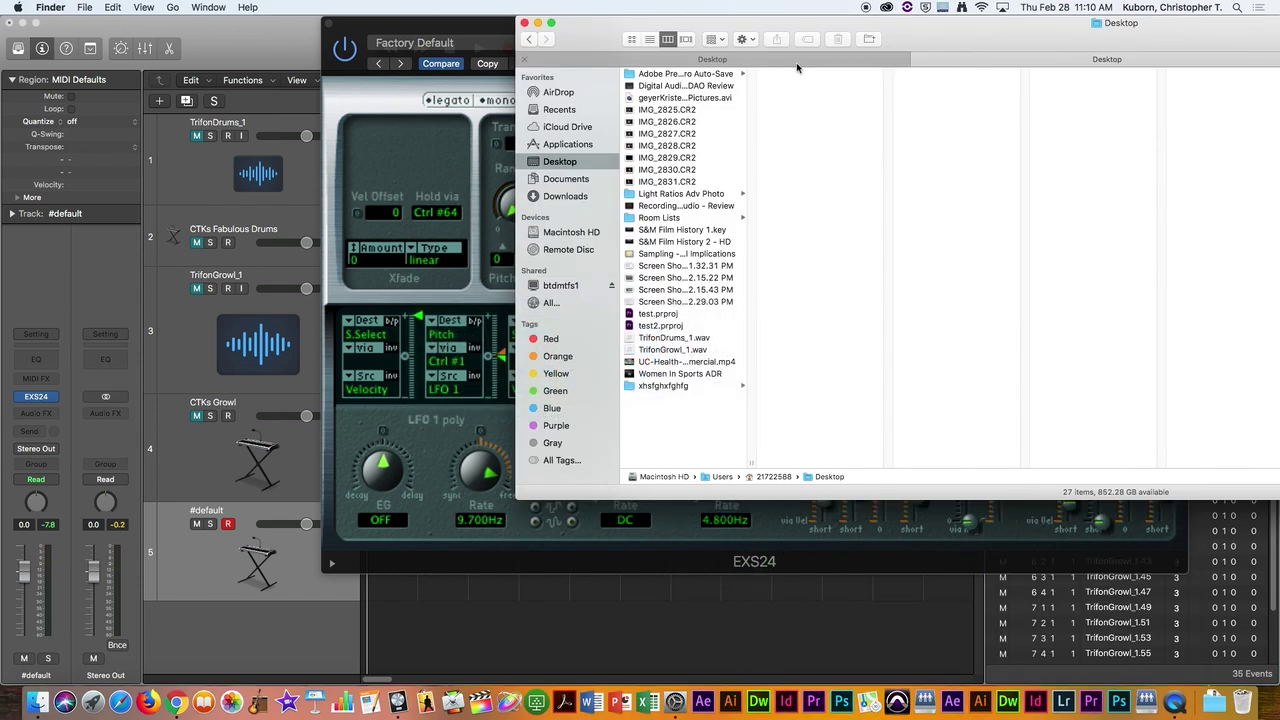
Step: Widen the Finder window, go to Computer, and browse Students > Media, checking the DAO, BEATS and Sampling folders
{"action": "double_click", "coordinate": [966, 38]}
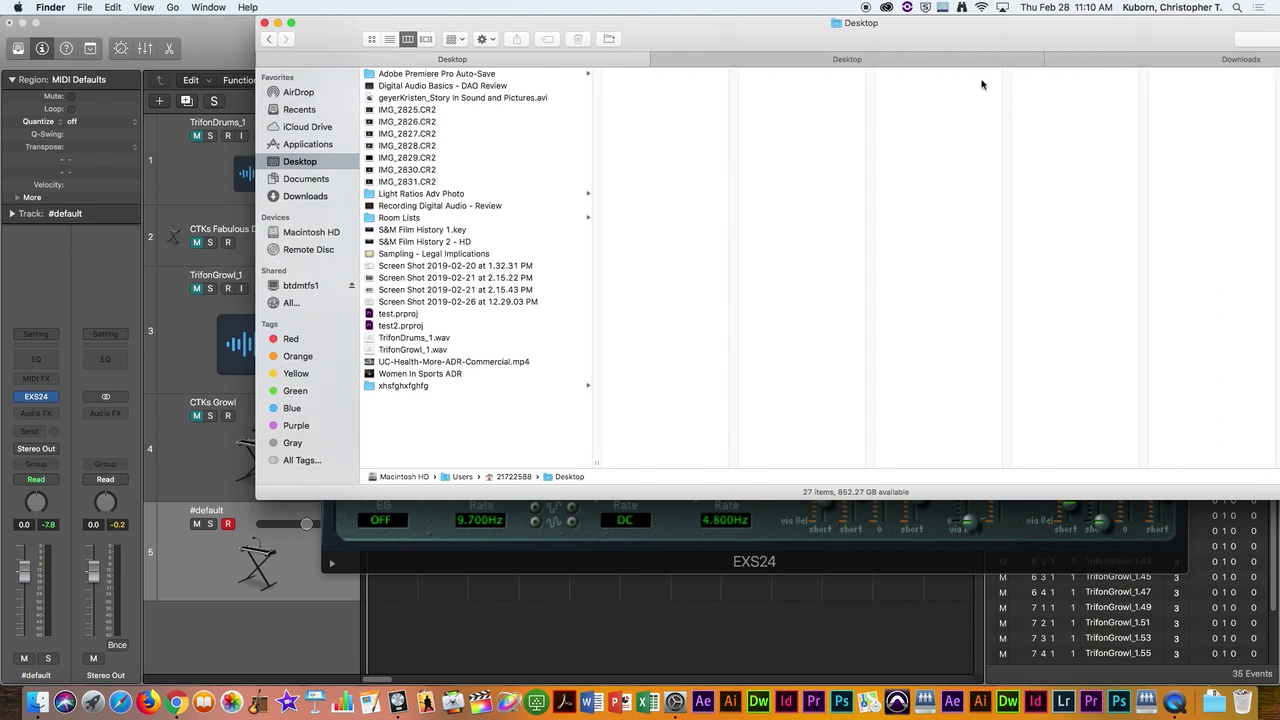
{"action": "key", "text": "super+shift+c"}
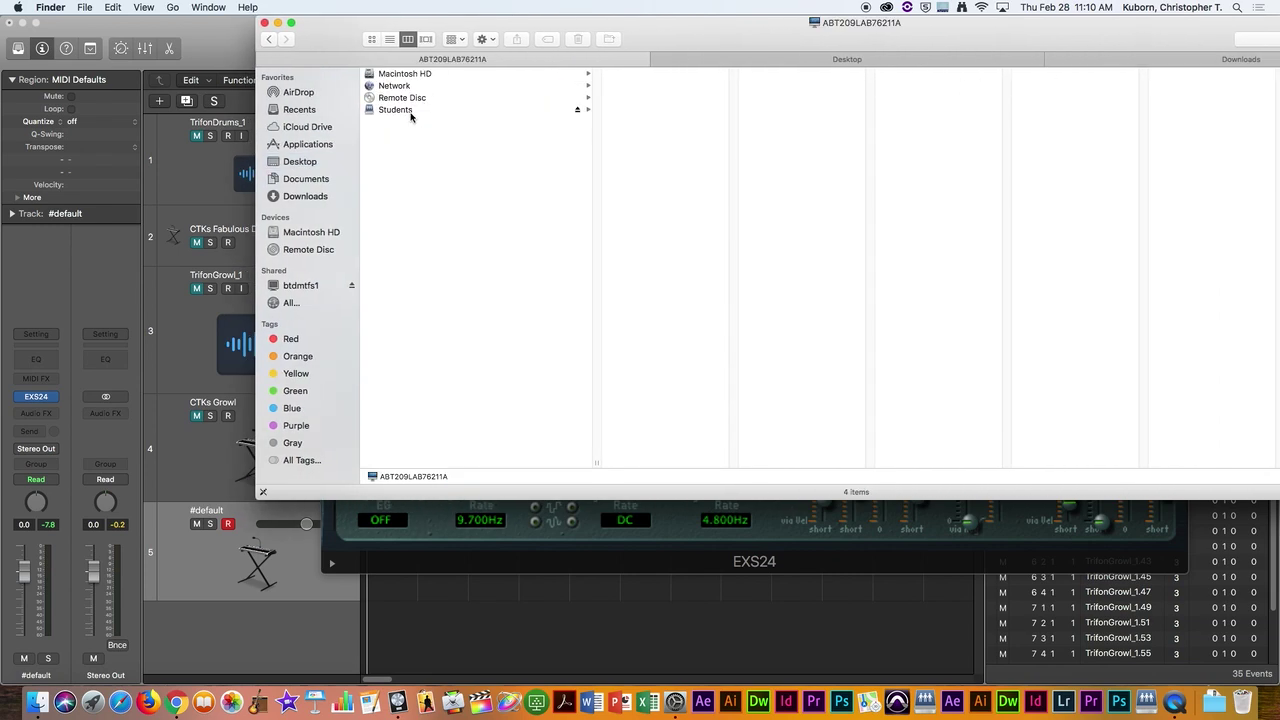
{"action": "left_click", "coordinate": [412, 111]}
{"action": "left_click", "coordinate": [645, 98]}
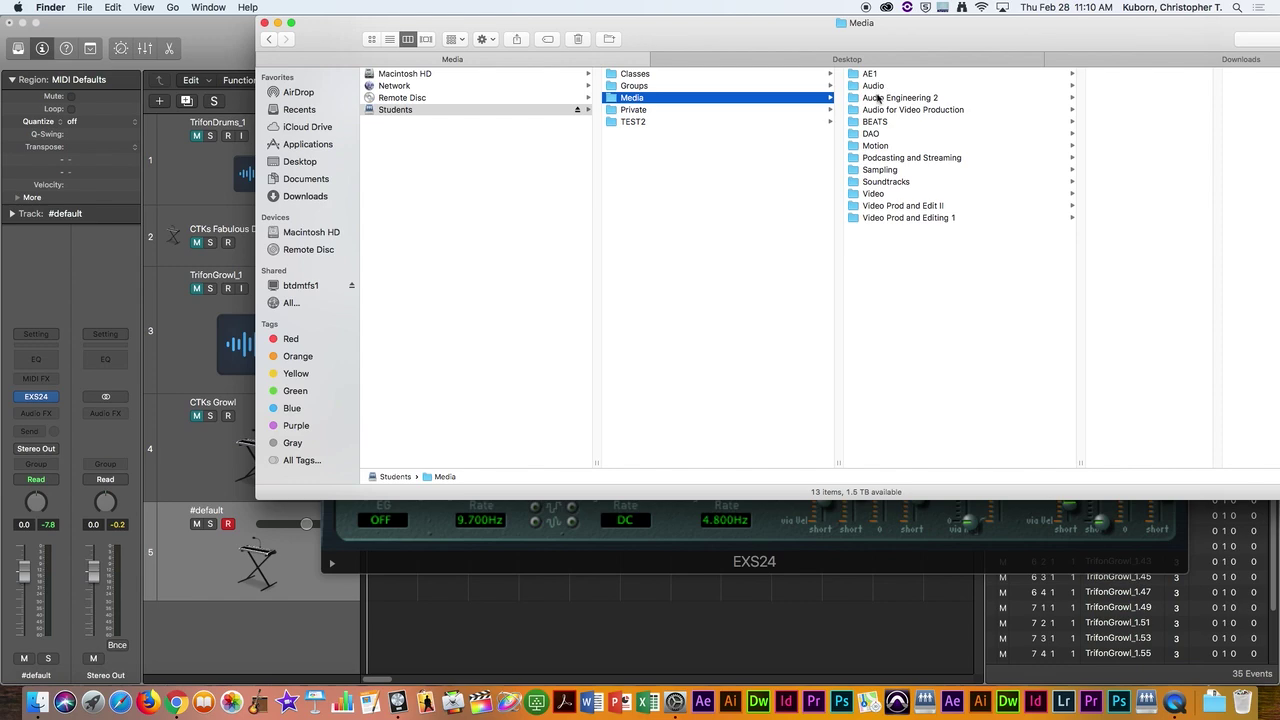
{"action": "left_click", "coordinate": [882, 133]}
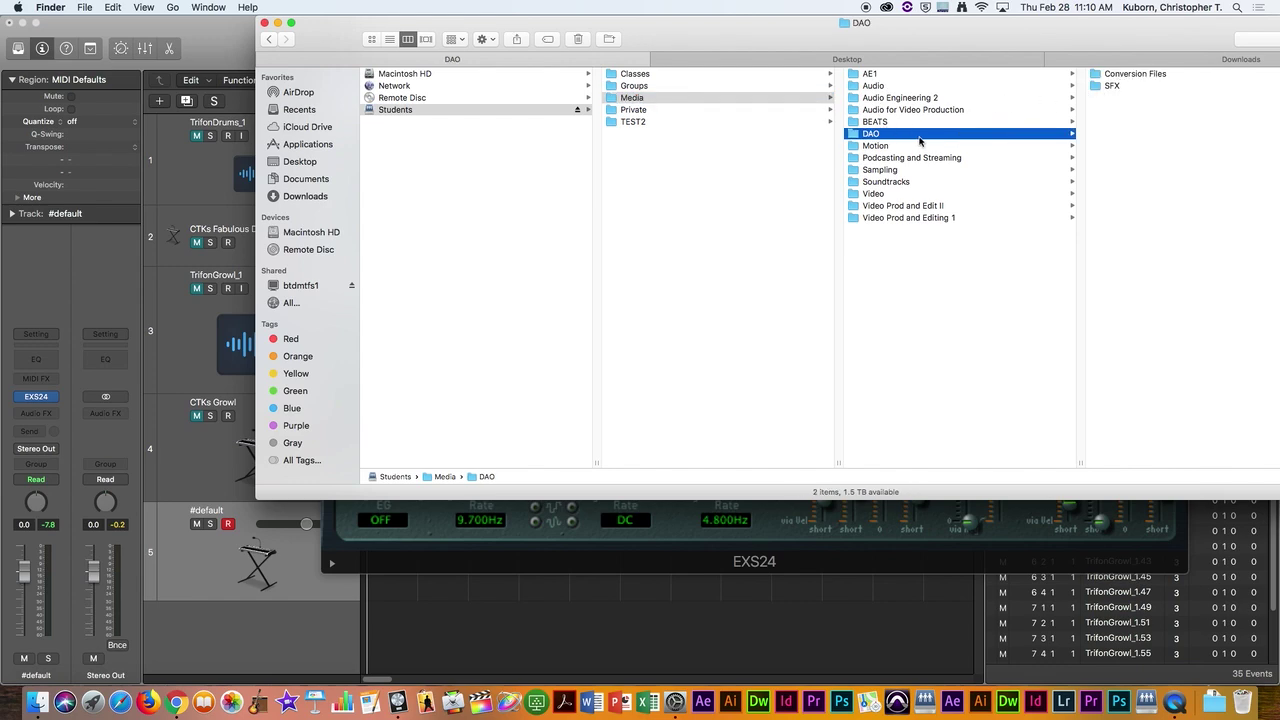
{"action": "left_click", "coordinate": [888, 122]}
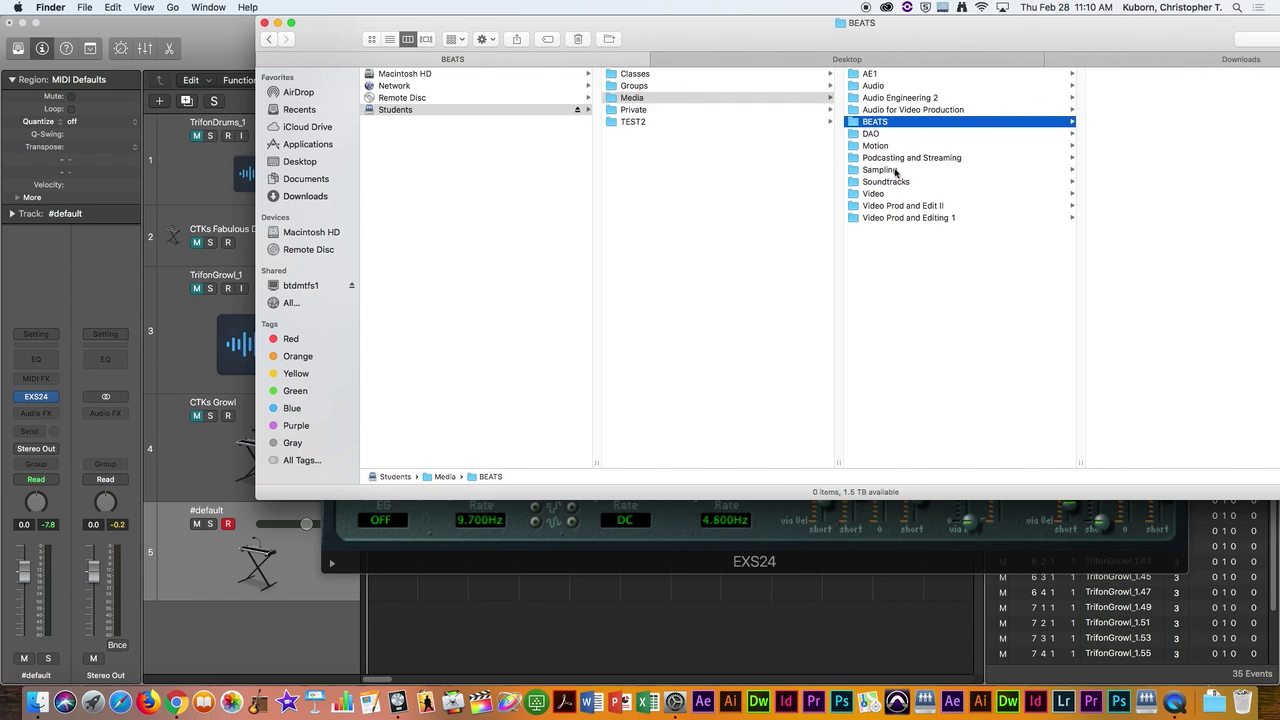
{"action": "left_click", "coordinate": [894, 170]}
Step: Browse the DAO, SFX and Motion folders to reach the Soundtracks > SFX folder
{"action": "left_click", "coordinate": [884, 134]}
{"action": "left_click", "coordinate": [1118, 86]}
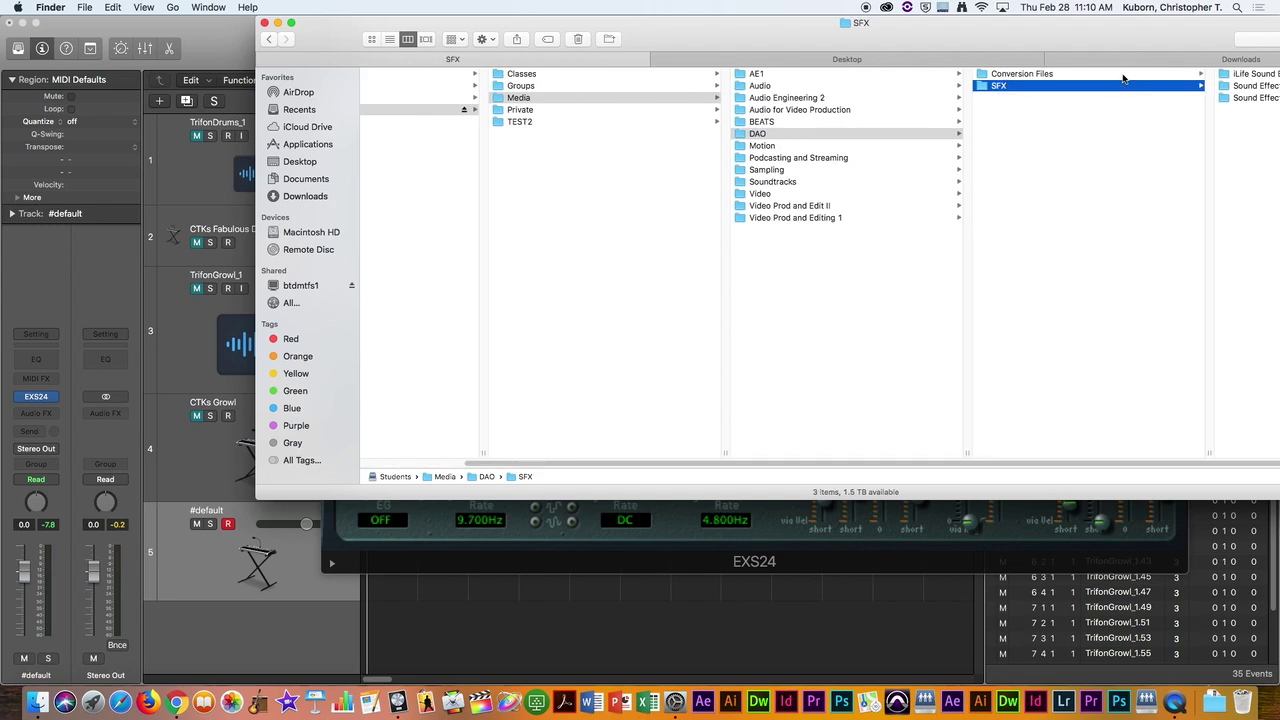
{"action": "left_click", "coordinate": [814, 146]}
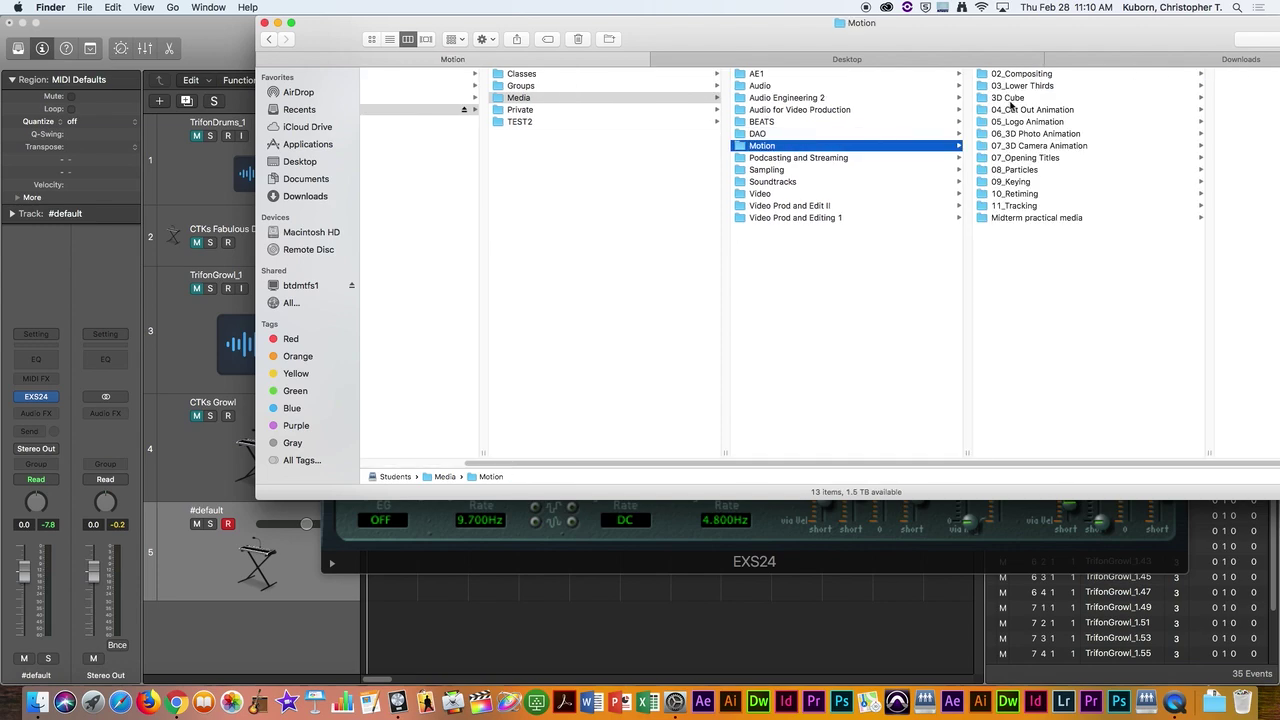
{"action": "left_click", "coordinate": [795, 180]}
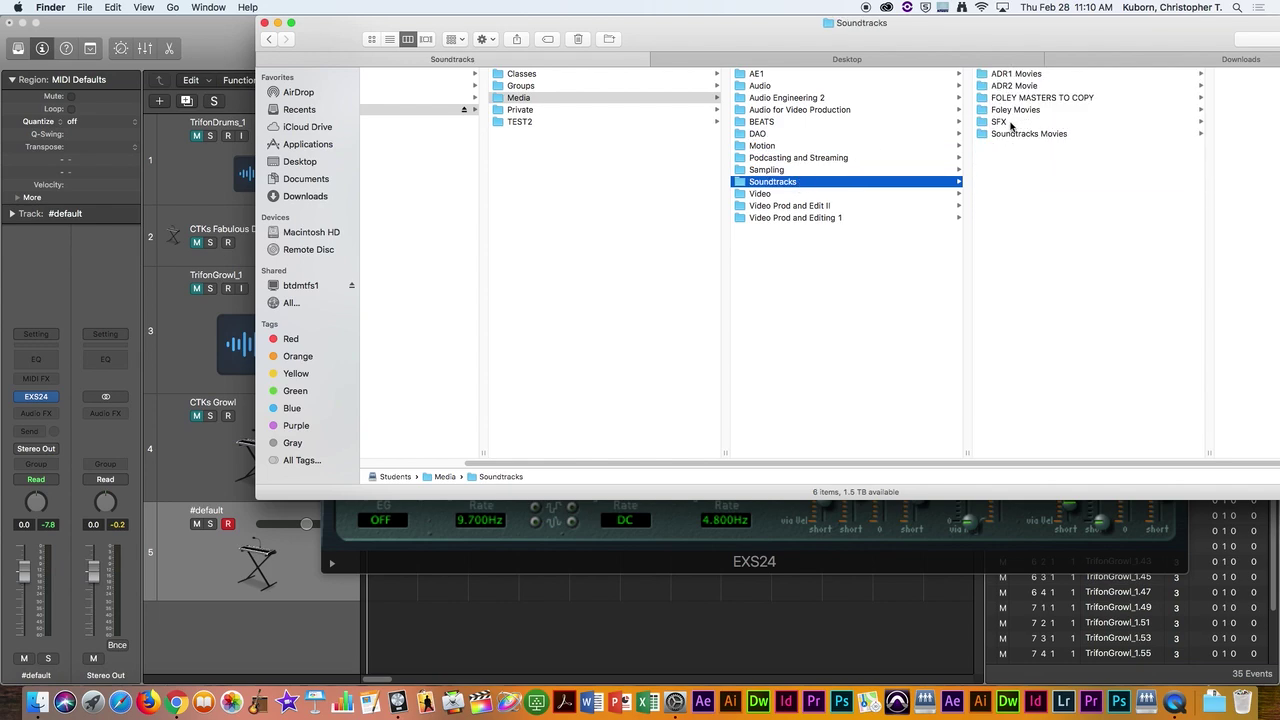
{"action": "left_click", "coordinate": [1019, 122]}
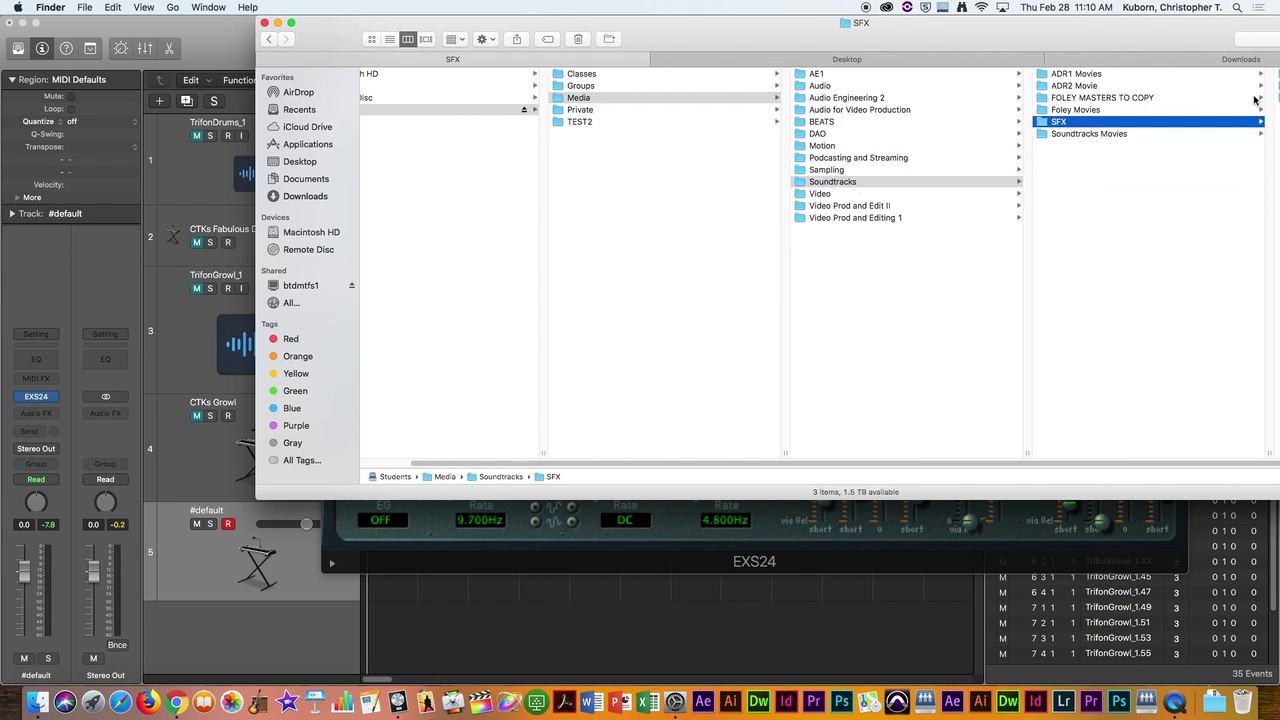
Step: Open Sound Effects > Instrmt > Horns and select the BRASS.WAV sample
{"action": "left_click_drag", "start_coordinate": [1241, 59], "coordinate": [973, 59]}
{"action": "left_click", "coordinate": [974, 87]}
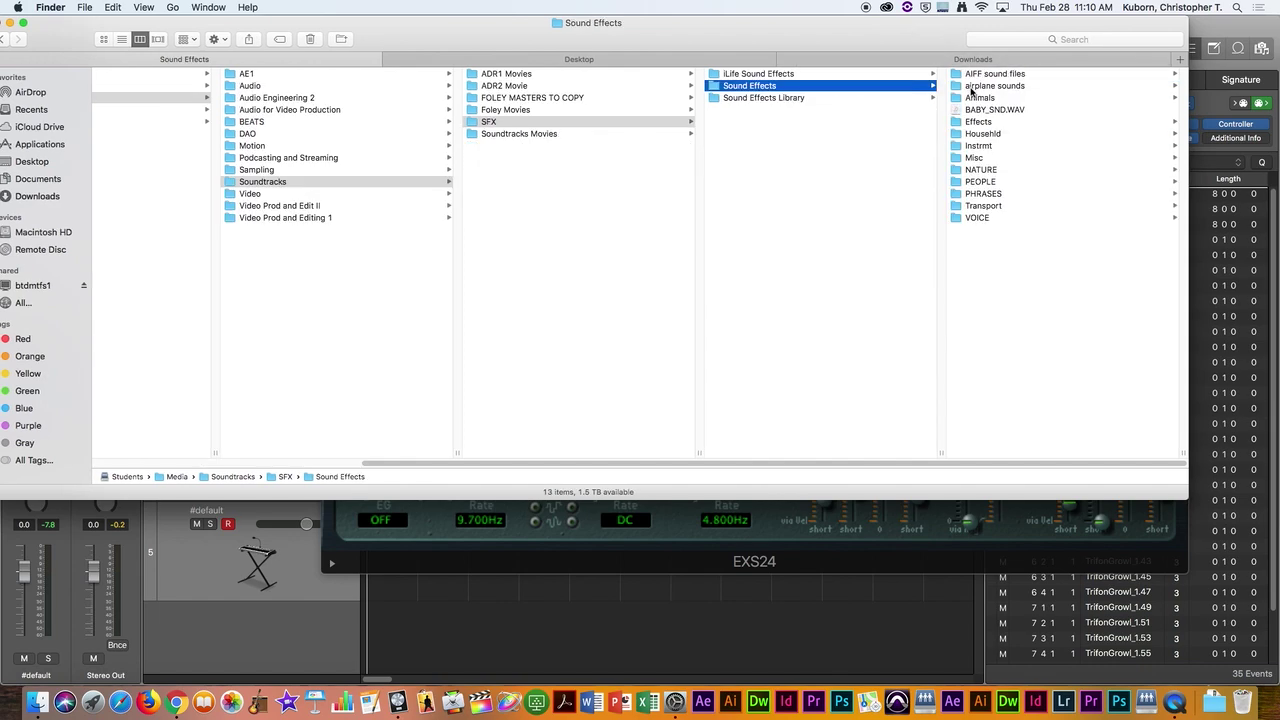
{"action": "left_click", "coordinate": [978, 148]}
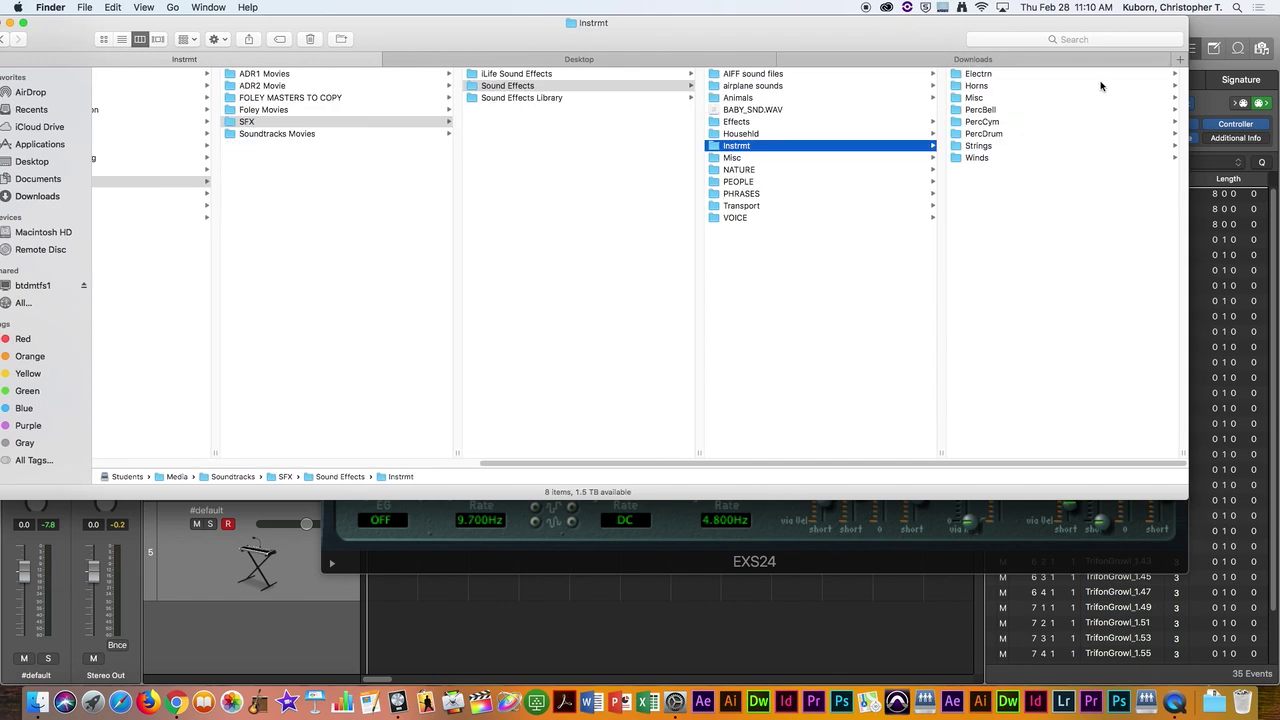
{"action": "left_click", "coordinate": [983, 92]}
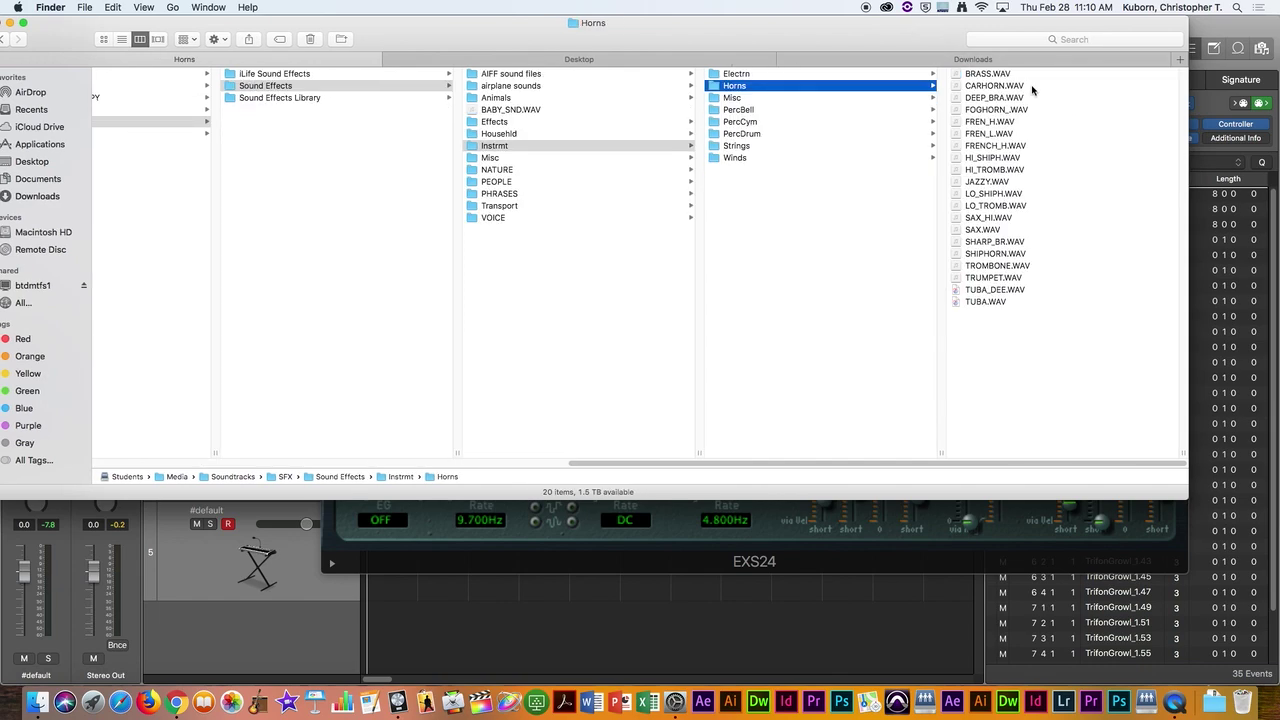
{"action": "left_click", "coordinate": [984, 78]}
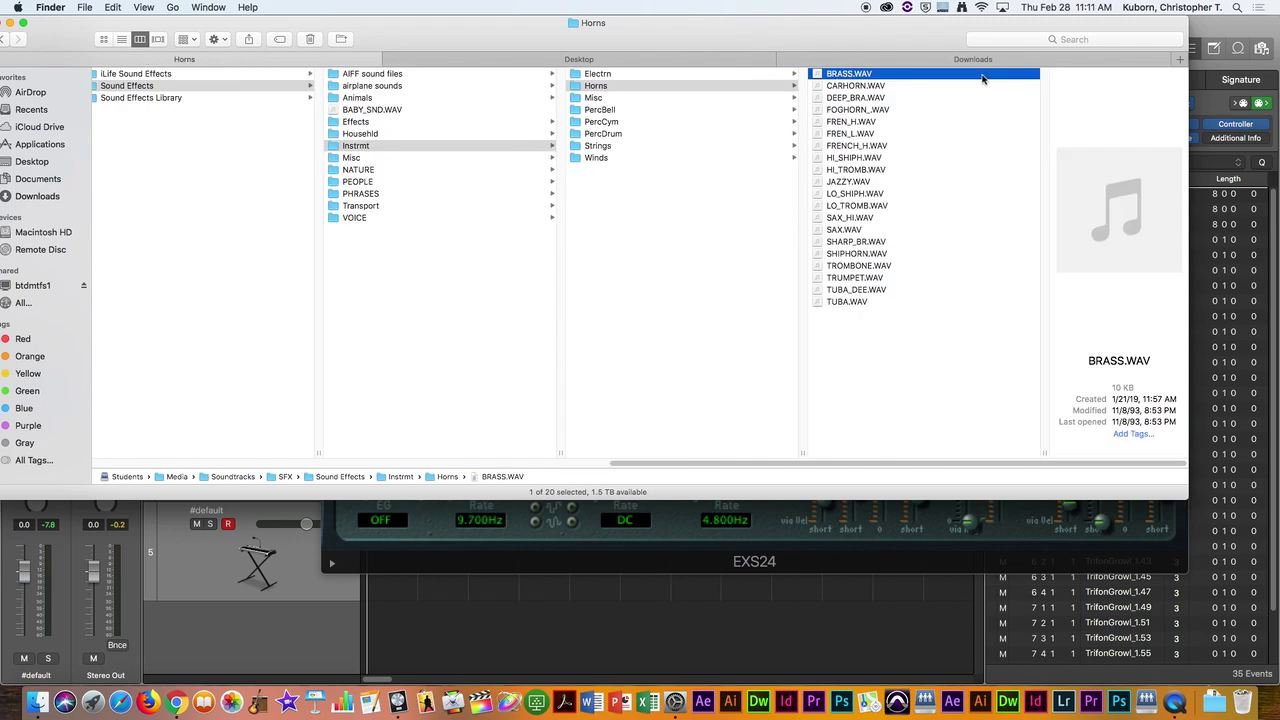
Step: Preview BRASS.WAV with Quick Look, close it, and return to Logic Pro X
{"action": "key", "text": "space"}
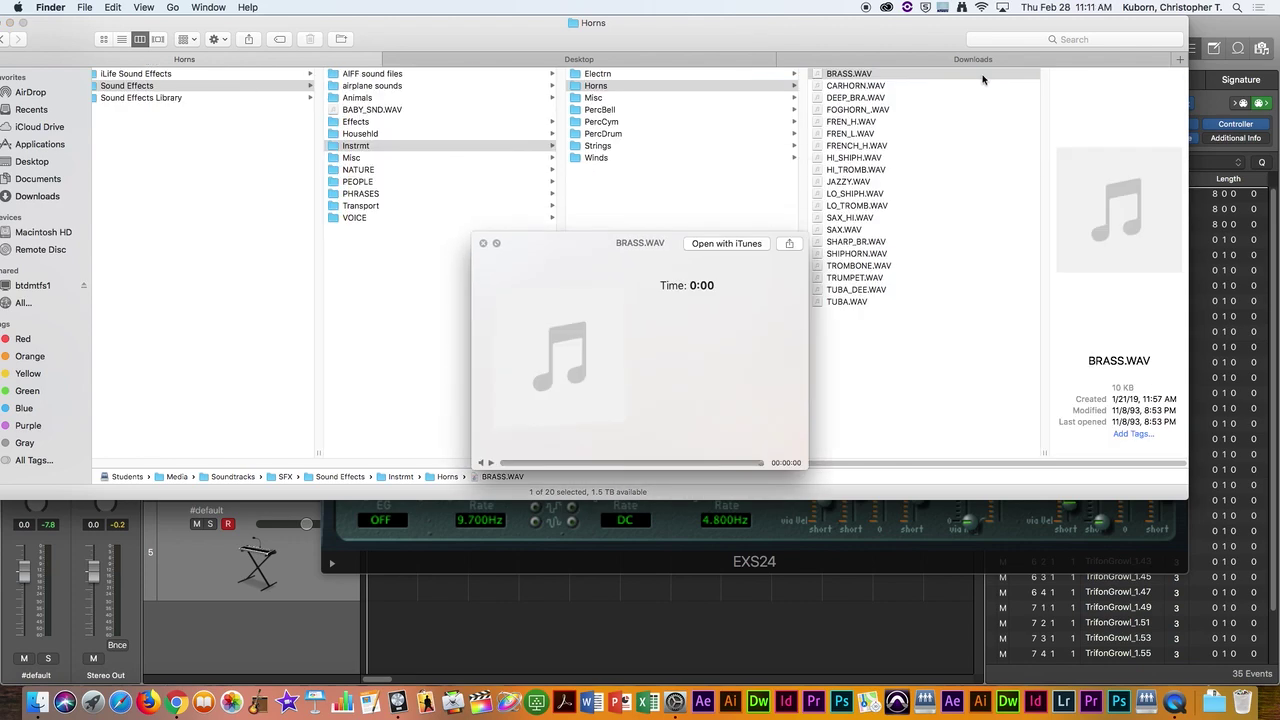
{"action": "key", "text": "space"}
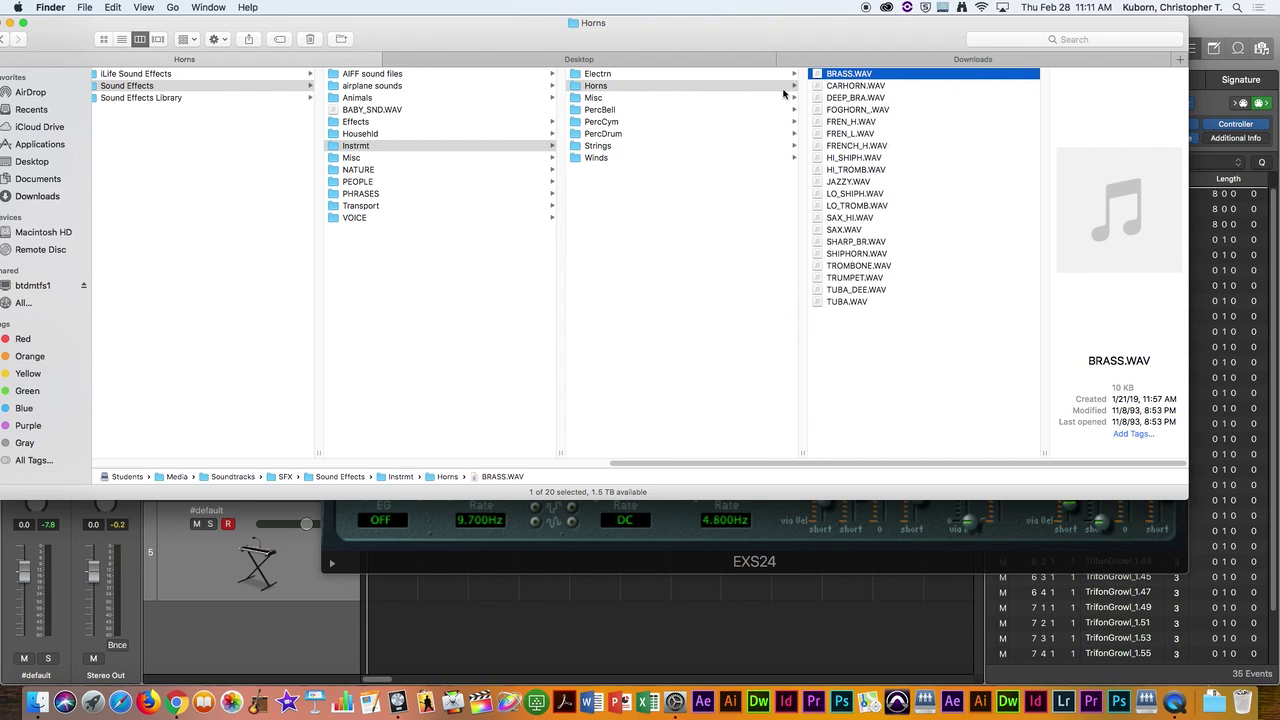
{"action": "key", "text": "super+Tab"}
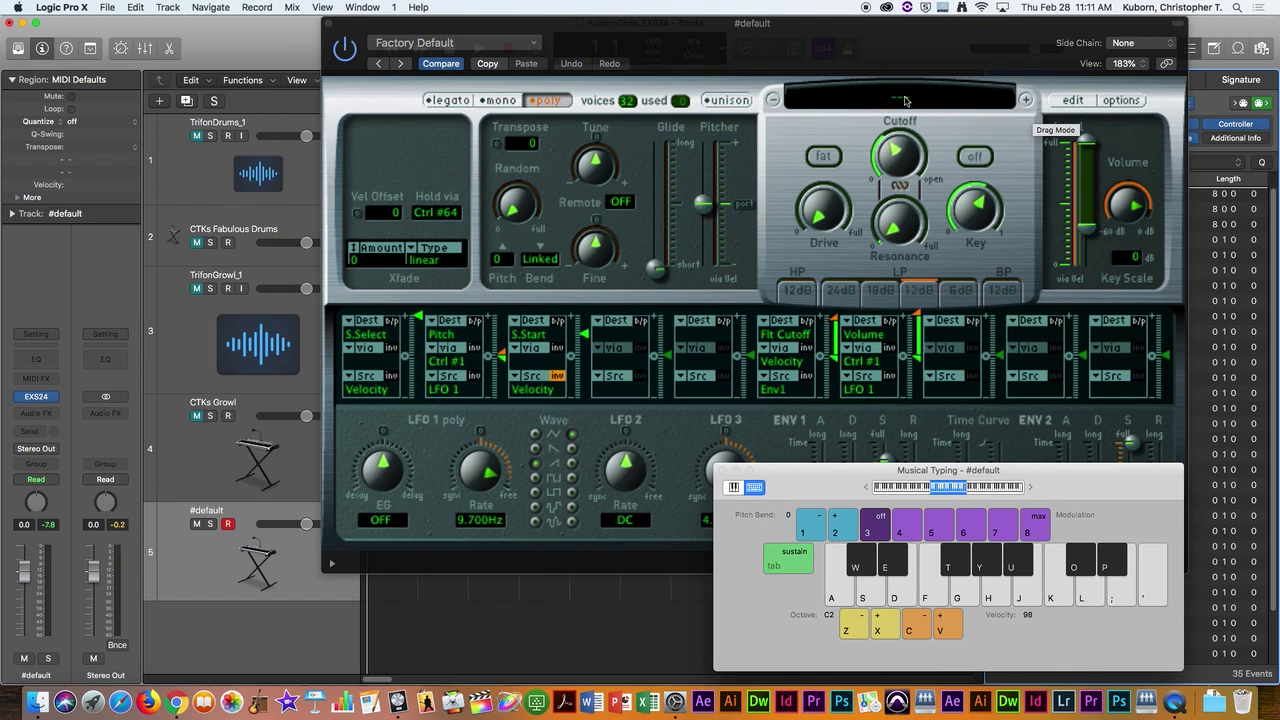
{"action": "left_click", "coordinate": [905, 100]}
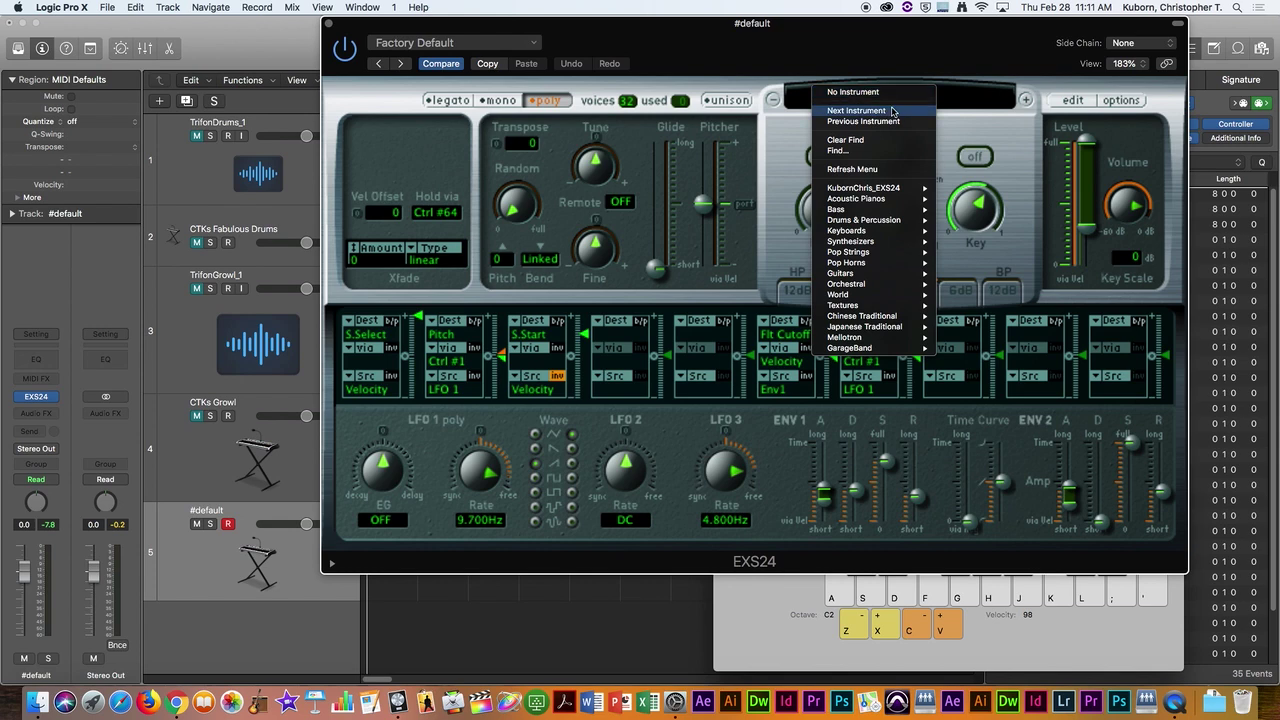
{"action": "left_click", "coordinate": [1002, 108]}
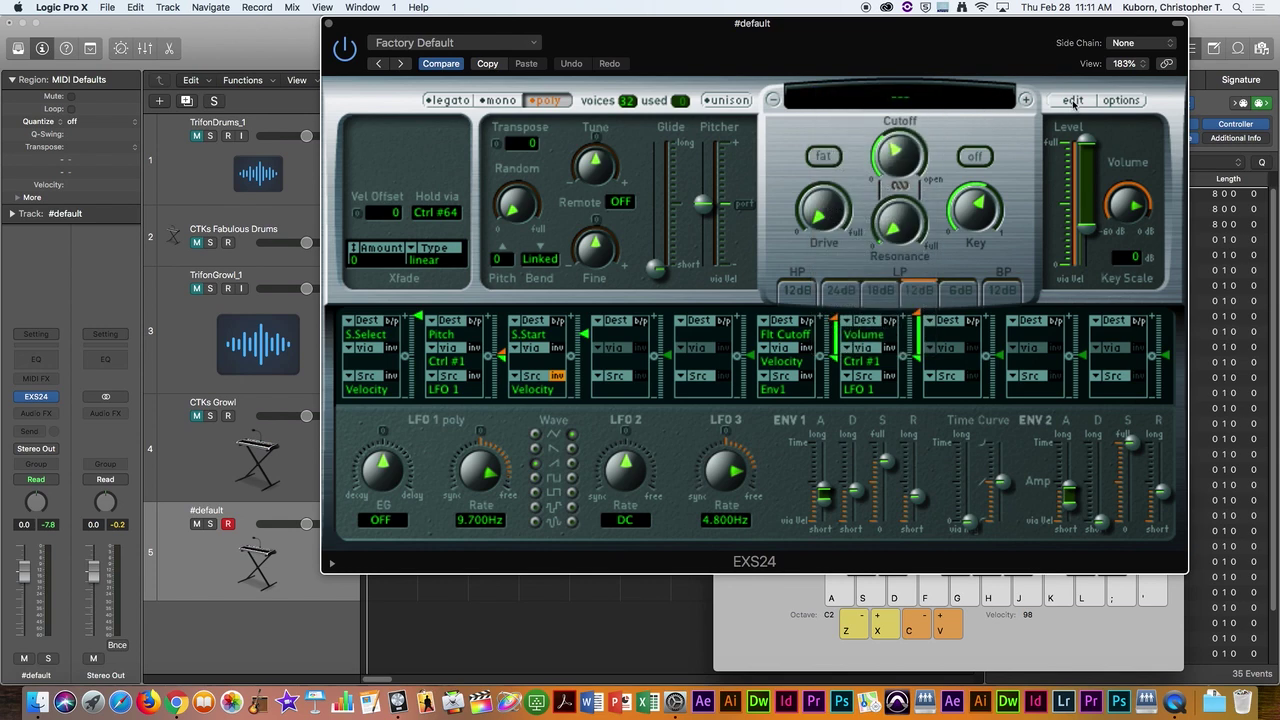
{"action": "left_click", "coordinate": [1073, 101]}
{"action": "left_click_drag", "start_coordinate": [718, 48], "coordinate": [867, 28]}
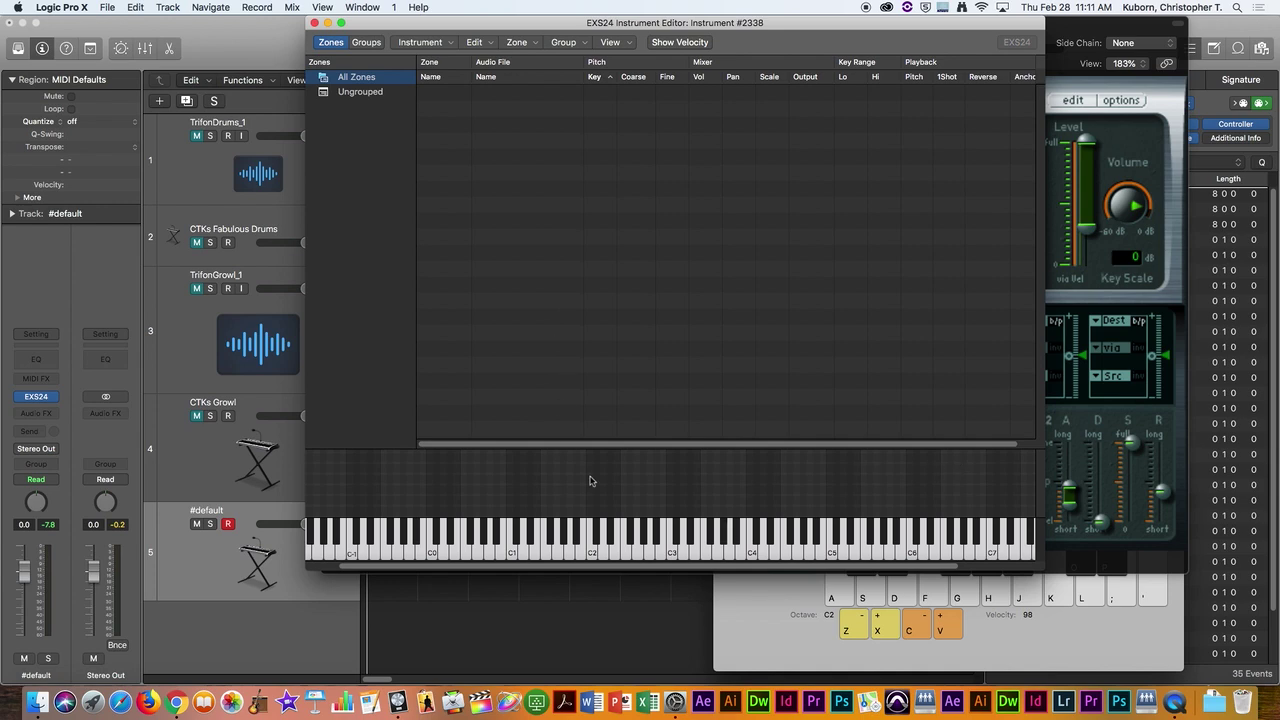
{"action": "left_click", "coordinate": [678, 555]}
{"action": "left_click", "coordinate": [729, 555]}
{"action": "left_click", "coordinate": [783, 552]}
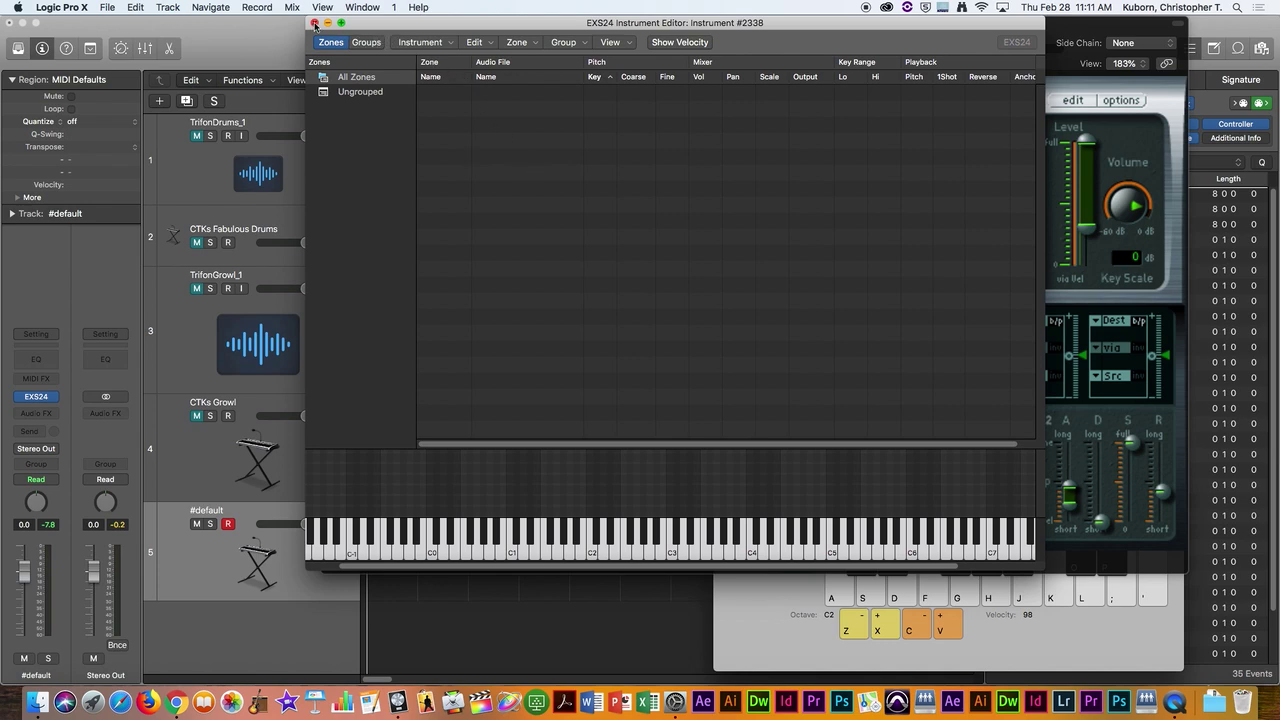
{"action": "left_click", "coordinate": [314, 23]}
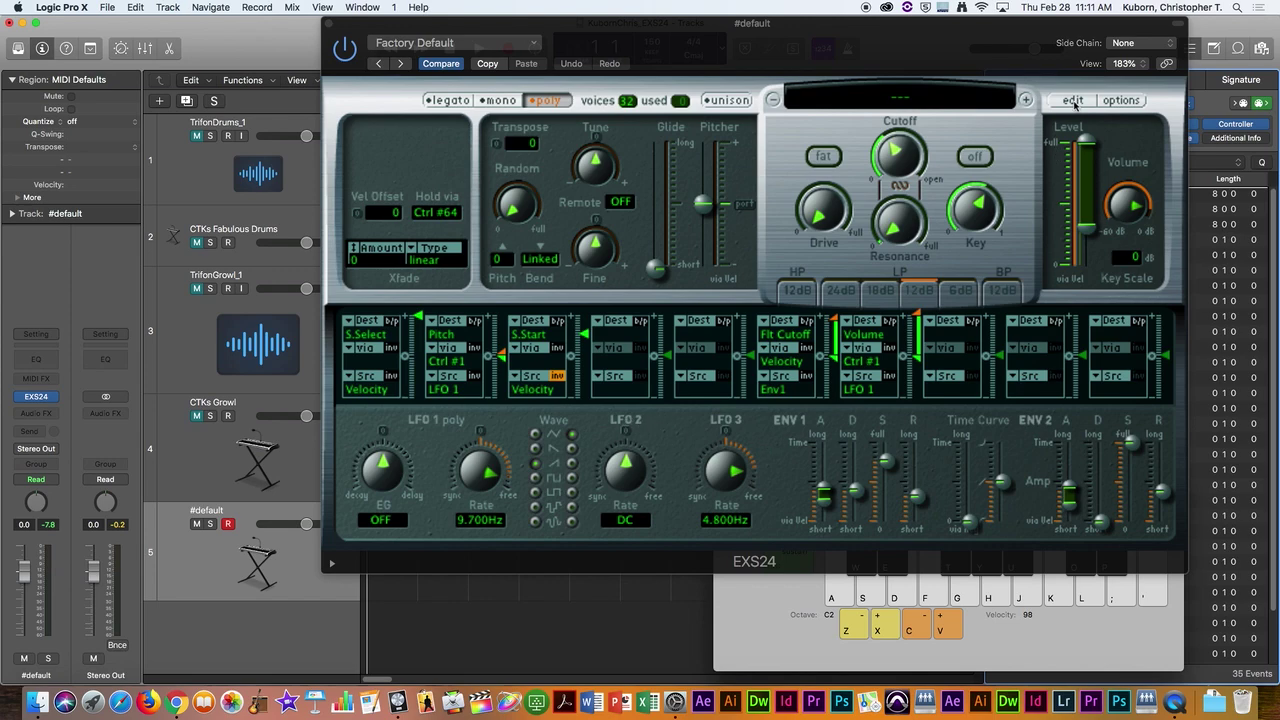
Step: Open the EXS24 Instrument Editor from the sampler plug-in and move its window aside
{"action": "left_click", "coordinate": [1072, 101]}
{"action": "left_click_drag", "start_coordinate": [792, 27], "coordinate": [957, 38]}
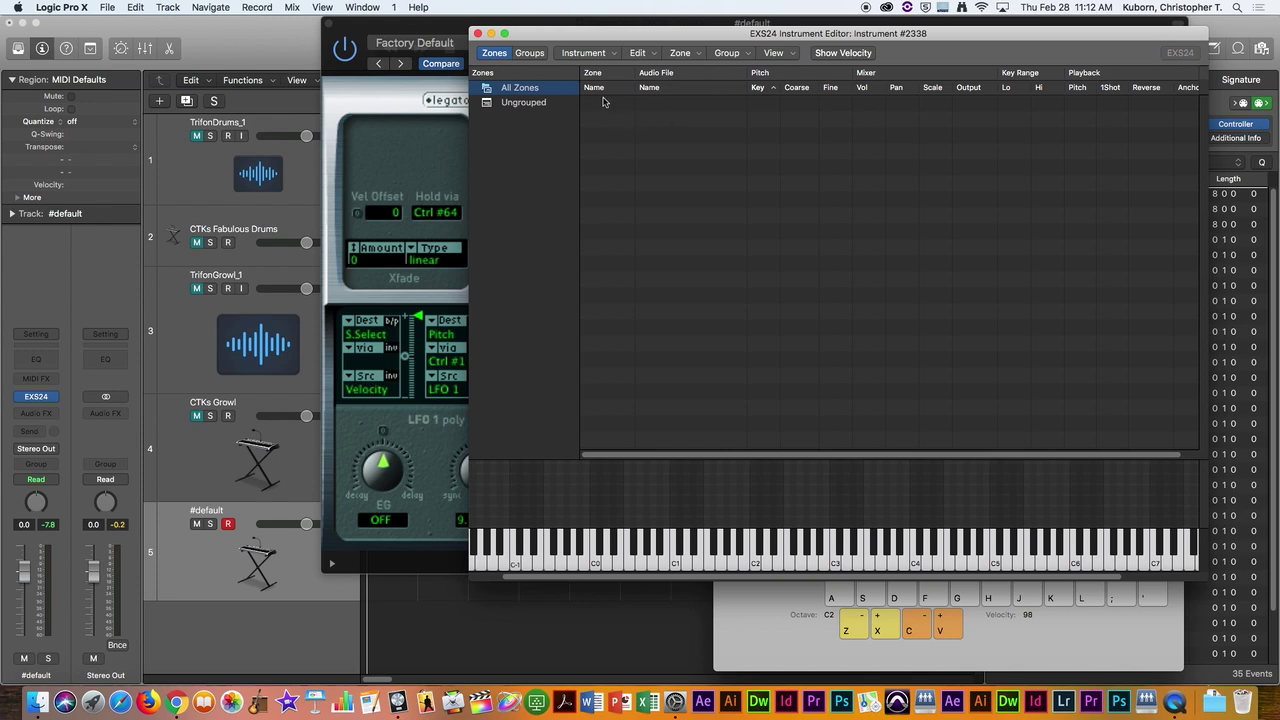
Step: Add a fresh Zone #1 at C3 spanning C-2 to G8, deleting the first attempt and test-playing it
{"action": "left_click", "coordinate": [697, 55]}
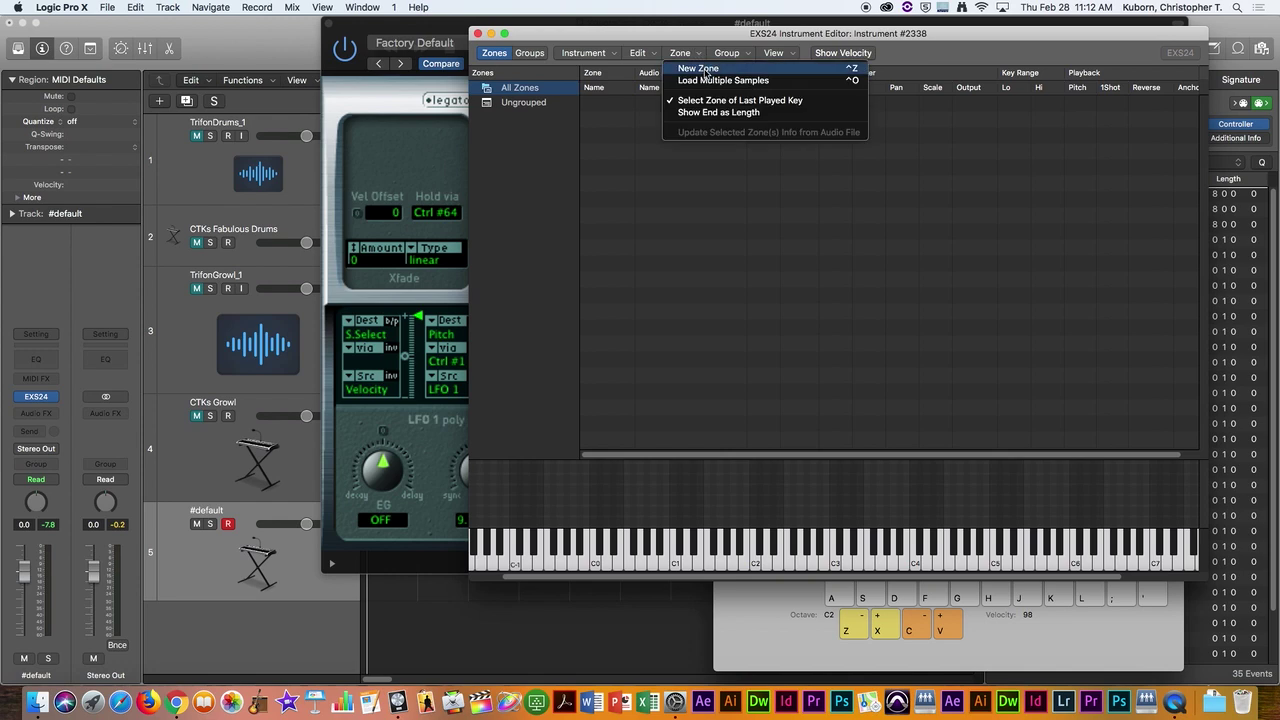
{"action": "left_click", "coordinate": [707, 70]}
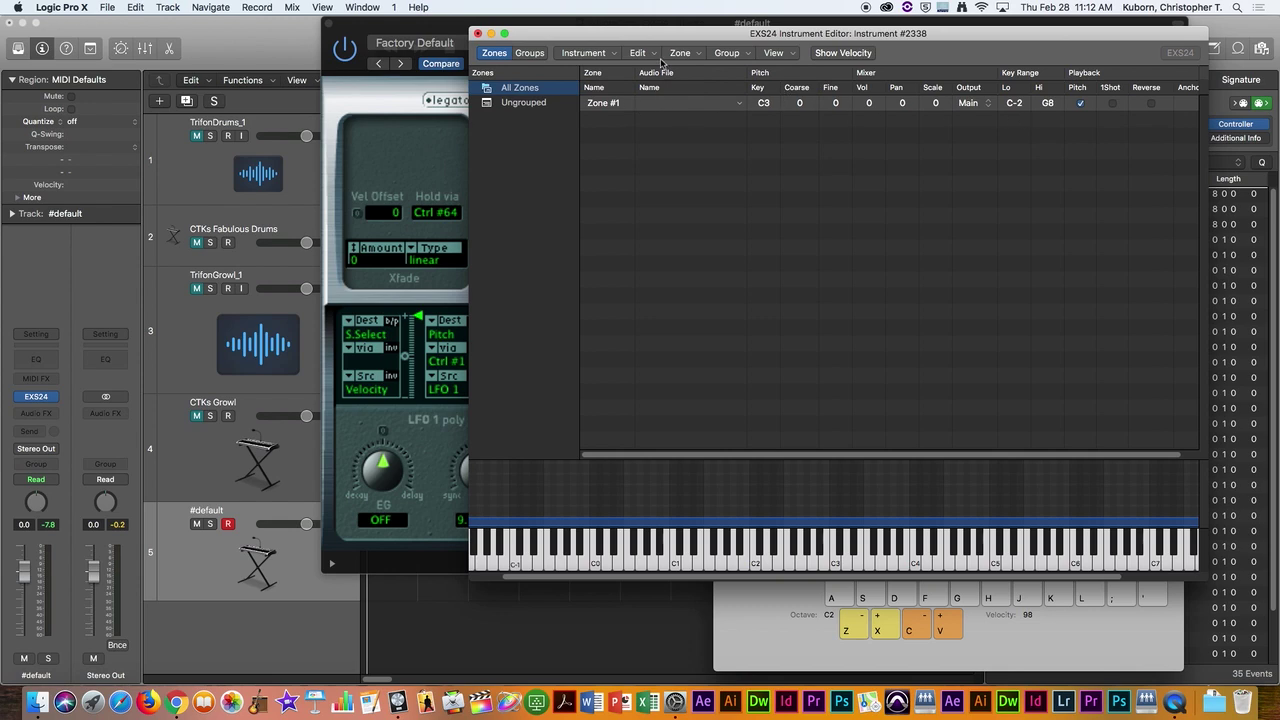
{"action": "left_click", "coordinate": [625, 107]}
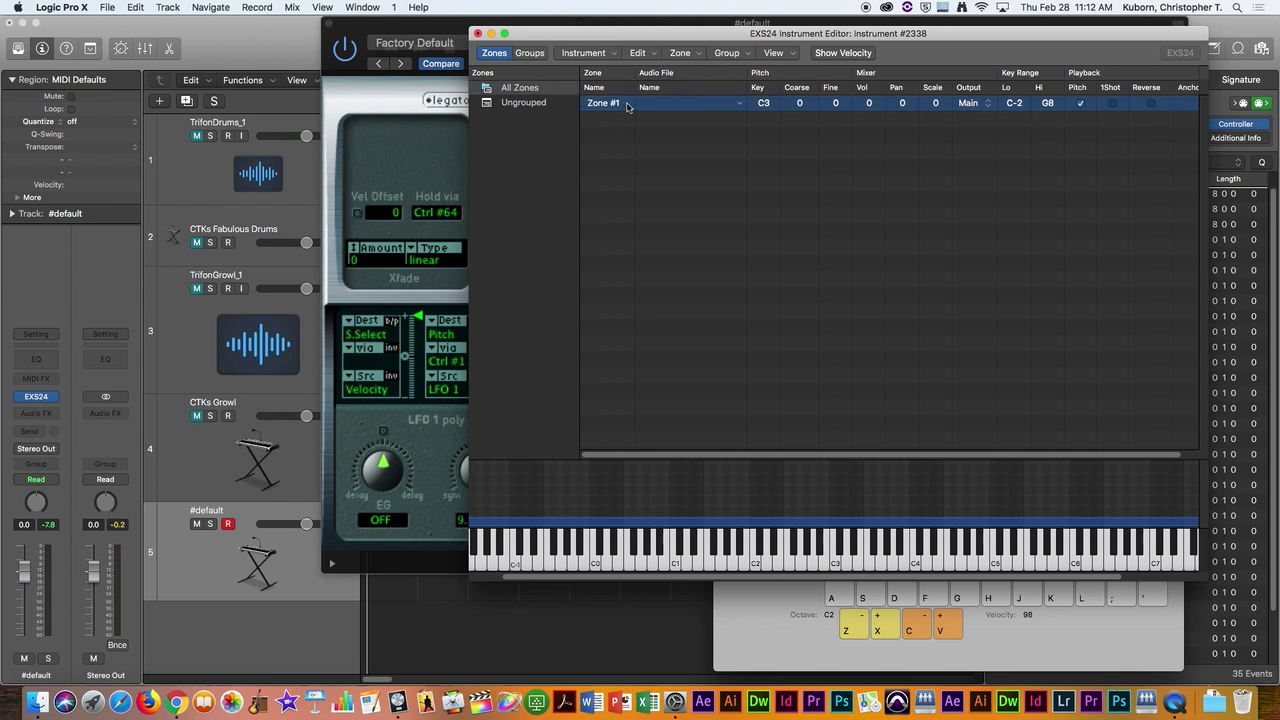
{"action": "key", "text": "Delete"}
{"action": "left_click", "coordinate": [700, 57]}
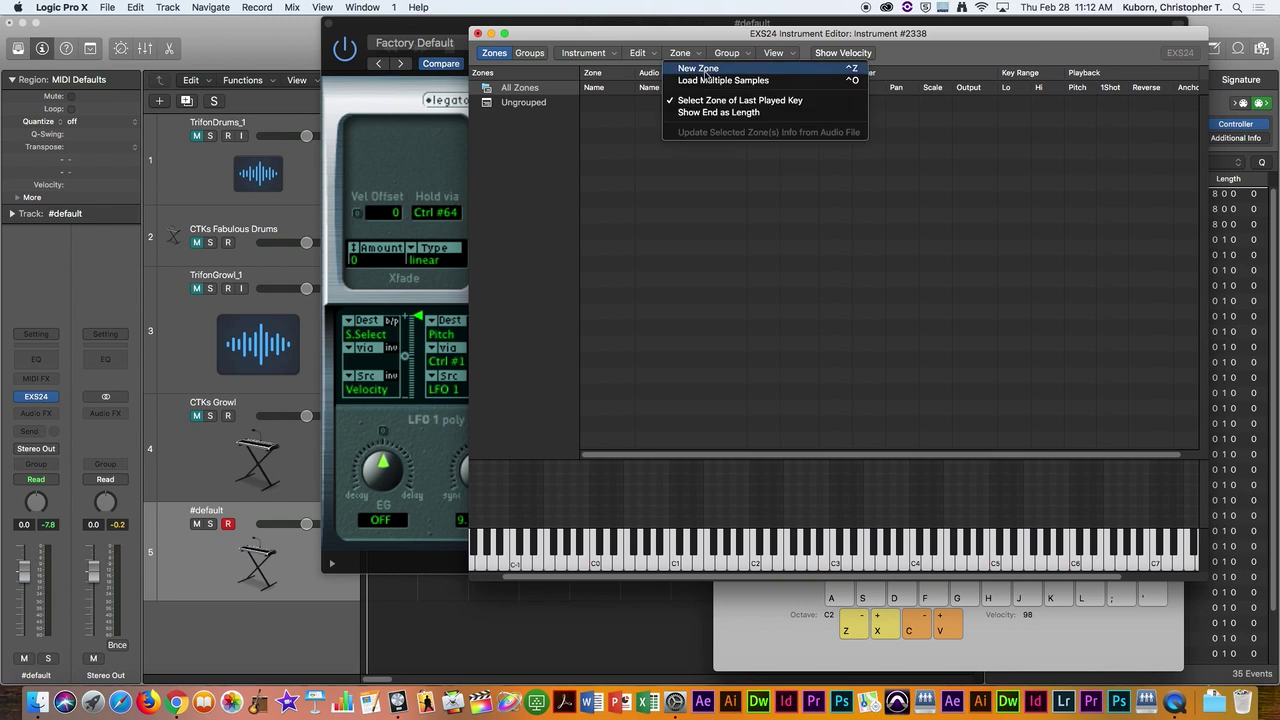
{"action": "left_click", "coordinate": [705, 72]}
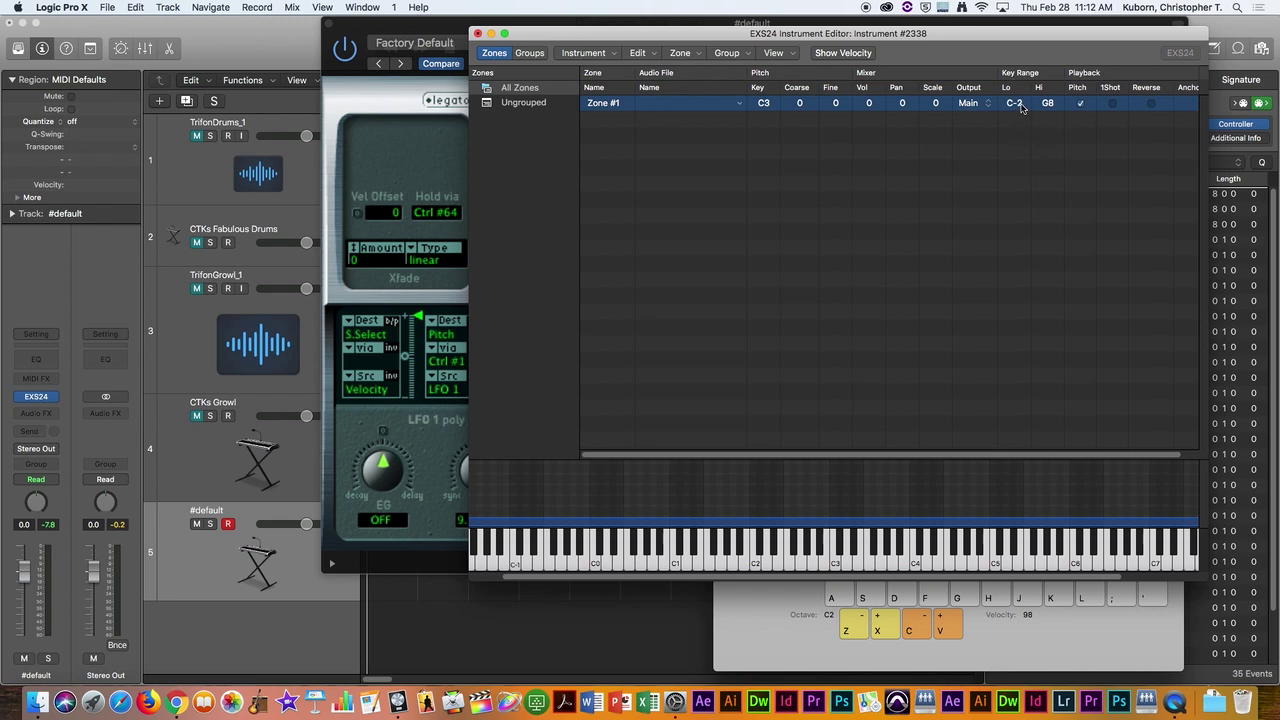
{"action": "key", "text": "d"}
{"action": "left_click_drag", "start_coordinate": [1015, 107], "coordinate": [1029, 130]}
Step: Start loading an audio sample into Zone #1, browsing through Students, Media, Soundtracks and SFX
{"action": "left_click", "coordinate": [740, 106]}
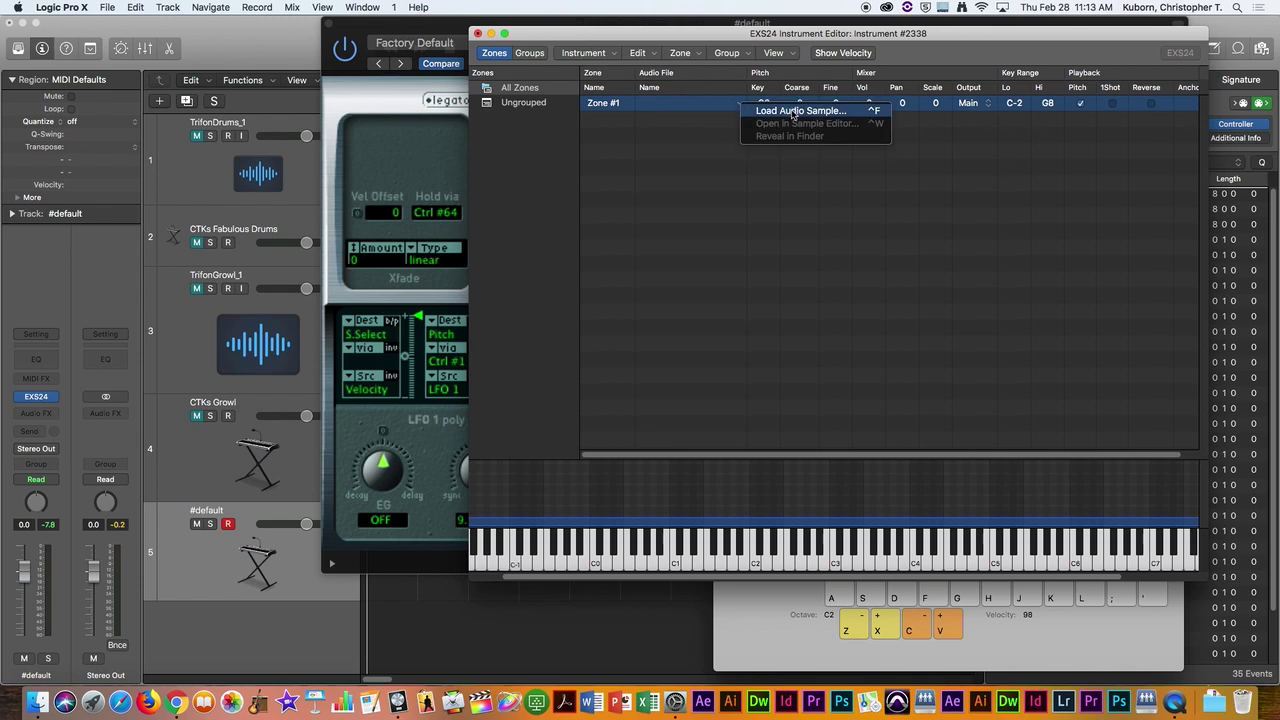
{"action": "left_click", "coordinate": [792, 111]}
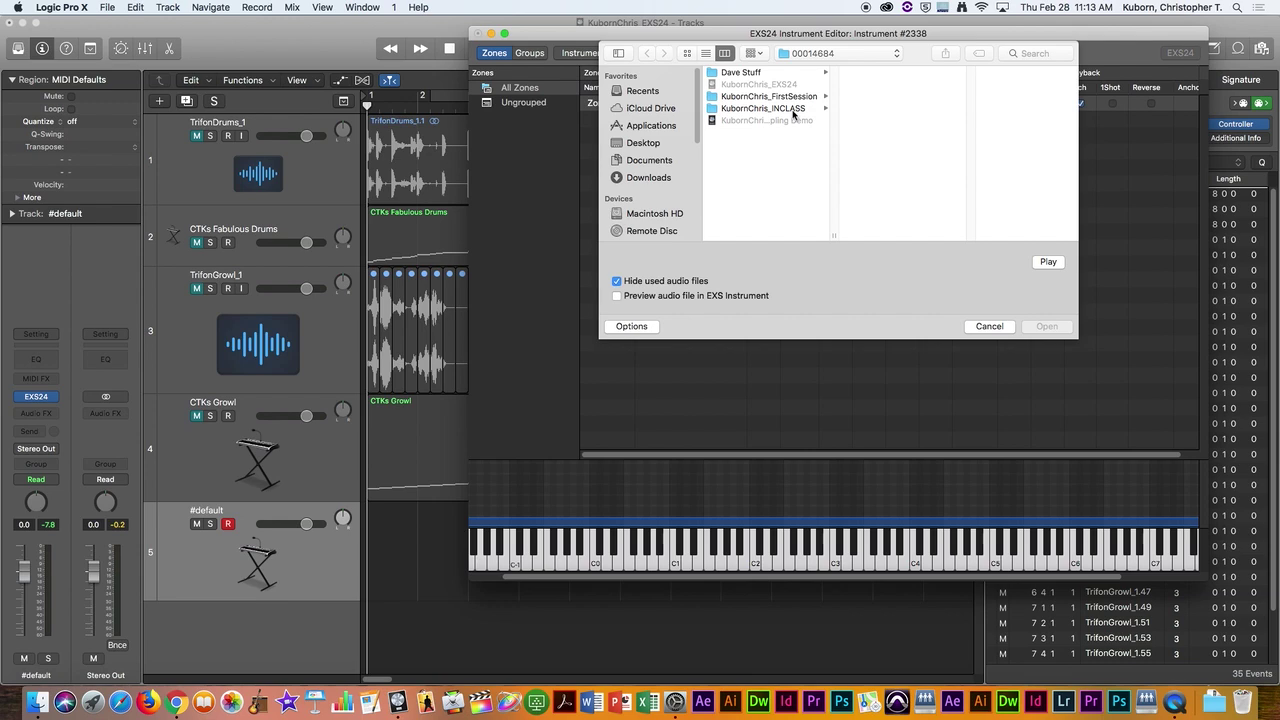
{"action": "scroll", "coordinate": [793, 115], "scroll_direction": "left", "scroll_amount": 3}
{"action": "left_click", "coordinate": [762, 97]}
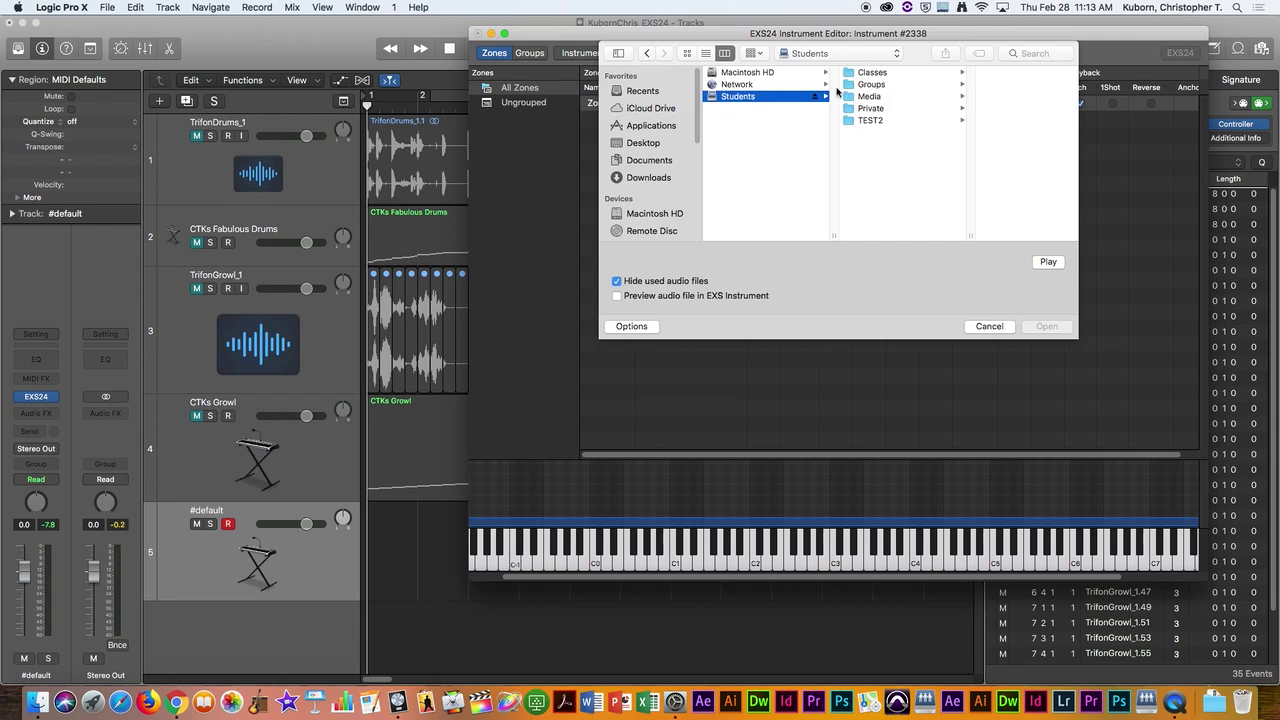
{"action": "left_click", "coordinate": [882, 97]}
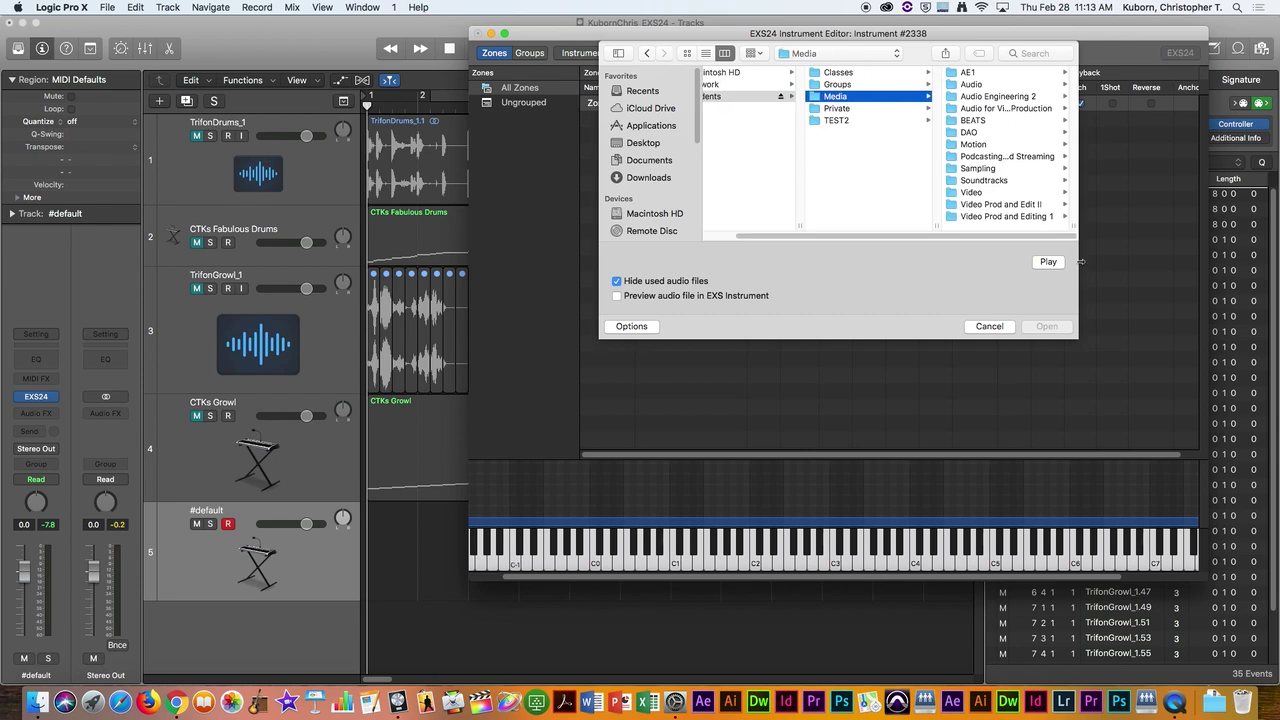
{"action": "left_click_drag", "start_coordinate": [1080, 330], "coordinate": [1248, 337]}
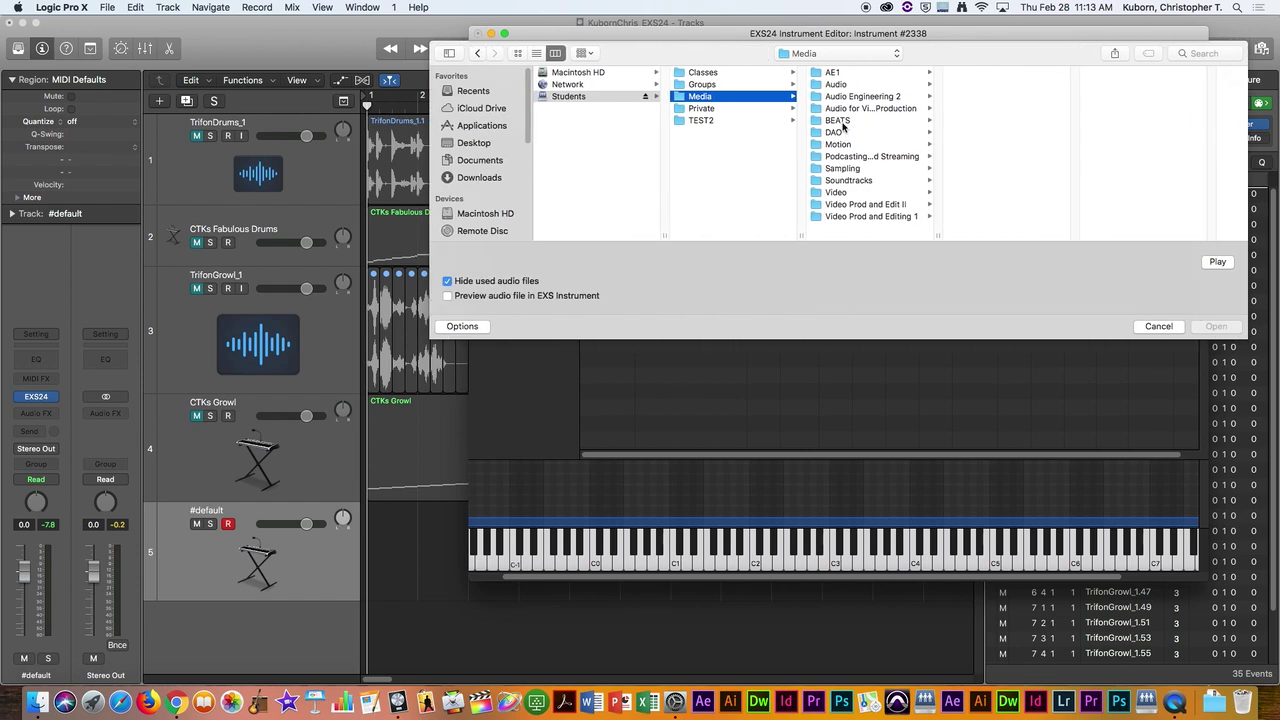
{"action": "left_click", "coordinate": [849, 181]}
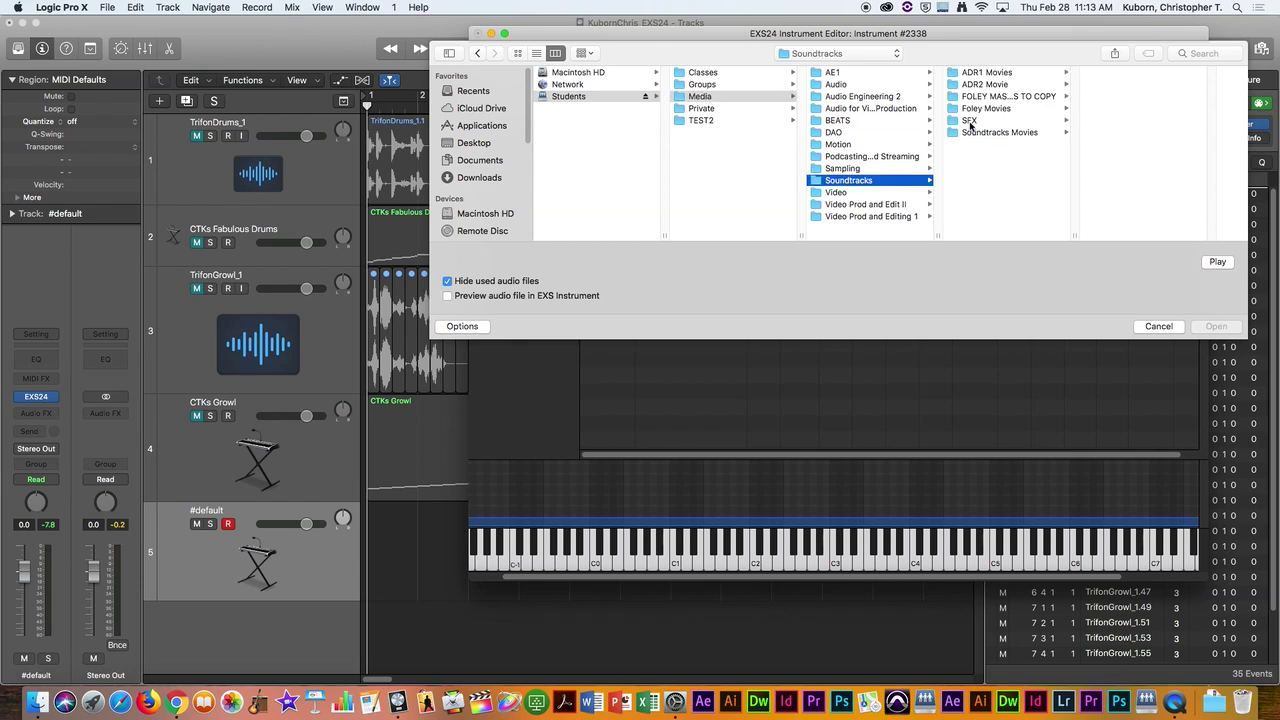
{"action": "left_click", "coordinate": [970, 121]}
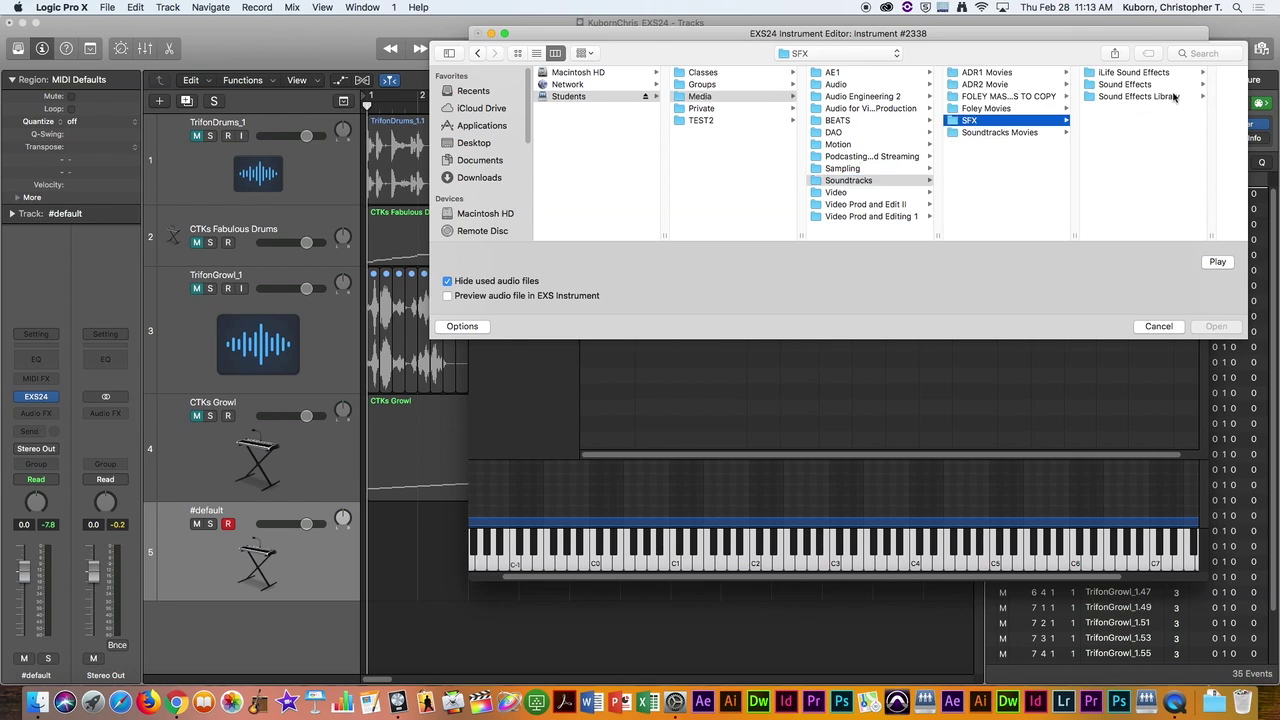
Step: Go to Sound Effects > Instrmt > Horns and load BRASS.WAV into the zone
{"action": "left_click", "coordinate": [1112, 87]}
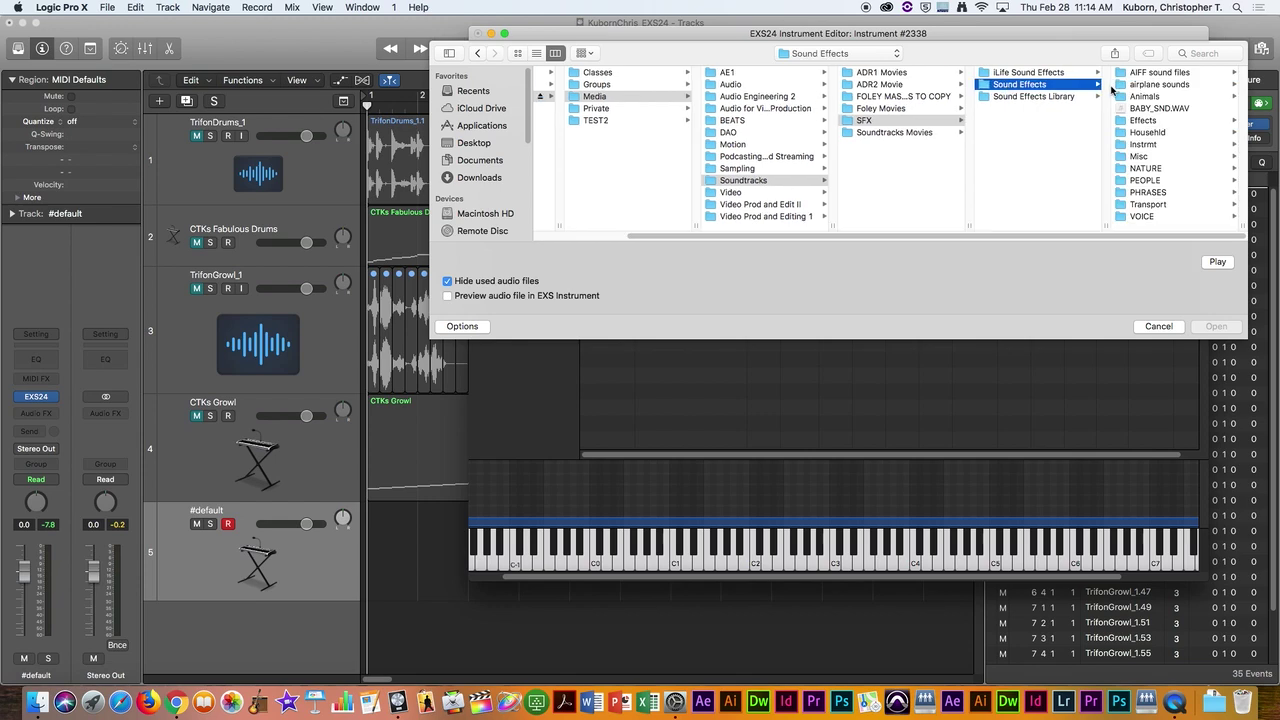
{"action": "left_click", "coordinate": [1033, 74]}
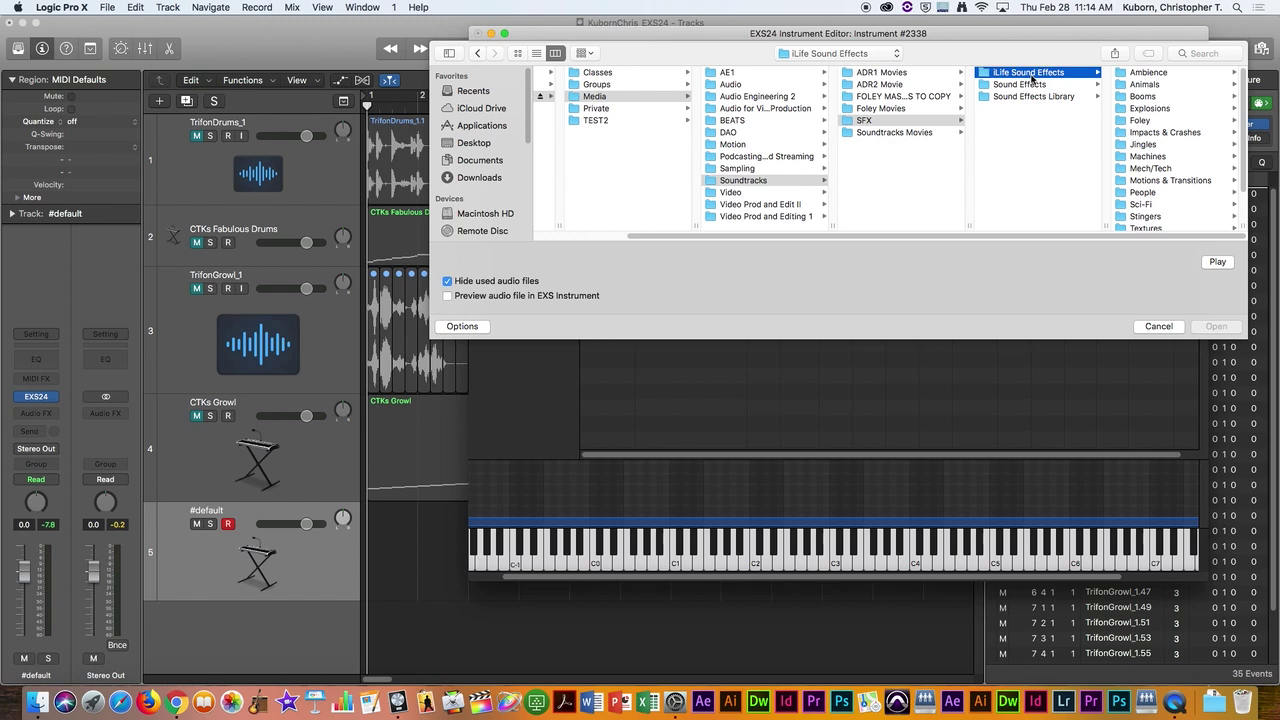
{"action": "left_click", "coordinate": [1020, 86]}
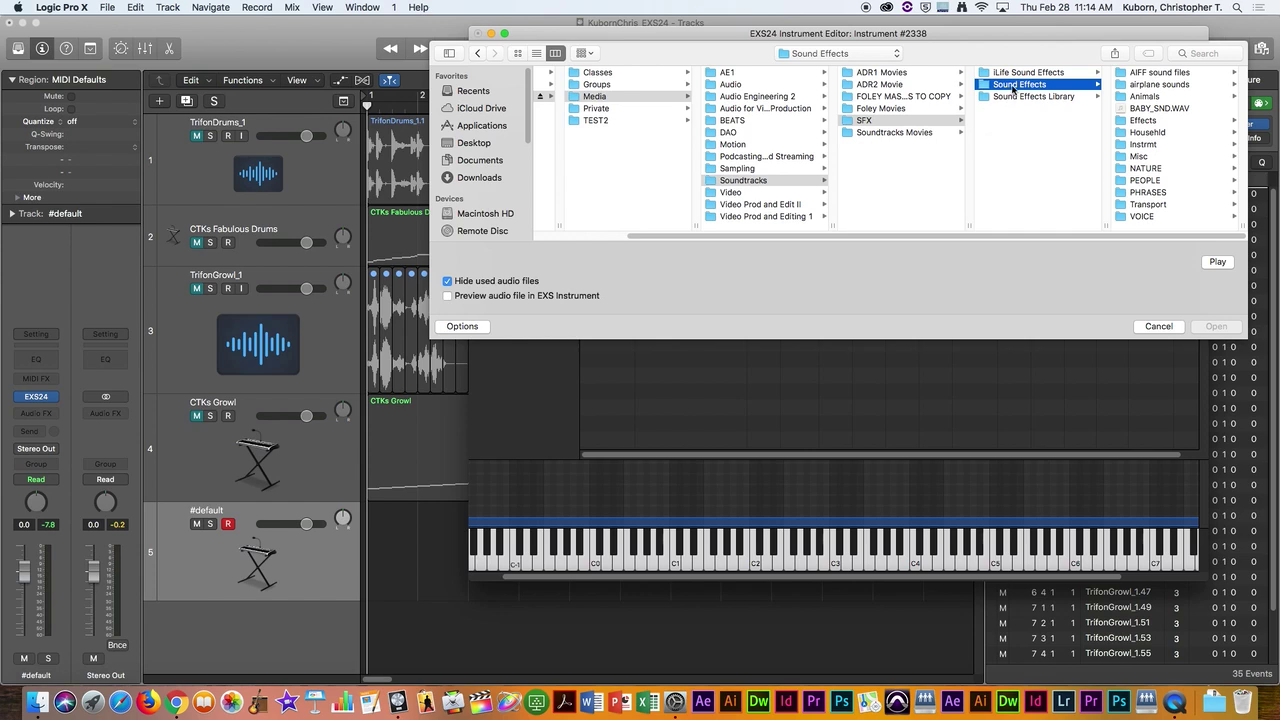
{"action": "left_click", "coordinate": [1126, 144]}
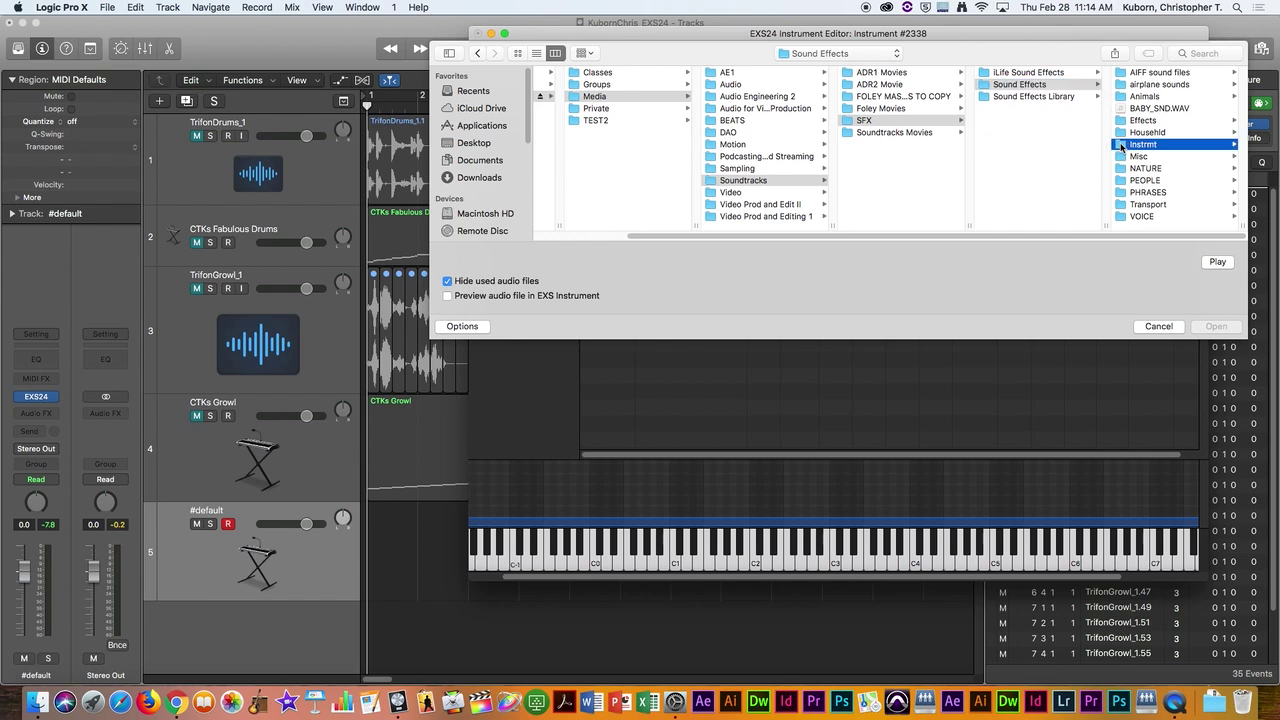
{"action": "left_click", "coordinate": [1121, 86]}
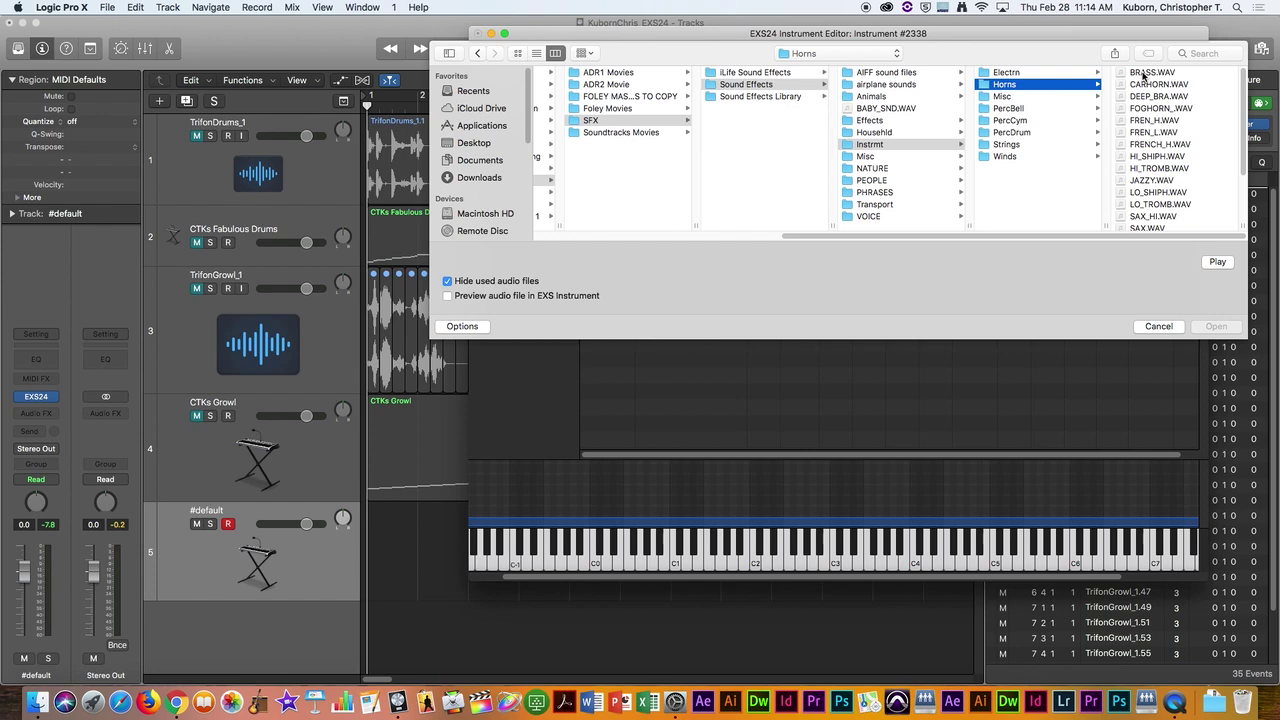
{"action": "left_click", "coordinate": [1143, 73]}
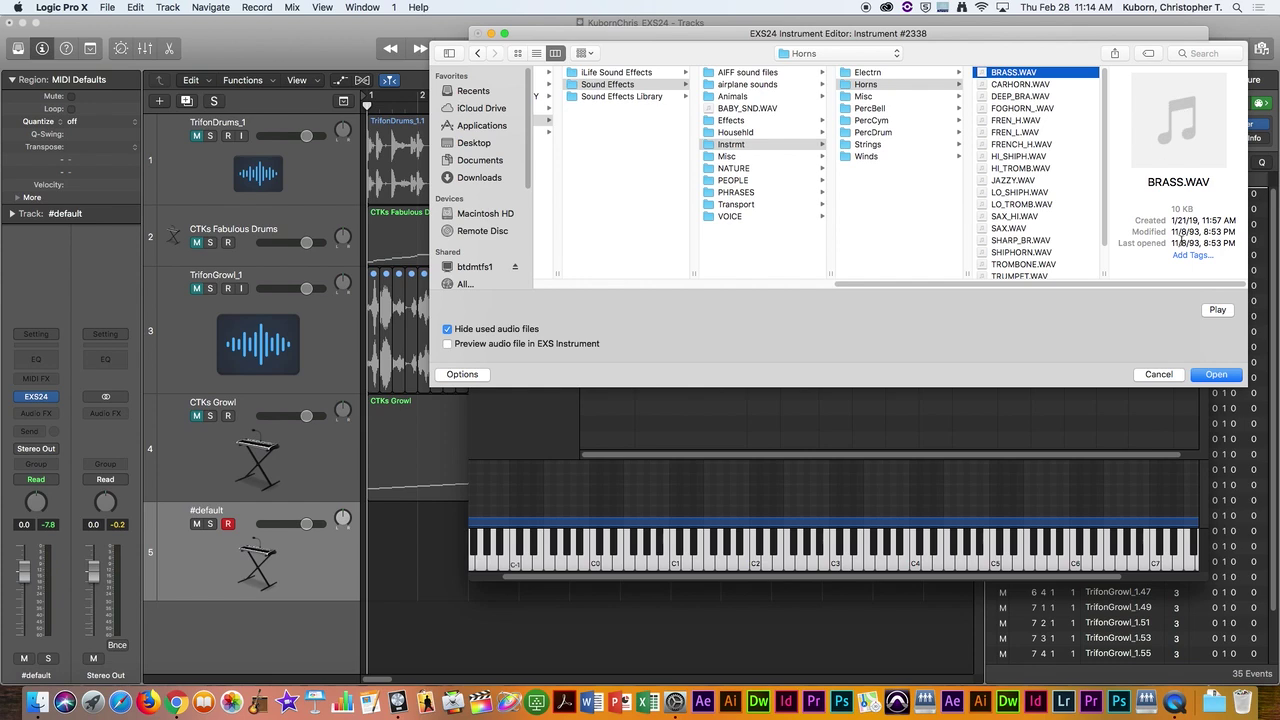
{"action": "left_click", "coordinate": [1221, 379]}
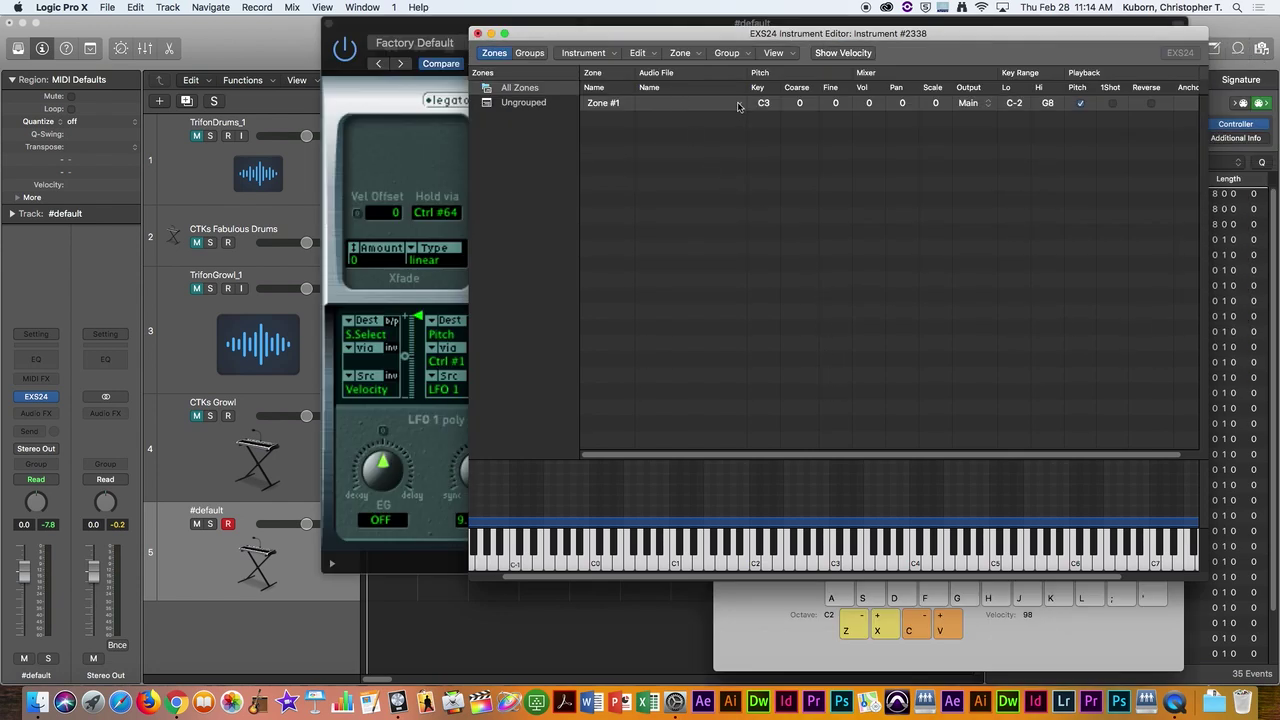
Step: Dismiss the 8-bit format warning and play a note to test the zone
{"action": "key", "text": "super+Tab"}
{"action": "key", "text": "super+Tab"}
{"action": "key", "text": "super+Tab"}
{"action": "key", "text": "super+shift+Tab"}
{"action": "key", "text": "super+shift+Tab"}
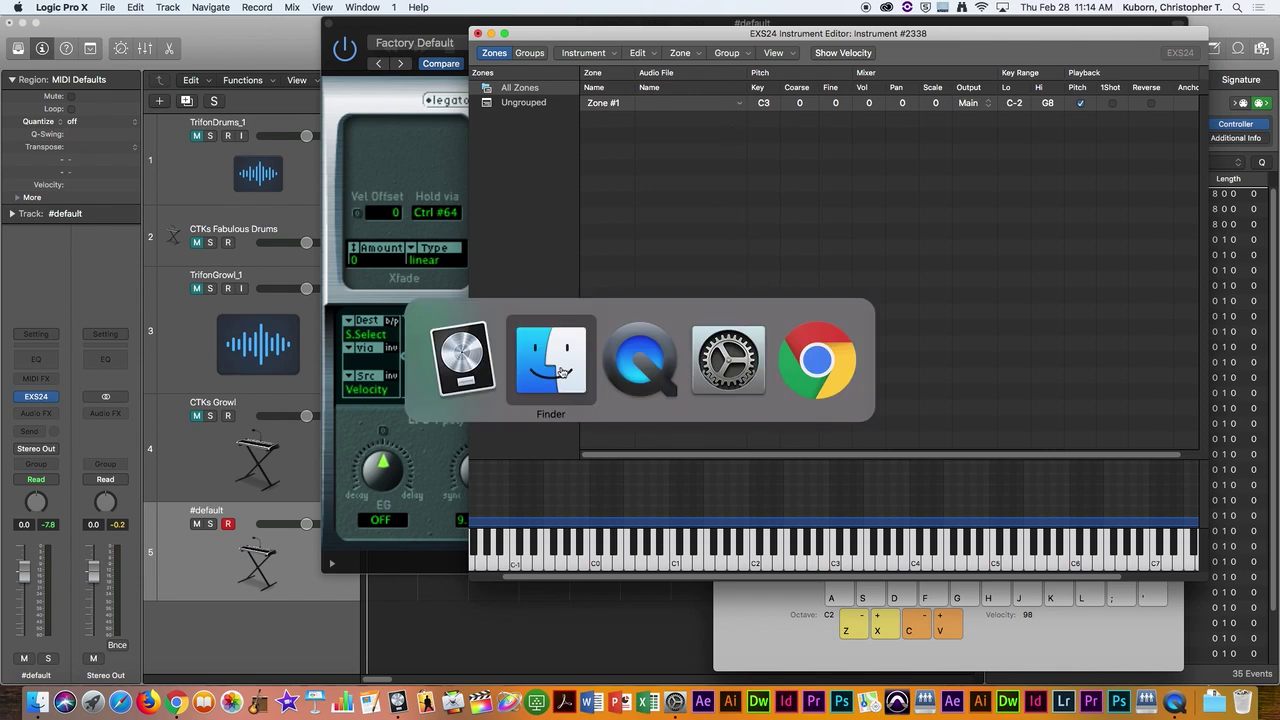
{"action": "key", "text": "super+Tab"}
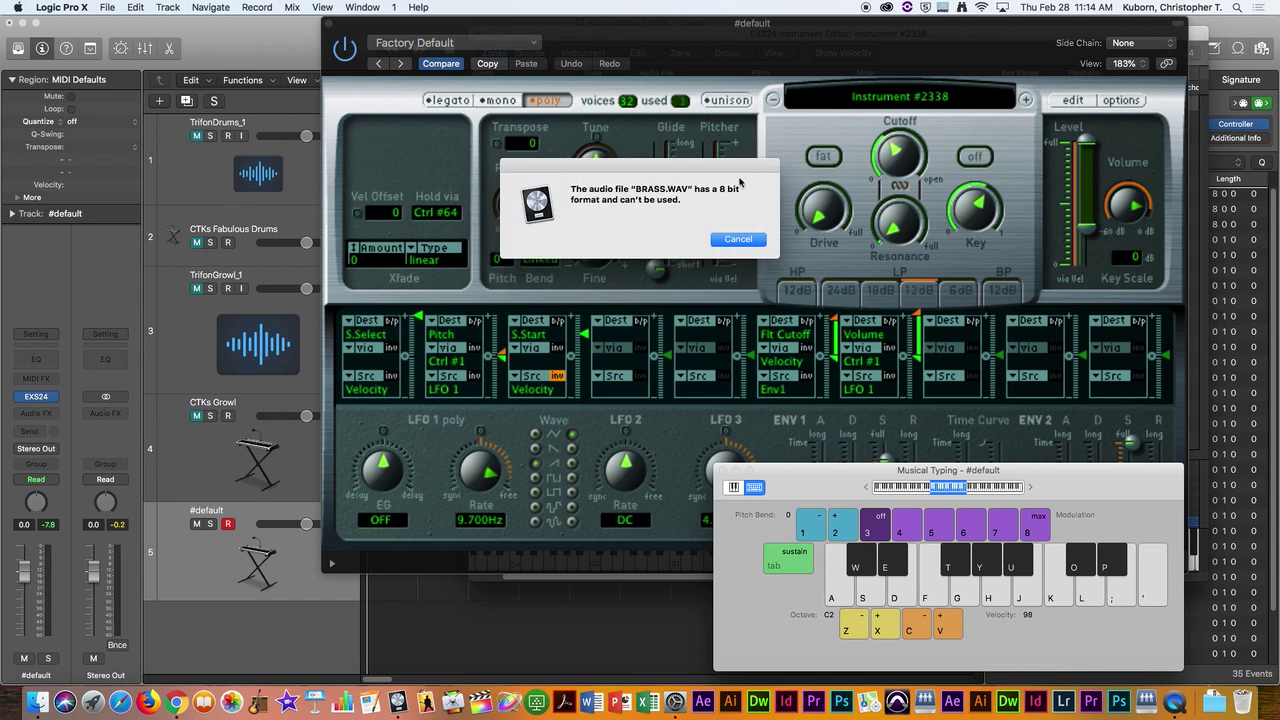
{"action": "left_click", "coordinate": [734, 240]}
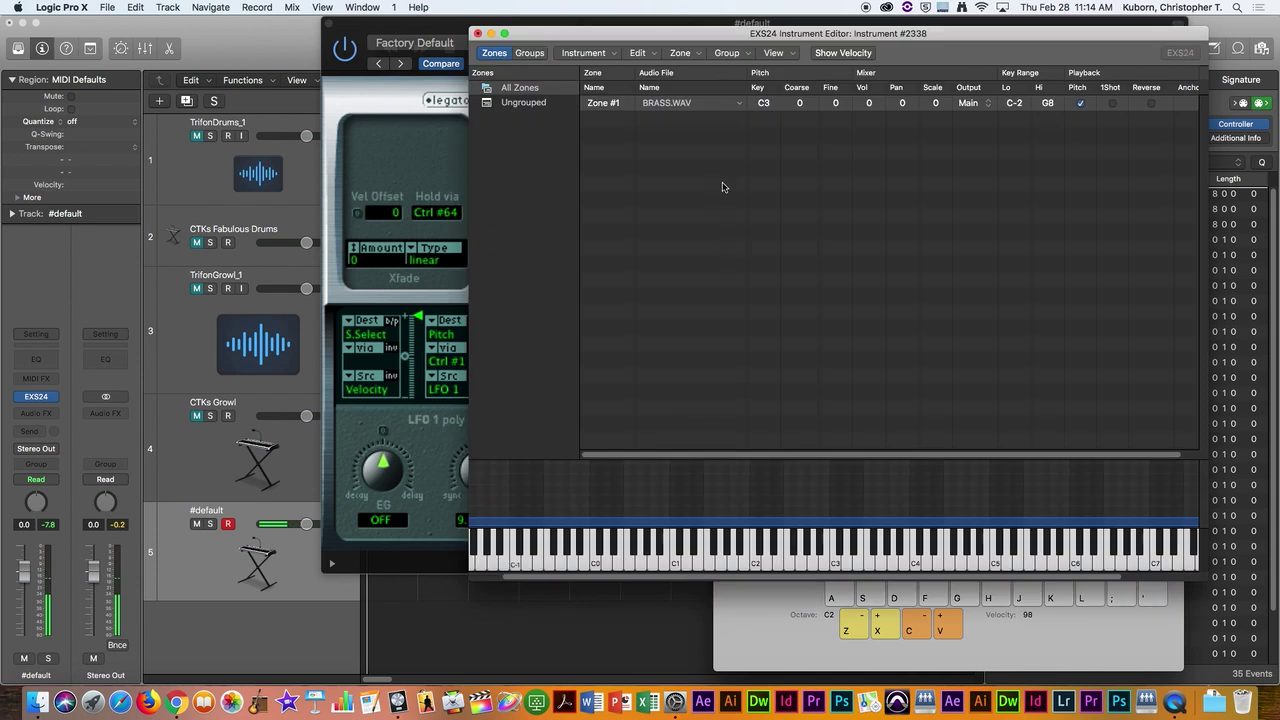
{"action": "key", "text": "a"}
{"action": "key", "text": "a"}
{"action": "key", "text": "a"}
{"action": "key", "text": "d"}
{"action": "key", "text": "f"}
{"action": "key", "text": "g"}
{"action": "key", "text": "h"}
{"action": "key", "text": "j"}
{"action": "key", "text": "k"}
{"action": "key", "text": "l"}
{"action": "key", "text": "semicolon"}
{"action": "key", "text": "g"}
{"action": "key", "text": "h"}
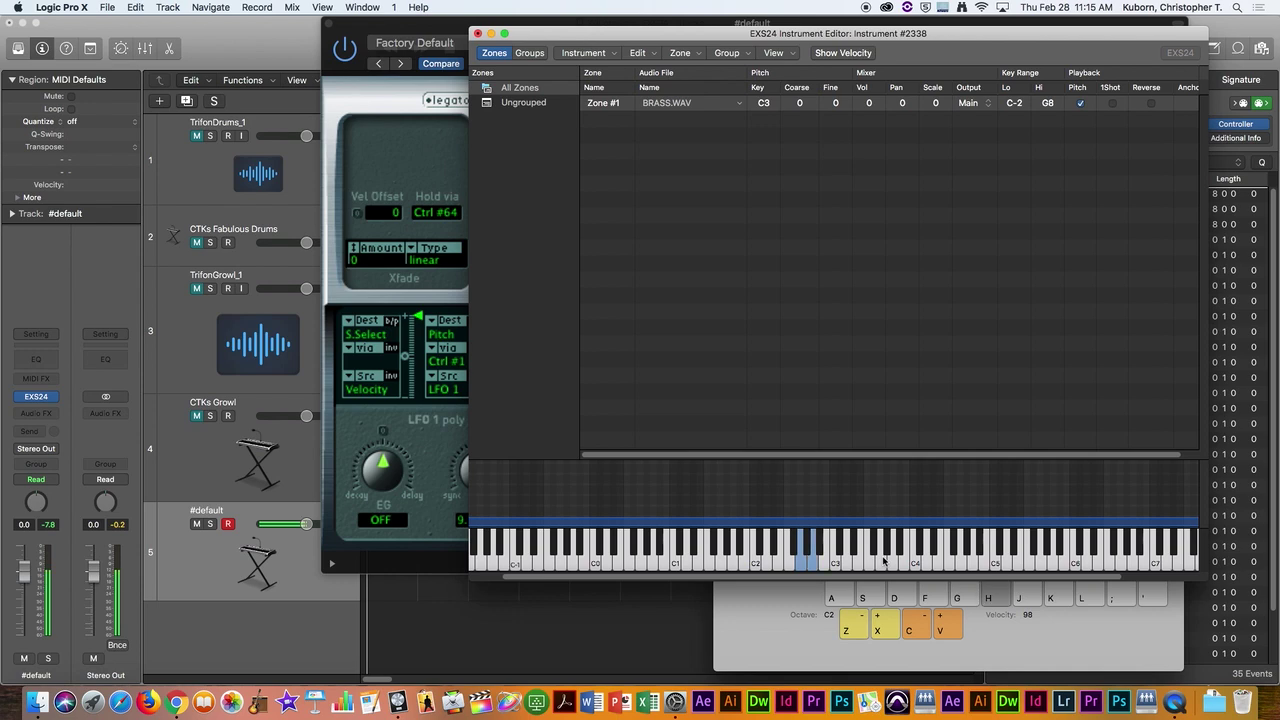
{"action": "key", "text": "j"}
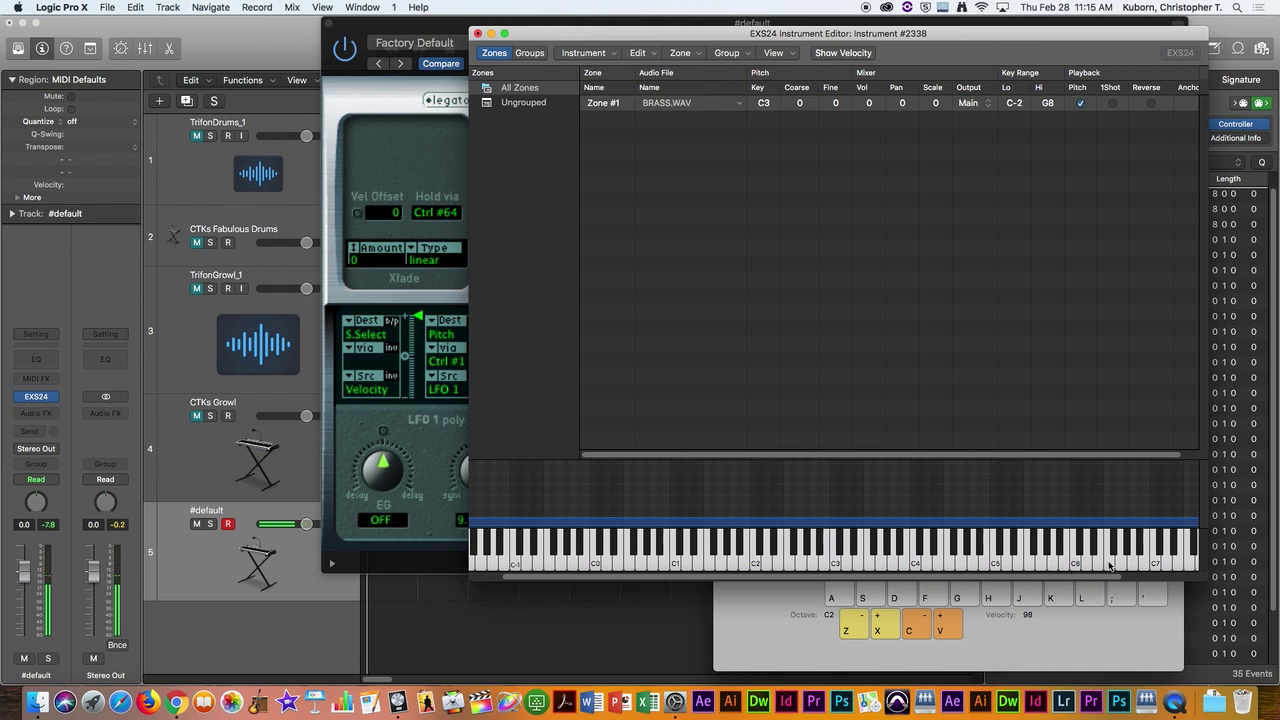
{"action": "scroll", "coordinate": [1110, 565], "scroll_direction": "right", "scroll_amount": 3}
{"action": "left_click", "coordinate": [1172, 565]}
{"action": "left_click", "coordinate": [1160, 565]}
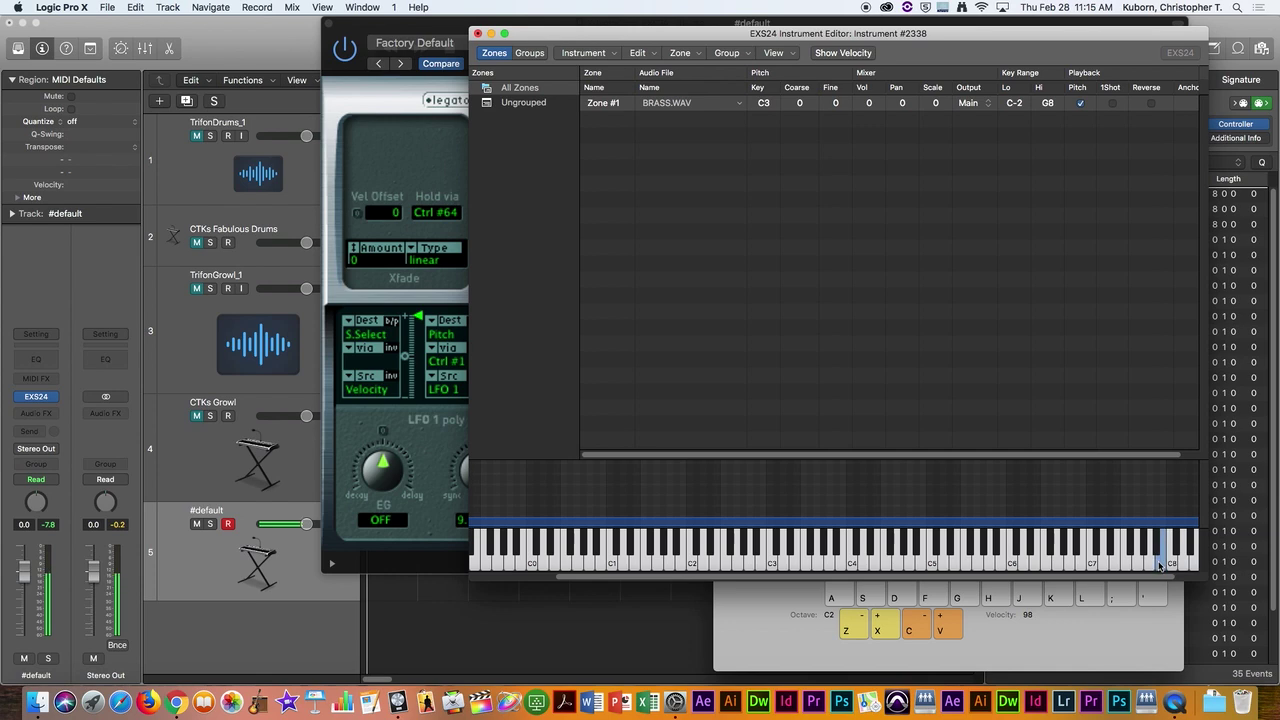
{"action": "left_click", "coordinate": [1130, 566]}
{"action": "left_click", "coordinate": [1126, 566]}
{"action": "left_click", "coordinate": [1101, 566]}
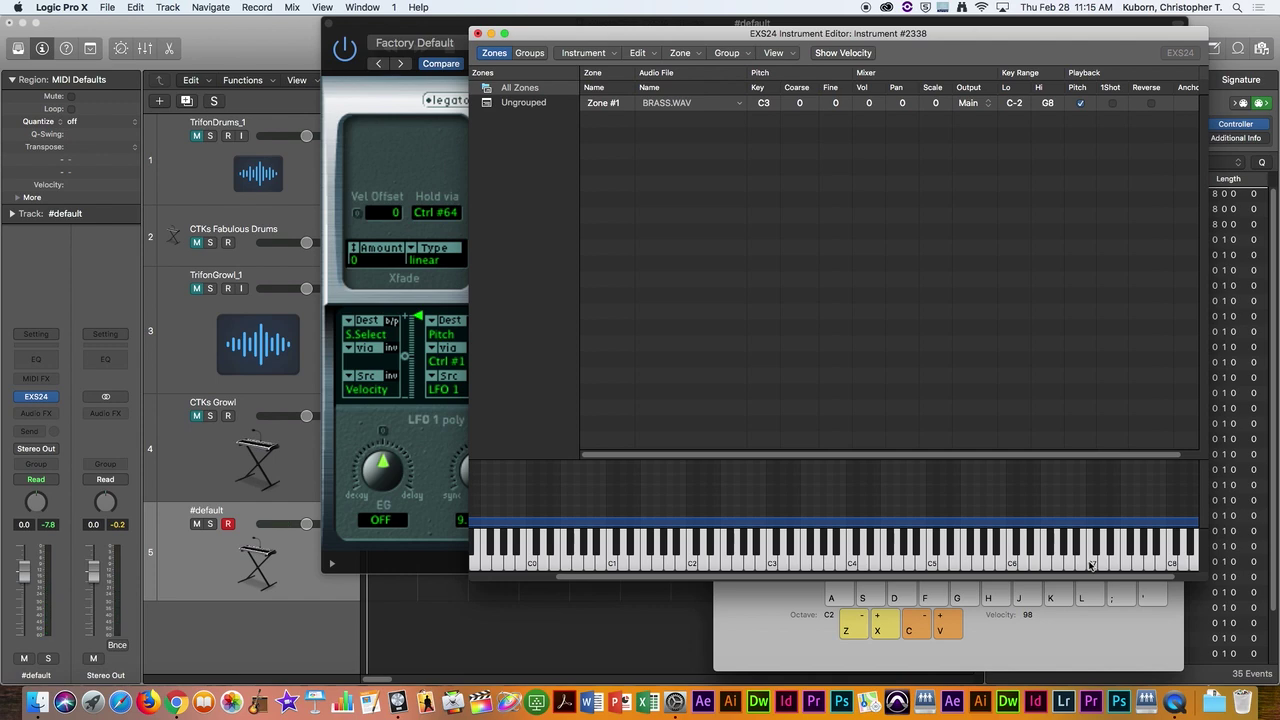
{"action": "left_click", "coordinate": [532, 567]}
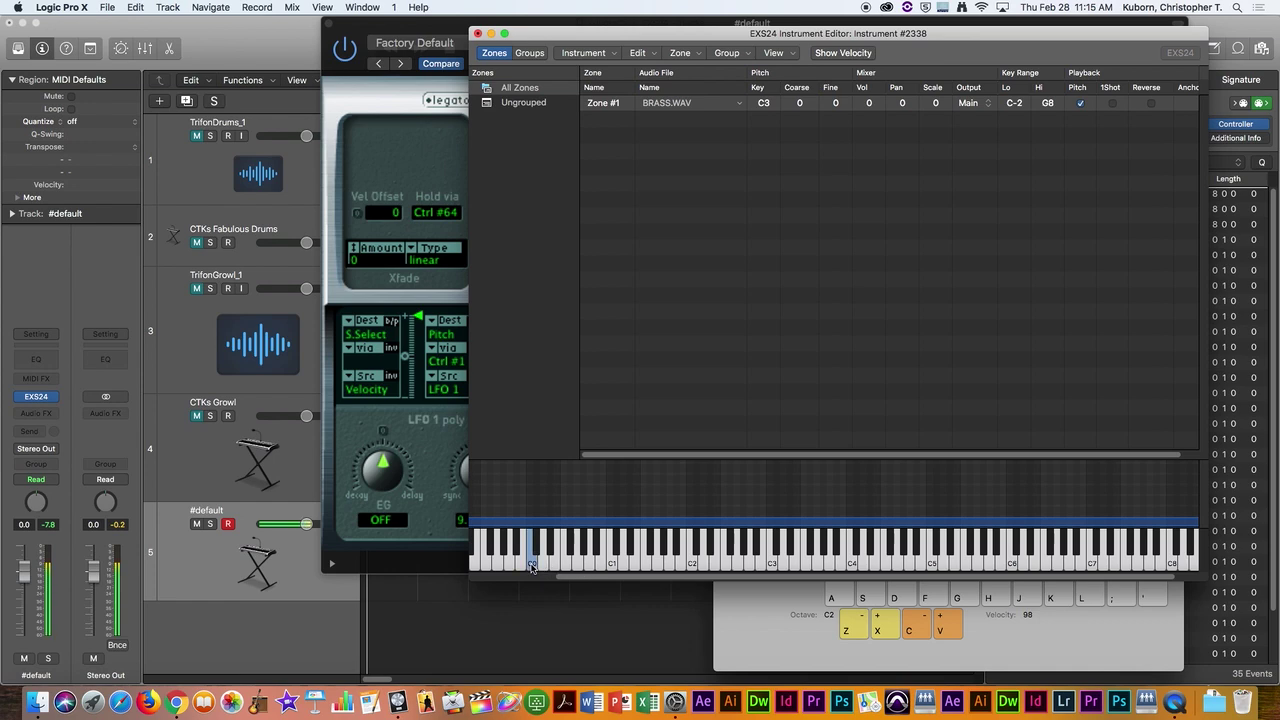
{"action": "left_click", "coordinate": [1172, 567]}
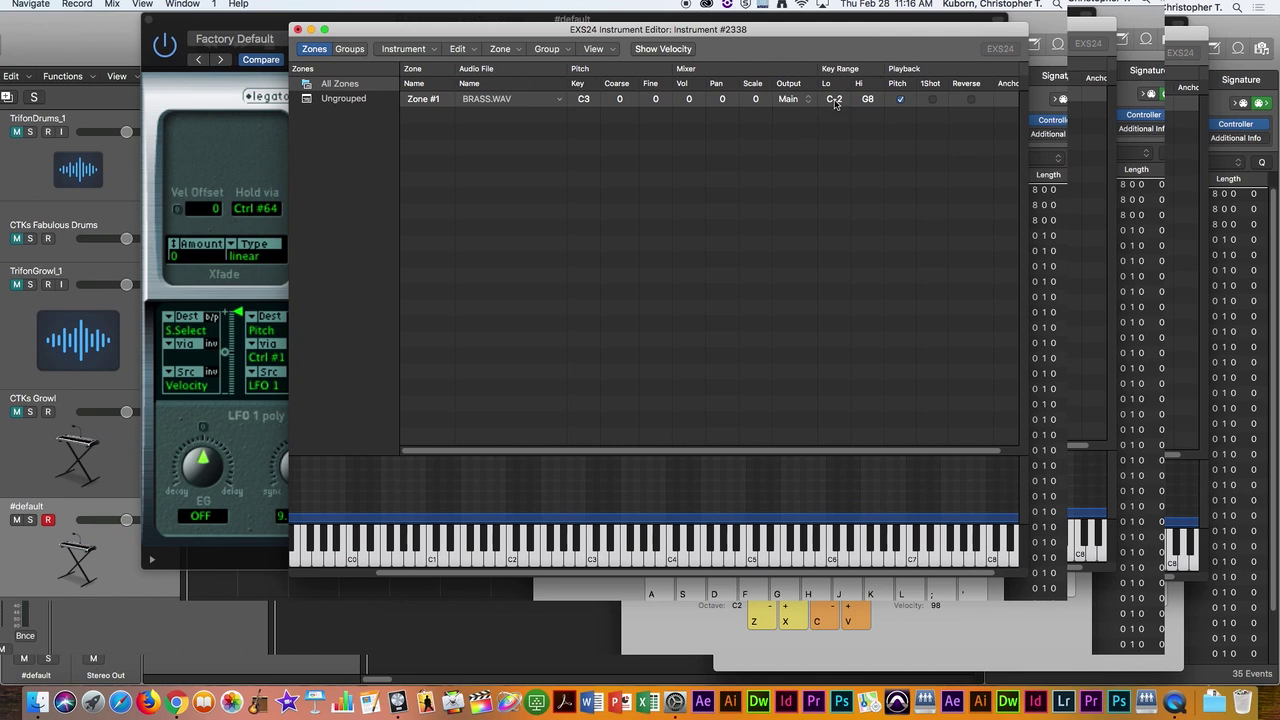
Step: Set Zone #1's key range to C2 low and C3 high
{"action": "left_click", "coordinate": [835, 101]}
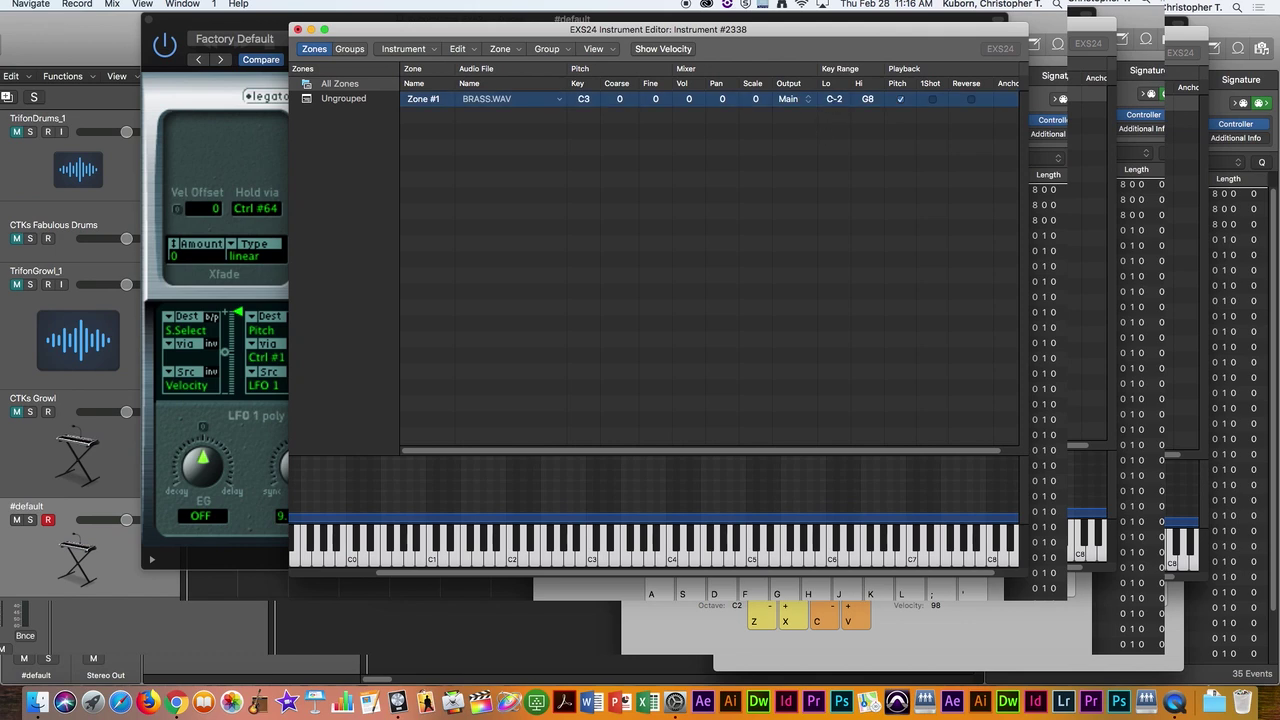
{"action": "mouse_move", "coordinate": [835, 101]}
{"action": "left_mouse_down"}
{"action": "mouse_move", "coordinate": [835, 66]}
{"action": "mouse_move", "coordinate": [835, 88]}
{"action": "left_mouse_up"}
{"action": "mouse_move", "coordinate": [832, 143]}
{"action": "left_mouse_down"}
{"action": "mouse_move", "coordinate": [825, 151]}
{"action": "mouse_move", "coordinate": [829, 137]}
{"action": "left_mouse_up"}
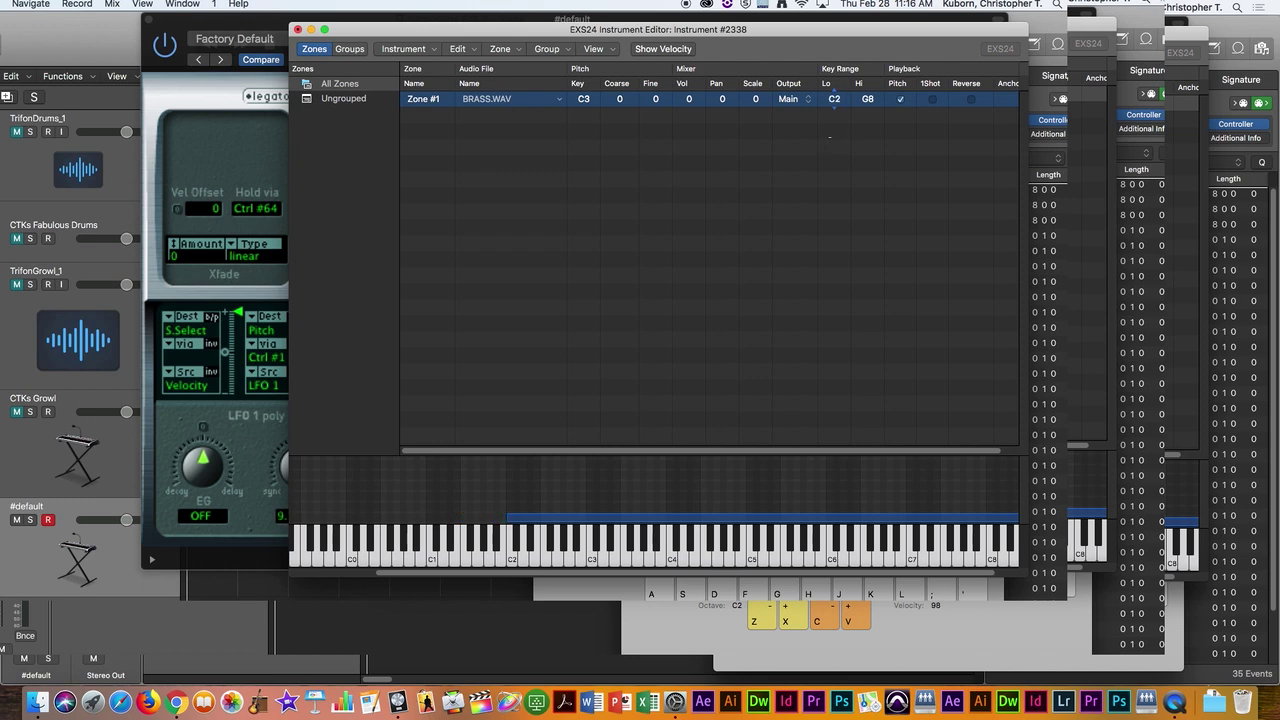
{"action": "left_click_drag", "start_coordinate": [870, 100], "coordinate": [847, 177]}
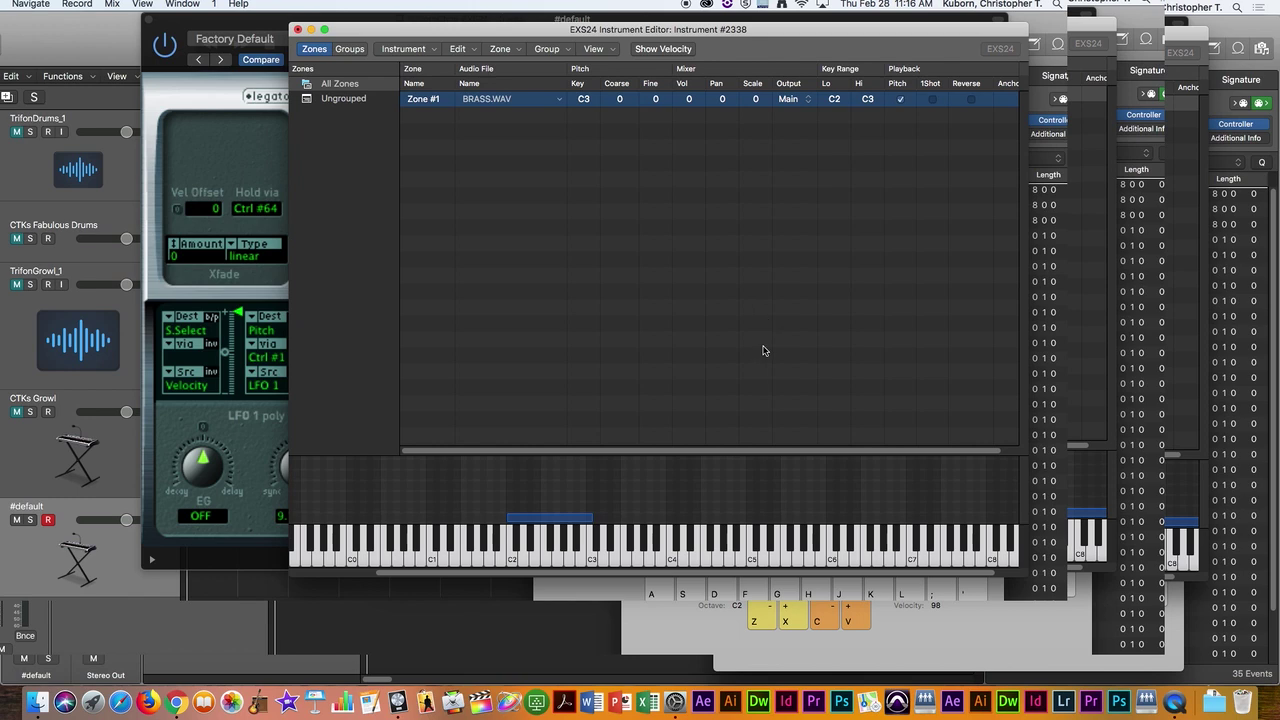
Step: Turn on Pitch for the zone and test-play notes from C2 up to C3
{"action": "left_click", "coordinate": [515, 561]}
{"action": "left_click_drag", "start_coordinate": [533, 561], "coordinate": [591, 561]}
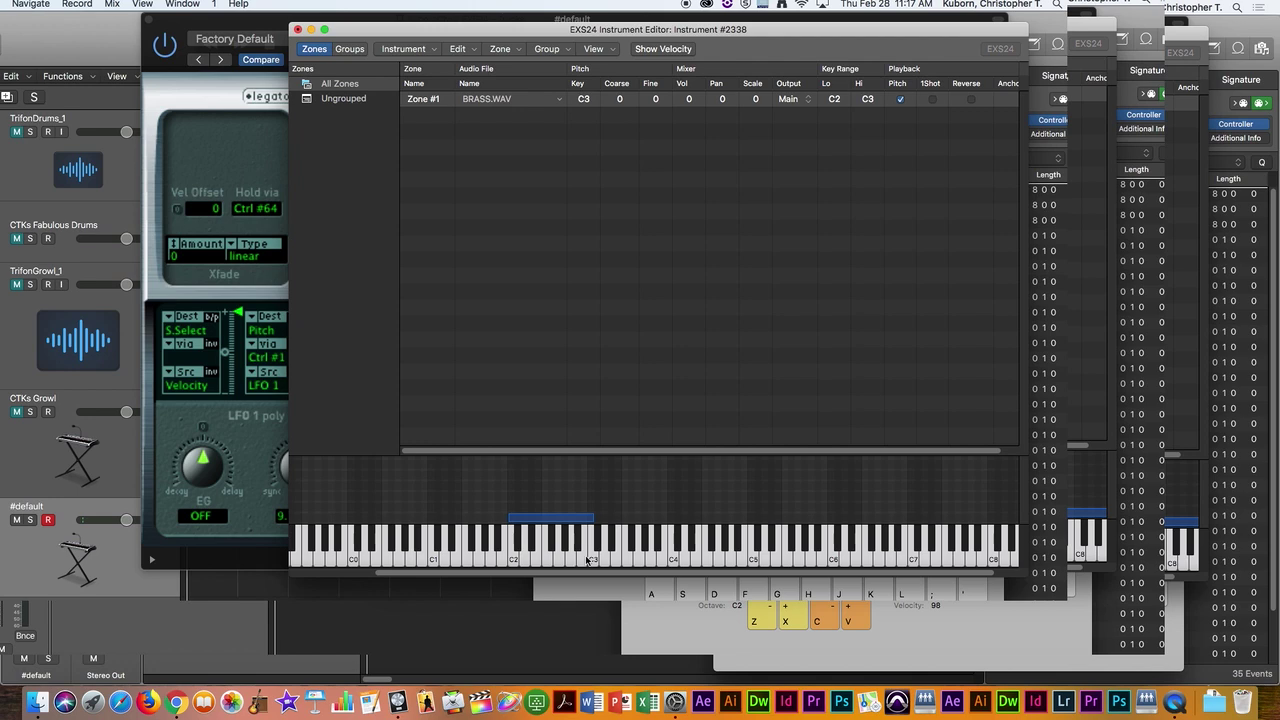
{"action": "left_click", "coordinate": [900, 98]}
{"action": "key", "text": "a"}
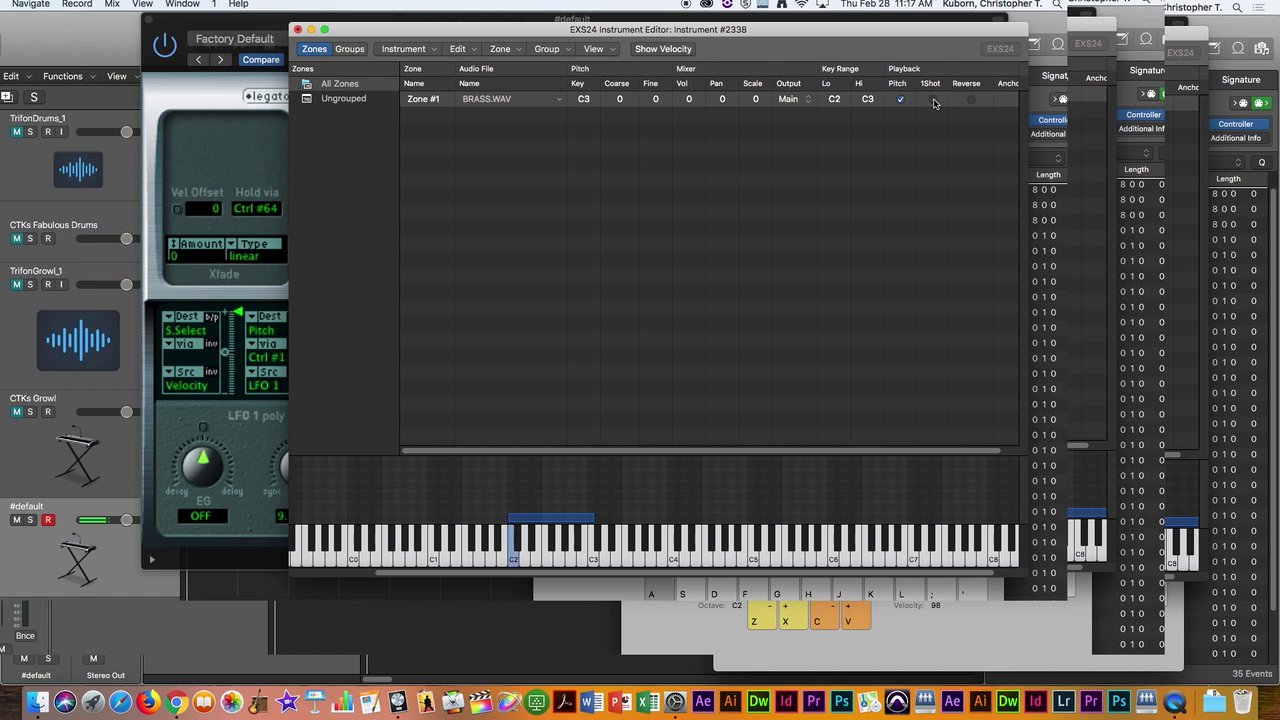
{"action": "key", "text": "a"}
{"action": "key", "text": "a"}
{"action": "key", "text": "a"}
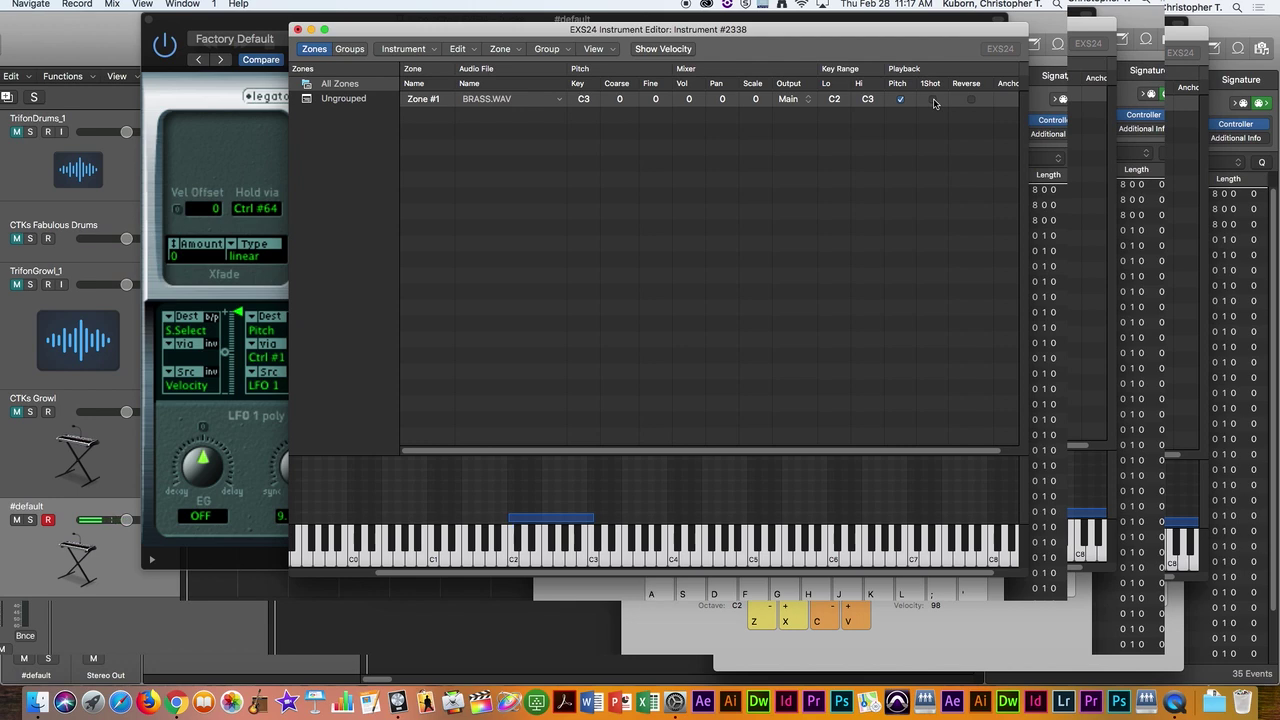
{"action": "key", "text": "a"}
{"action": "key", "text": "a"}
{"action": "key", "text": "a"}
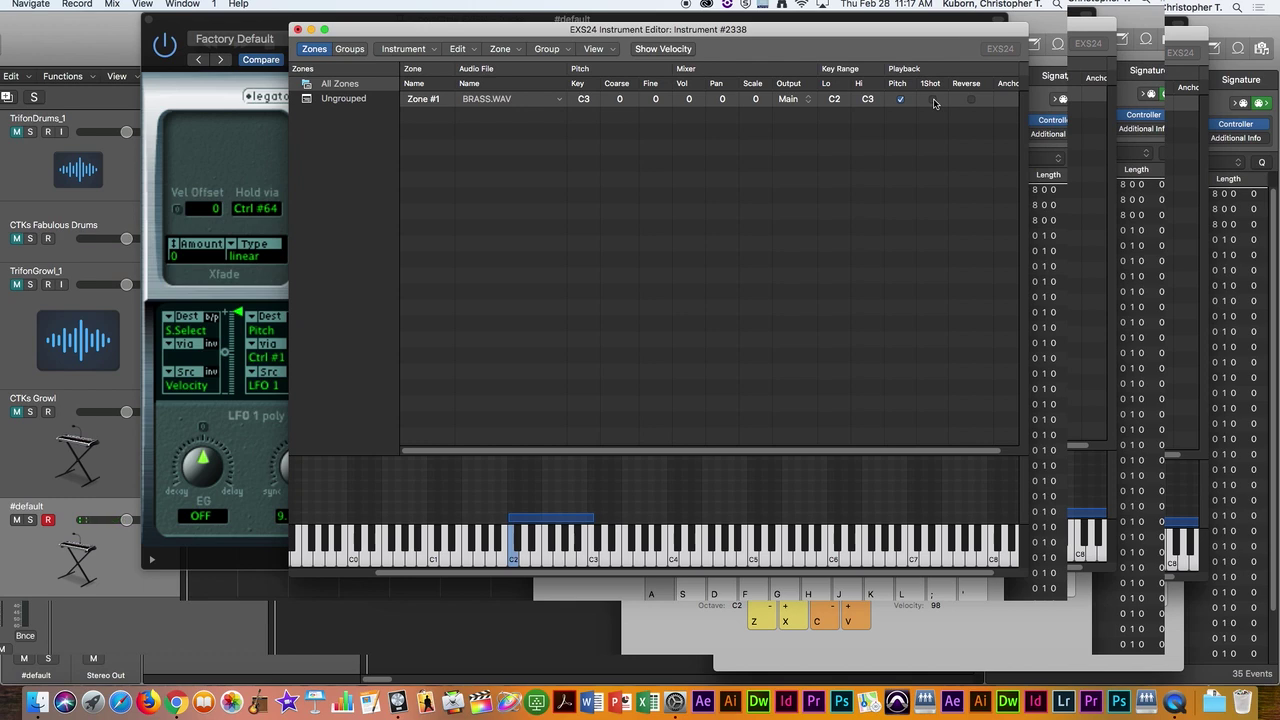
{"action": "left_click", "coordinate": [933, 102]}
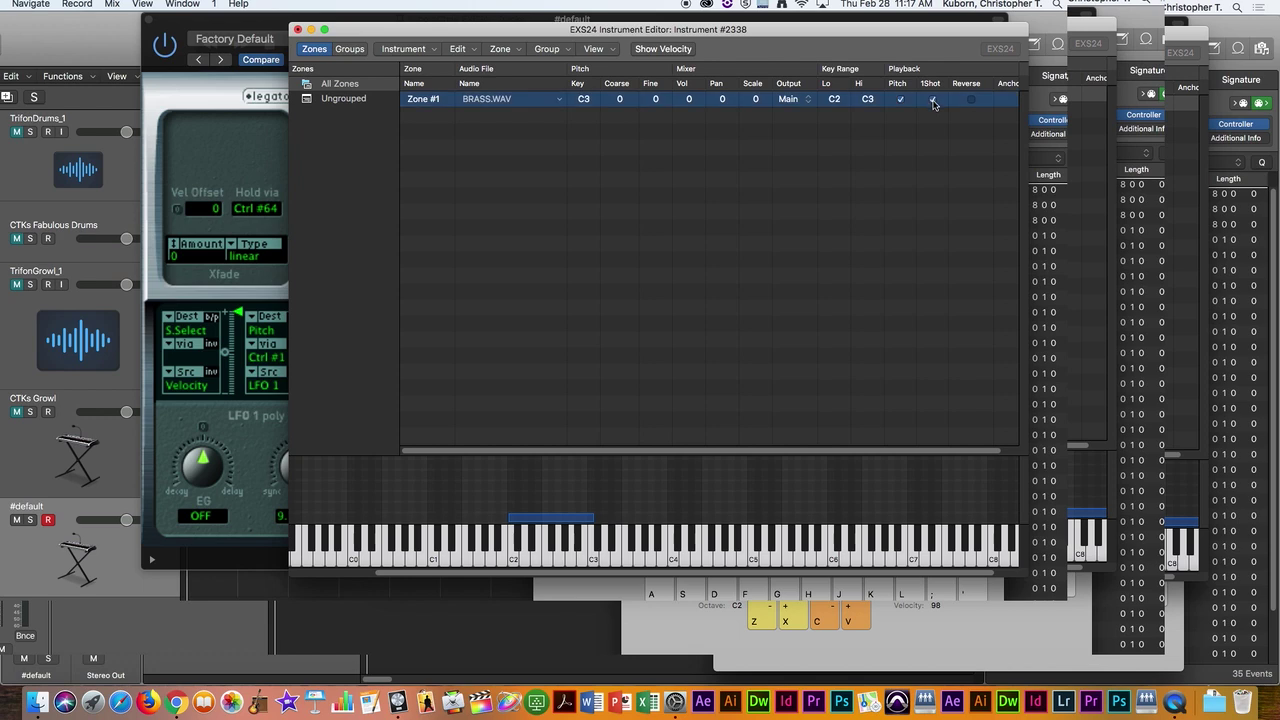
{"action": "key", "text": "s"}
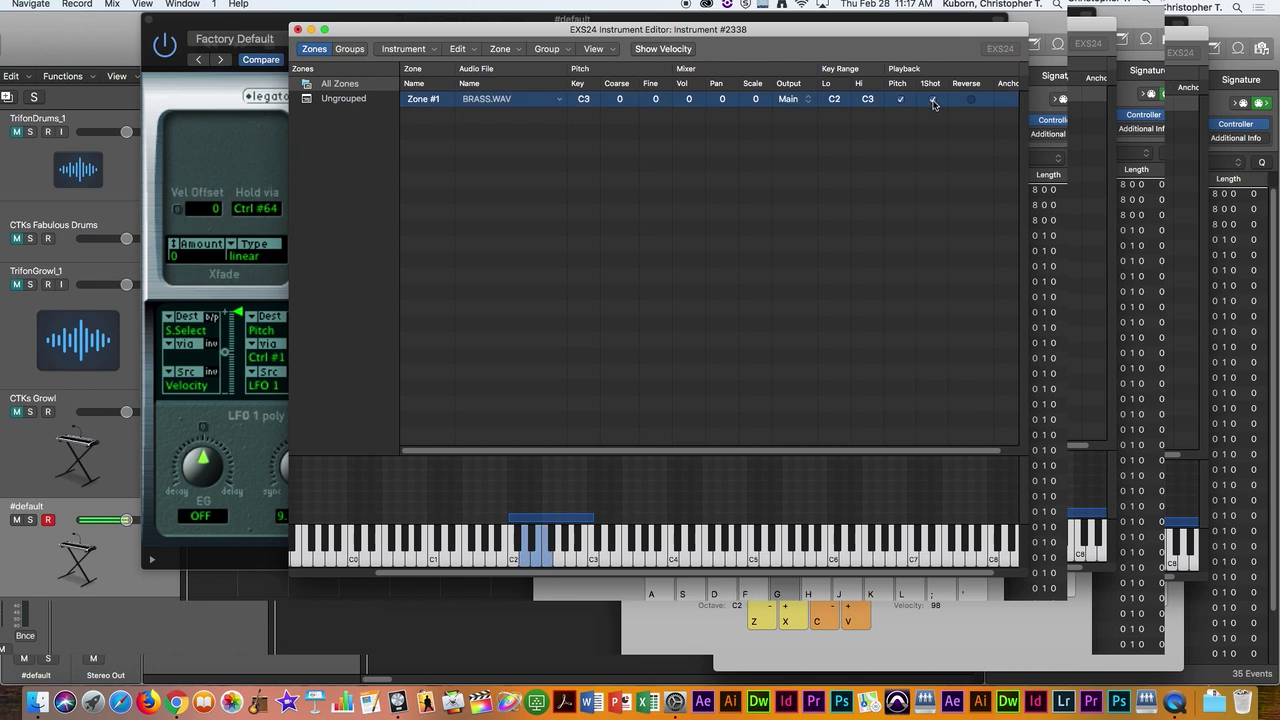
{"action": "key", "text": "s"}
{"action": "key", "text": "s"}
{"action": "key", "text": "f"}
{"action": "key", "text": "g"}
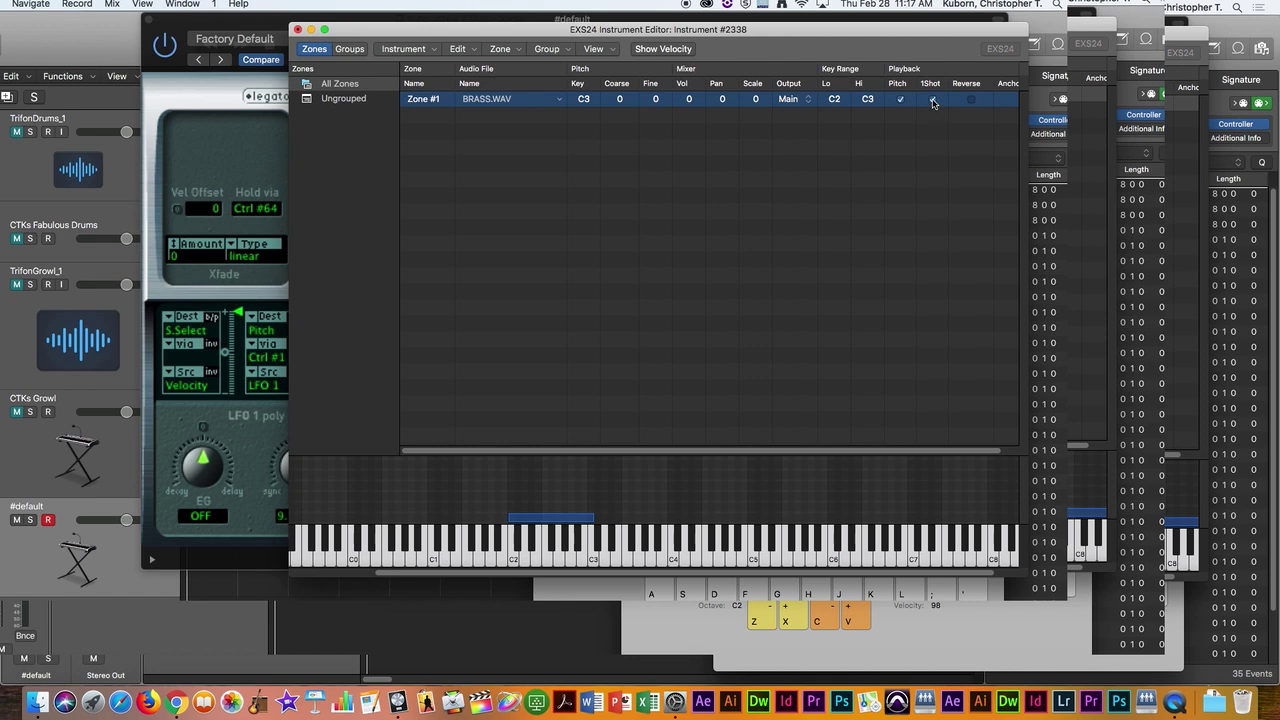
{"action": "left_click", "coordinate": [933, 100]}
{"action": "key", "text": "d"}
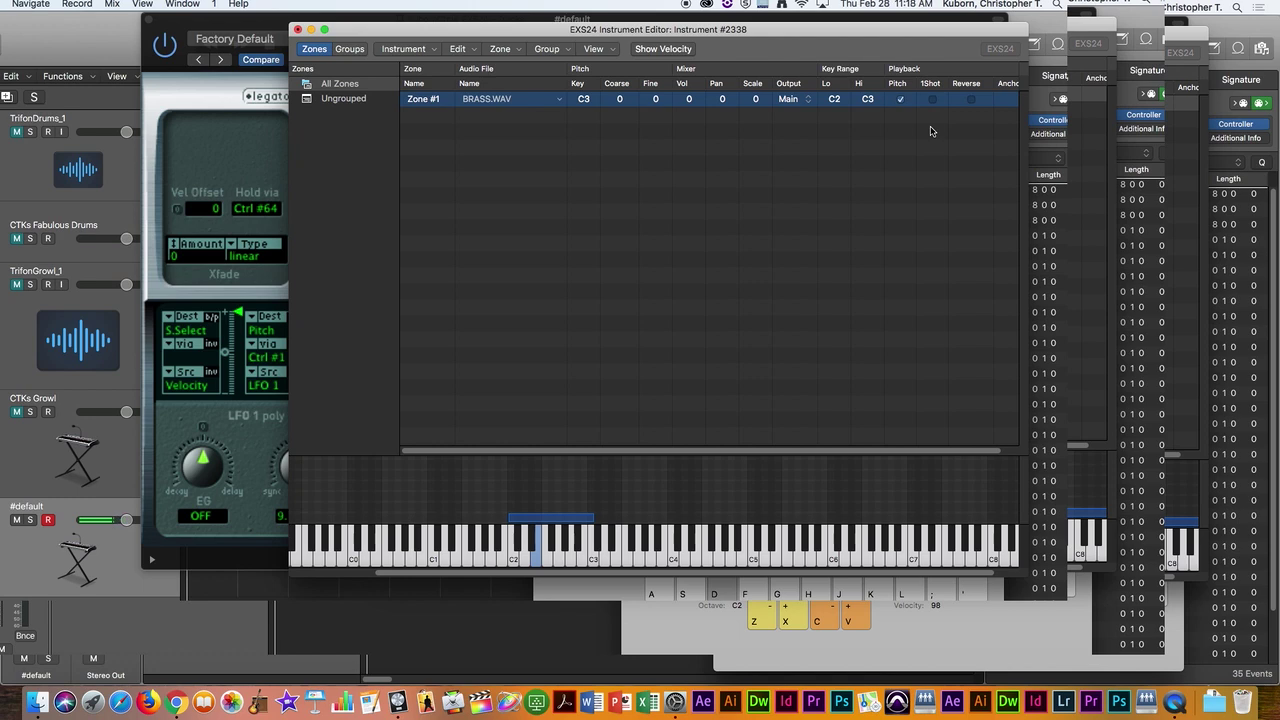
{"action": "key", "text": "d"}
{"action": "key", "text": "d"}
{"action": "key", "text": "h"}
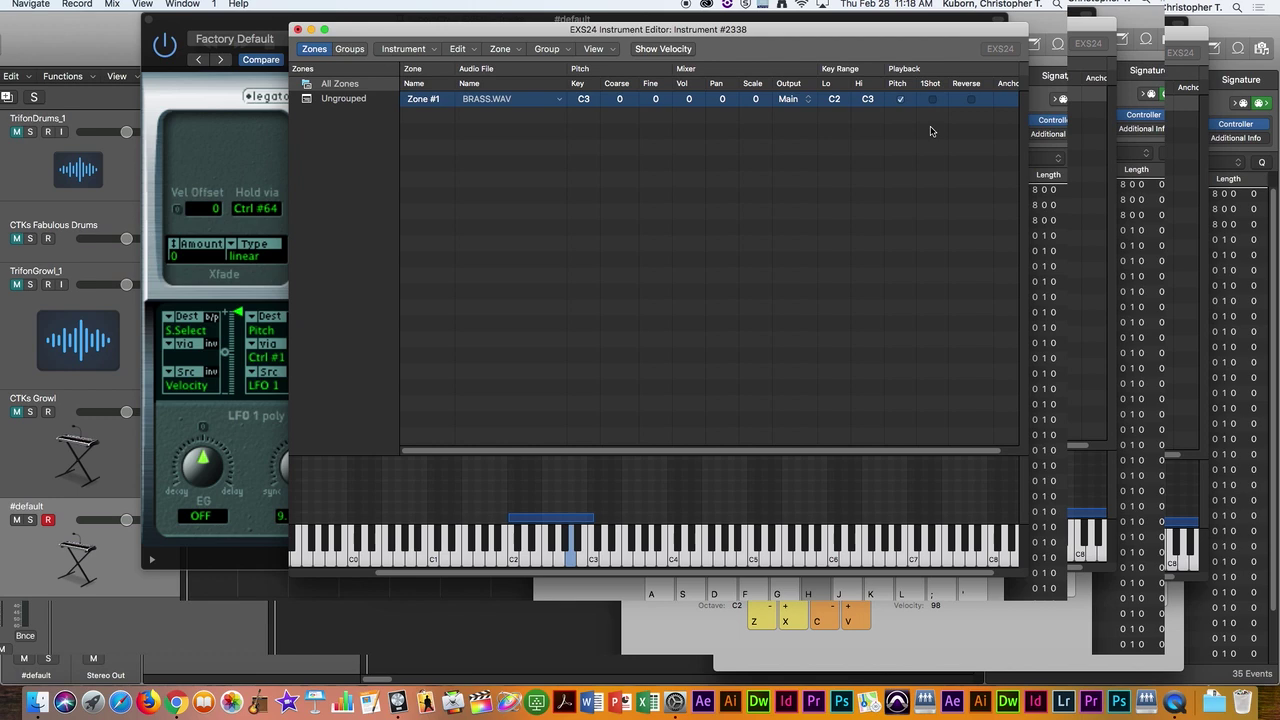
{"action": "key", "text": "h"}
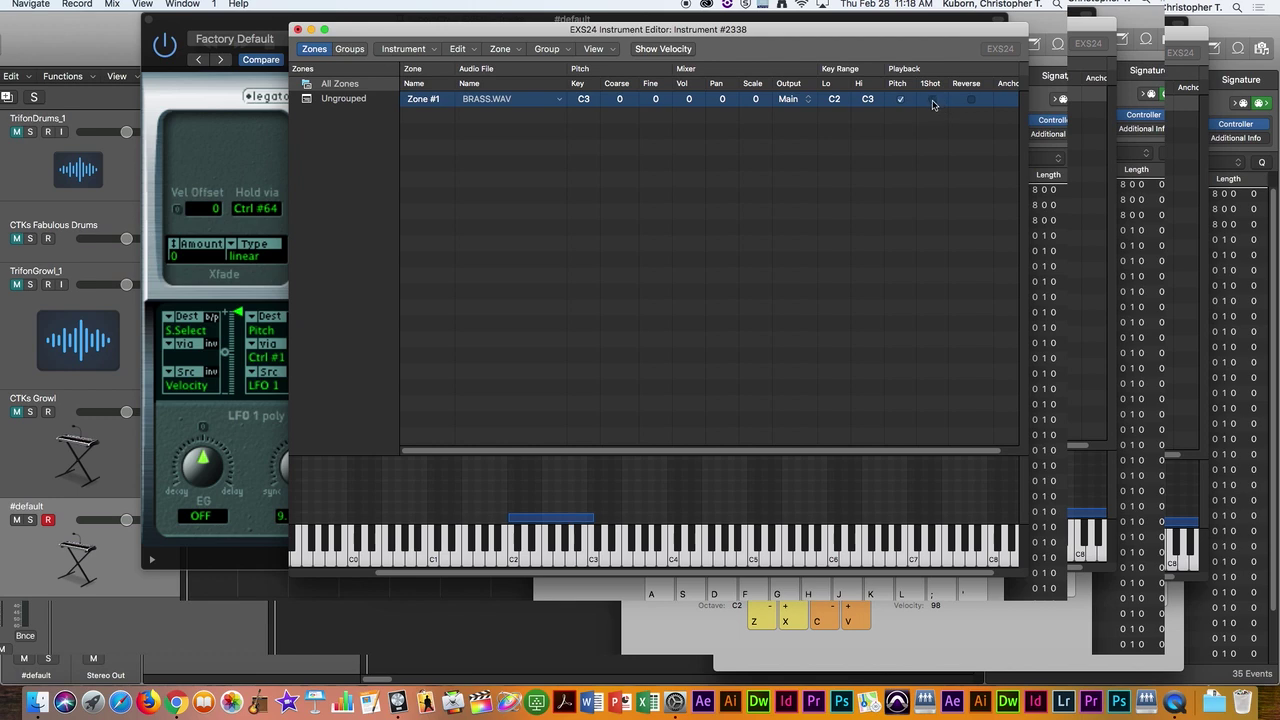
{"action": "key", "text": "g"}
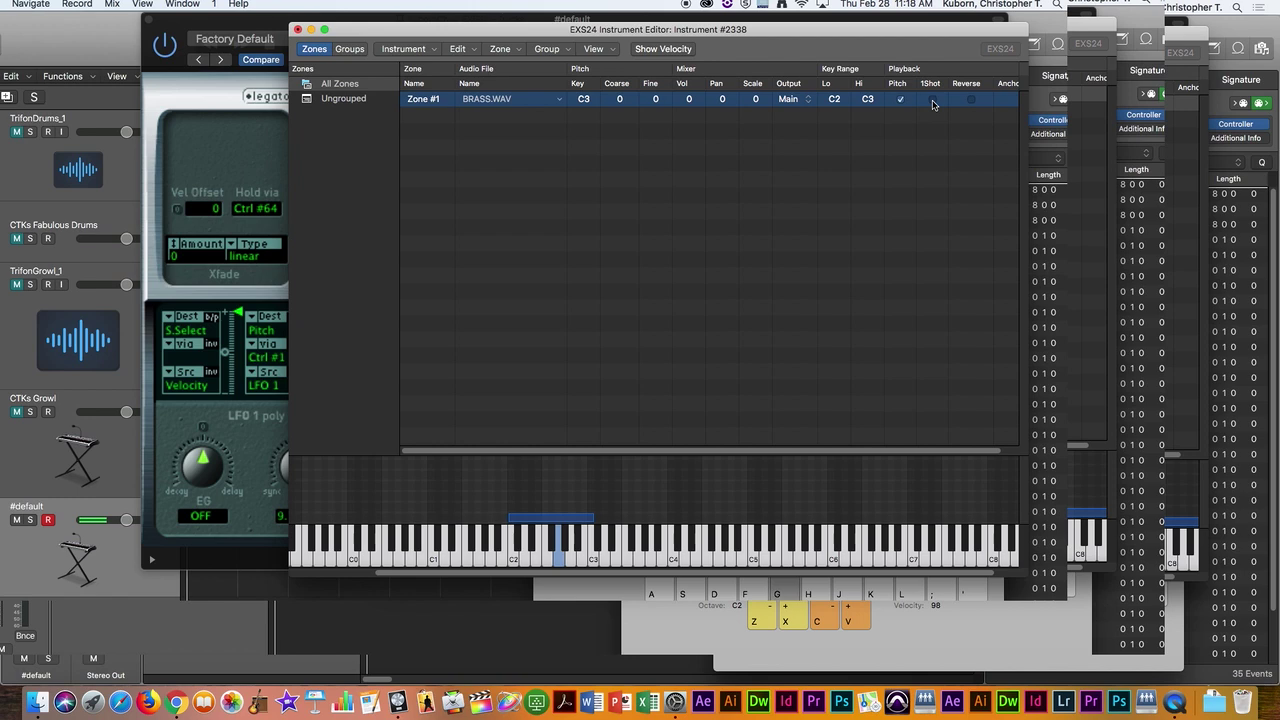
{"action": "key", "text": "g"}
{"action": "key", "text": "g"}
{"action": "key", "text": "g"}
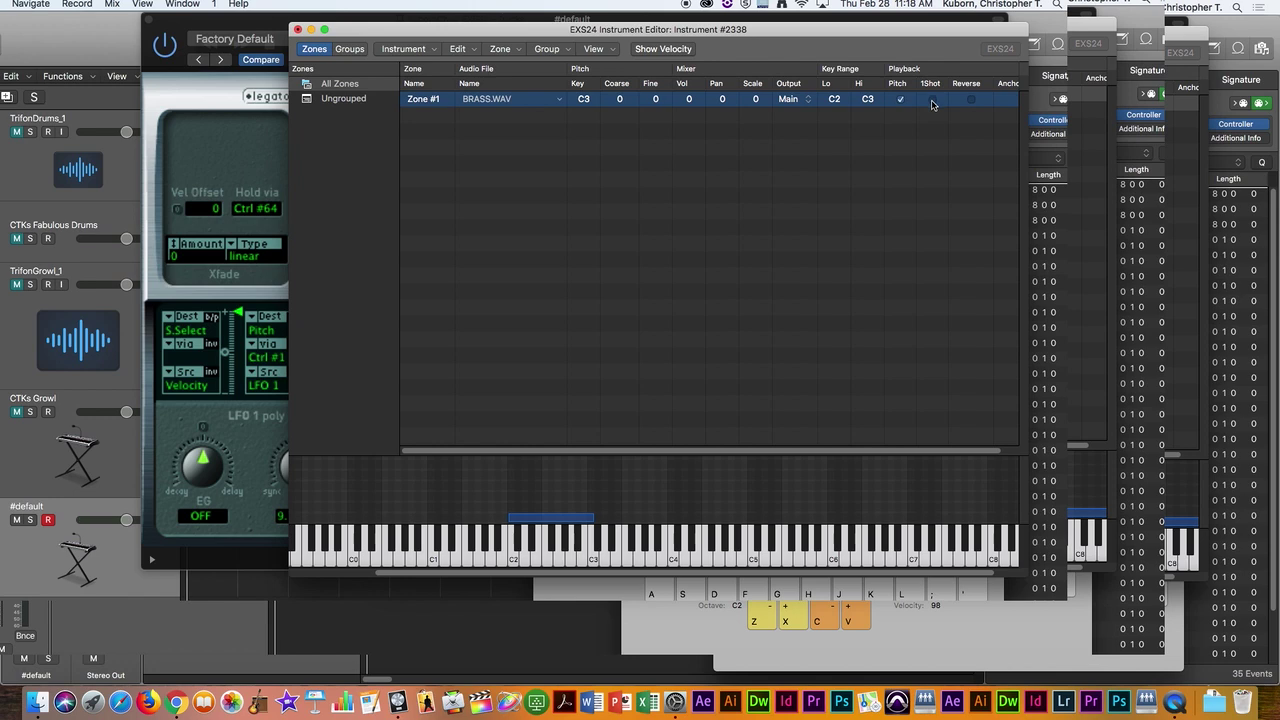
Step: Enable 1Shot, test it with G2, then drag the zone's range down to B1–B2
{"action": "left_click", "coordinate": [932, 100]}
{"action": "key", "text": "g"}
{"action": "key", "text": "g"}
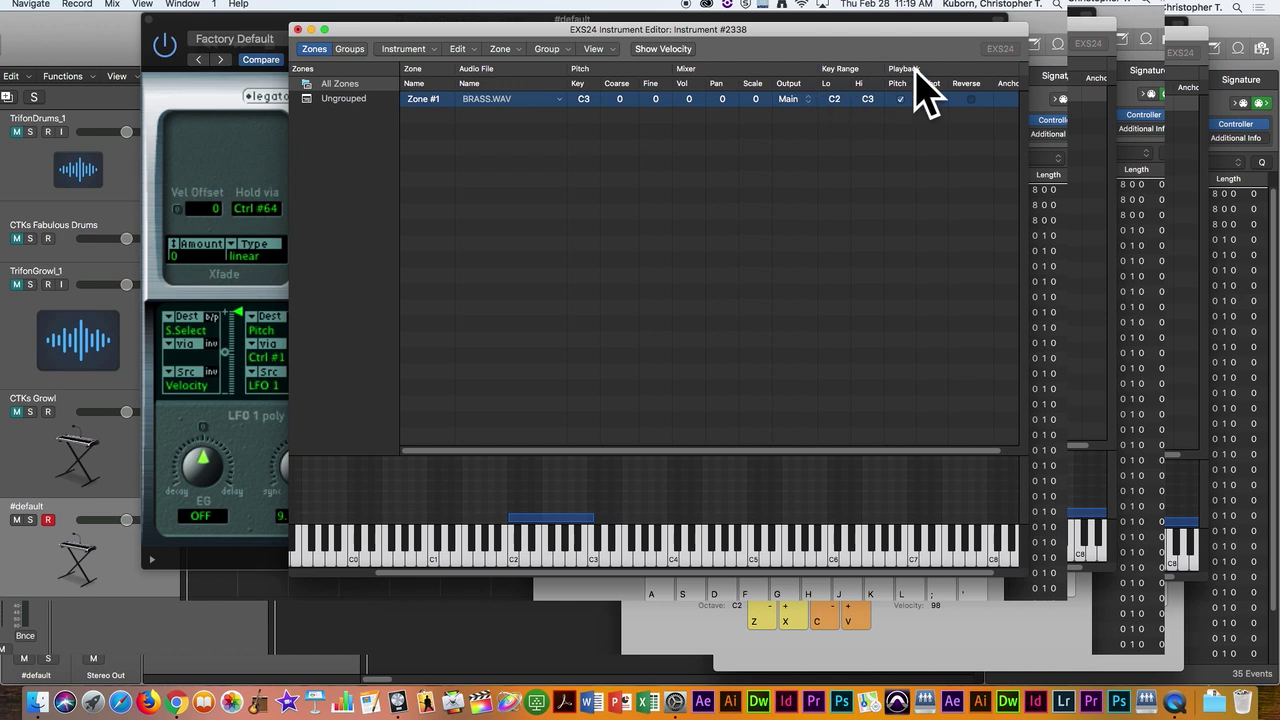
{"action": "mouse_move", "coordinate": [834, 100]}
{"action": "left_mouse_down"}
{"action": "mouse_move", "coordinate": [834, 130]}
{"action": "mouse_move", "coordinate": [834, 112]}
{"action": "left_mouse_up"}
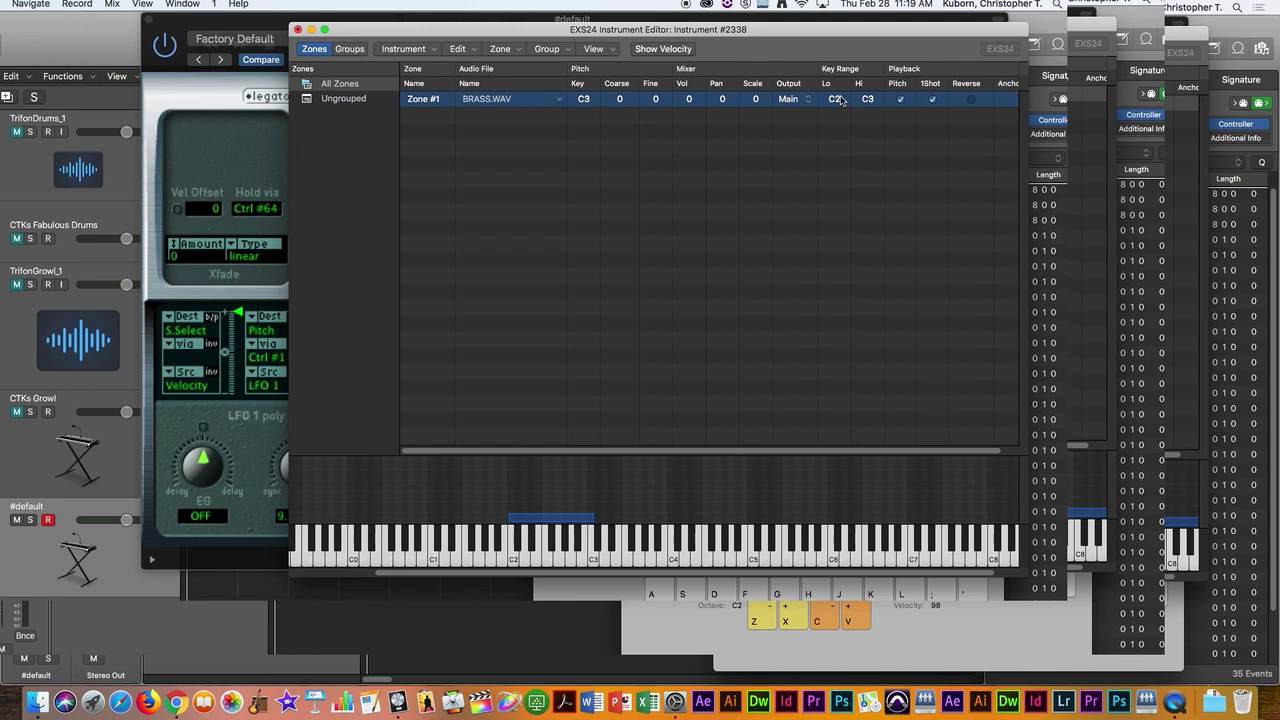
{"action": "left_click_drag", "start_coordinate": [741, 338], "coordinate": [163, 147]}
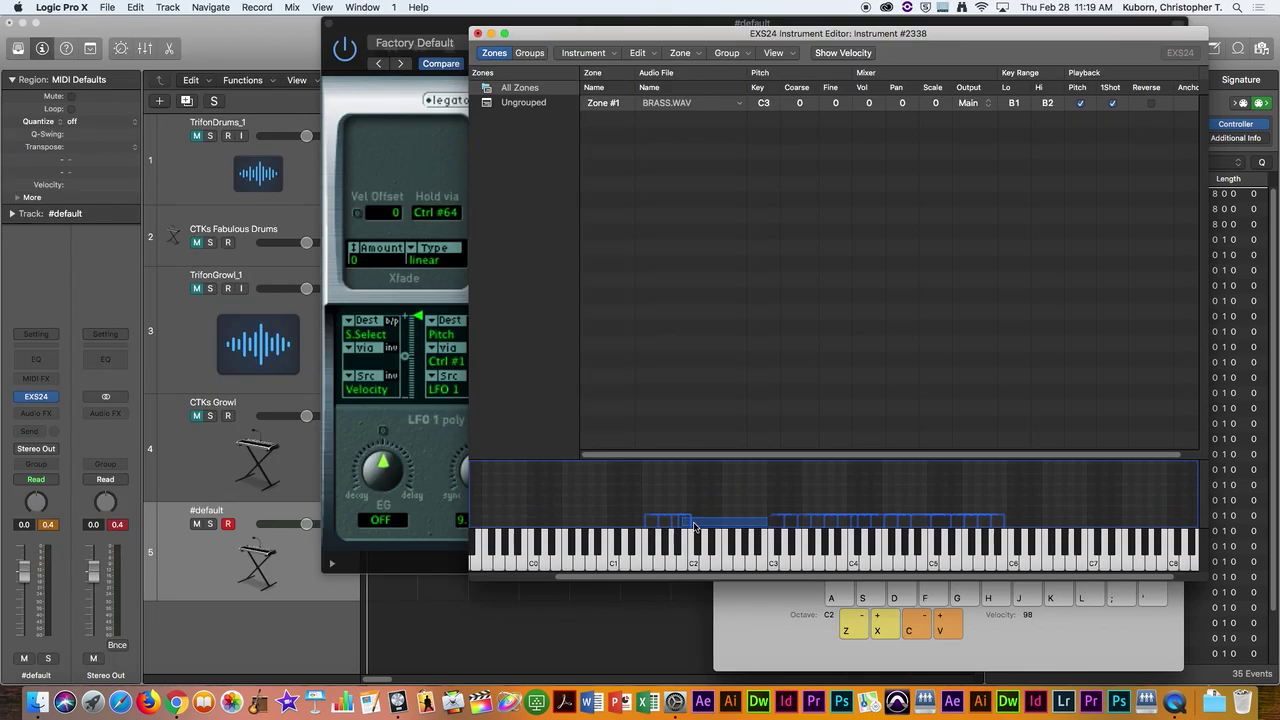
Step: Cancel the 8-bit warning and drag the zone bar up one semitone to C2–C3
{"action": "left_click", "coordinate": [695, 527]}
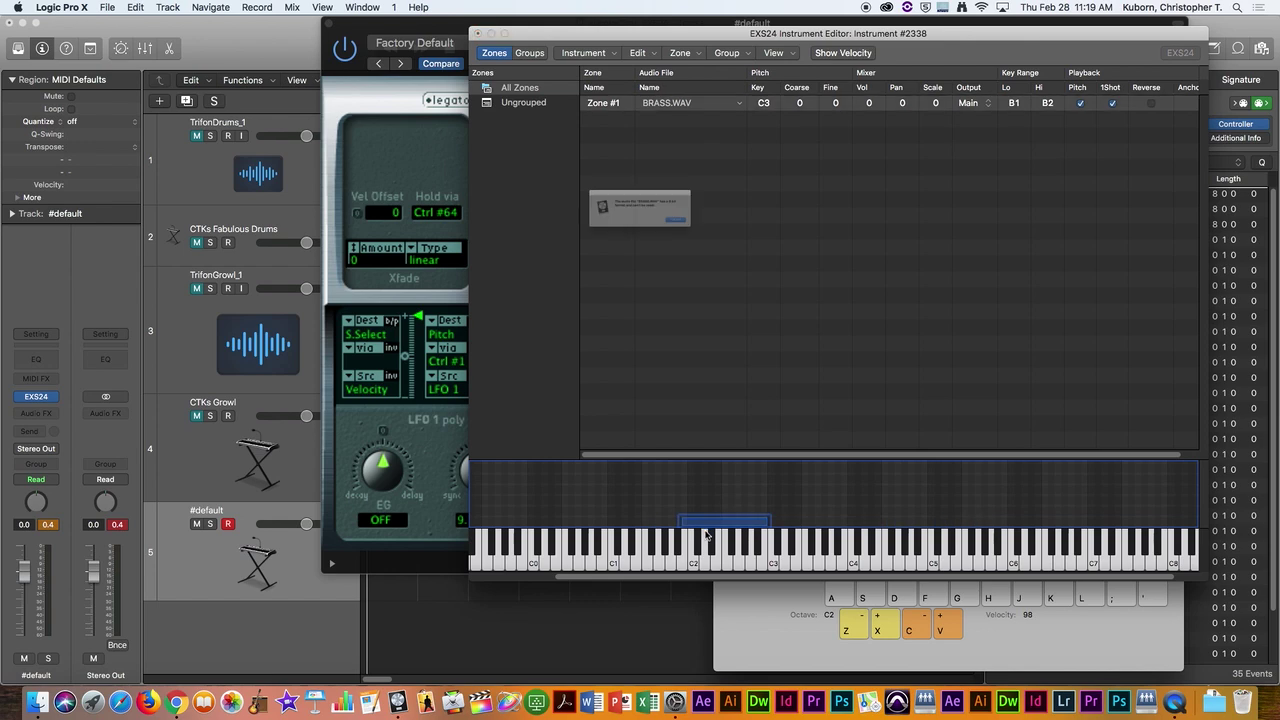
{"action": "left_click", "coordinate": [728, 242]}
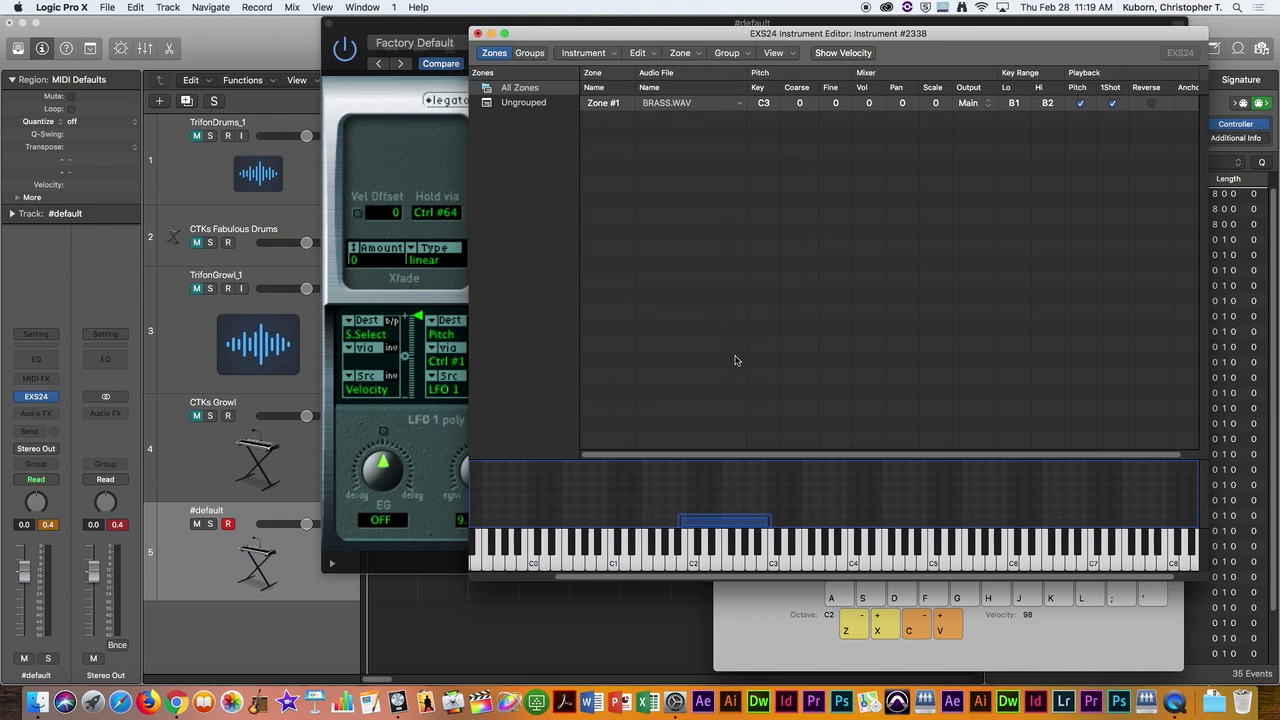
{"action": "left_click_drag", "start_coordinate": [708, 523], "coordinate": [713, 528]}
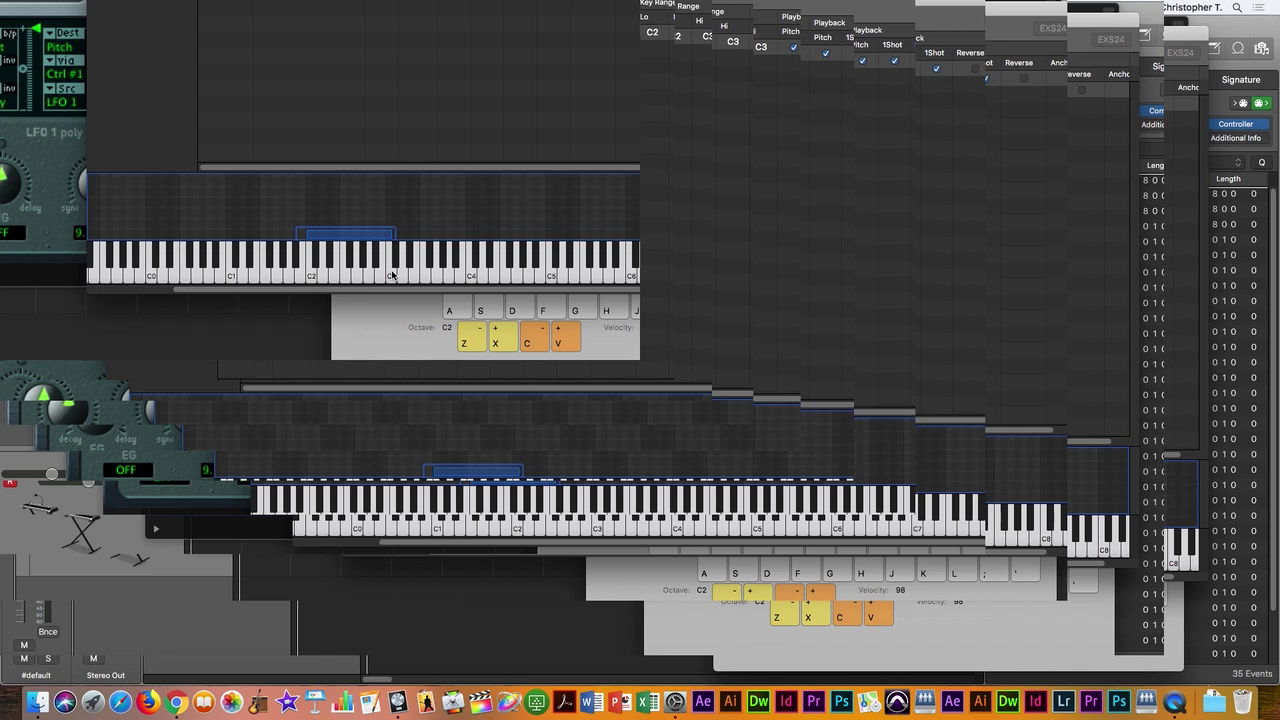
{"action": "left_click", "coordinate": [392, 276]}
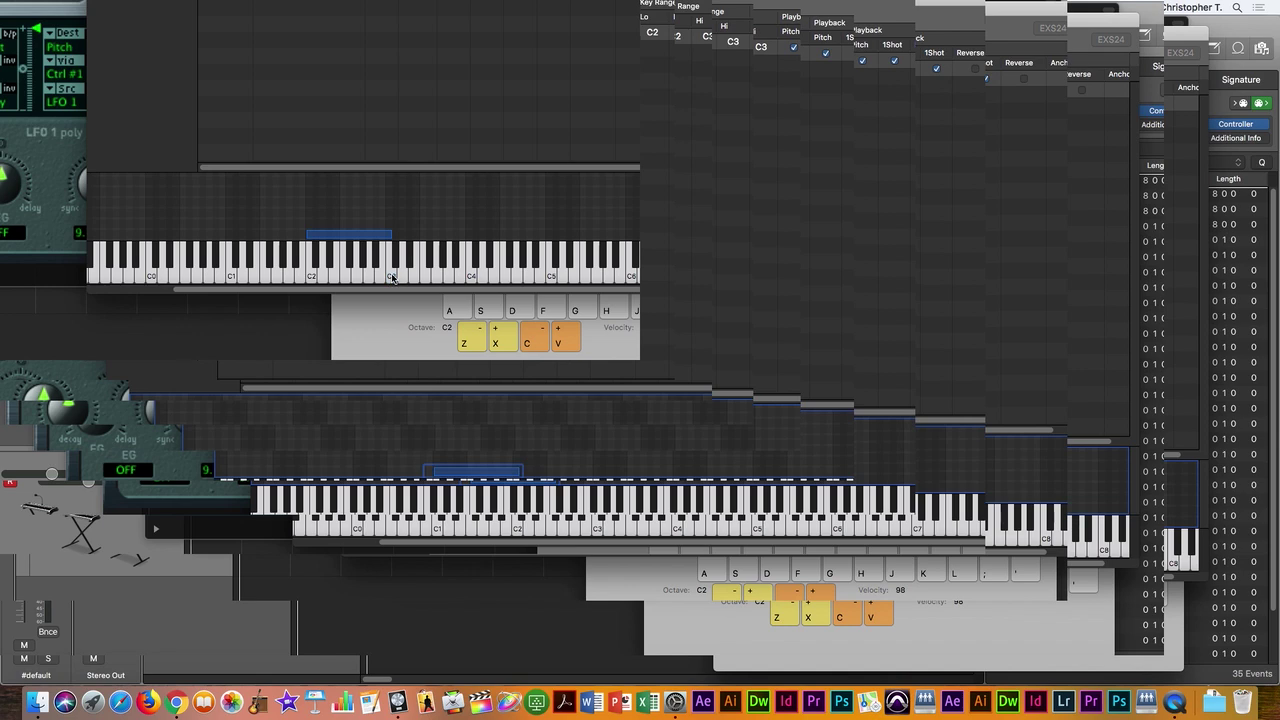
{"action": "left_click", "coordinate": [376, 278]}
{"action": "left_click_drag", "start_coordinate": [370, 278], "coordinate": [357, 277]}
{"action": "left_click_drag", "start_coordinate": [355, 237], "coordinate": [396, 236]}
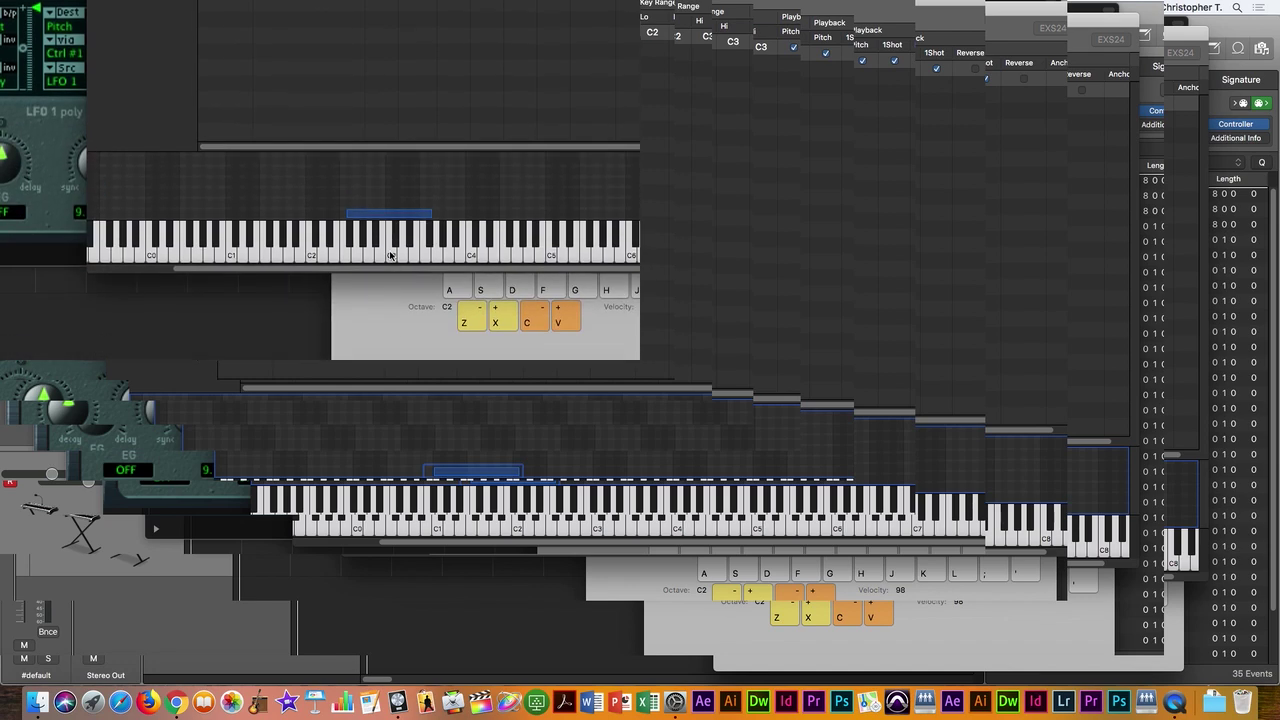
{"action": "left_click", "coordinate": [390, 255]}
{"action": "left_click", "coordinate": [390, 255]}
{"action": "left_click", "coordinate": [383, 200]}
{"action": "left_click", "coordinate": [382, 51]}
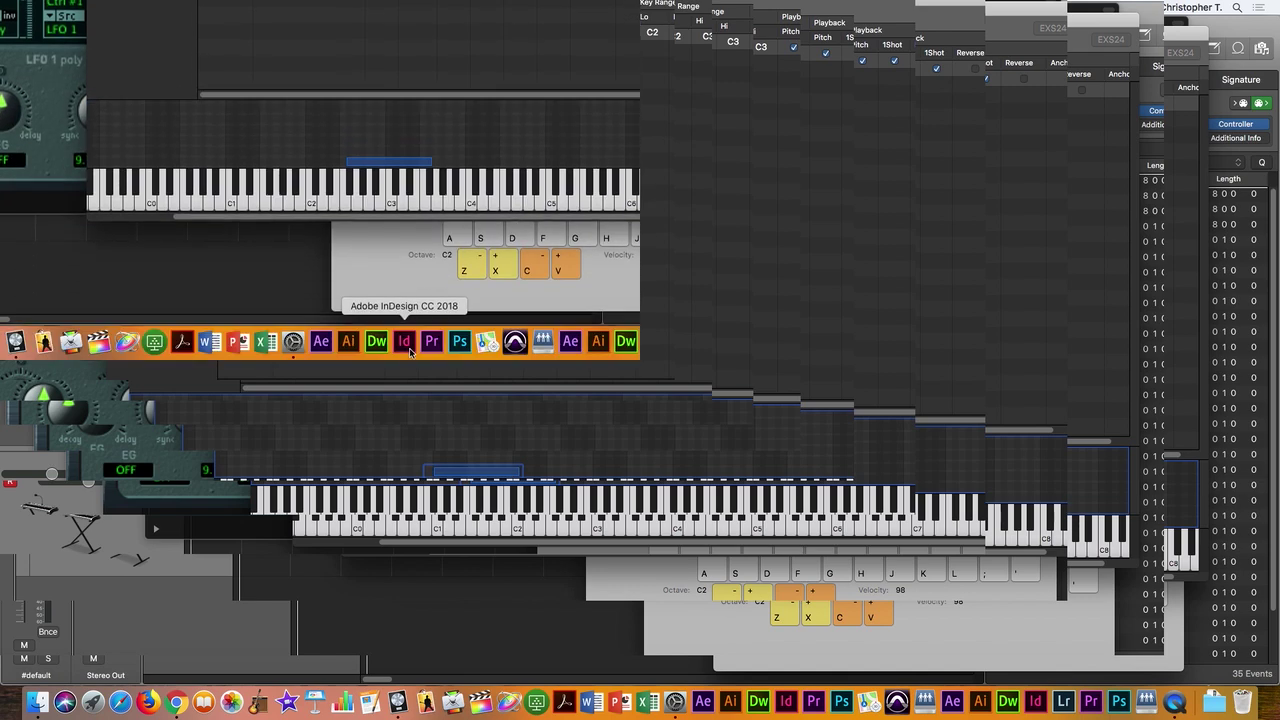
{"action": "left_click", "coordinate": [401, 204]}
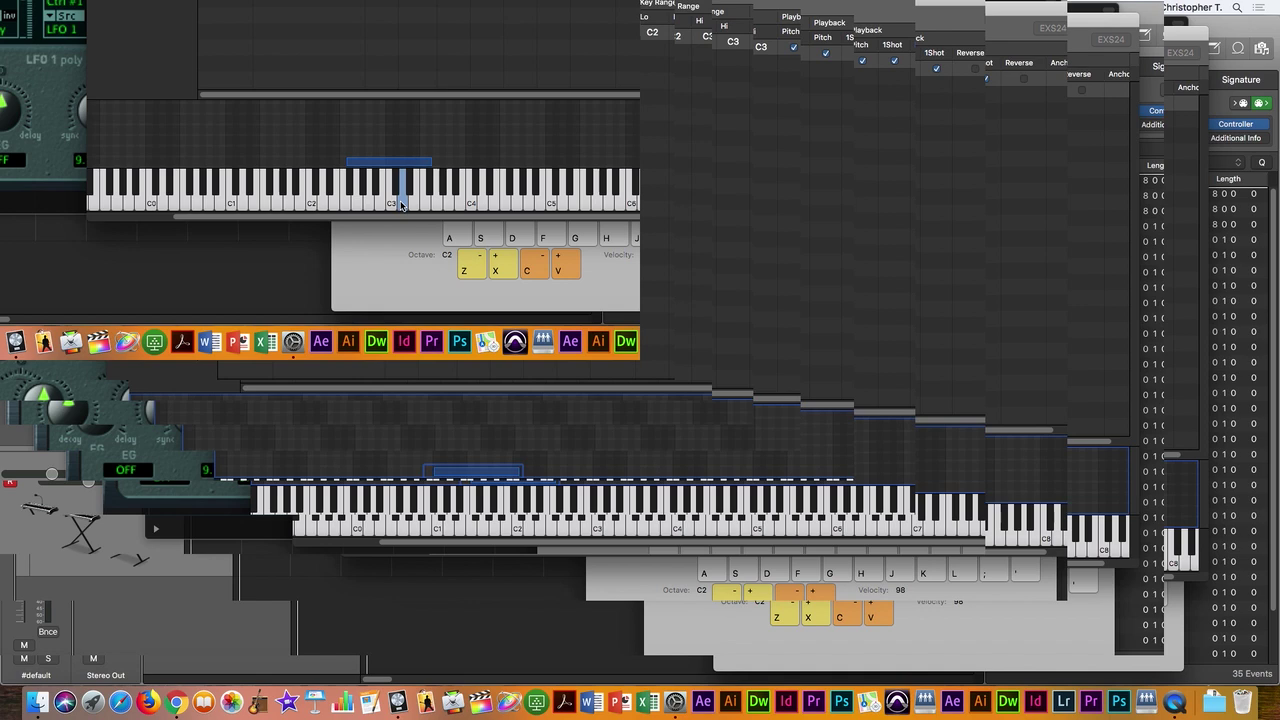
{"action": "left_click", "coordinate": [401, 204]}
{"action": "key", "text": "super+Tab"}
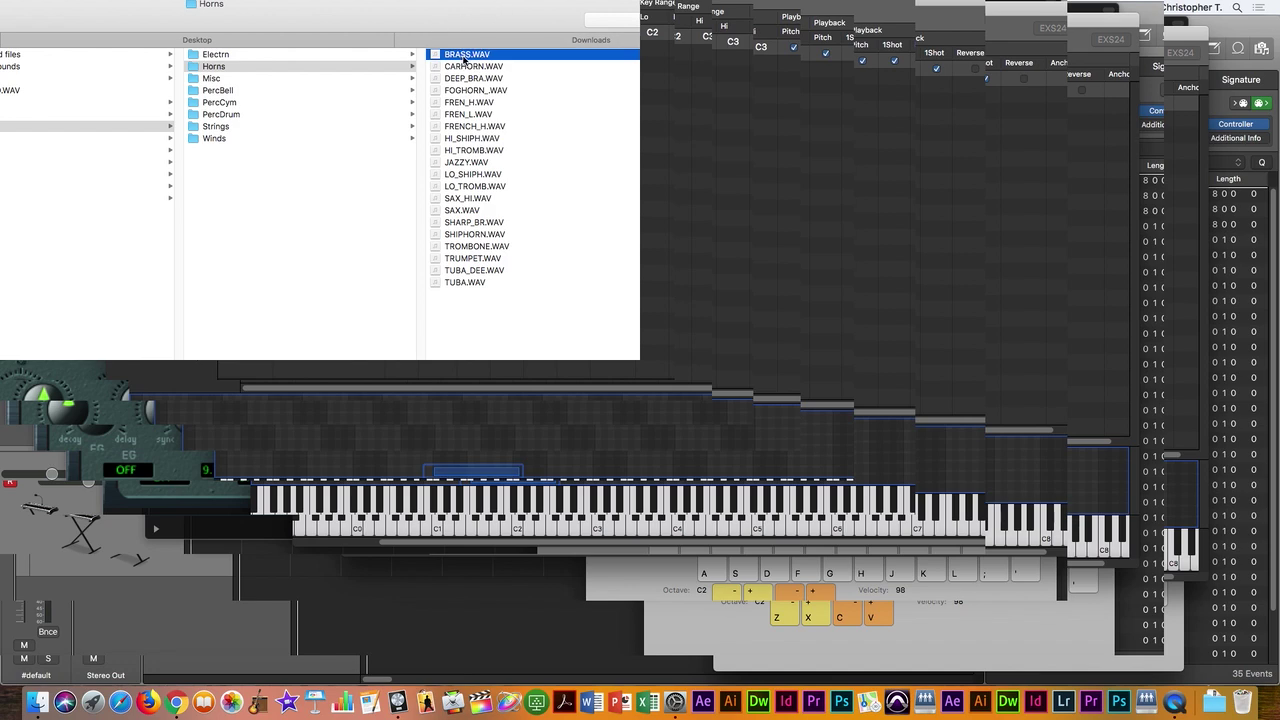
{"action": "key", "text": "space"}
{"action": "key", "text": "space"}
{"action": "key", "text": "super+Tab"}
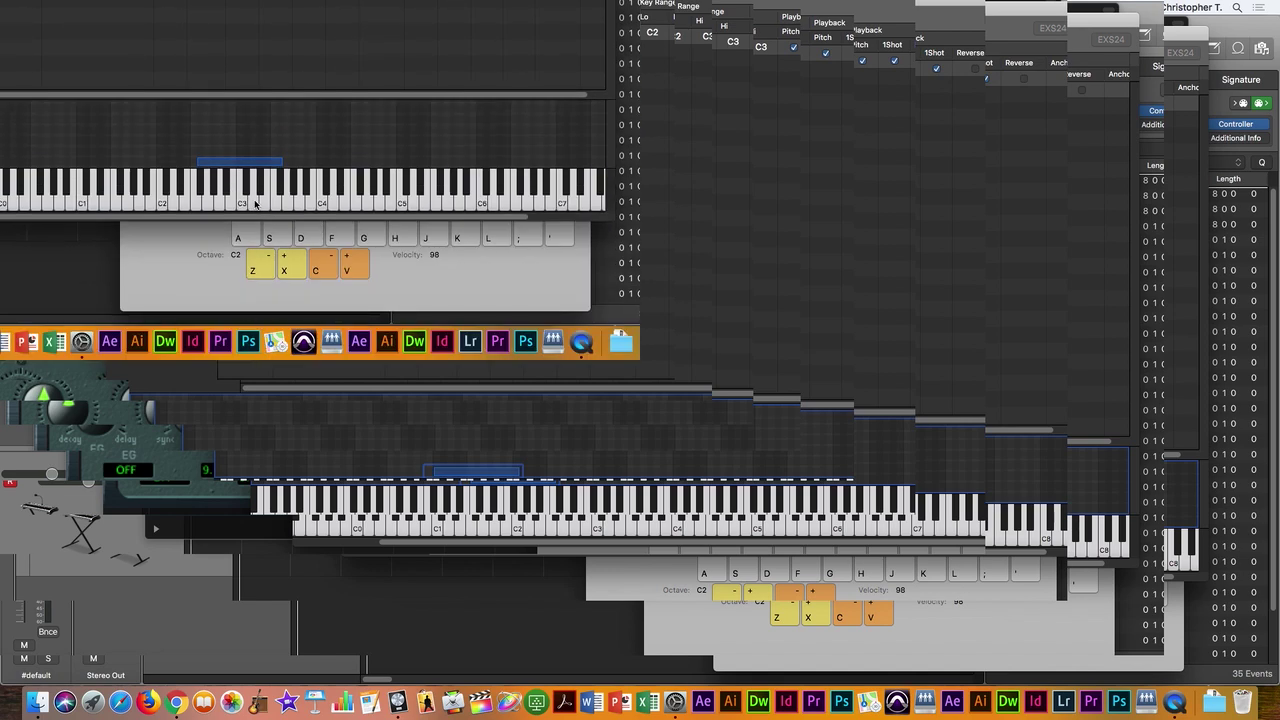
{"action": "left_click", "coordinate": [254, 204]}
Step: Play the test note once more to check the D3-rooted zone
{"action": "left_click", "coordinate": [254, 204]}
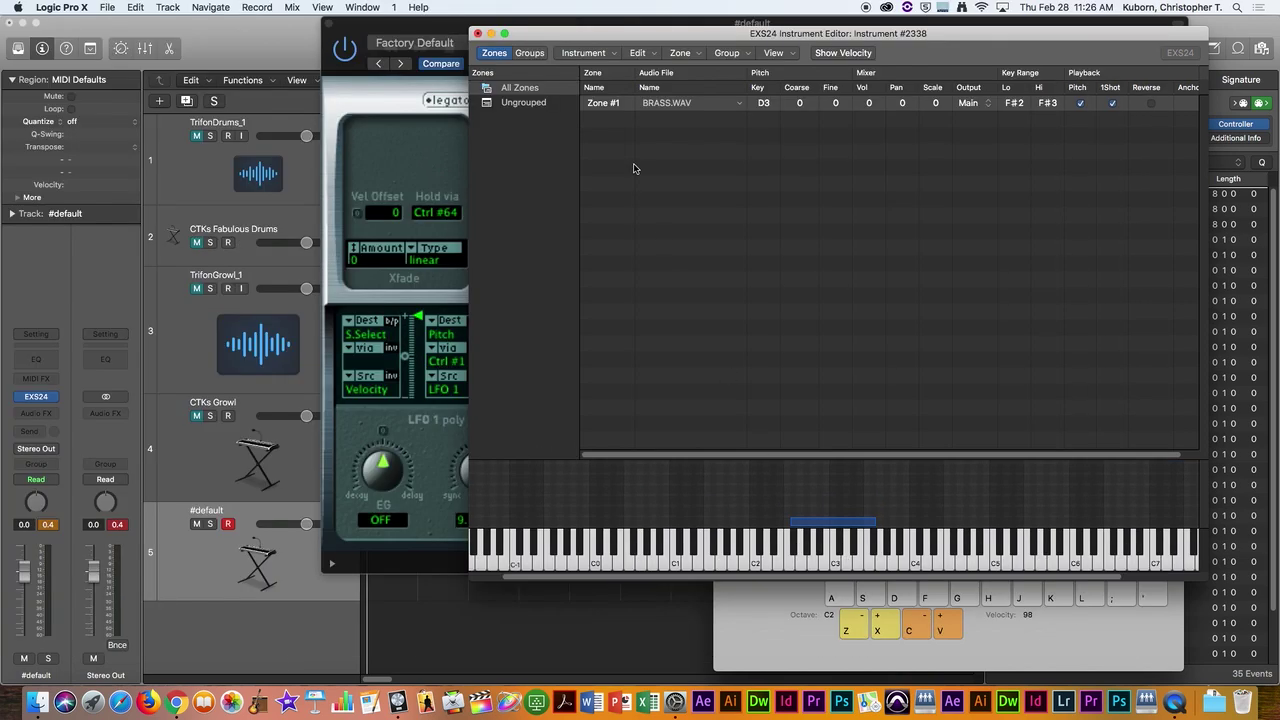
Step: Close the Instrument Editor with Don't Save, then close the EXS24 and Musical Typing windows
{"action": "left_click", "coordinate": [477, 33]}
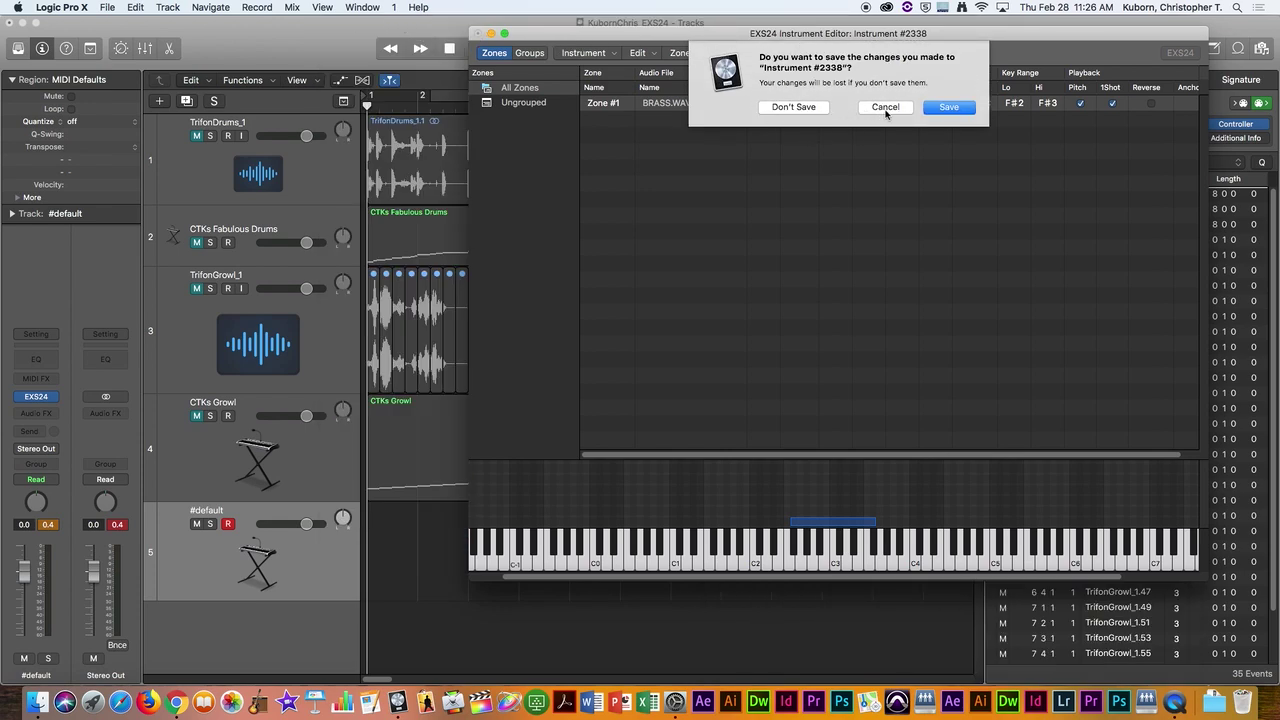
{"action": "left_click", "coordinate": [936, 106]}
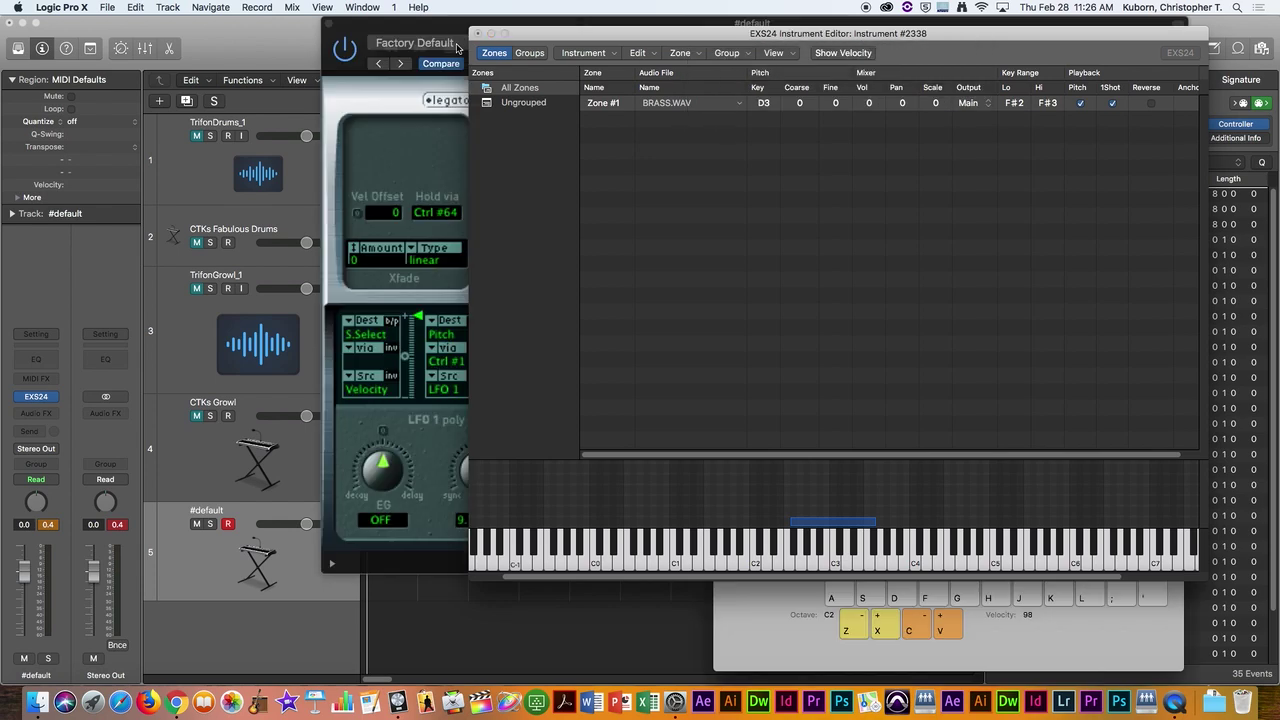
{"action": "left_click", "coordinate": [1094, 571]}
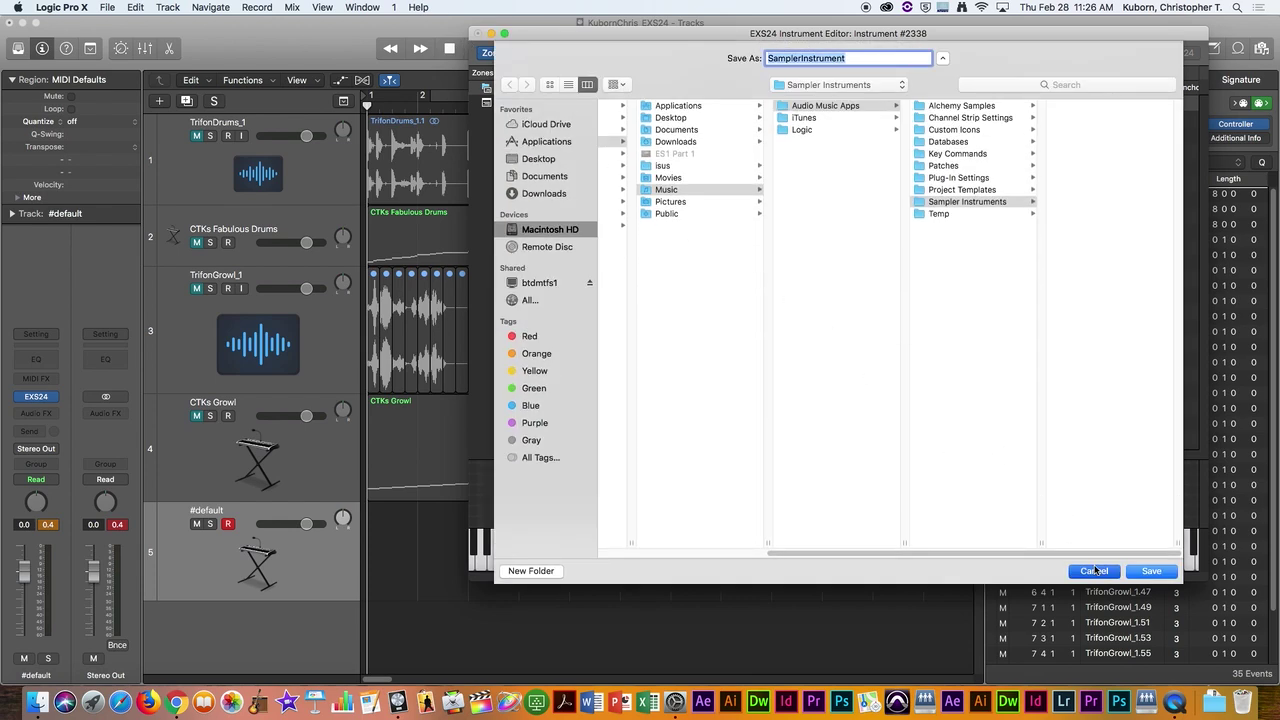
{"action": "left_click_drag", "start_coordinate": [620, 33], "coordinate": [192, 22]}
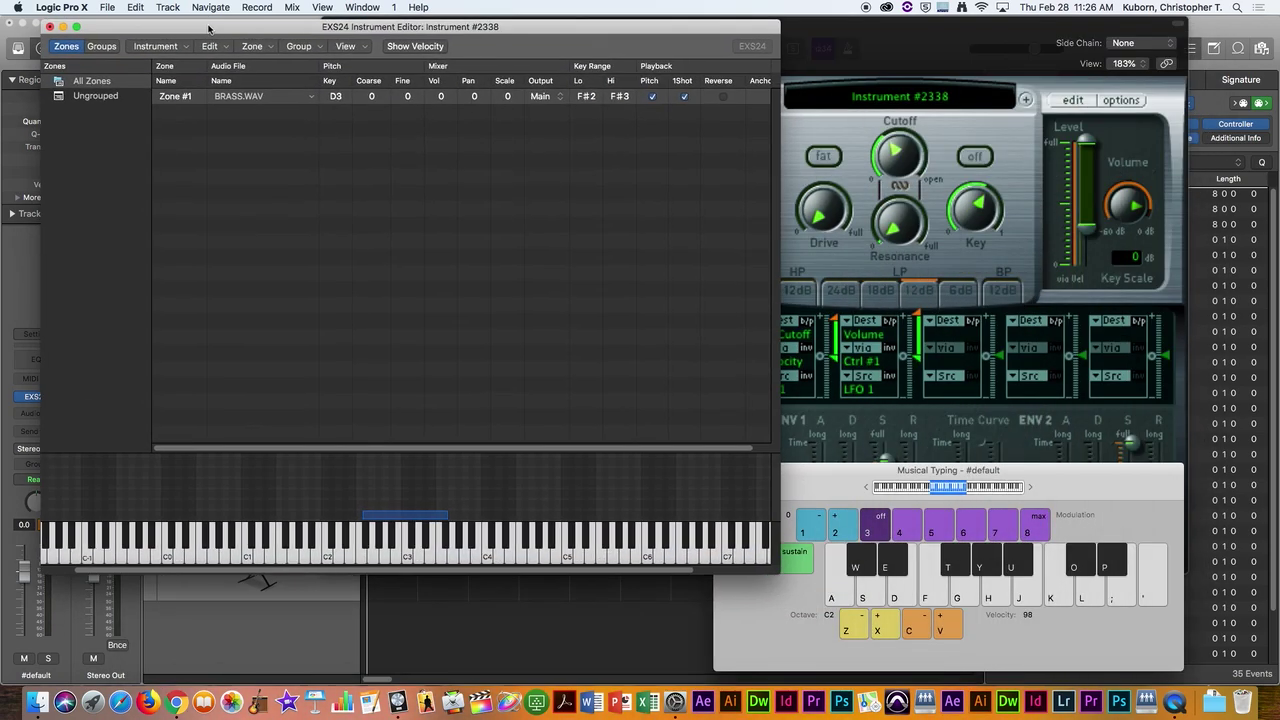
{"action": "left_click", "coordinate": [49, 26]}
{"action": "left_click", "coordinate": [365, 98]}
{"action": "left_click", "coordinate": [330, 23]}
{"action": "left_click", "coordinate": [722, 470]}
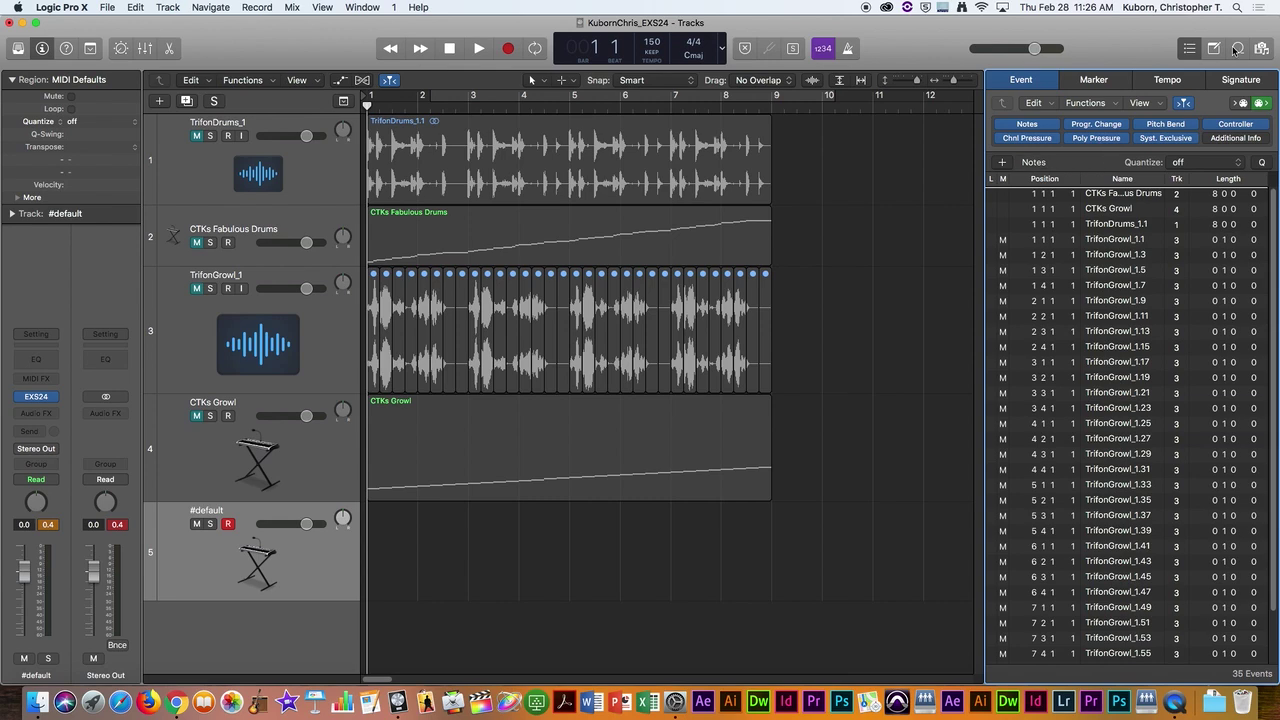
Step: Hide the event list and select the TrifonDrums_1 and CTKs Growl tracks to review them
{"action": "left_click", "coordinate": [1195, 48]}
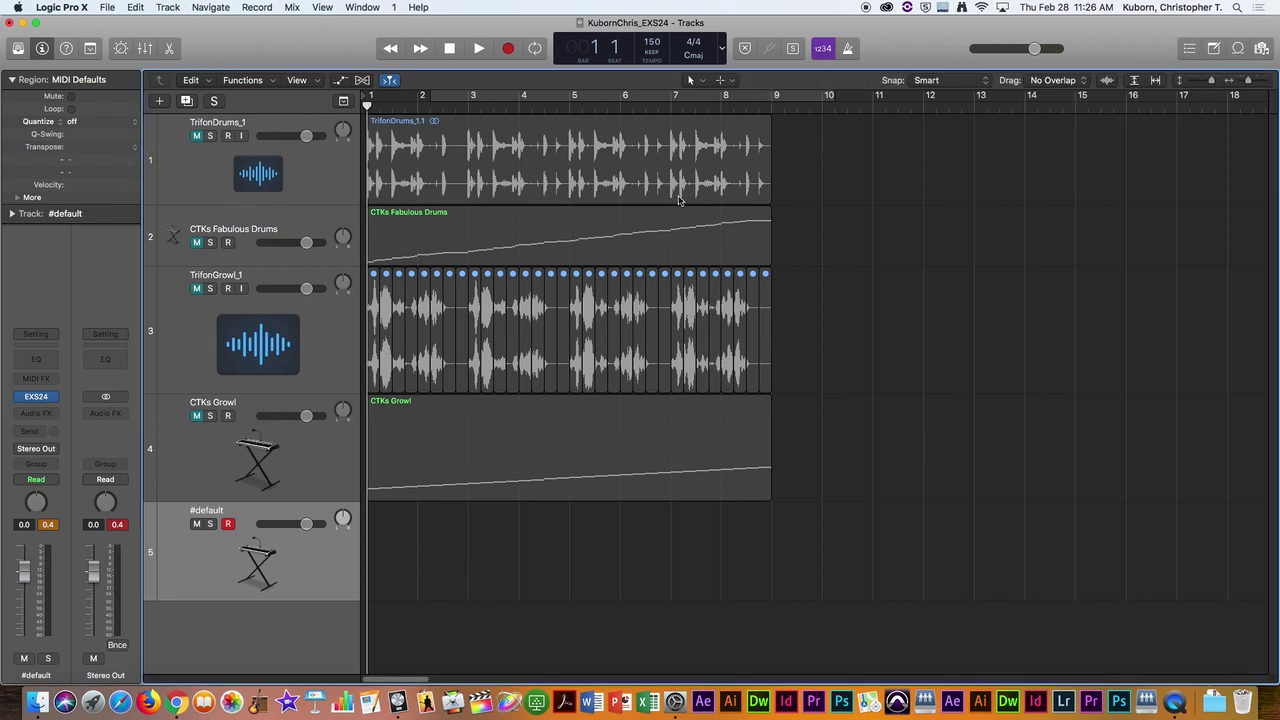
{"action": "left_click", "coordinate": [336, 176]}
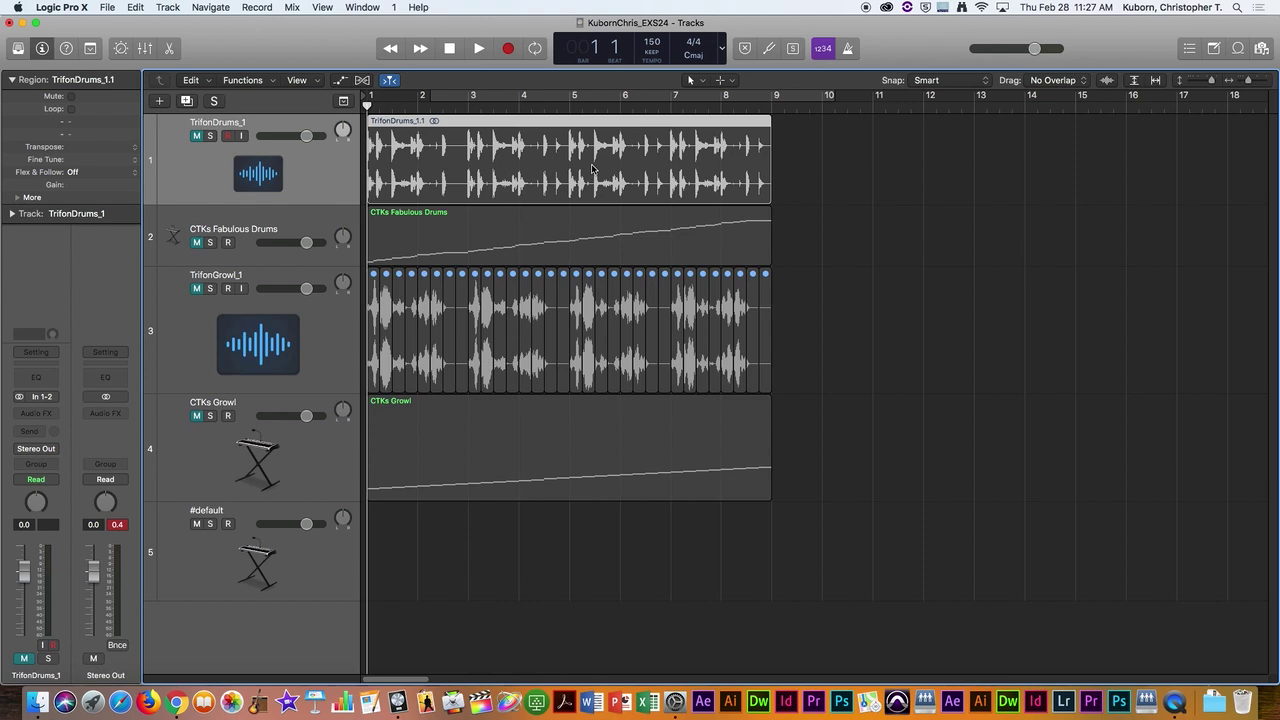
{"action": "scroll", "coordinate": [236, 370], "scroll_direction": "right", "scroll_amount": 1}
{"action": "left_click", "coordinate": [310, 459]}
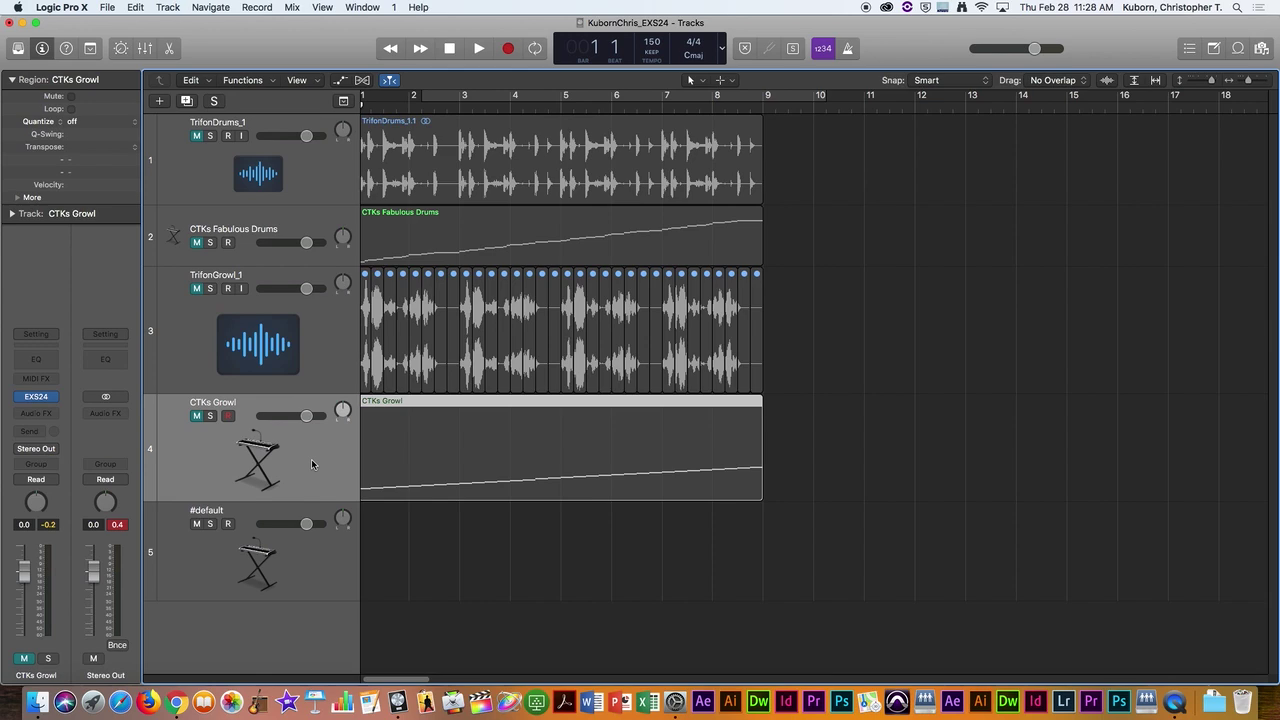
Step: Set the #default track's EXS24 to No Instrument and open the editor for a new instrument
{"action": "left_click", "coordinate": [337, 565]}
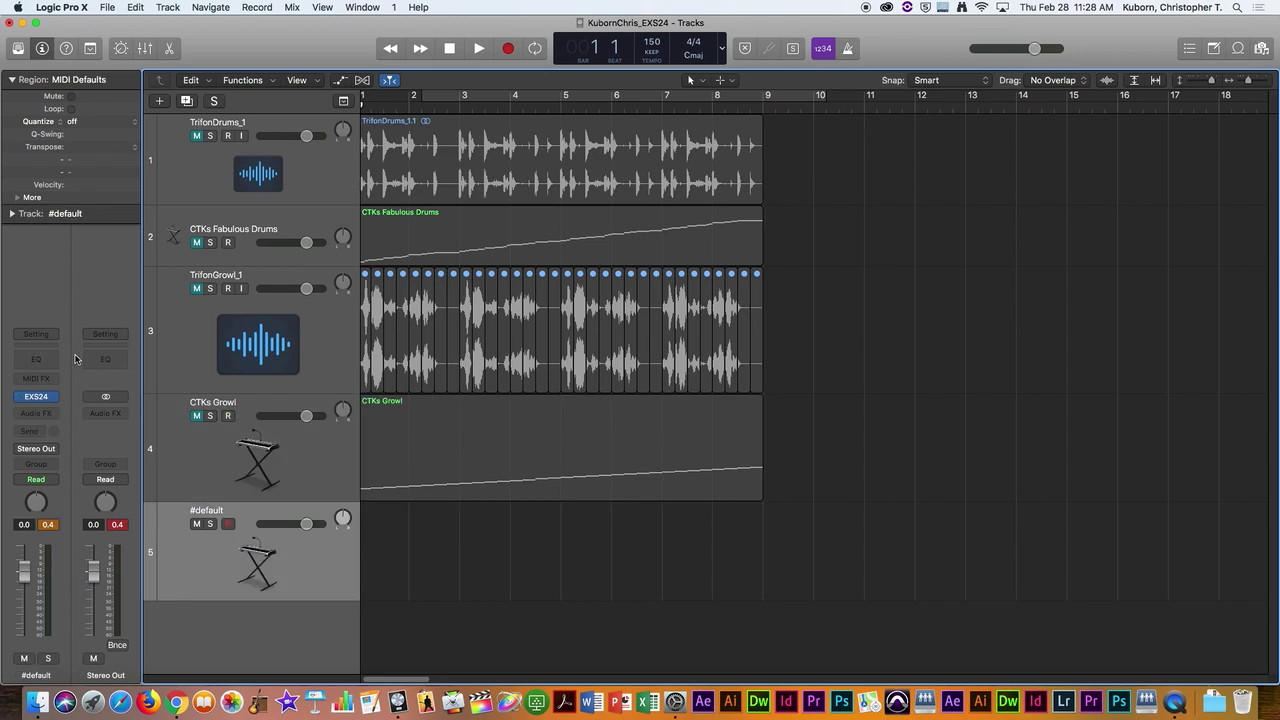
{"action": "left_click", "coordinate": [36, 396]}
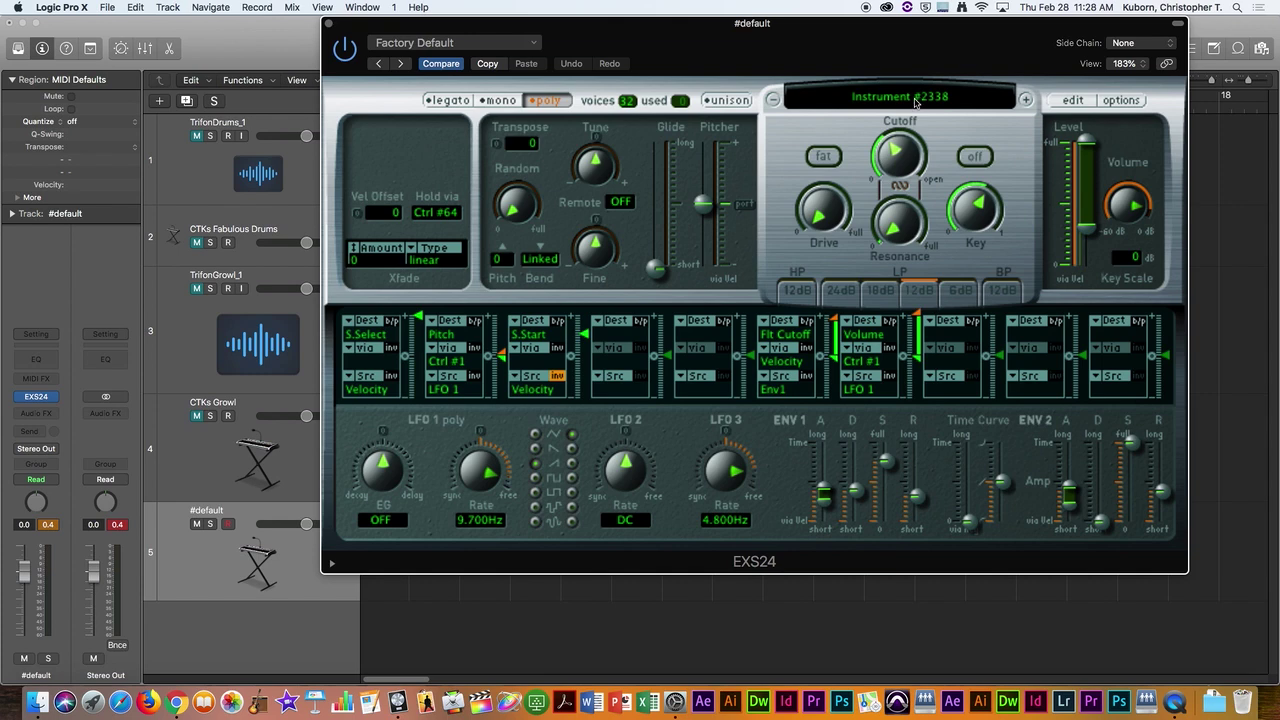
{"action": "left_click", "coordinate": [916, 100]}
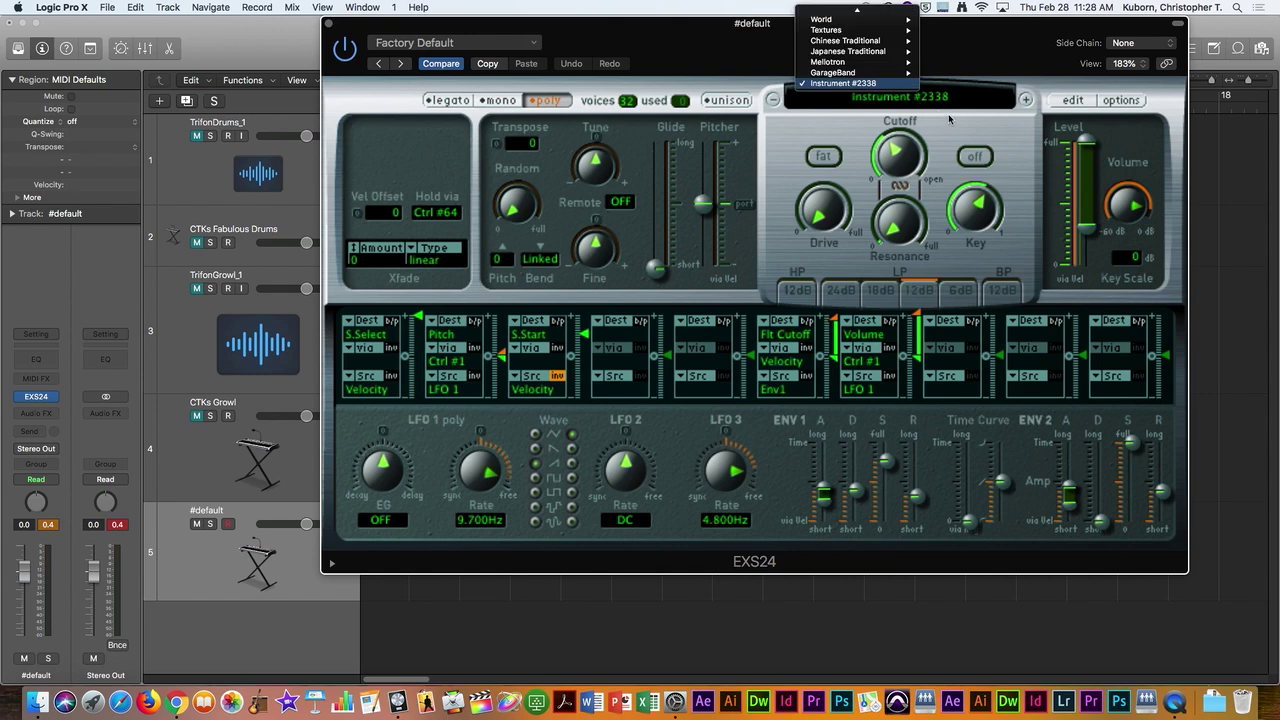
{"action": "mouse_move", "coordinate": [857, 10]}
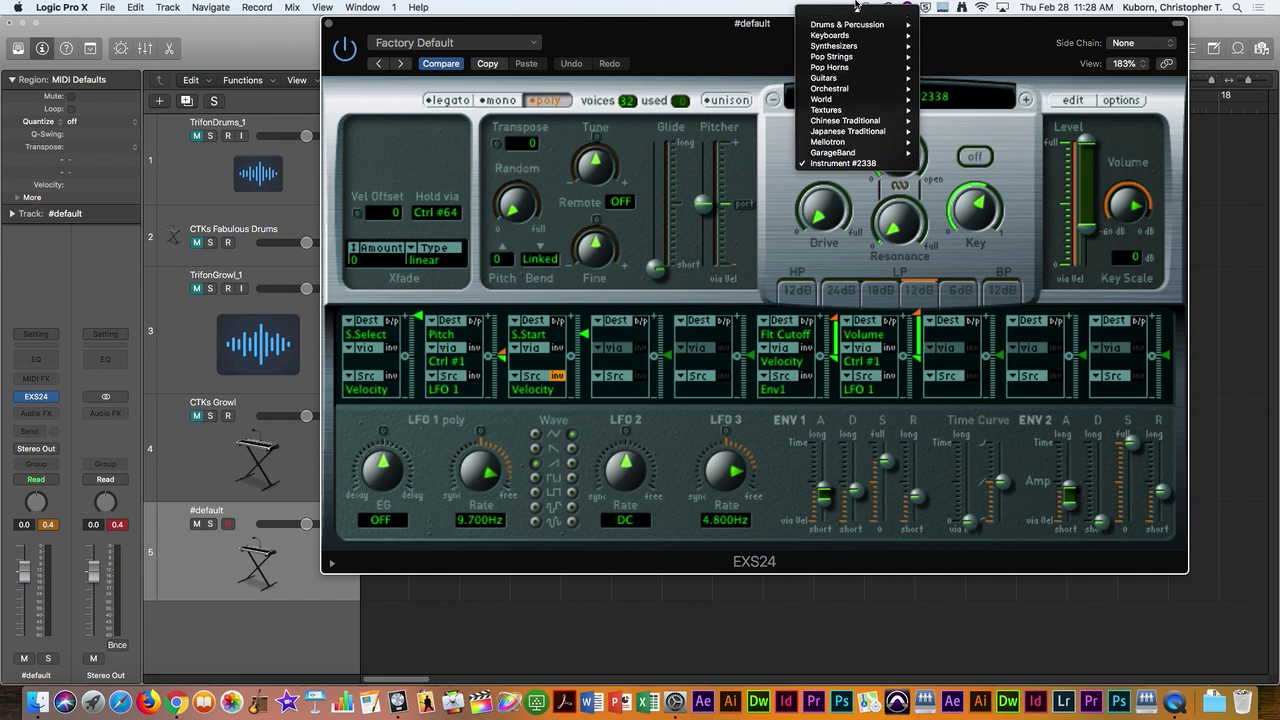
{"action": "left_click", "coordinate": [848, 12]}
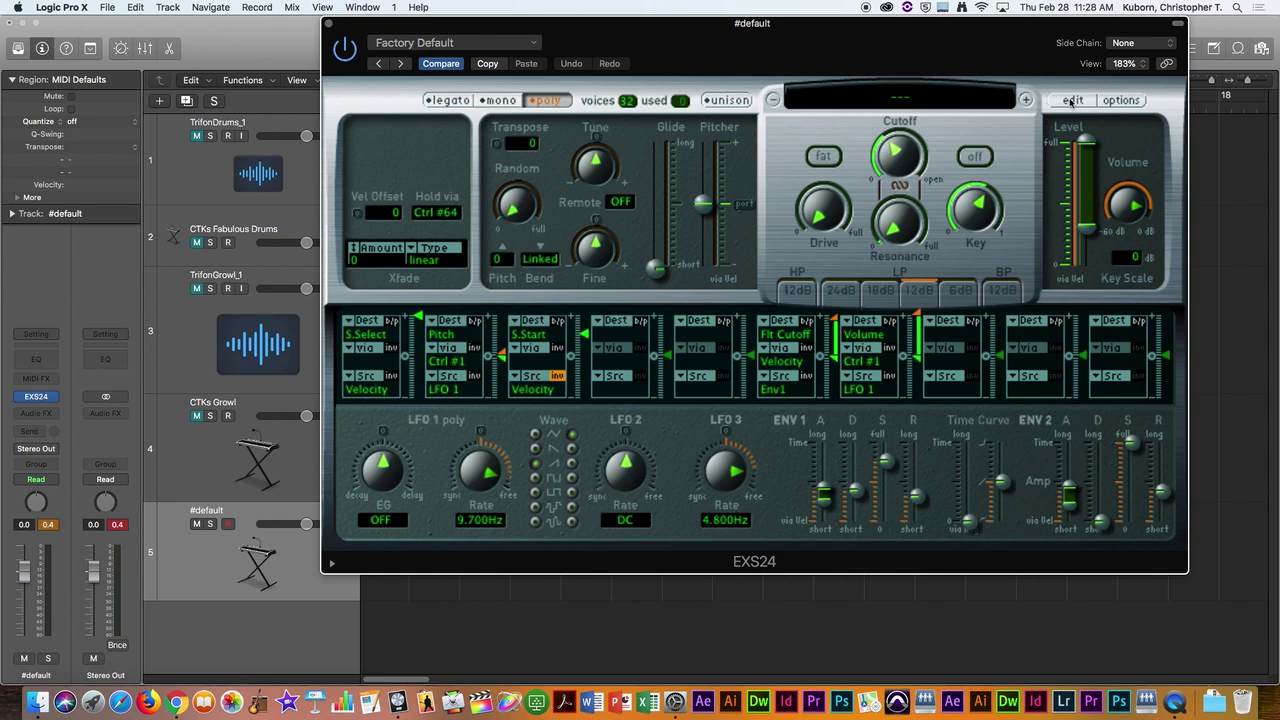
{"action": "left_click", "coordinate": [1072, 101]}
Step: Create an empty Zone #1 in the EXS24 editor and choose Load Audio Sample for it
{"action": "left_click_drag", "start_coordinate": [645, 28], "coordinate": [1100, 24]}
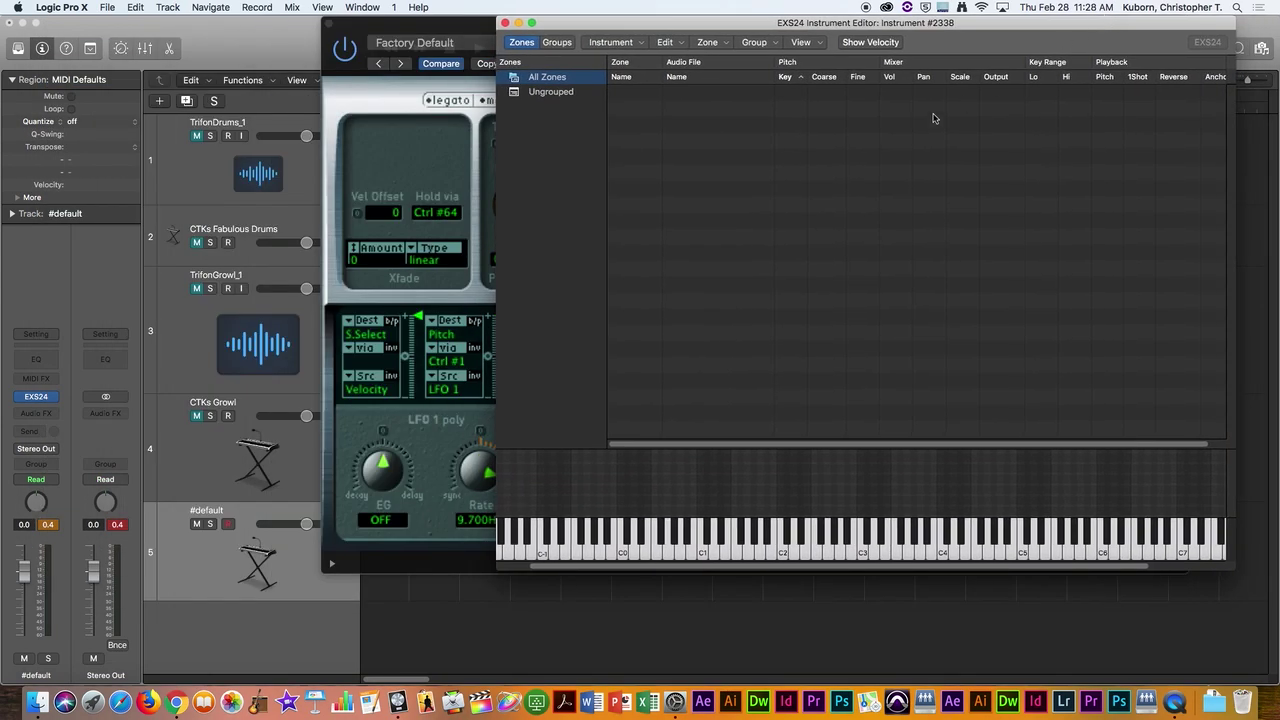
{"action": "left_click", "coordinate": [722, 44]}
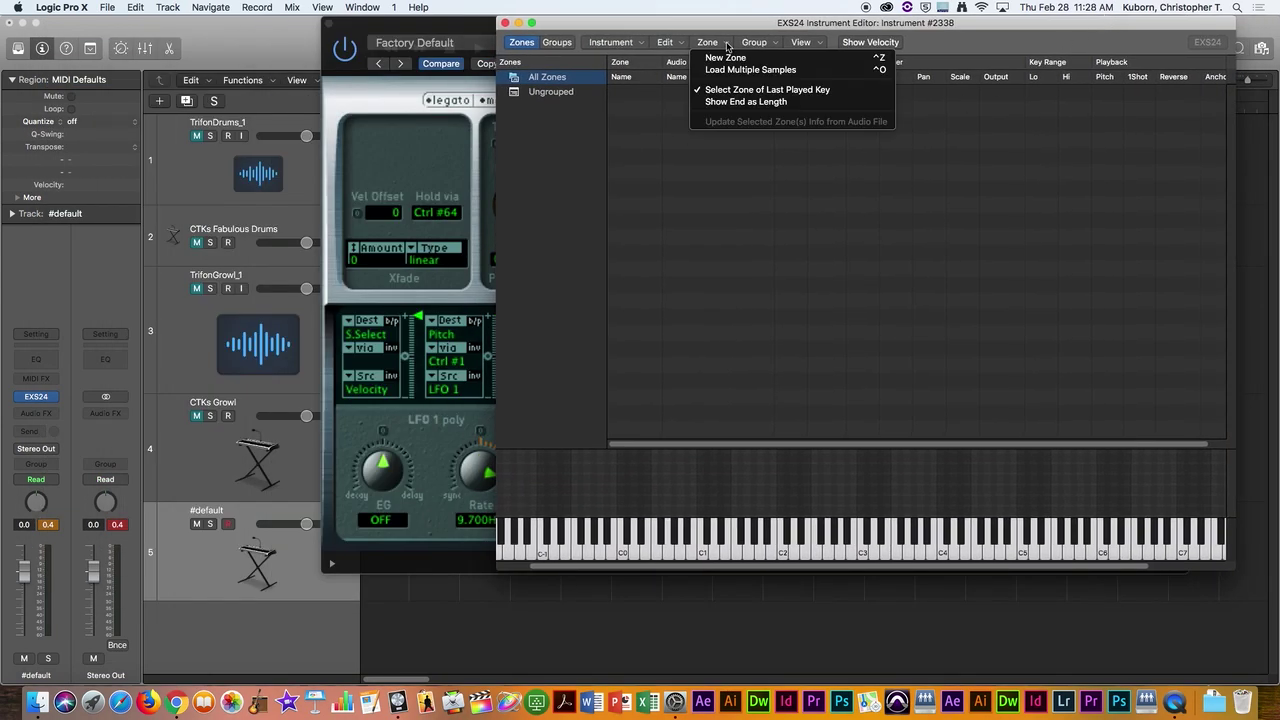
{"action": "left_click", "coordinate": [729, 58]}
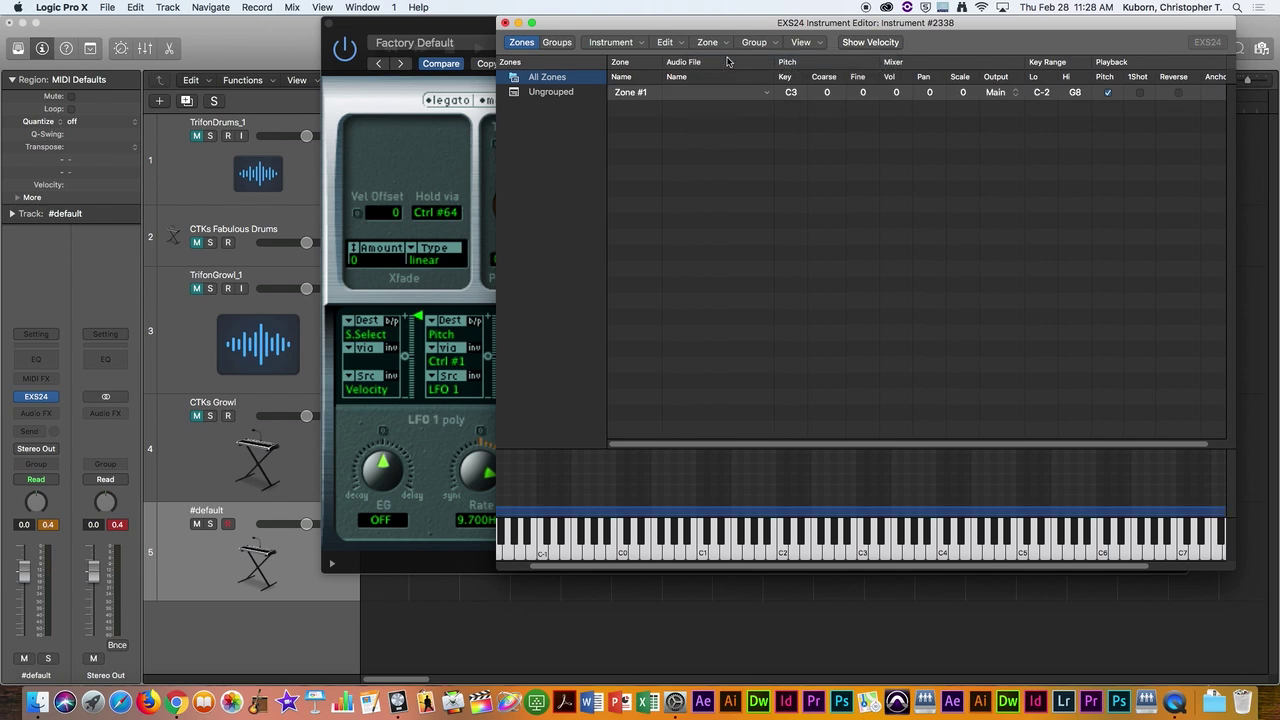
{"action": "left_click", "coordinate": [767, 94]}
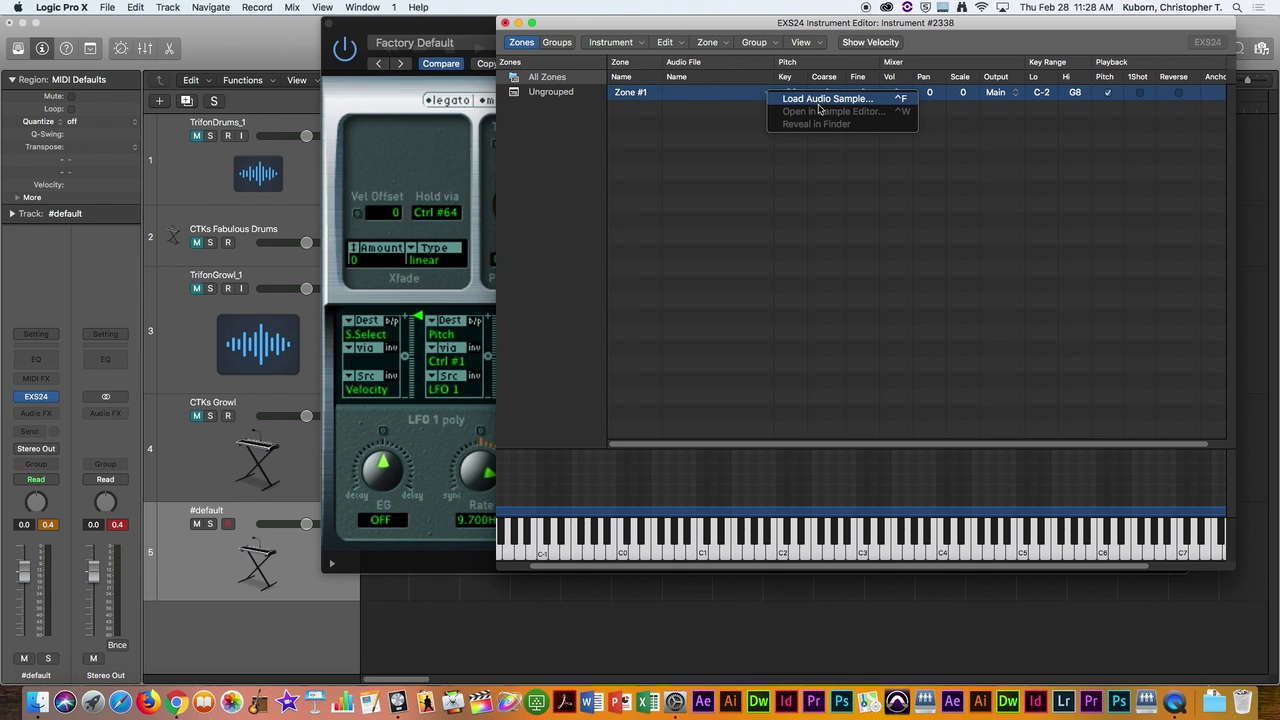
{"action": "left_click", "coordinate": [1002, 125]}
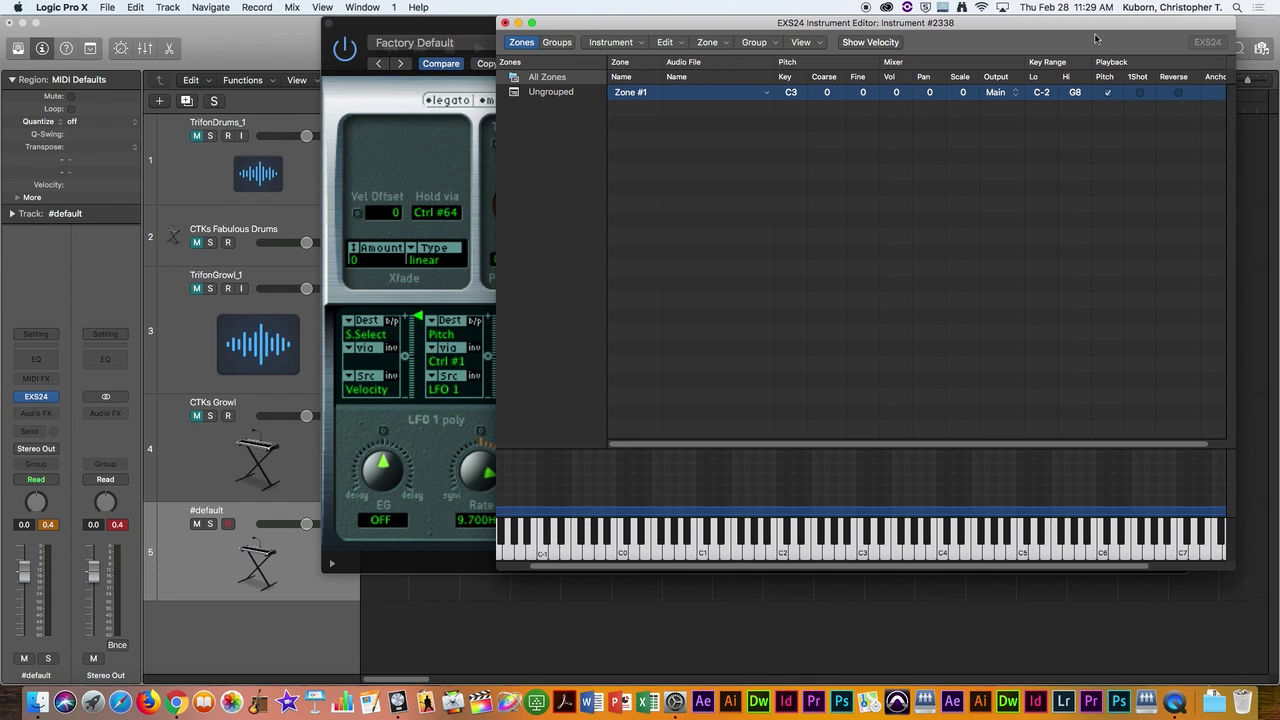
{"action": "left_click", "coordinate": [767, 93]}
{"action": "left_click", "coordinate": [792, 101]}
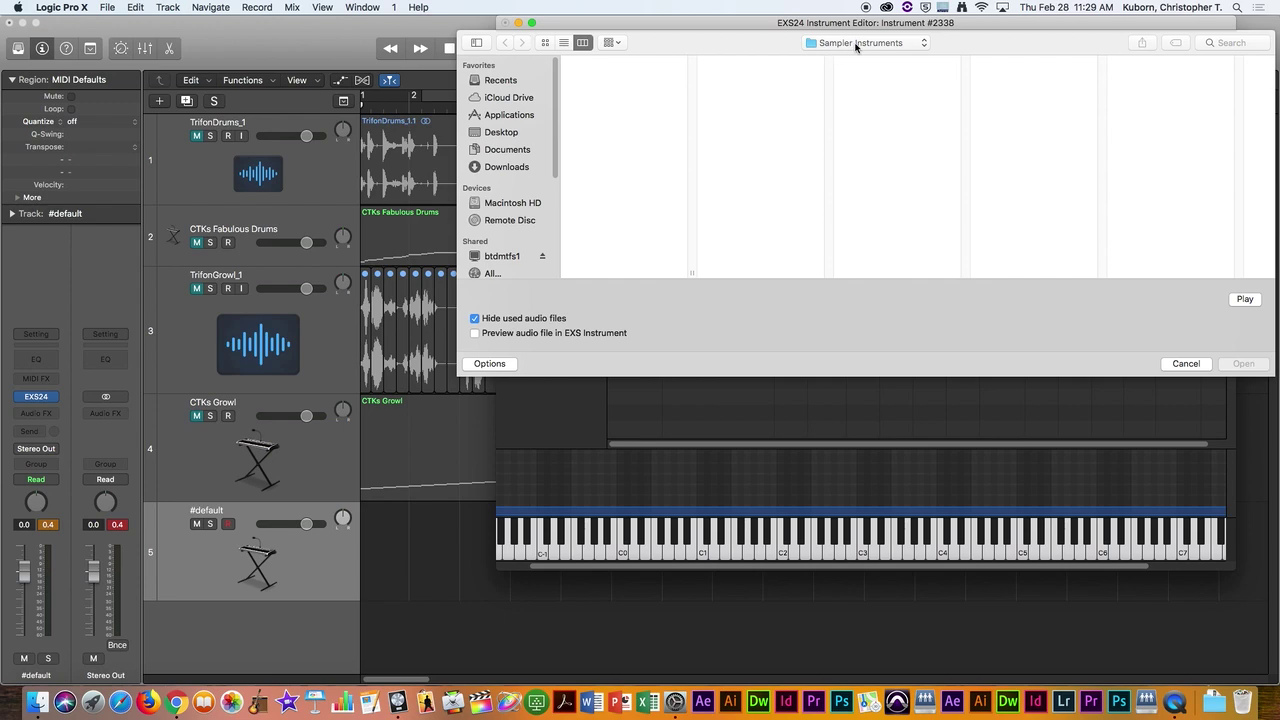
Step: Pick BRASS.WAV from the Horns sound-effects folder and open it into Zone #1
{"action": "left_click", "coordinate": [856, 45]}
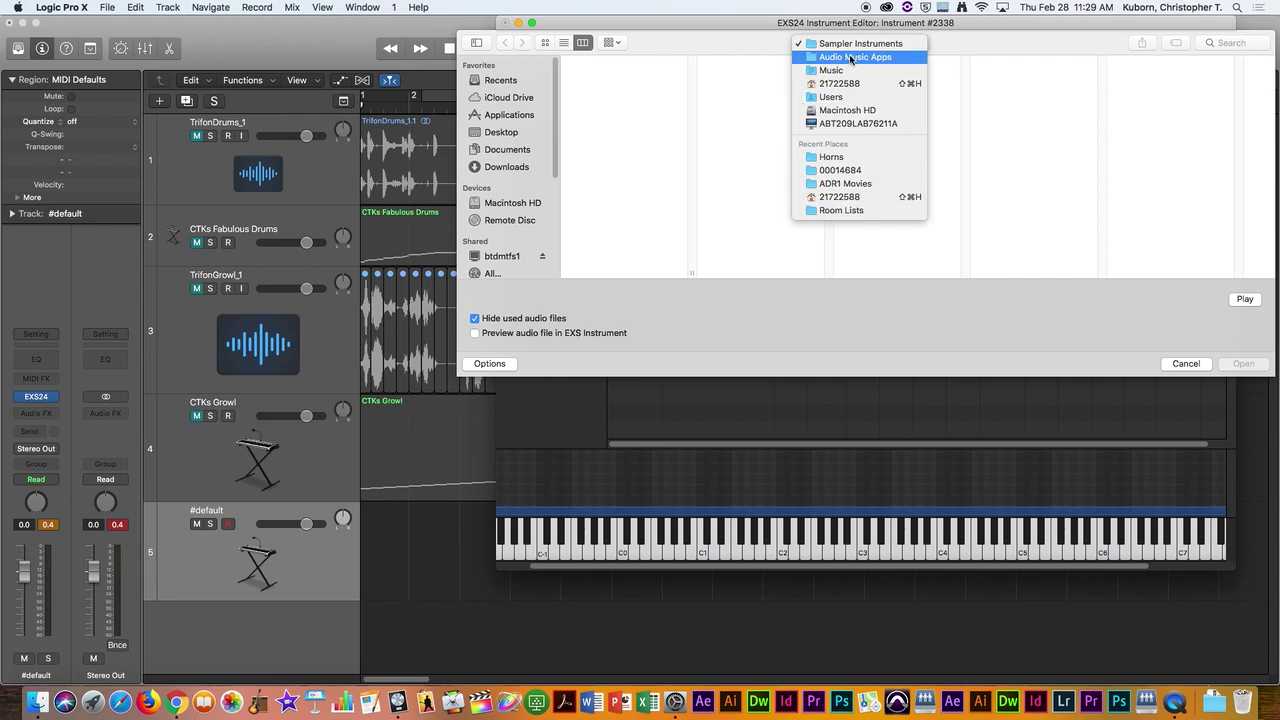
{"action": "left_click", "coordinate": [845, 157]}
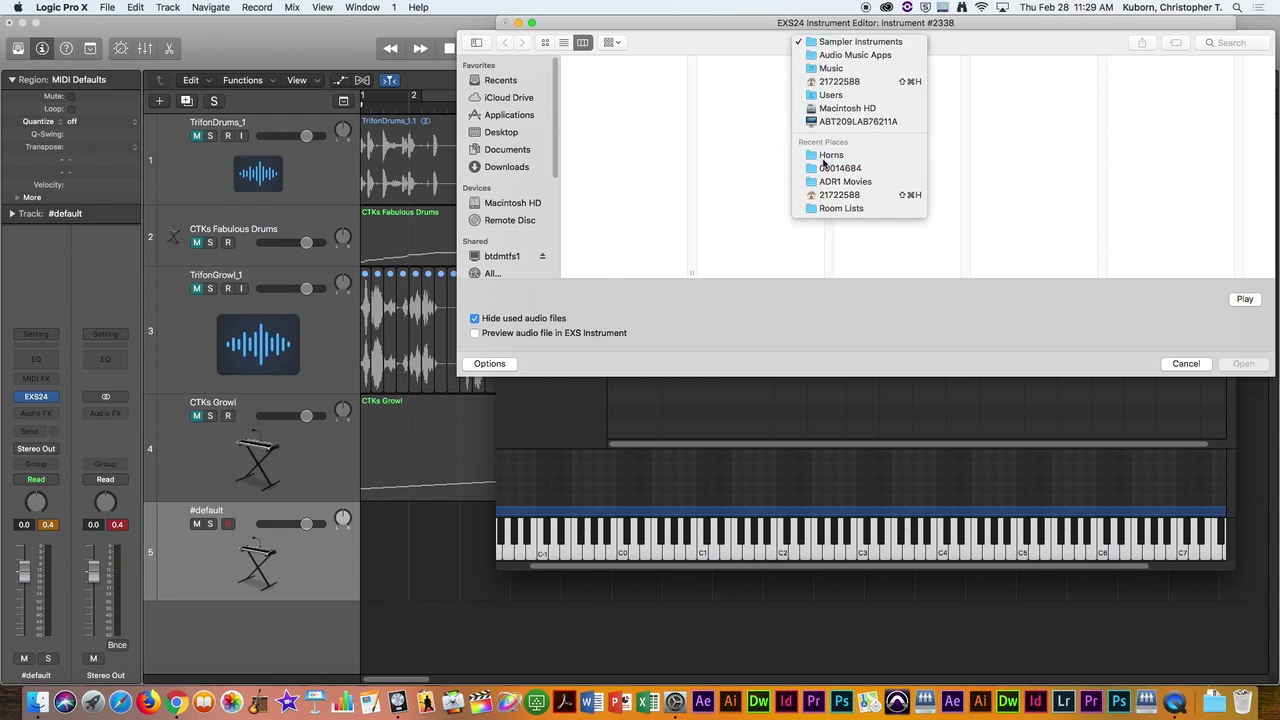
{"action": "left_click", "coordinate": [1180, 68]}
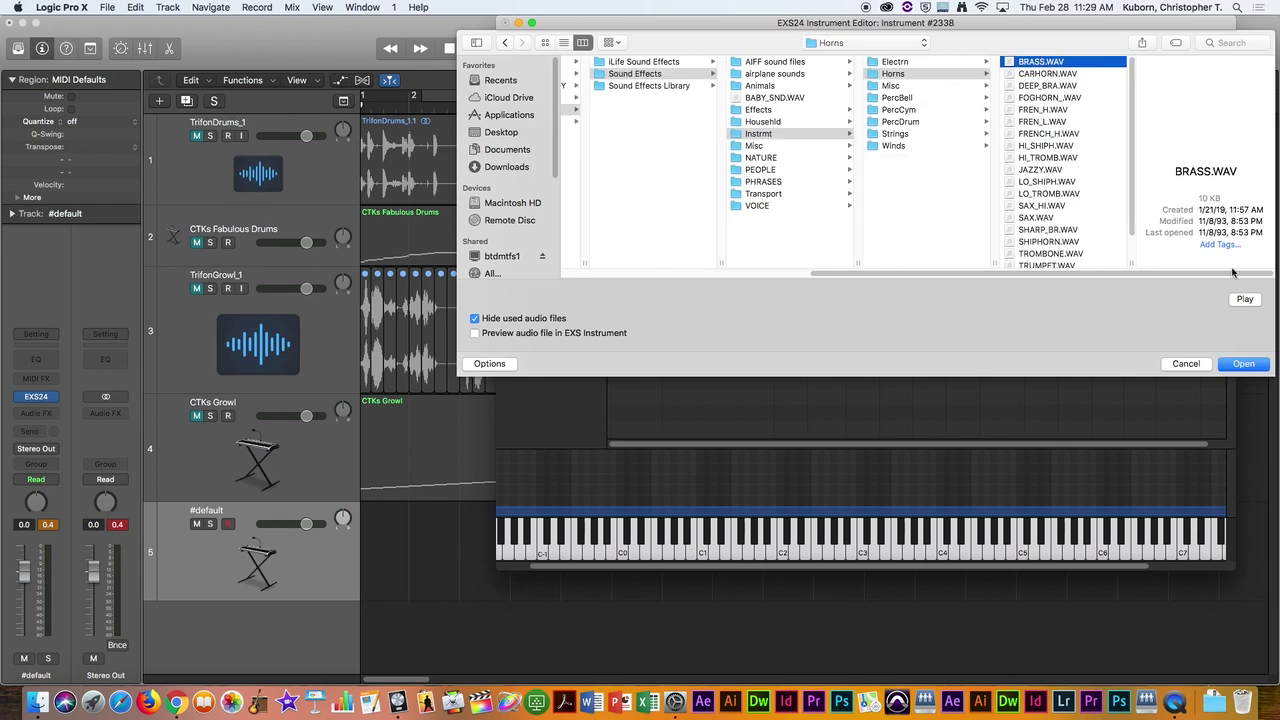
{"action": "left_click", "coordinate": [1244, 368]}
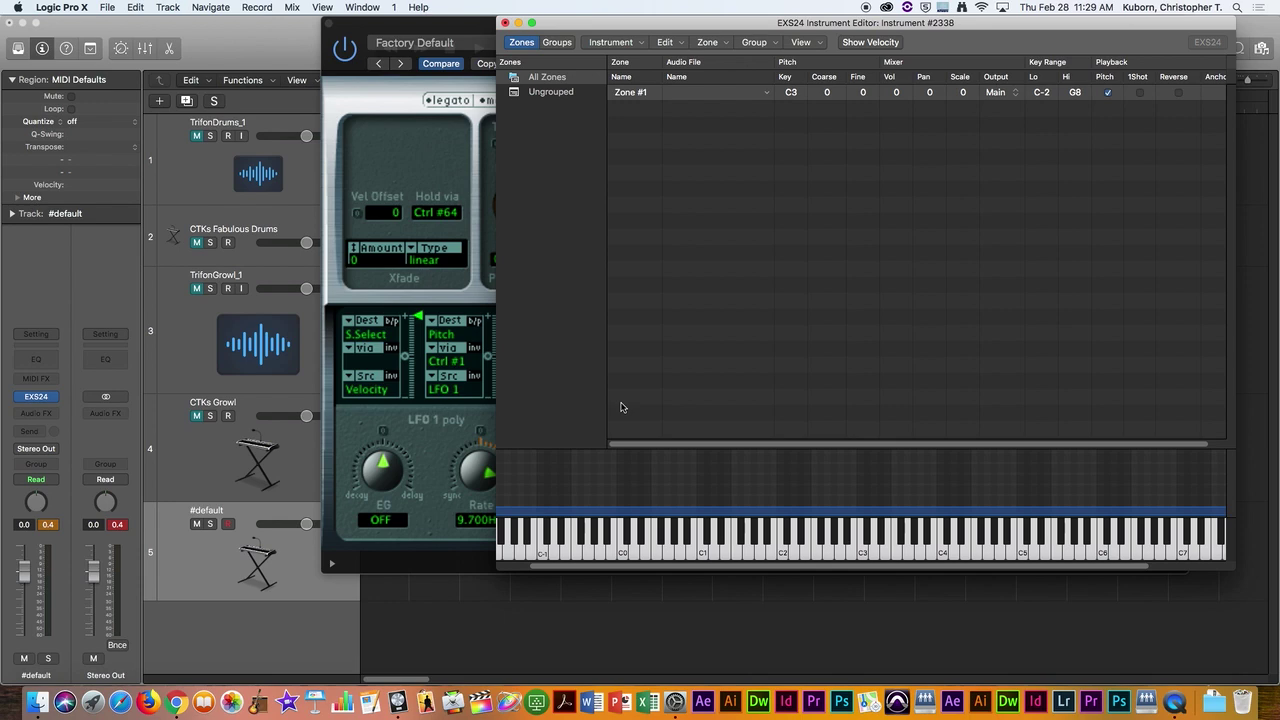
Step: Begin saving the new sampler instrument from the Instrument menu
{"action": "left_click_drag", "start_coordinate": [1034, 23], "coordinate": [1023, 38]}
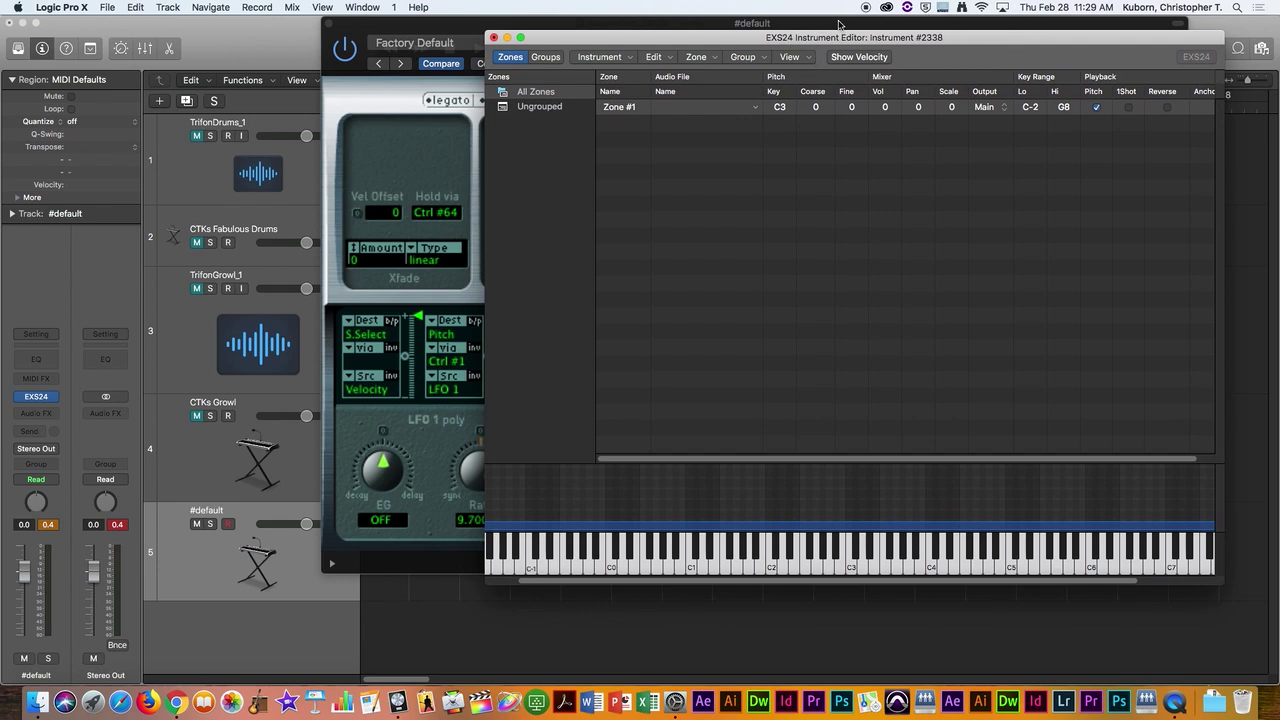
{"action": "left_click", "coordinate": [630, 60]}
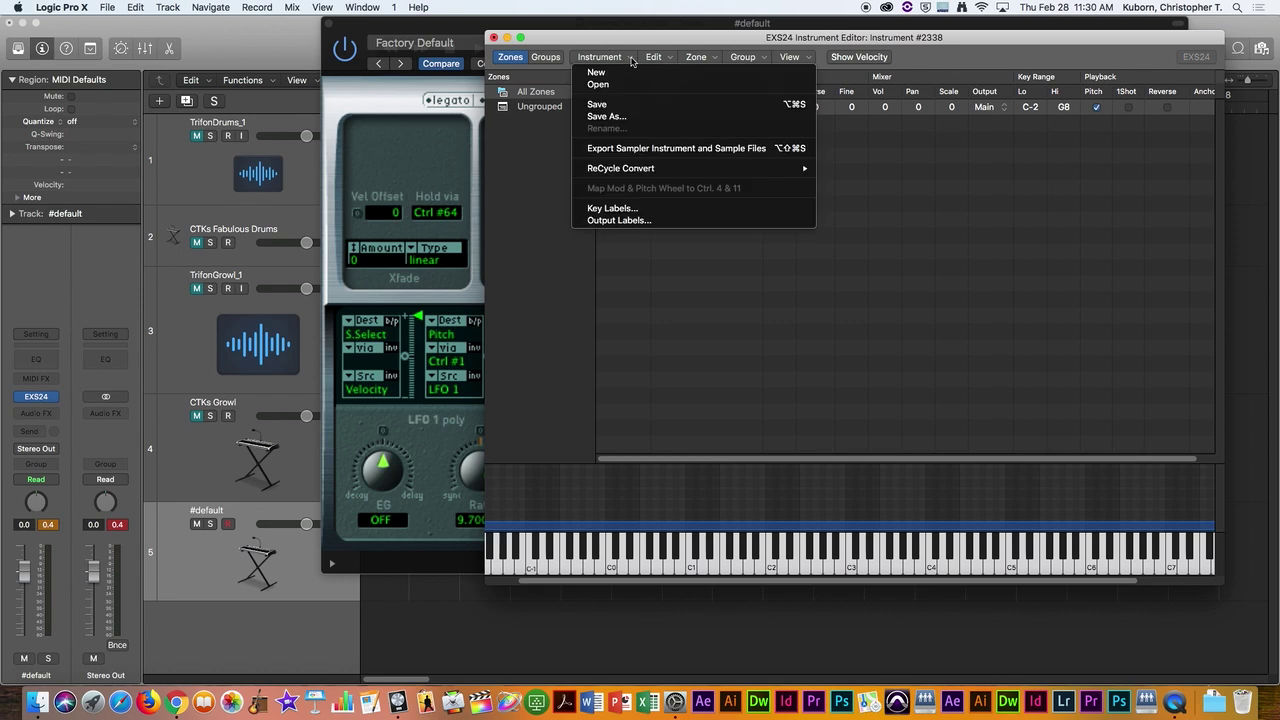
{"action": "left_click", "coordinate": [629, 107]}
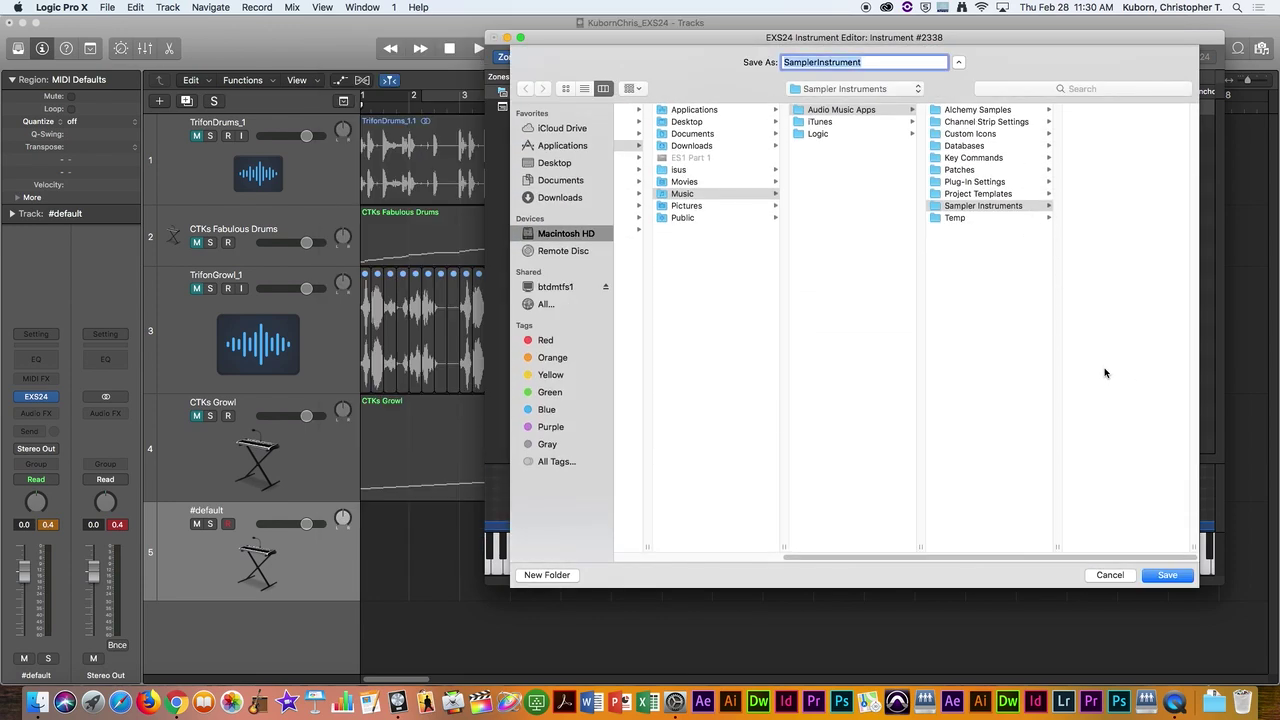
{"action": "scroll", "coordinate": [875, 306], "scroll_direction": "left", "scroll_amount": 5}
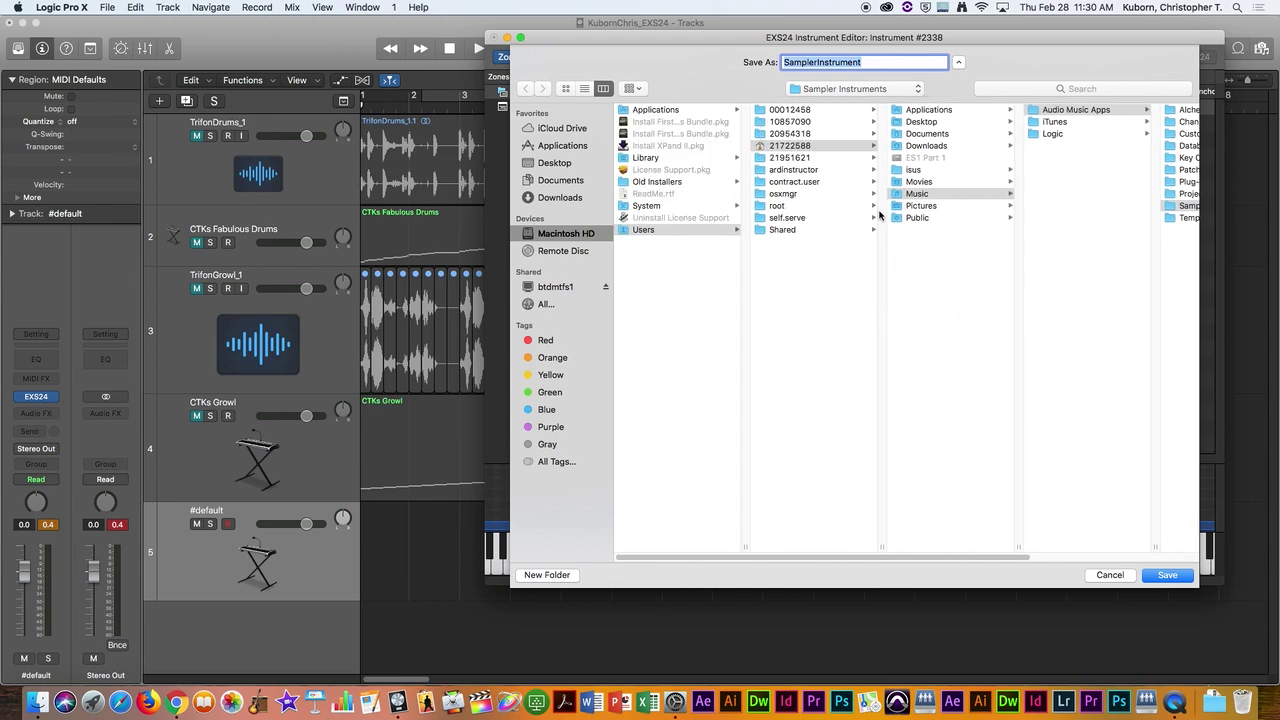
{"action": "scroll", "coordinate": [965, 205], "scroll_direction": "right", "scroll_amount": 5}
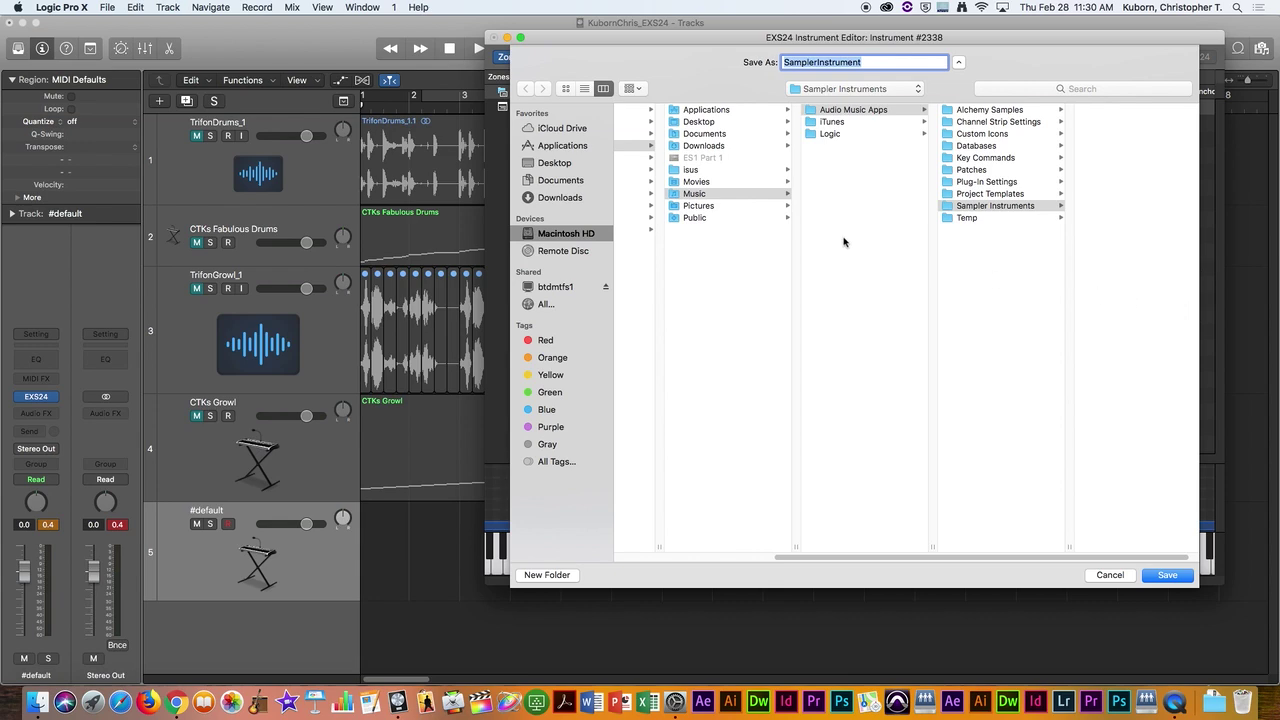
Step: Name it 'CTKs Brass' and save it in Students > Private > the student's numbered folder
{"action": "key", "text": "super+shift+c"}
{"action": "left_click", "coordinate": [662, 134]}
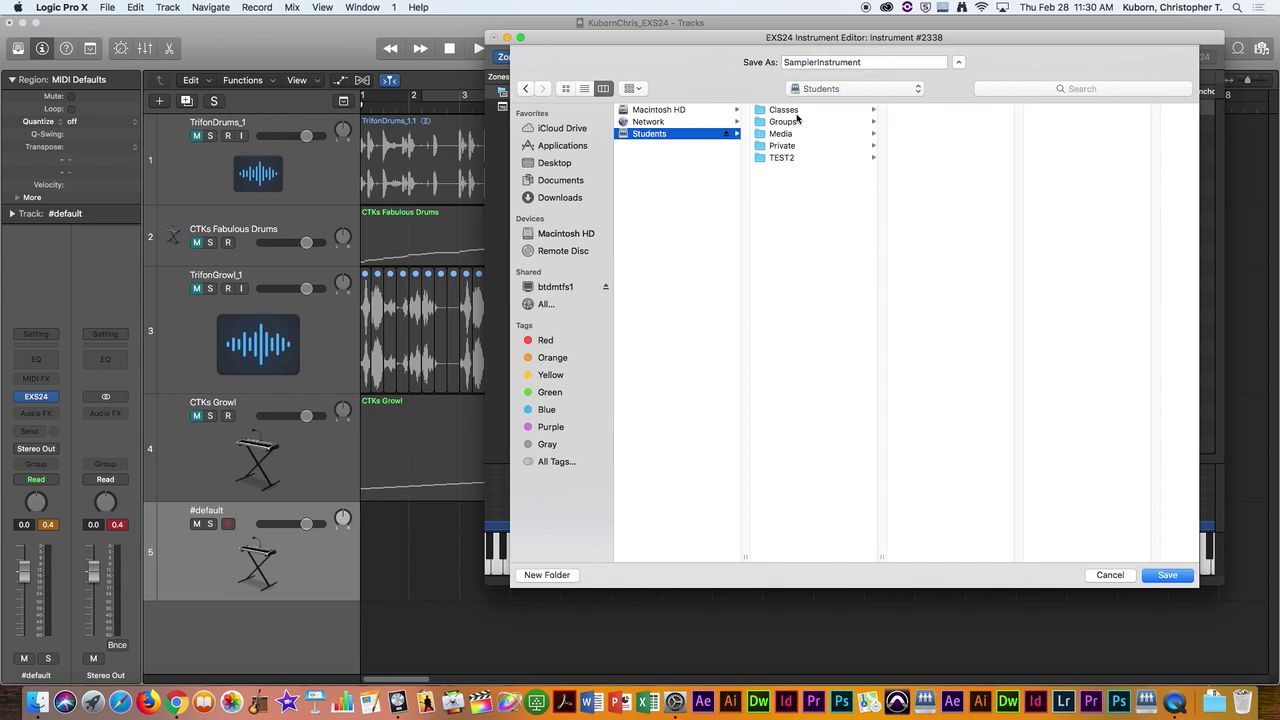
{"action": "left_click", "coordinate": [790, 147]}
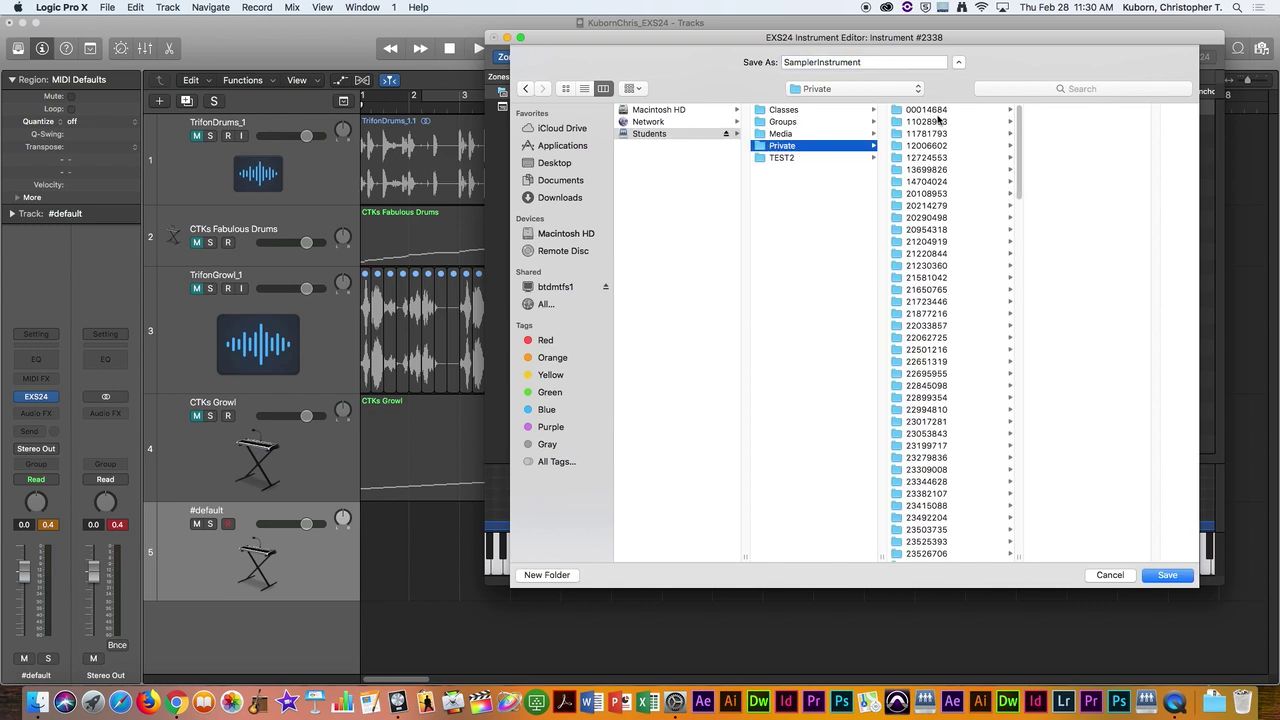
{"action": "left_click", "coordinate": [990, 111]}
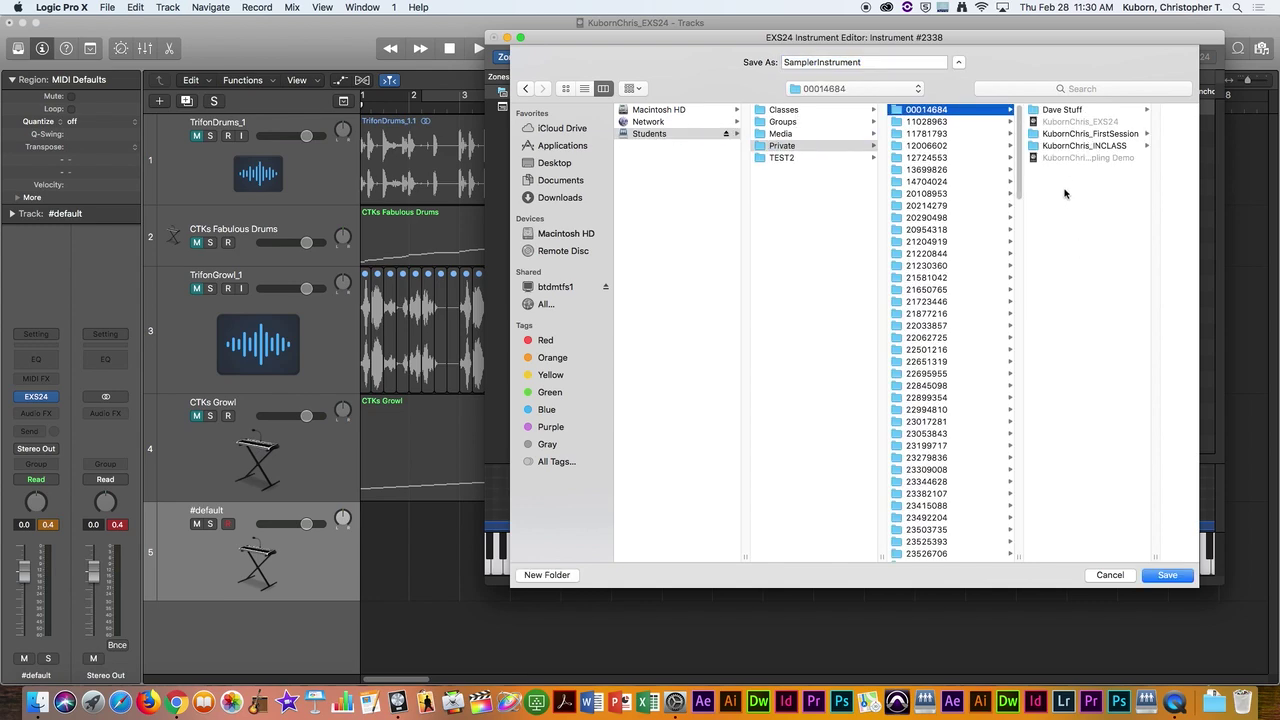
{"action": "left_click_drag", "start_coordinate": [879, 63], "coordinate": [768, 67]}
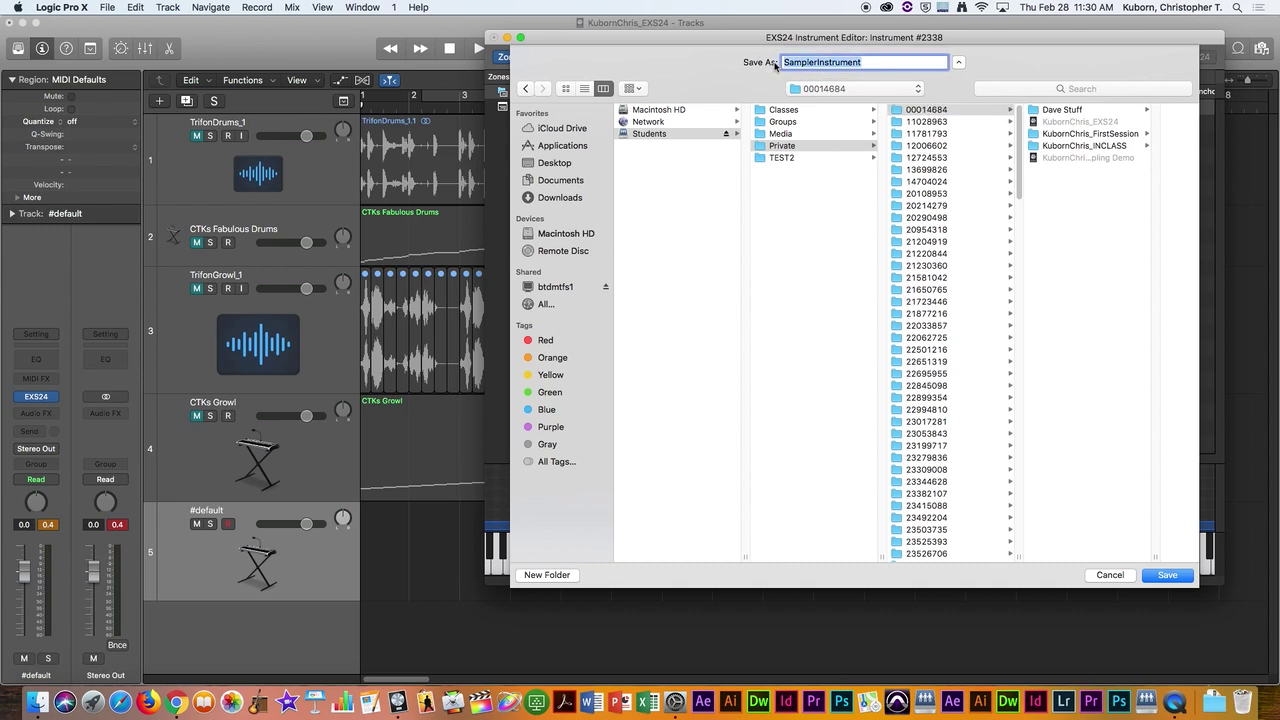
{"action": "type", "text": "CTKs Brass"}
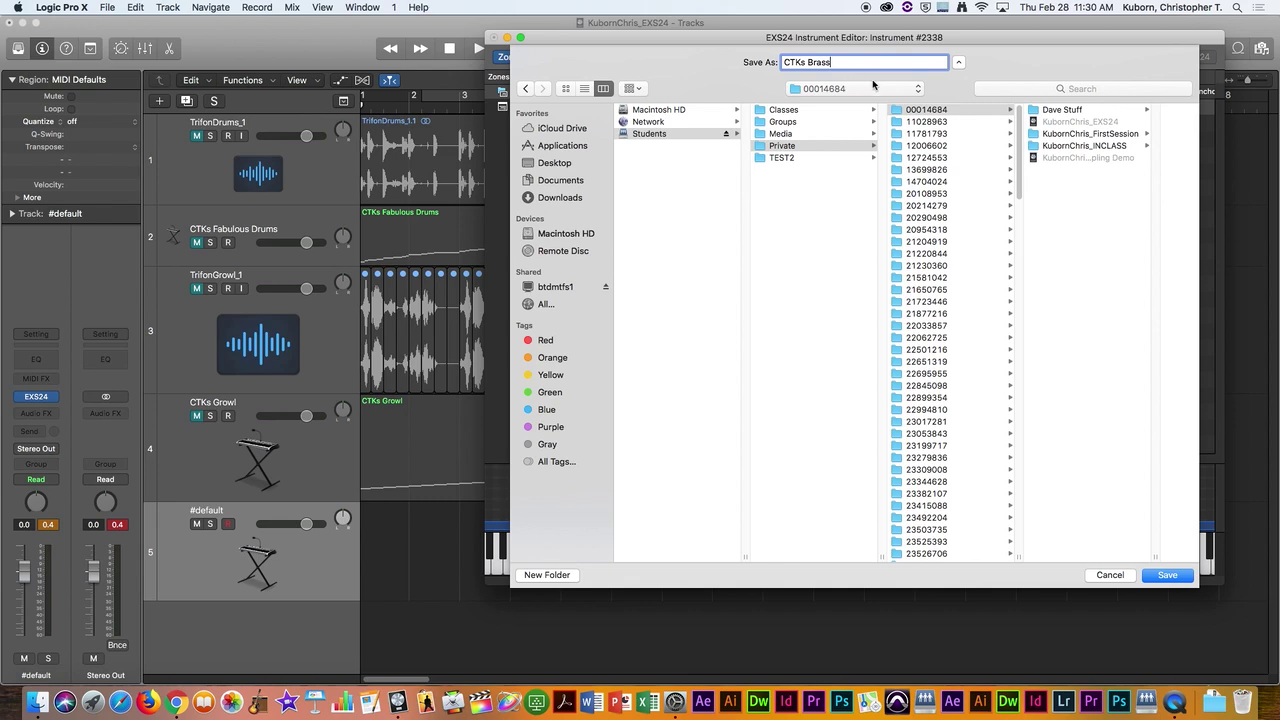
{"action": "left_click", "coordinate": [1168, 576]}
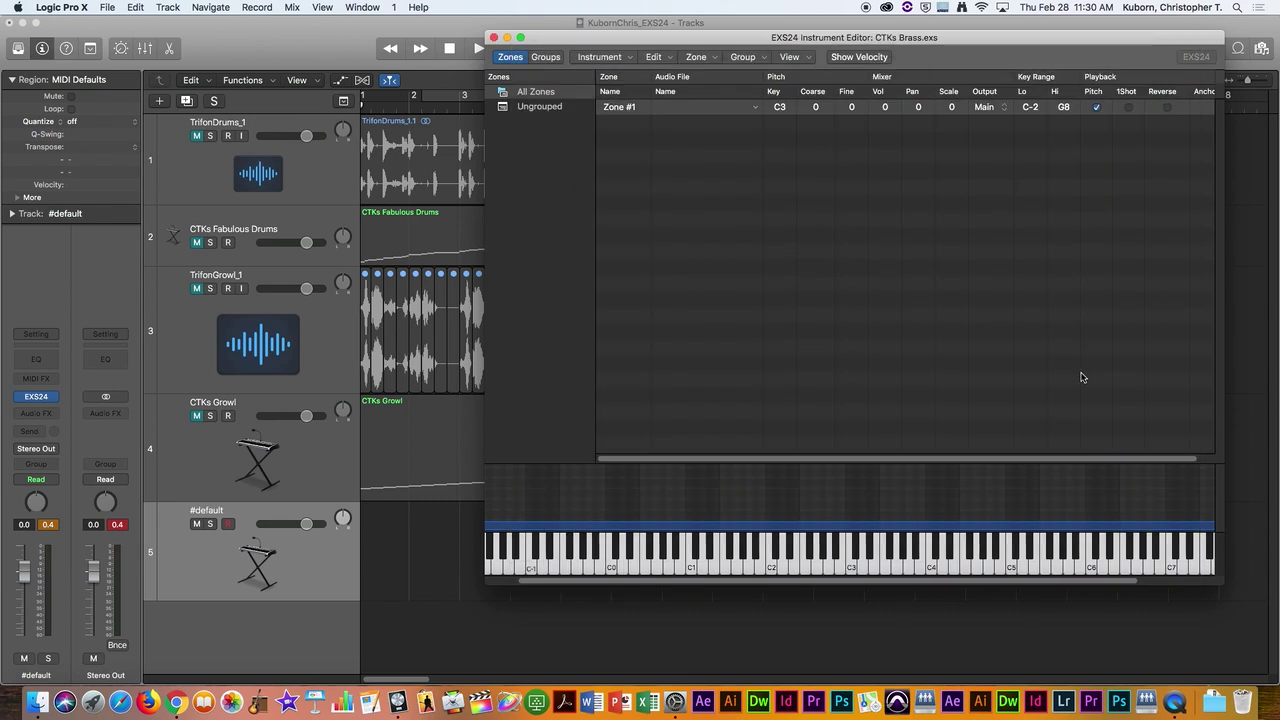
Step: Close the Instrument Editor, then abandon File > Save As without replacing the existing project file
{"action": "left_click", "coordinate": [495, 40]}
{"action": "left_click_drag", "start_coordinate": [622, 24], "coordinate": [698, 20]}
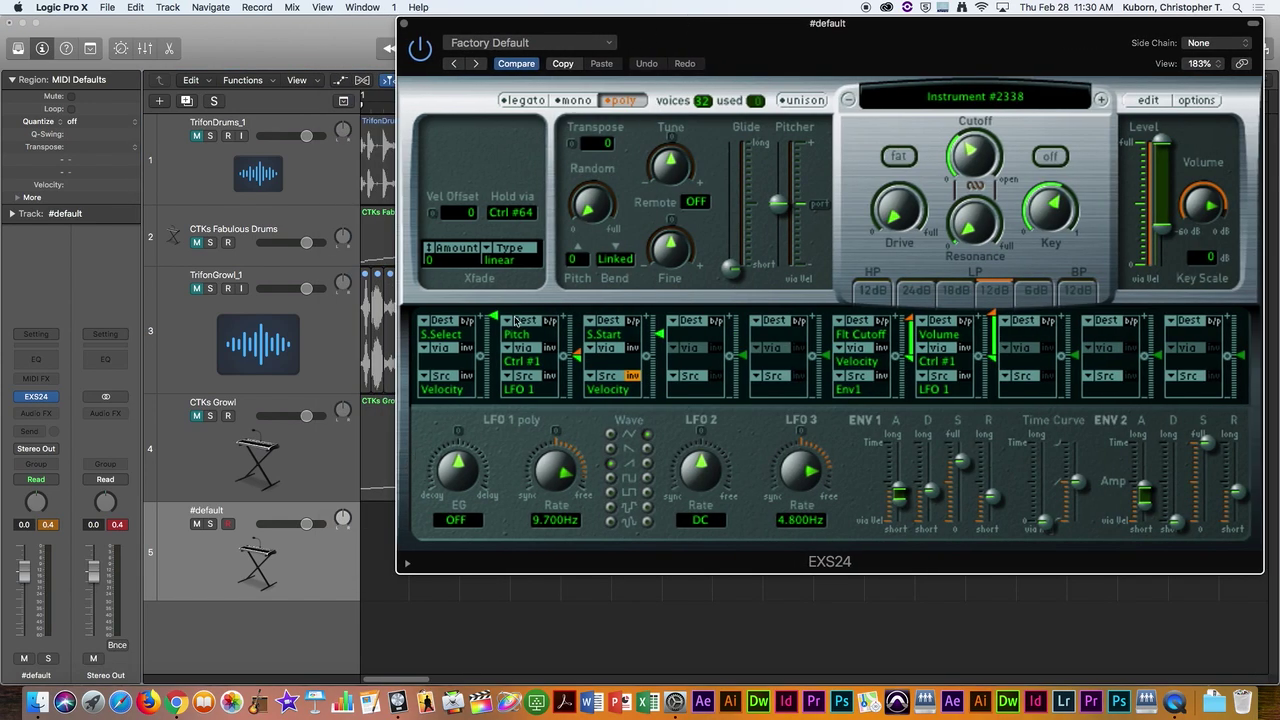
{"action": "left_click", "coordinate": [110, 7]}
{"action": "left_click", "coordinate": [126, 120]}
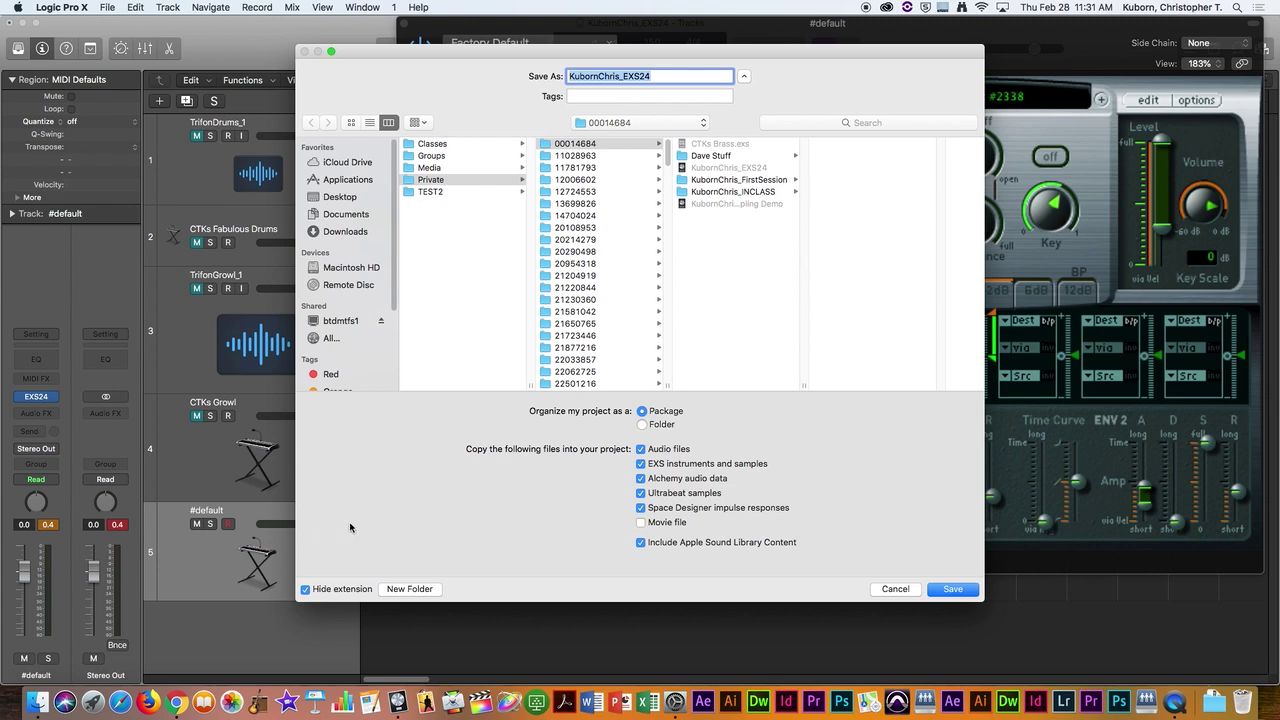
{"action": "left_click", "coordinate": [952, 590]}
{"action": "left_click", "coordinate": [688, 138]}
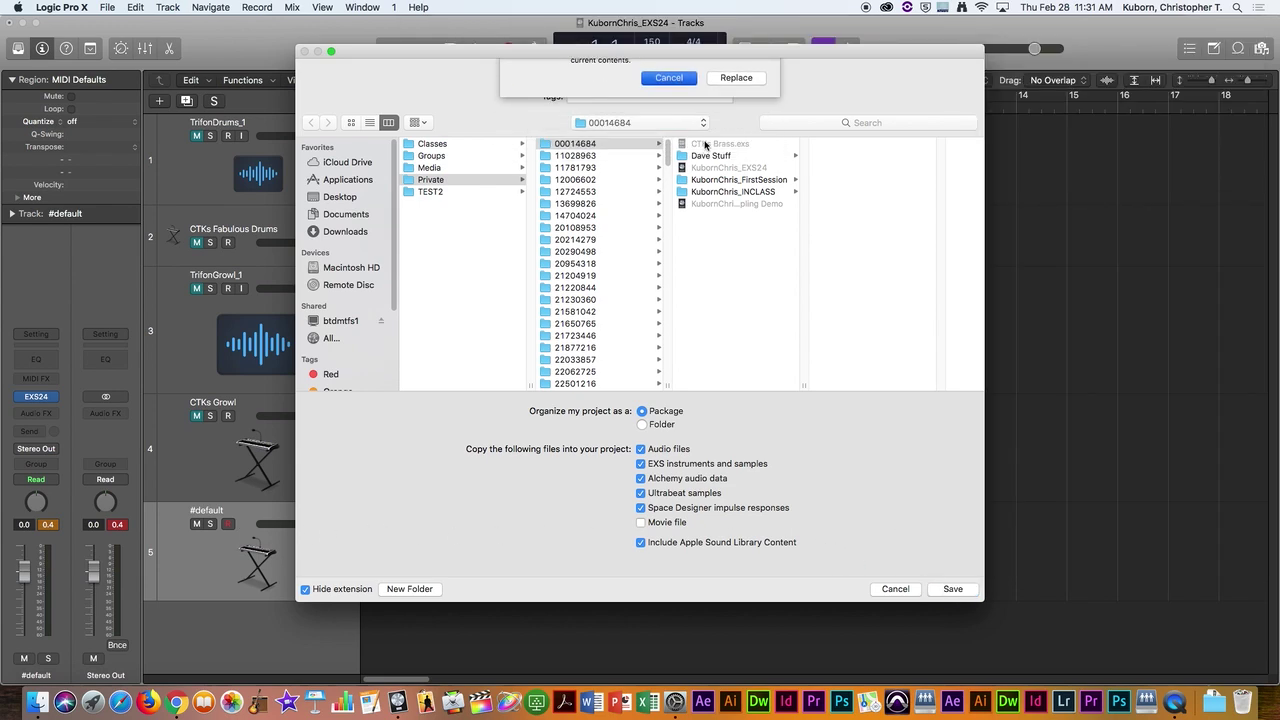
{"action": "left_click", "coordinate": [668, 82]}
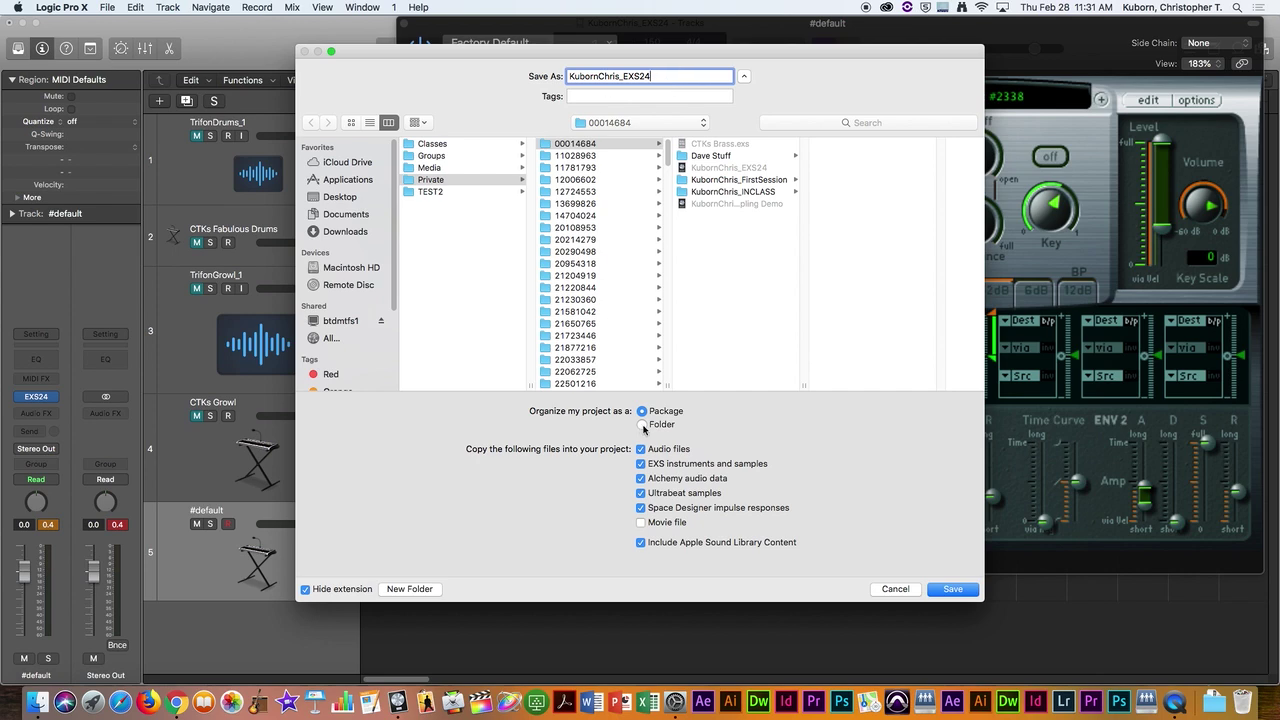
{"action": "left_click", "coordinate": [895, 589]}
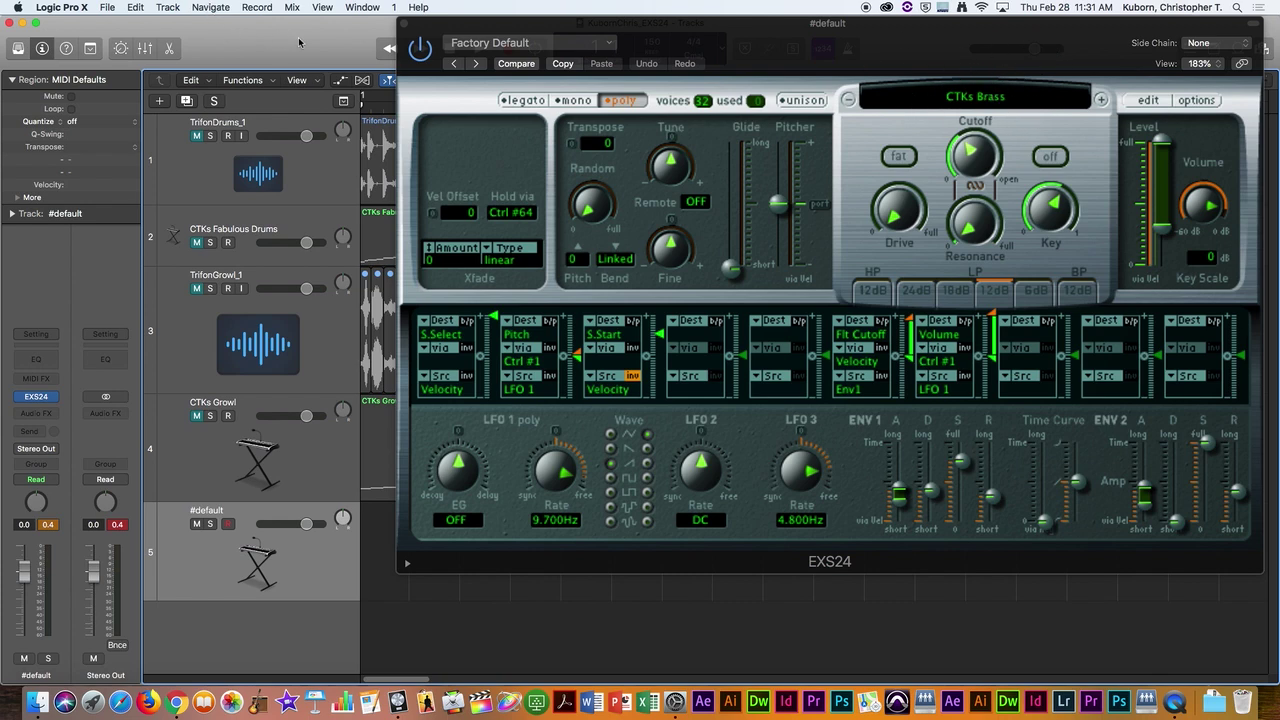
Step: Open the Logic Pro X application menu and dismiss it without choosing anything
{"action": "left_click", "coordinate": [57, 8]}
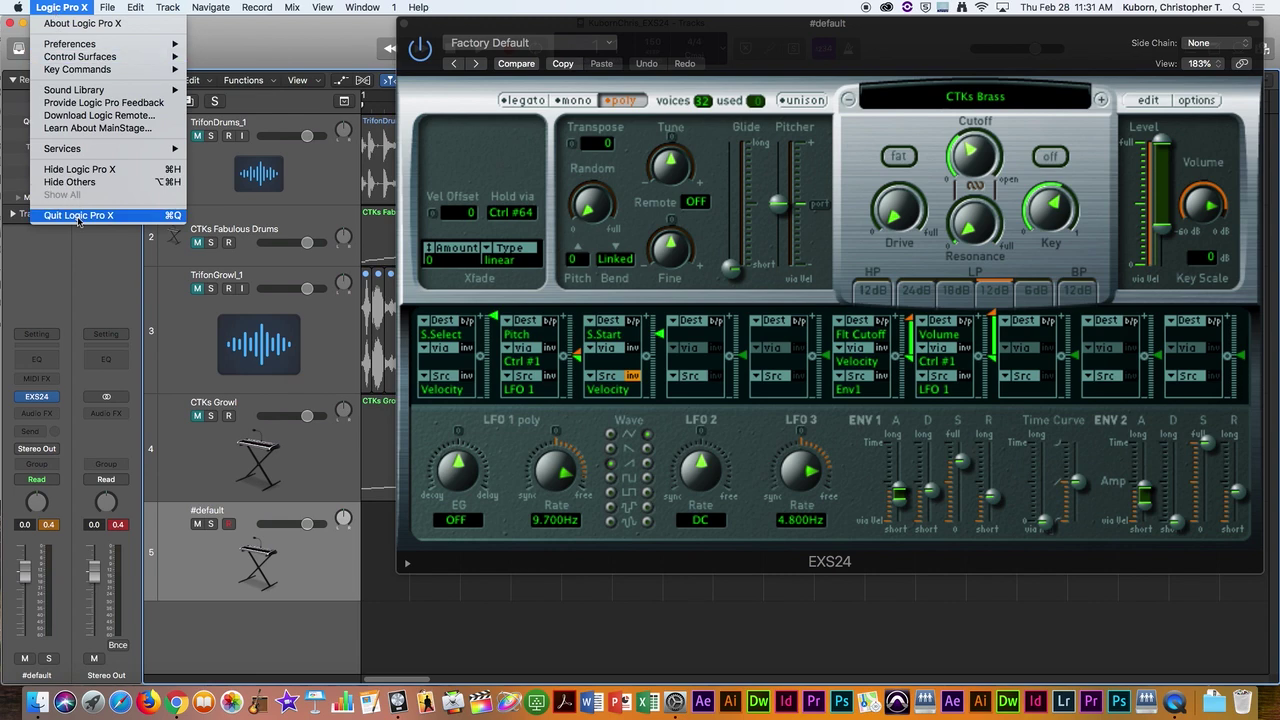
{"action": "key", "text": "Escape"}
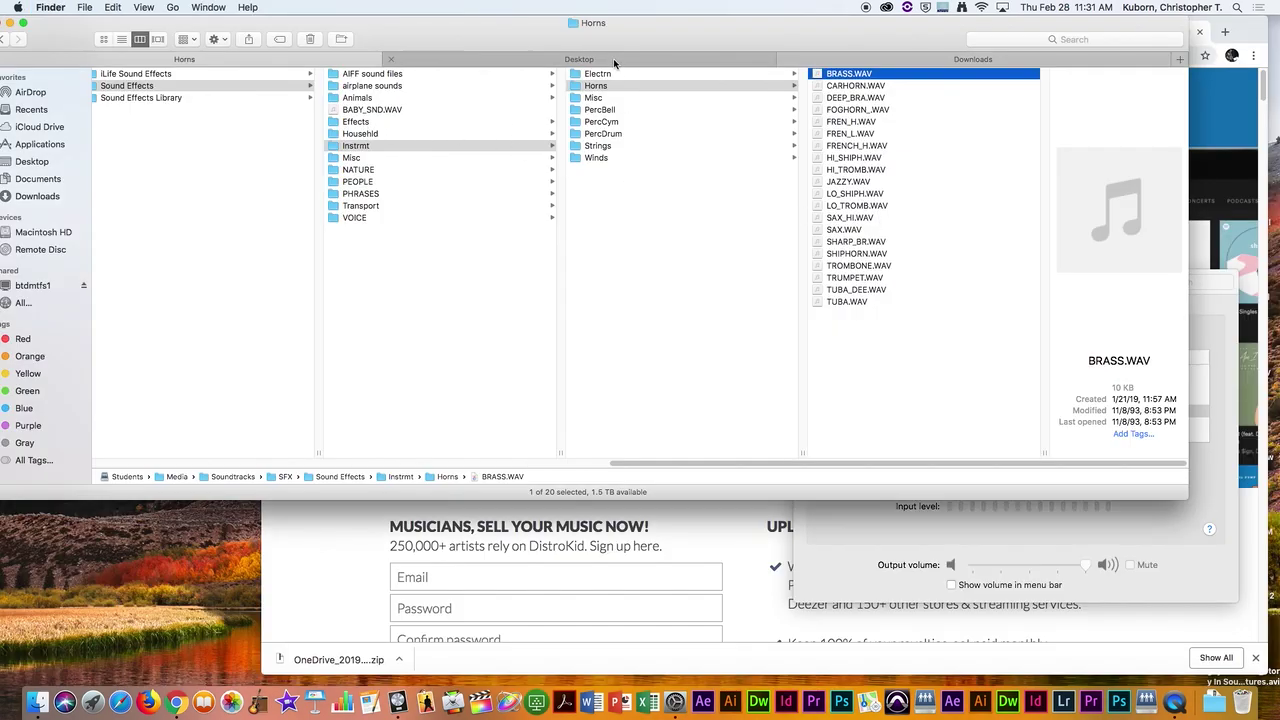
Step: In Finder, go to Students > Private > the student's numbered folder and select the saved file
{"action": "left_click", "coordinate": [618, 59]}
{"action": "key", "text": "super+shift+c"}
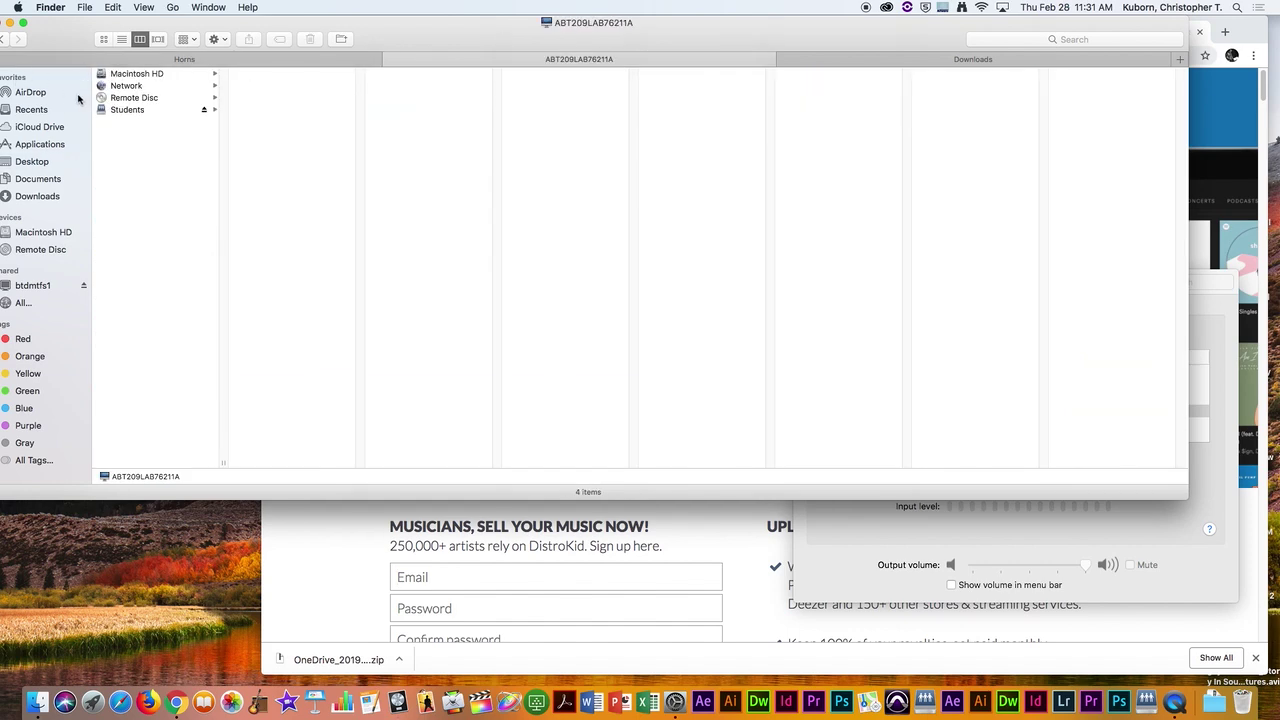
{"action": "left_click", "coordinate": [128, 110]}
{"action": "left_click", "coordinate": [268, 110]}
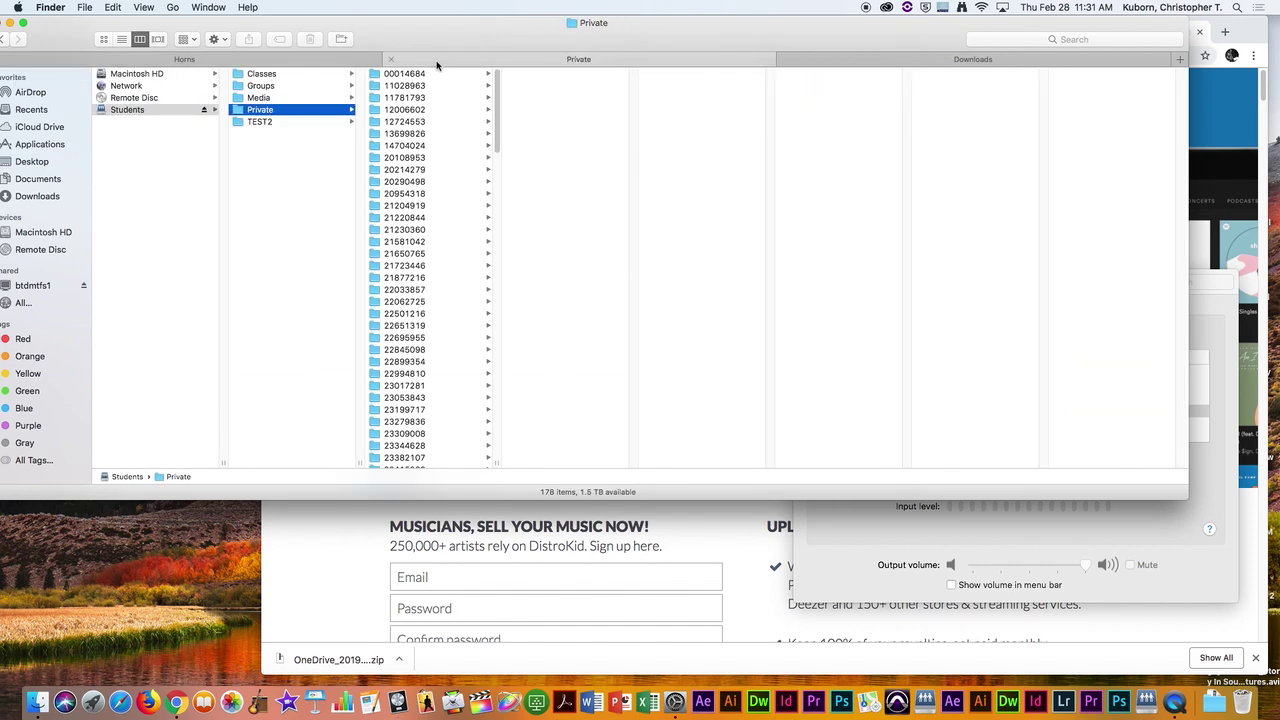
{"action": "left_click", "coordinate": [422, 76]}
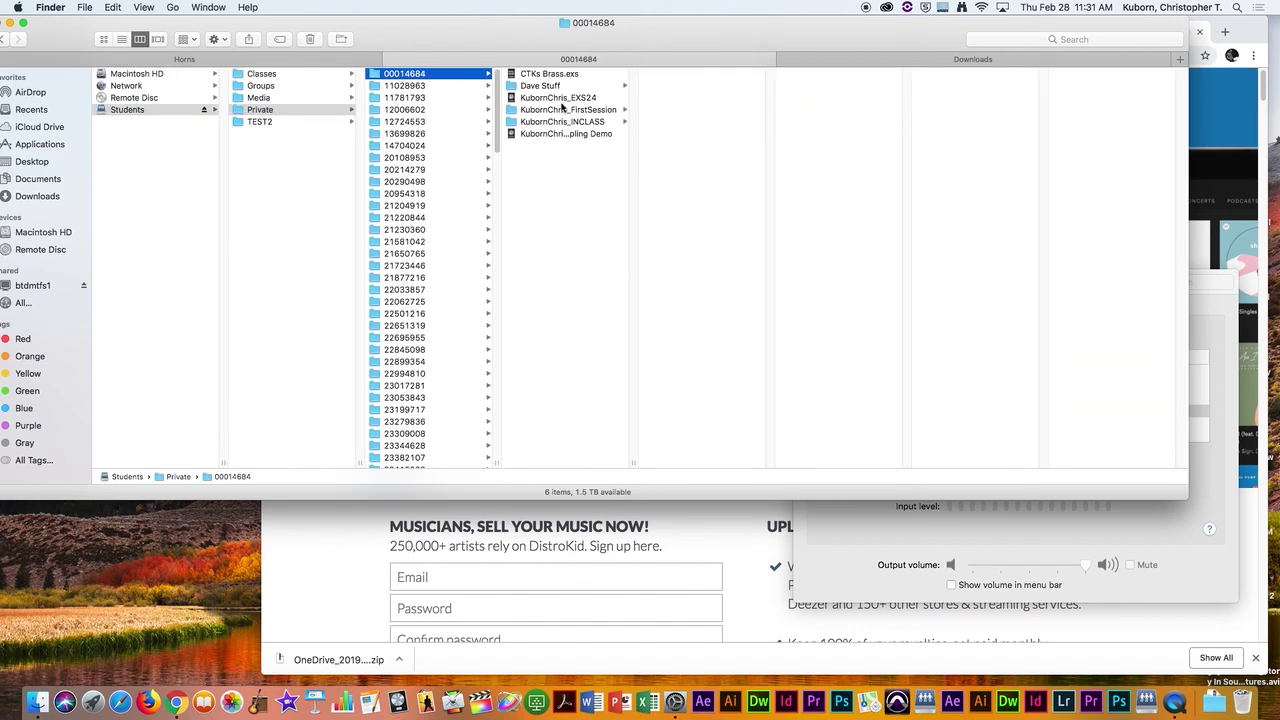
{"action": "left_click", "coordinate": [549, 100]}
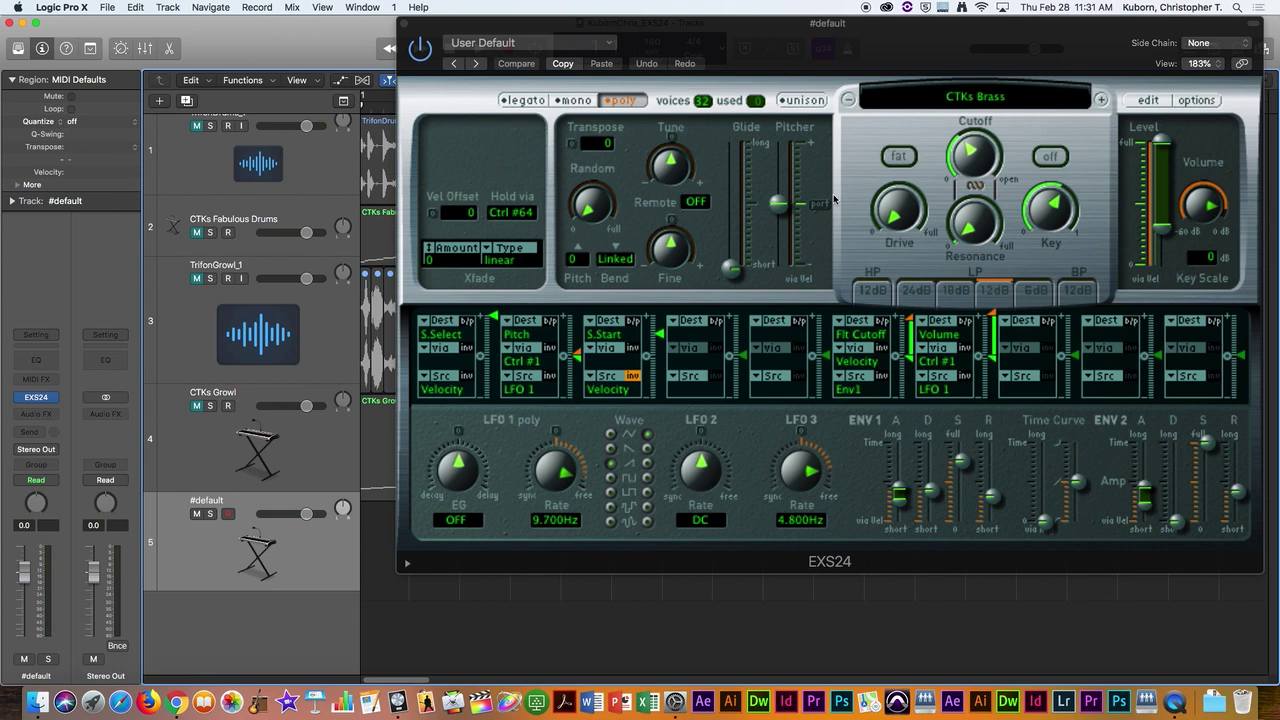
Step: Show Musical Typing, play a test note on CTKs Brass, then close the keyboard
{"action": "key", "text": "super+k"}
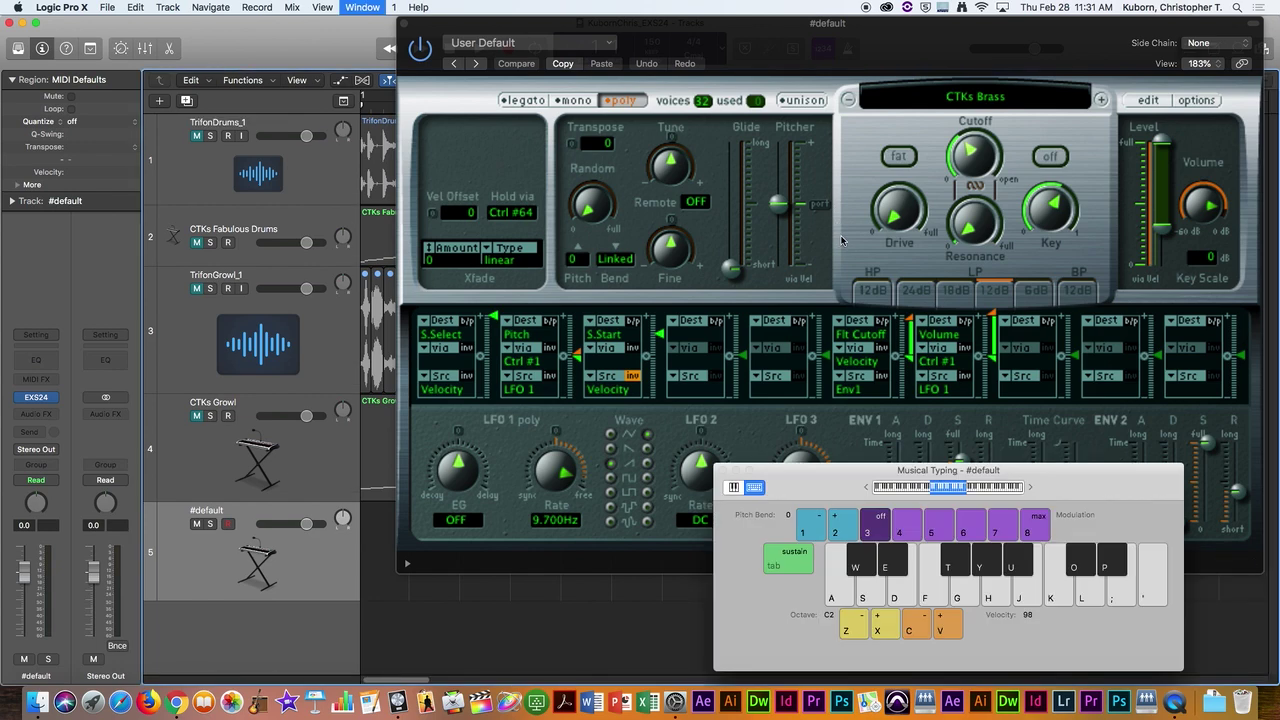
{"action": "key", "text": "a"}
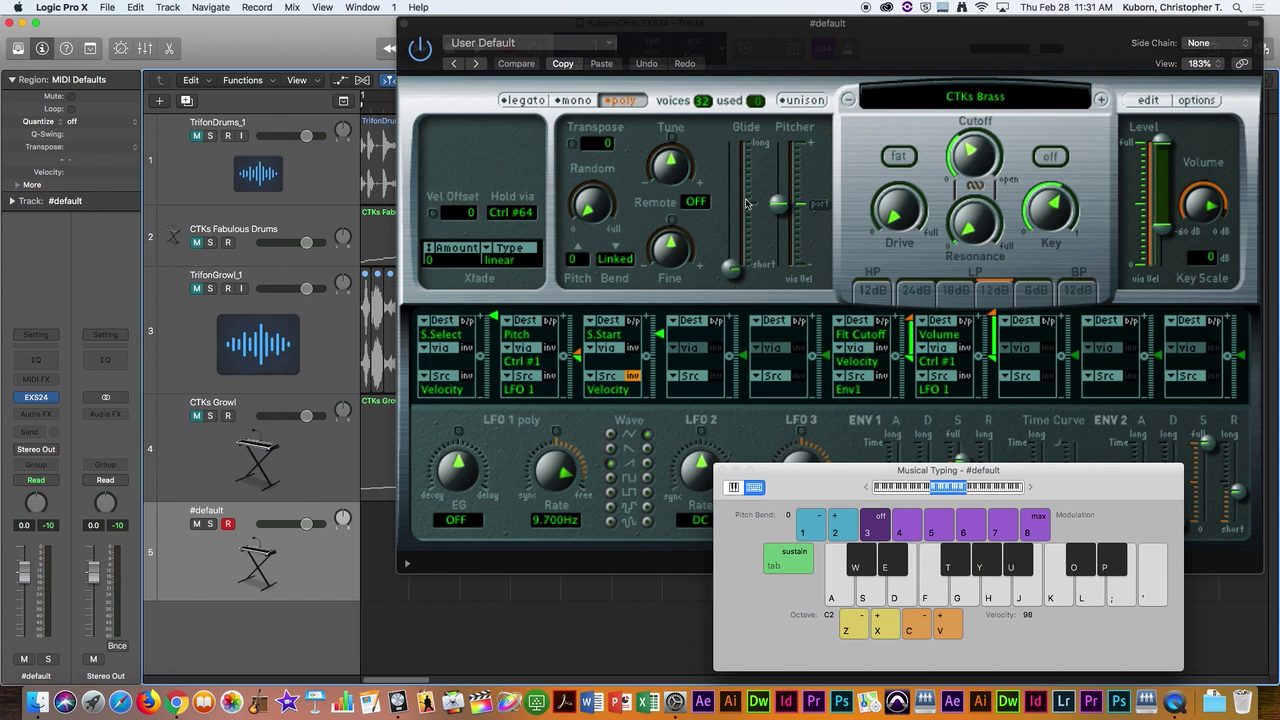
{"action": "left_click", "coordinate": [724, 471]}
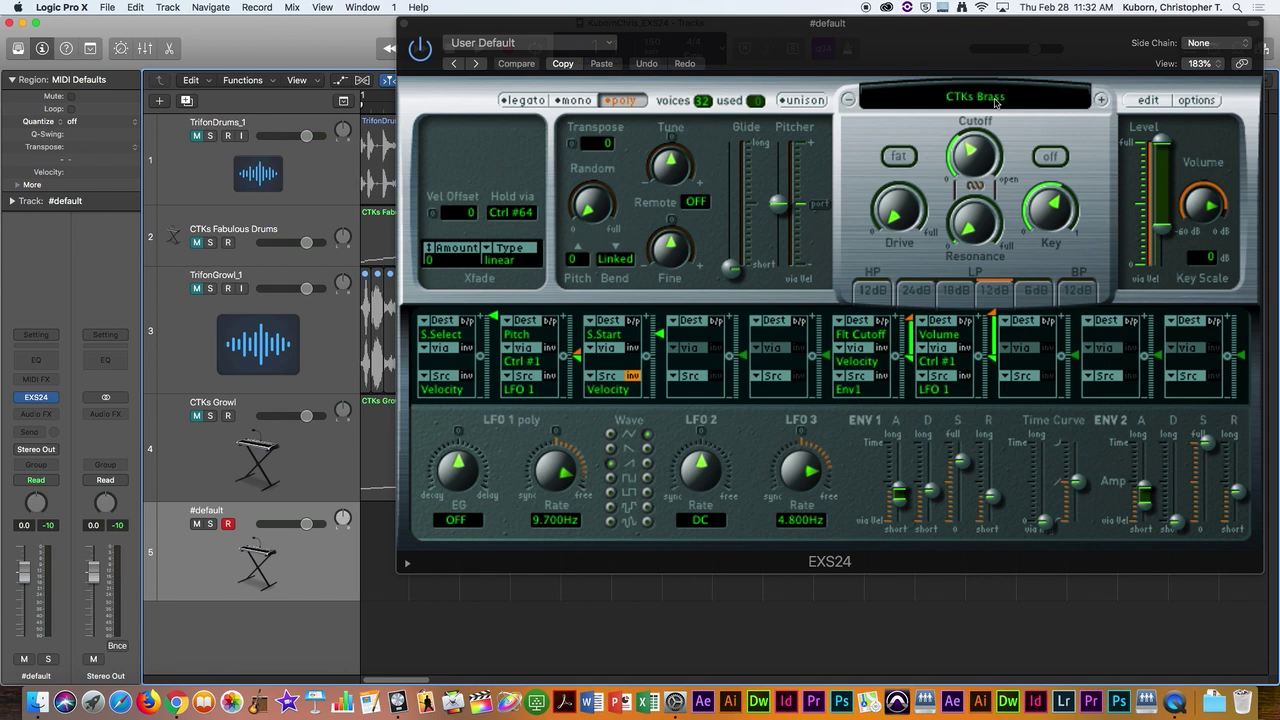
Step: Open the EXS24 instrument list and dismiss it, keeping CTKs Brass, then close the sampler window
{"action": "left_click", "coordinate": [995, 101]}
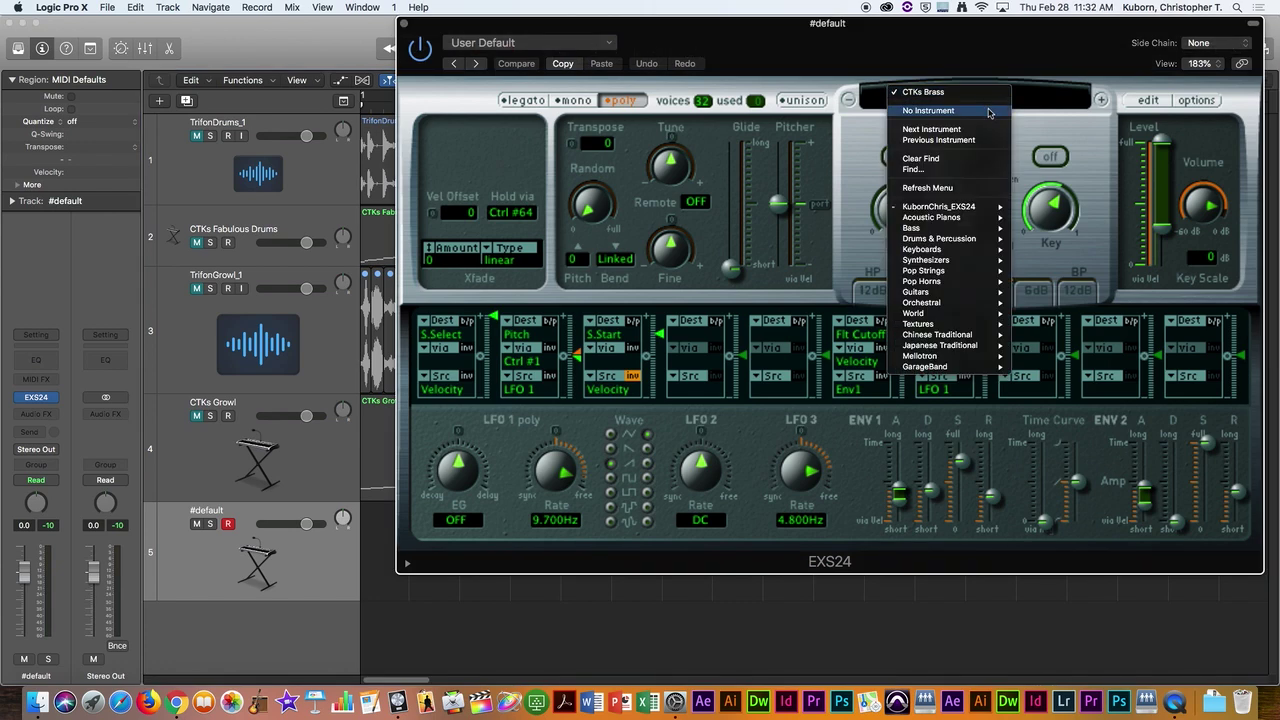
{"action": "left_click", "coordinate": [1073, 116]}
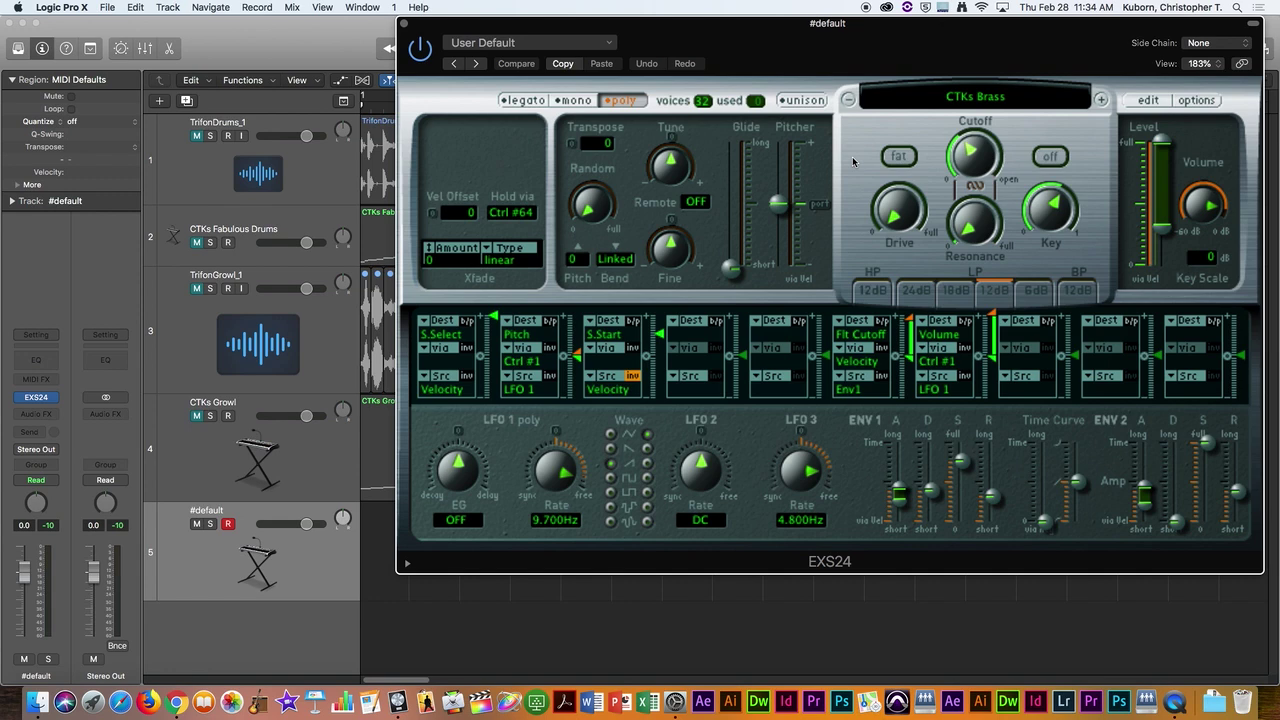
{"action": "left_click", "coordinate": [404, 23]}
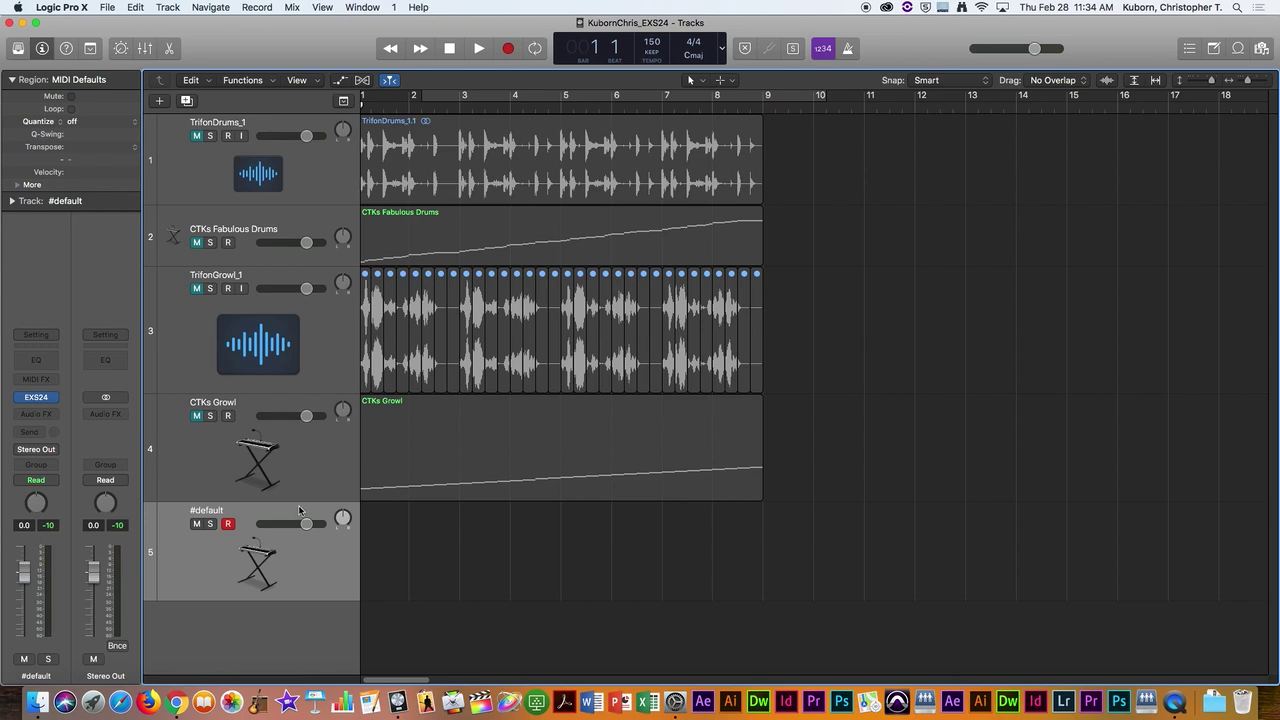
Step: Shorten the CTKs Growl row, add software instrument track Inst 4, and move it to the top
{"action": "left_click_drag", "start_coordinate": [299, 500], "coordinate": [299, 476]}
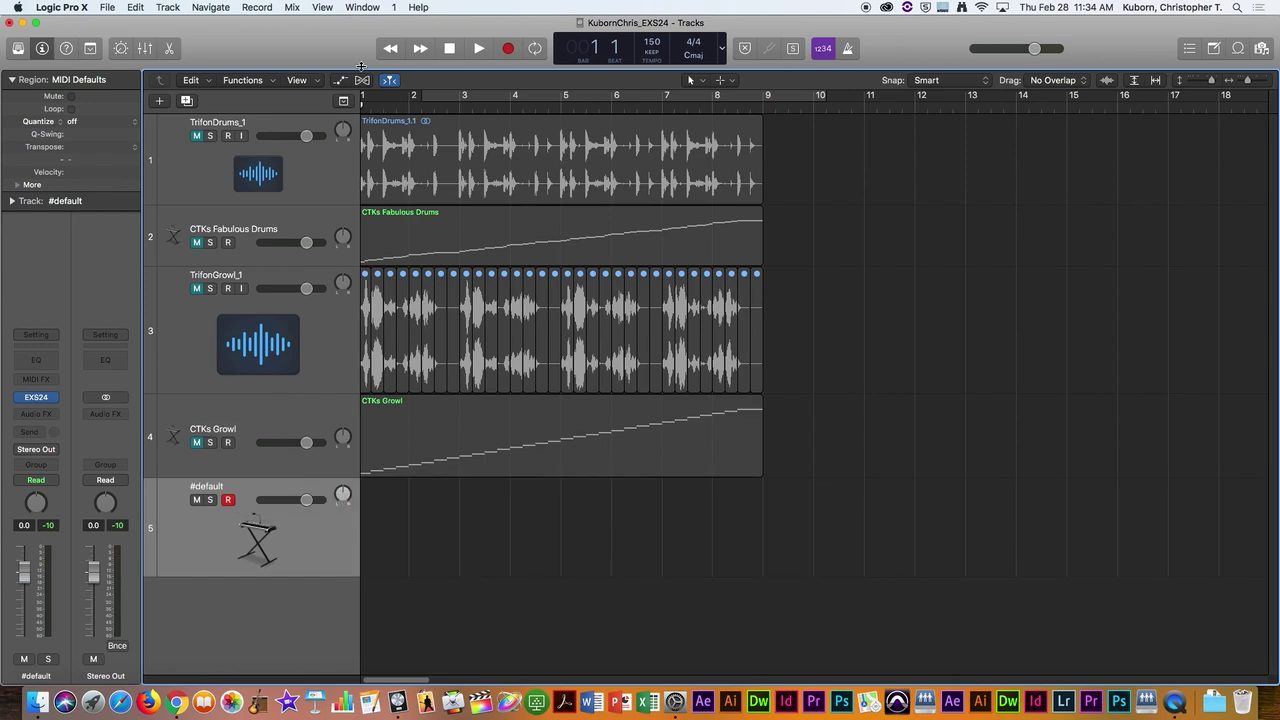
{"action": "left_click", "coordinate": [168, 7]}
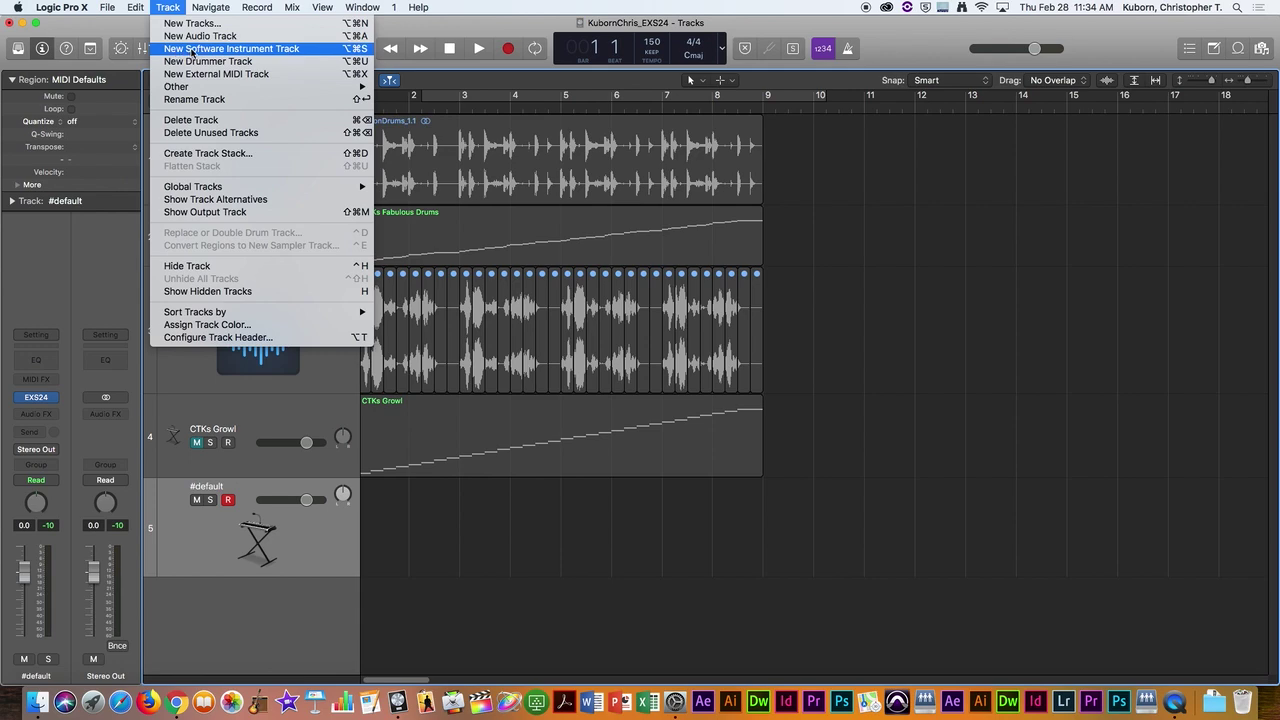
{"action": "left_click", "coordinate": [294, 49]}
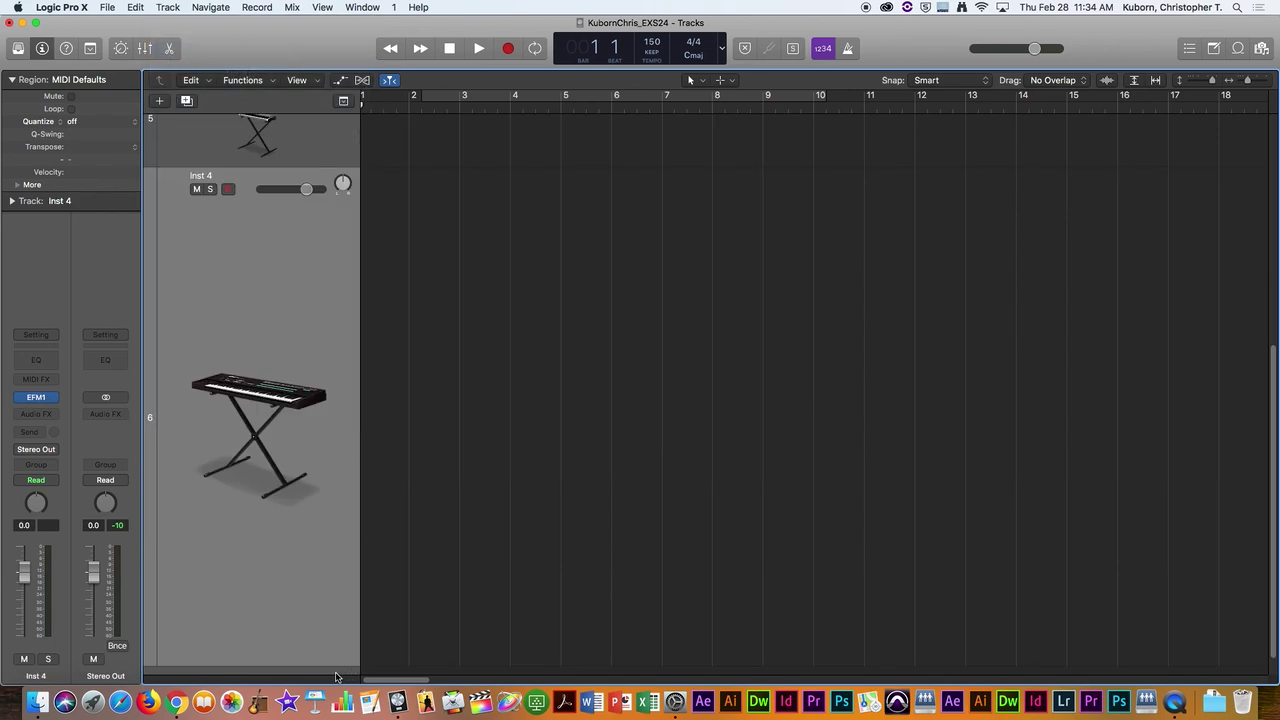
{"action": "mouse_move", "coordinate": [322, 666]}
{"action": "left_mouse_down"}
{"action": "mouse_move", "coordinate": [327, 566]}
{"action": "mouse_move", "coordinate": [310, 648]}
{"action": "left_mouse_up"}
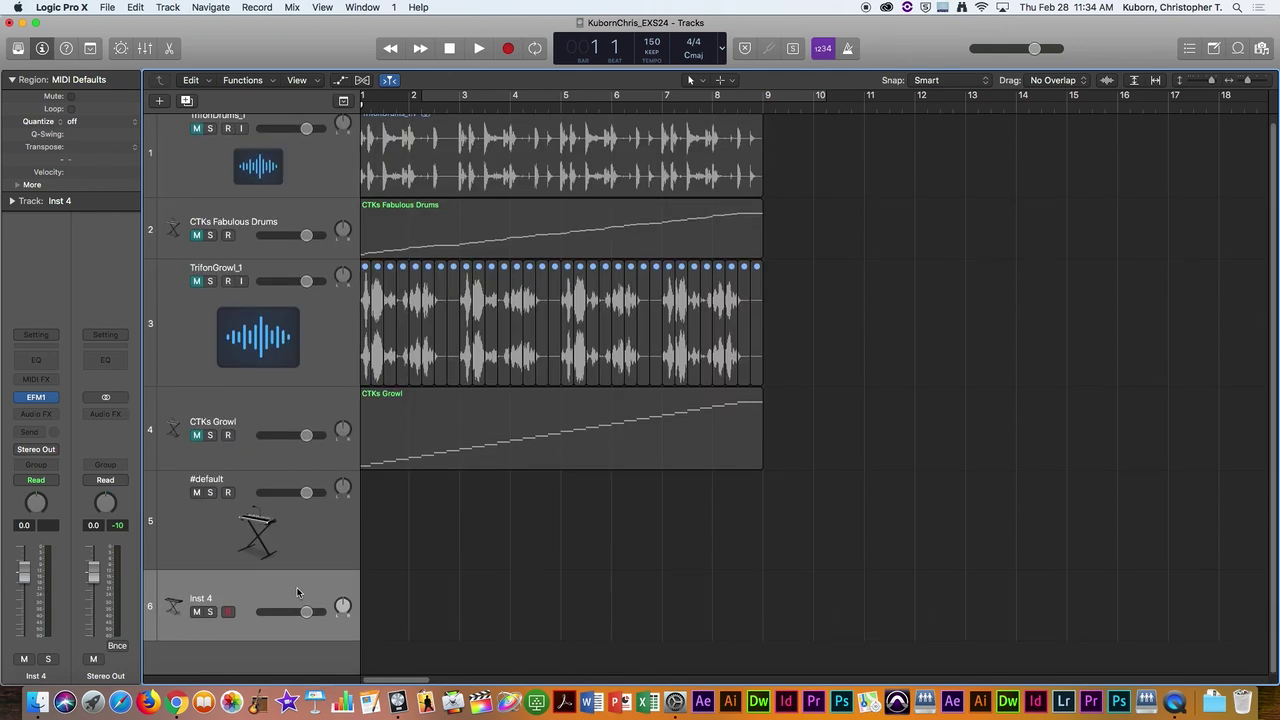
{"action": "left_click_drag", "start_coordinate": [300, 592], "coordinate": [359, 130]}
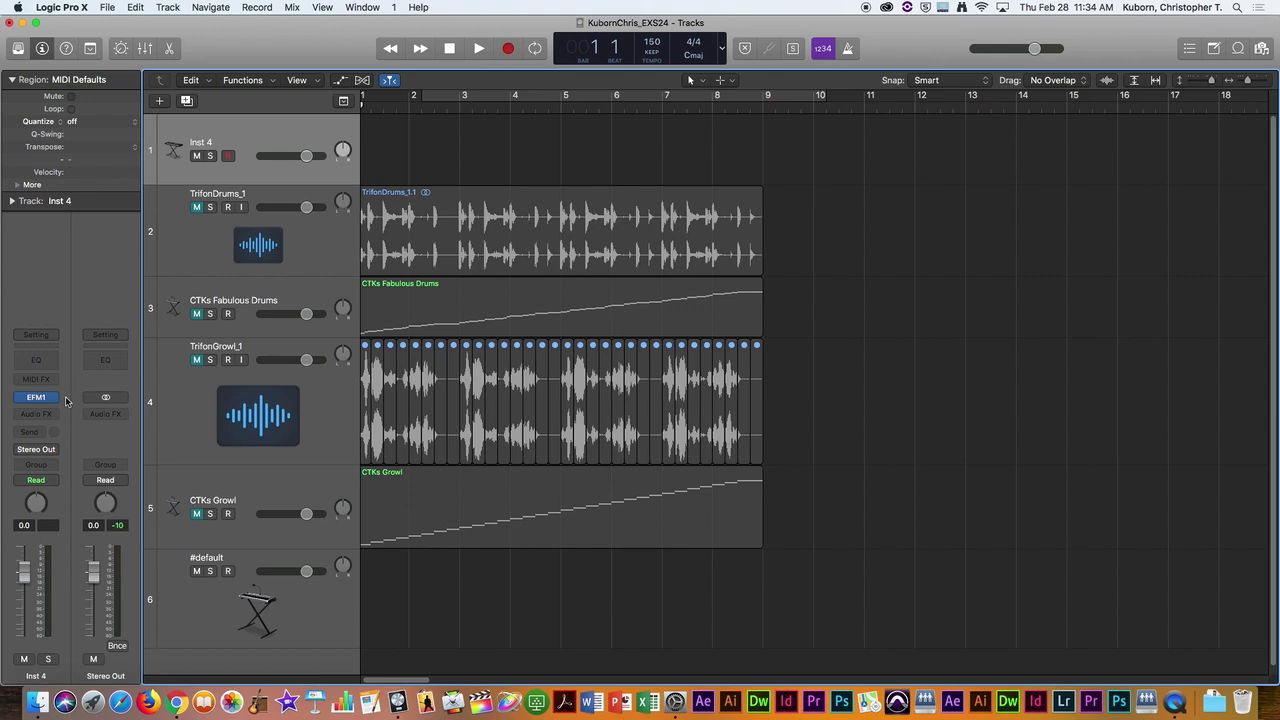
Step: Swap Inst 4's EFM1 for a stereo EXS24 sampler and move its panel aside
{"action": "mouse_move", "coordinate": [56, 401]}
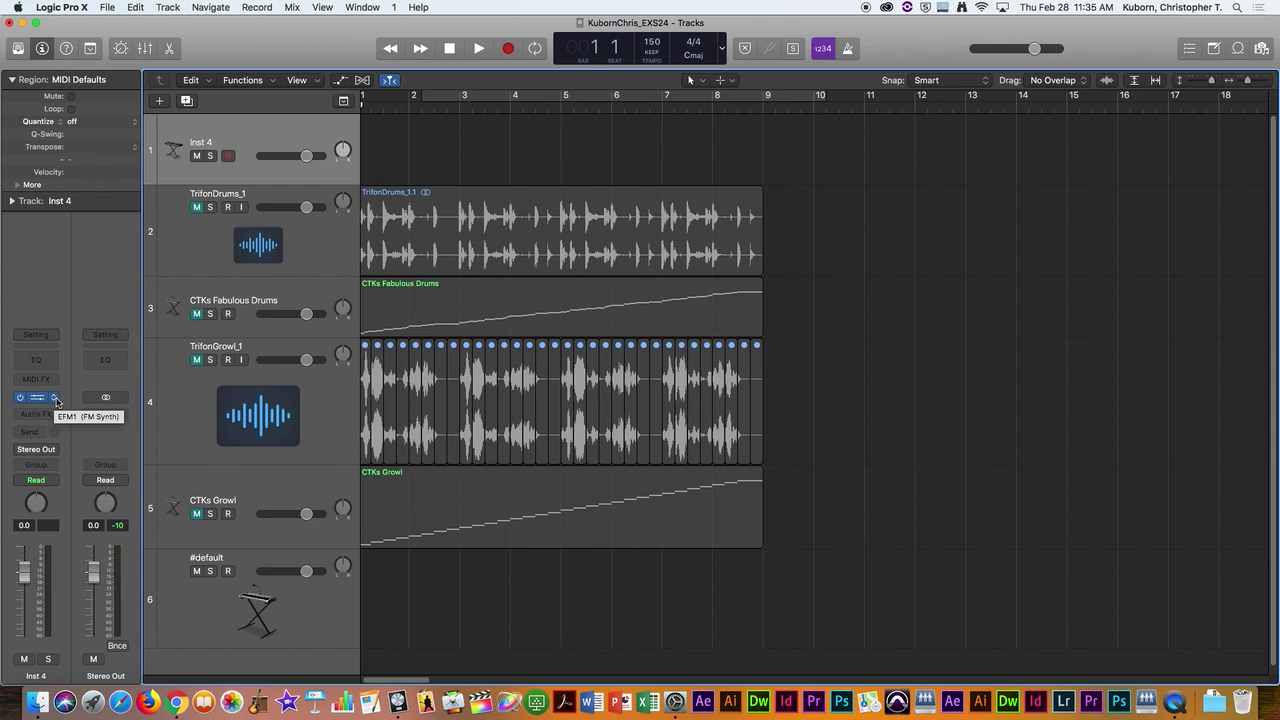
{"action": "left_click", "coordinate": [56, 400]}
{"action": "mouse_move", "coordinate": [62, 366]}
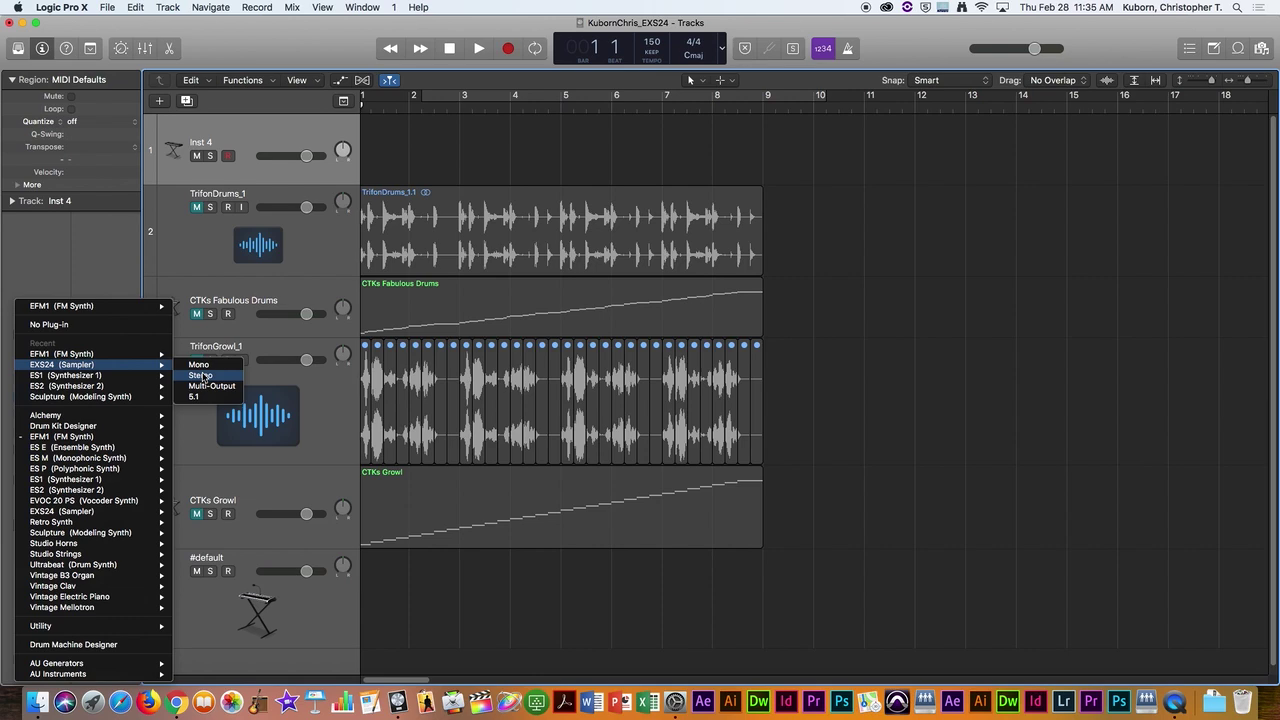
{"action": "left_click", "coordinate": [201, 375]}
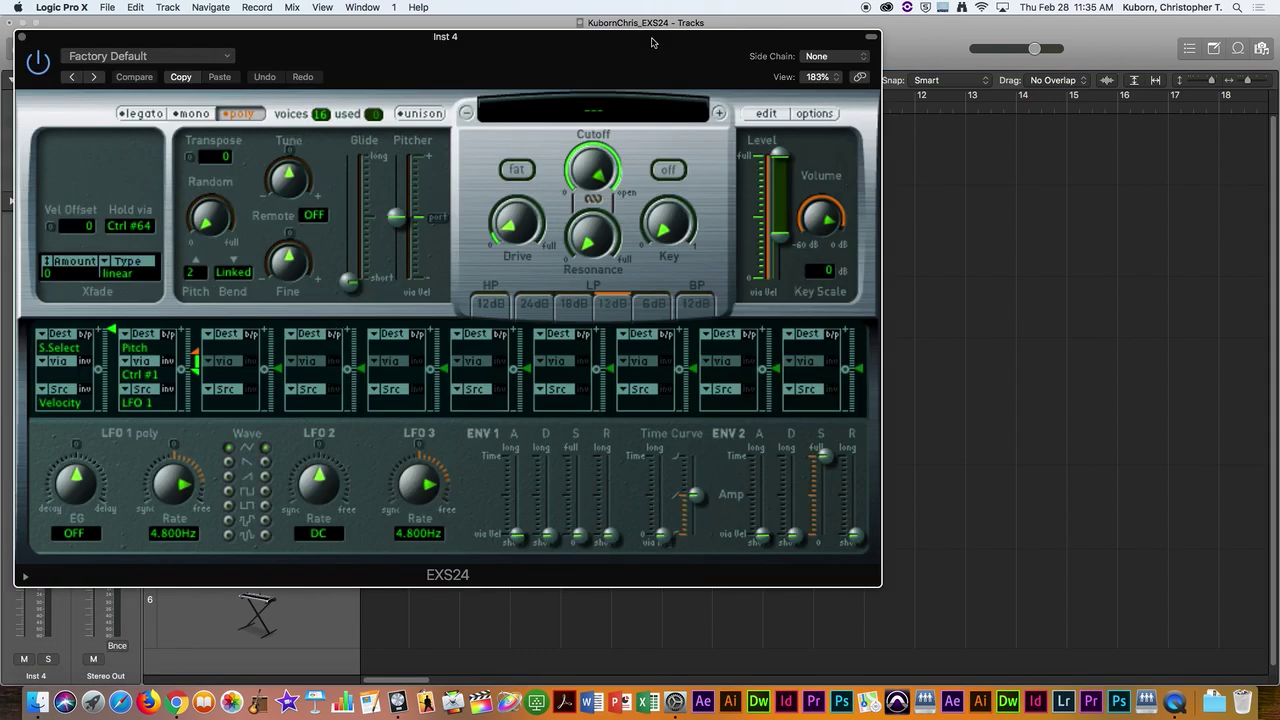
{"action": "left_click_drag", "start_coordinate": [651, 42], "coordinate": [1021, 34]}
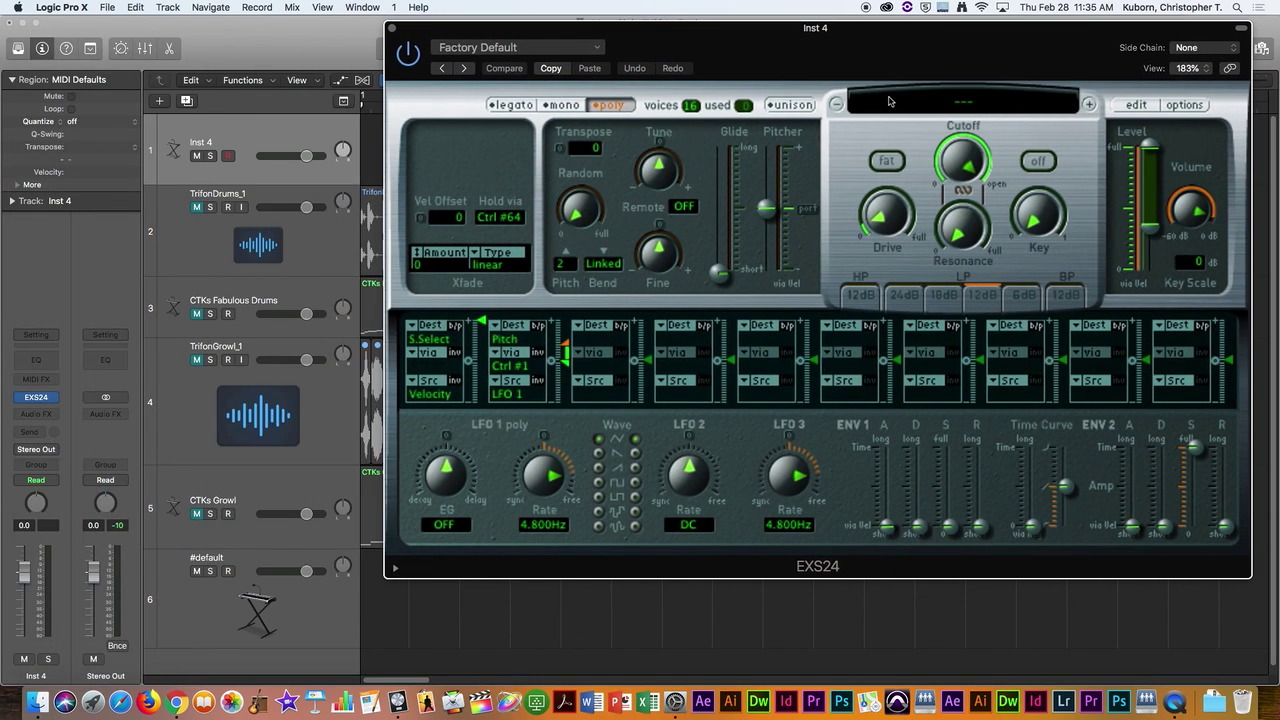
Step: Open the EXS24 instrument editor and add an empty Zone #1 rooted at C3, spanning C-2 to G8
{"action": "left_click", "coordinate": [1137, 105]}
{"action": "left_click_drag", "start_coordinate": [1058, 31], "coordinate": [1012, 22]}
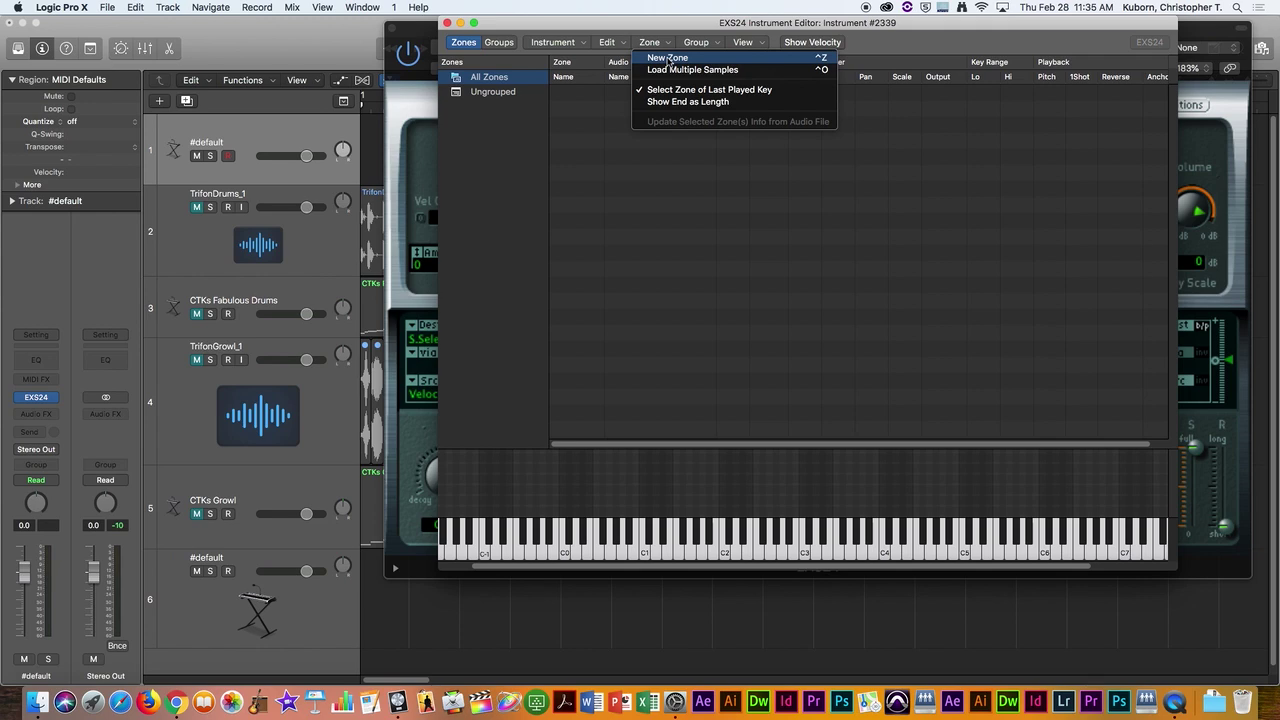
{"action": "left_click", "coordinate": [668, 58]}
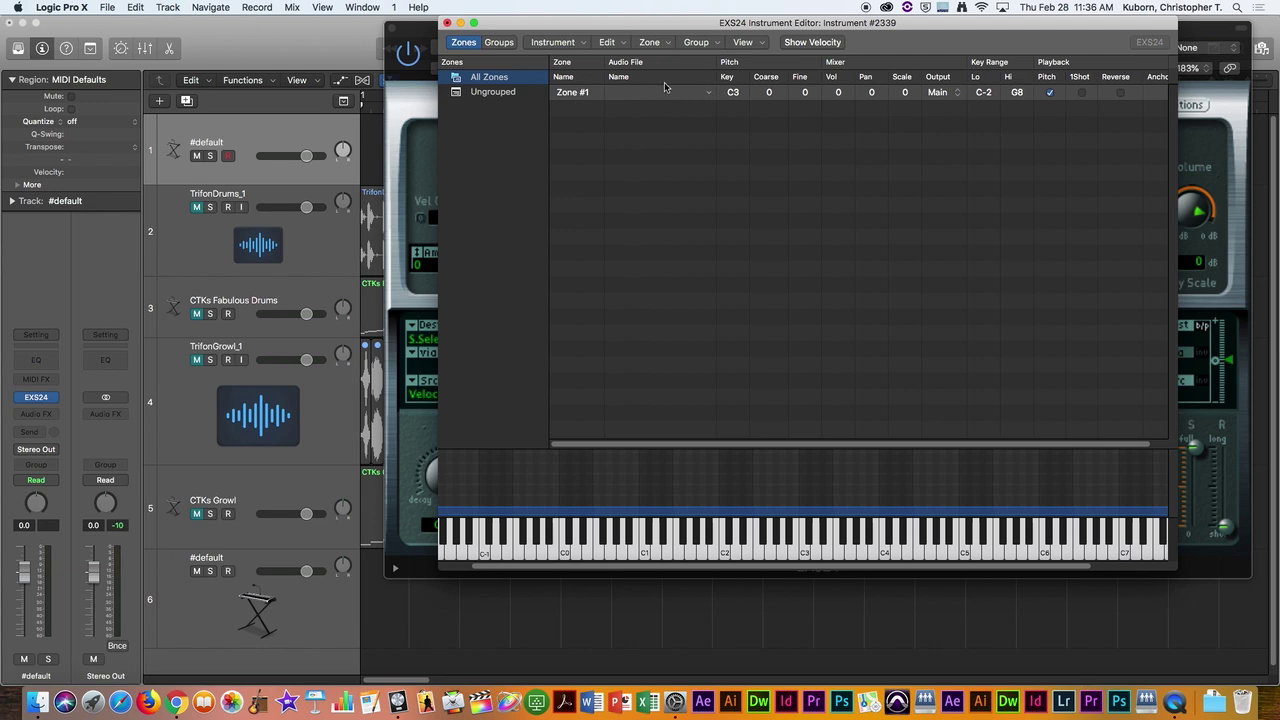
{"action": "left_click", "coordinate": [710, 95]}
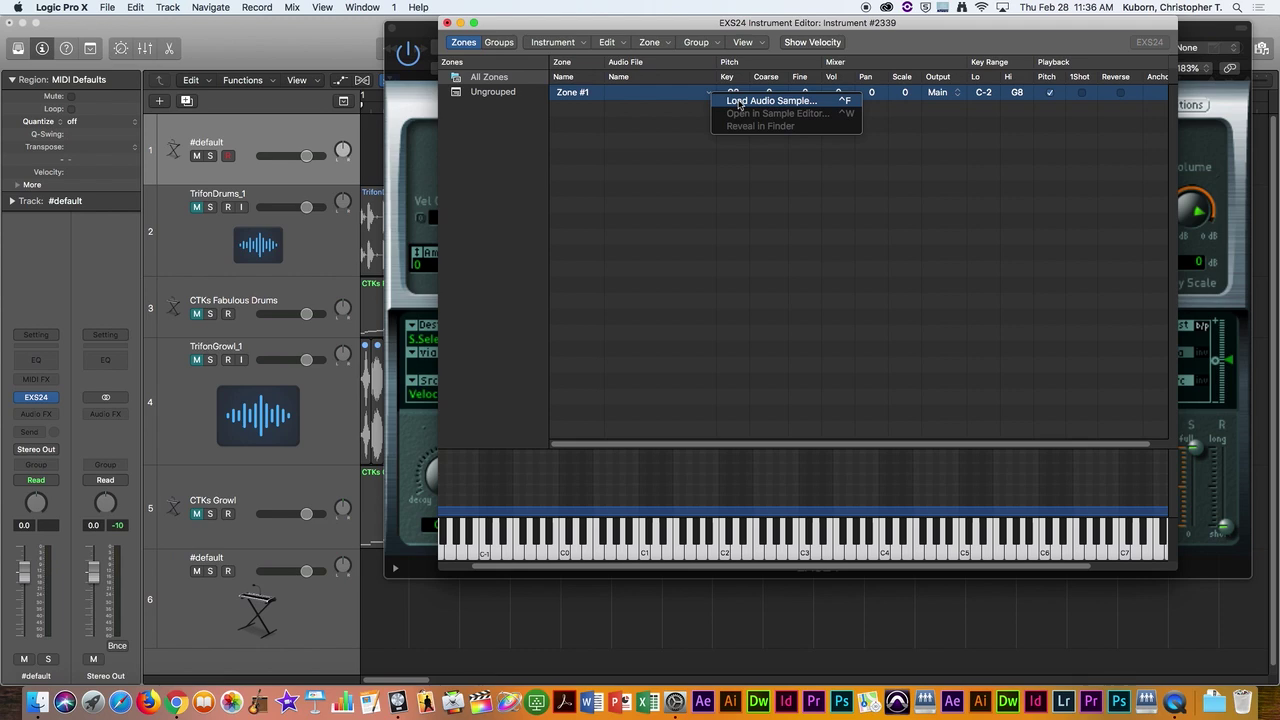
Step: Load FOGHORN_.WAV from the Horns folder, found via Recent Places, into Zone #1
{"action": "left_click", "coordinate": [738, 102]}
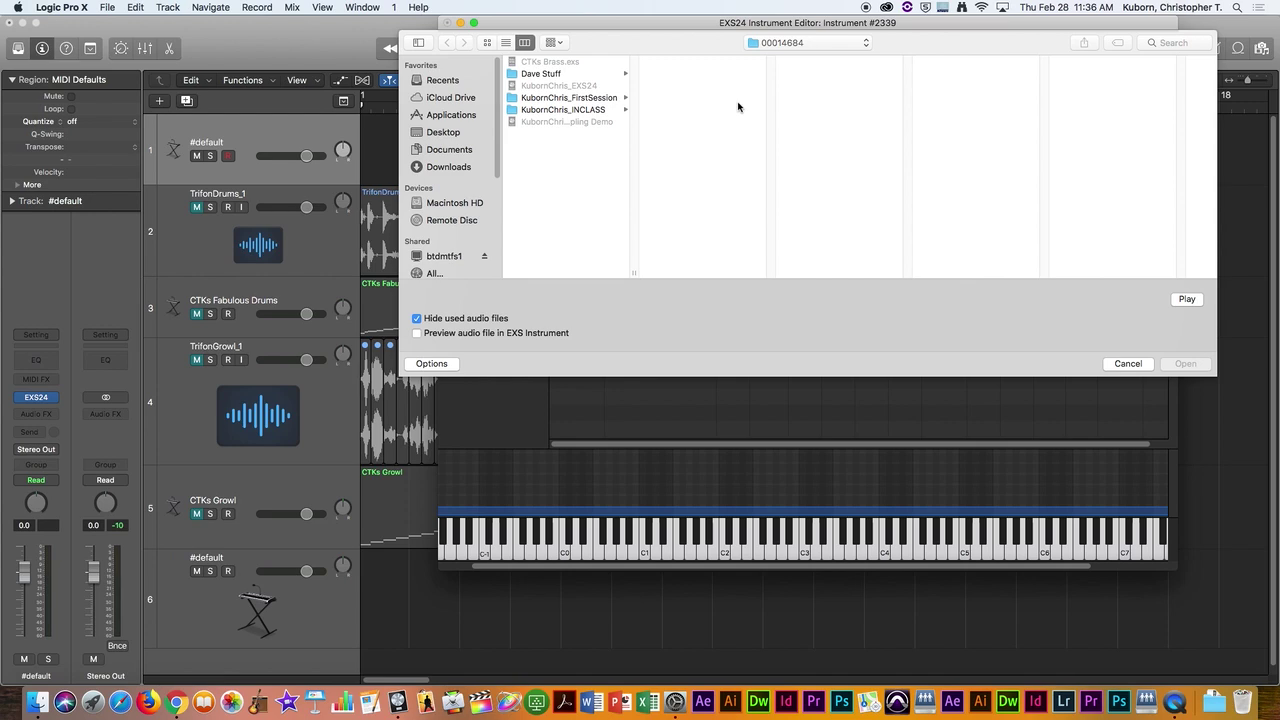
{"action": "left_click", "coordinate": [788, 44]}
{"action": "left_click", "coordinate": [786, 131]}
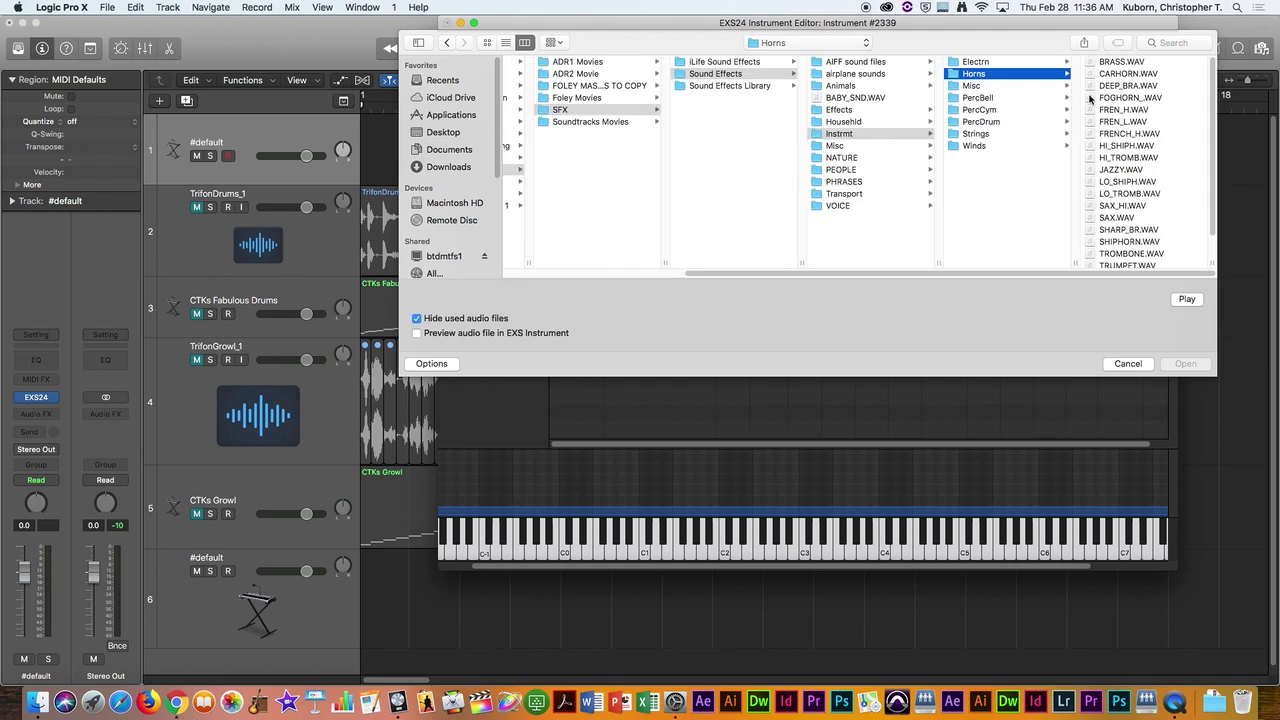
{"action": "left_click", "coordinate": [1092, 97]}
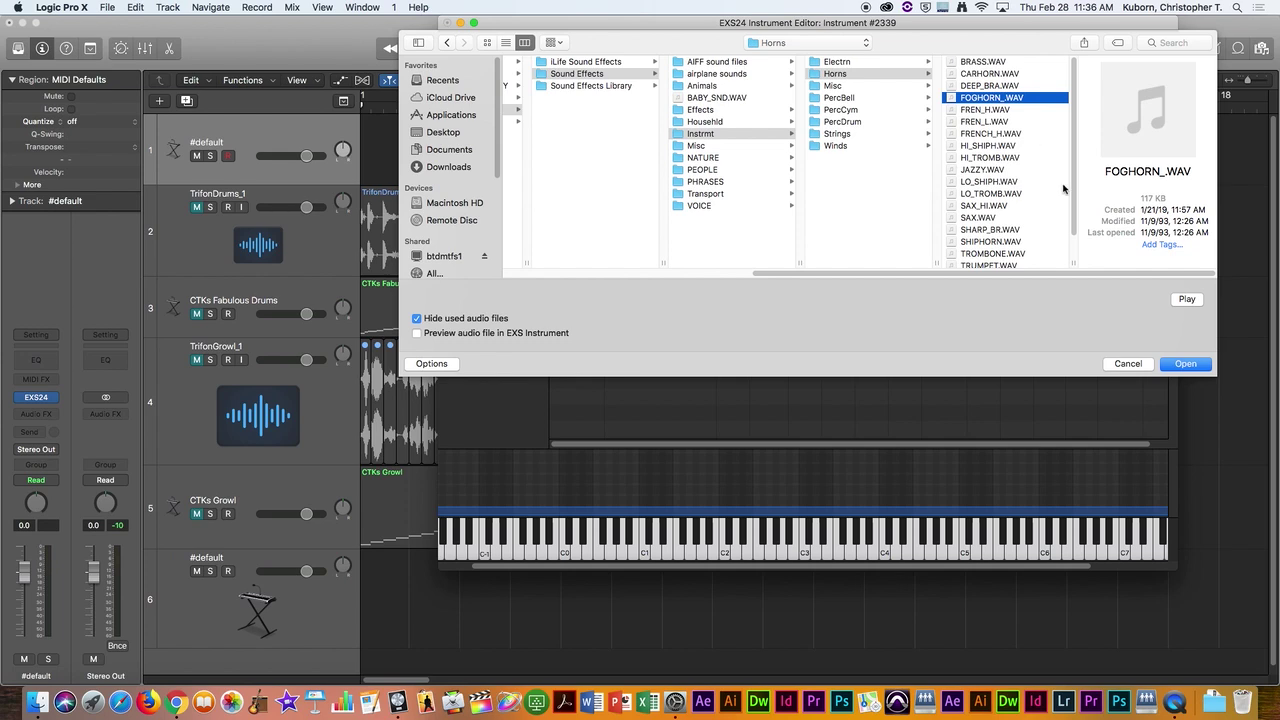
{"action": "left_click", "coordinate": [1196, 369]}
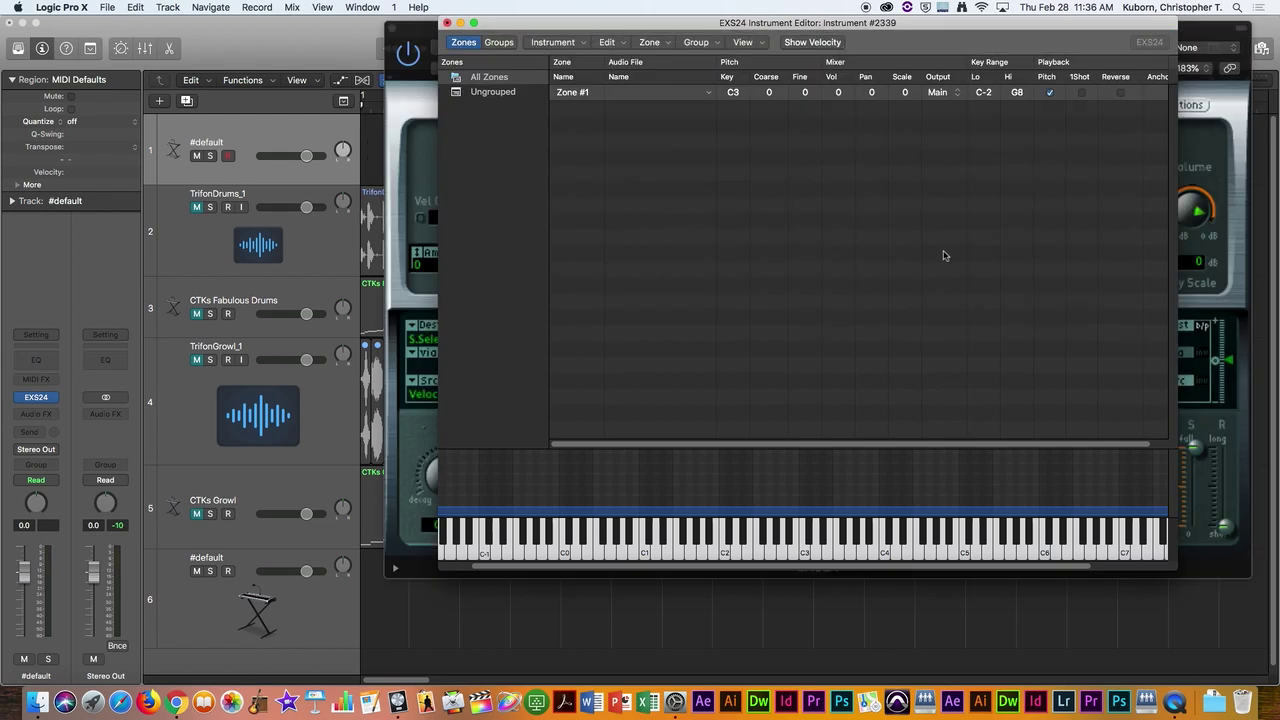
{"action": "left_click_drag", "start_coordinate": [924, 27], "coordinate": [958, 99]}
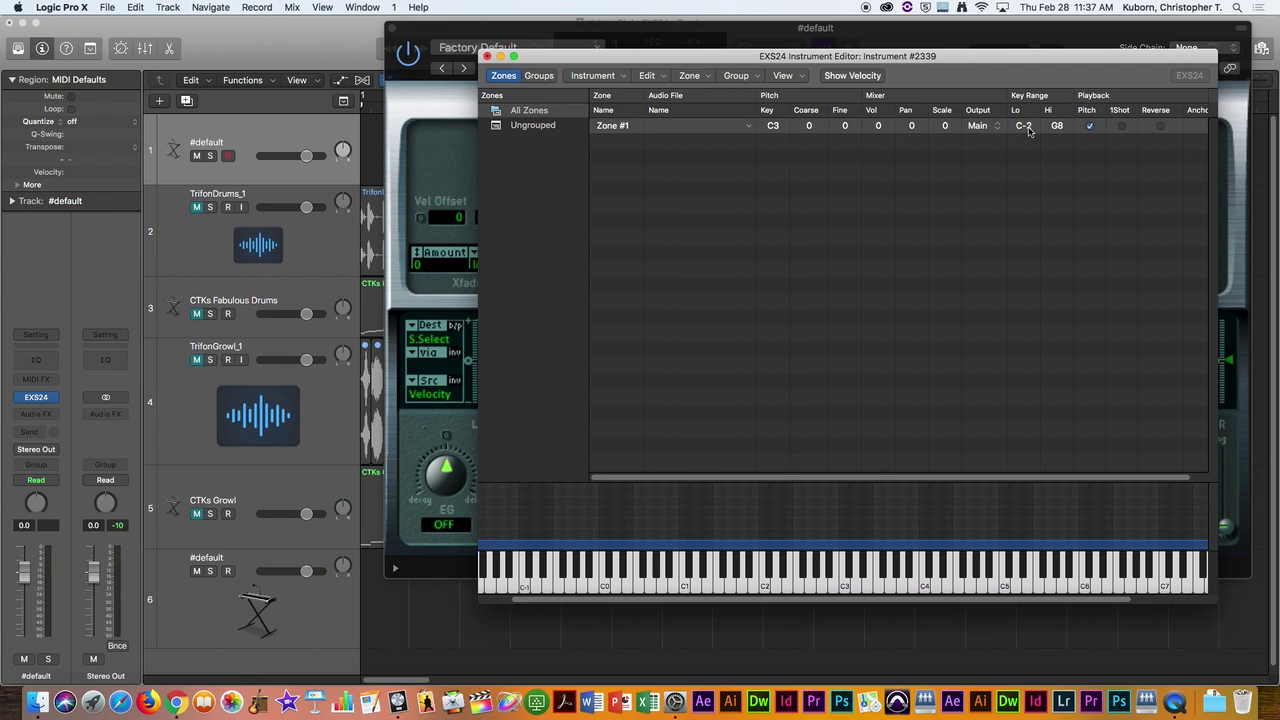
{"action": "left_click_drag", "start_coordinate": [990, 62], "coordinate": [980, 67]}
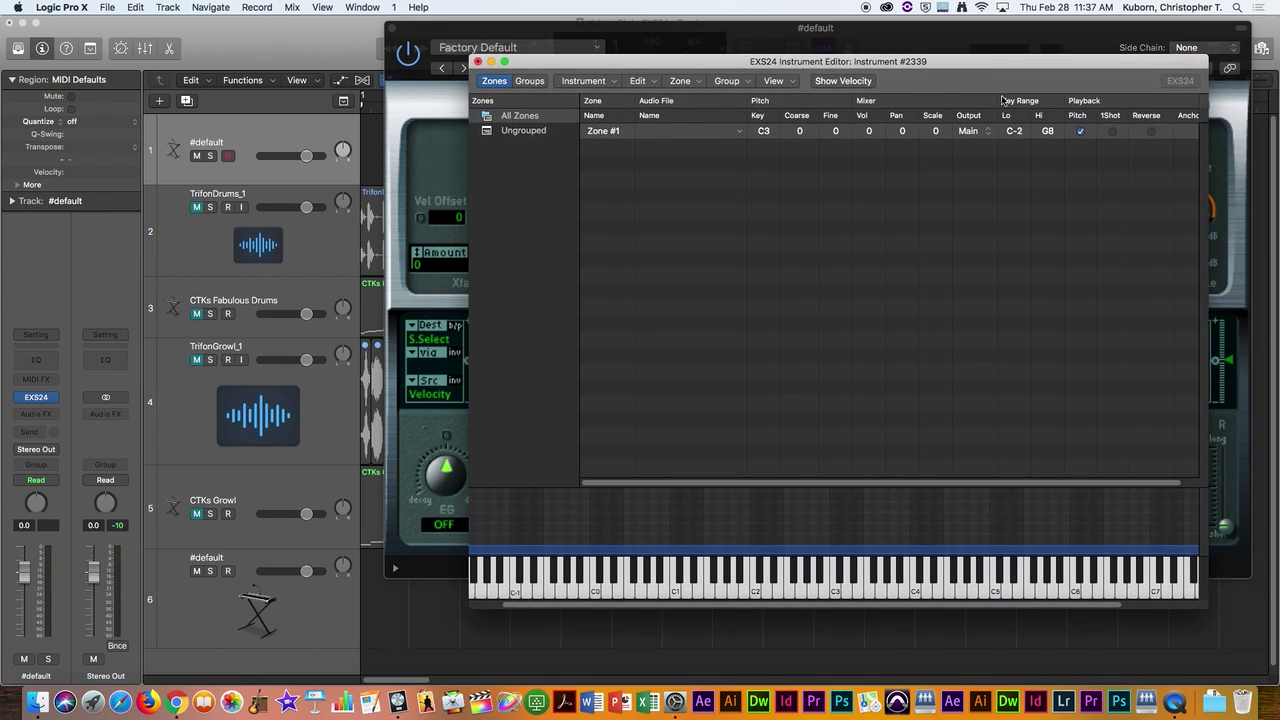
Step: Adjust the Key Range Lo value and range bar so the FOGHORN zone spans G1 to C5
{"action": "left_click", "coordinate": [1081, 132]}
{"action": "left_click", "coordinate": [1020, 132]}
{"action": "left_click_drag", "start_coordinate": [1014, 131], "coordinate": [1047, 230]}
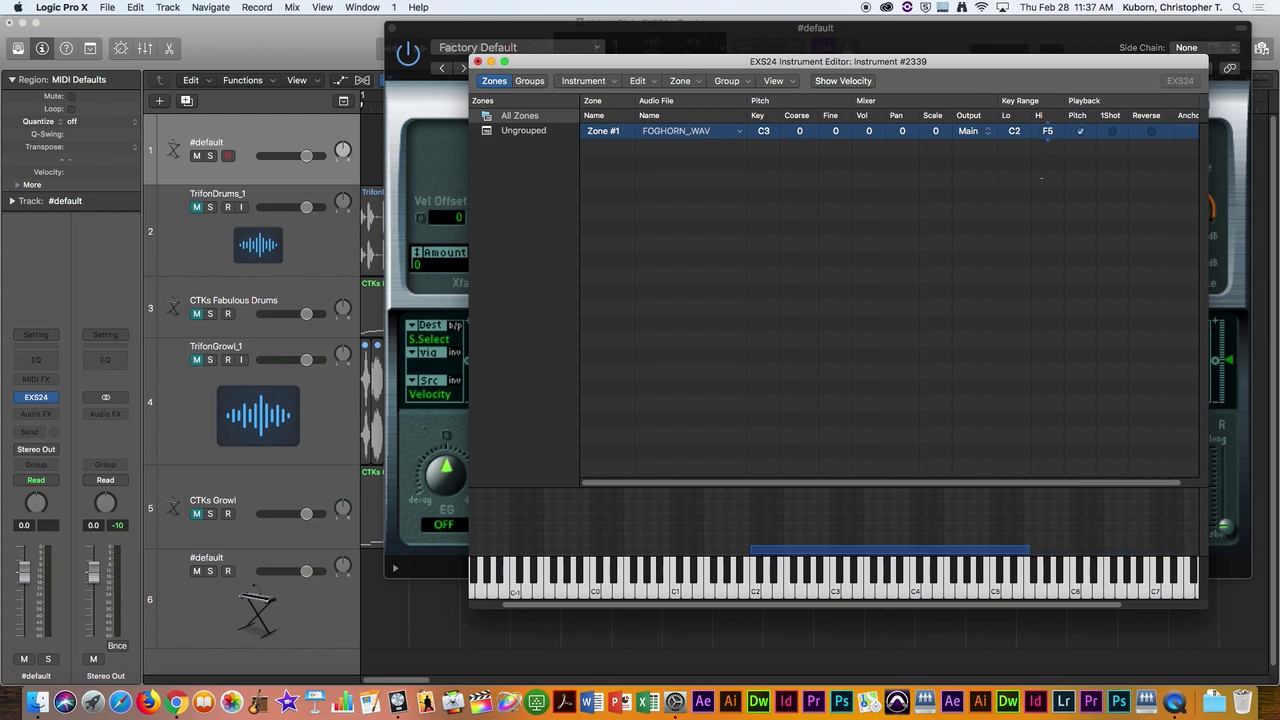
{"action": "left_click_drag", "start_coordinate": [902, 556], "coordinate": [776, 556]}
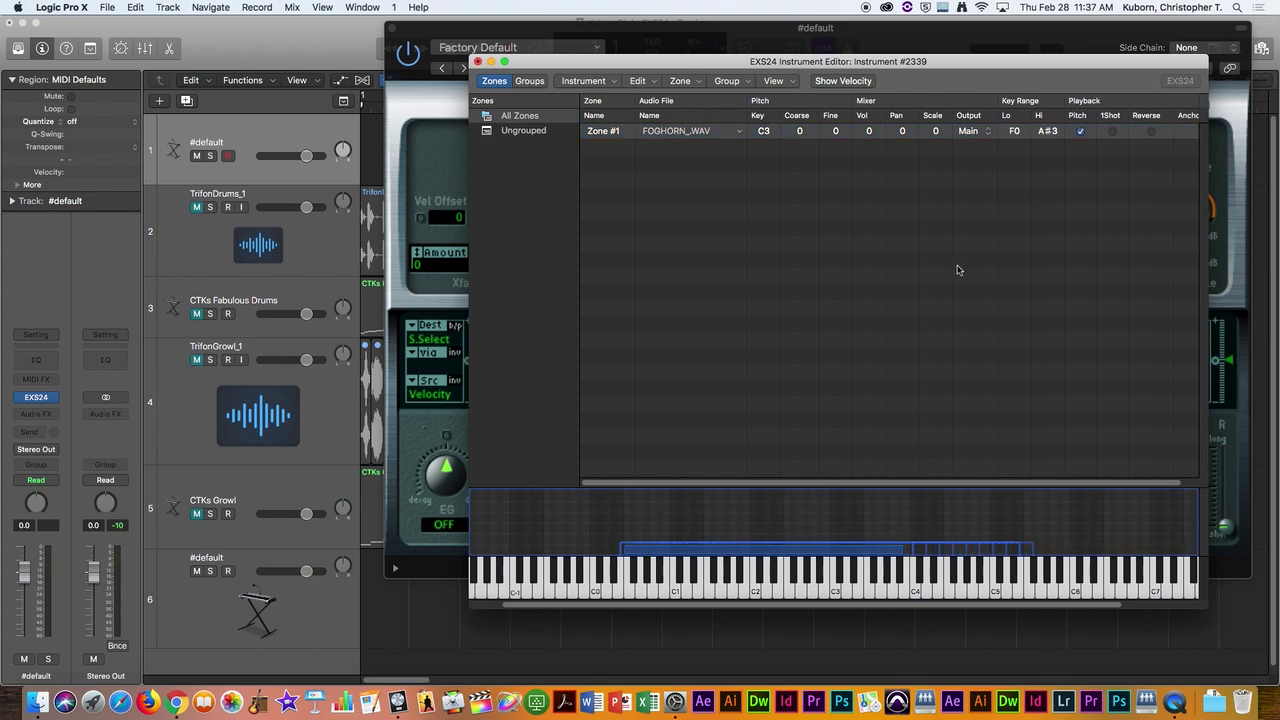
Step: Save the instrument as 'Foghorn CTK' in Students > Private > the personal numbered folder
{"action": "left_click", "coordinate": [610, 82]}
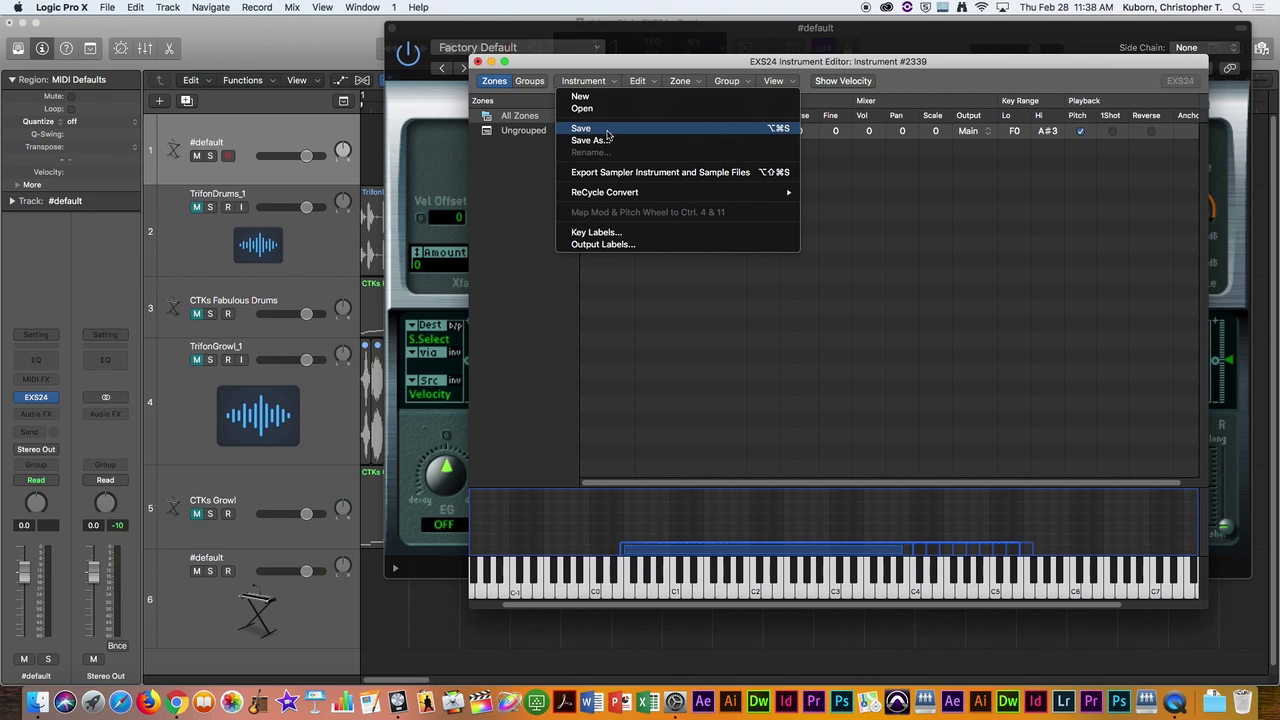
{"action": "left_click", "coordinate": [607, 131]}
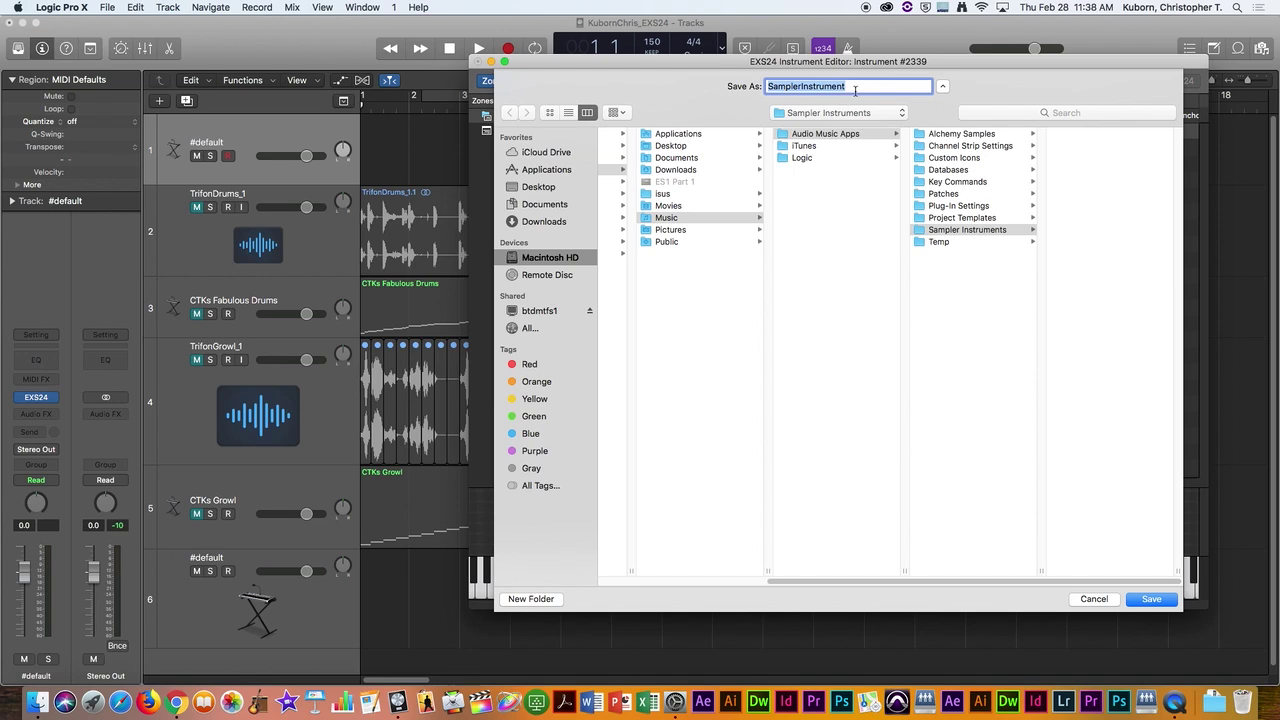
{"action": "type", "text": "Fogh"}
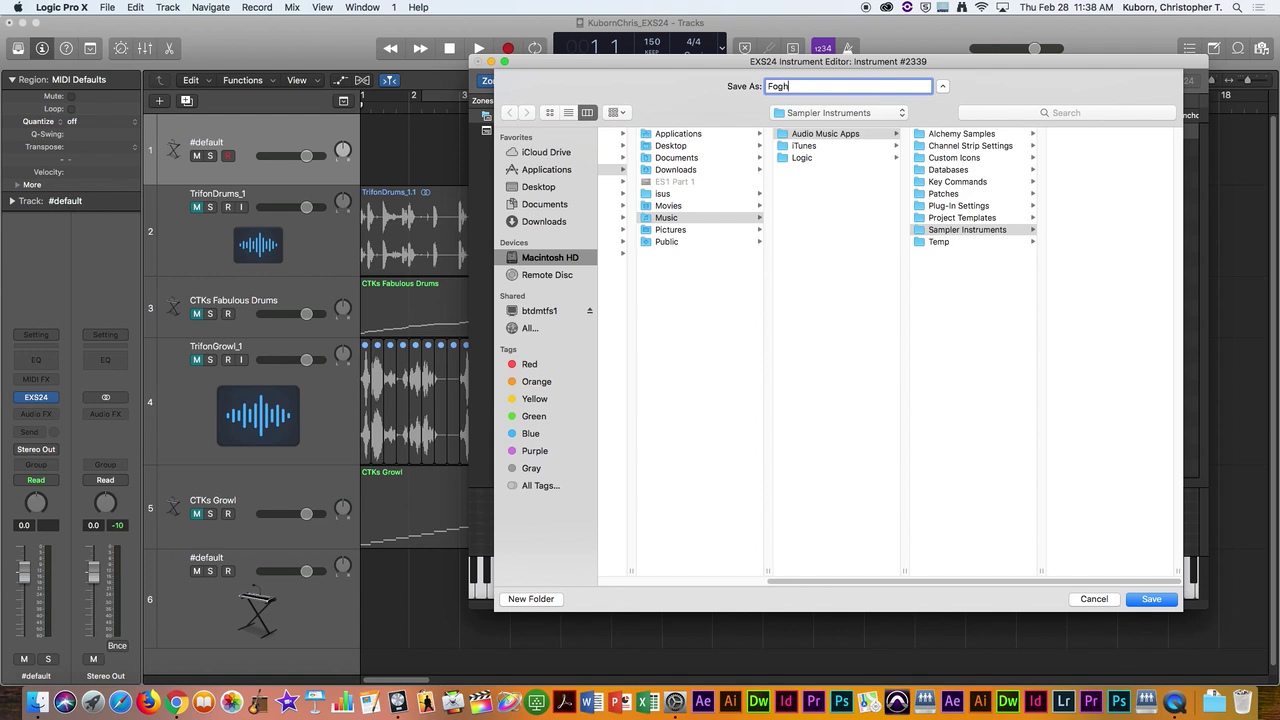
{"action": "type", "text": "orn CTK"}
{"action": "key", "text": "super+shift+c"}
{"action": "left_click", "coordinate": [632, 157]}
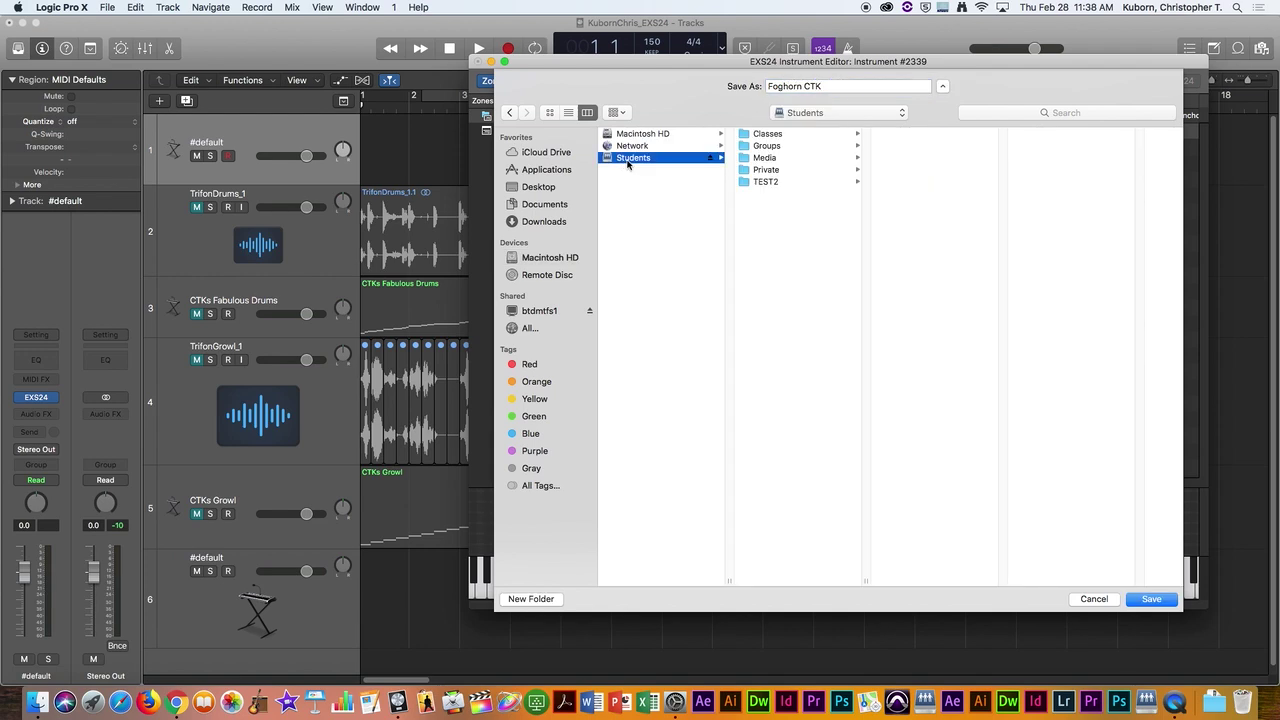
{"action": "left_click", "coordinate": [767, 170]}
{"action": "left_click", "coordinate": [917, 135]}
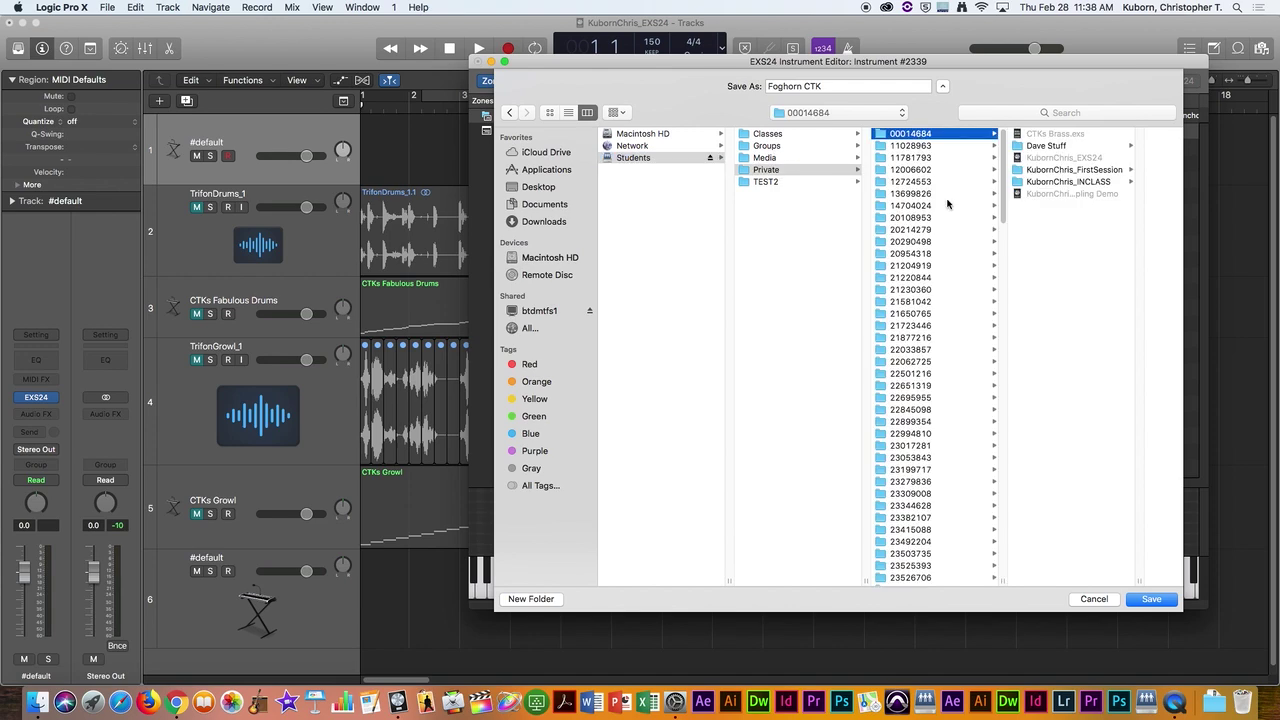
{"action": "left_click", "coordinate": [1152, 599]}
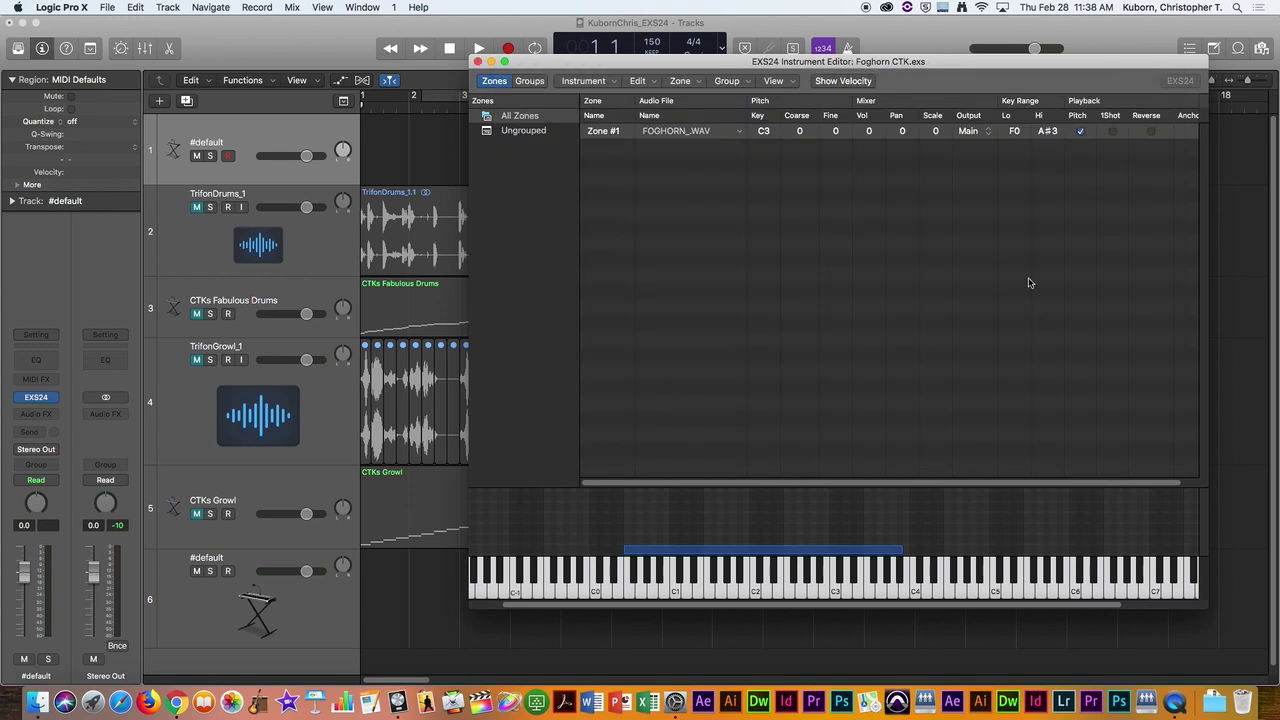
Step: Close the instrument editor, keeping Instrument #2339 loaded in the EXS24
{"action": "left_click", "coordinate": [478, 62]}
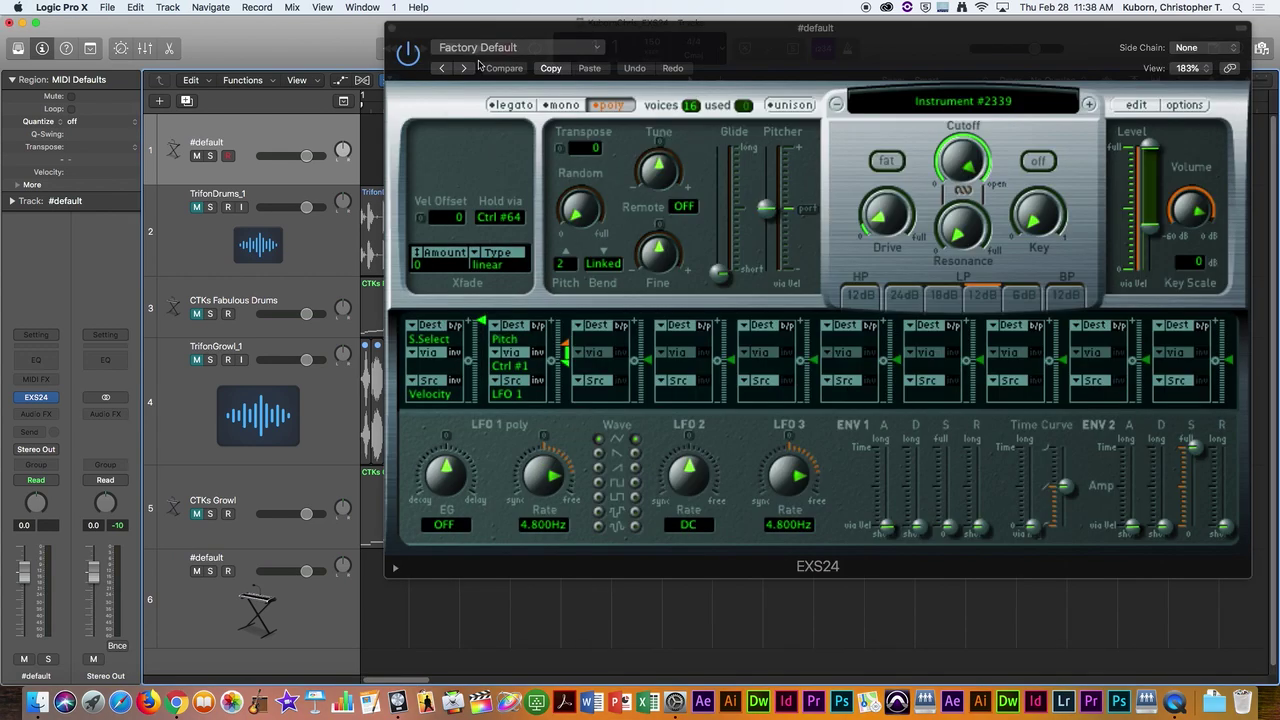
{"action": "left_click", "coordinate": [1015, 106]}
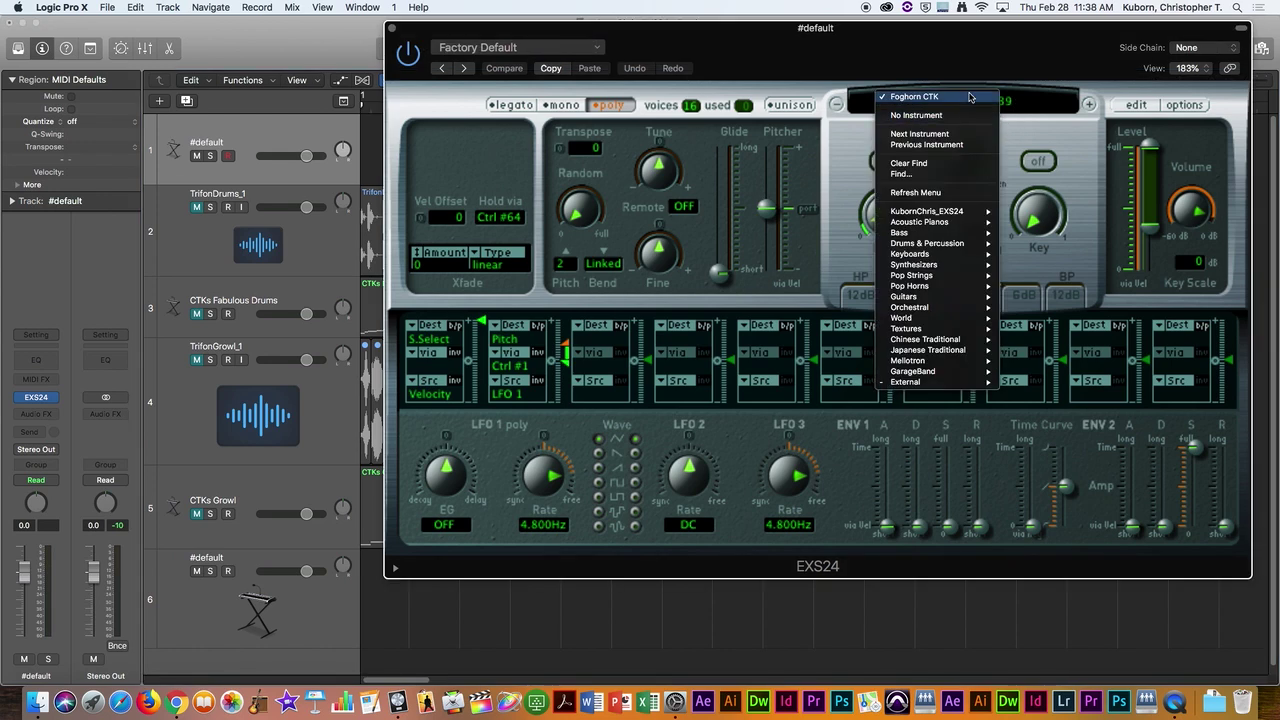
{"action": "left_click", "coordinate": [1032, 120]}
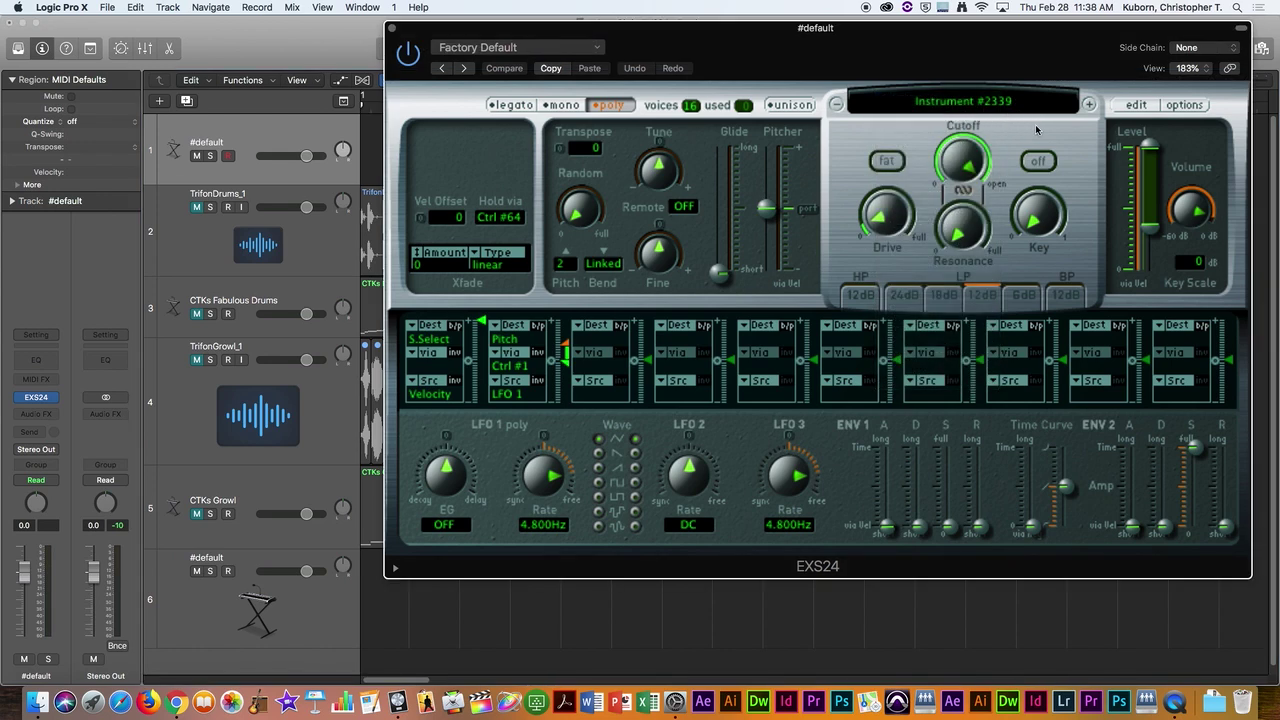
Step: Play test notes on the EXS24 with Musical Typing using the A and F keys
{"action": "key", "text": "a"}
{"action": "key", "text": "a"}
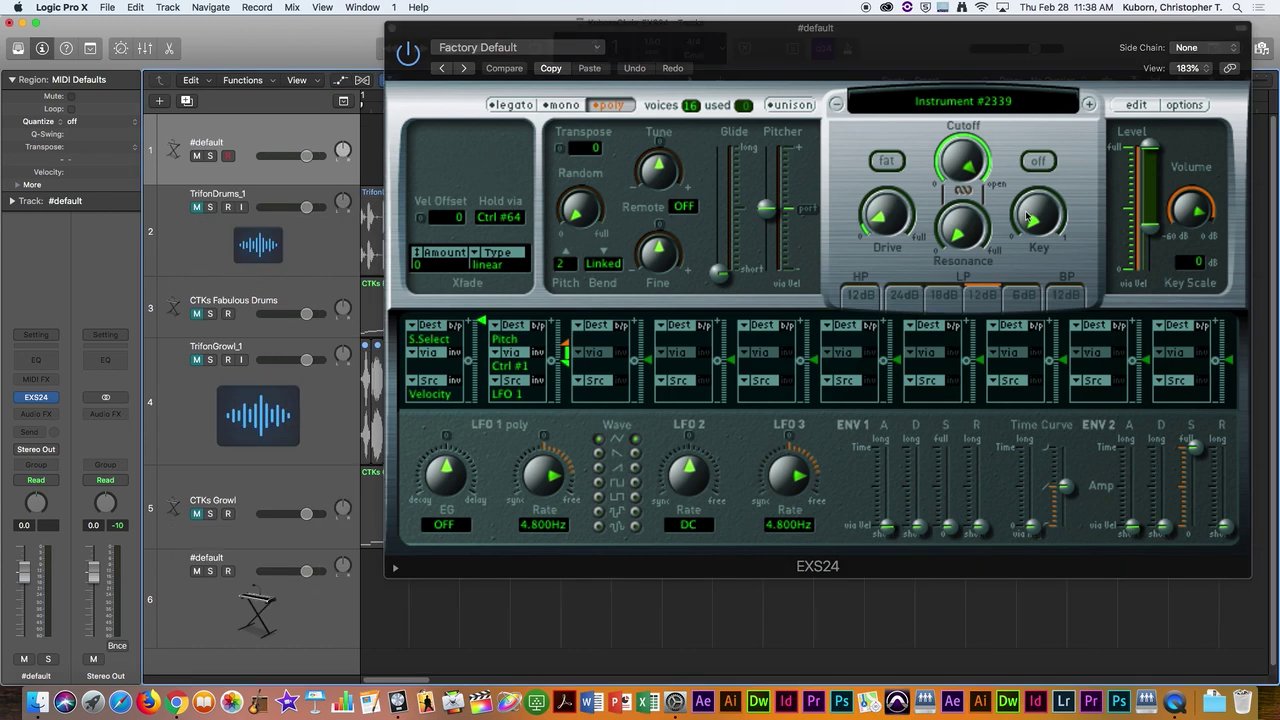
{"action": "key", "text": "super+k"}
{"action": "key", "text": "a"}
{"action": "key", "text": "a"}
{"action": "key", "text": "a"}
{"action": "key", "text": "f"}
{"action": "key", "text": "f"}
{"action": "key", "text": "f"}
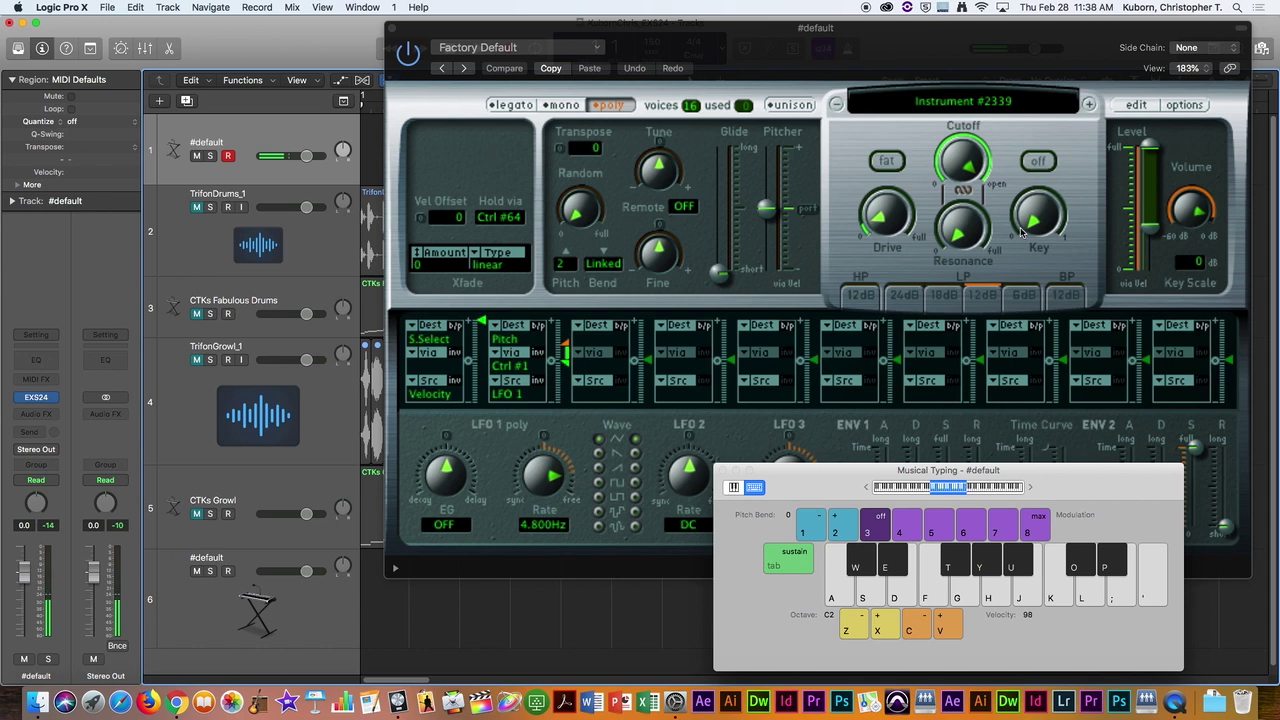
{"action": "key", "text": "f"}
{"action": "key", "text": "super+Tab"}
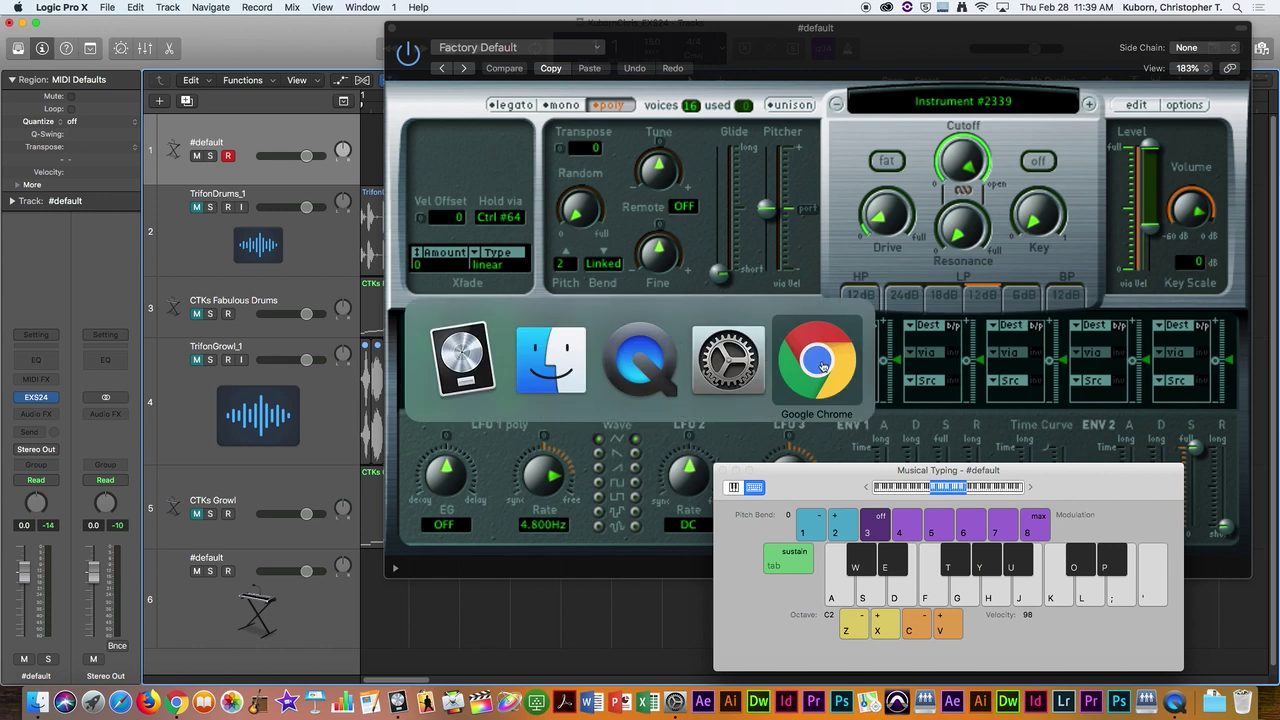
Step: Open the WK 5 course folder in Blackboard Learn in Chrome and log in
{"action": "left_click", "coordinate": [833, 366]}
{"action": "left_click", "coordinate": [356, 33]}
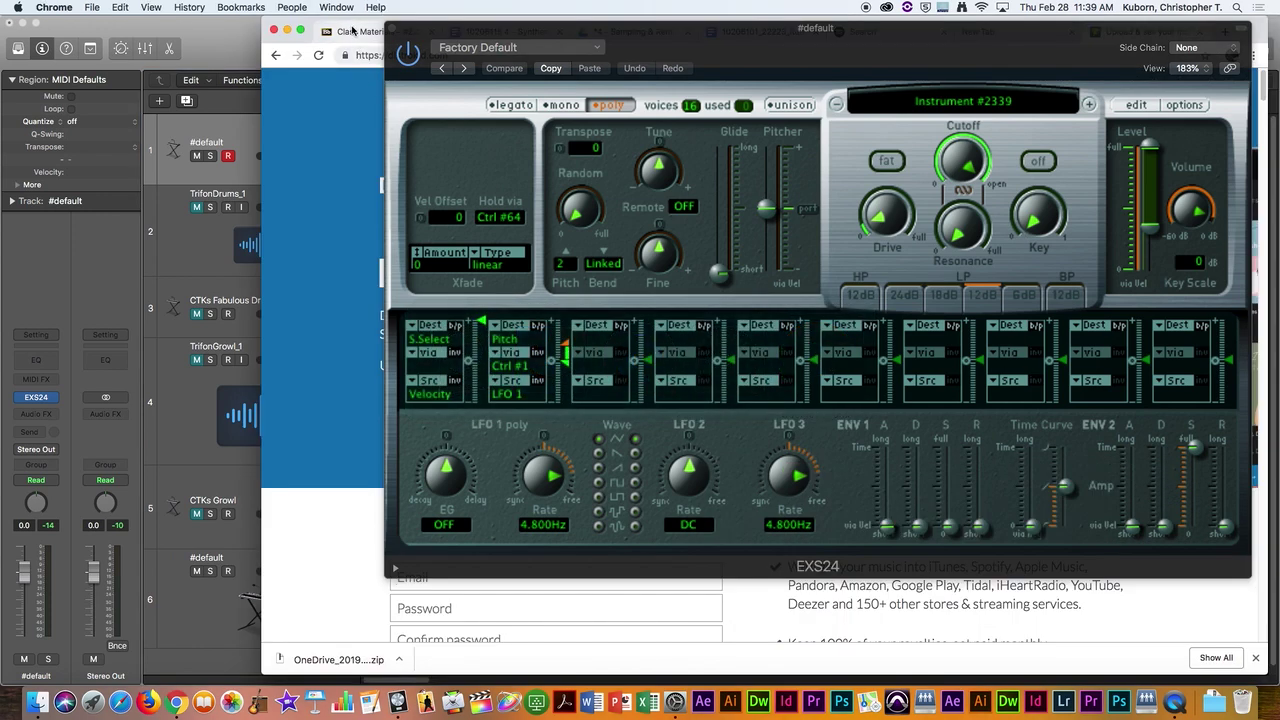
{"action": "left_click", "coordinate": [501, 337]}
{"action": "left_click", "coordinate": [452, 506]}
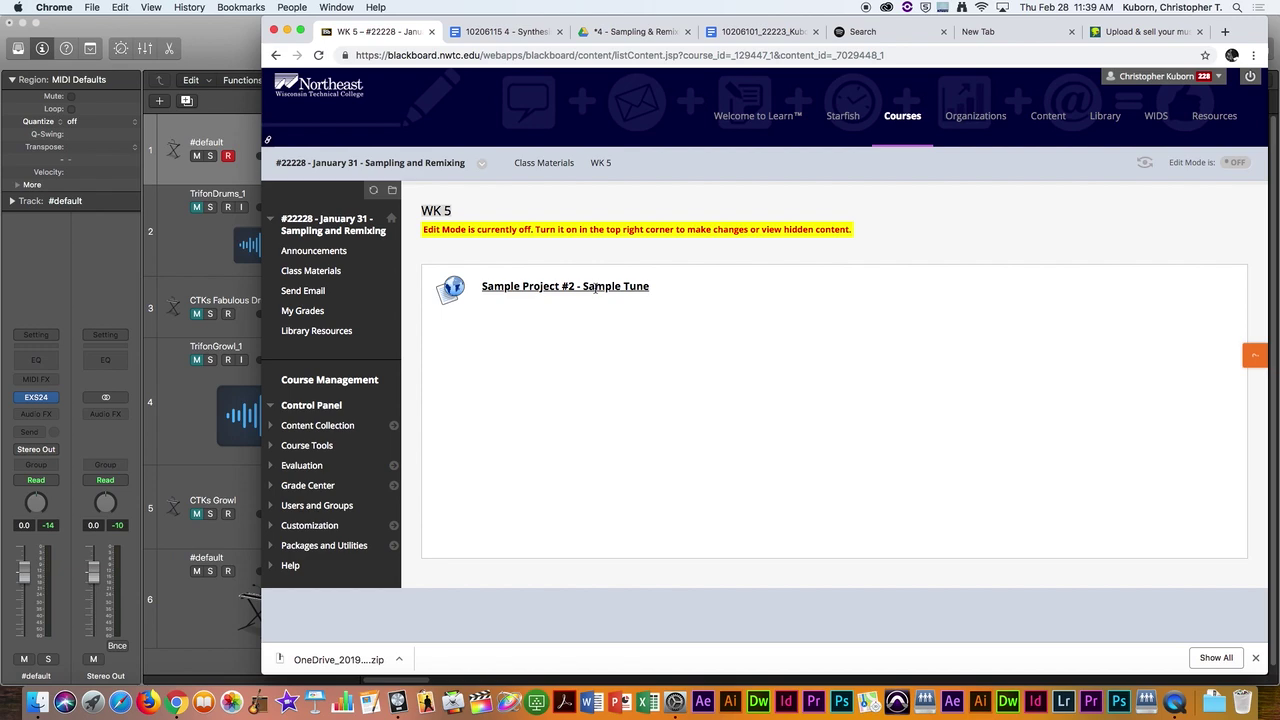
Step: Check the saved instrument in Finder, then return to Logic Pro X
{"action": "key", "text": "super+Tab"}
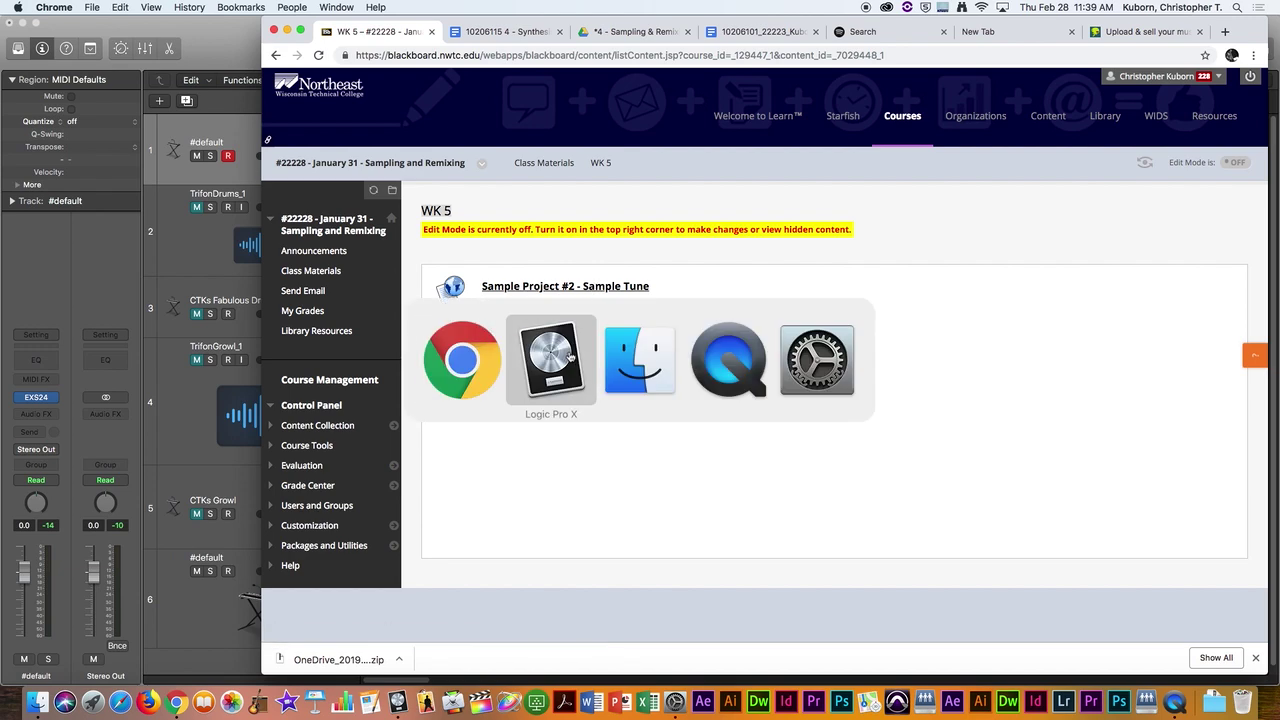
{"action": "left_click", "coordinate": [646, 364]}
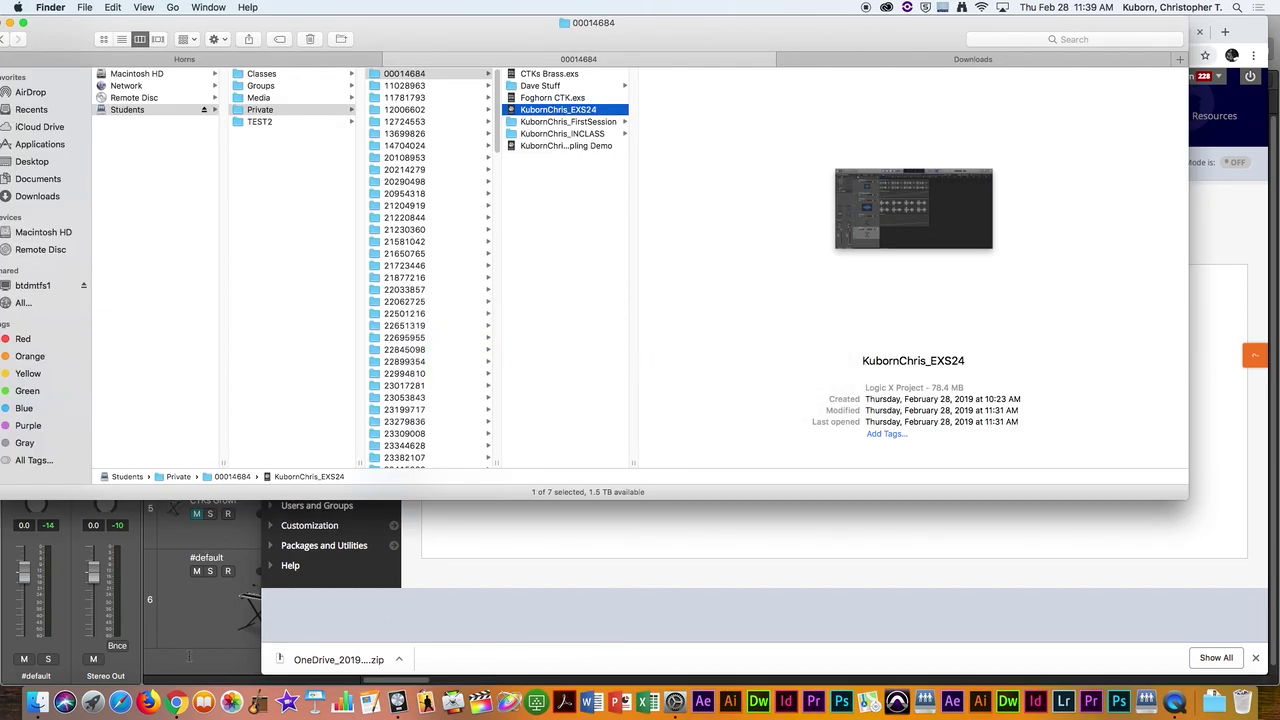
{"action": "key", "text": "super+Tab"}
Step: Close the EXS24 window and trim the TrifonDrums region to bars 7–8
{"action": "left_click", "coordinate": [393, 29]}
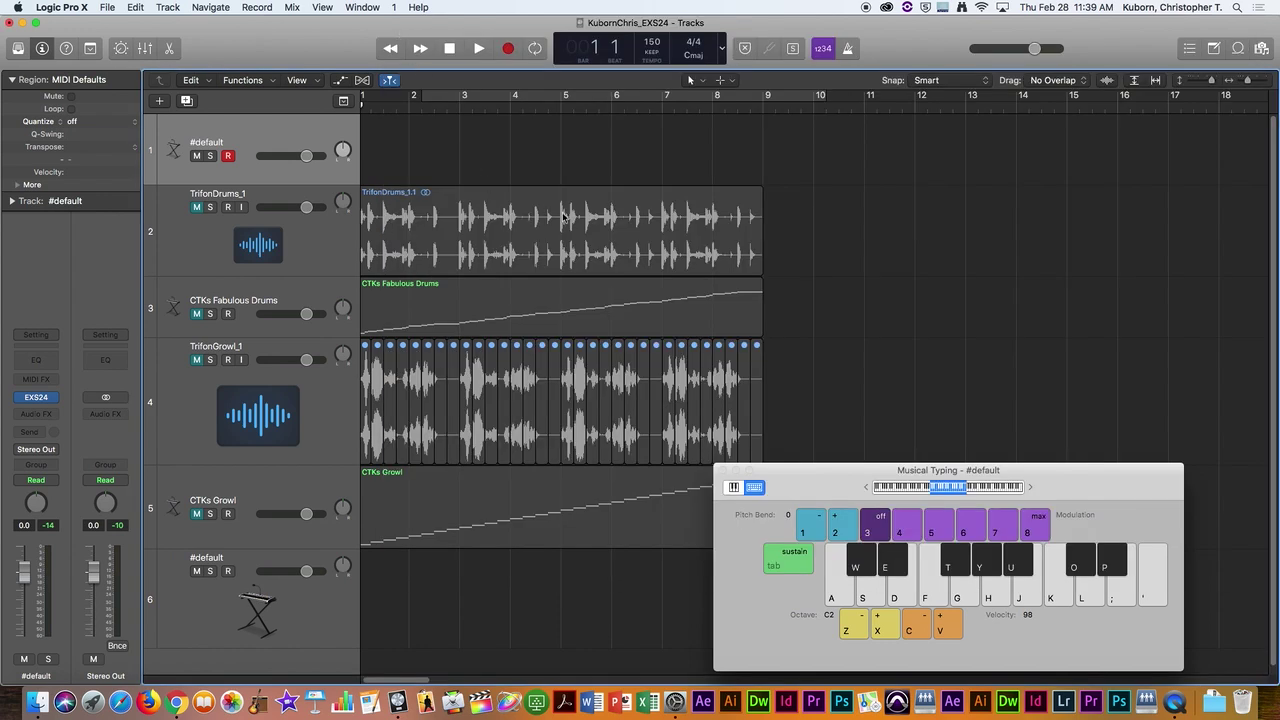
{"action": "left_click_drag", "start_coordinate": [761, 265], "coordinate": [712, 264]}
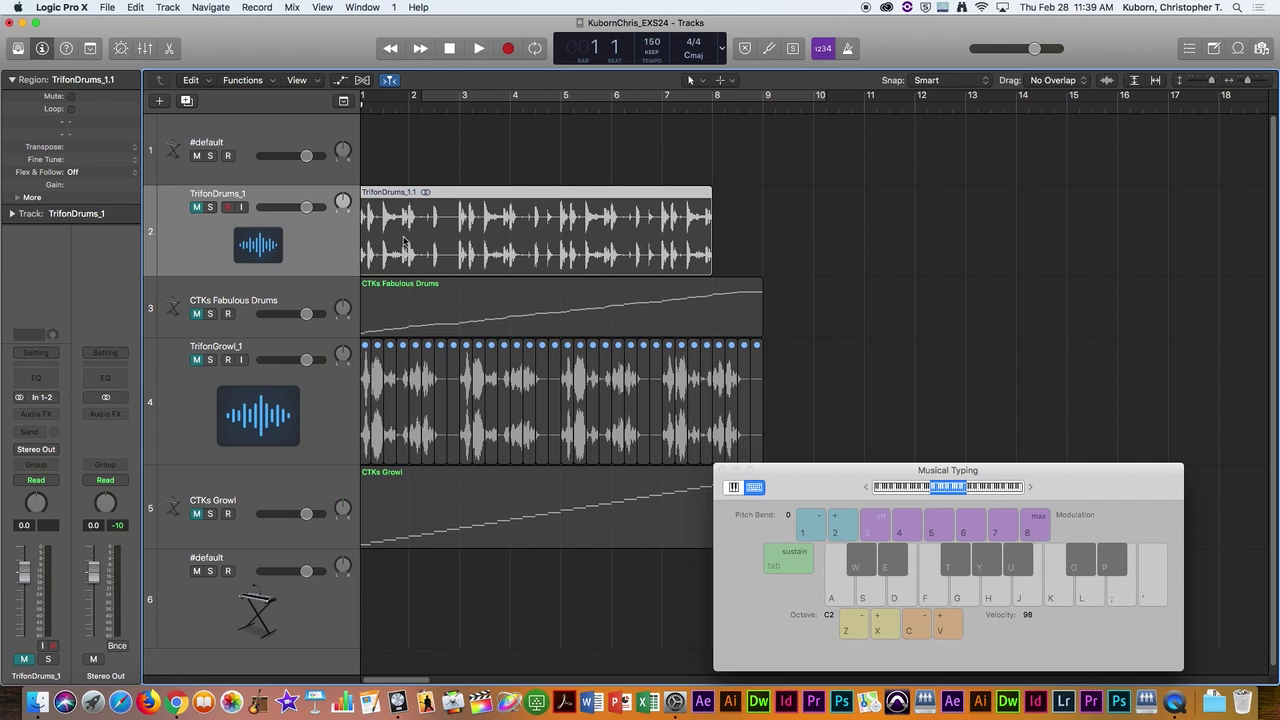
{"action": "left_click_drag", "start_coordinate": [372, 264], "coordinate": [672, 259]}
Step: Open Convert Regions to New Sampler Track for the region, then cancel it
{"action": "right_click", "coordinate": [687, 194]}
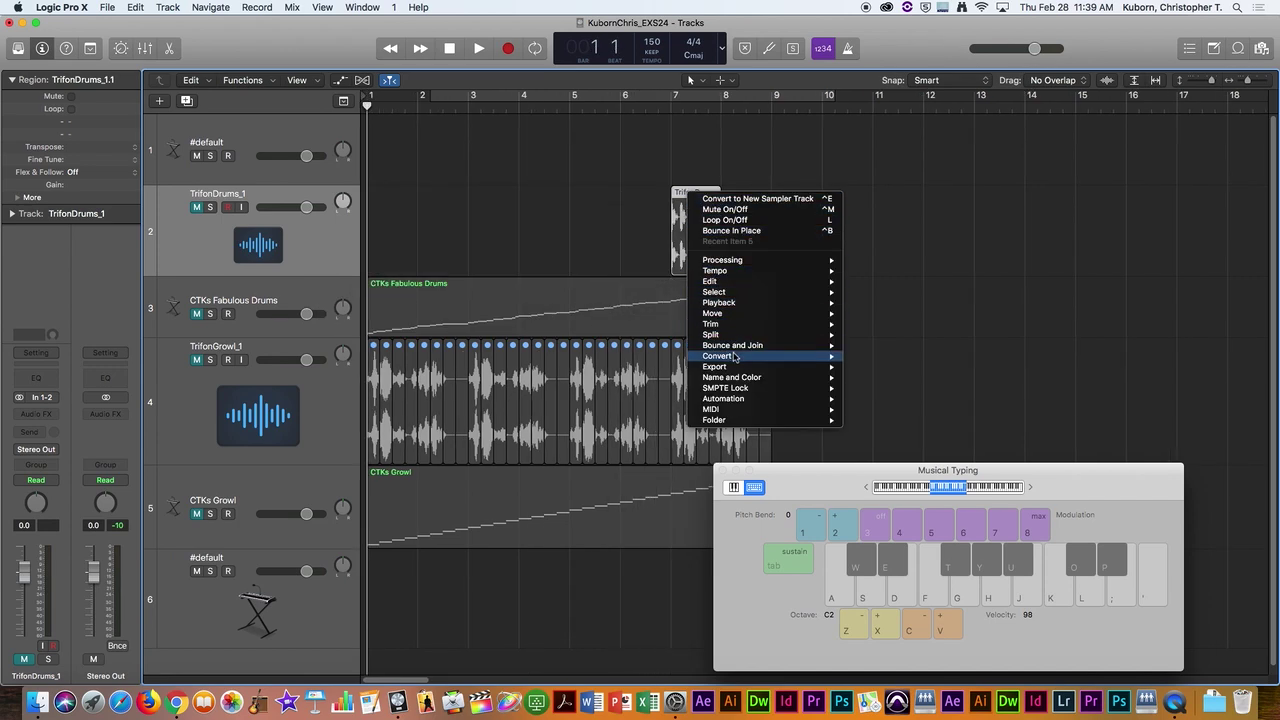
{"action": "left_click", "coordinate": [745, 198]}
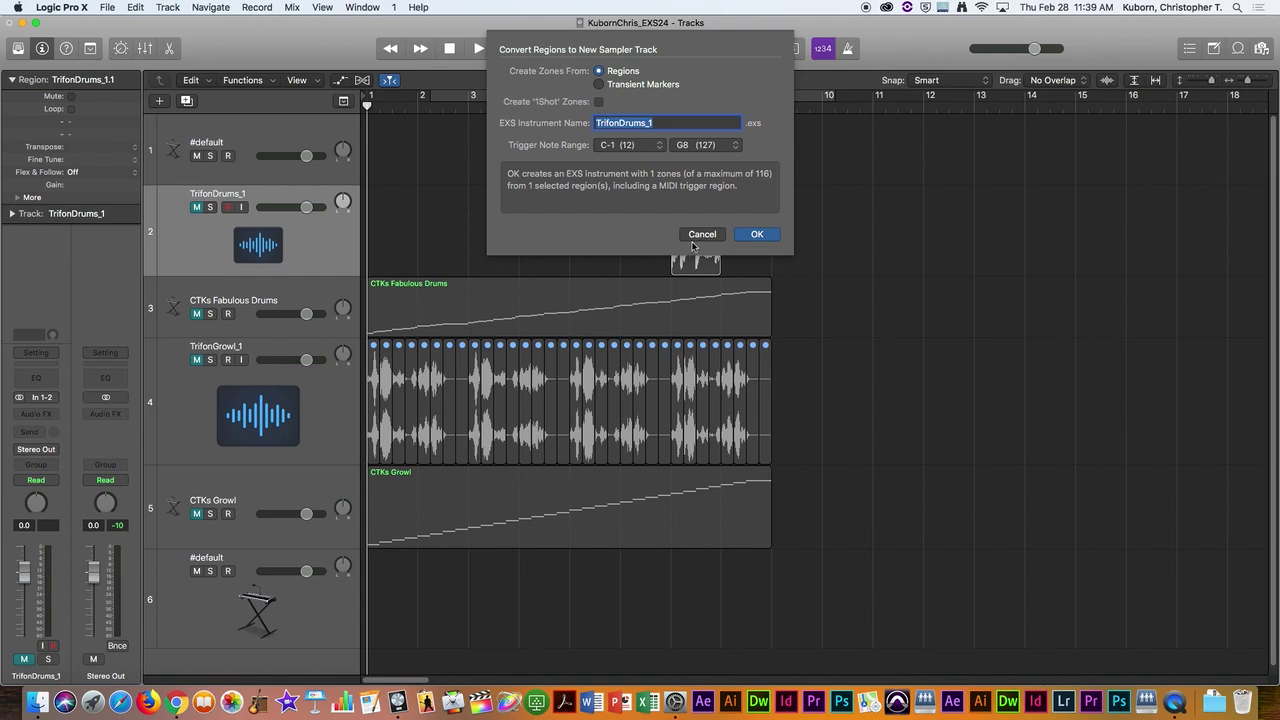
{"action": "left_click", "coordinate": [698, 236]}
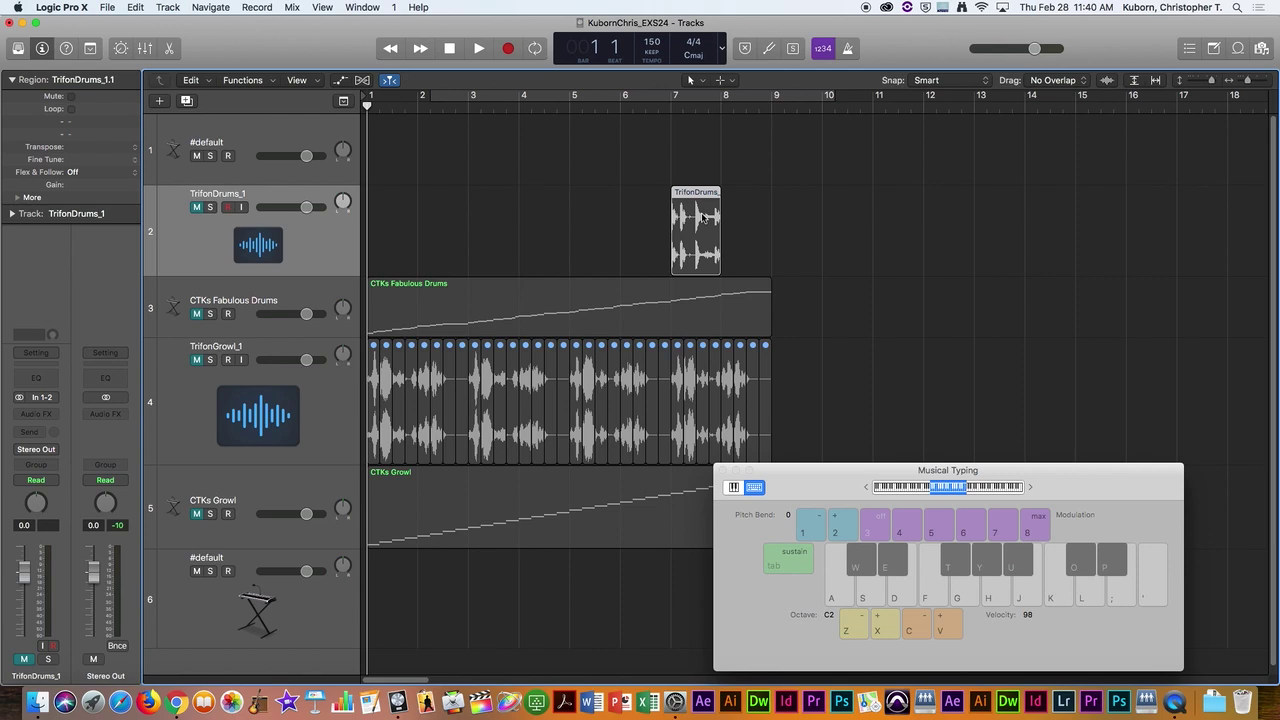
Step: Undo the trims, then re-trim TrifonDrums to a slice of about three sixteenths near bar 6
{"action": "left_click", "coordinate": [610, 217]}
{"action": "key", "text": "super+z"}
{"action": "key", "text": "super+z"}
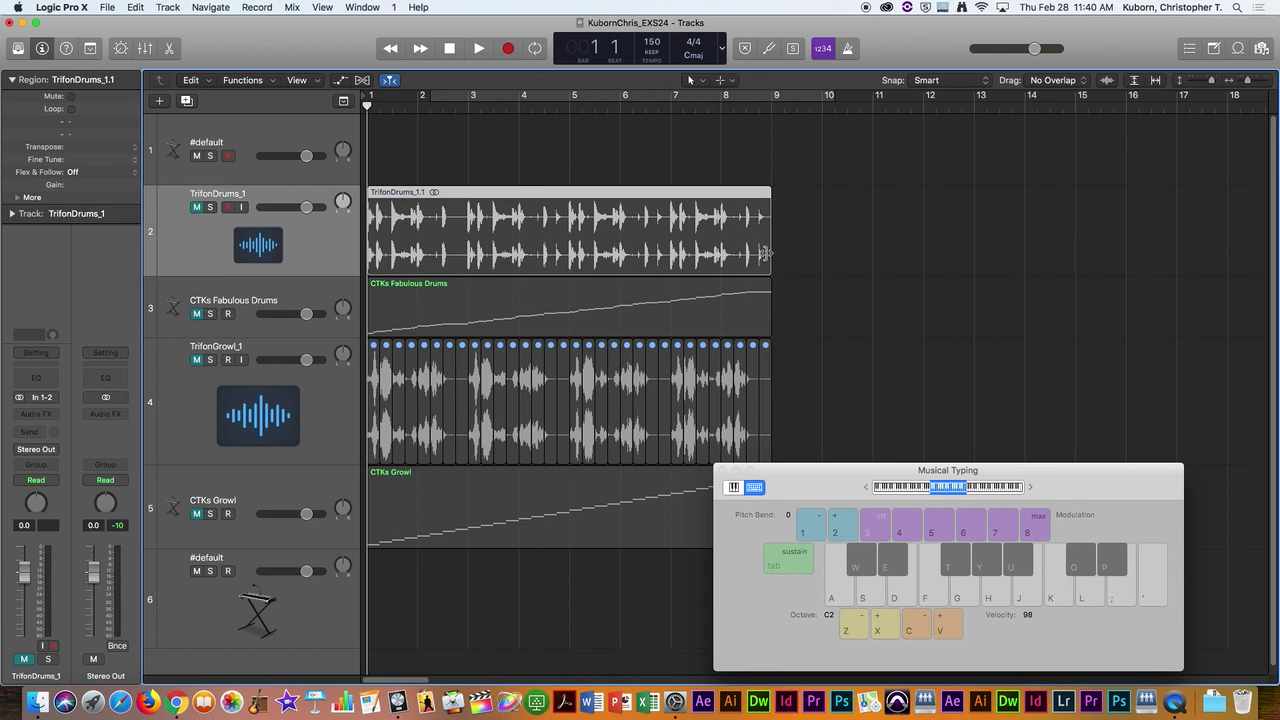
{"action": "left_click_drag", "start_coordinate": [772, 264], "coordinate": [651, 268]}
{"action": "left_click_drag", "start_coordinate": [370, 267], "coordinate": [646, 266]}
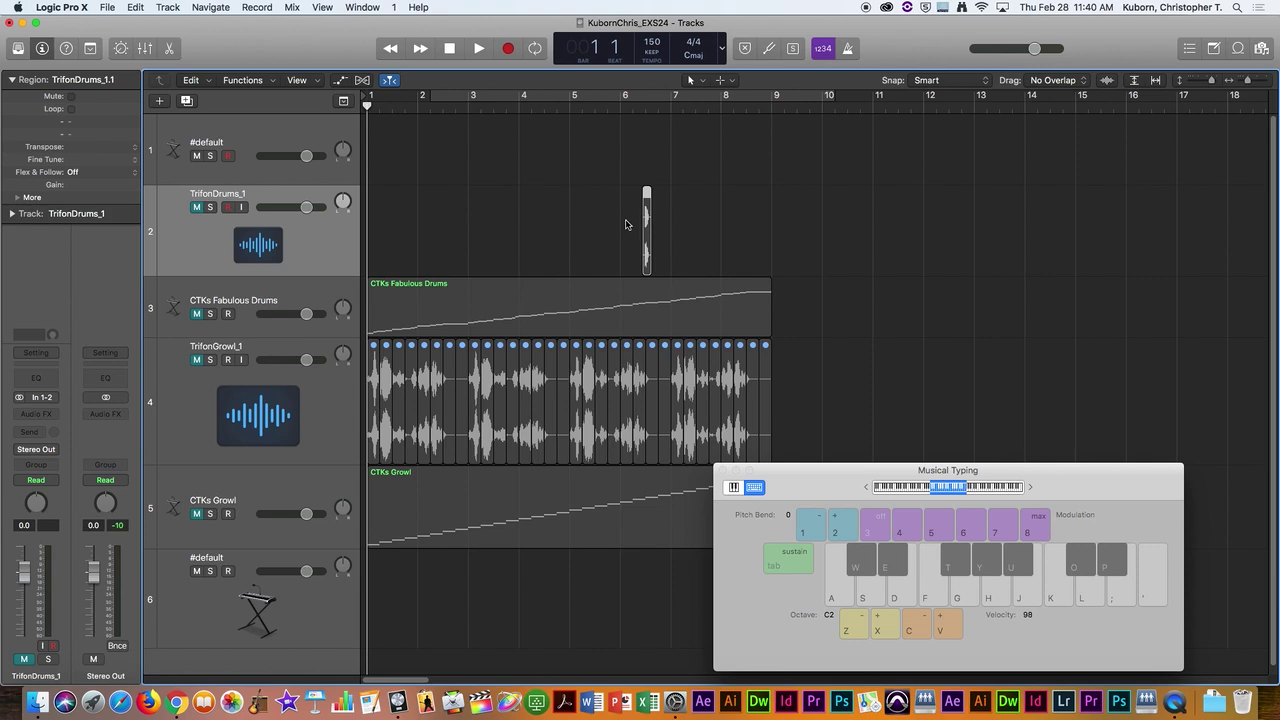
{"action": "right_click", "coordinate": [646, 218]}
{"action": "left_click", "coordinate": [652, 200]}
{"action": "right_click", "coordinate": [647, 196]}
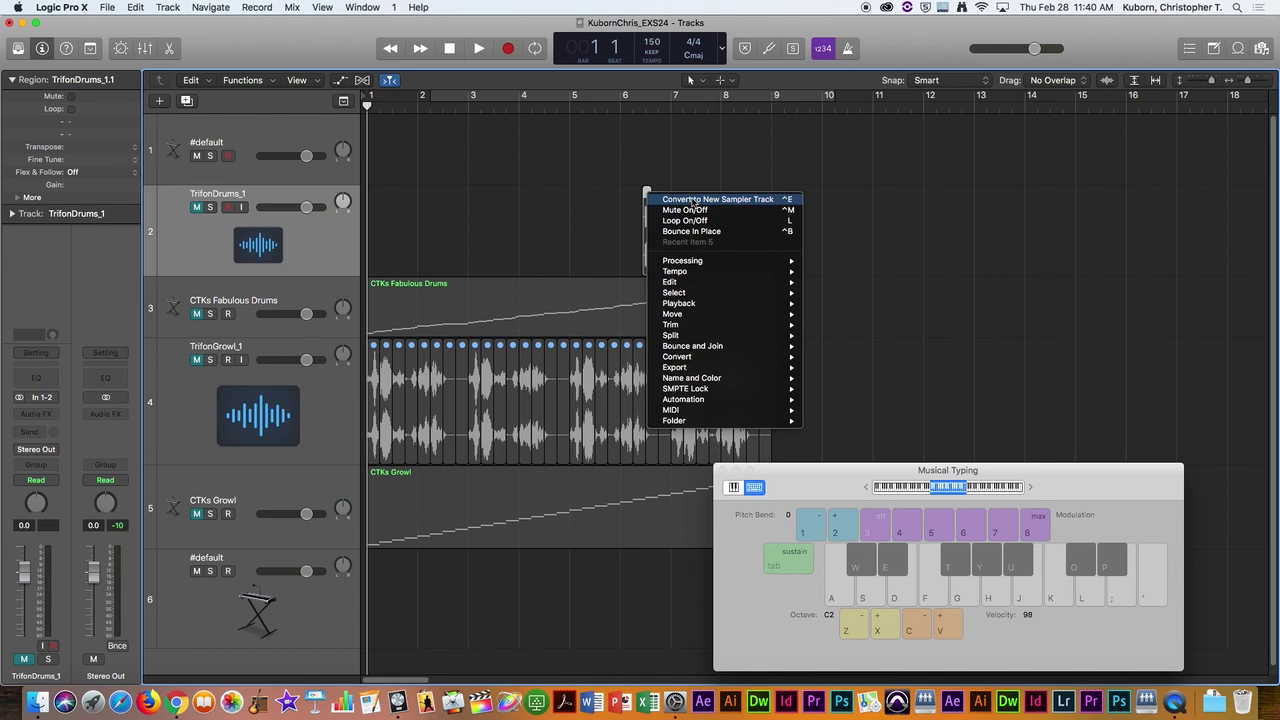
{"action": "left_click", "coordinate": [717, 150]}
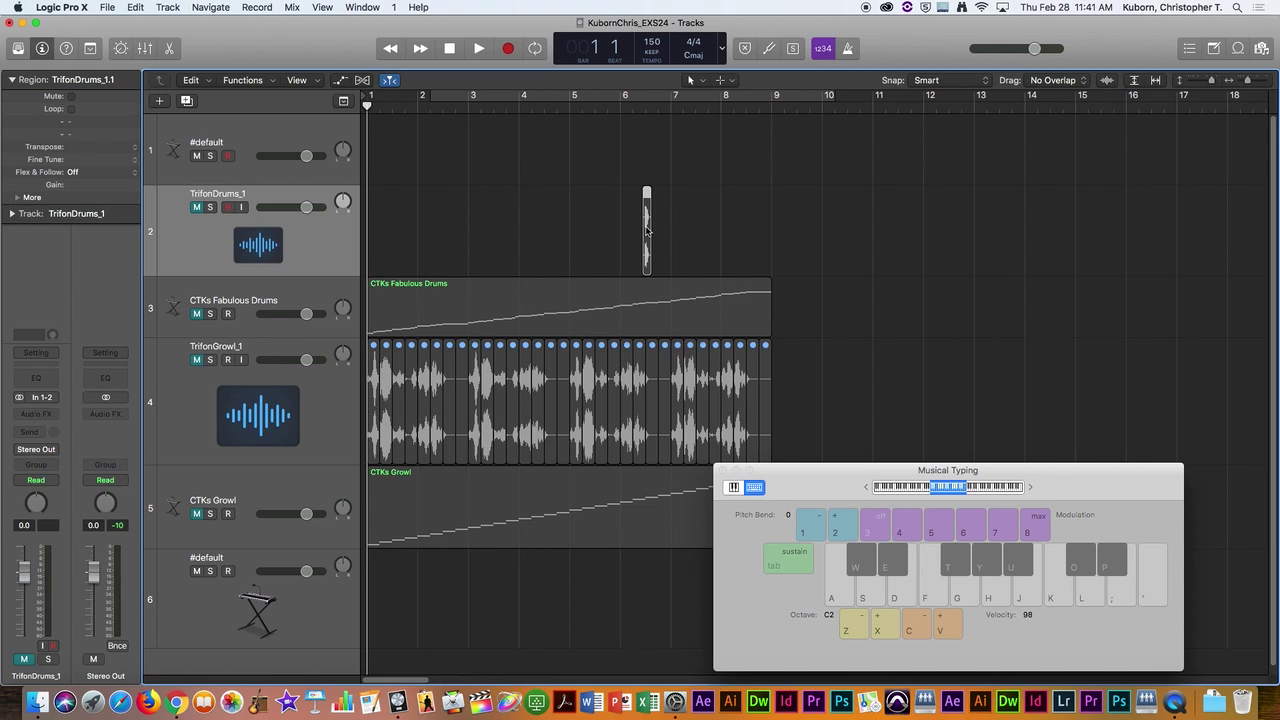
Step: Switch to Chrome and open the Sample Project #2 - Sample Tune item on the WK 5 page
{"action": "key", "text": "super+Tab"}
{"action": "key", "text": "super+Tab"}
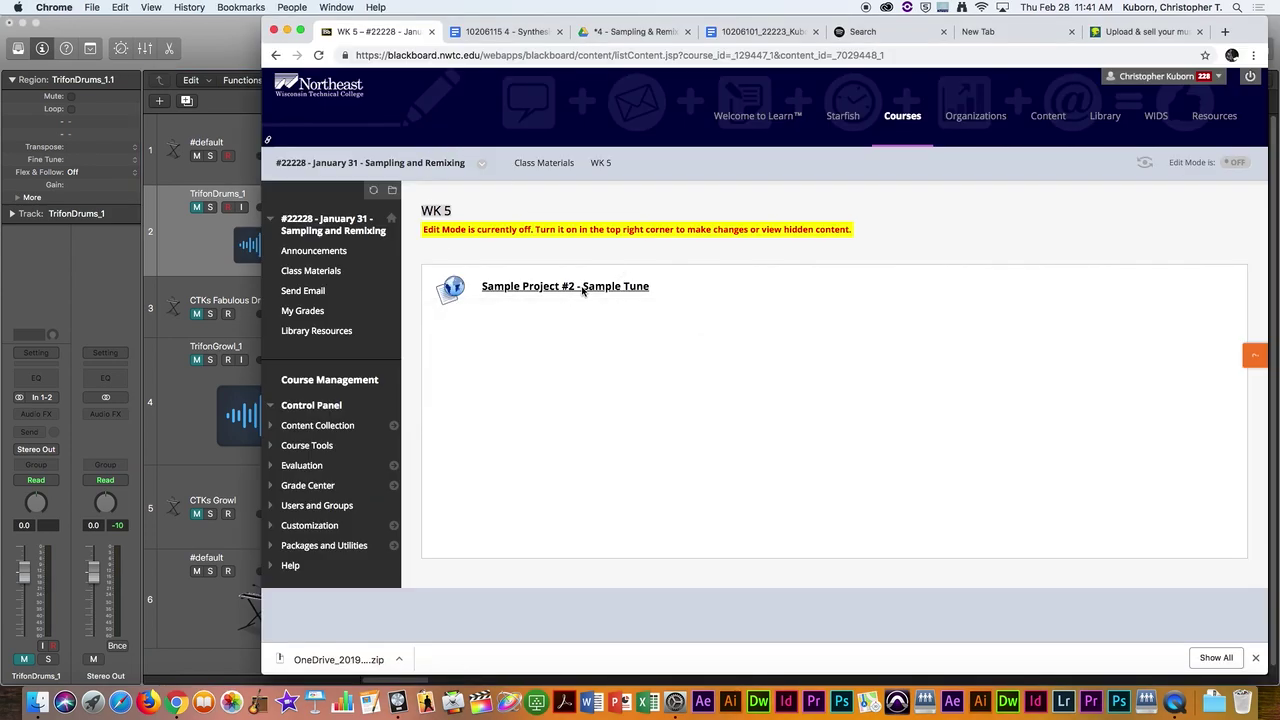
{"action": "left_click", "coordinate": [582, 289]}
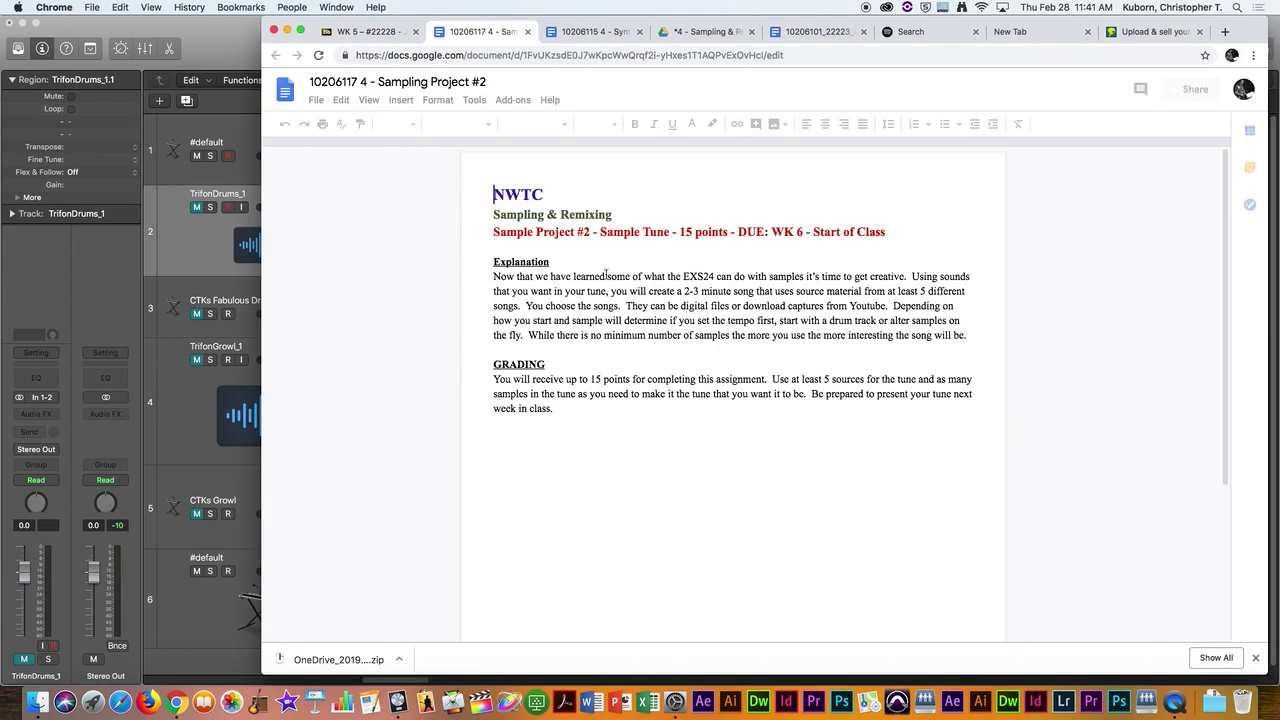
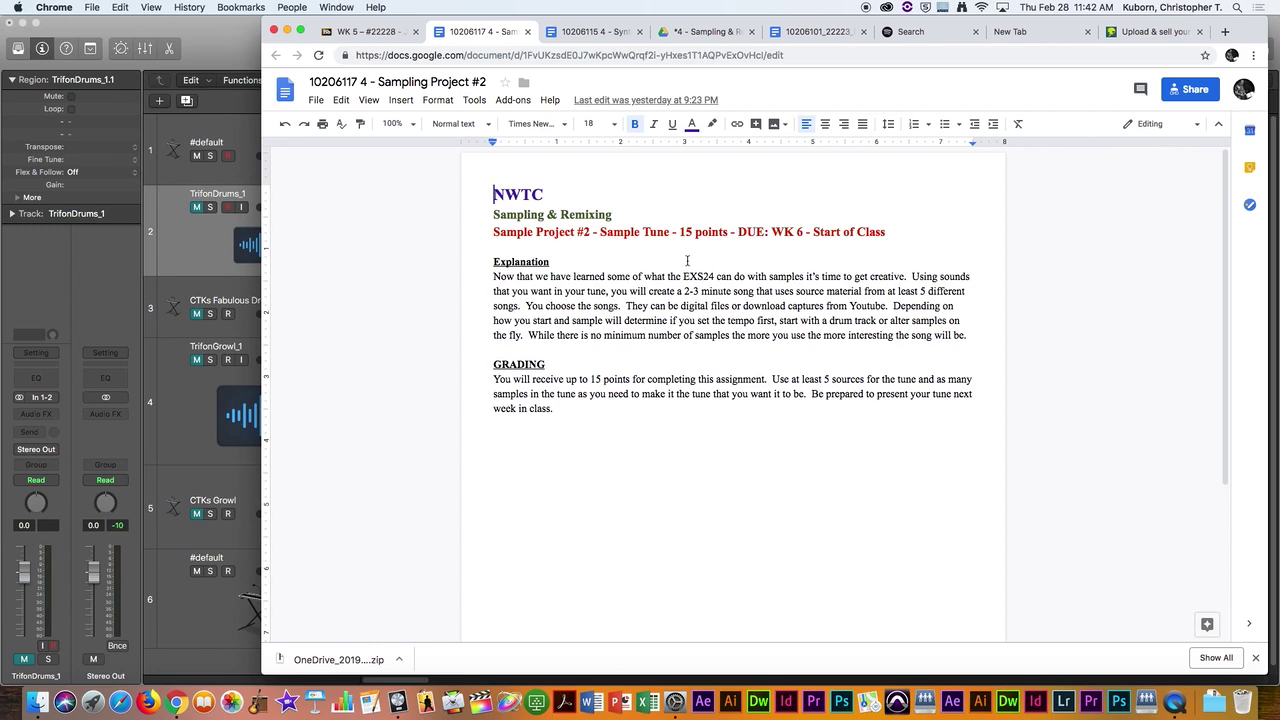
Step: Switch from the Sample Project #2 brief in Chrome back to the Logic Pro X session
{"action": "key", "text": "super+Tab"}
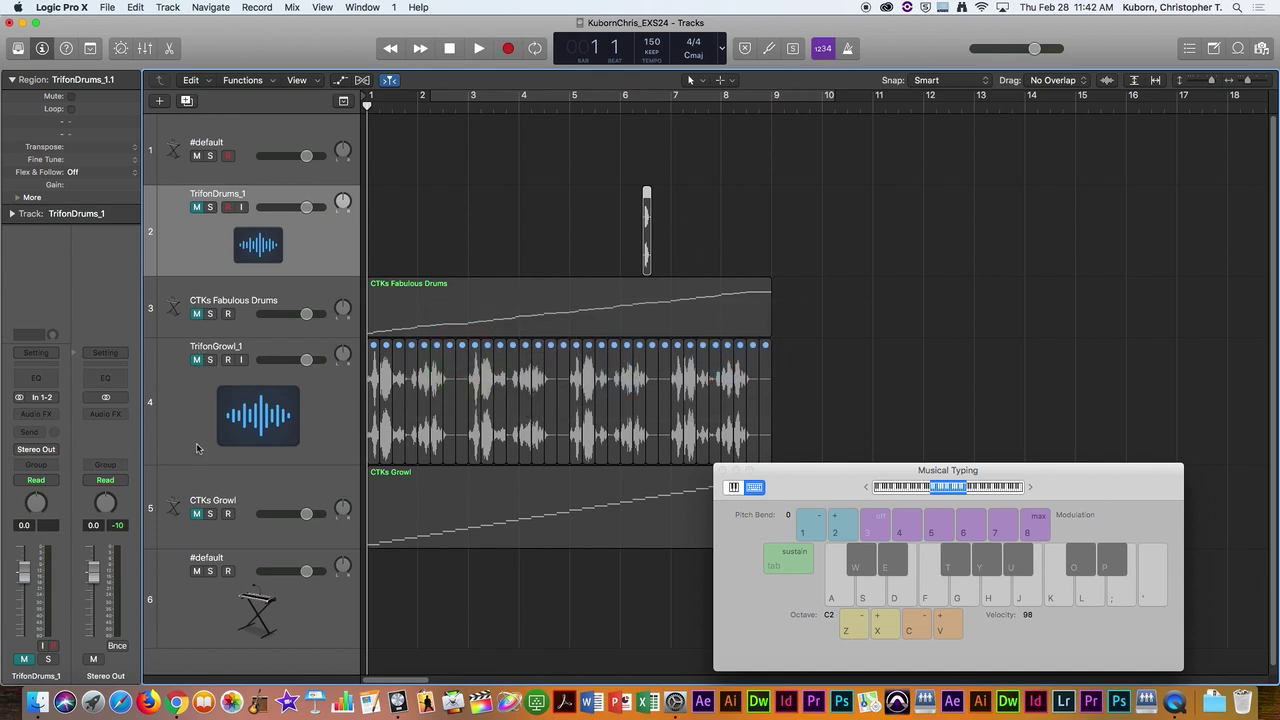
{"action": "left_click", "coordinate": [246, 578]}
{"action": "left_click", "coordinate": [36, 397]}
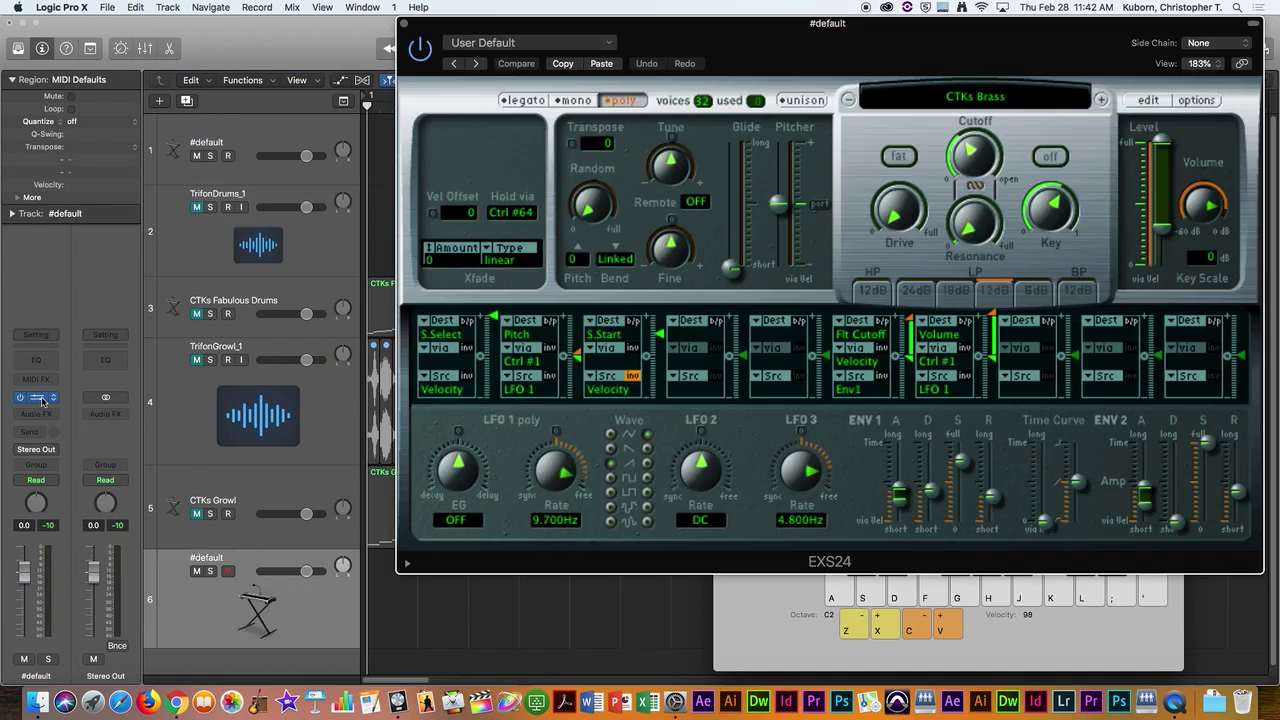
{"action": "left_click_drag", "start_coordinate": [663, 54], "coordinate": [612, 54]}
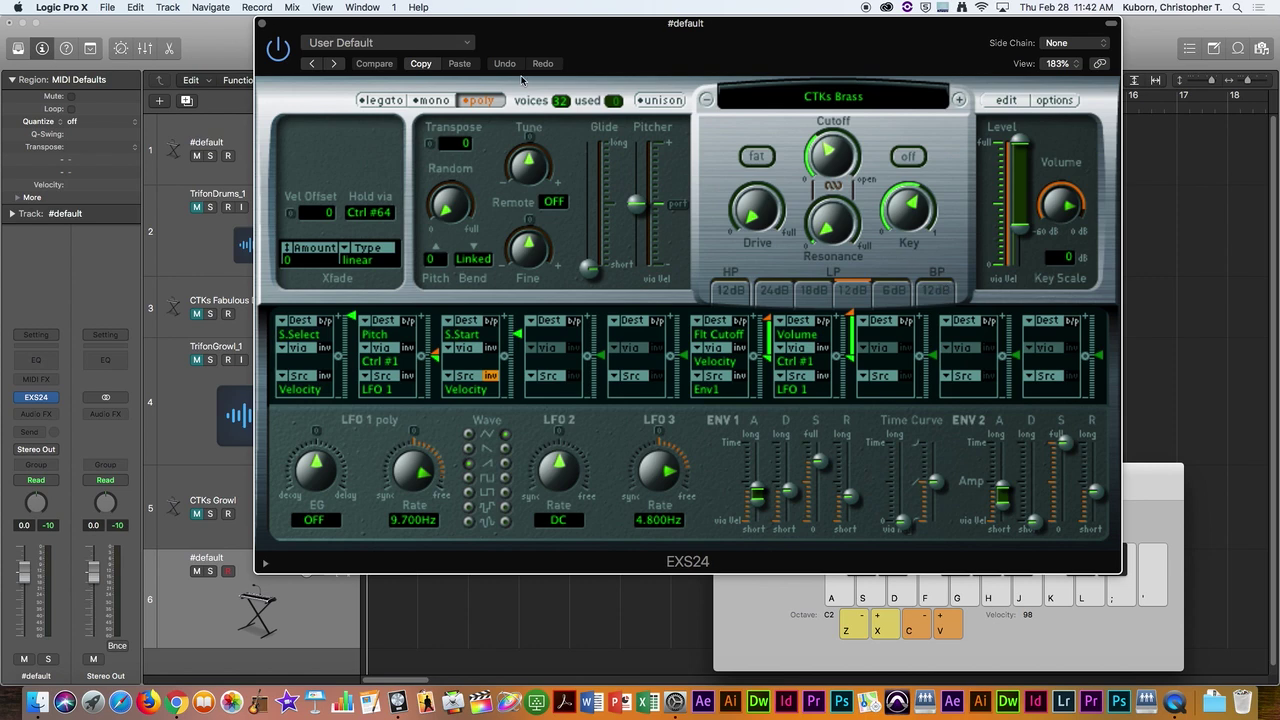
{"action": "left_click", "coordinate": [263, 25]}
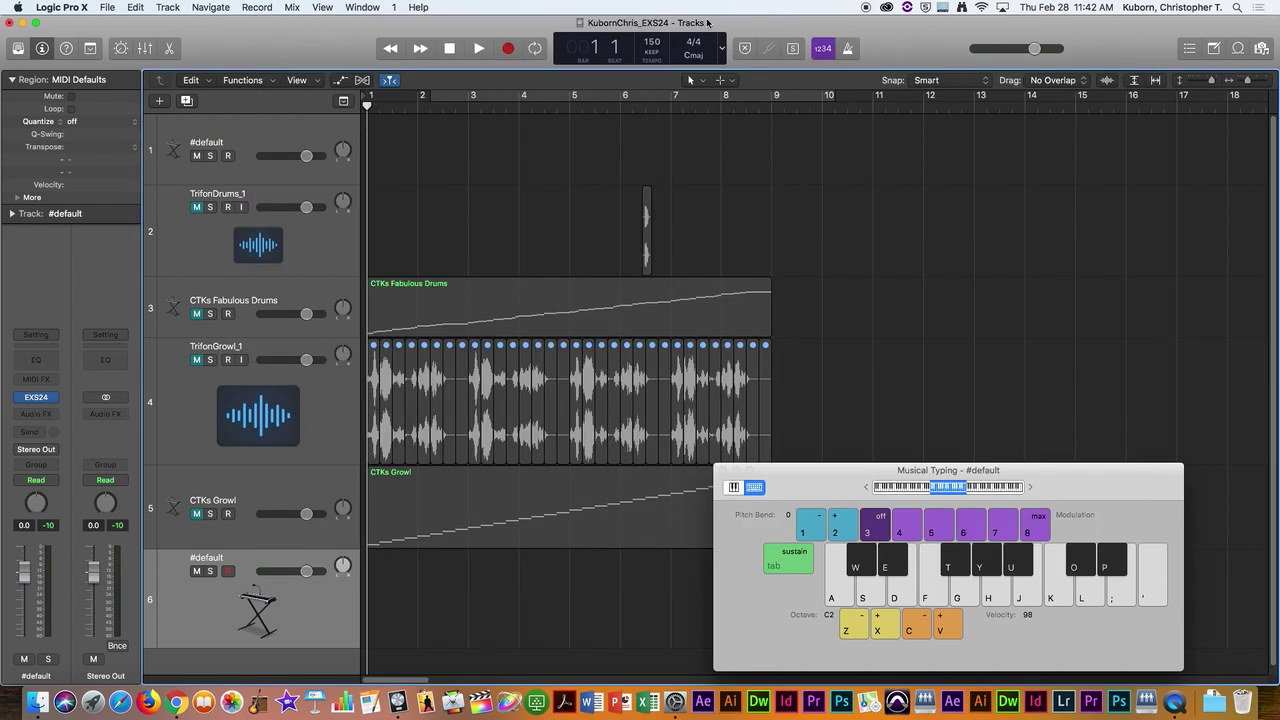